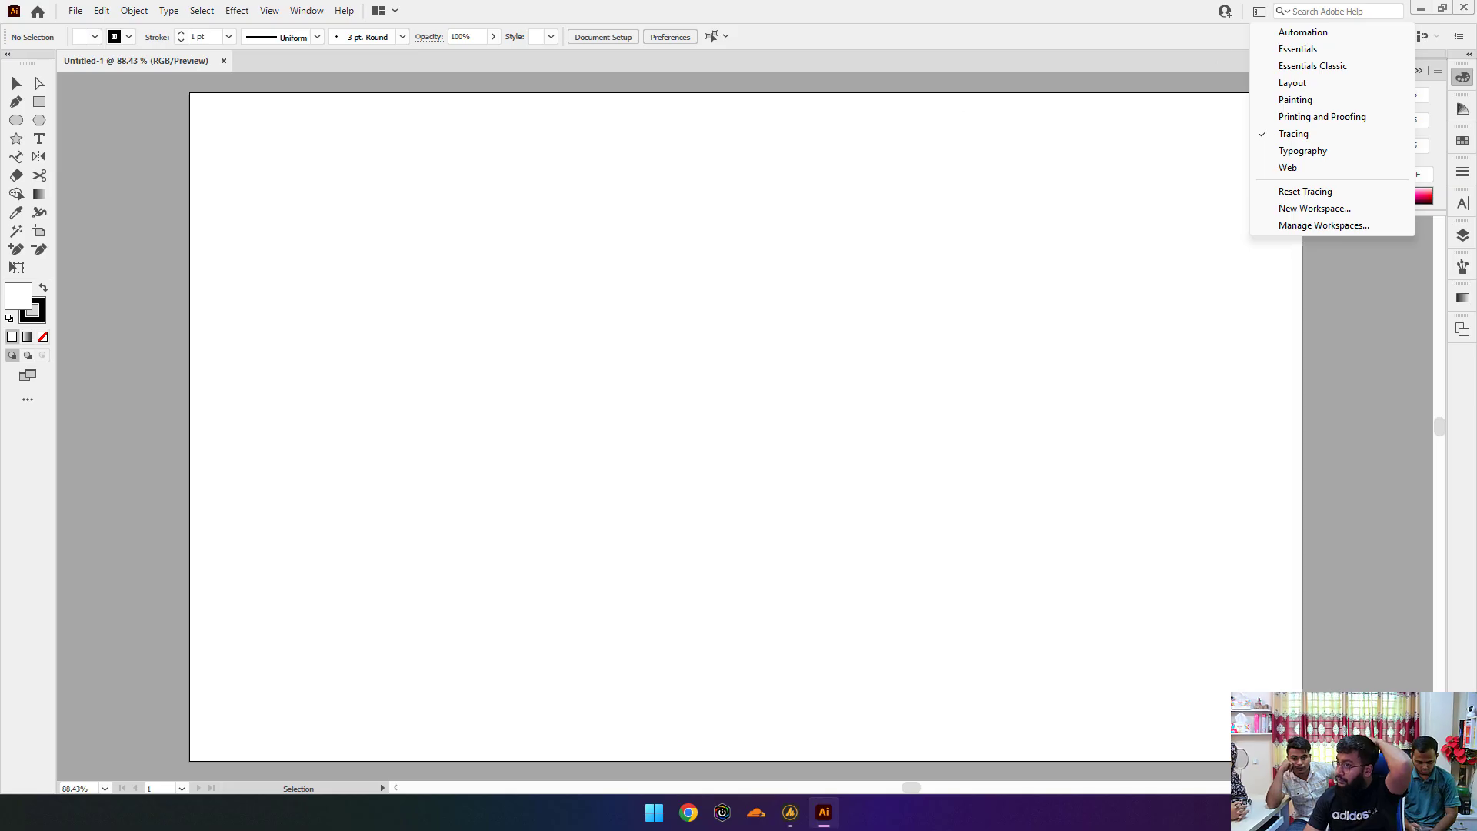
Step: Dismiss the workspace list and collapse the Color panel
{"action": "left_click", "coordinate": [1116, 299]}
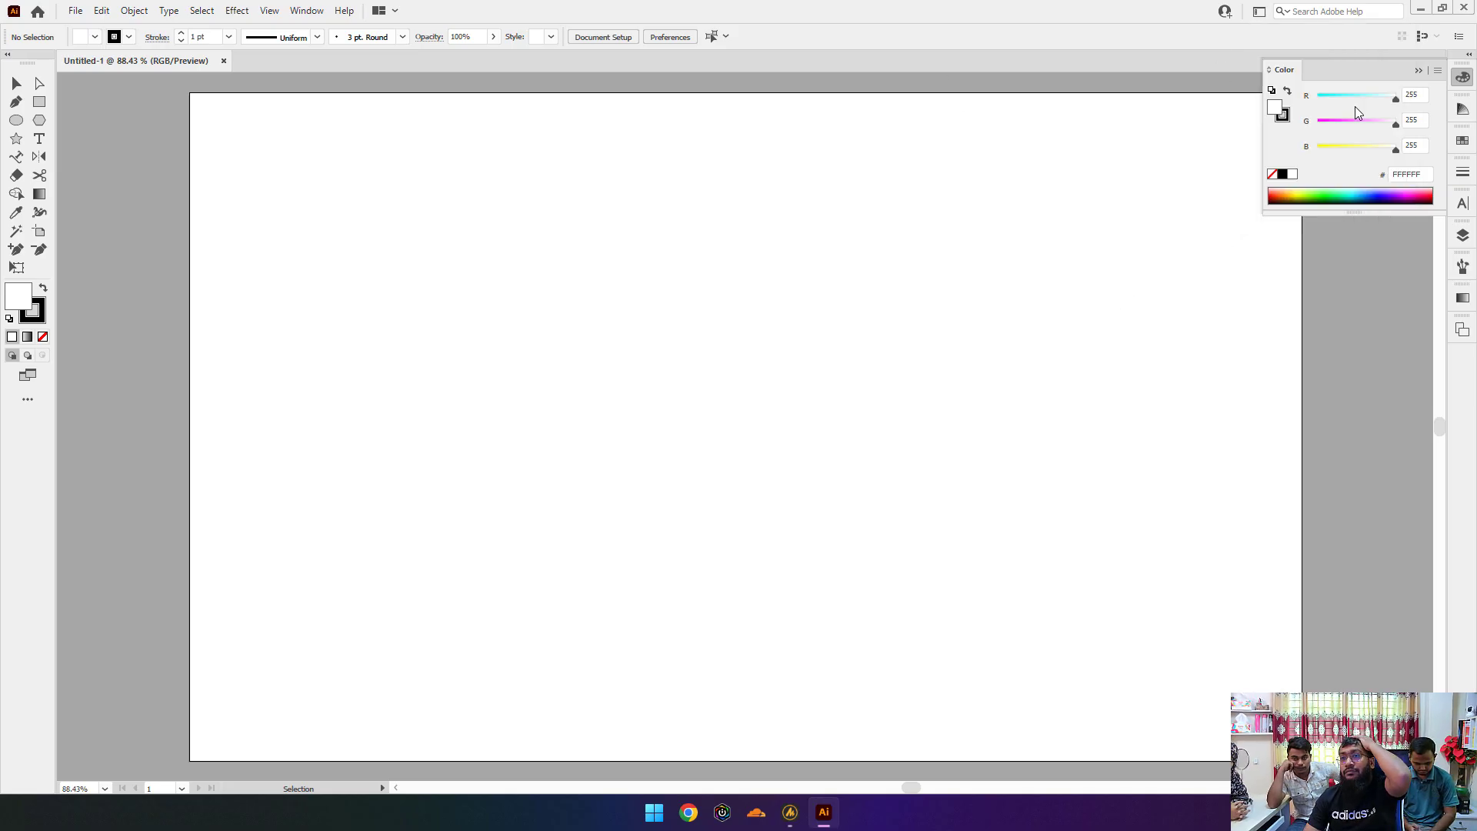
{"action": "left_click", "coordinate": [1417, 70]}
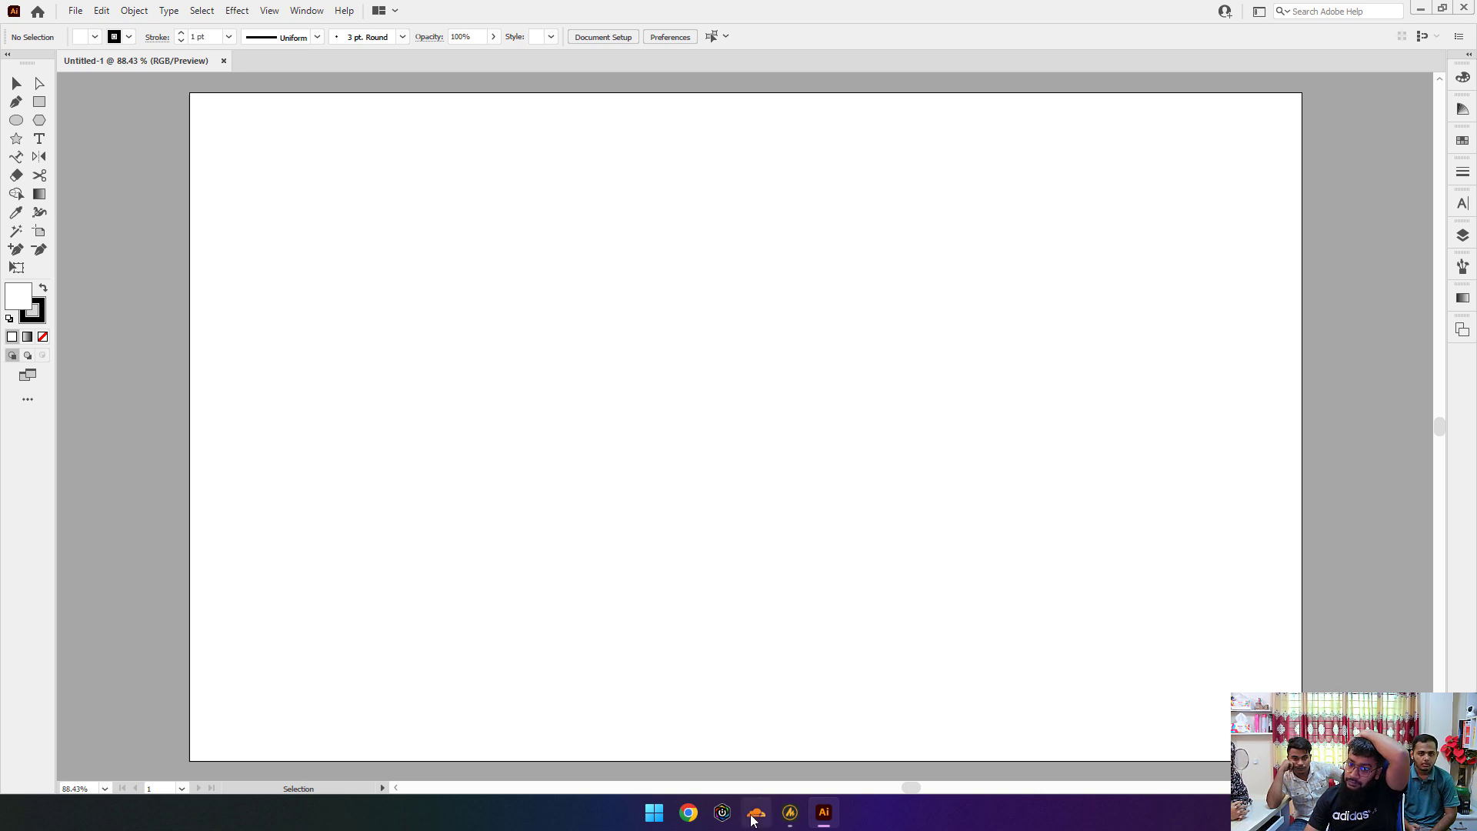
{"action": "left_click", "coordinate": [790, 812]}
{"action": "left_click", "coordinate": [1164, 155]}
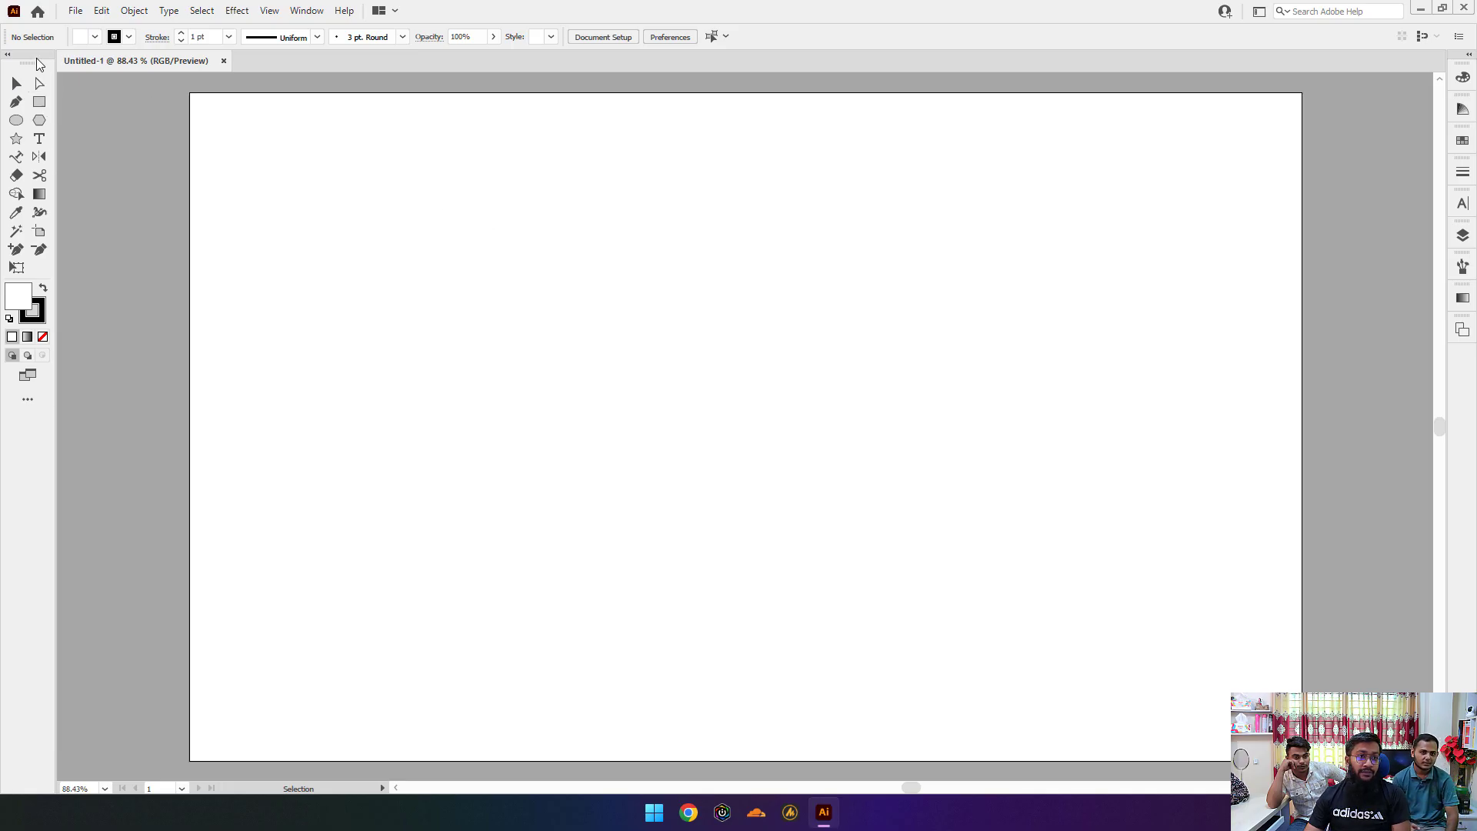
{"action": "left_click_drag", "start_coordinate": [39, 63], "coordinate": [18, 92]}
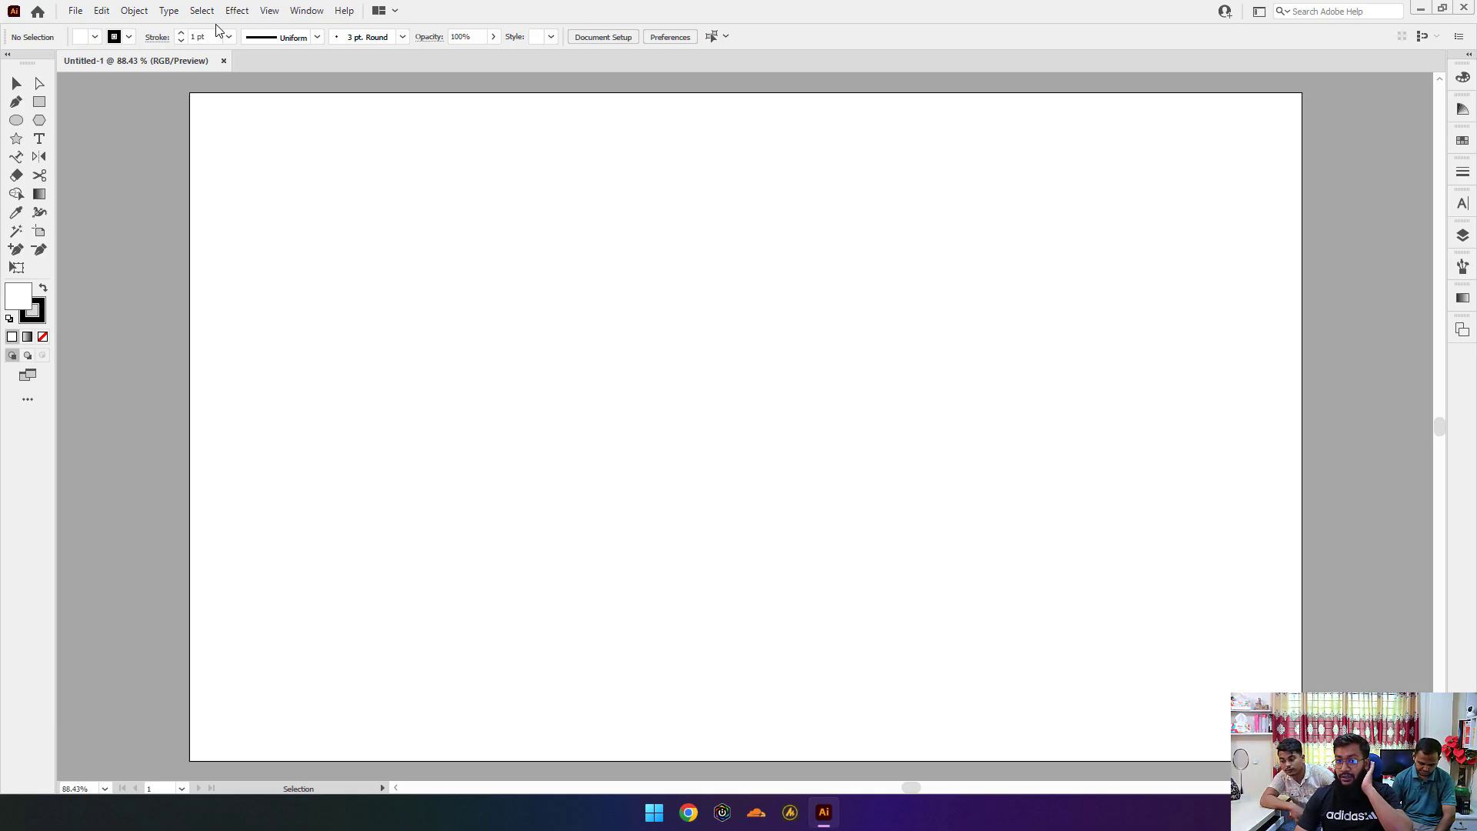
Step: Place a point text object with the default placeholder text in the artboard's upper-left area
{"action": "left_click", "coordinate": [40, 139]}
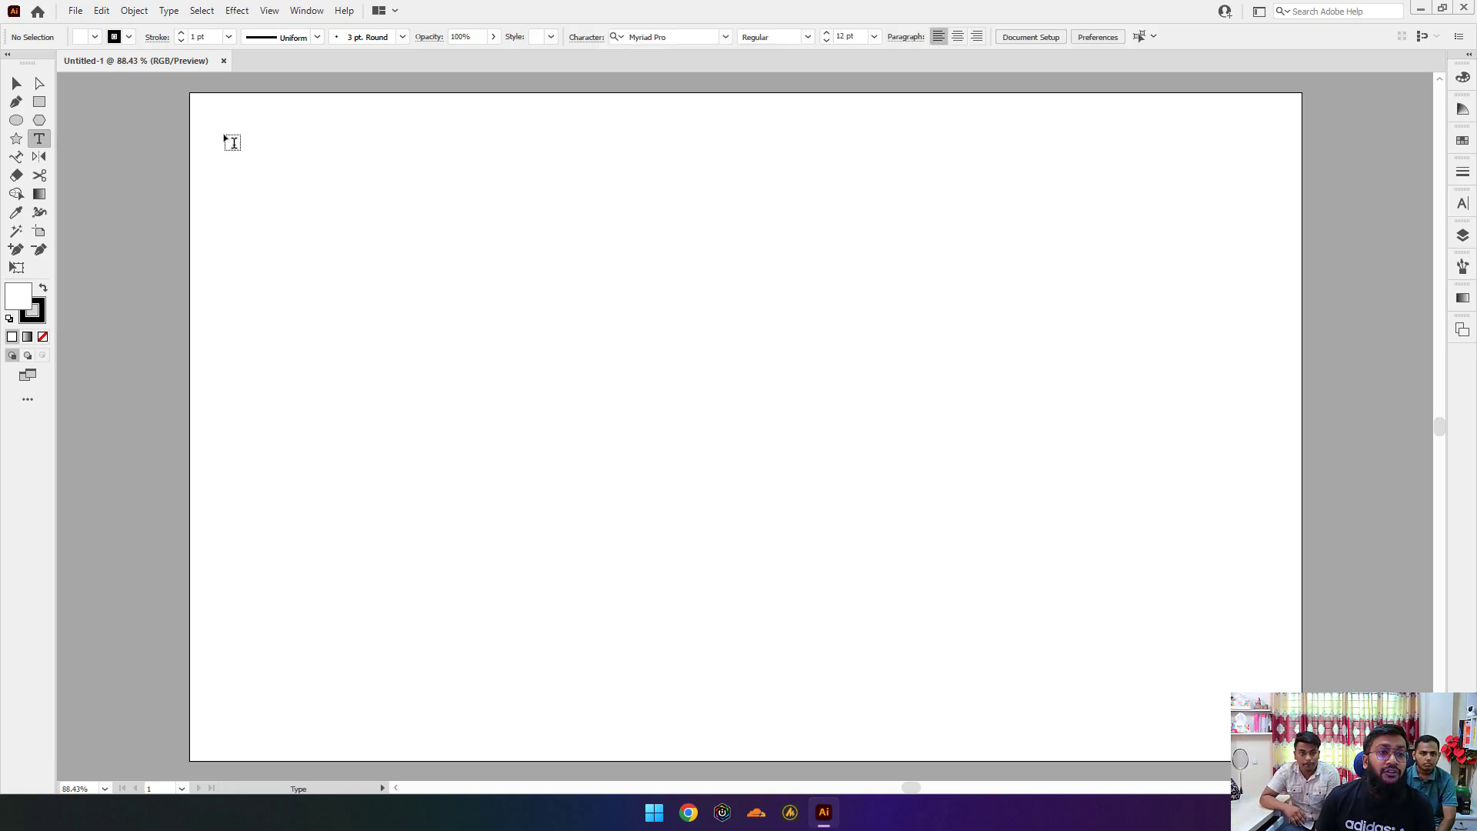
{"action": "left_click", "coordinate": [298, 182]}
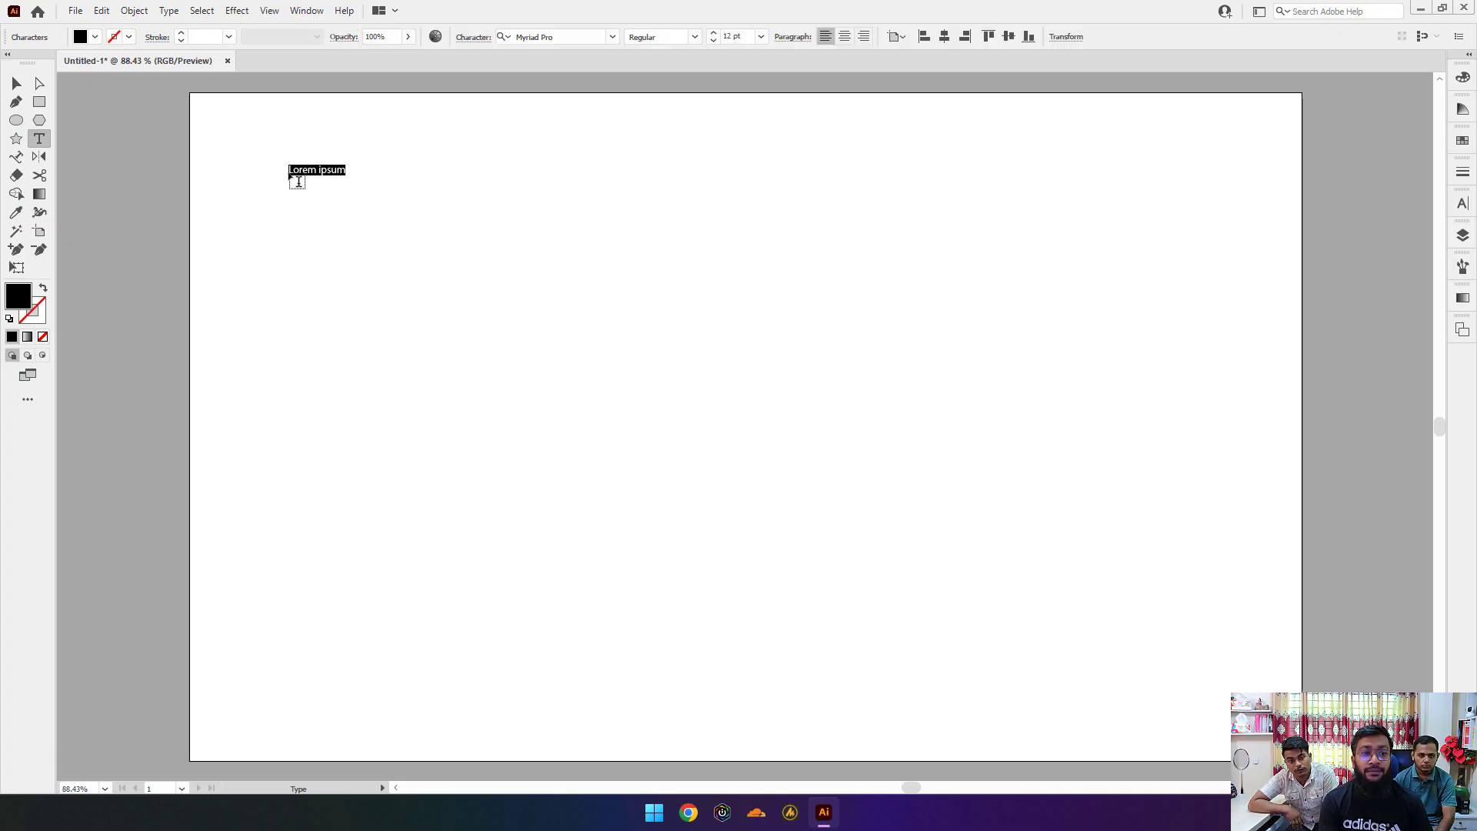
{"action": "left_click", "coordinate": [16, 81]}
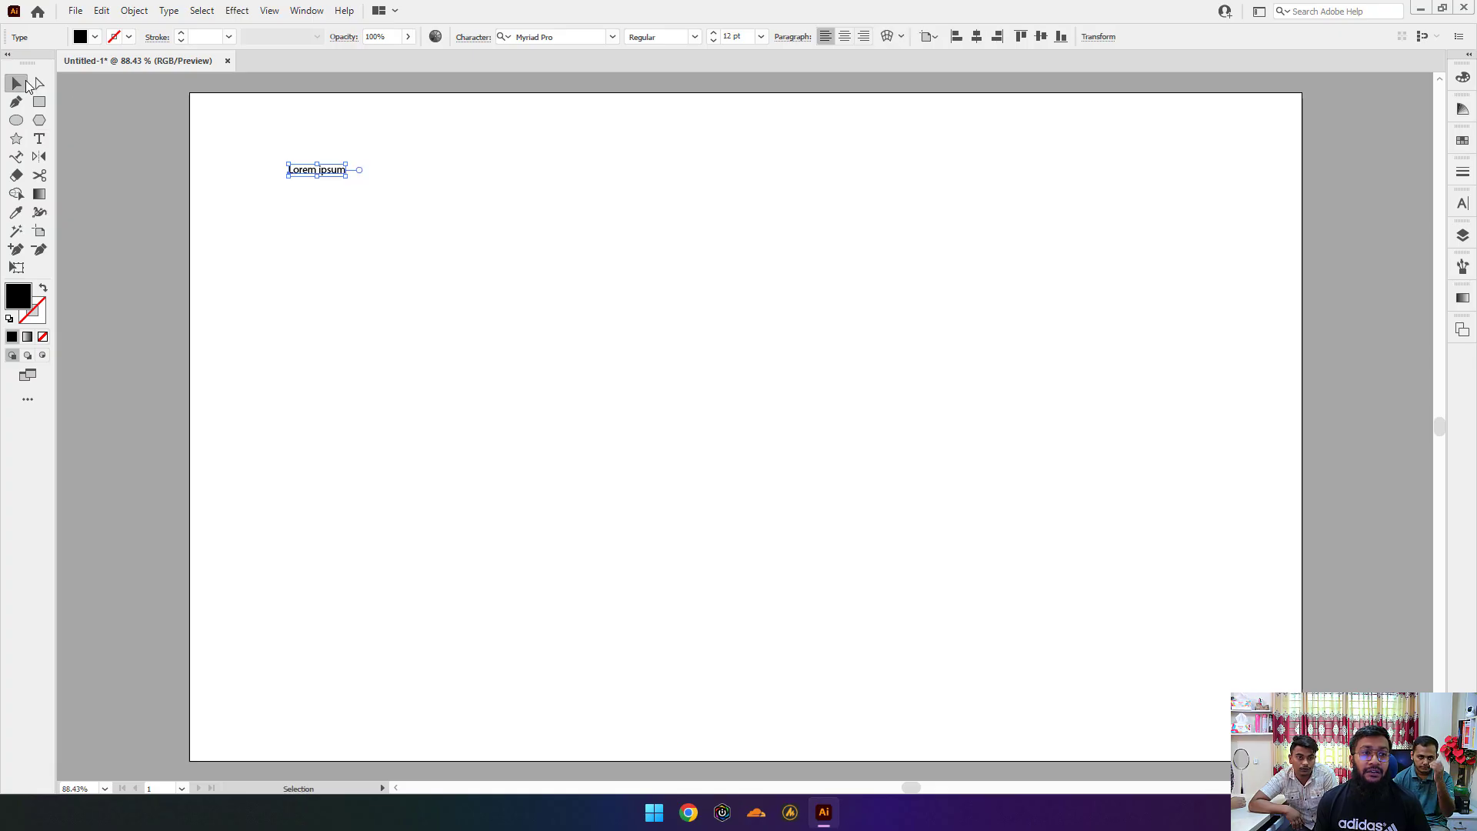
Step: Replace the placeholder text with "fdskjfhjldfkjjhkjjhjhjhhh" and delete the text object
{"action": "double_click", "coordinate": [298, 171]}
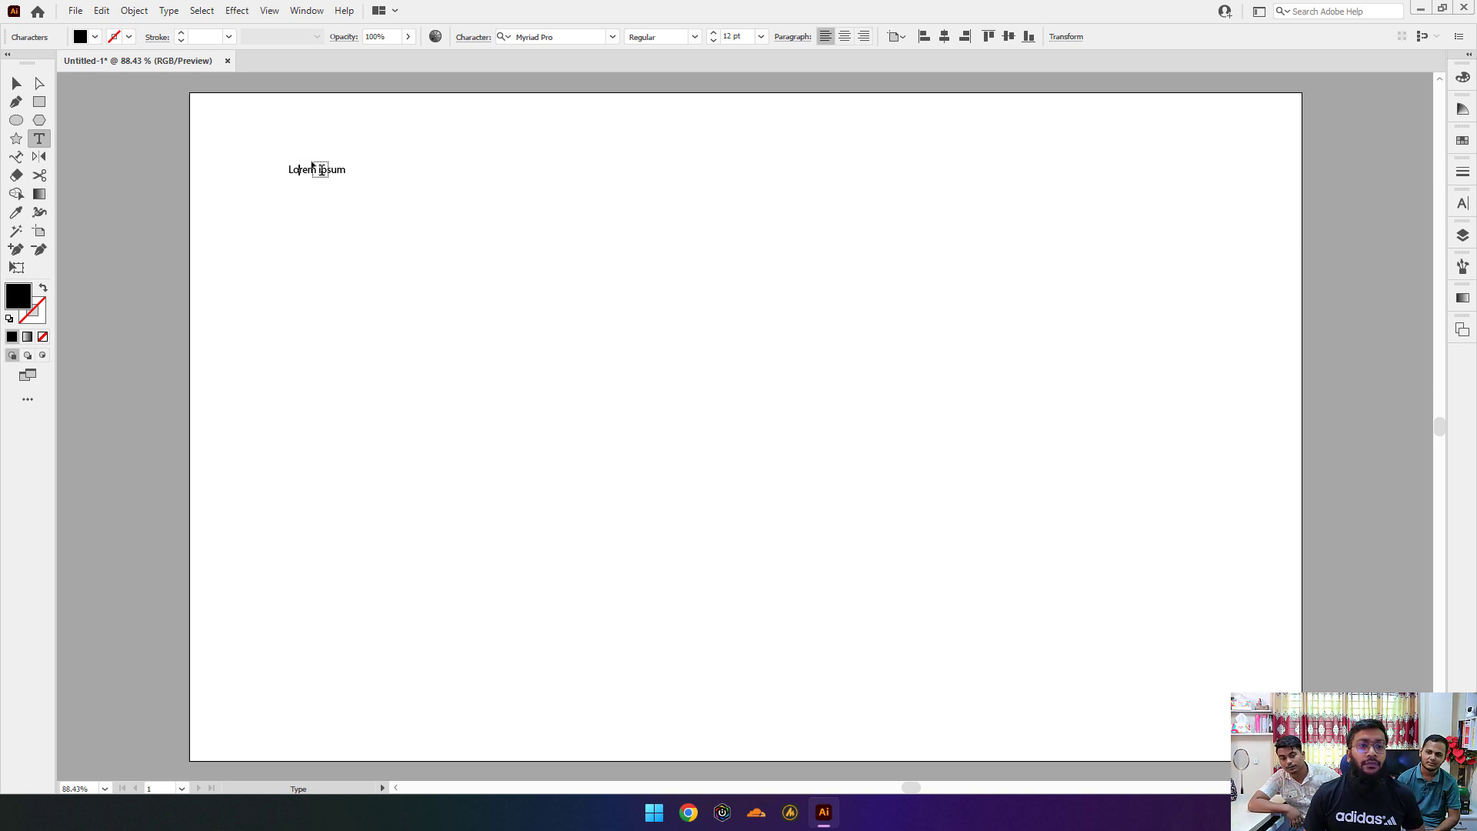
{"action": "key", "text": "ctrl+a"}
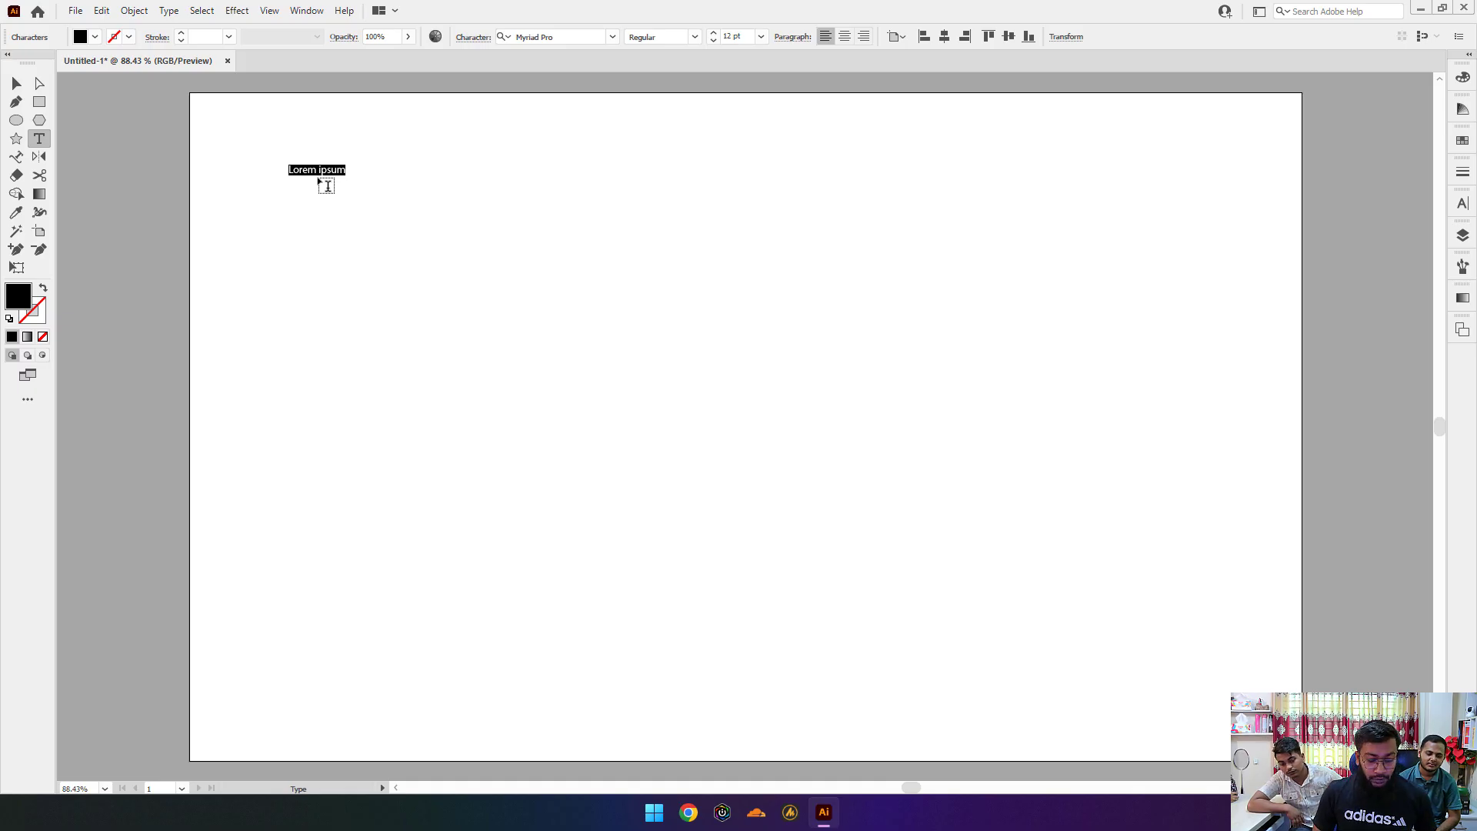
{"action": "type", "text": "fdskj"}
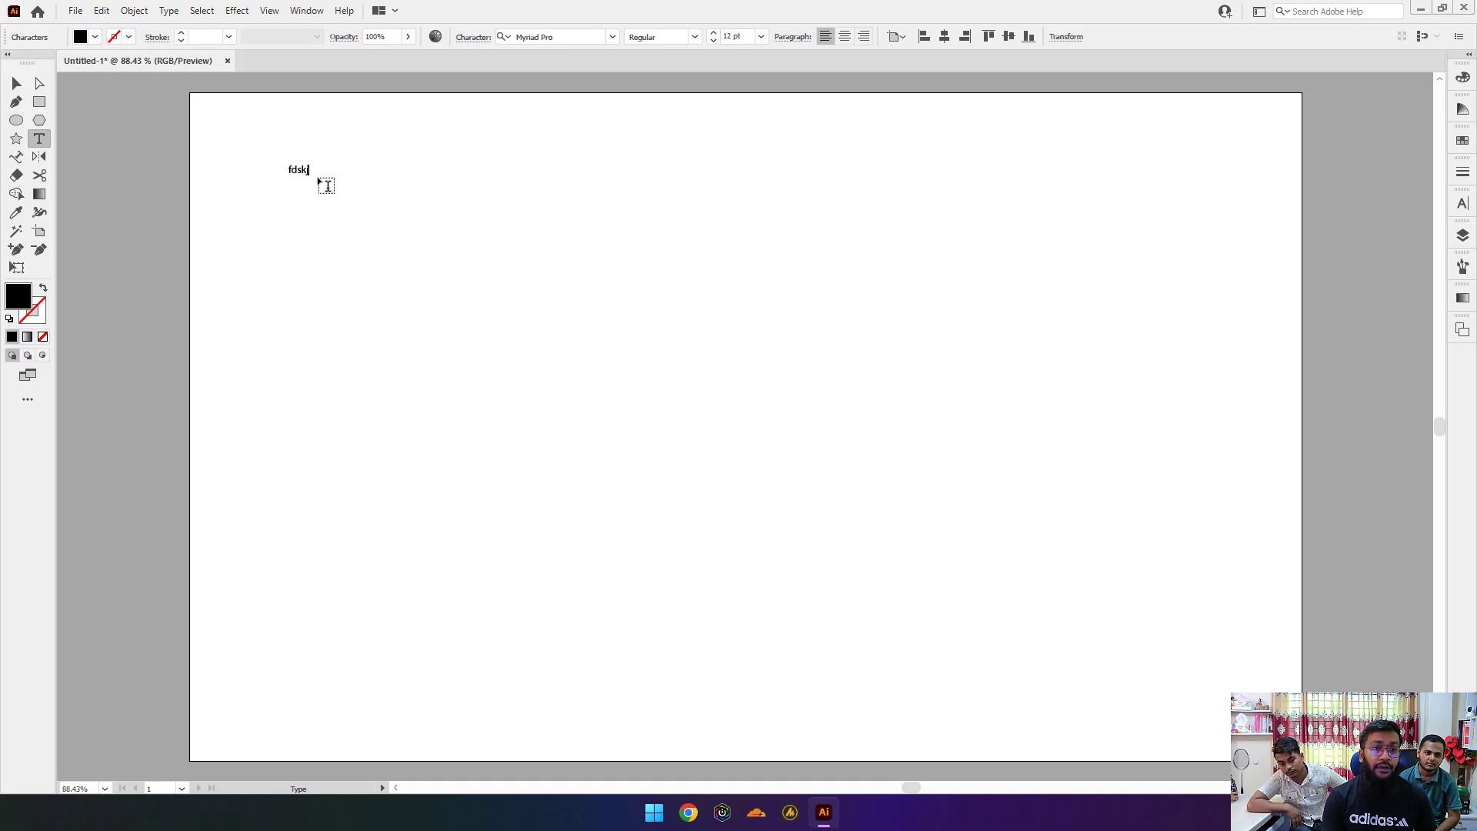
{"action": "type", "text": "fhjldfkjjhkjjhjhjhhh"}
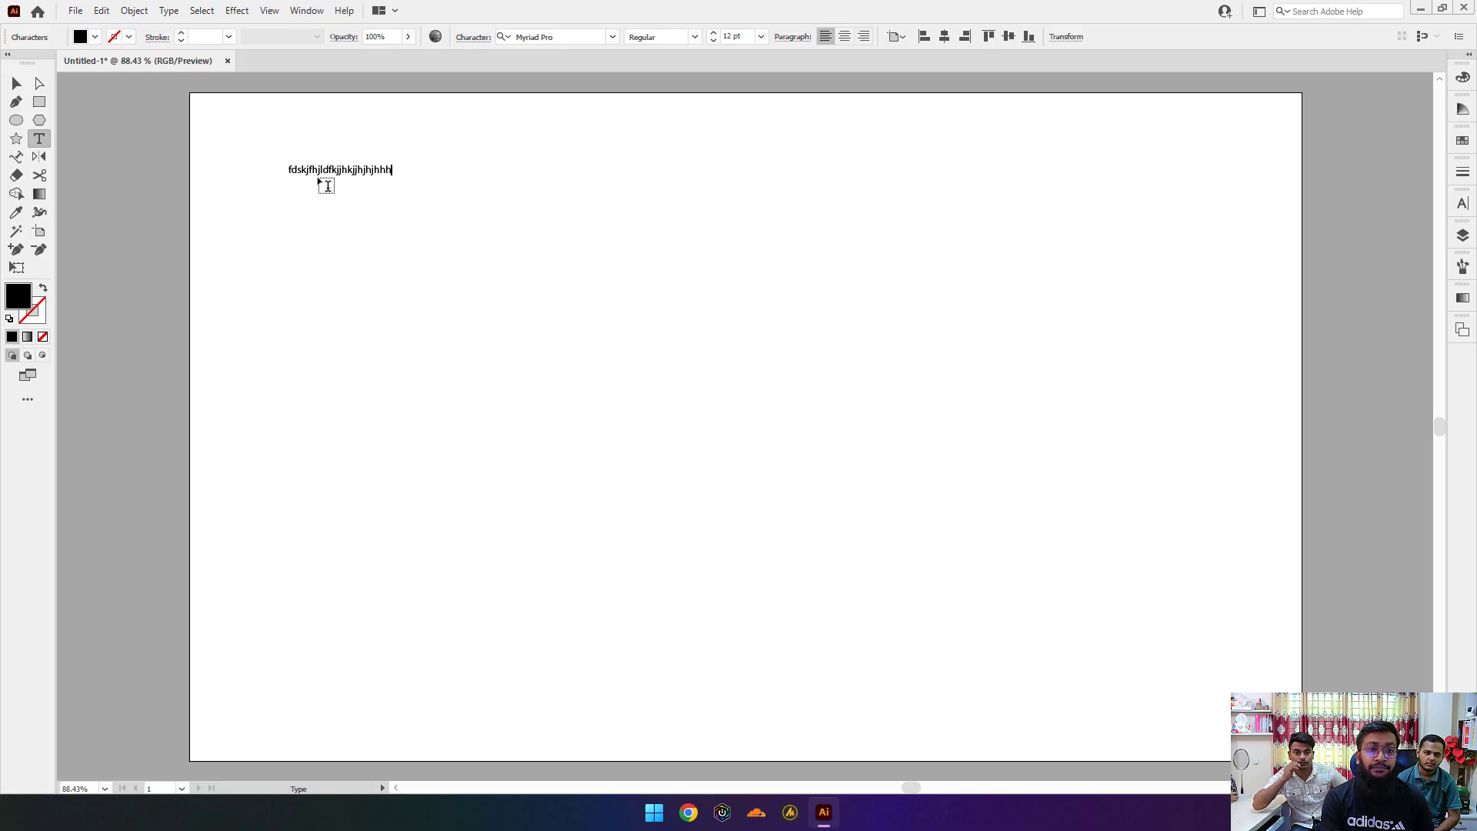
{"action": "left_click", "coordinate": [16, 84]}
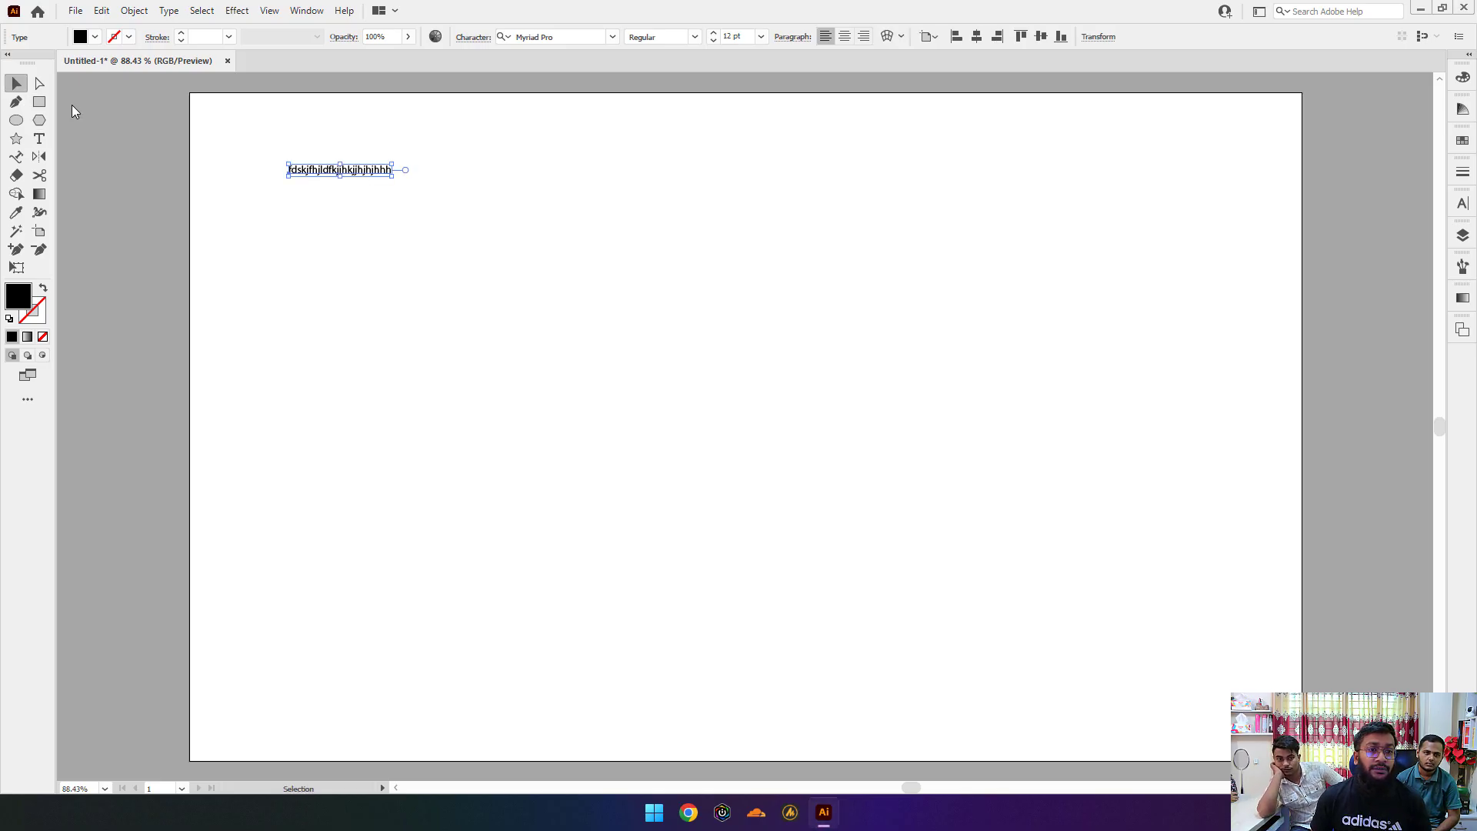
{"action": "key", "text": "Delete"}
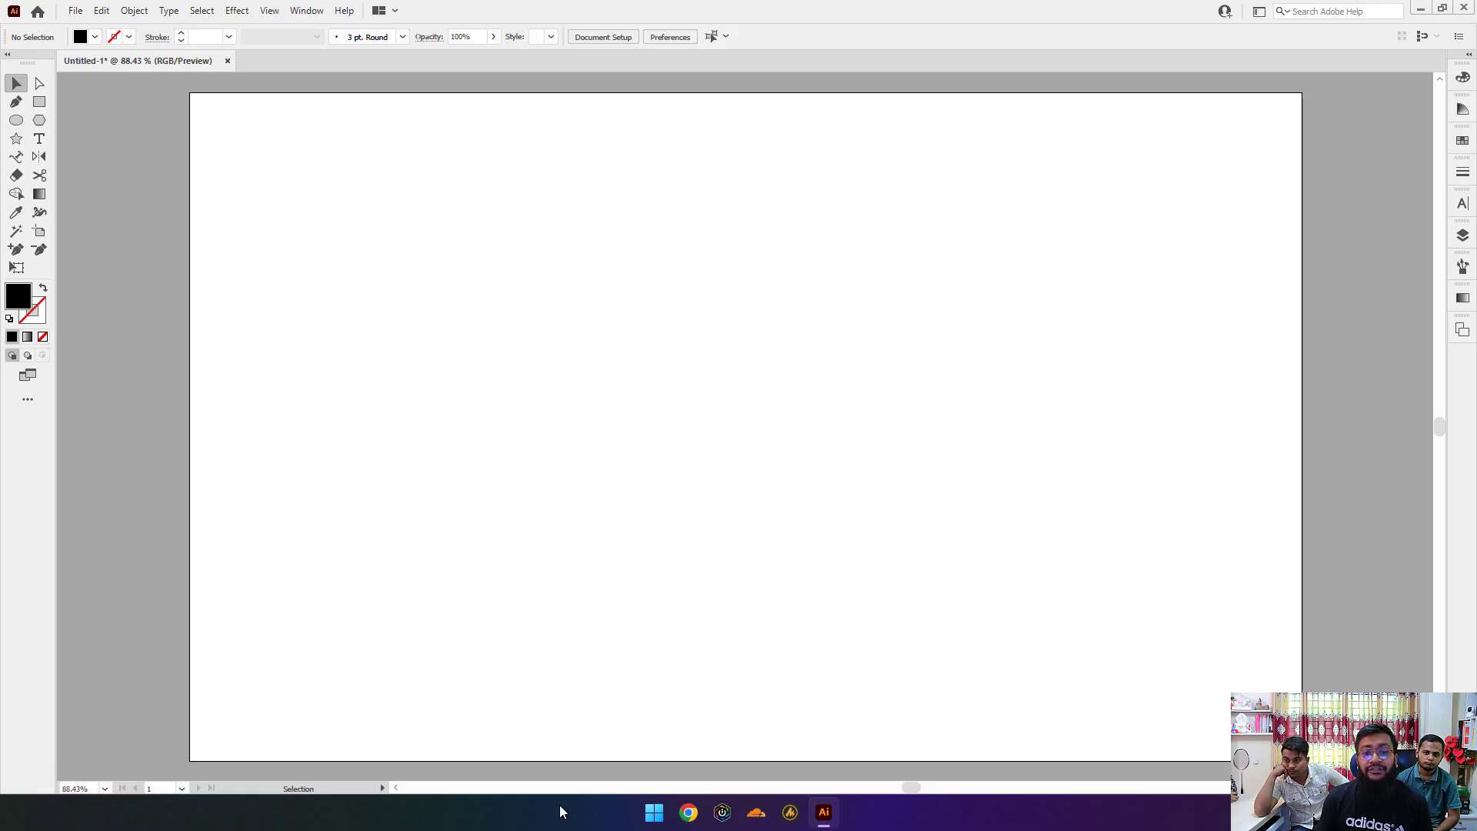
Step: Switch to Chrome with the Creative profile and search Google for "brochure design"
{"action": "left_click", "coordinate": [687, 814]}
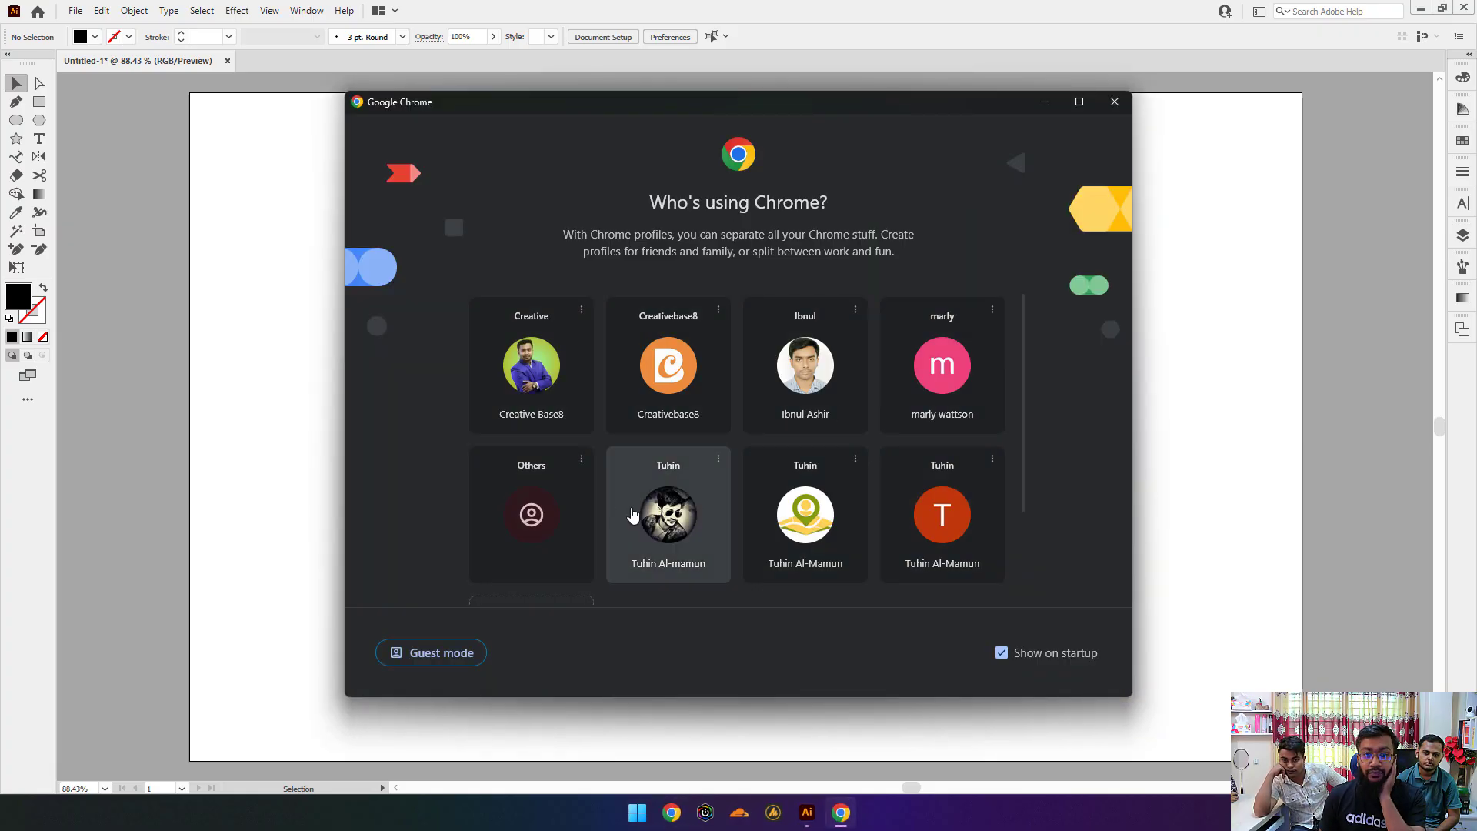
{"action": "left_click", "coordinate": [556, 374]}
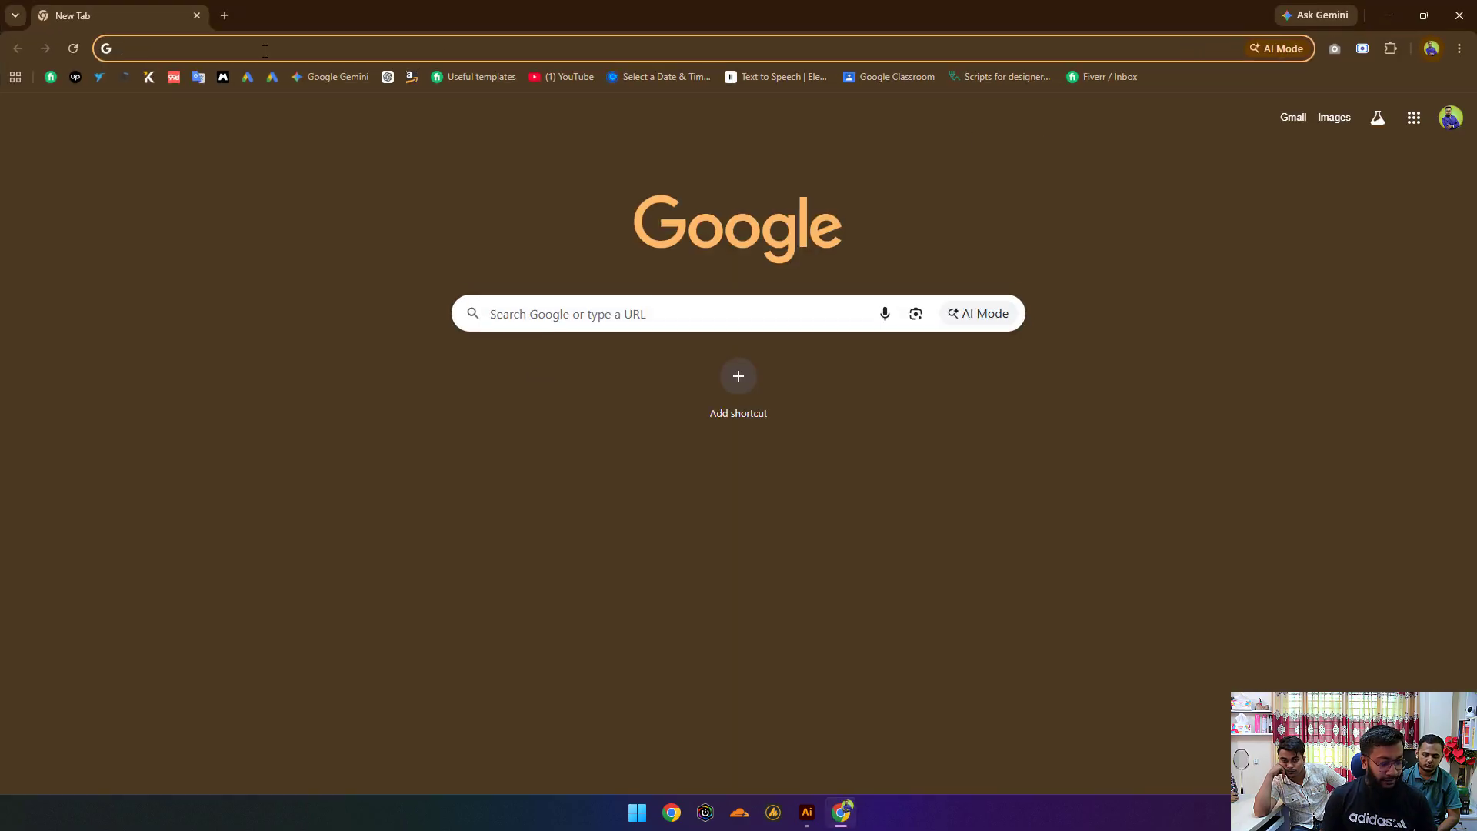
{"action": "type", "text": "br"}
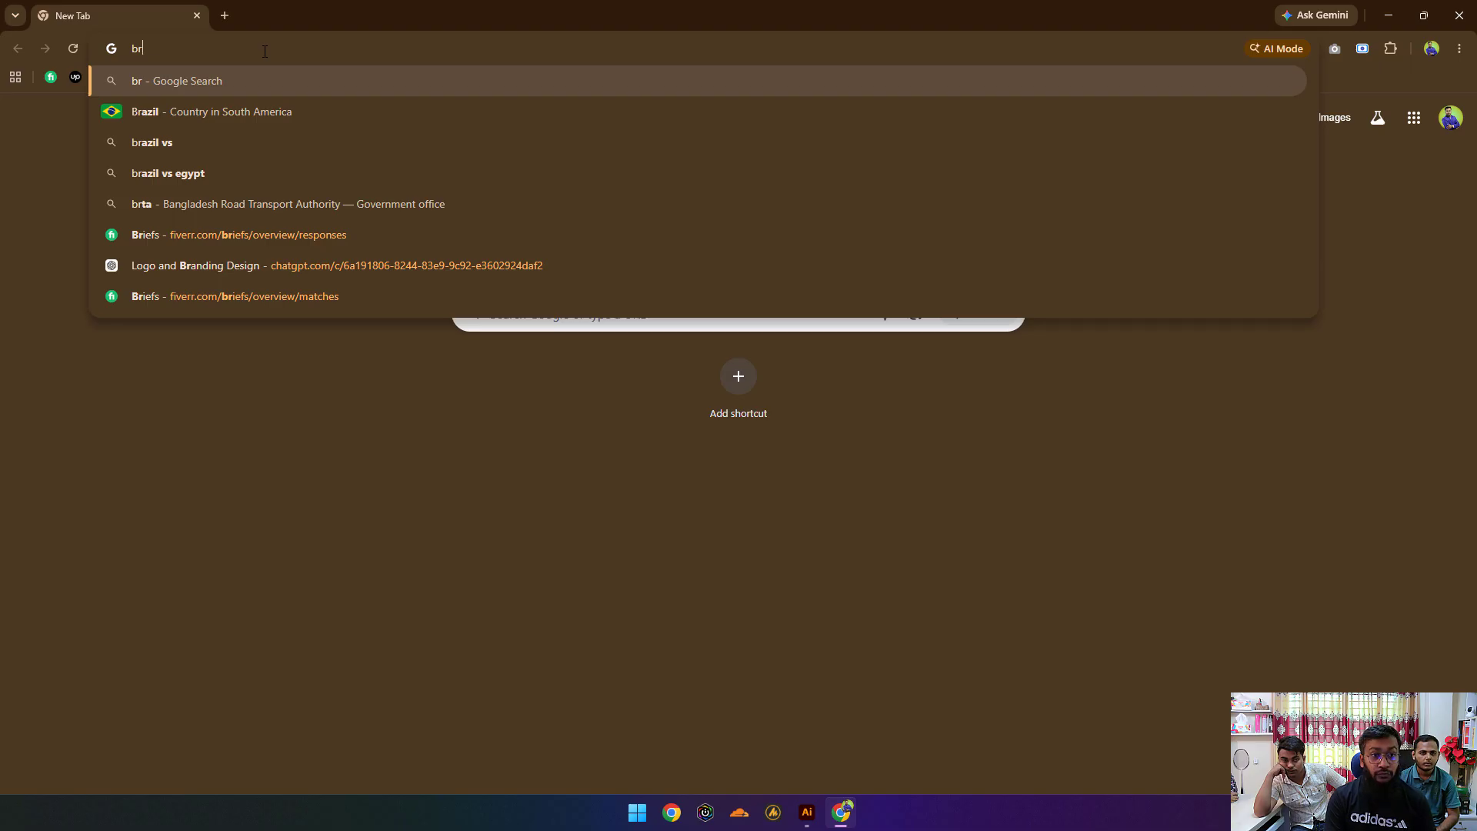
{"action": "type", "text": "ch"}
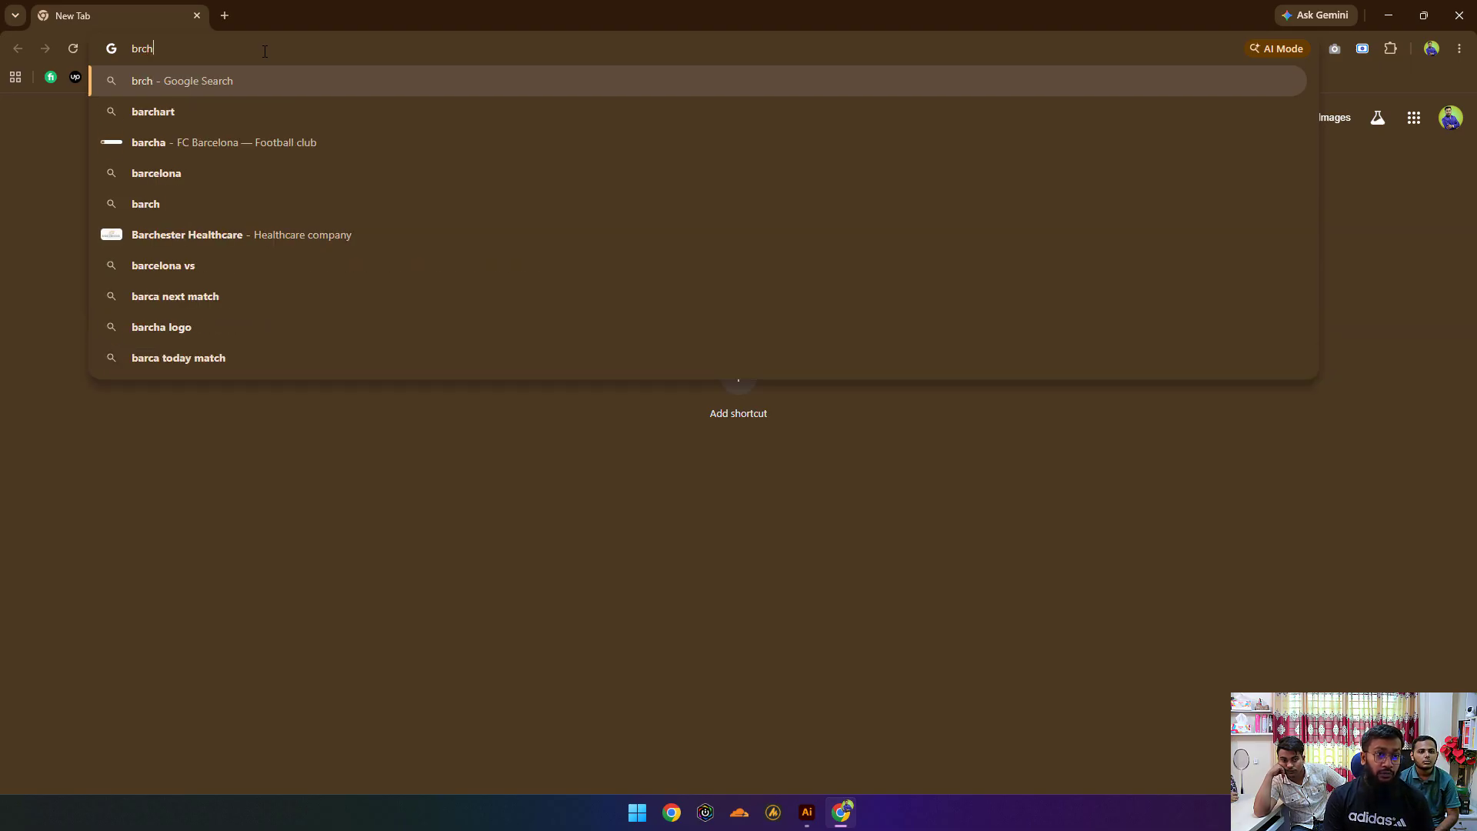
{"action": "key", "text": "BackSpace"}
{"action": "key", "text": "BackSpace"}
{"action": "type", "text": "ou"}
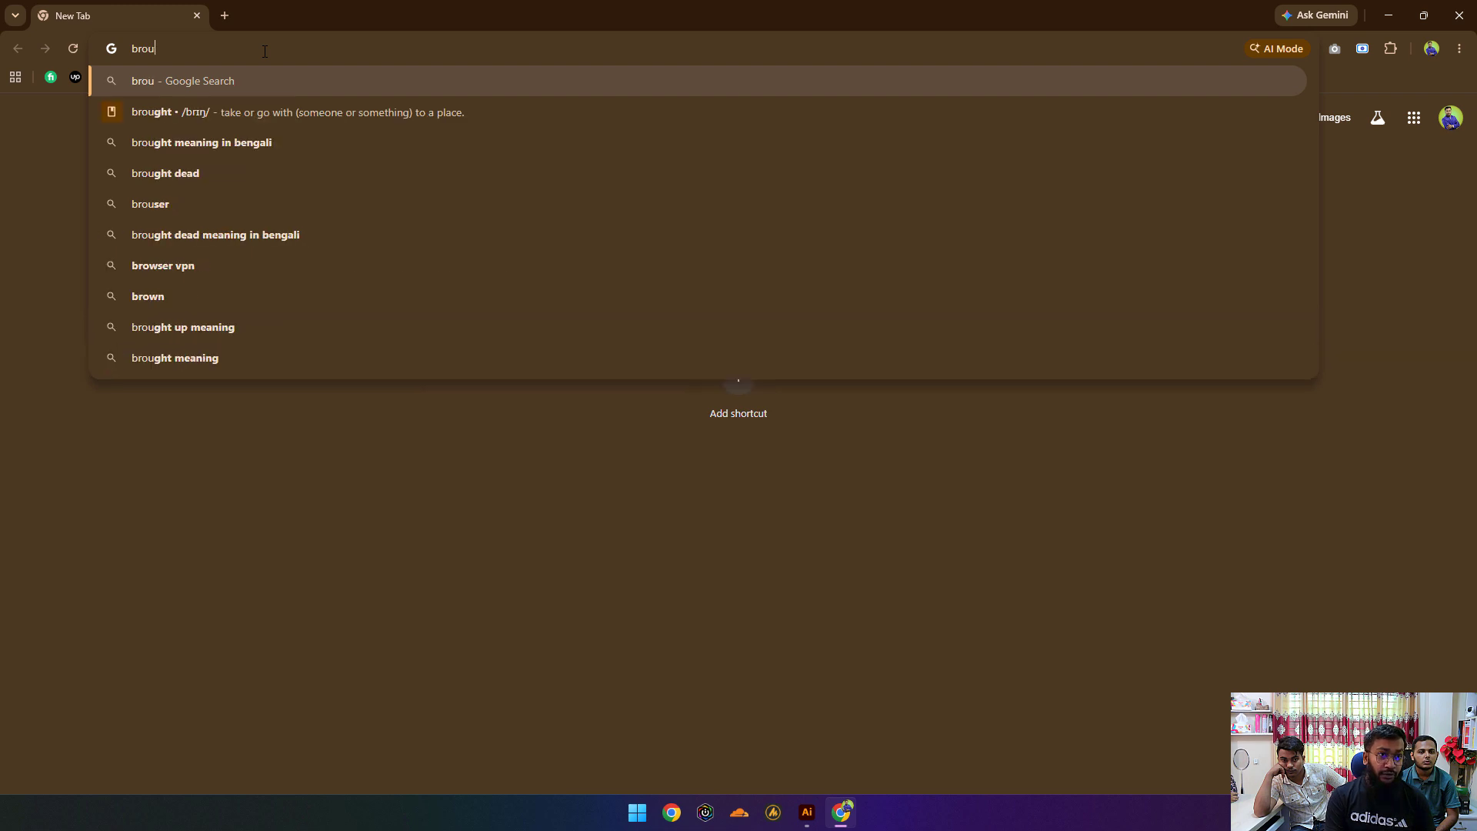
{"action": "type", "text": "c"}
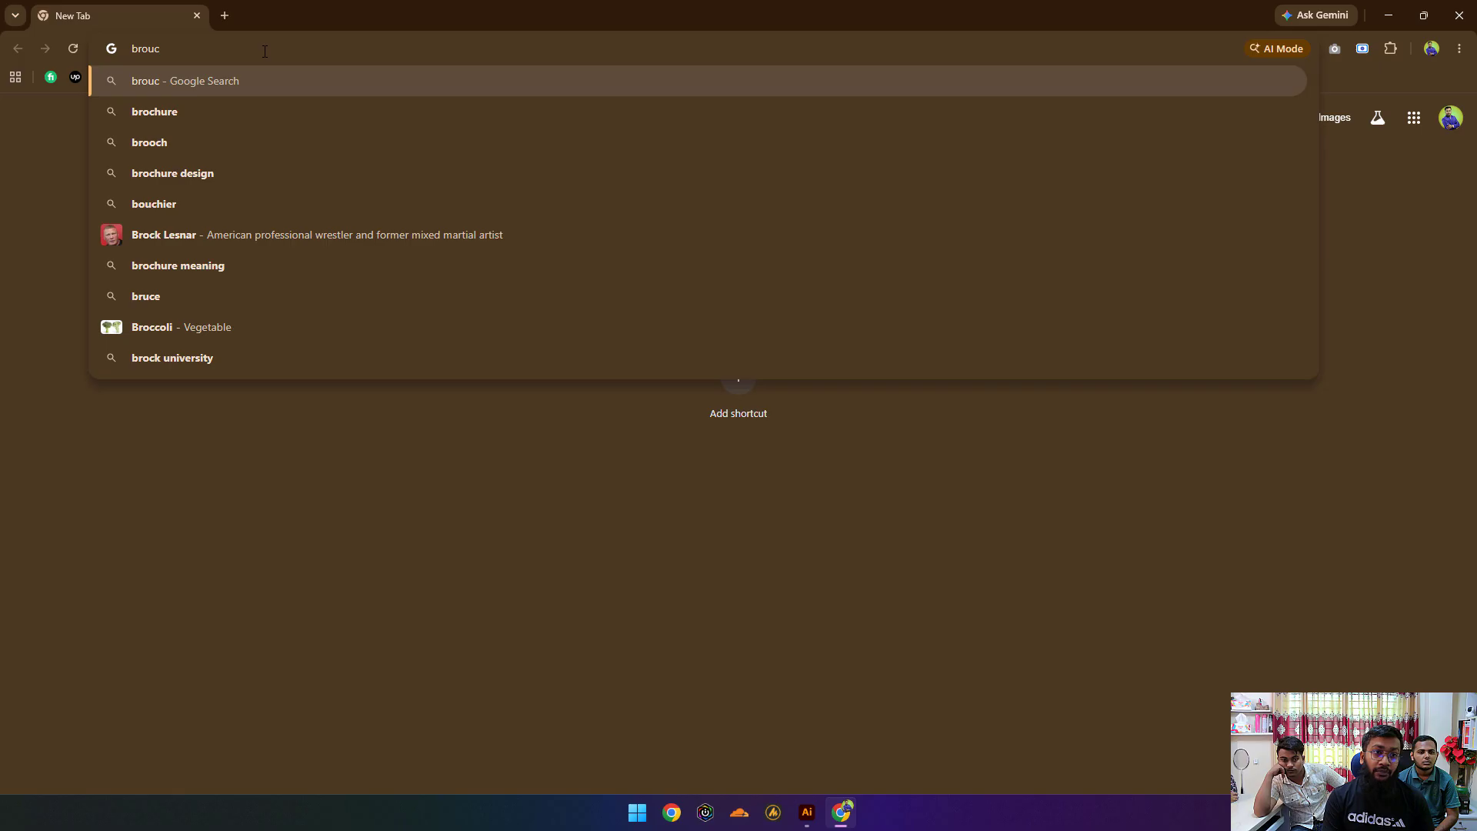
{"action": "key", "text": "BackSpace"}
{"action": "key", "text": "BackSpace"}
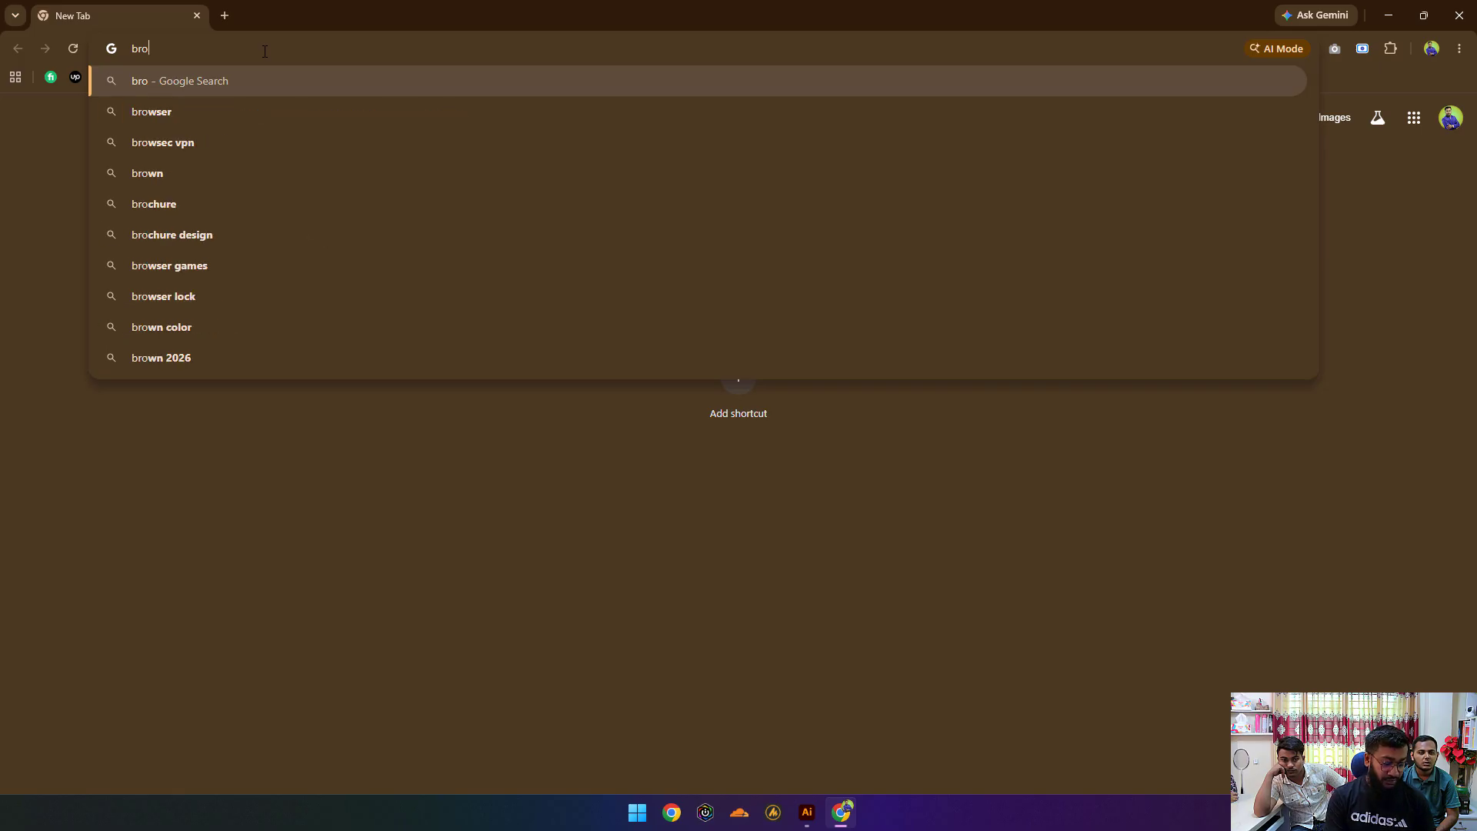
{"action": "type", "text": "chure"}
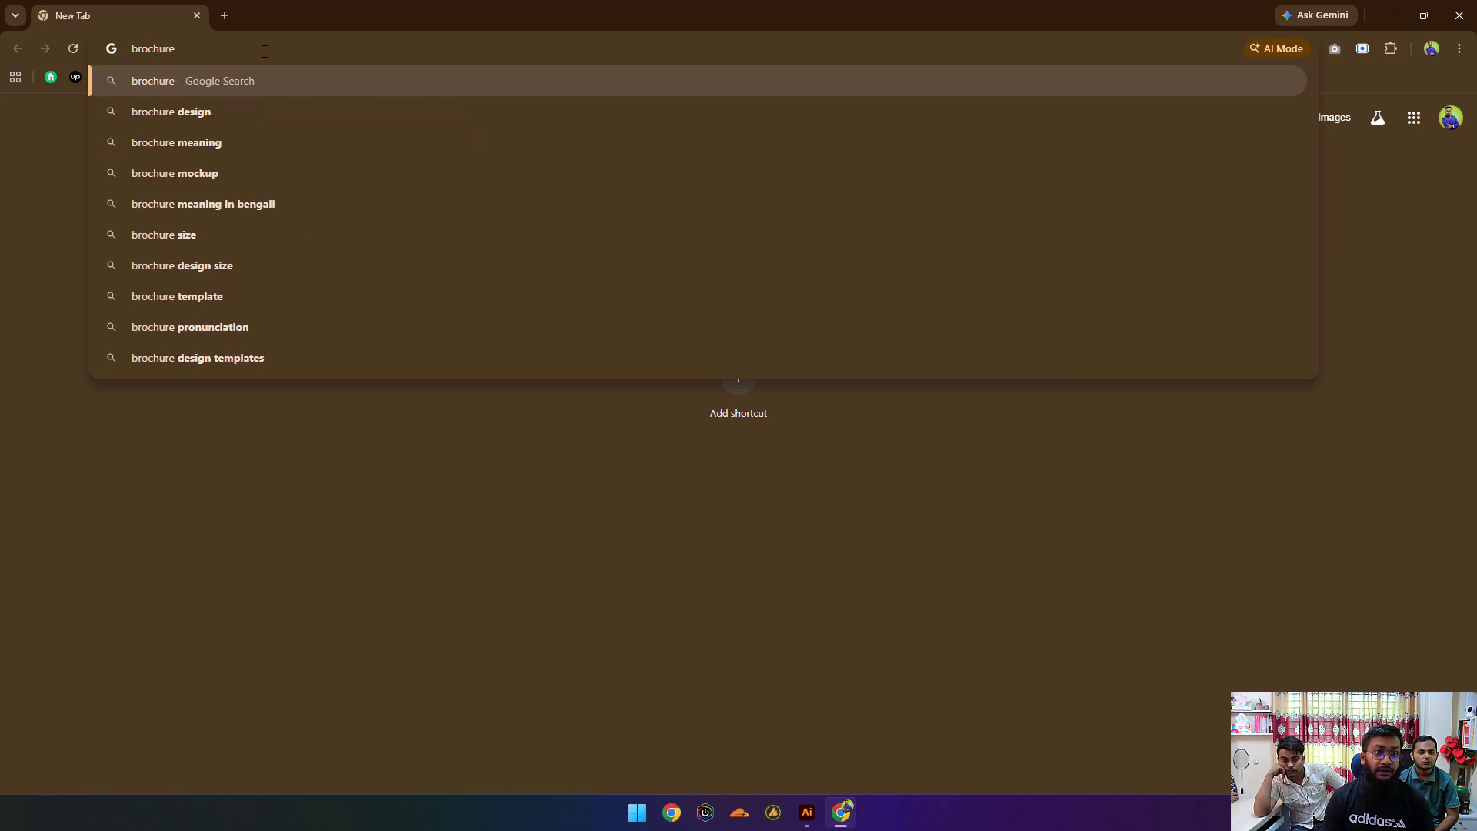
{"action": "key", "text": "Down"}
{"action": "key", "text": "Return"}
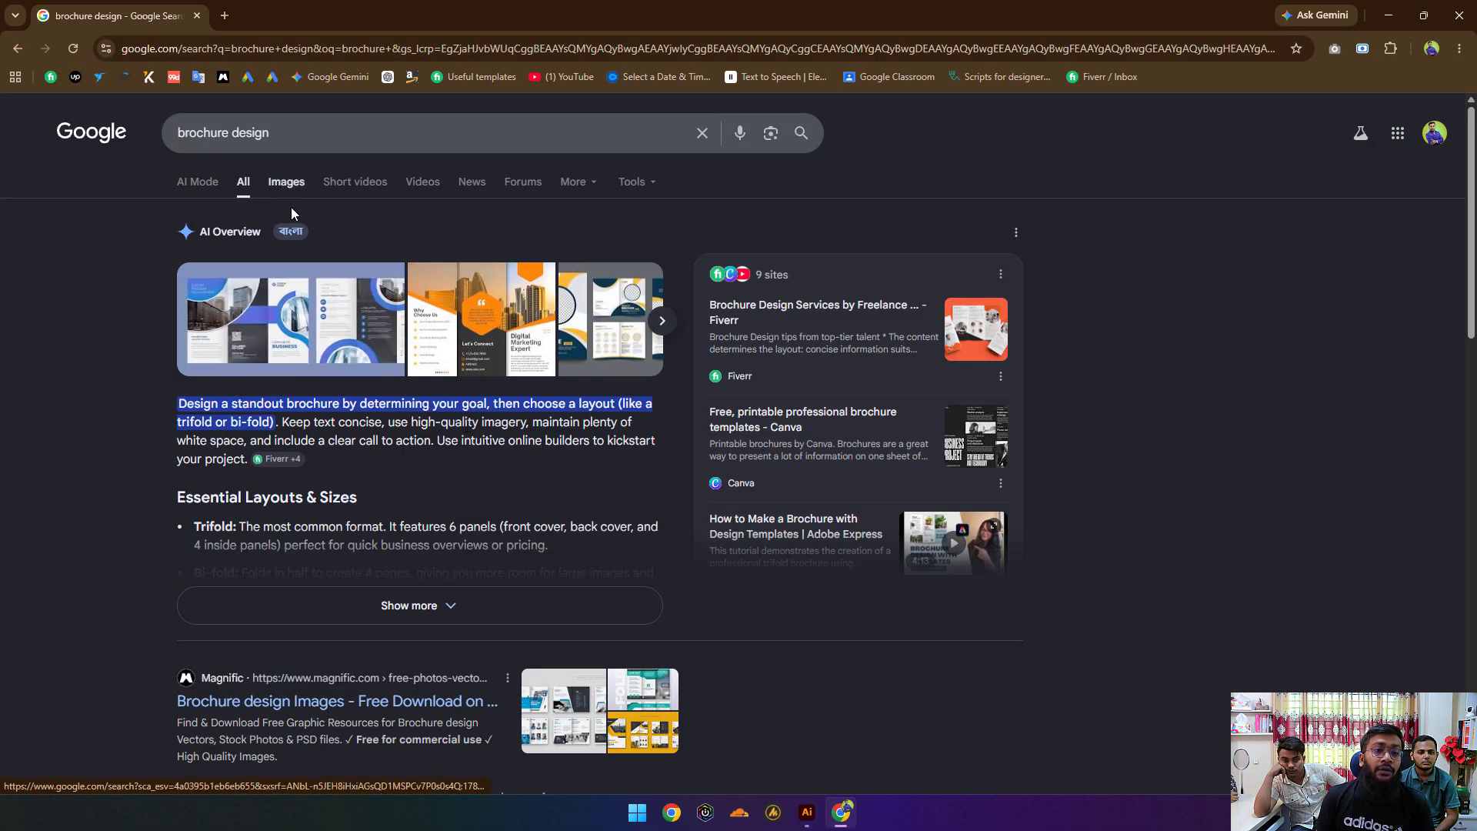
Step: Browse the image results and copy the yellow-and-black two-page brochure image from Dreamstime
{"action": "left_click", "coordinate": [290, 308]}
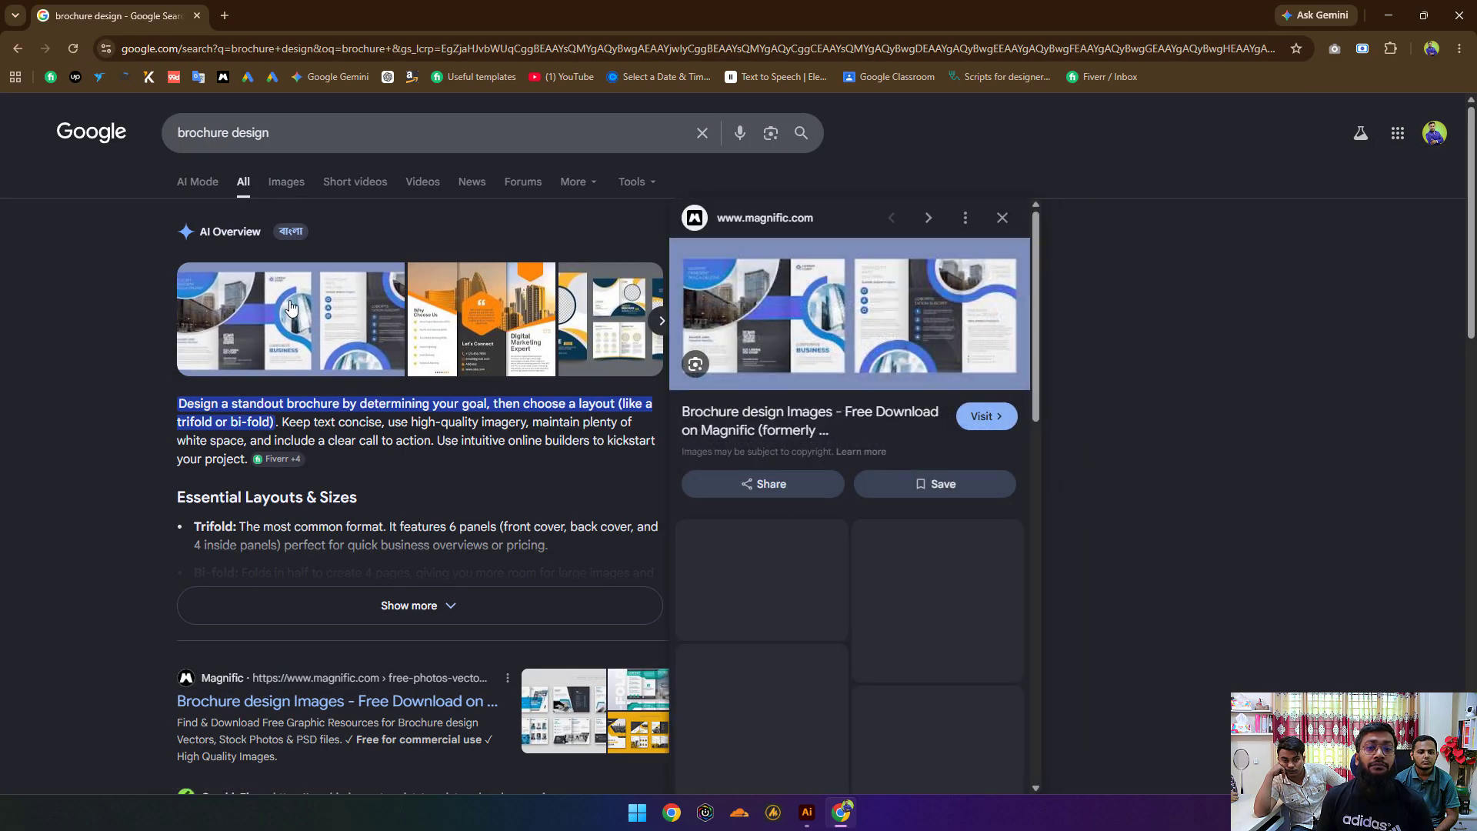
{"action": "left_click", "coordinate": [281, 191]}
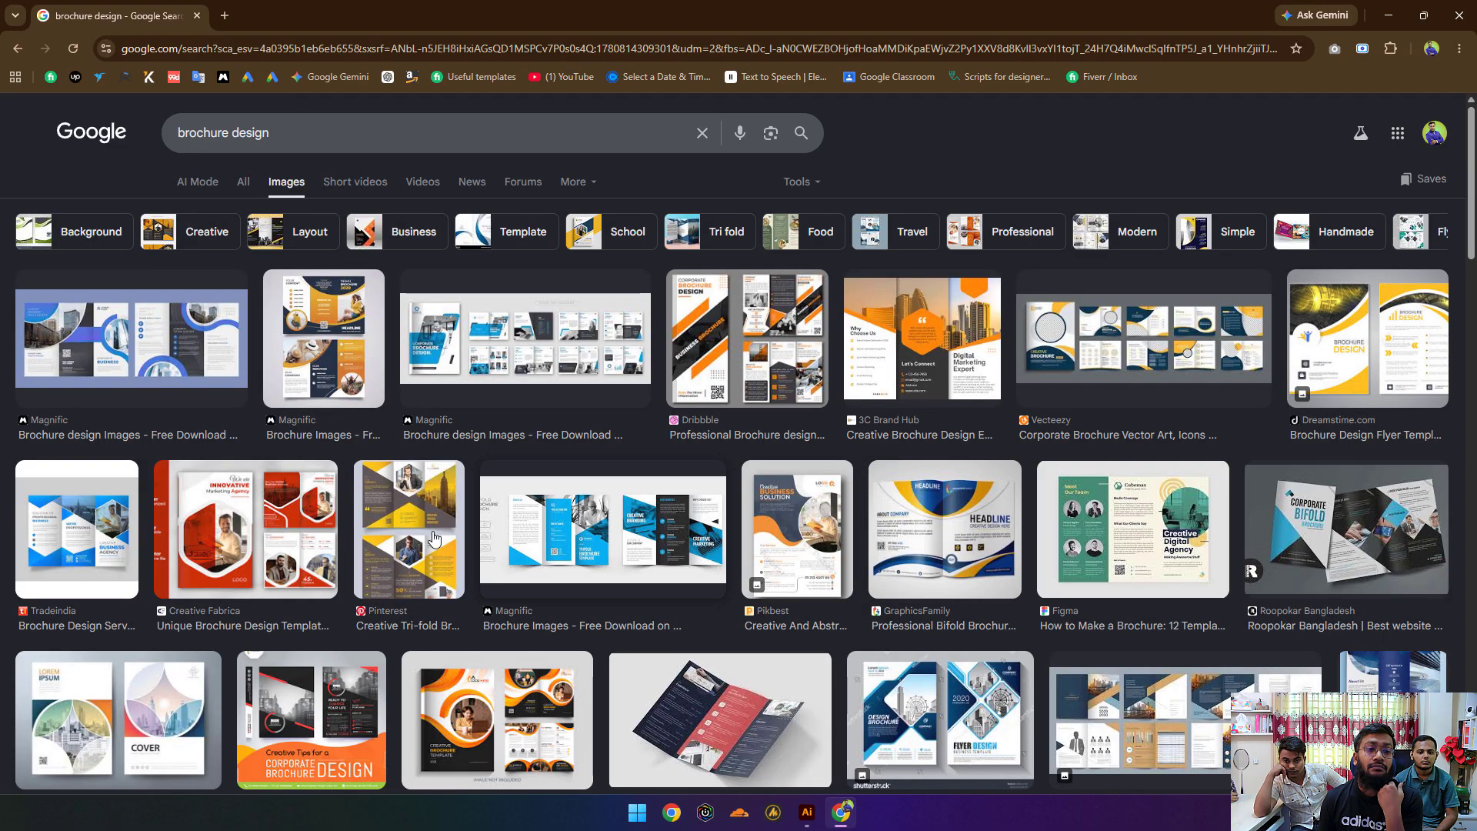
{"action": "left_click", "coordinate": [87, 581]}
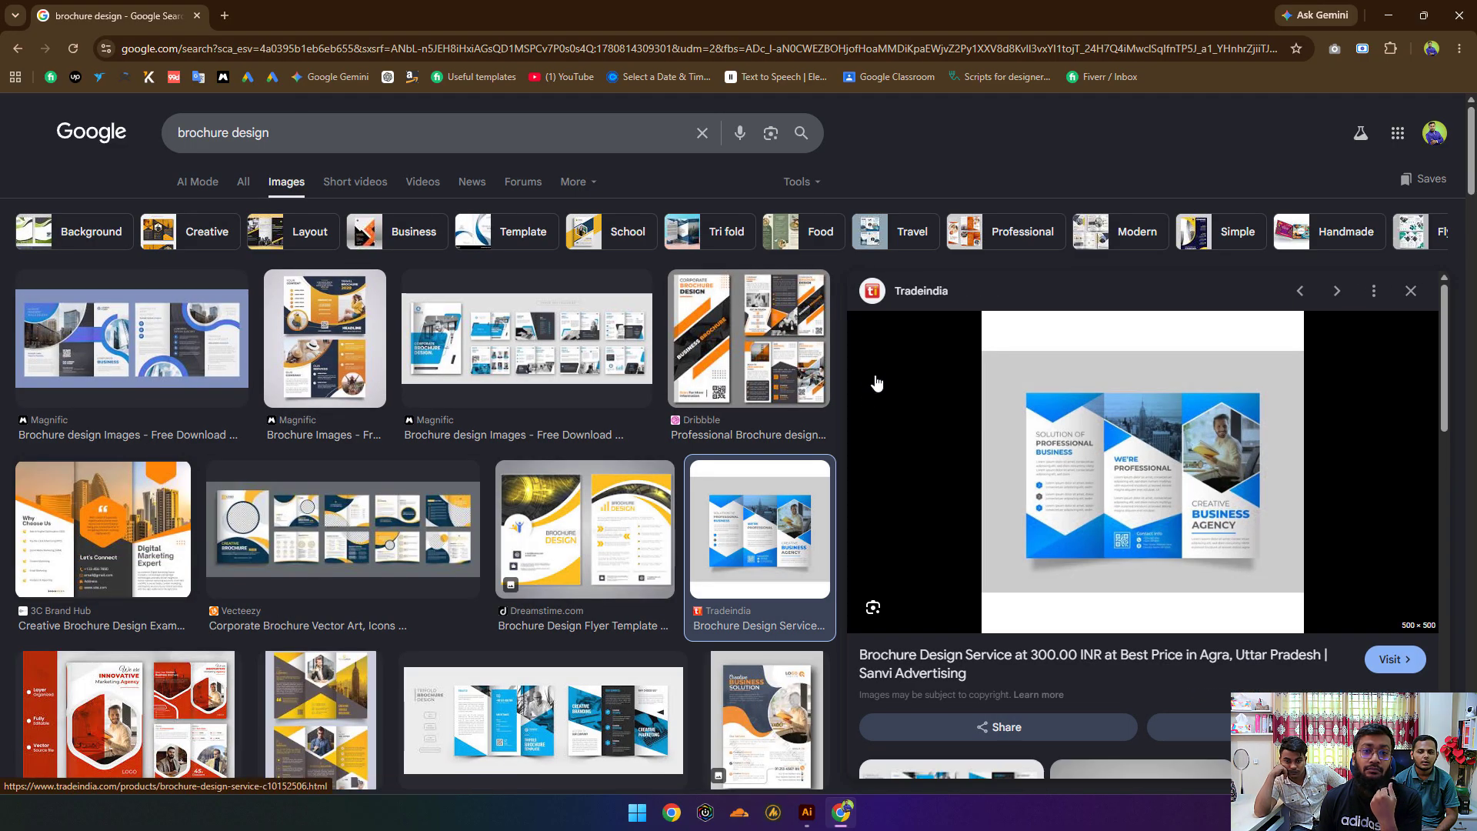
{"action": "left_click", "coordinate": [608, 550]}
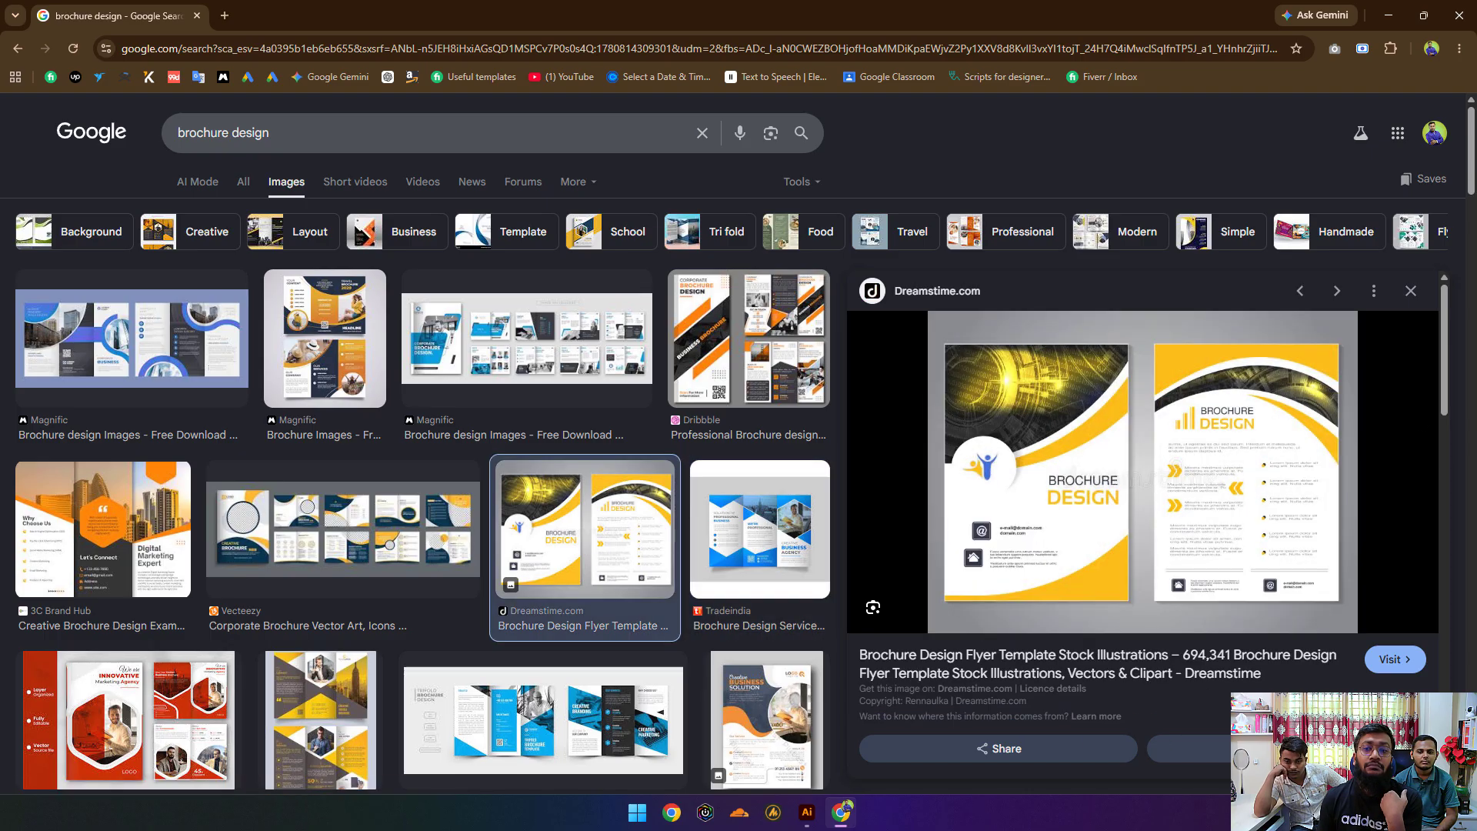
{"action": "right_click", "coordinate": [1138, 449]}
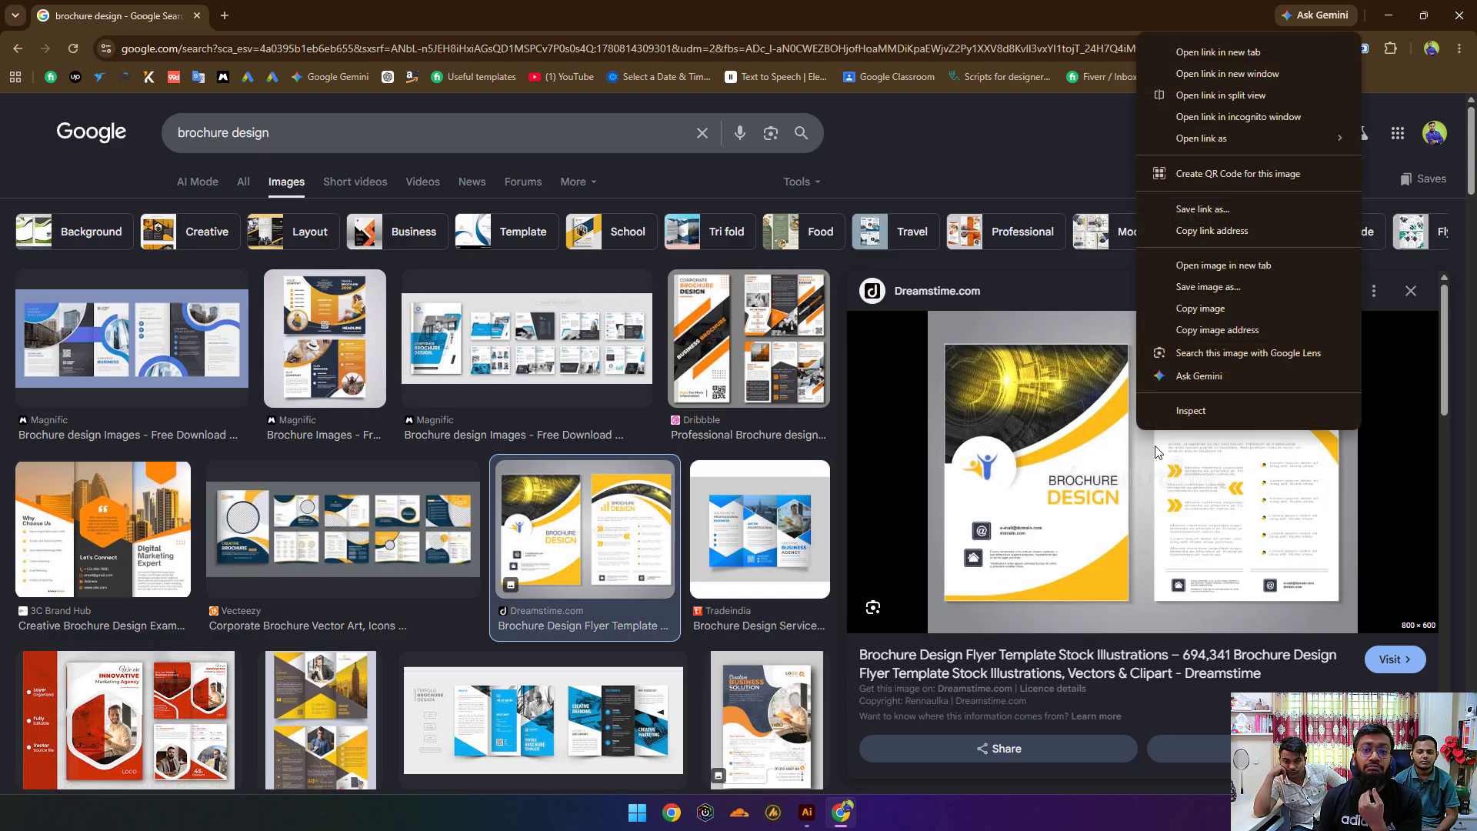
{"action": "left_click", "coordinate": [1230, 308]}
Step: Switch to Illustrator, paste the copied brochure image and enlarge it proportionally to about 982 × 736 px
{"action": "left_click", "coordinate": [807, 812]}
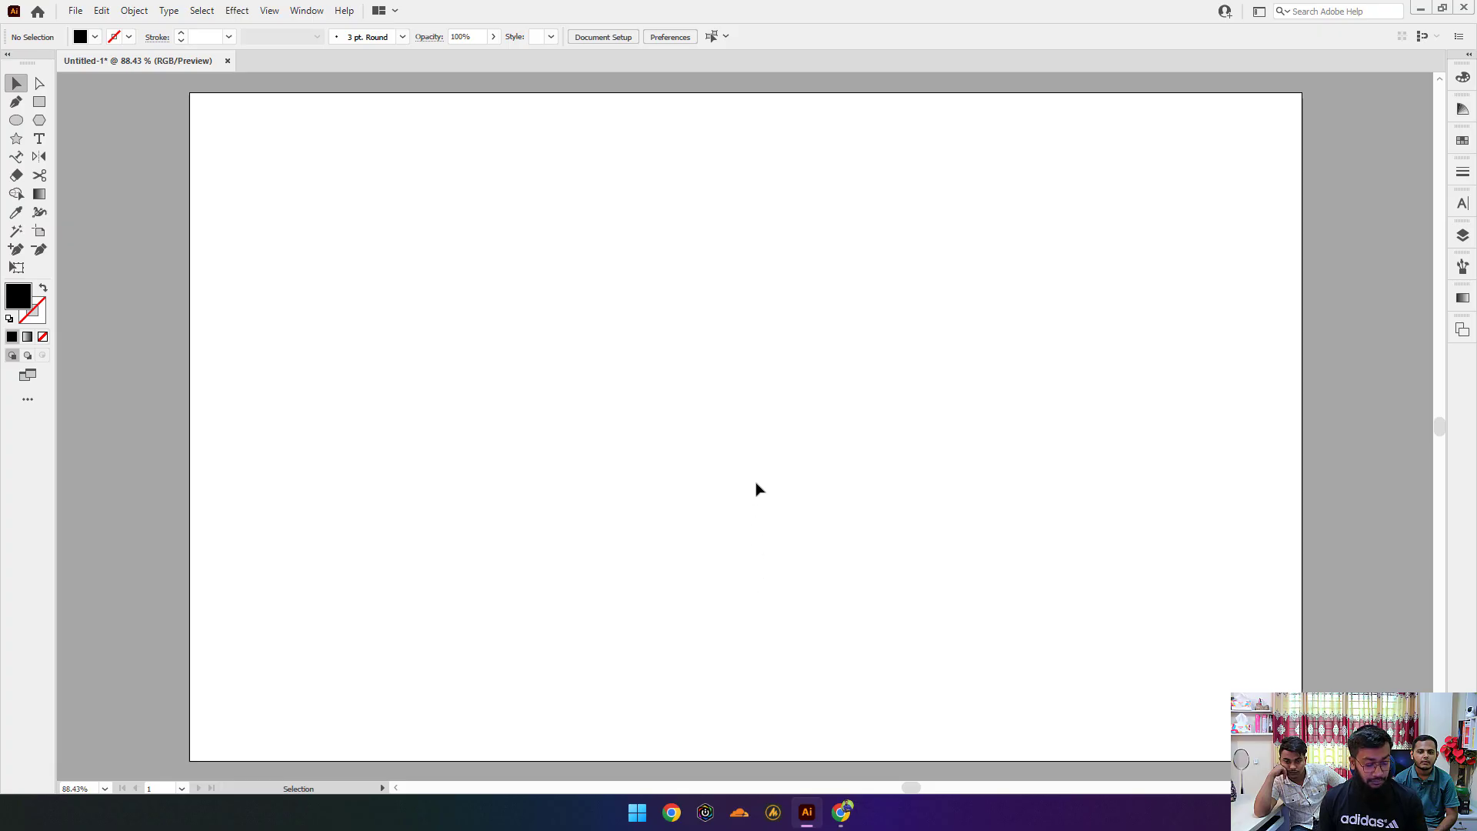
{"action": "key", "text": "ctrl+v"}
{"action": "scroll", "coordinate": [795, 448], "scroll_direction": "down", "scroll_amount": 5}
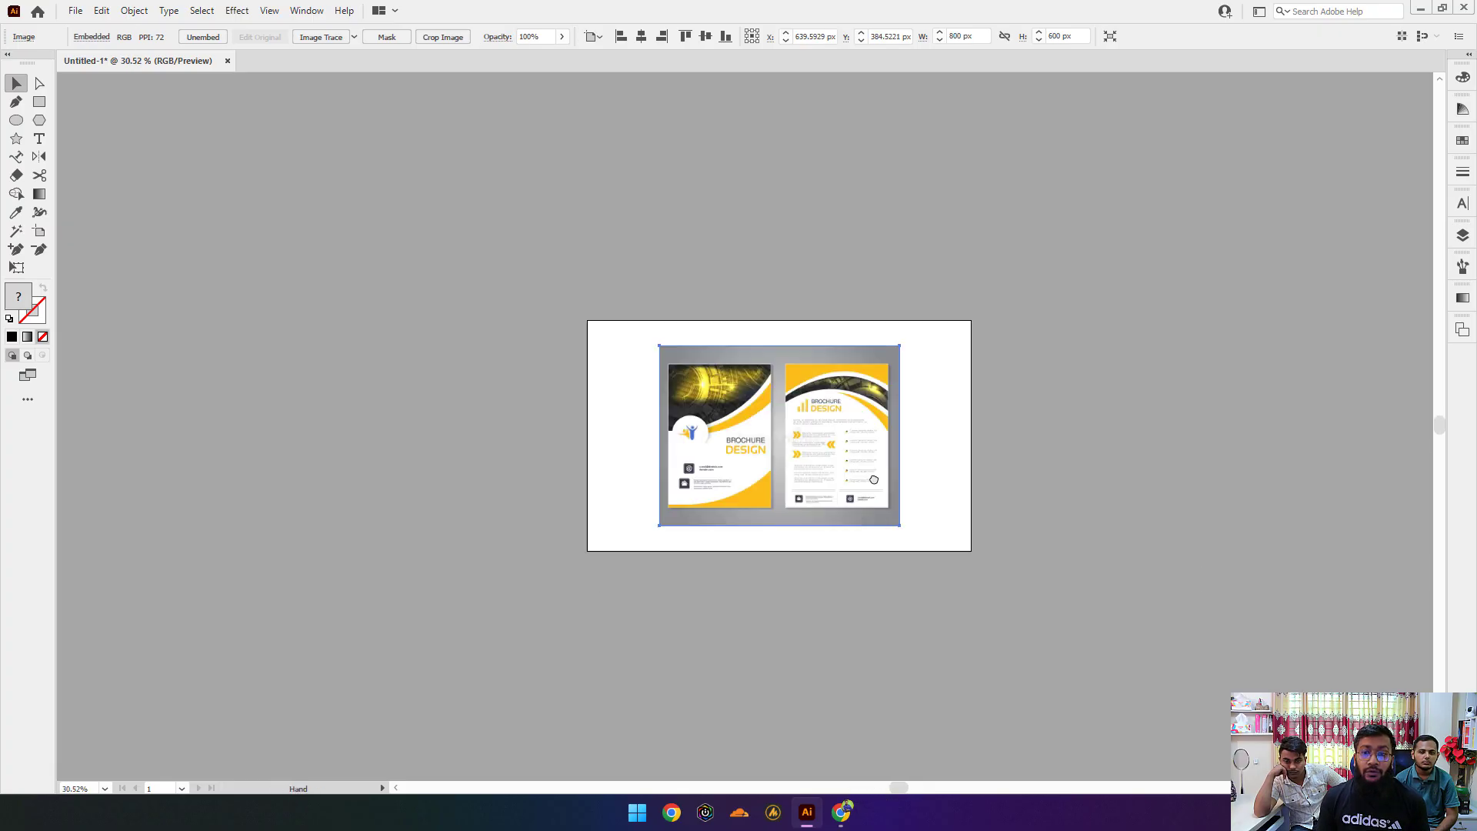
{"action": "left_click_drag", "start_coordinate": [790, 429], "coordinate": [890, 430]}
{"action": "left_click", "coordinate": [880, 445]}
{"action": "left_click_drag", "start_coordinate": [563, 485], "coordinate": [603, 484]}
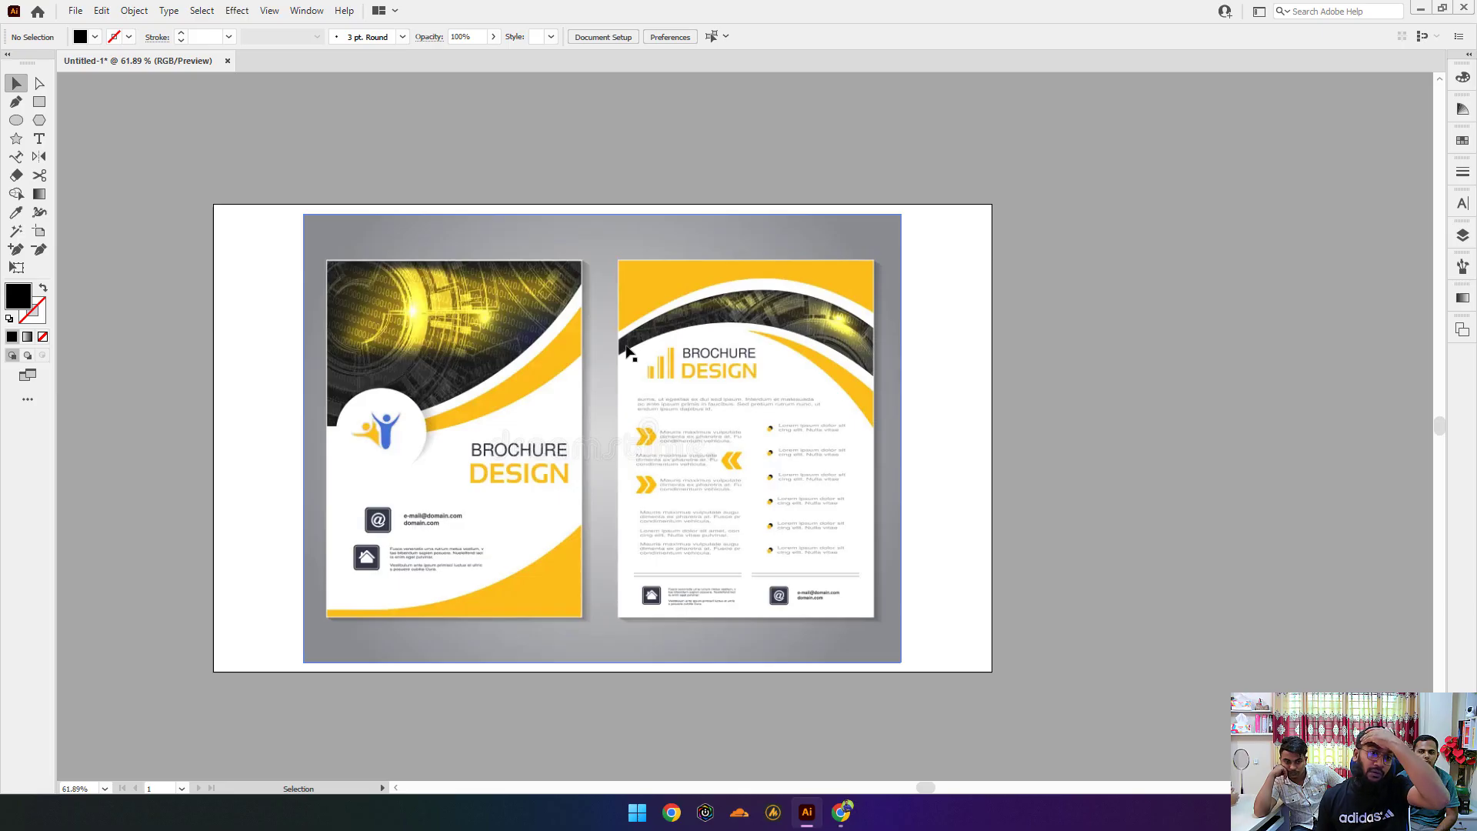
Step: Lock the pasted brochure image in place on the artboard
{"action": "left_click", "coordinate": [627, 347]}
{"action": "left_click", "coordinate": [931, 286]}
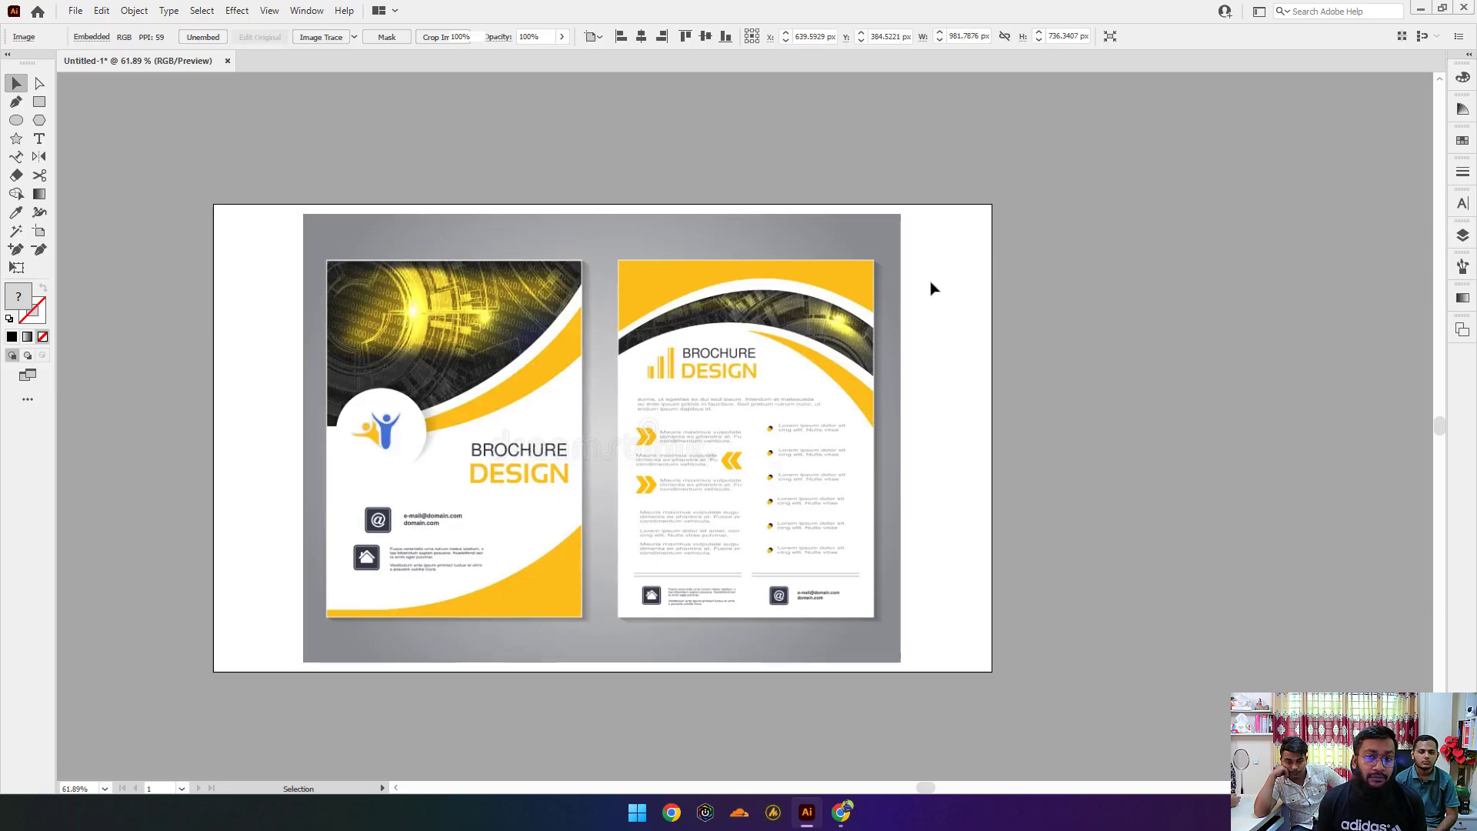
{"action": "left_click", "coordinate": [683, 320]}
{"action": "key", "text": "ctrl+2"}
Step: Draw three area-type boxes with placeholder text over the lower-left paragraphs of the brochure's inner page
{"action": "left_click_drag", "start_coordinate": [460, 274], "coordinate": [1008, 606]}
{"action": "left_click_drag", "start_coordinate": [575, 447], "coordinate": [654, 512]}
{"action": "left_click_drag", "start_coordinate": [852, 566], "coordinate": [708, 566]}
{"action": "left_click_drag", "start_coordinate": [376, 231], "coordinate": [401, 235]}
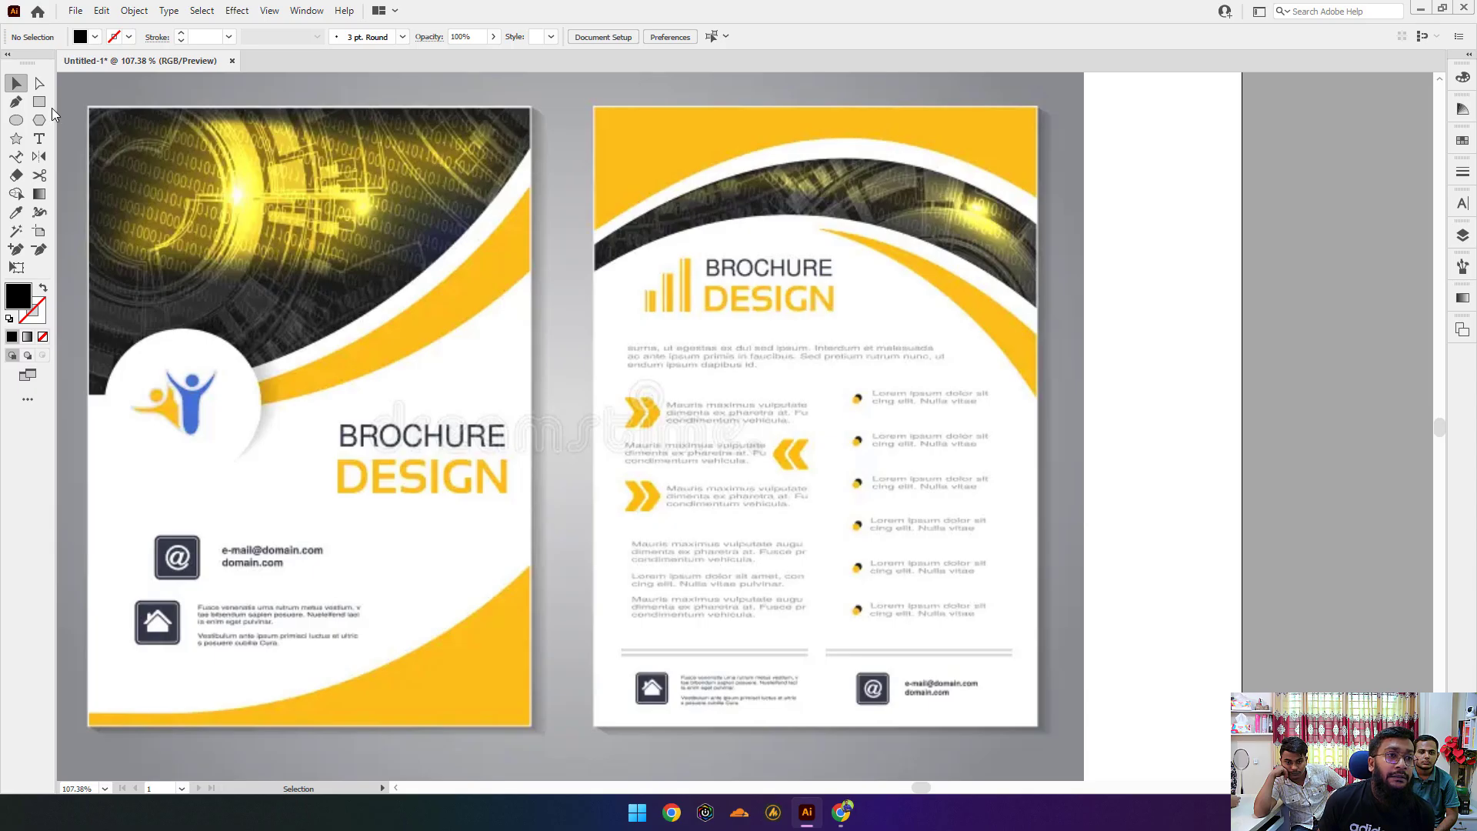
{"action": "left_click", "coordinate": [39, 138]}
{"action": "left_click_drag", "start_coordinate": [789, 406], "coordinate": [726, 283]}
{"action": "left_click_drag", "start_coordinate": [580, 399], "coordinate": [630, 396]}
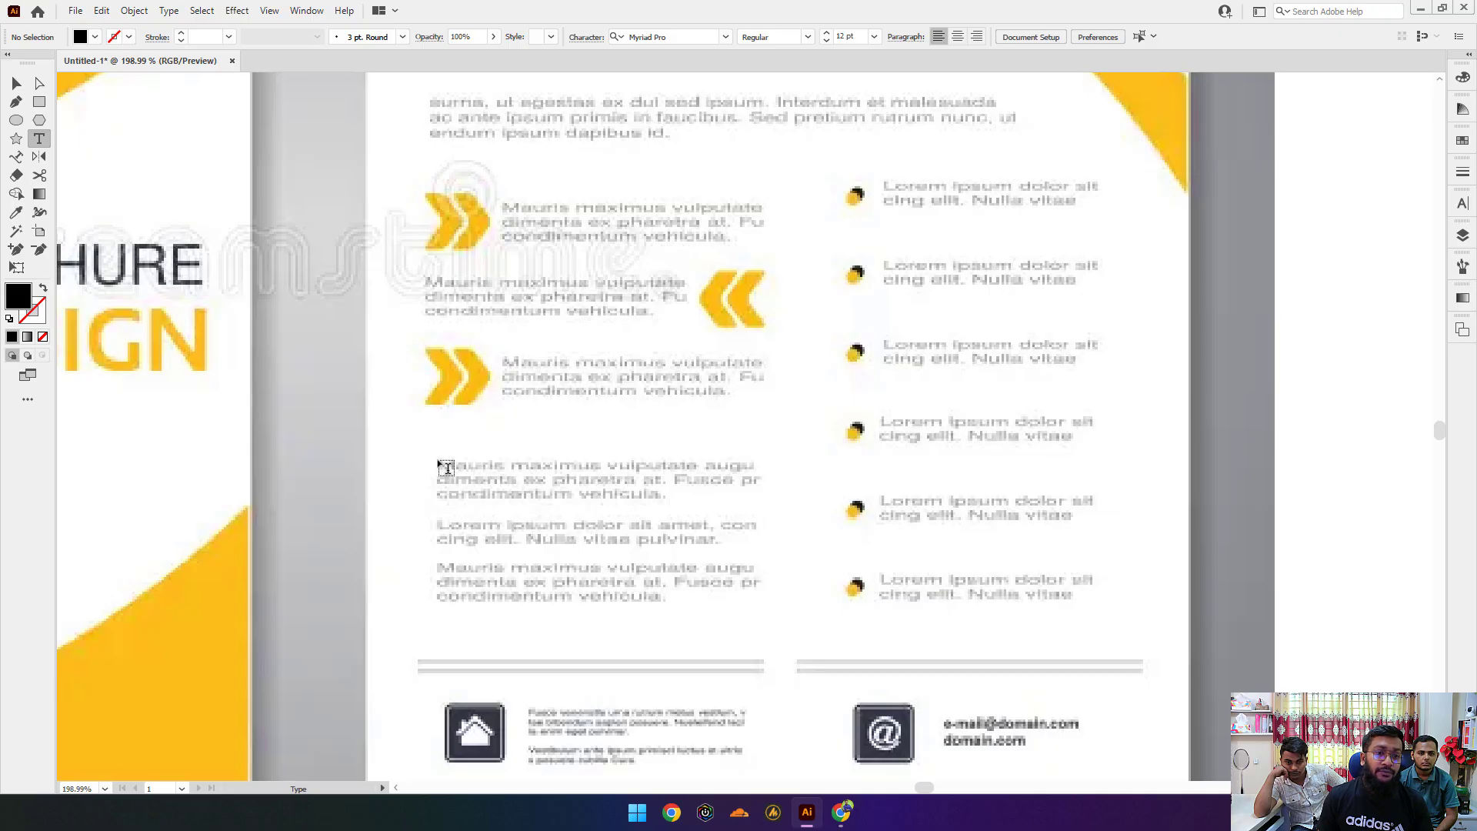
{"action": "left_click_drag", "start_coordinate": [436, 458], "coordinate": [769, 509]}
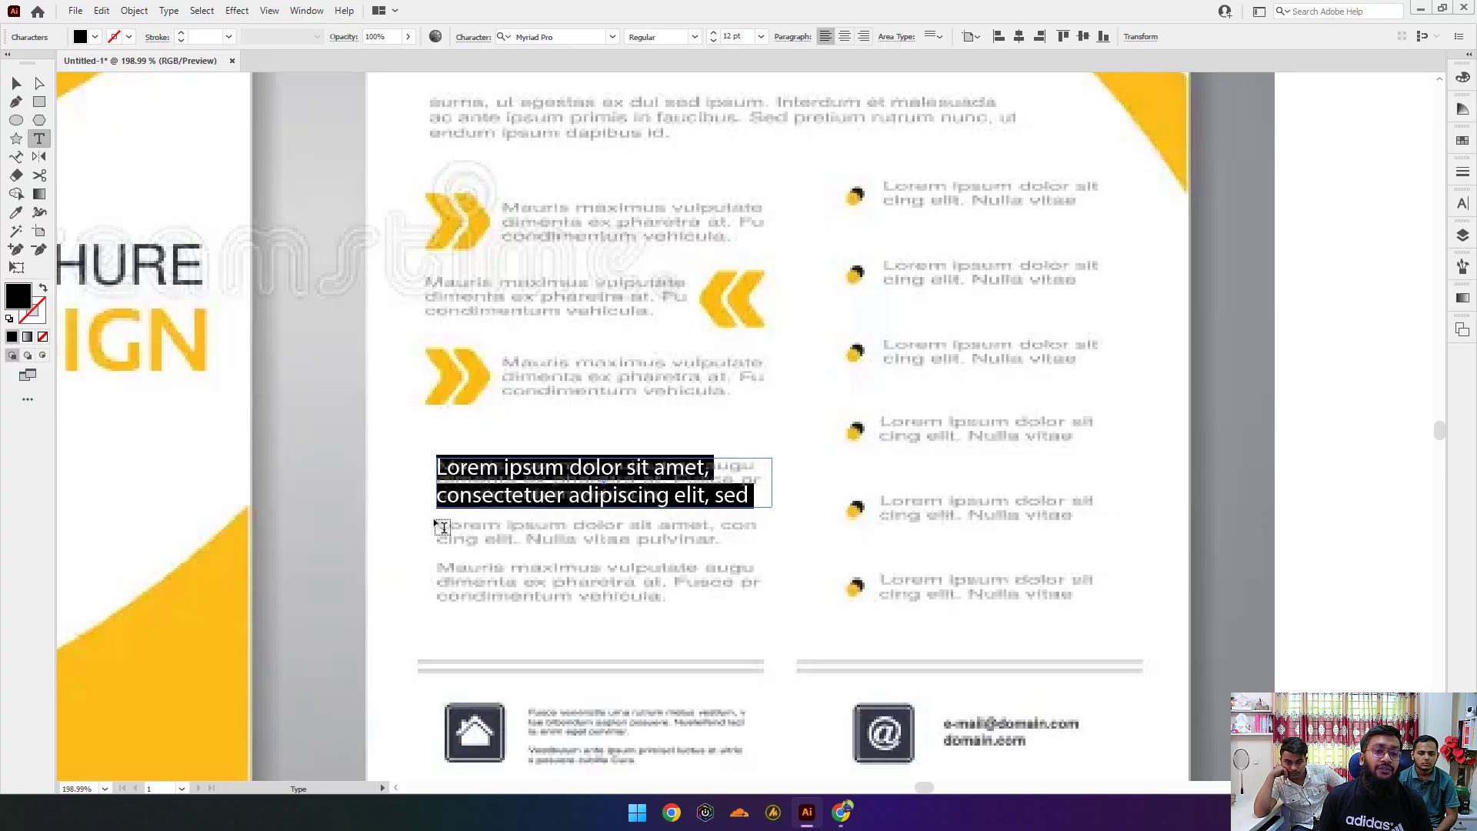
{"action": "left_click_drag", "start_coordinate": [435, 521], "coordinate": [761, 552]}
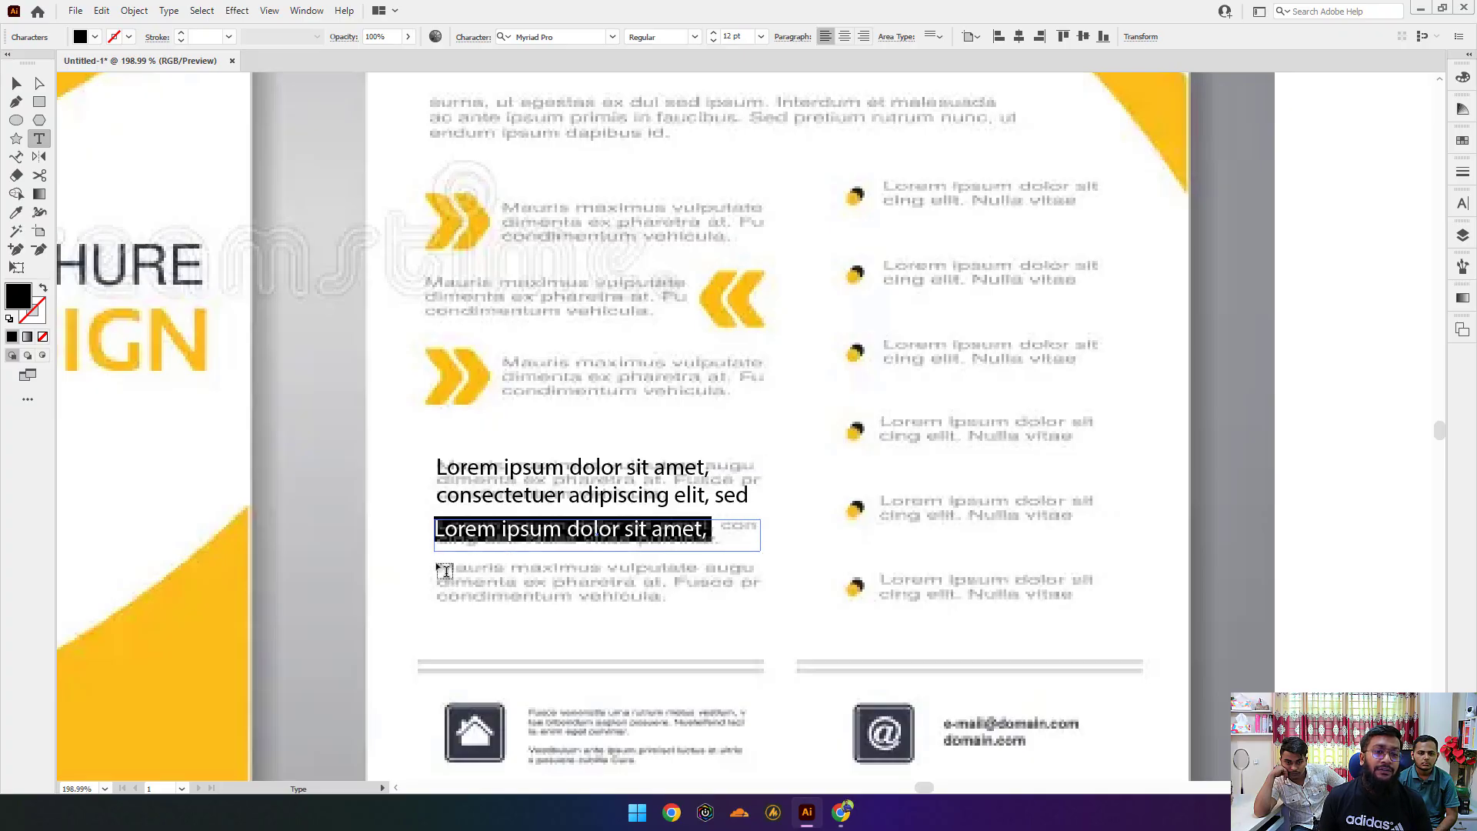
{"action": "left_click_drag", "start_coordinate": [445, 570], "coordinate": [761, 613]}
{"action": "left_click", "coordinate": [17, 83]}
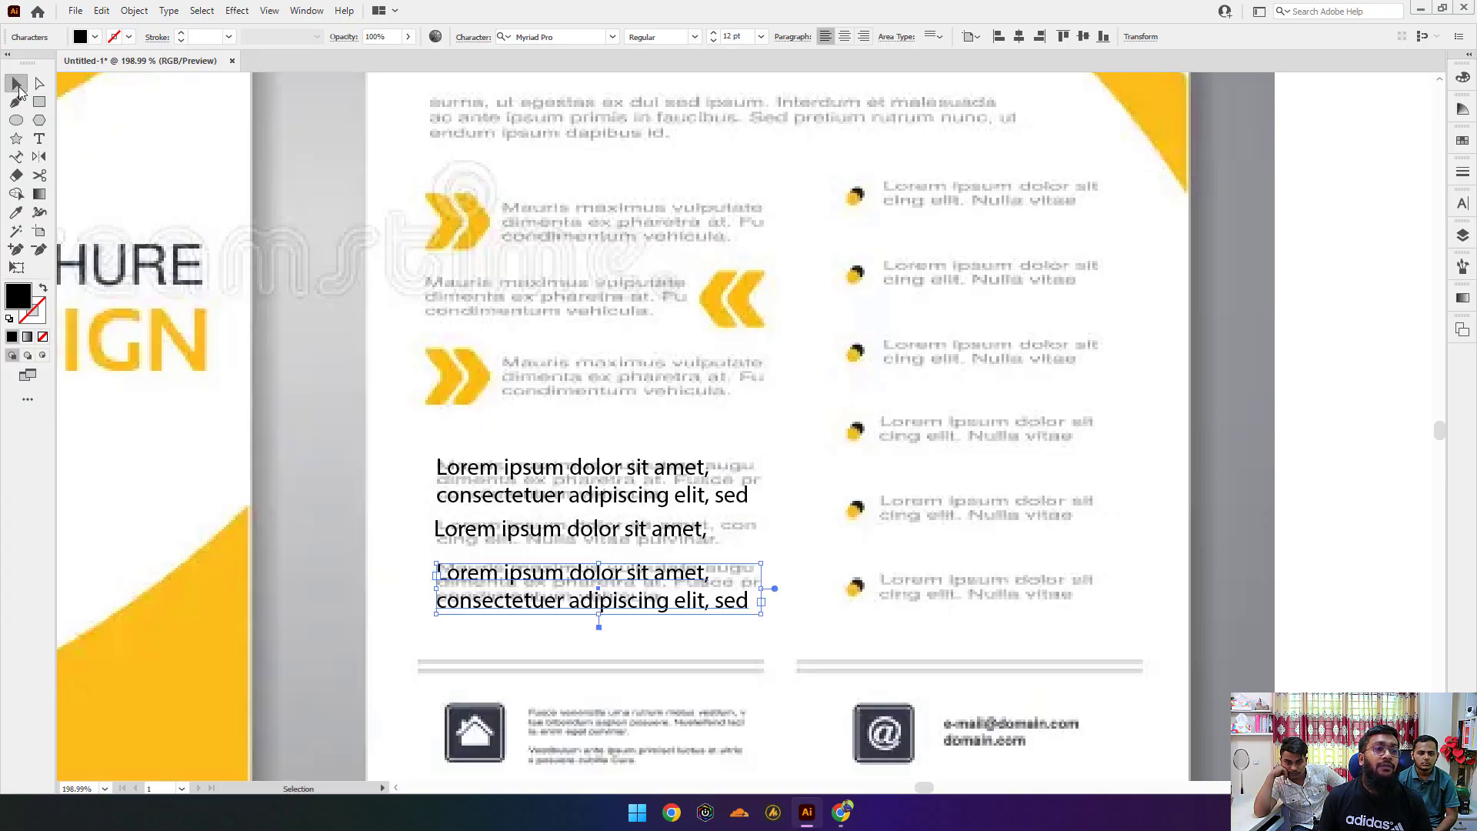
Step: Examine the new placeholder text boxes alongside the text areas on both brochure pages
{"action": "left_click", "coordinate": [718, 351]}
{"action": "scroll", "coordinate": [792, 453], "scroll_direction": "down", "scroll_amount": 6}
{"action": "left_click_drag", "start_coordinate": [792, 453], "coordinate": [683, 503]}
{"action": "scroll", "coordinate": [683, 502], "scroll_direction": "up", "scroll_amount": 2}
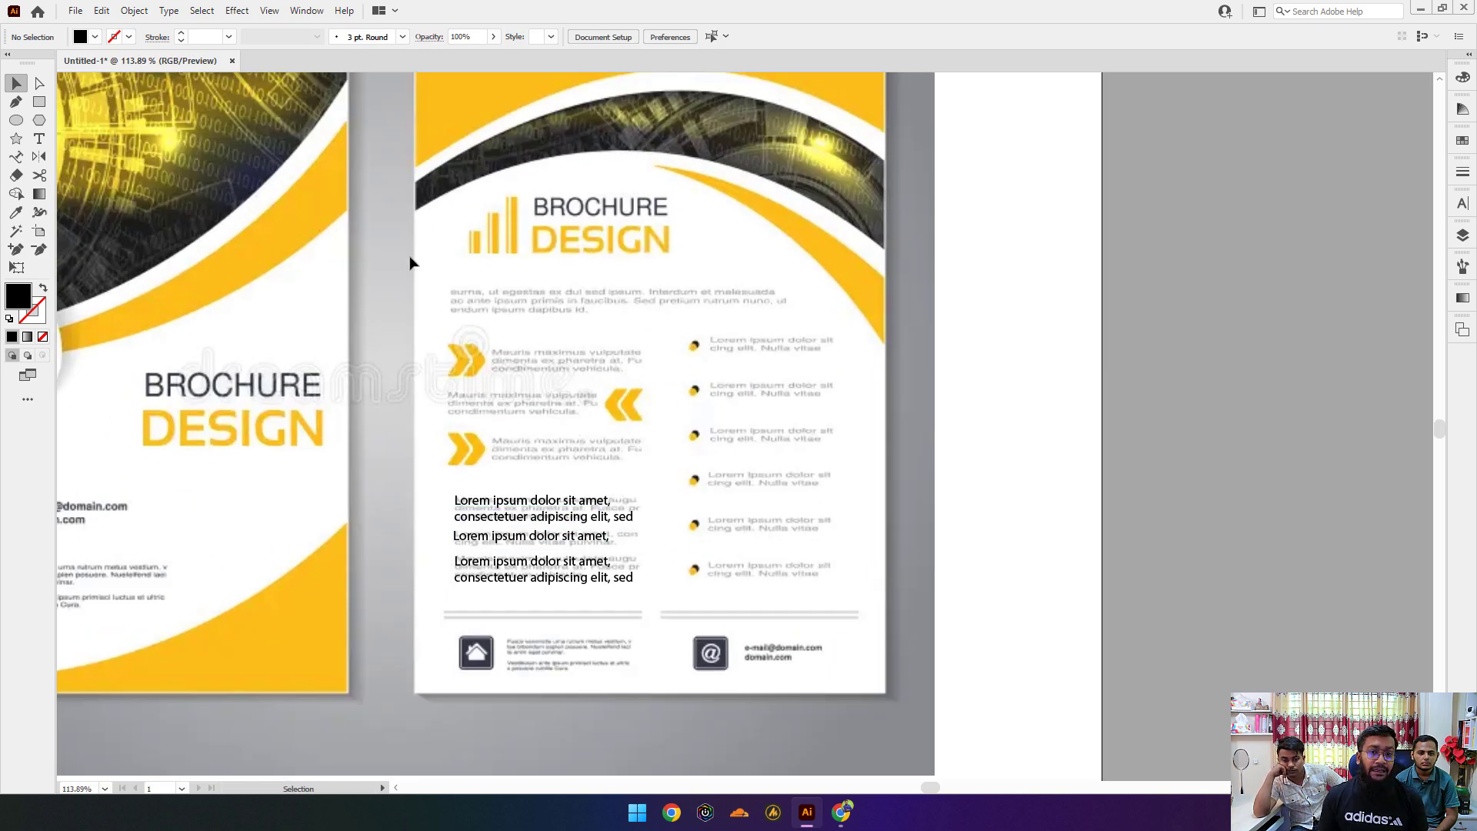
{"action": "left_click_drag", "start_coordinate": [410, 263], "coordinate": [880, 630]}
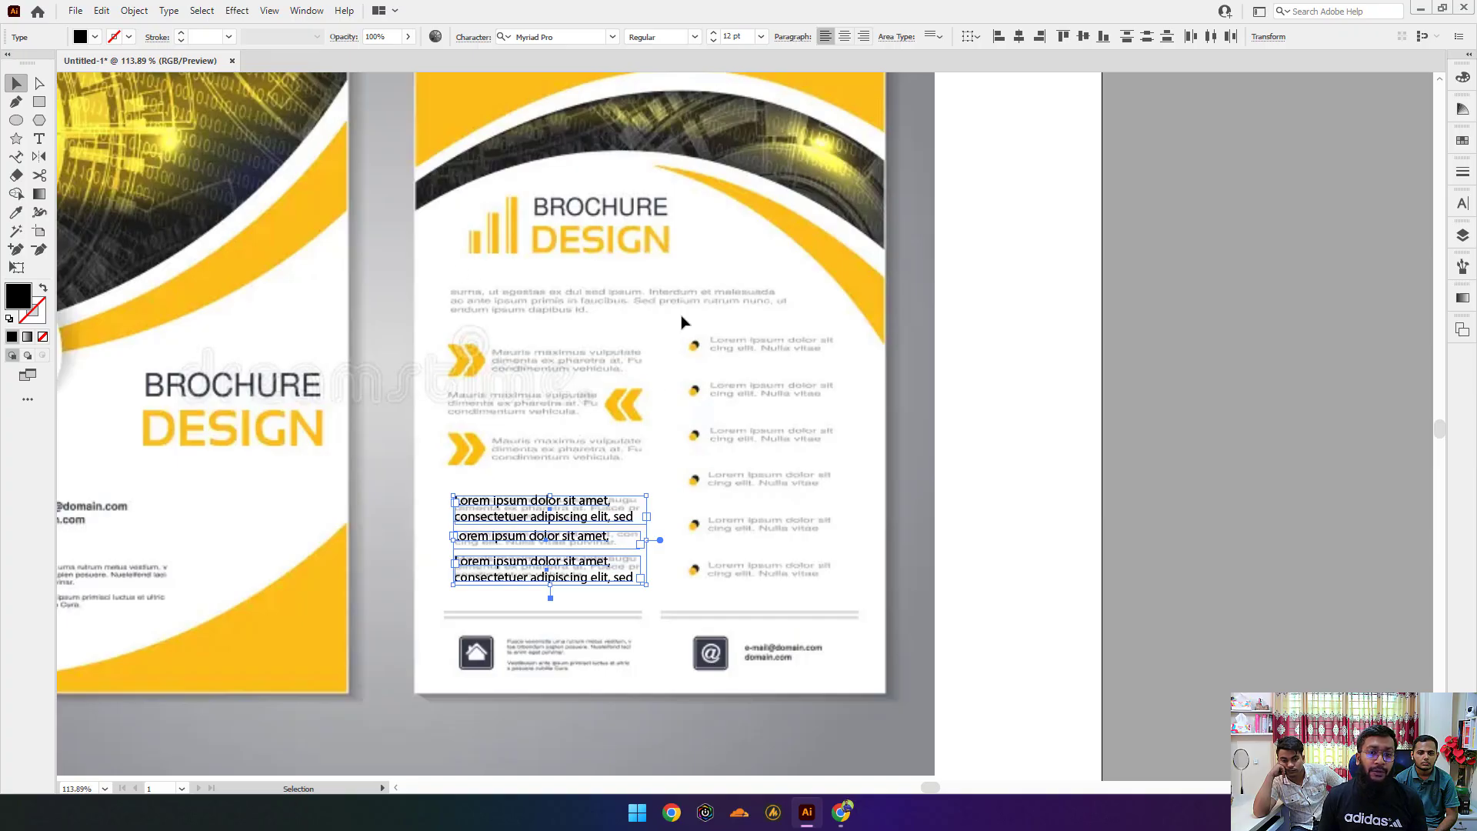
{"action": "left_click_drag", "start_coordinate": [850, 422], "coordinate": [684, 429]}
{"action": "left_click_drag", "start_coordinate": [346, 489], "coordinate": [731, 574]}
{"action": "left_click_drag", "start_coordinate": [607, 611], "coordinate": [474, 516]}
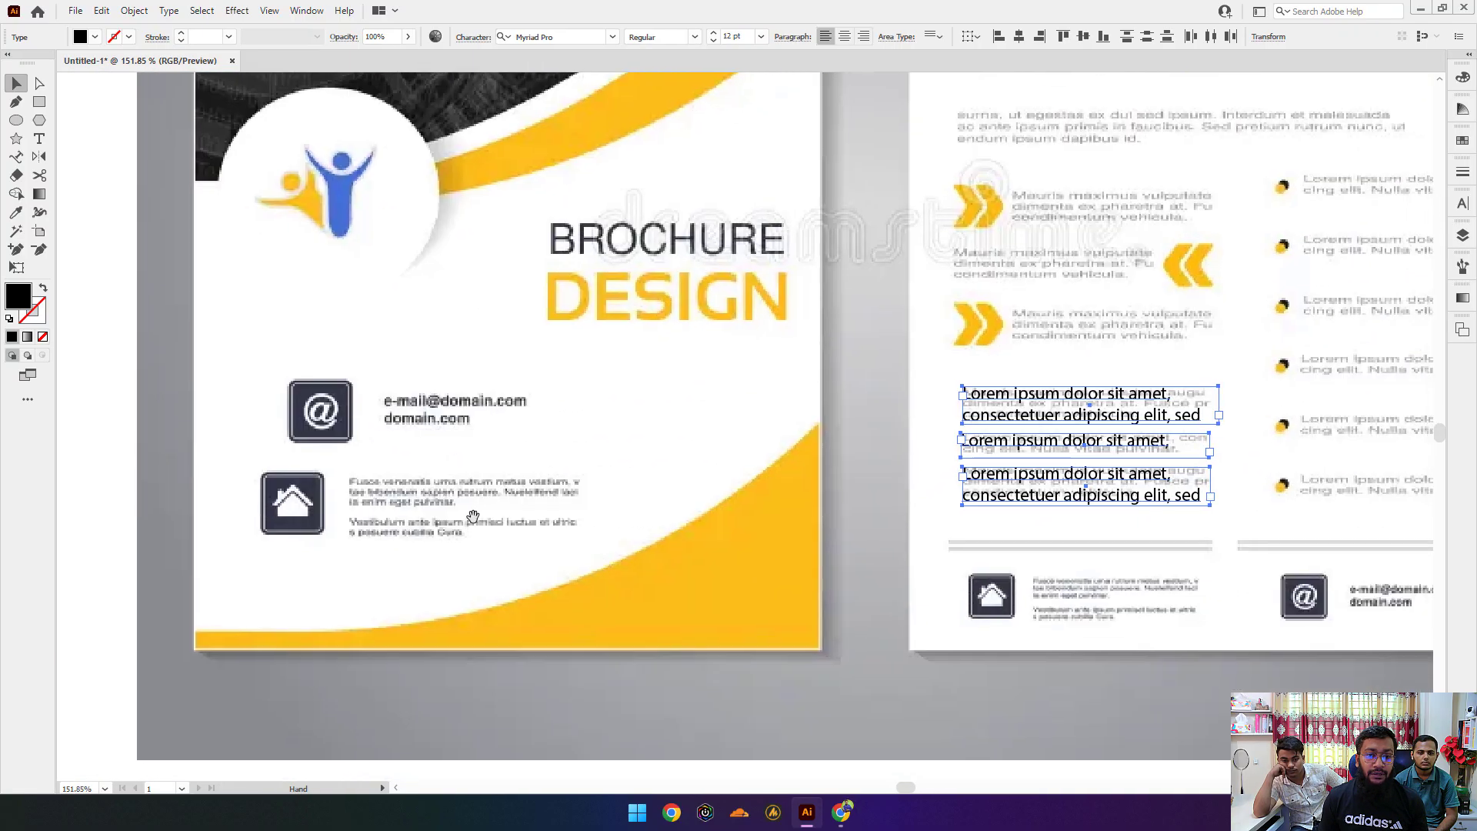
{"action": "left_click", "coordinate": [903, 467]}
{"action": "scroll", "coordinate": [907, 474], "scroll_direction": "down", "scroll_amount": 3}
{"action": "left_click_drag", "start_coordinate": [981, 502], "coordinate": [890, 554]}
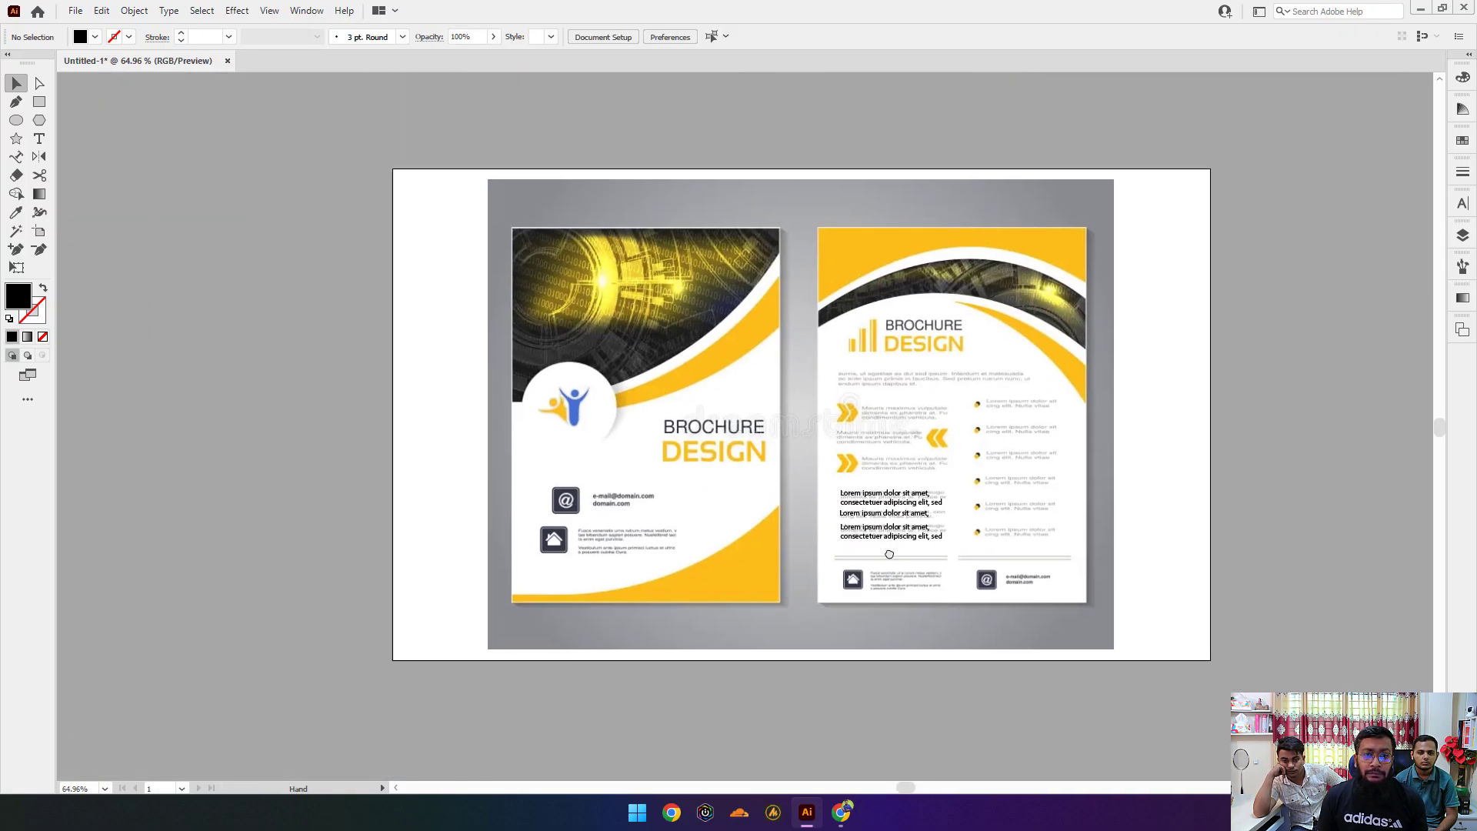
Step: Delete the three placeholder text boxes and the brochure image from the artboard
{"action": "left_click_drag", "start_coordinate": [1141, 608], "coordinate": [789, 465]}
{"action": "key", "text": "Delete"}
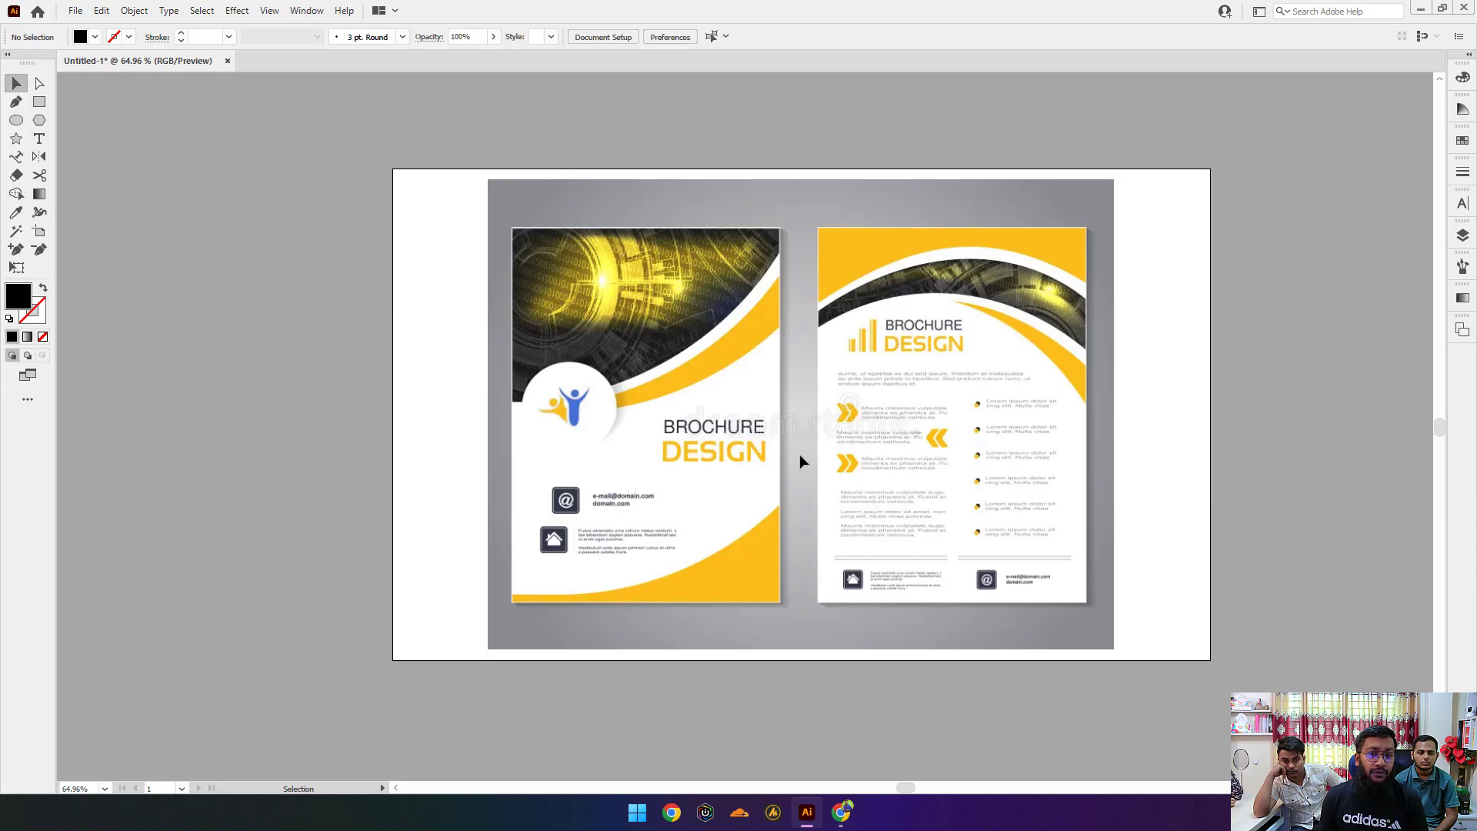
{"action": "left_click", "coordinate": [810, 459]}
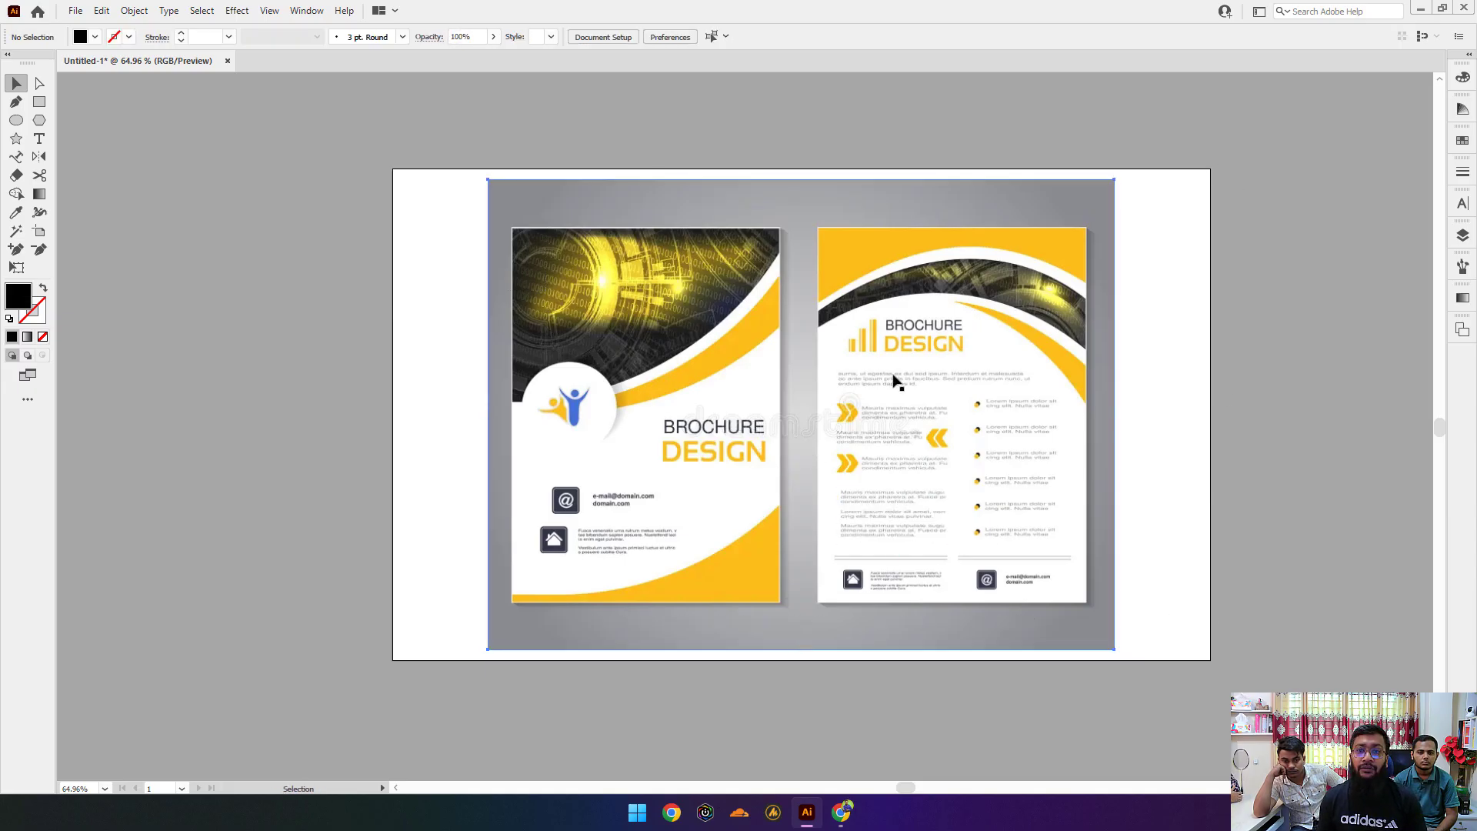
{"action": "key", "text": "Delete"}
Step: Place one horizontal "Lorem ipsum" point-text line on the artboard and a vertical one beneath it
{"action": "left_click", "coordinate": [35, 145]}
{"action": "left_click", "coordinate": [735, 318]}
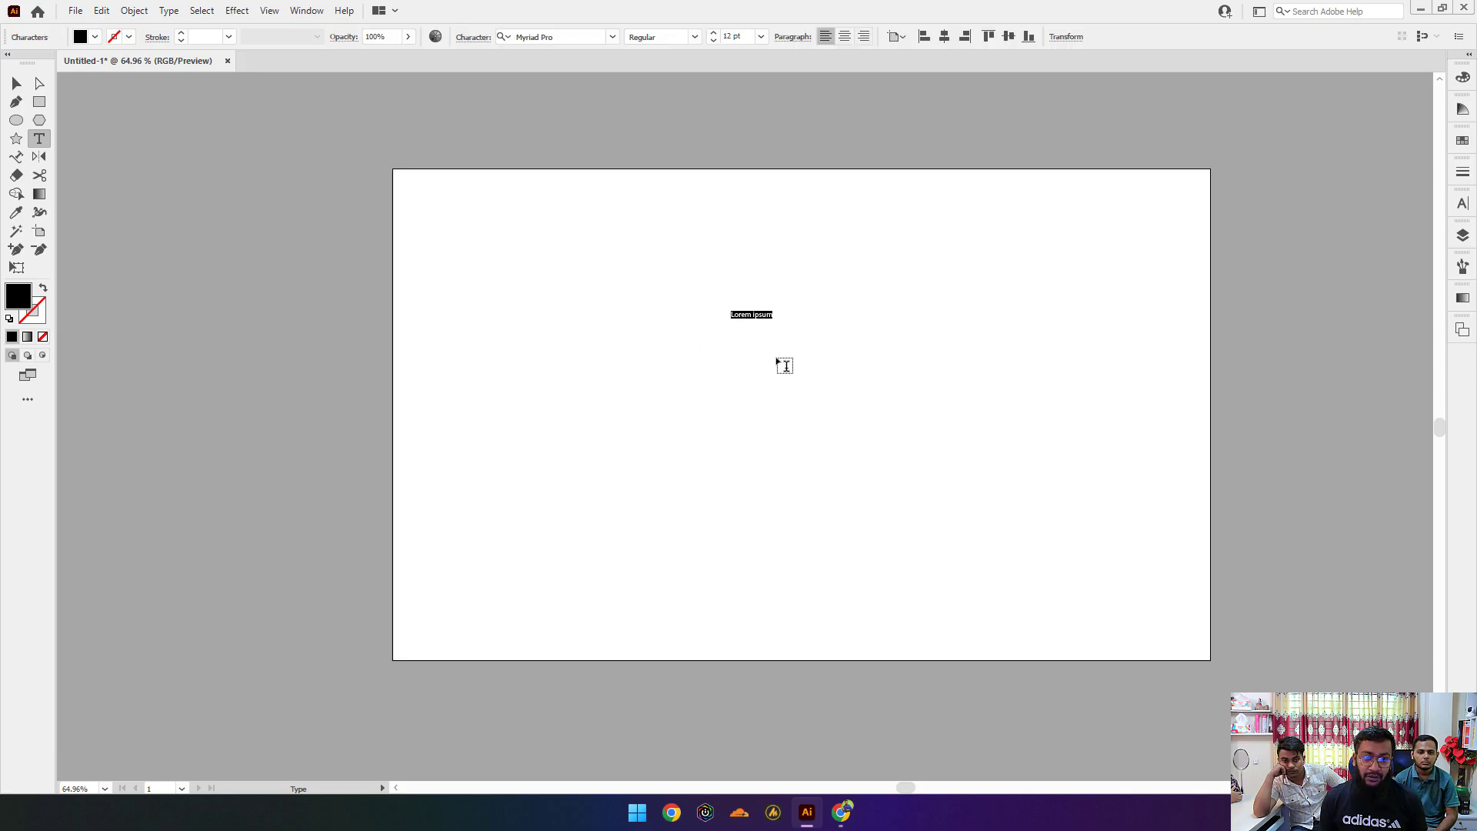
{"action": "key", "text": "ctrl+shift+a"}
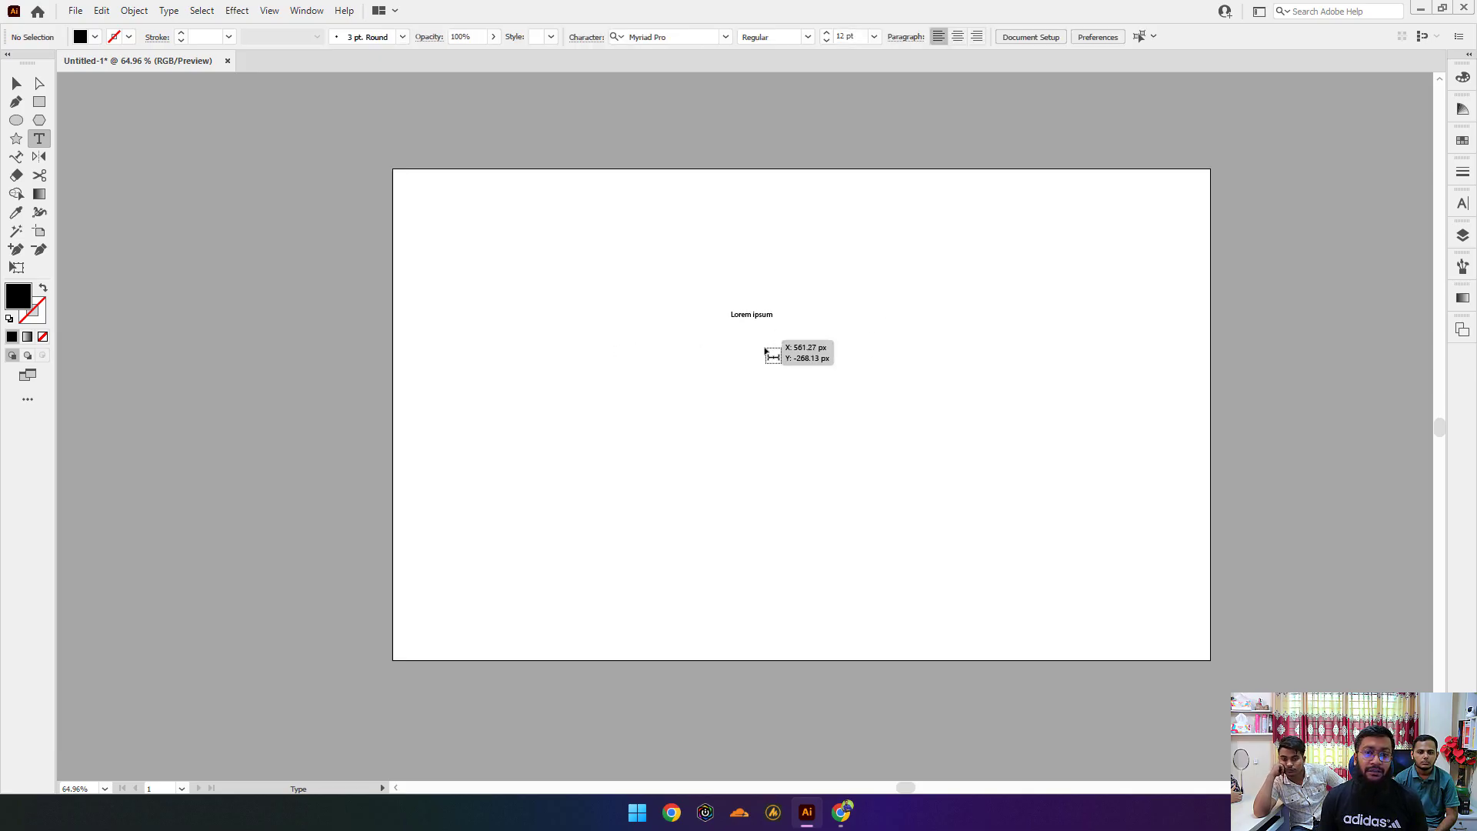
{"action": "left_click", "coordinate": [731, 340]}
{"action": "key", "text": "ctrl+shift+a"}
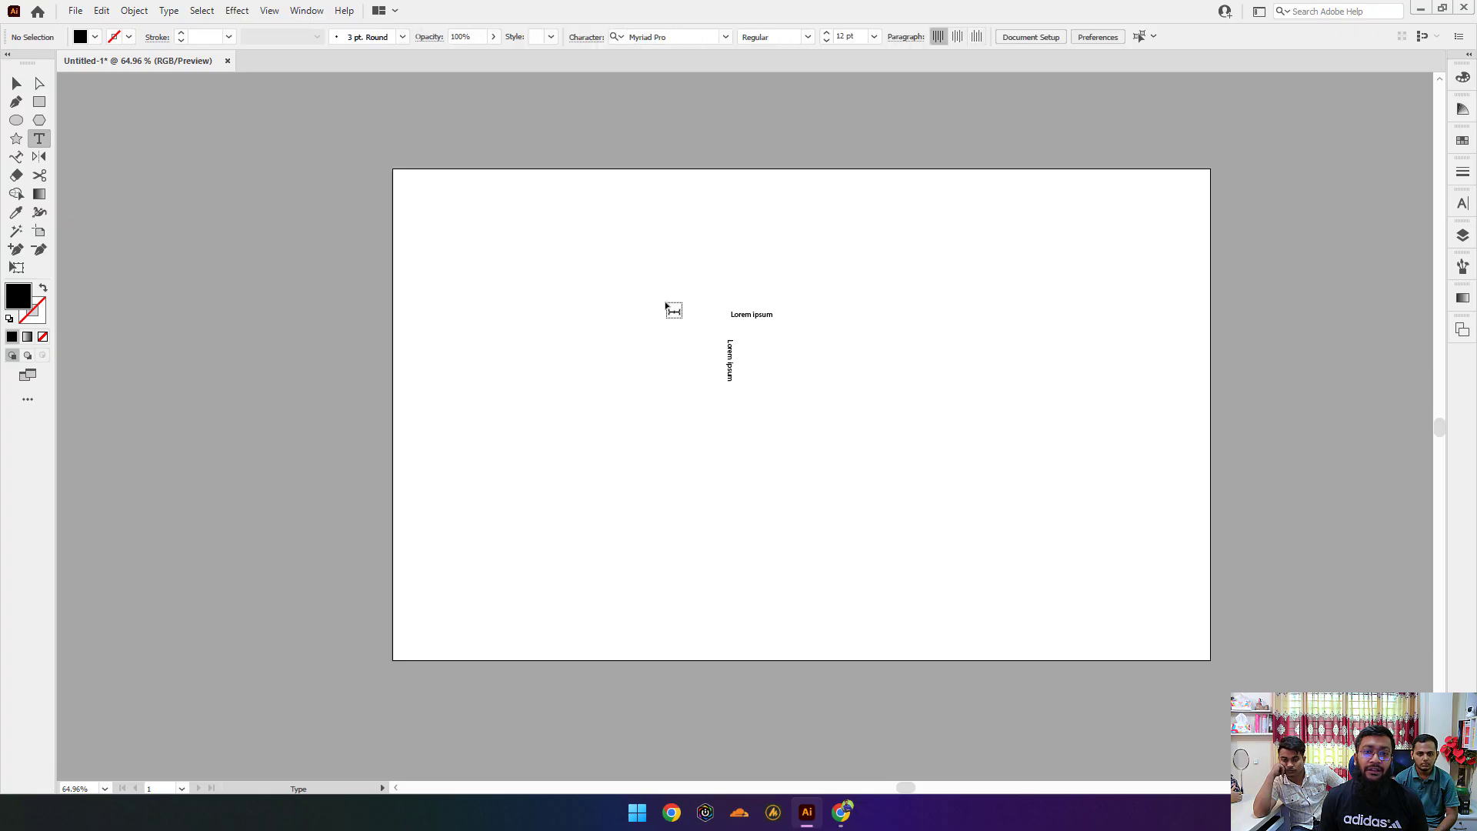
Step: Add two more vertical and two more horizontal "Lorem ipsum" point-text lines beside the first pair, alternating the orientation
{"action": "left_click", "coordinate": [698, 342], "text": "shift"}
{"action": "left_click", "coordinate": [671, 316], "text": "ctrl"}
{"action": "left_click", "coordinate": [663, 320]}
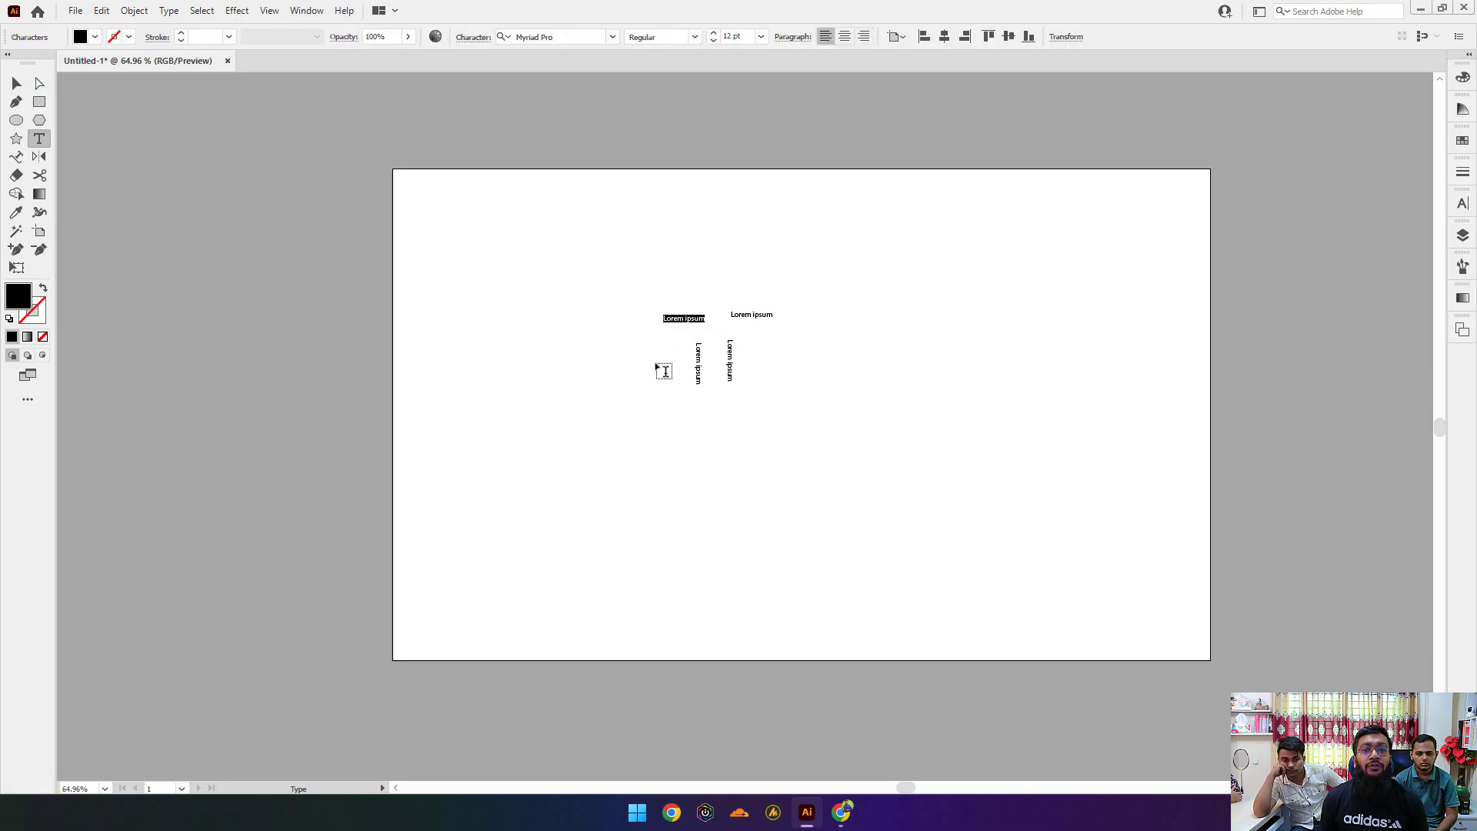
{"action": "left_click", "coordinate": [666, 346], "text": "ctrl"}
{"action": "left_click", "coordinate": [664, 344], "text": "shift"}
{"action": "left_click", "coordinate": [619, 333], "text": "ctrl"}
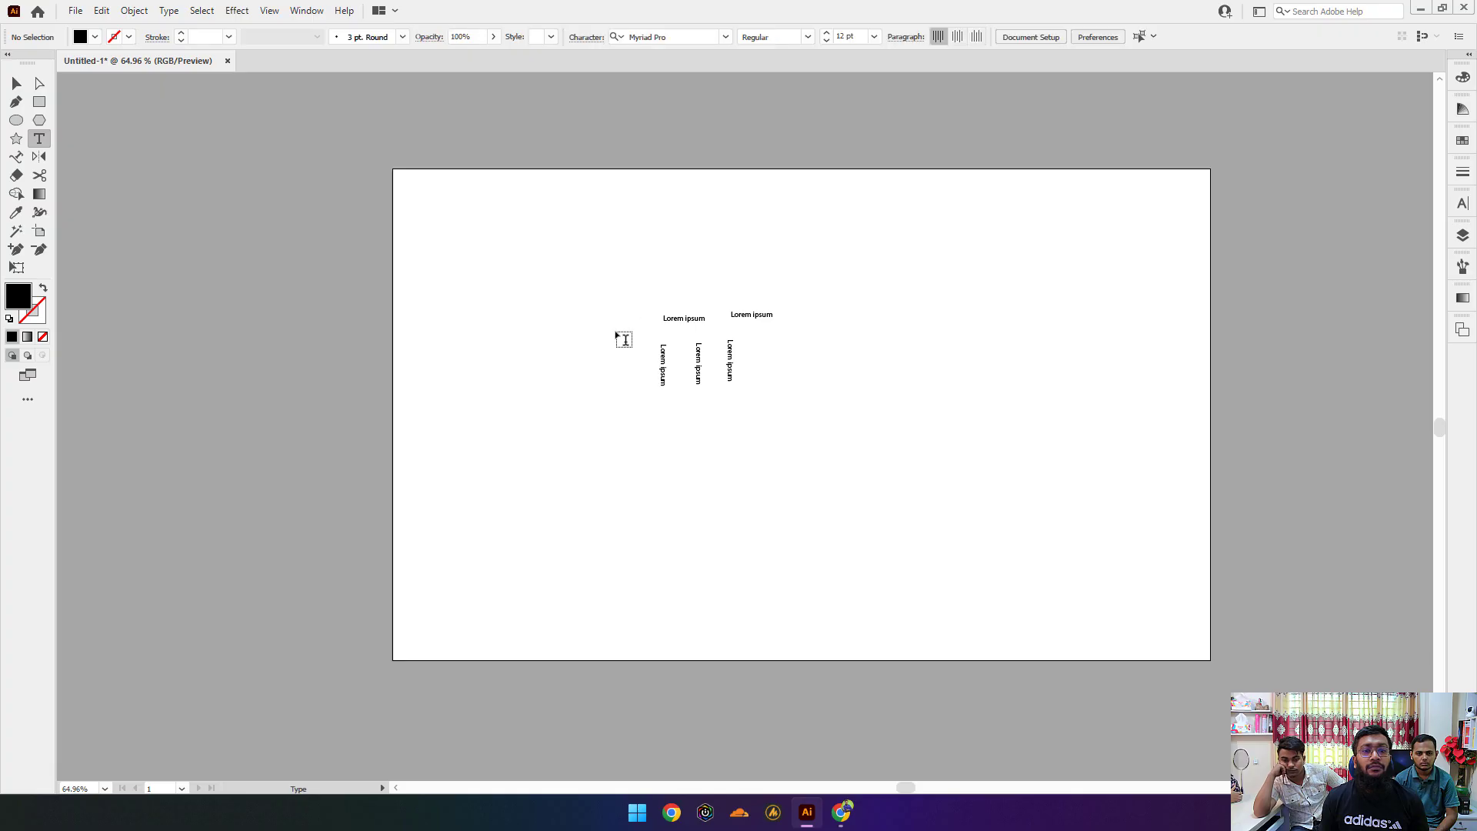
{"action": "left_click", "coordinate": [612, 337]}
{"action": "left_click", "coordinate": [39, 101]}
{"action": "left_click", "coordinate": [555, 330]}
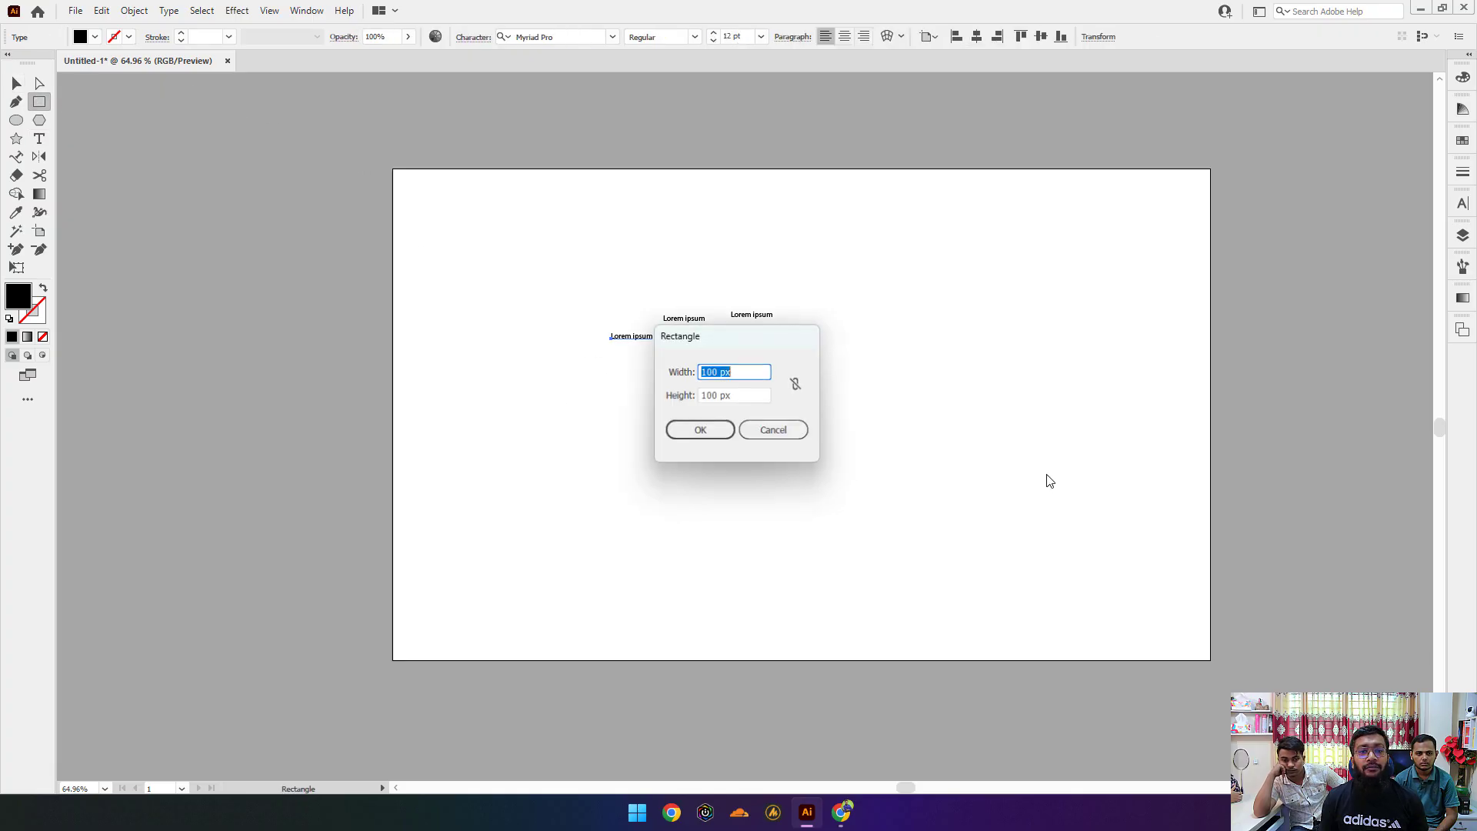
{"action": "key", "text": "Escape"}
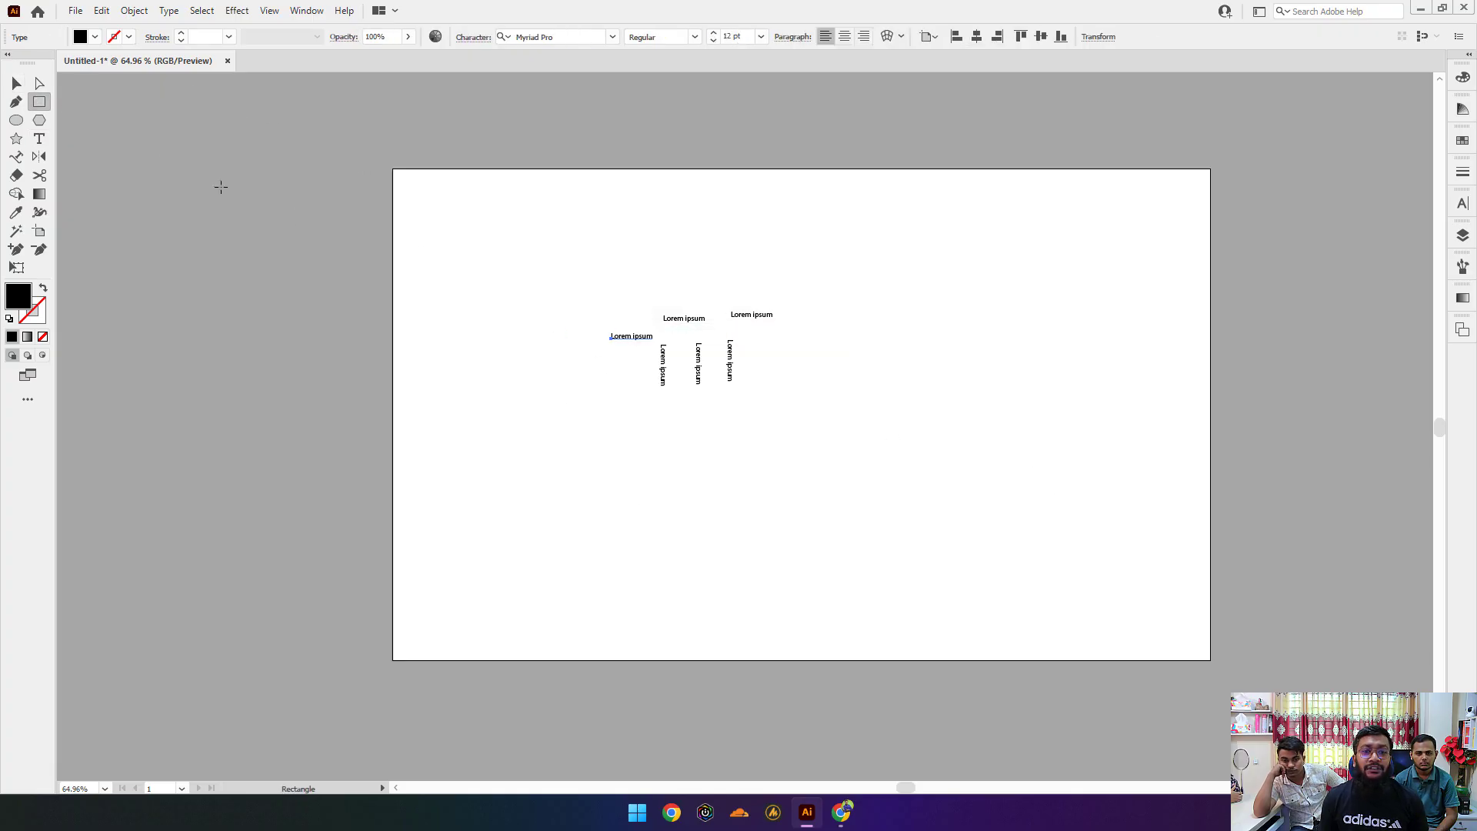
Step: Move one horizontal text line and the middle vertical text line up and to the right of the others
{"action": "left_click", "coordinate": [39, 86]}
{"action": "left_click", "coordinate": [20, 87]}
{"action": "left_click", "coordinate": [765, 435]}
{"action": "left_click_drag", "start_coordinate": [727, 338], "coordinate": [753, 378]}
{"action": "left_click_drag", "start_coordinate": [665, 303], "coordinate": [892, 199]}
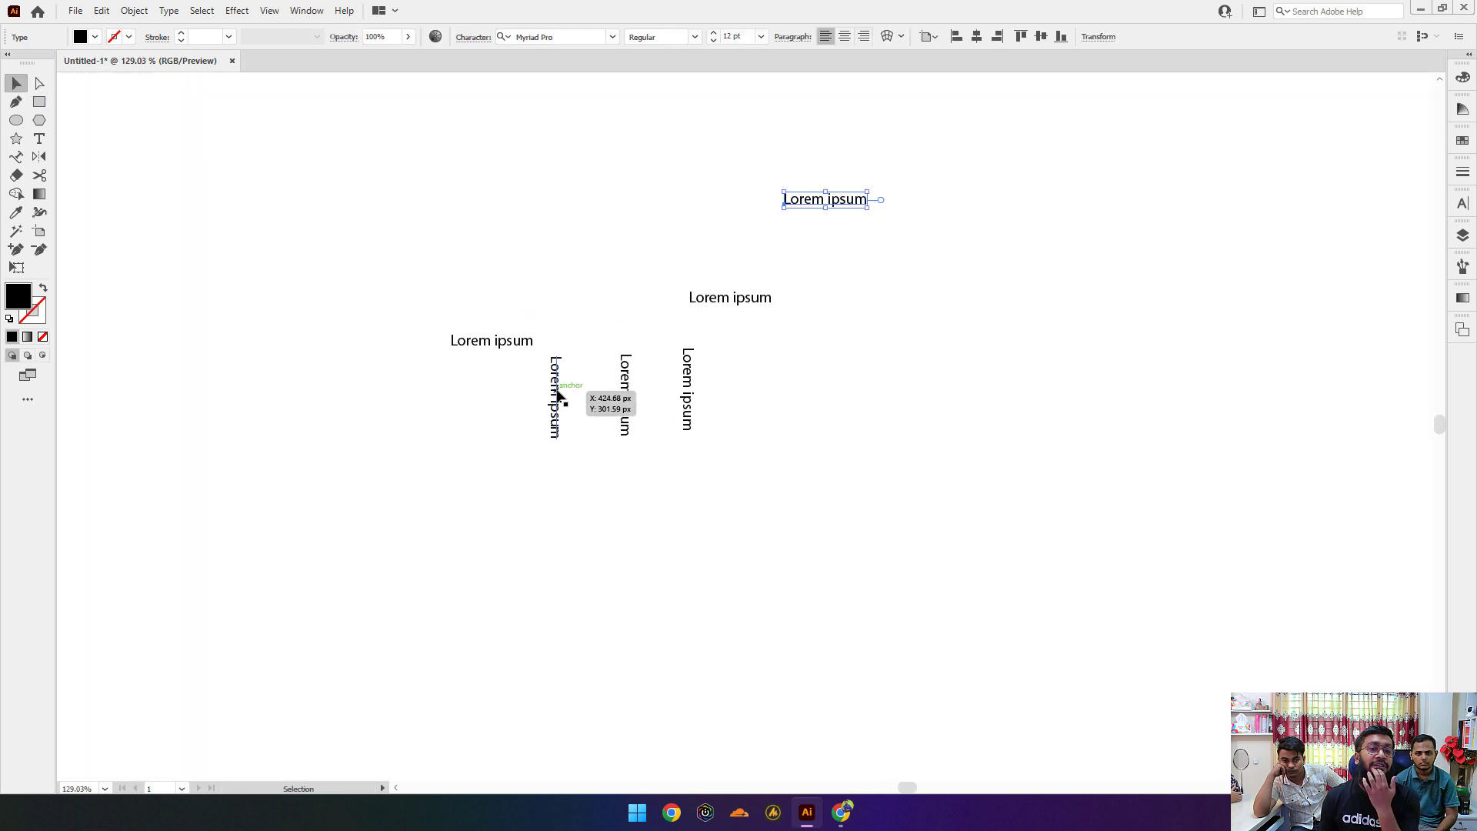
{"action": "left_click_drag", "start_coordinate": [613, 397], "coordinate": [807, 300]}
Step: Delete all the horizontal and vertical "Lorem ipsum" lines from the artboard
{"action": "left_click_drag", "start_coordinate": [389, 145], "coordinate": [1138, 674]}
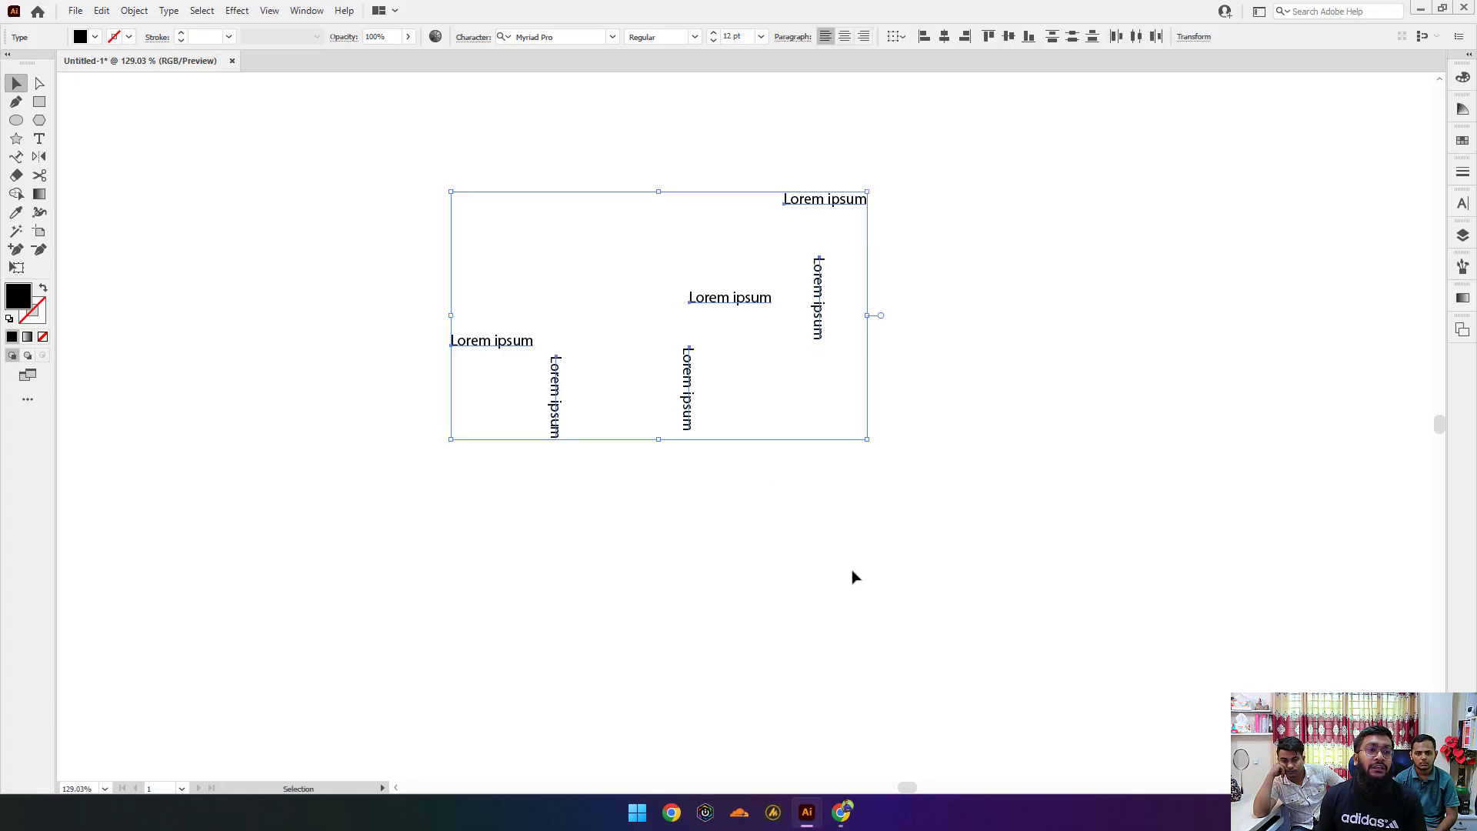
{"action": "key", "text": "Delete"}
{"action": "key", "text": "ctrl+0"}
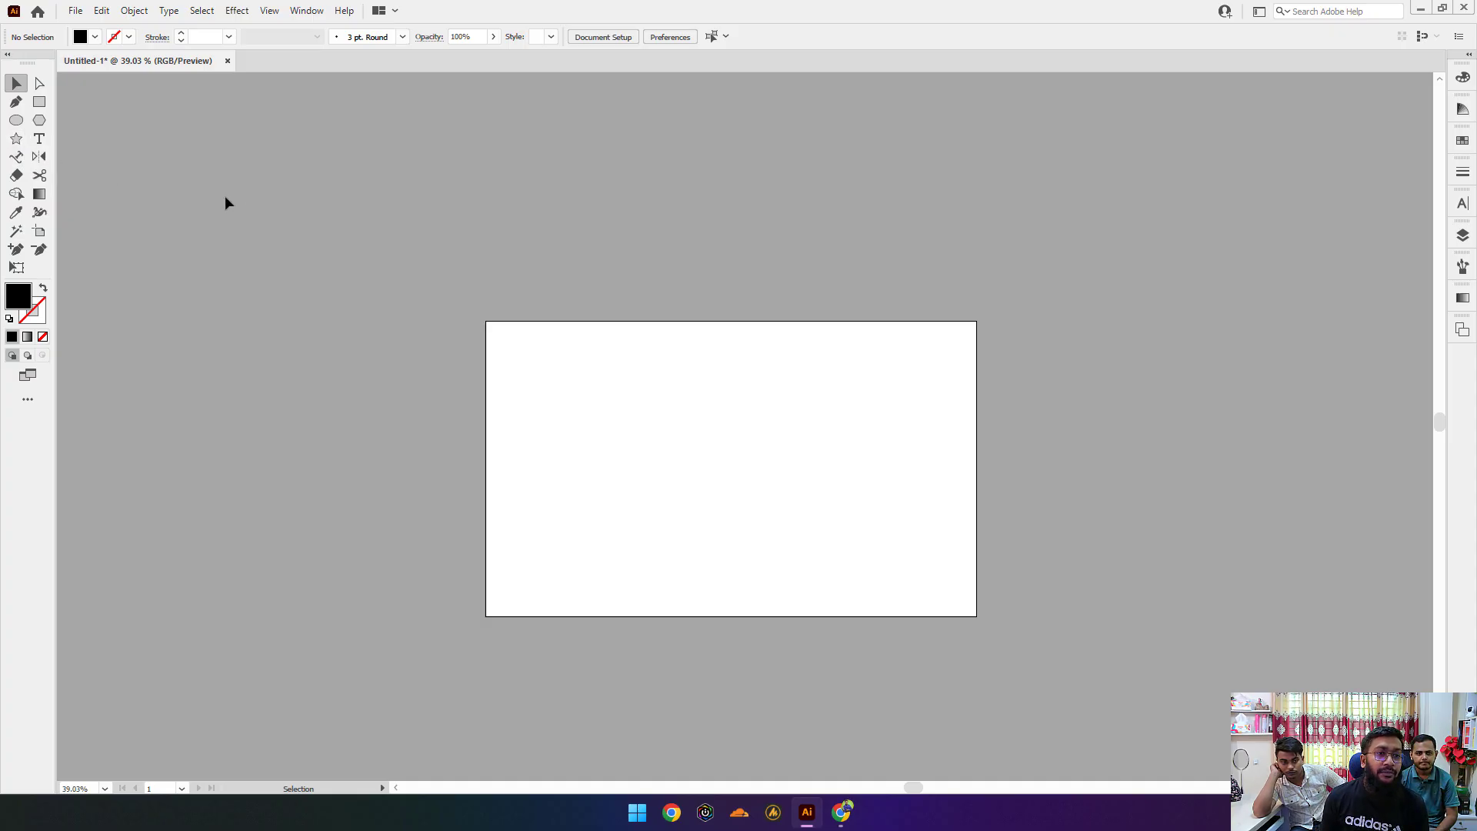
Step: Draw a circle about 436 px in diameter on the pasteboard to the left of the artboard
{"action": "left_click_drag", "start_coordinate": [663, 343], "coordinate": [780, 439]}
{"action": "left_click_drag", "start_coordinate": [780, 439], "coordinate": [862, 369]}
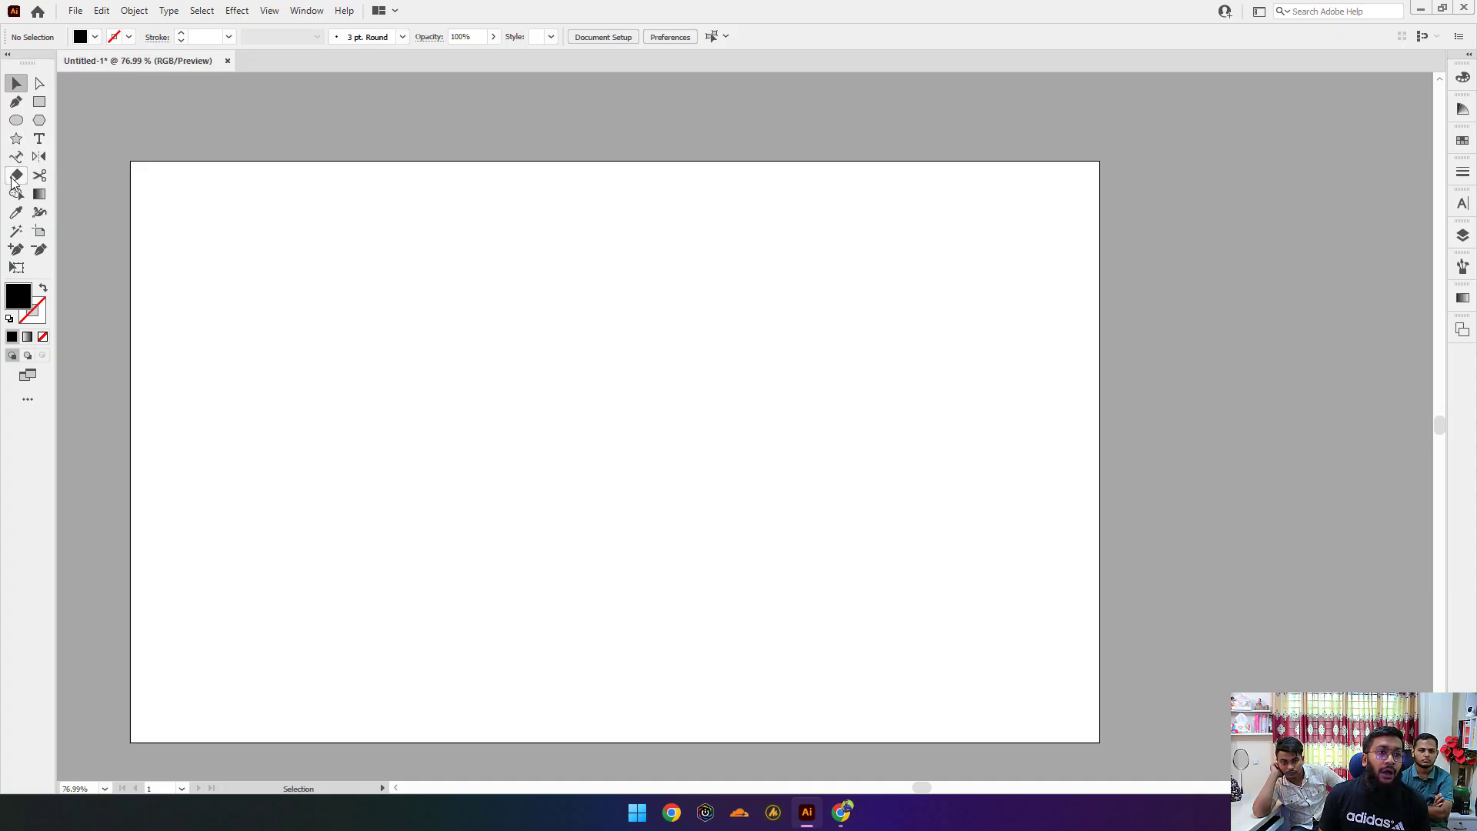
{"action": "left_click", "coordinate": [16, 120]}
{"action": "left_click_drag", "start_coordinate": [893, 441], "coordinate": [615, 441]}
{"action": "left_click_drag", "start_coordinate": [615, 441], "coordinate": [866, 412]}
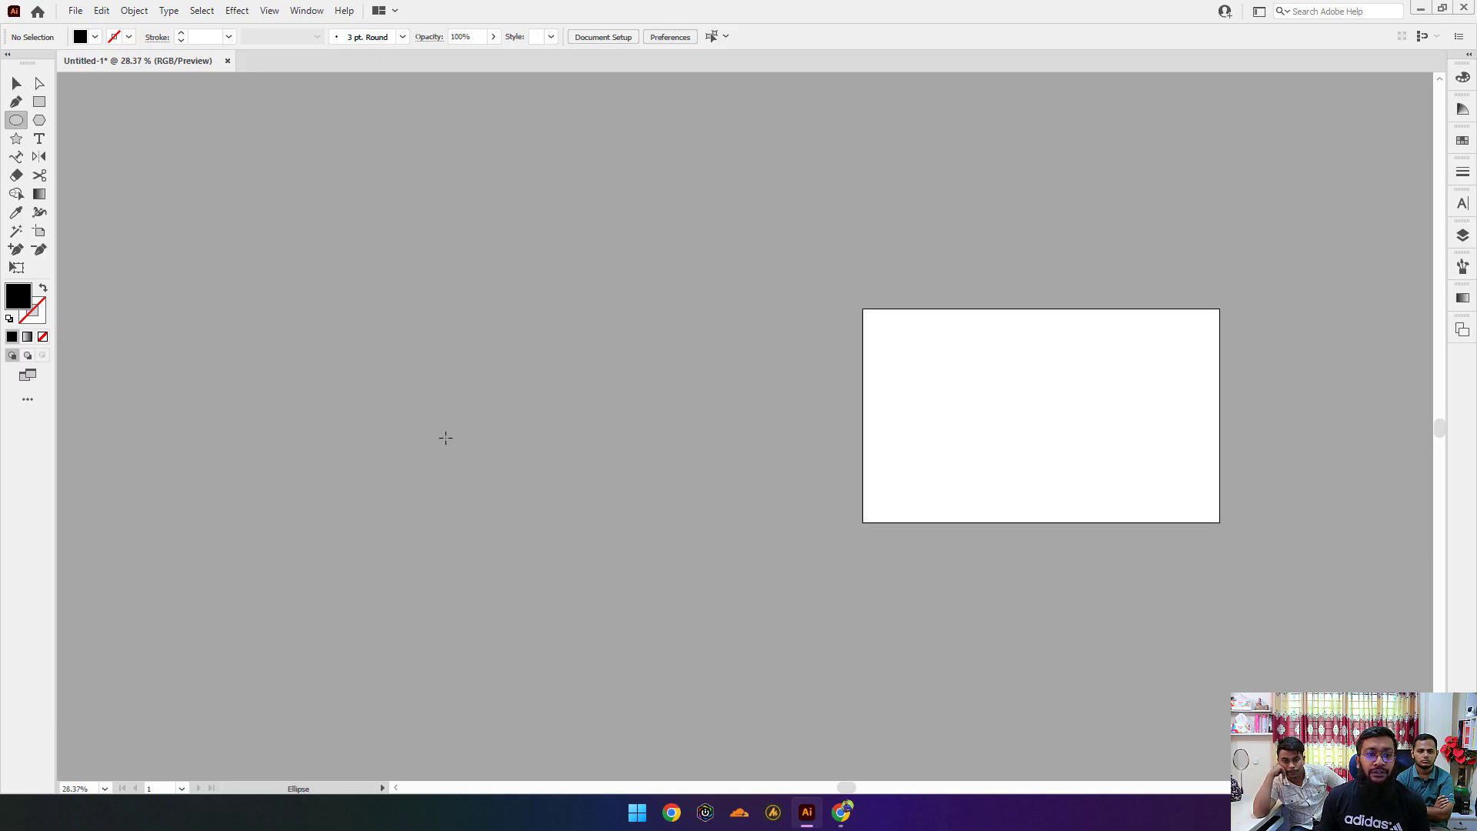
{"action": "left_click_drag", "start_coordinate": [444, 410], "coordinate": [466, 471]}
Step: Swap the circle's fill and stroke so it has a black outline and no fill
{"action": "left_click", "coordinate": [13, 82]}
{"action": "left_click", "coordinate": [313, 371]}
{"action": "left_click_drag", "start_coordinate": [313, 370], "coordinate": [491, 372]}
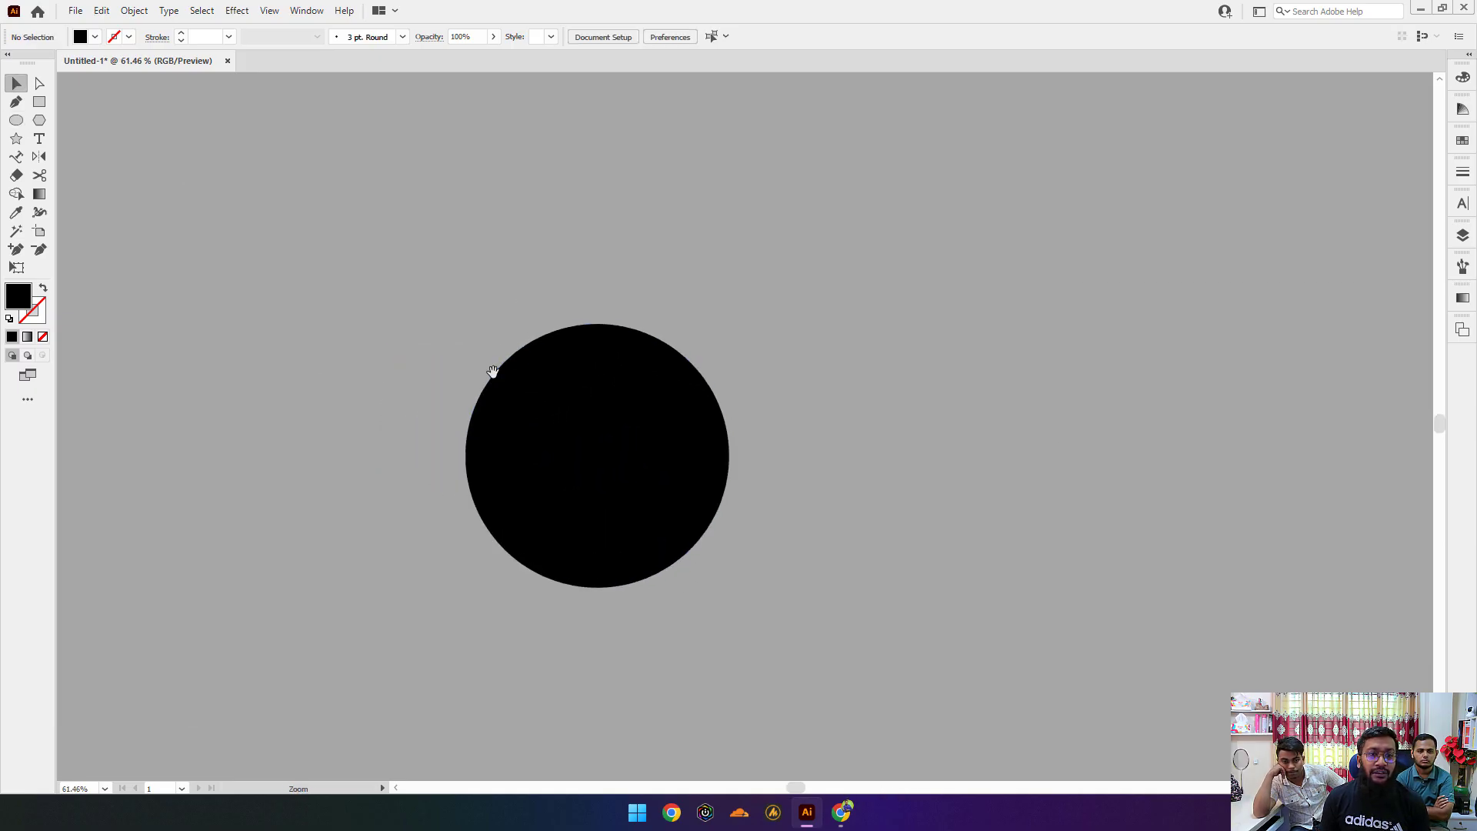
{"action": "left_click", "coordinate": [504, 394]}
{"action": "left_click", "coordinate": [43, 289]}
{"action": "left_click", "coordinate": [916, 353]}
Step: Create a smaller concentric copy of the circle, about 336 px in diameter, inside the original
{"action": "left_click_drag", "start_coordinate": [616, 369], "coordinate": [663, 370]}
{"action": "left_click", "coordinate": [647, 322]}
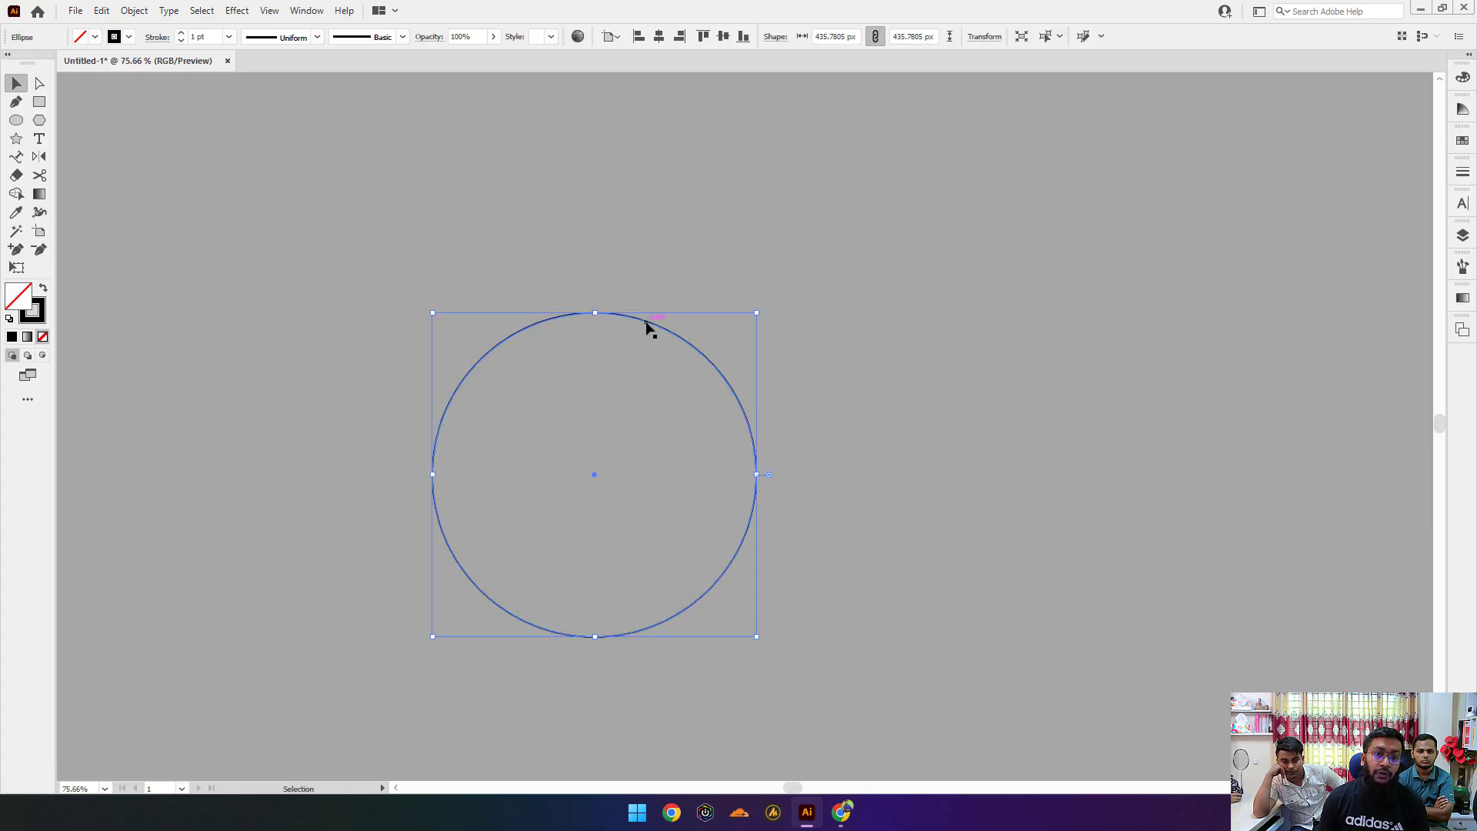
{"action": "left_click_drag", "start_coordinate": [594, 312], "coordinate": [595, 350]}
Step: Run placeholder text around the inner circle with the Type on a Path tool
{"action": "left_click", "coordinate": [15, 157]}
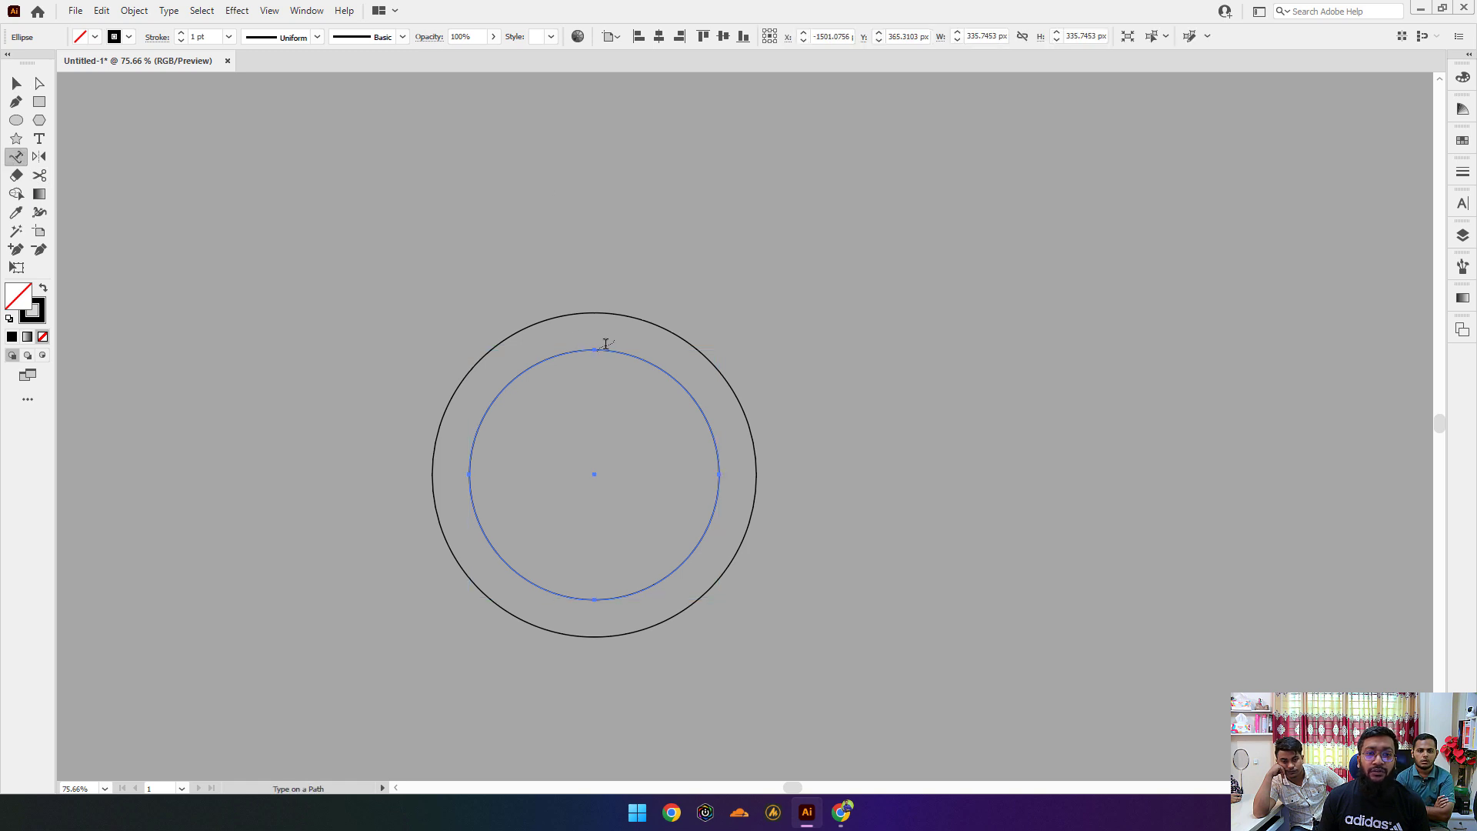
{"action": "left_click", "coordinate": [606, 347]}
{"action": "left_click", "coordinate": [17, 84]}
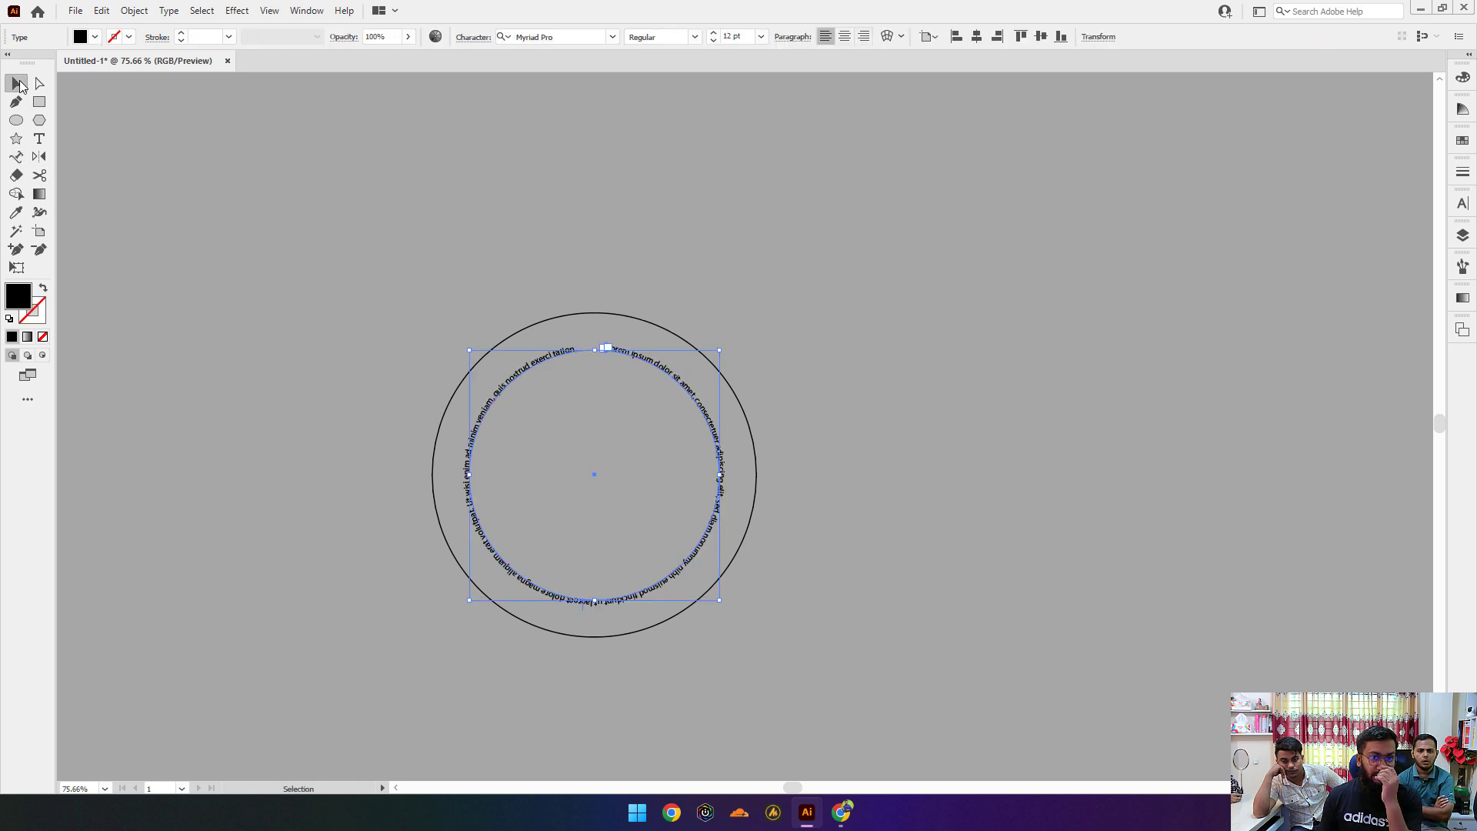
{"action": "left_click", "coordinate": [977, 300]}
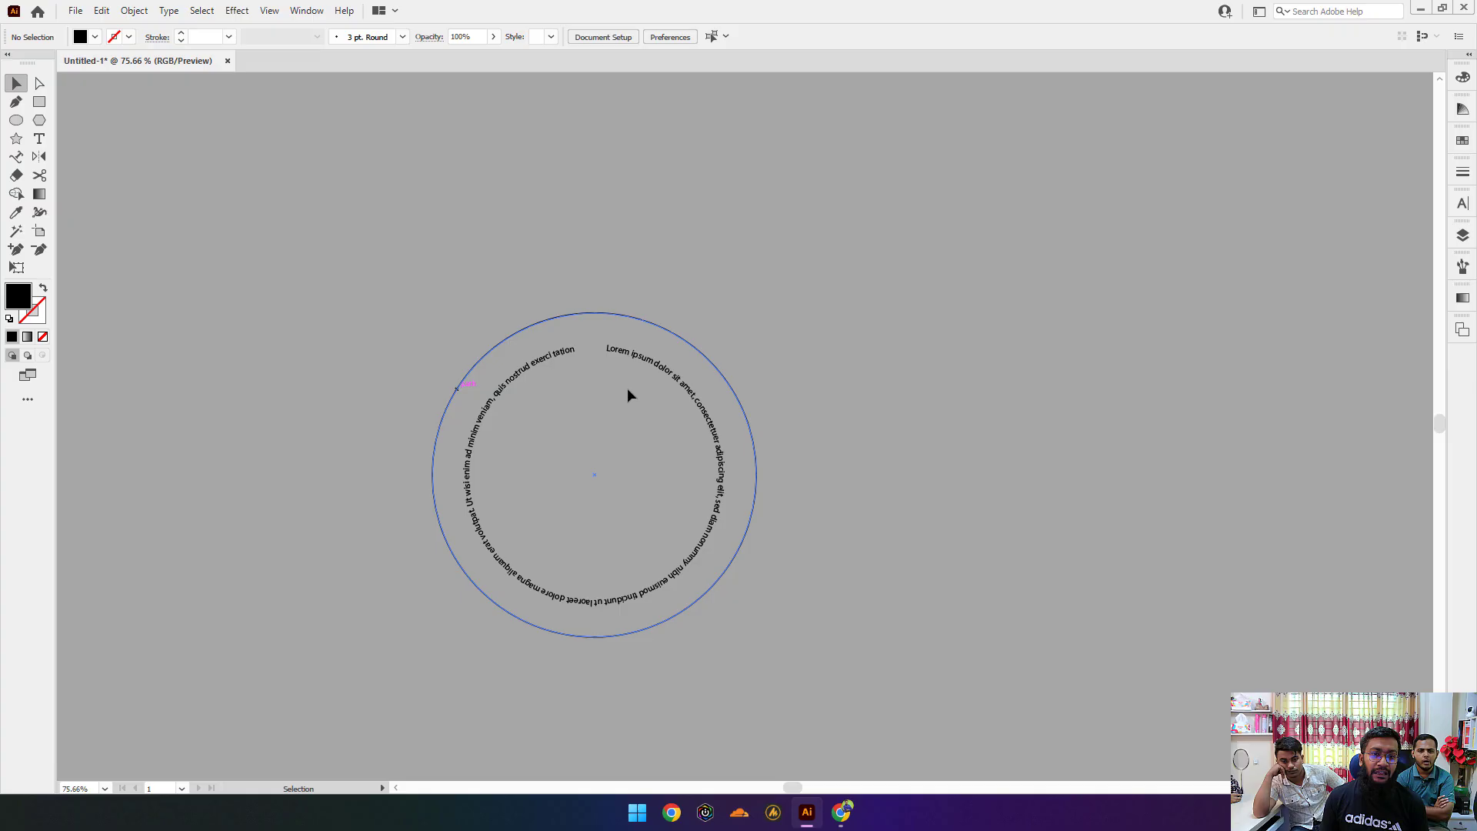
Step: Set the font size of the circular text to 27 pt
{"action": "left_click", "coordinate": [663, 370]}
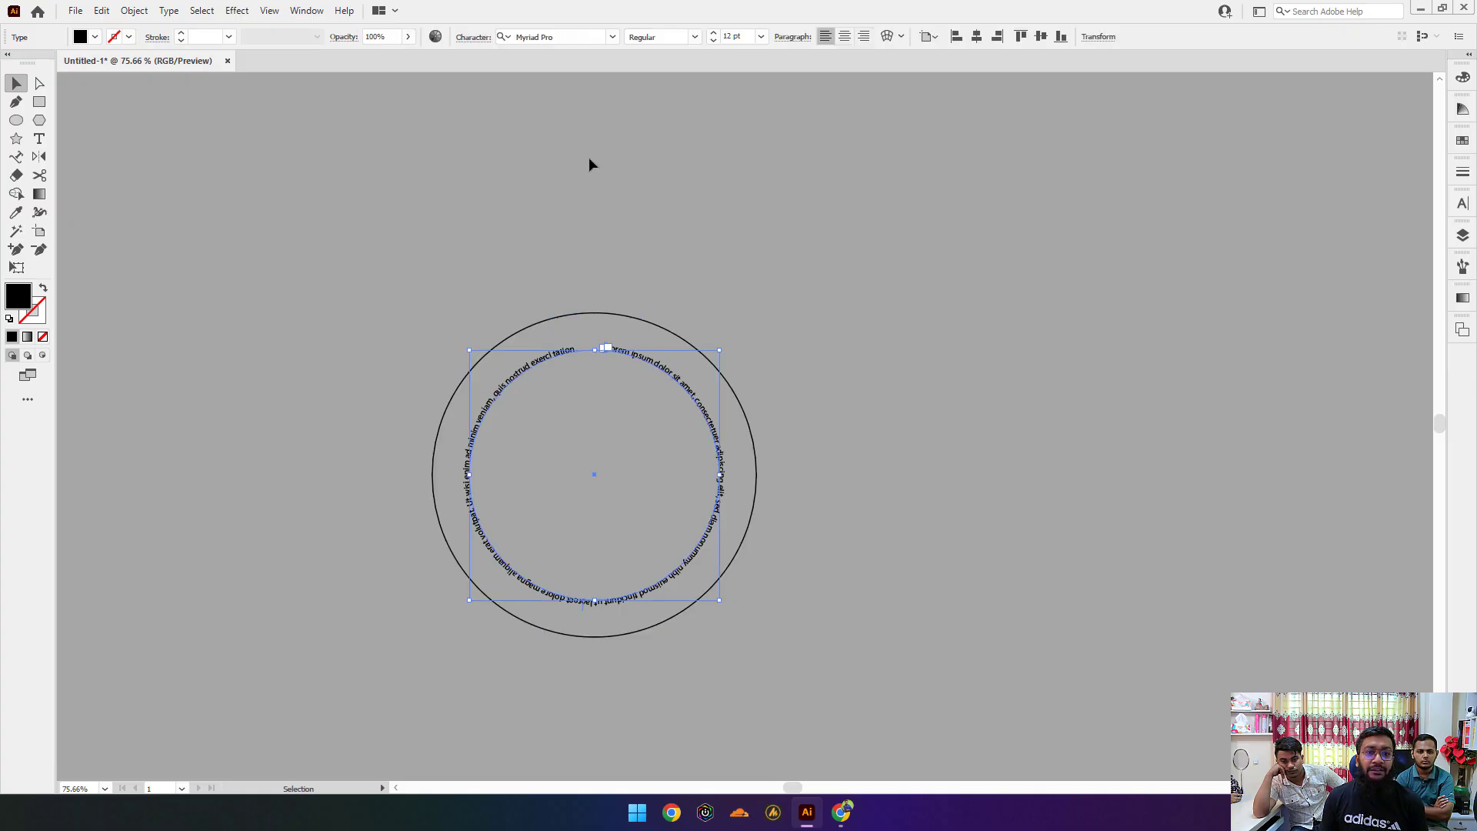
{"action": "left_click", "coordinate": [712, 34]}
{"action": "left_click", "coordinate": [951, 320]}
Step: Draw a gently wavy three-point path with the Pen tool from above the circles across to the artboard
{"action": "scroll", "coordinate": [826, 331], "scroll_direction": "down", "scroll_amount": 3}
{"action": "left_click_drag", "start_coordinate": [869, 385], "coordinate": [620, 353]}
{"action": "left_click", "coordinate": [16, 101]}
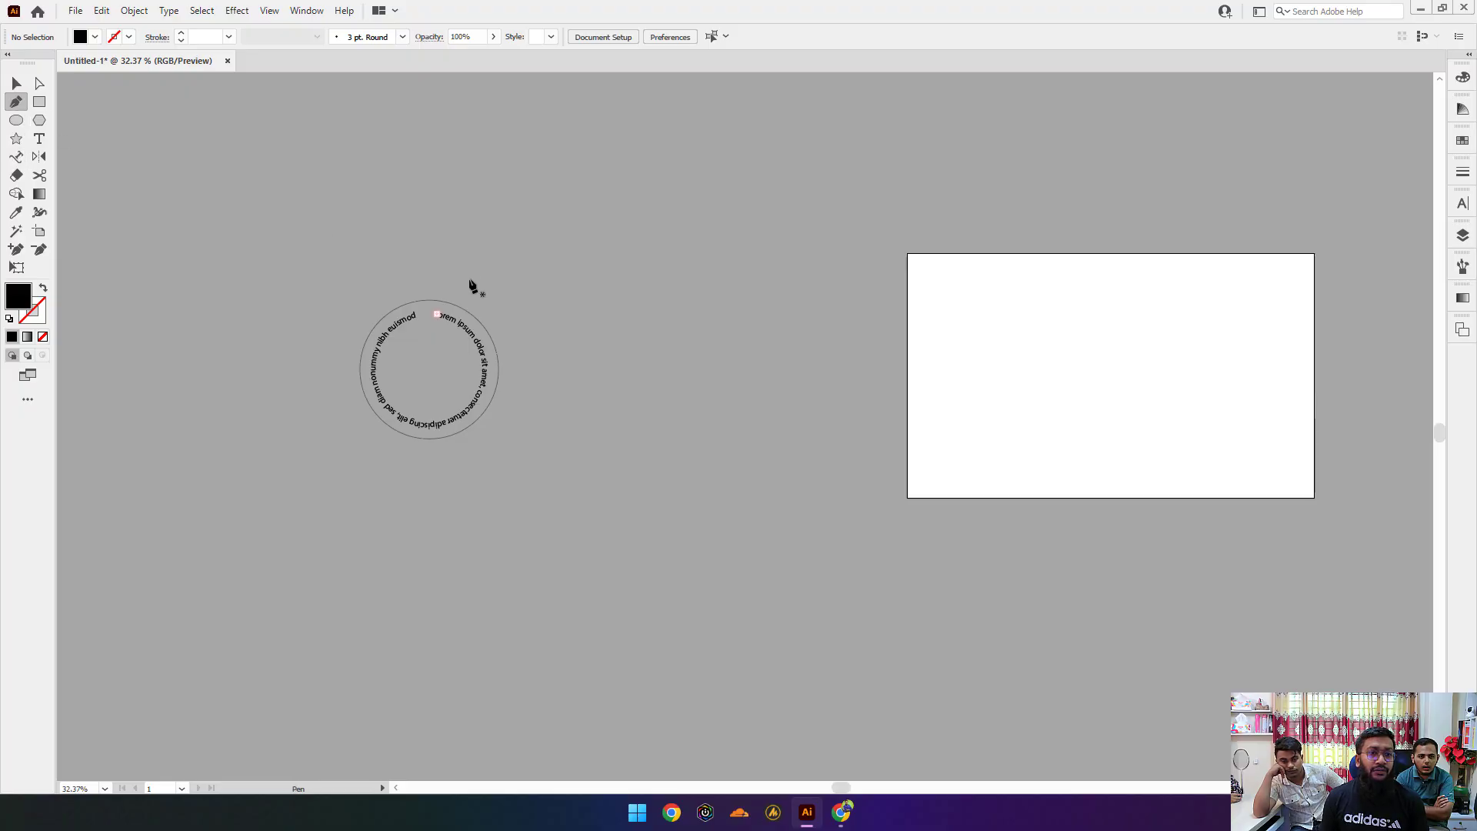
{"action": "left_click", "coordinate": [471, 274]}
{"action": "left_click_drag", "start_coordinate": [731, 283], "coordinate": [917, 309]}
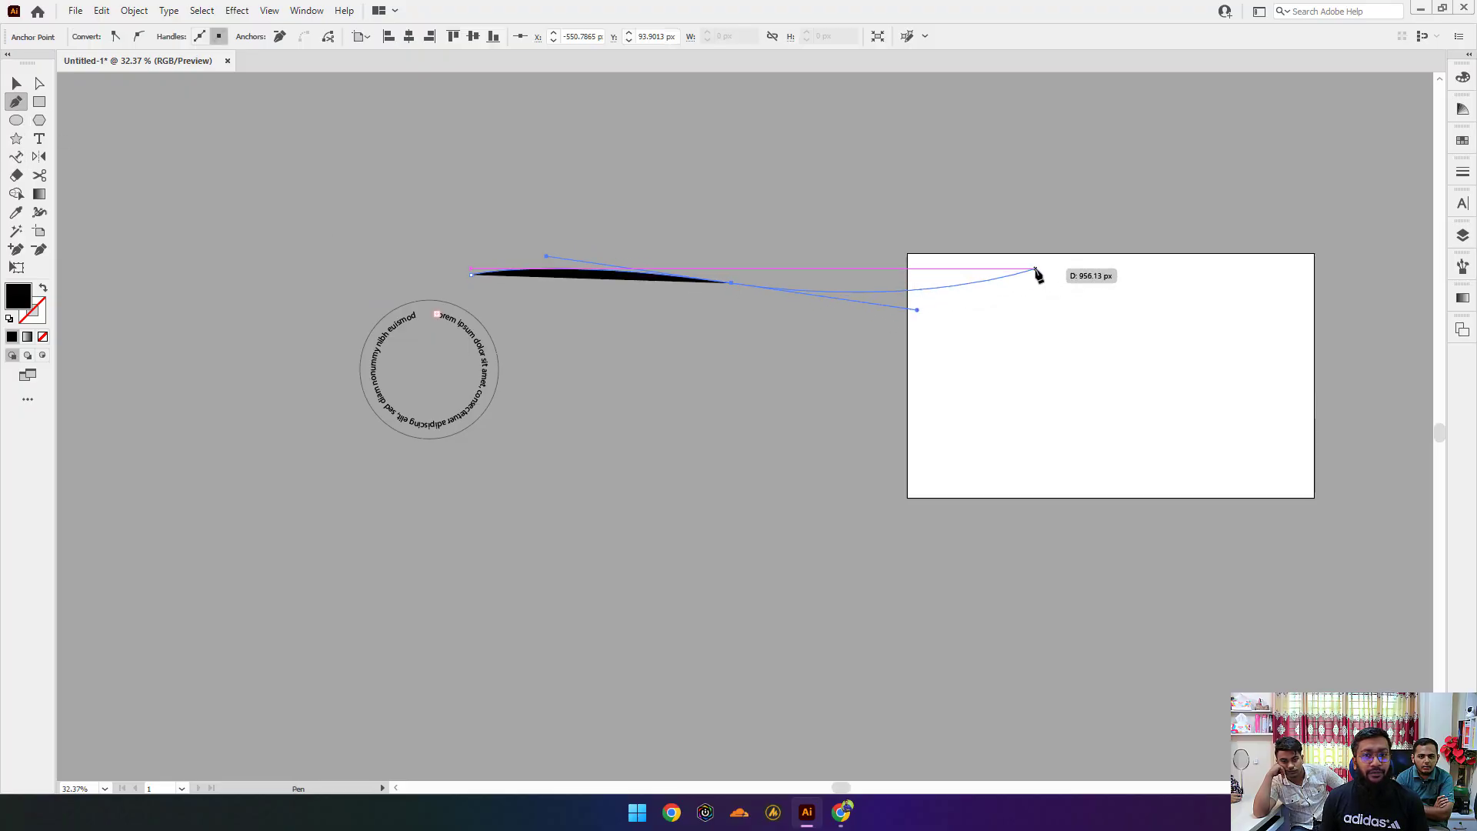
{"action": "left_click", "coordinate": [1036, 271]}
Step: Convert the wavy path into placeholder text along the curve with the Type on a Path tool
{"action": "left_click", "coordinate": [15, 156]}
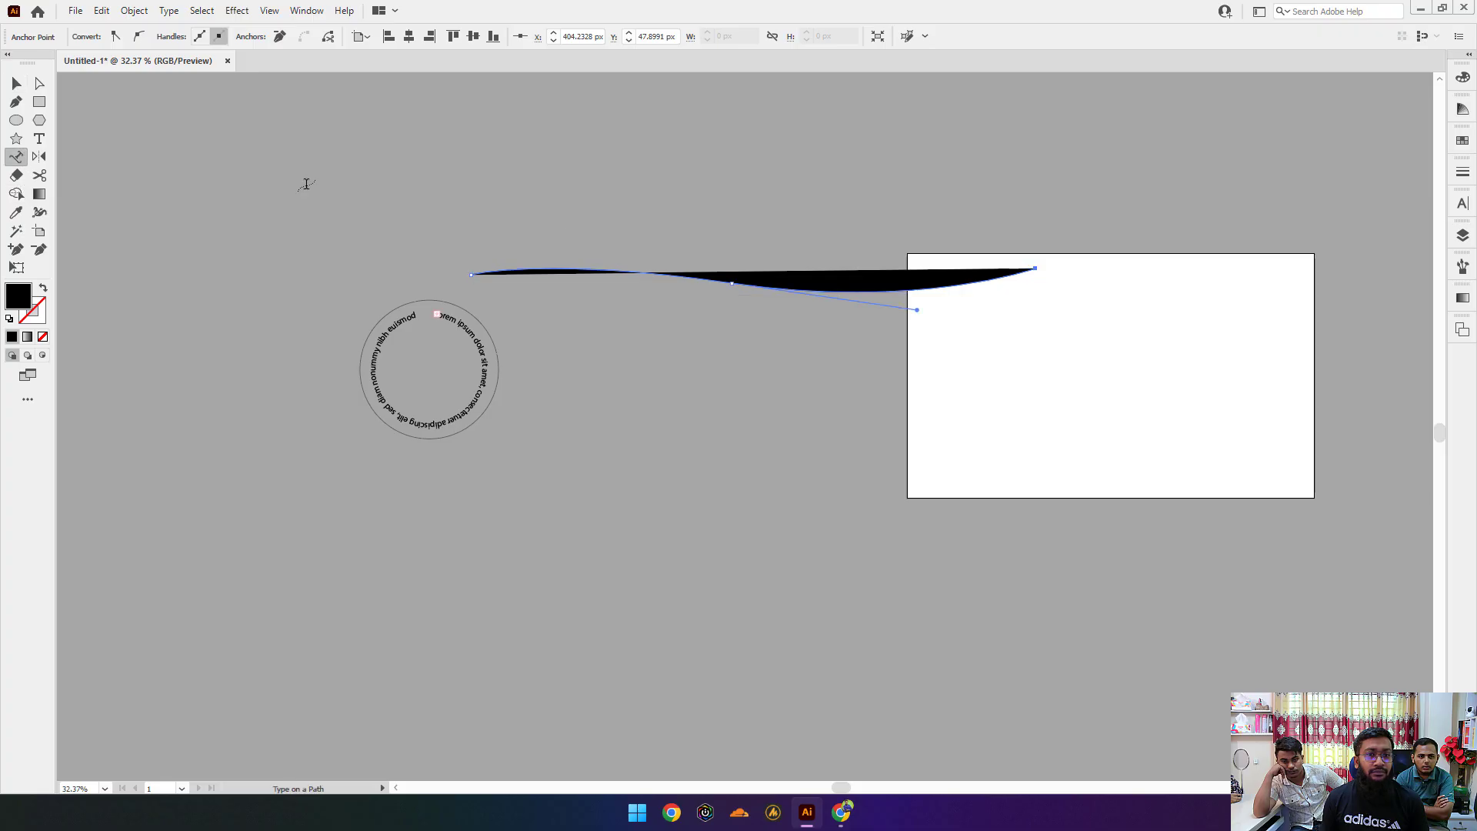
{"action": "left_click", "coordinate": [487, 269]}
{"action": "left_click", "coordinate": [9, 88]}
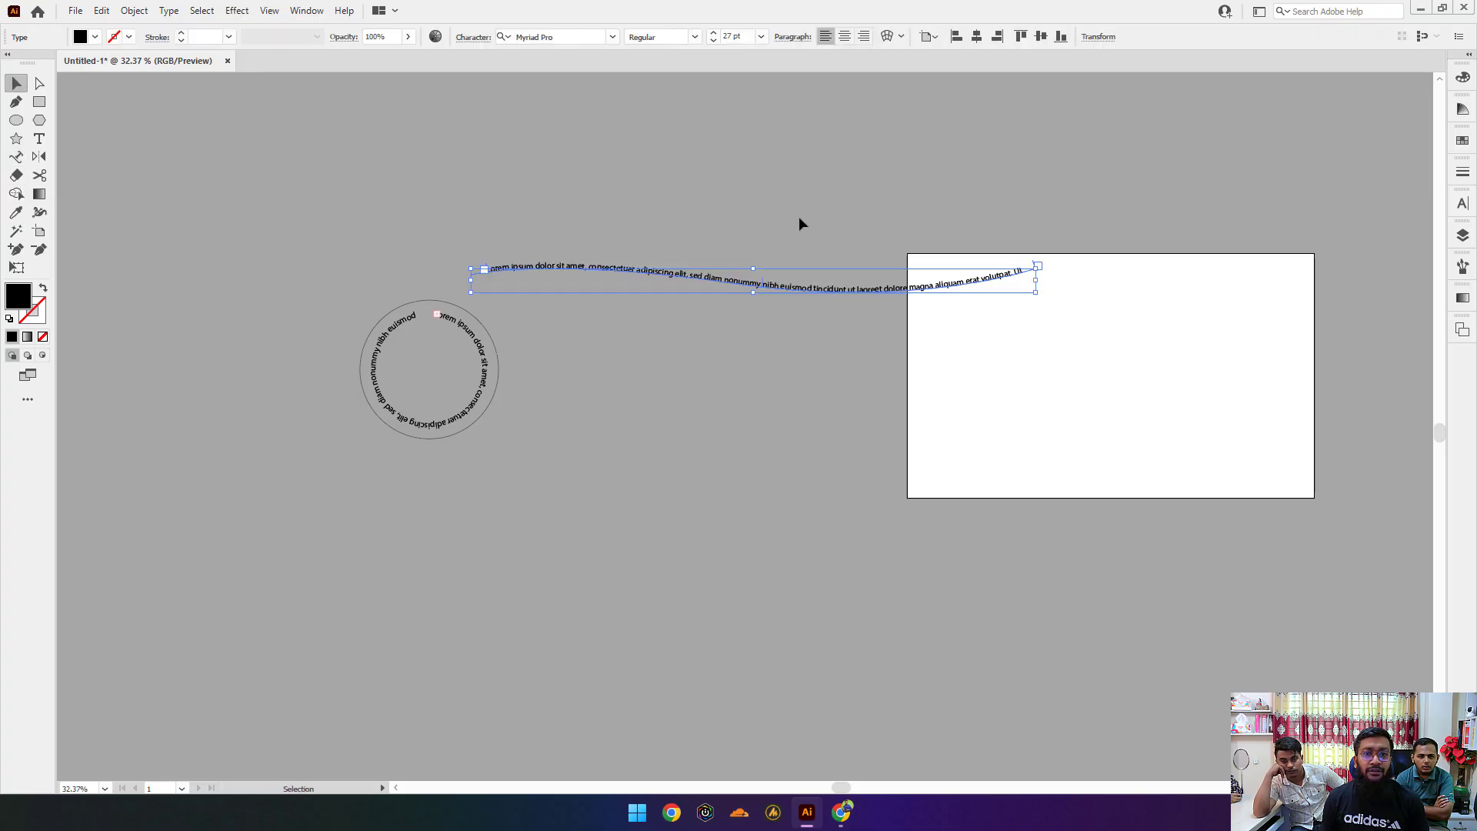
Step: Move the wavy text above the artboard and bring the circular text closer to the artboard's left edge
{"action": "left_click_drag", "start_coordinate": [686, 279], "coordinate": [897, 251]}
{"action": "left_click", "coordinate": [733, 208]}
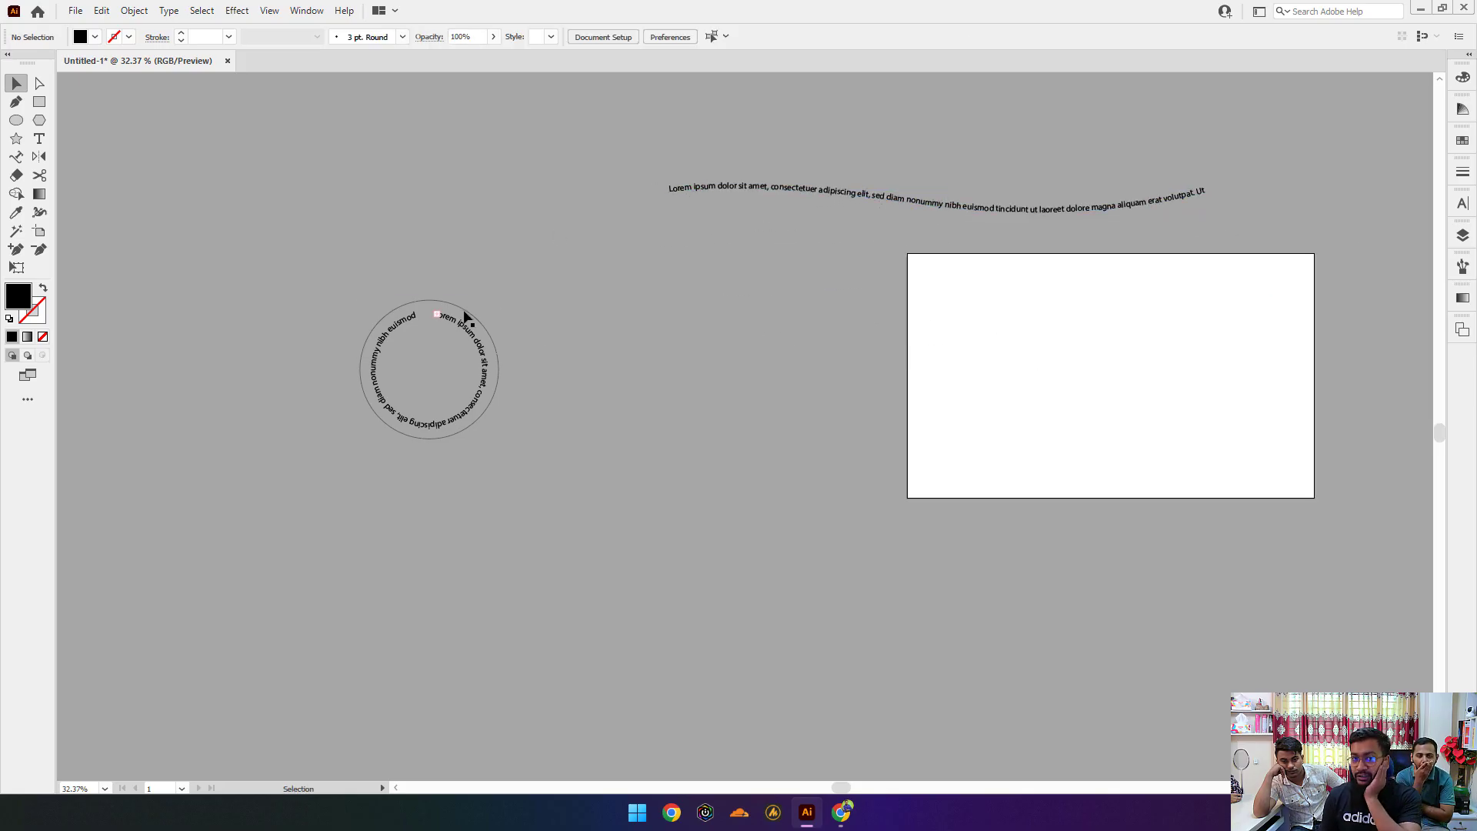
{"action": "left_click_drag", "start_coordinate": [483, 352], "coordinate": [785, 271]}
{"action": "left_click", "coordinate": [577, 347]}
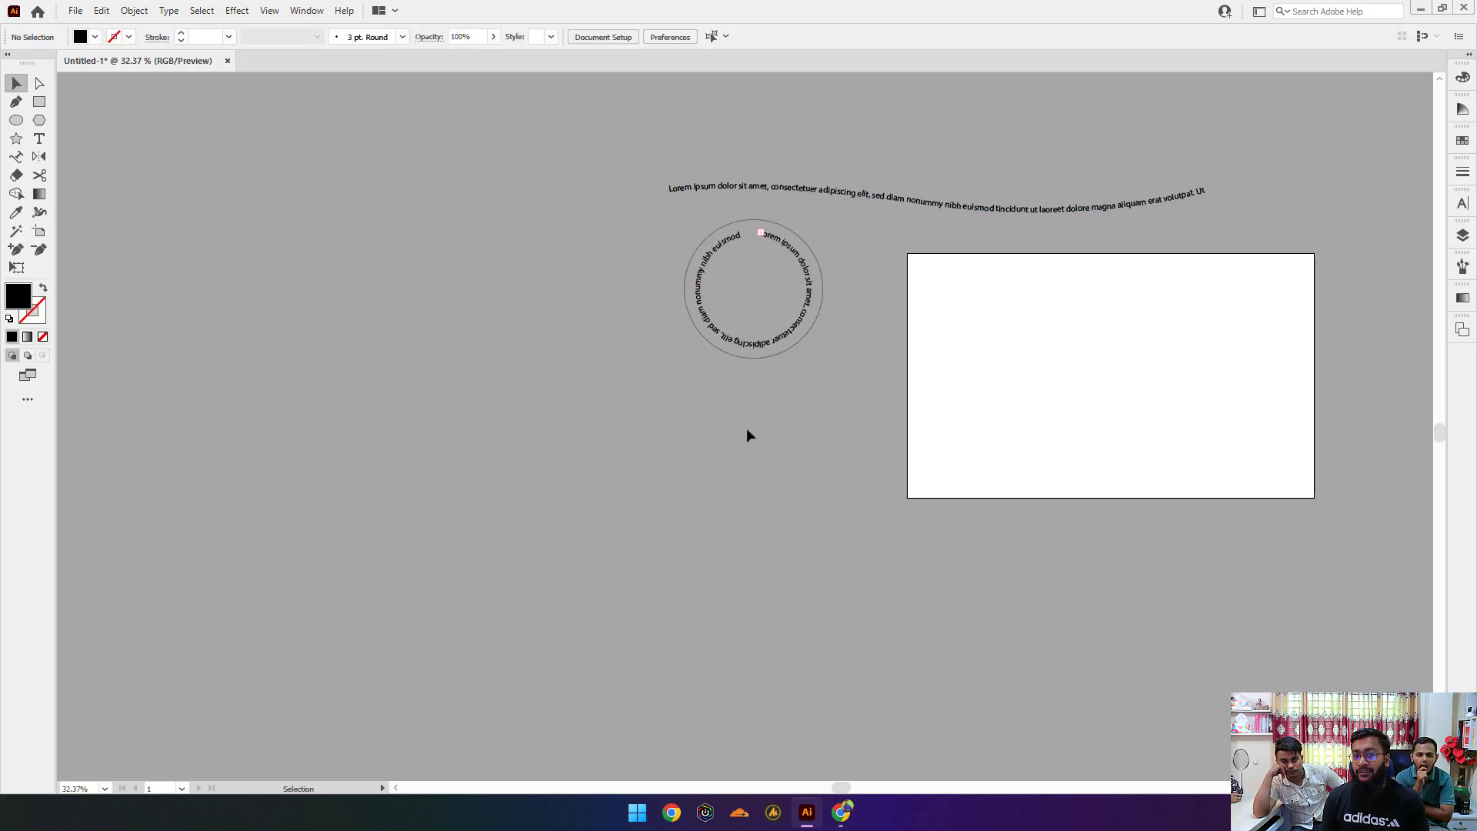
Step: Draw a rectangle about 436 by 163 px with a white-to-black linear gradient fill in the artboard's upper-left area
{"action": "left_click_drag", "start_coordinate": [821, 378], "coordinate": [773, 378]}
{"action": "left_click_drag", "start_coordinate": [920, 382], "coordinate": [979, 386]}
{"action": "left_click_drag", "start_coordinate": [769, 431], "coordinate": [742, 409]}
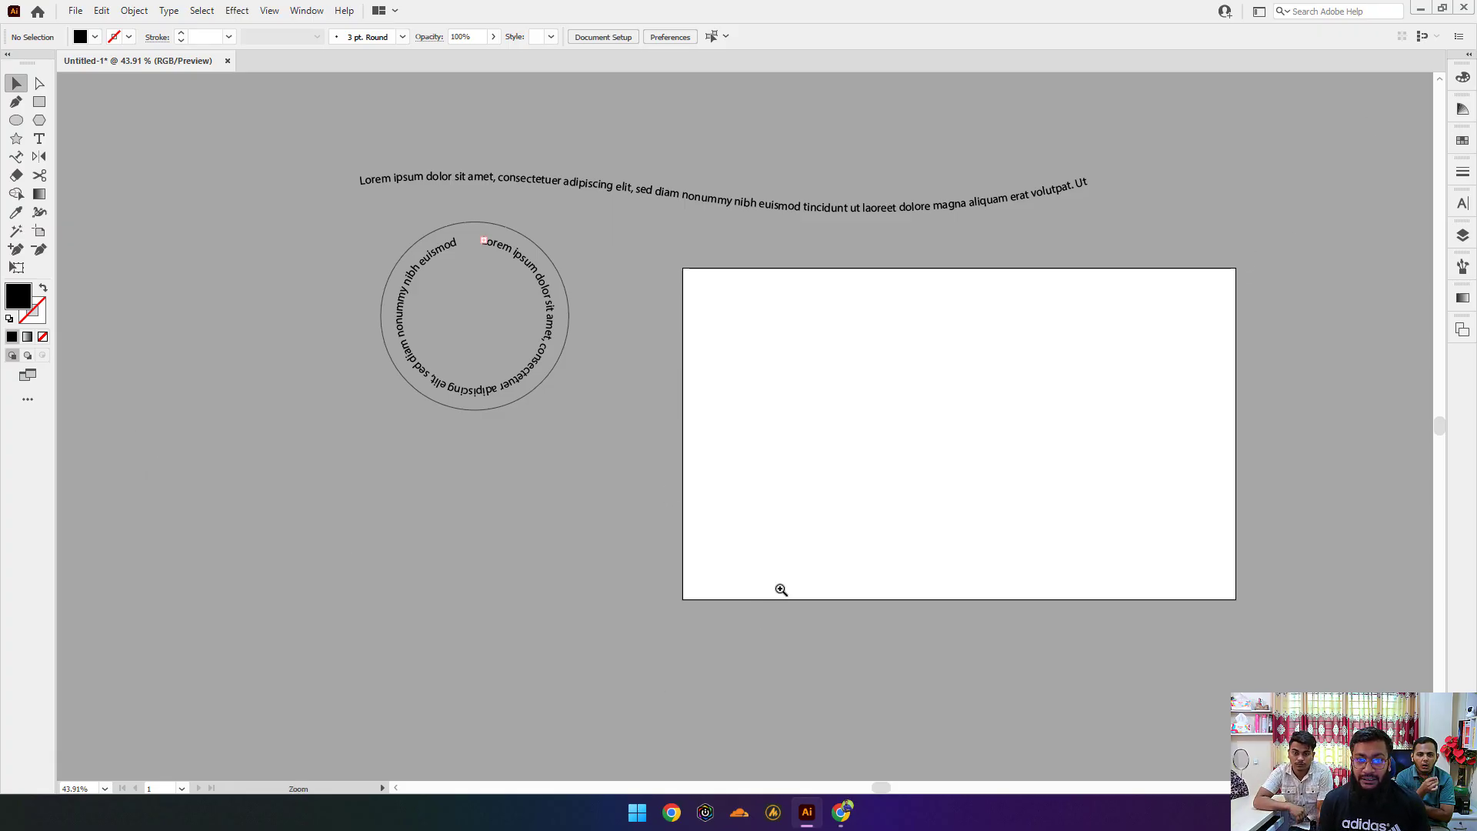
{"action": "key", "text": "ctrl+0"}
{"action": "left_click_drag", "start_coordinate": [650, 496], "coordinate": [487, 484]}
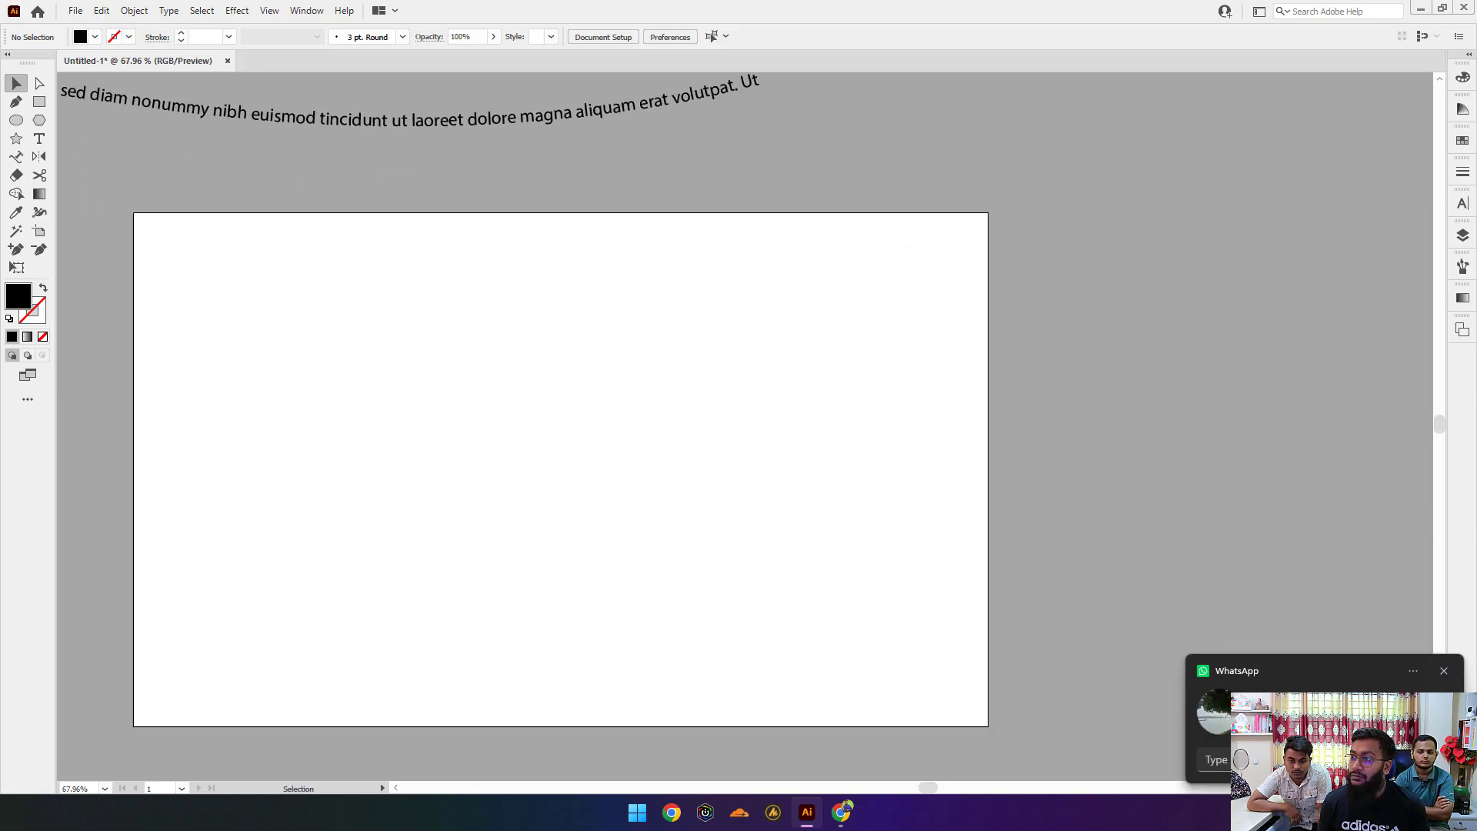
{"action": "left_click_drag", "start_coordinate": [519, 446], "coordinate": [427, 439]}
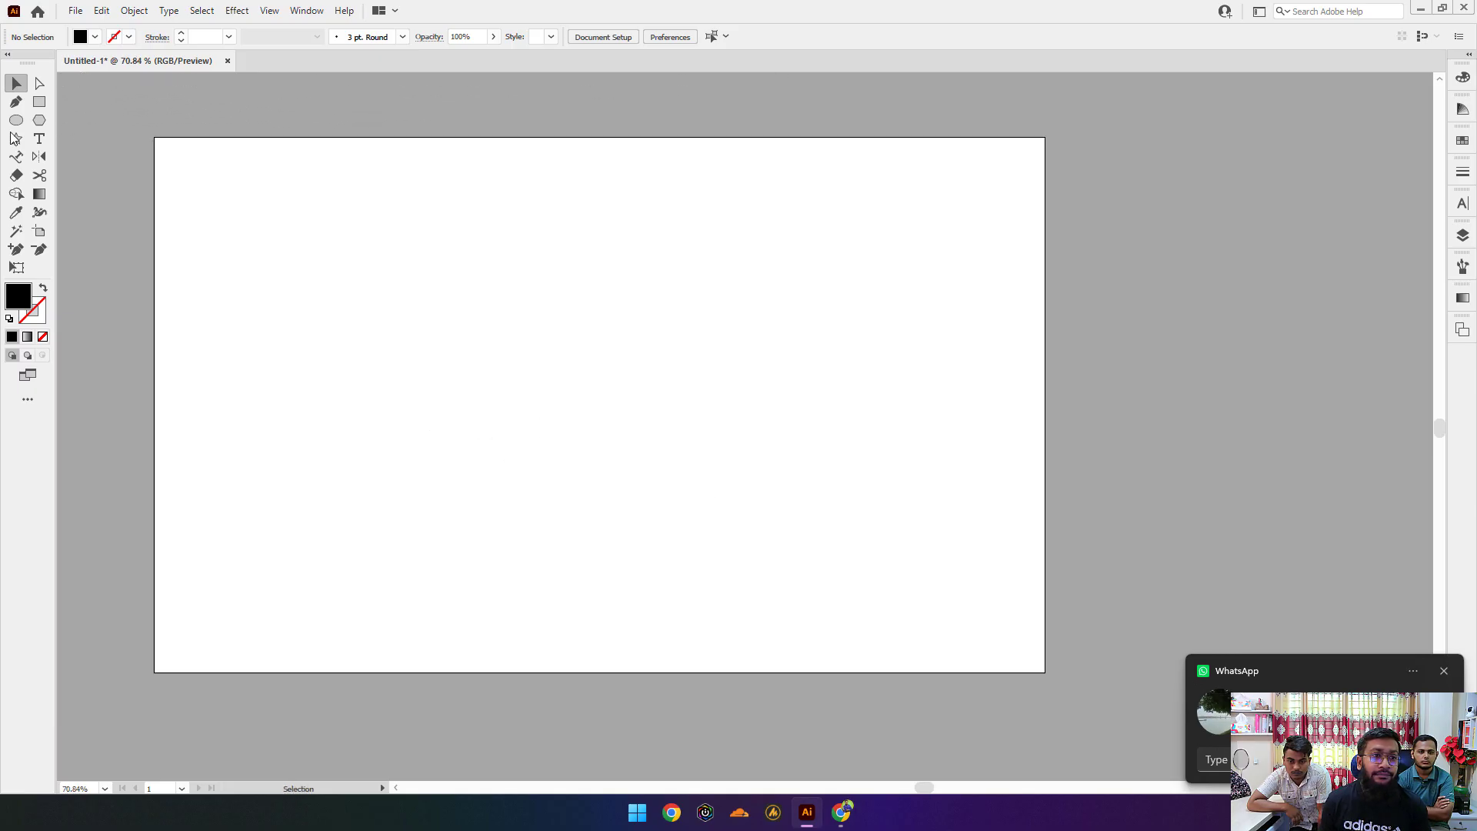
{"action": "left_click", "coordinate": [31, 337]}
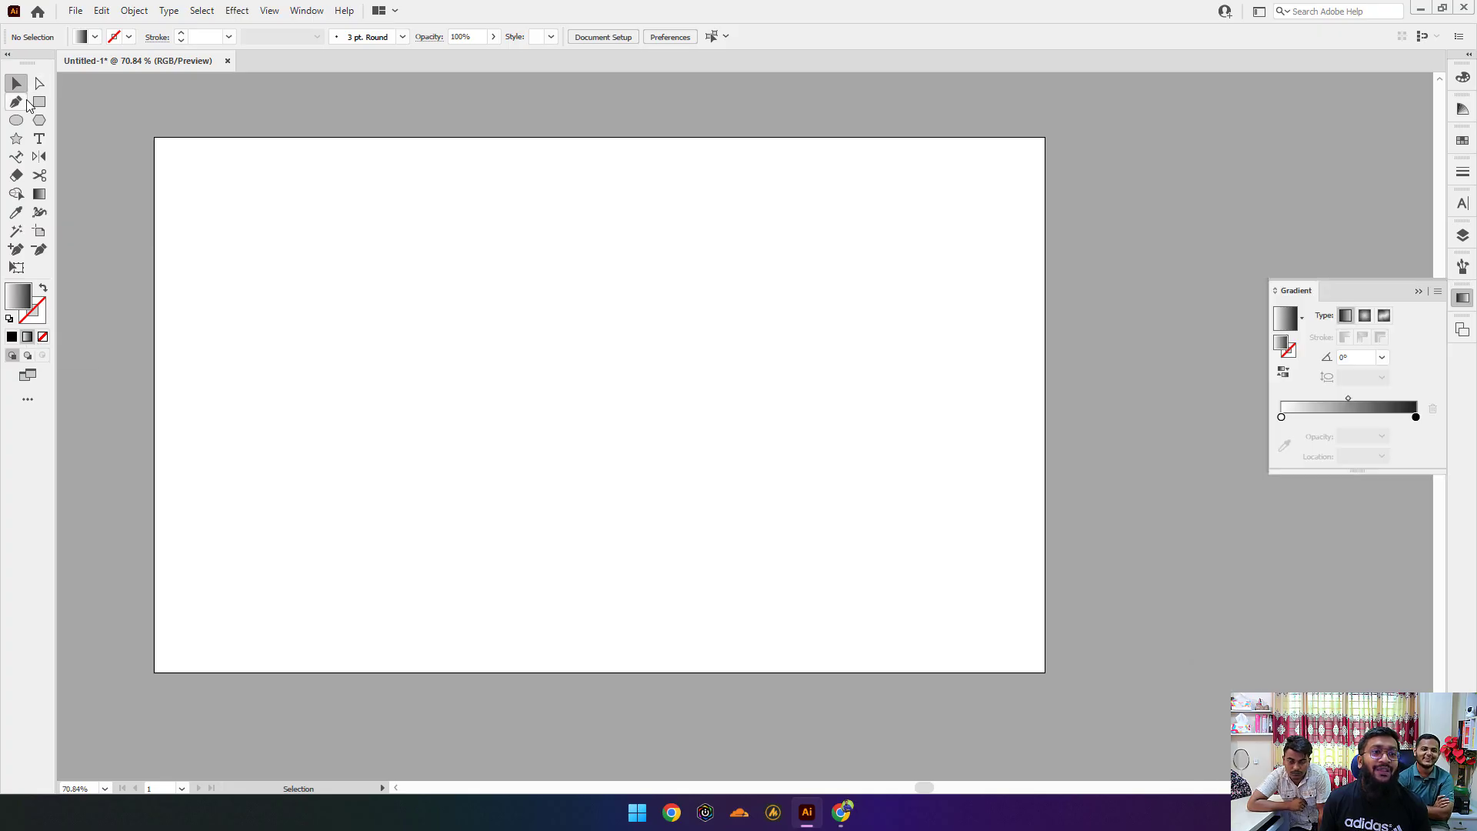
{"action": "left_click", "coordinate": [39, 101]}
{"action": "left_click_drag", "start_coordinate": [163, 169], "coordinate": [469, 284]}
{"action": "left_click", "coordinate": [16, 82]}
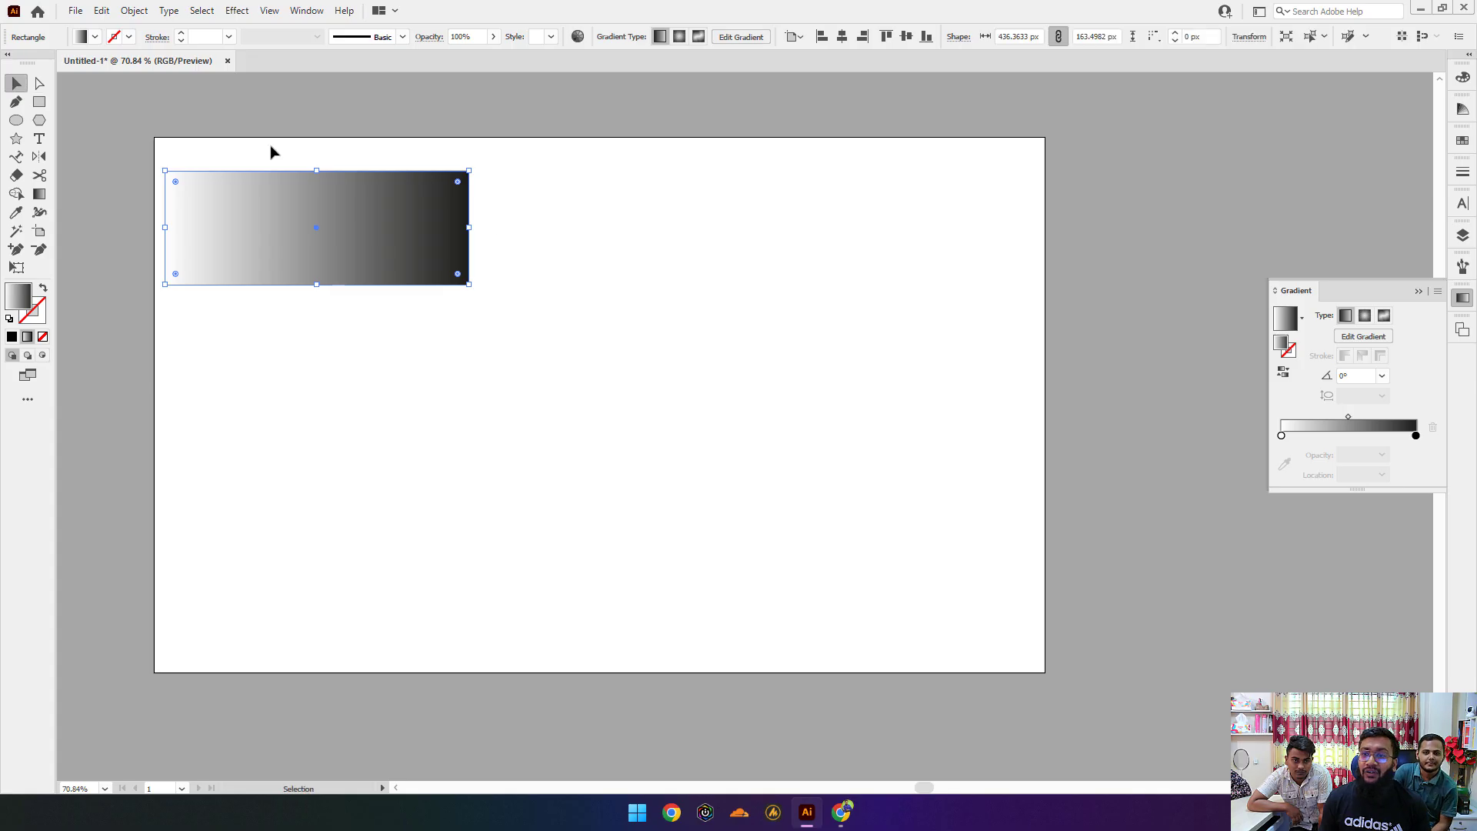
Step: Move the linear gradient rectangle off the artboard onto the empty canvas below the circular text
{"action": "left_click", "coordinate": [897, 333]}
{"action": "scroll", "coordinate": [356, 332], "scroll_direction": "down", "scroll_amount": 1}
{"action": "left_click_drag", "start_coordinate": [356, 332], "coordinate": [318, 358]}
{"action": "left_click_drag", "start_coordinate": [318, 358], "coordinate": [359, 358]}
{"action": "left_click_drag", "start_coordinate": [278, 256], "coordinate": [292, 248]}
{"action": "left_click_drag", "start_coordinate": [530, 278], "coordinate": [446, 299]}
{"action": "left_click_drag", "start_coordinate": [445, 299], "coordinate": [405, 496]}
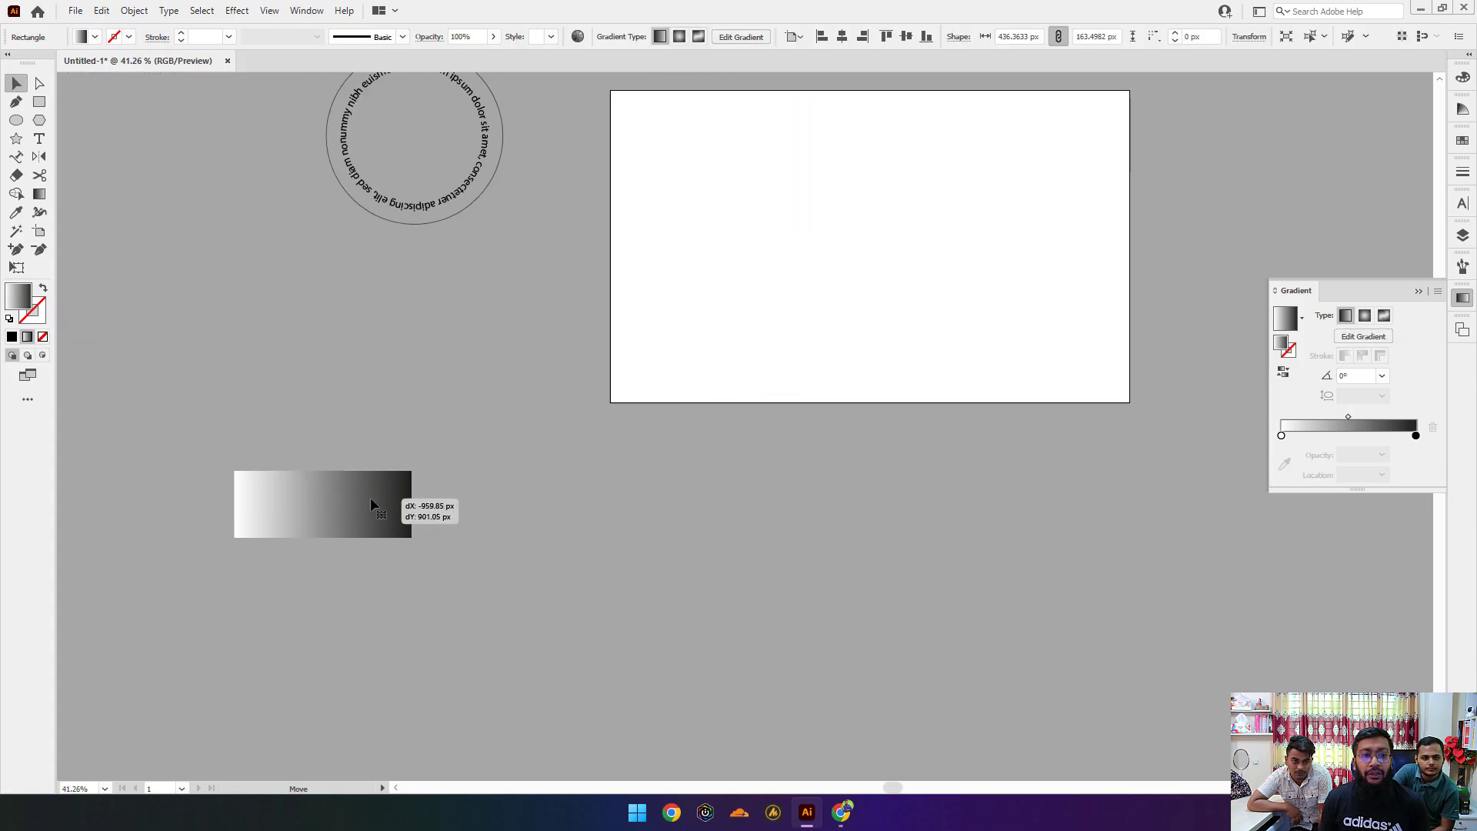
{"action": "scroll", "coordinate": [431, 461], "scroll_direction": "up", "scroll_amount": 3}
{"action": "scroll", "coordinate": [476, 416], "scroll_direction": "down", "scroll_amount": 2}
{"action": "left_click", "coordinate": [540, 367]}
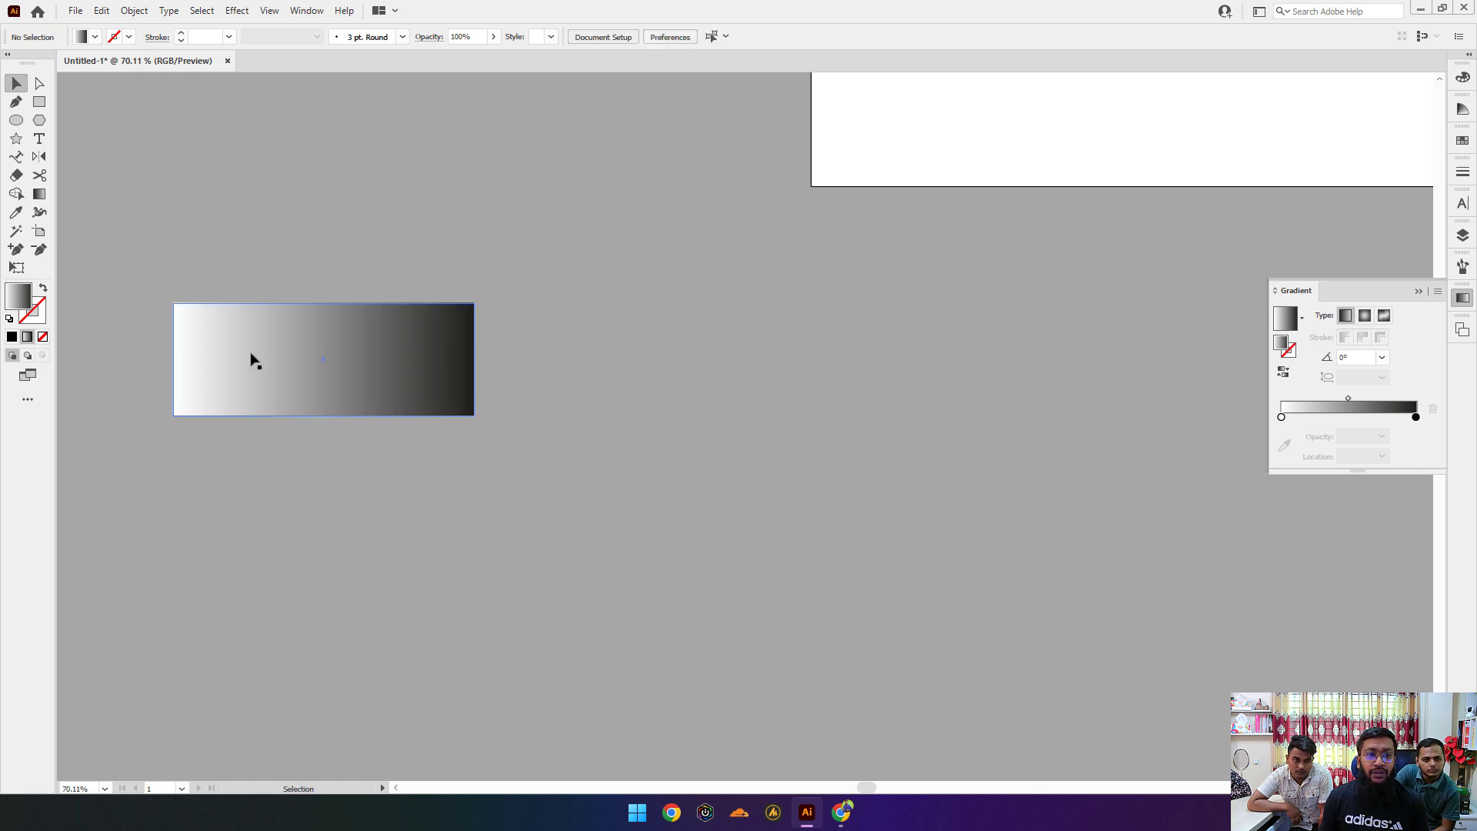
{"action": "left_click", "coordinate": [284, 377]}
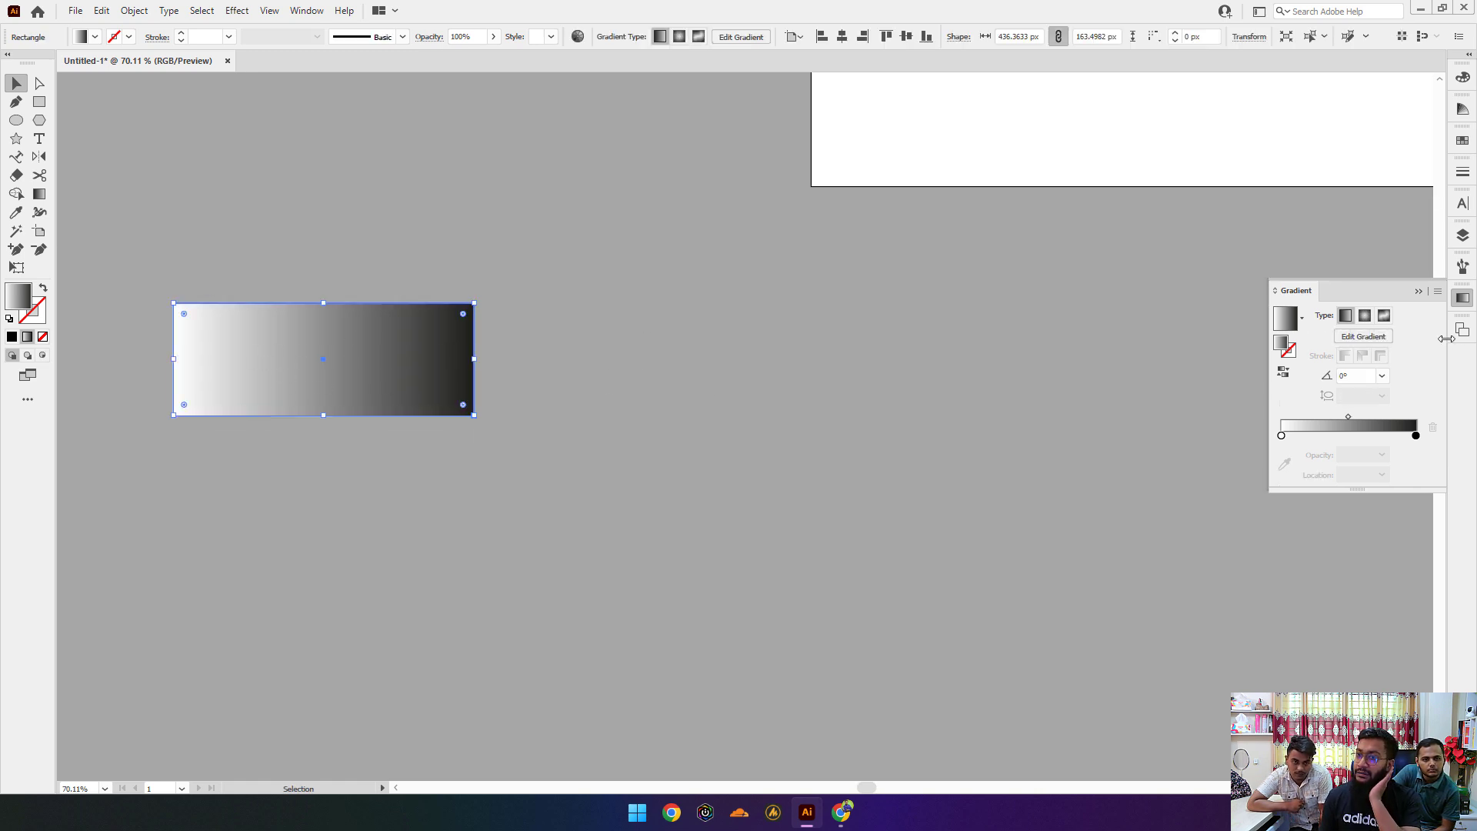
{"action": "left_click", "coordinate": [556, 315]}
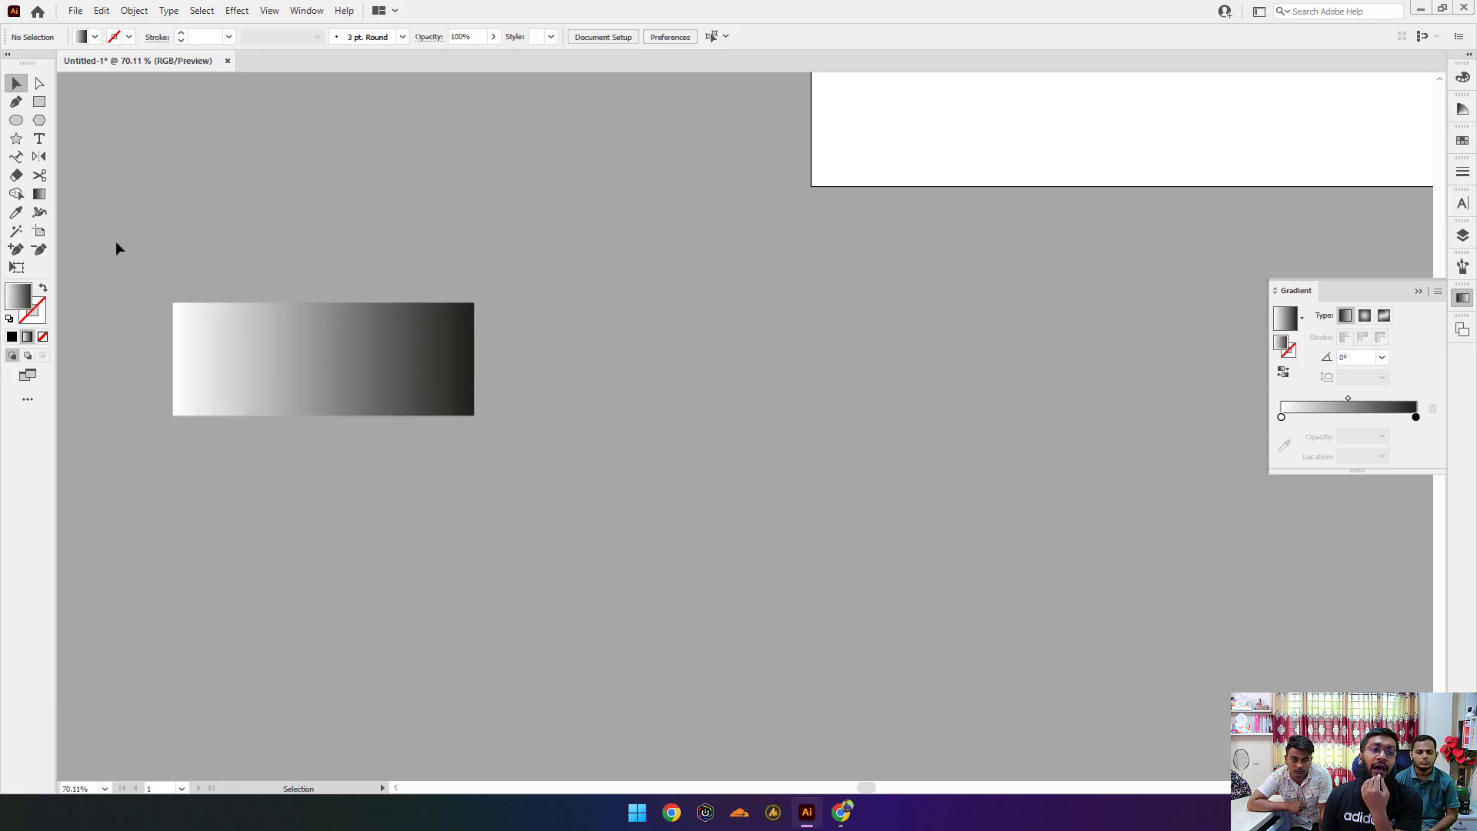
Step: Draw a circle about 263 px in diameter right of the gradient rectangle and give it a radial gradient
{"action": "left_click", "coordinate": [23, 123]}
{"action": "left_click_drag", "start_coordinate": [765, 348], "coordinate": [857, 439]}
{"action": "left_click", "coordinate": [23, 91]}
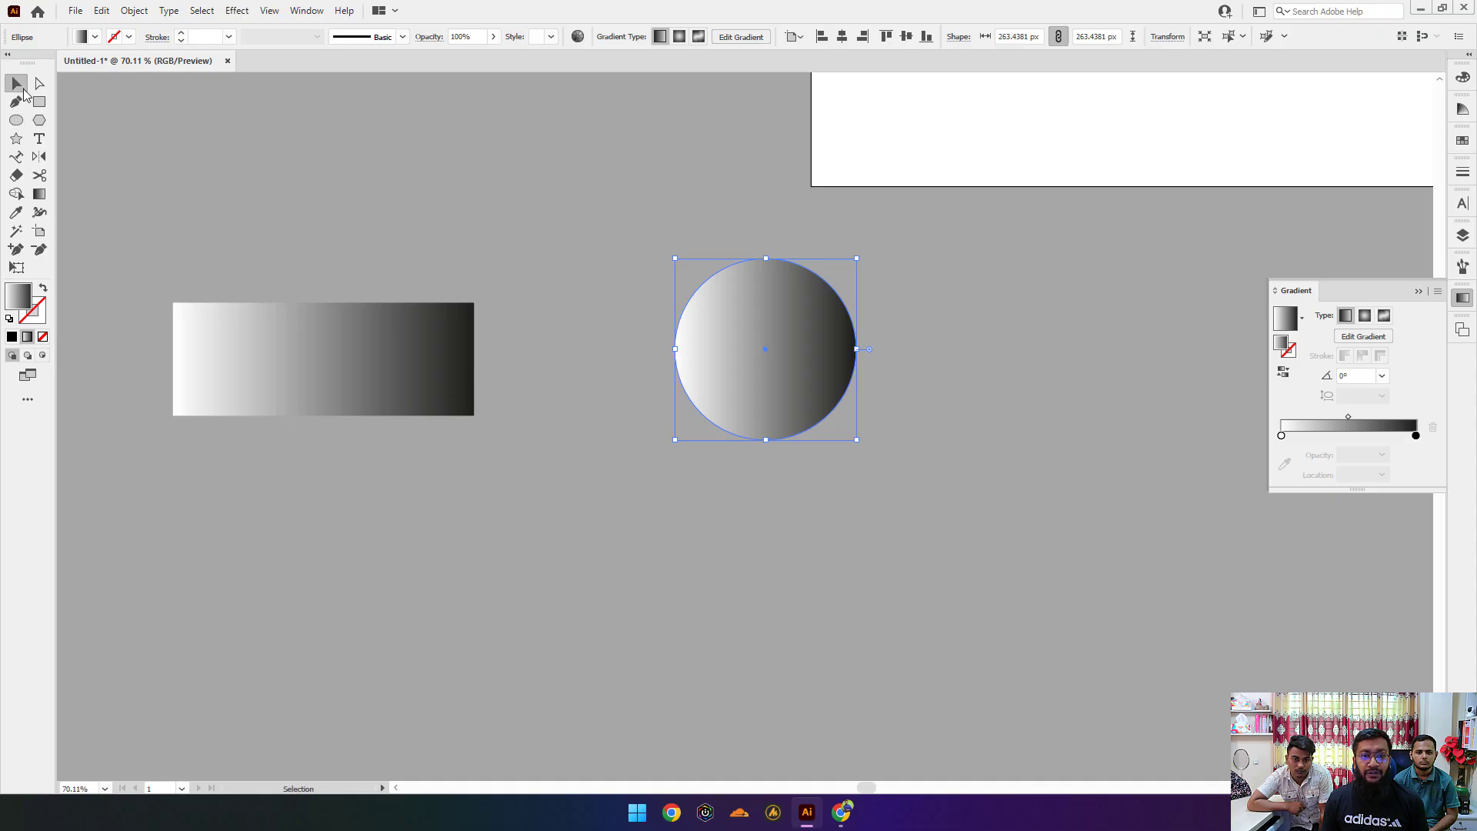
{"action": "left_click", "coordinate": [1364, 316]}
{"action": "left_click", "coordinate": [966, 275]}
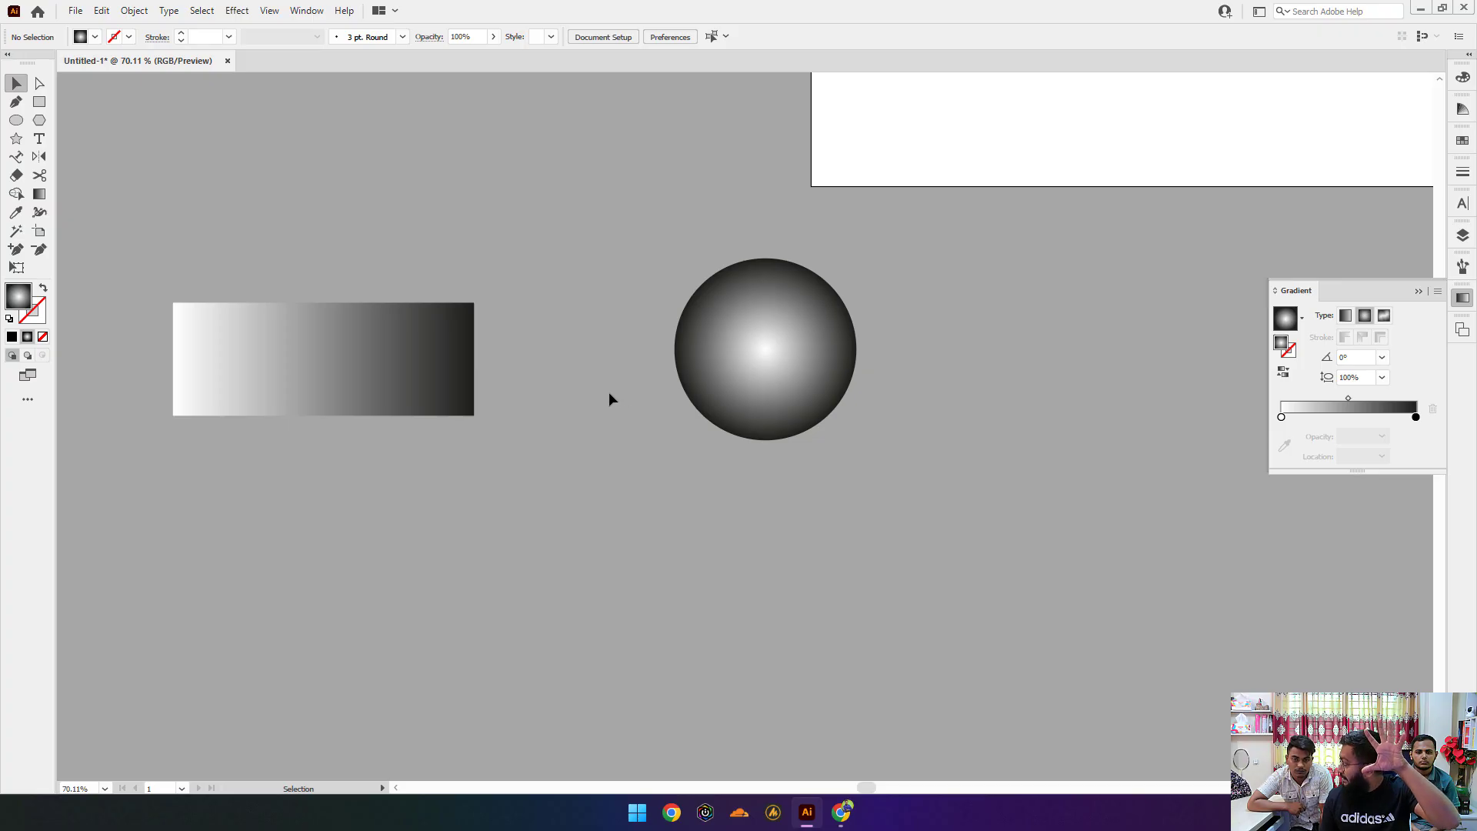
Step: Move the radial gradient circle and the linear gradient rectangle closer together
{"action": "left_click_drag", "start_coordinate": [762, 339], "coordinate": [662, 349]}
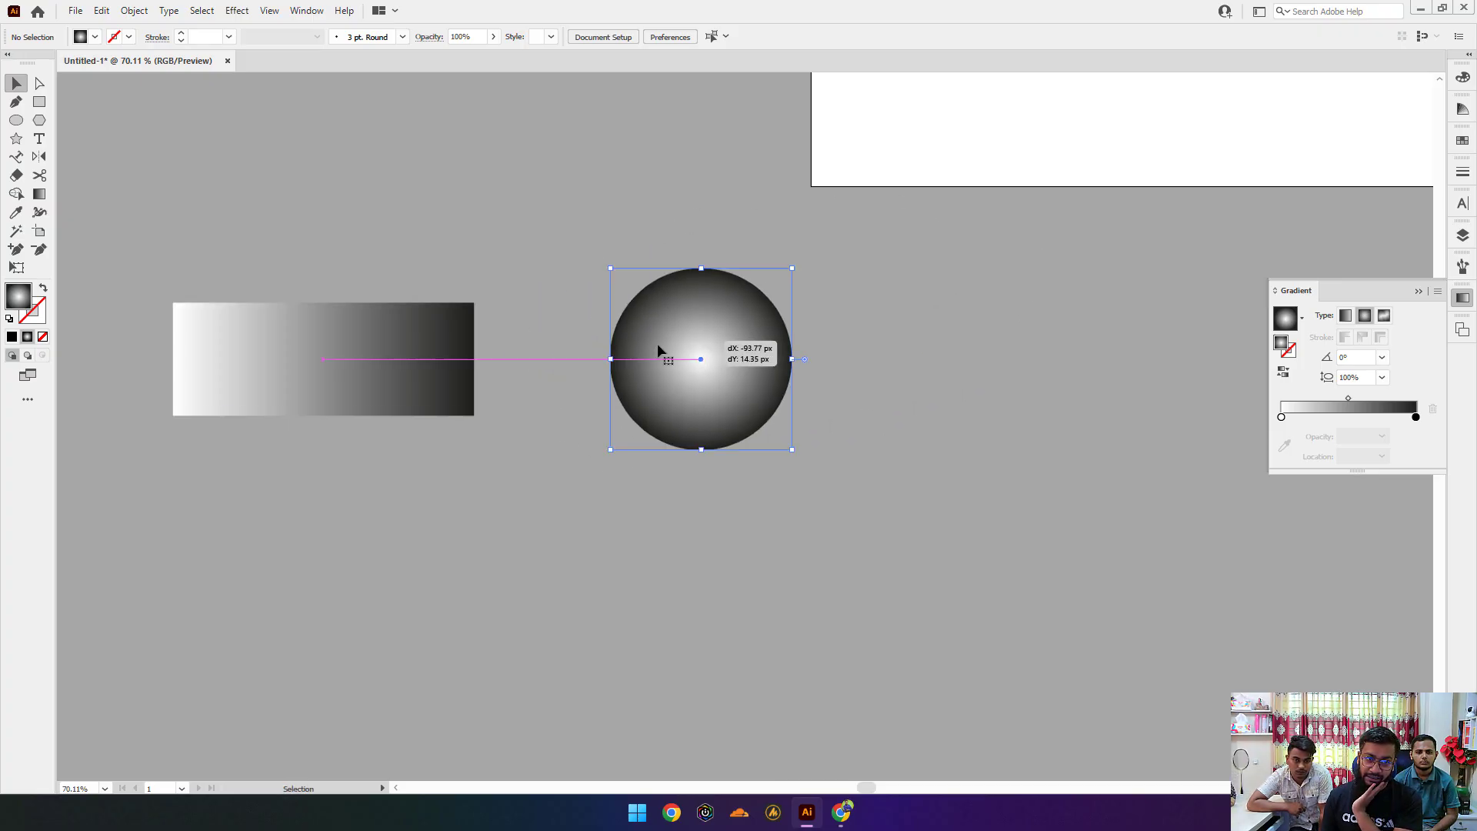
{"action": "left_click_drag", "start_coordinate": [343, 374], "coordinate": [387, 362]}
{"action": "left_click", "coordinate": [847, 334]}
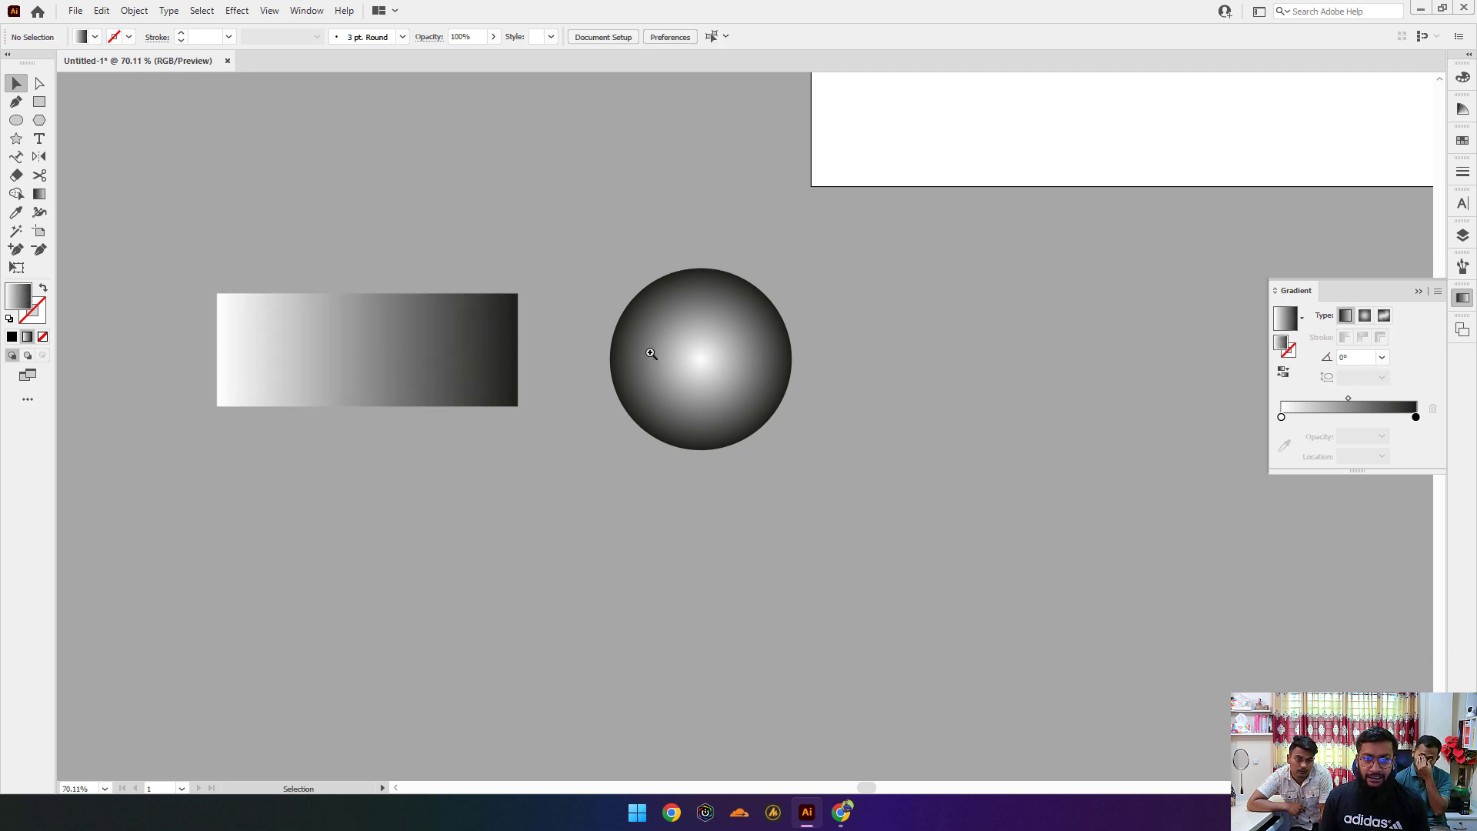
Step: Draw a rectangle about 530 by 258 px right of the circle and give it a freeform gradient
{"action": "scroll", "coordinate": [653, 356], "scroll_direction": "down", "scroll_amount": 2}
{"action": "left_click_drag", "start_coordinate": [696, 348], "coordinate": [525, 360]}
{"action": "scroll", "coordinate": [595, 354], "scroll_direction": "up", "scroll_amount": 1}
{"action": "left_click", "coordinate": [39, 102]}
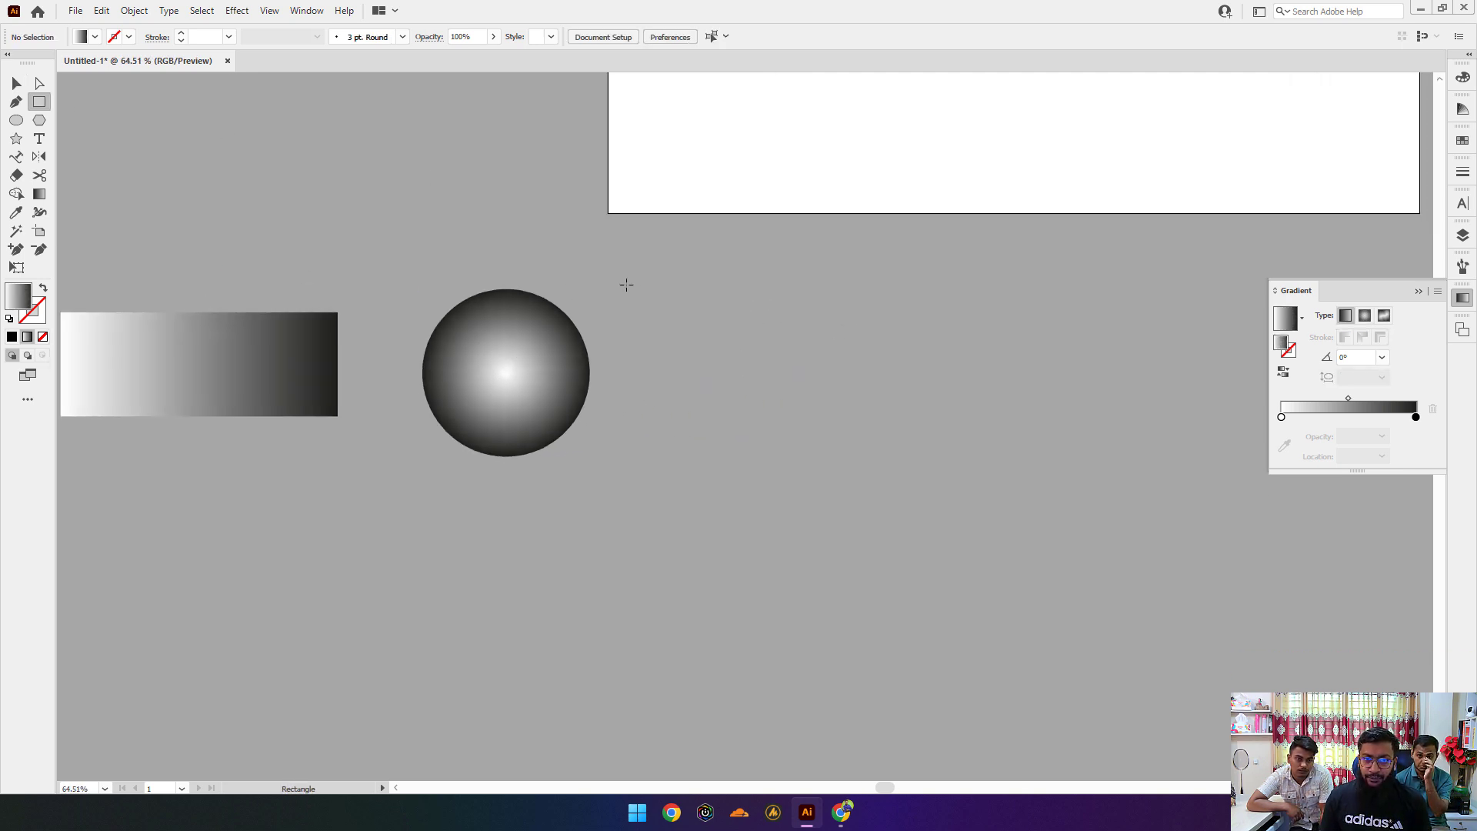
{"action": "mouse_move", "coordinate": [635, 284]}
{"action": "left_mouse_down"}
{"action": "mouse_move", "coordinate": [900, 439]}
{"action": "mouse_move", "coordinate": [971, 448]}
{"action": "left_mouse_up"}
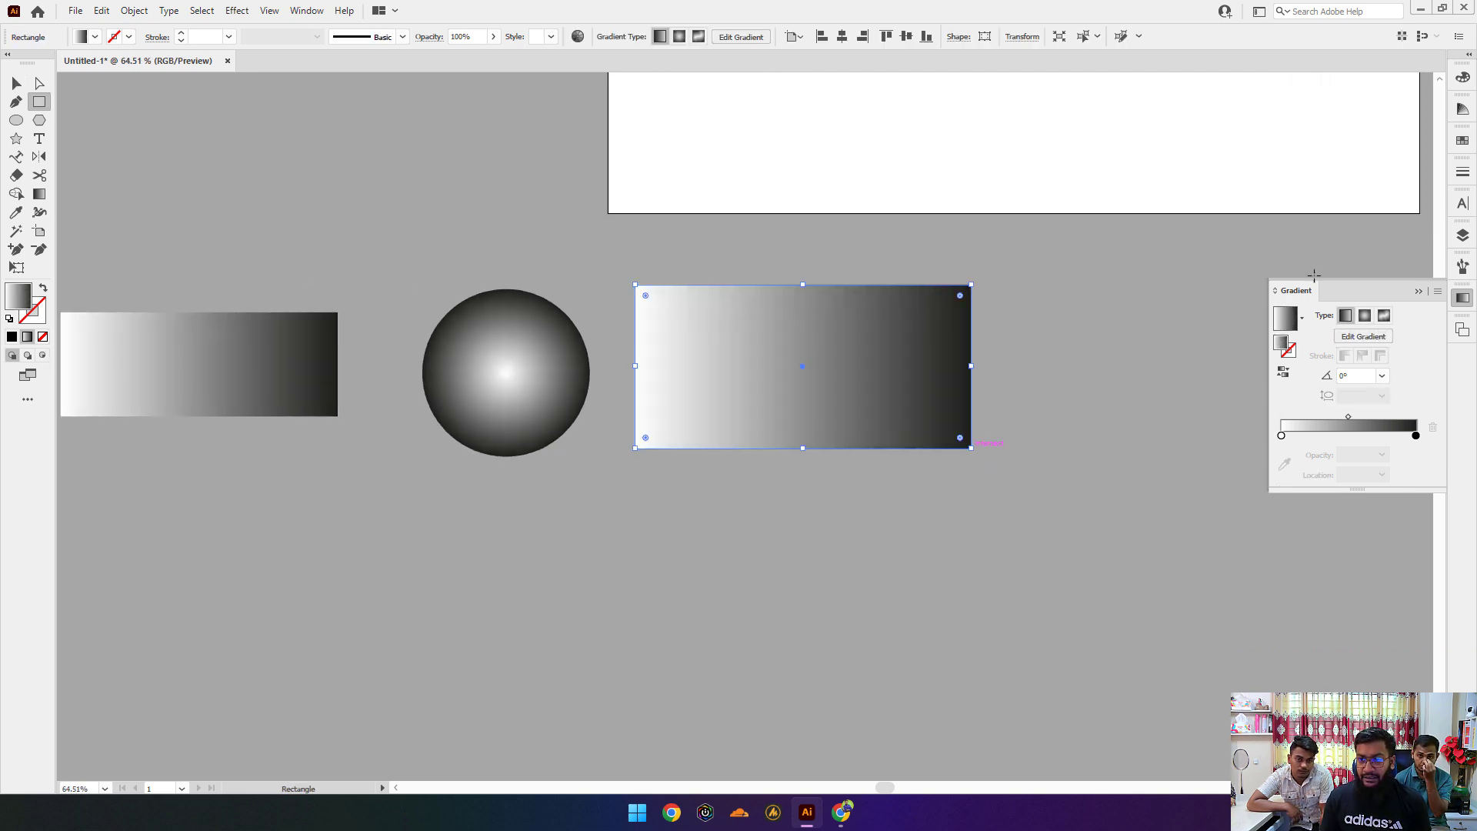
{"action": "left_click", "coordinate": [1384, 317]}
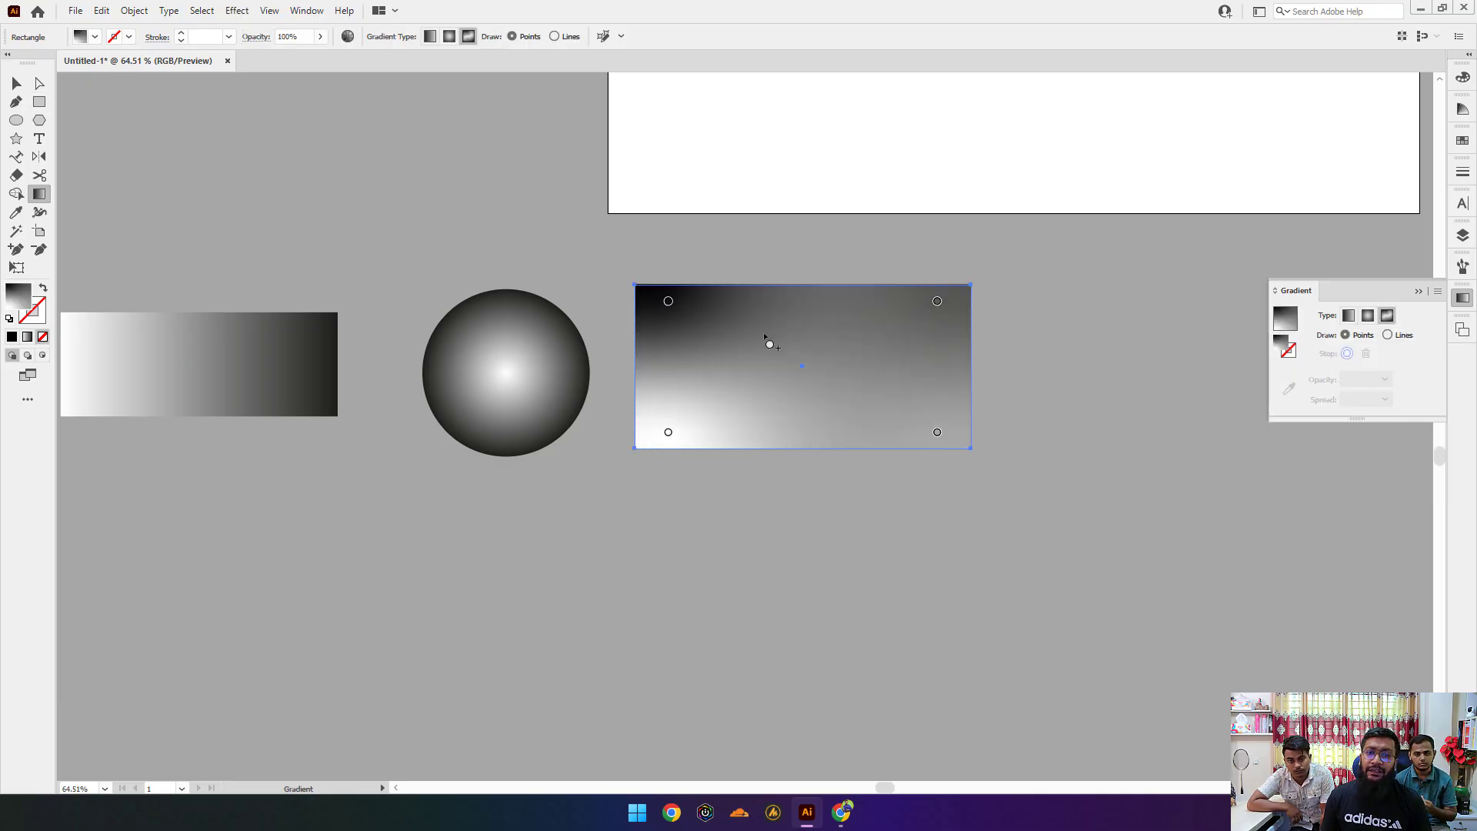
Step: Add two colour stops in the middle of the freeform gradient and colour the left one brown
{"action": "left_click", "coordinate": [765, 344]}
{"action": "left_click", "coordinate": [856, 354]}
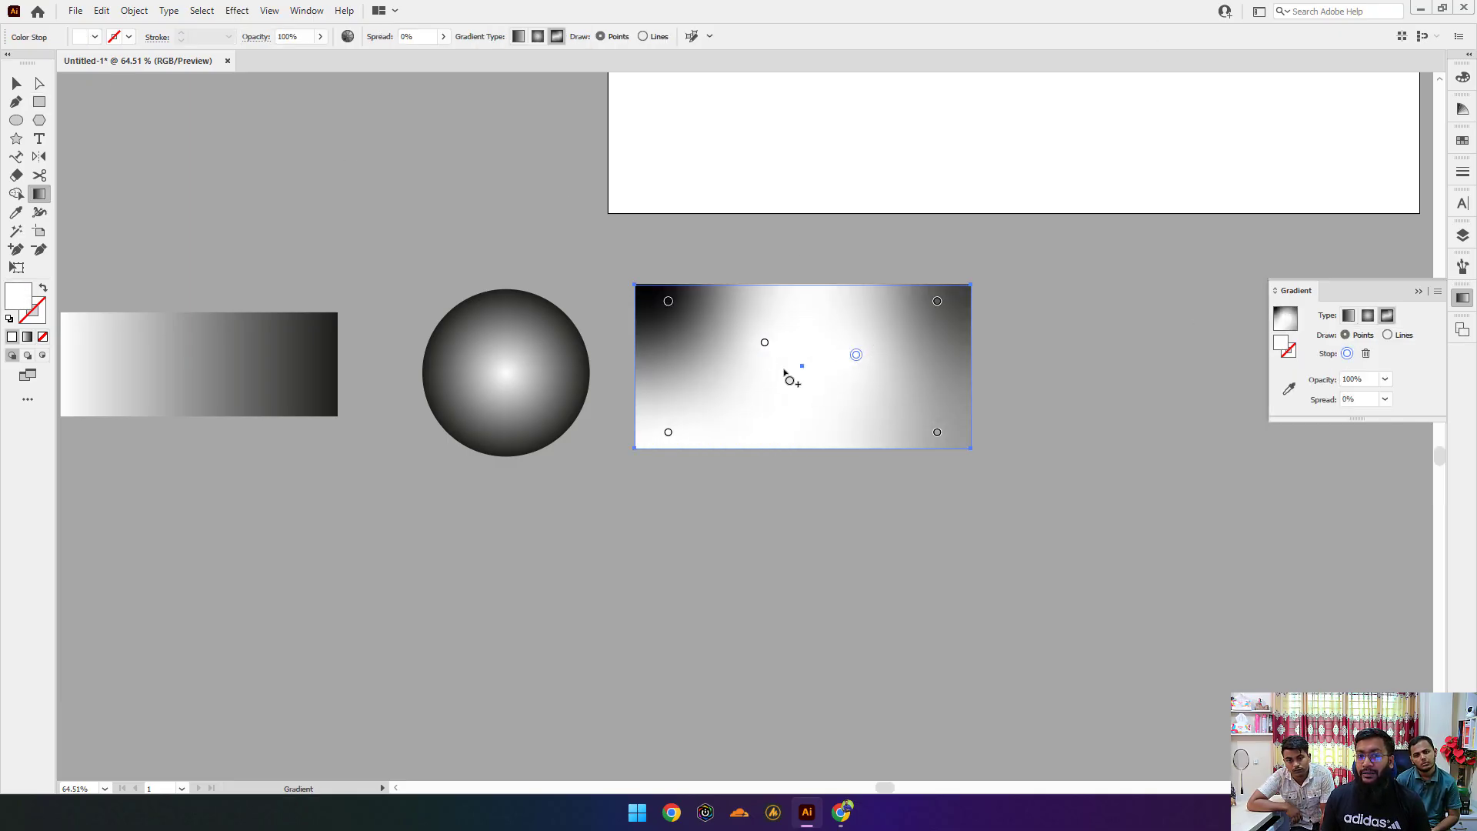
{"action": "double_click", "coordinate": [764, 344]}
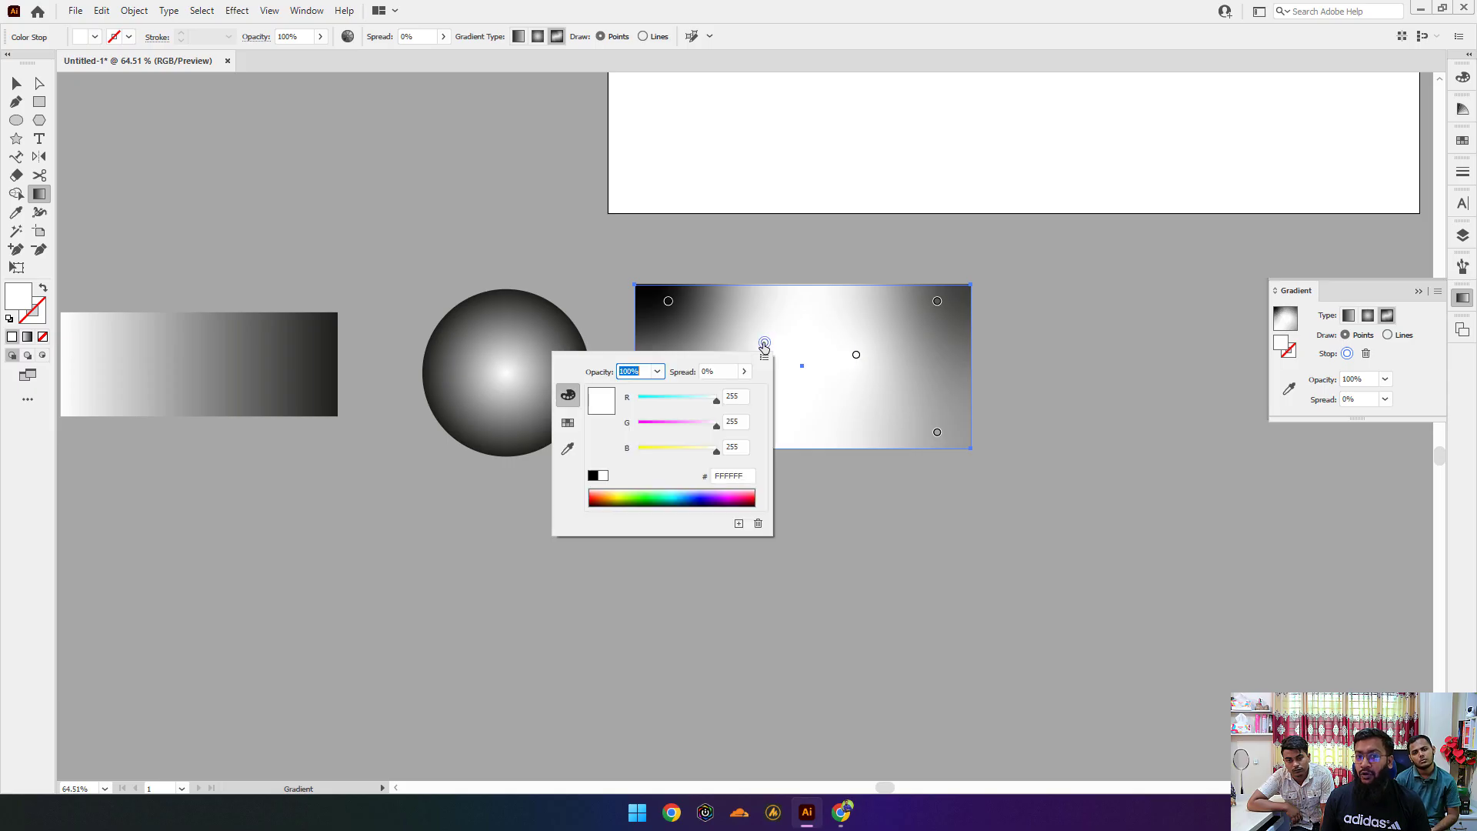
{"action": "left_click", "coordinate": [607, 499]}
Step: Colour the freeform gradient's right middle stop purple and its upper-left corner stop orange-red
{"action": "double_click", "coordinate": [856, 356]}
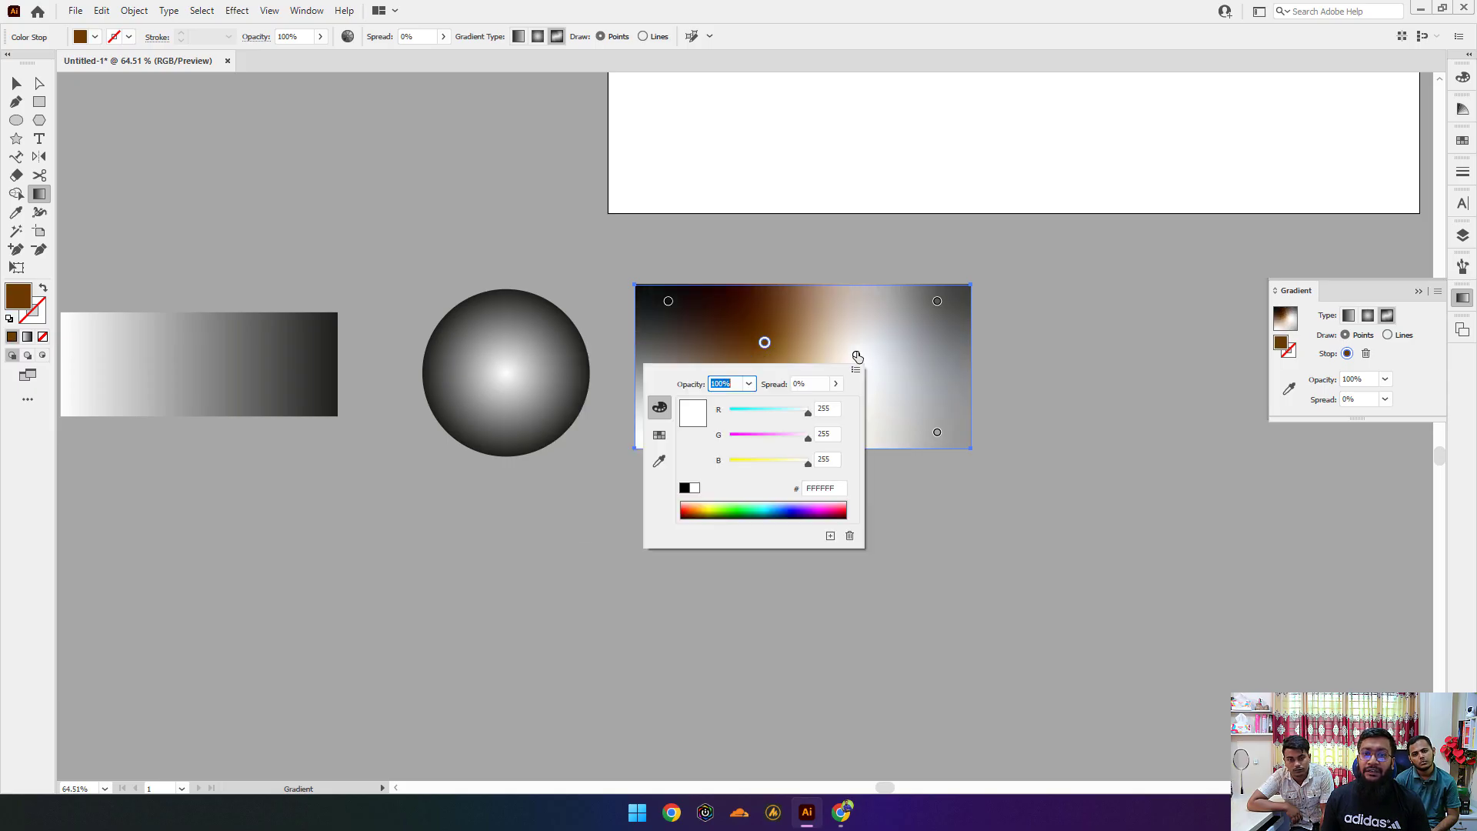
{"action": "left_click", "coordinate": [807, 510]}
{"action": "double_click", "coordinate": [669, 301]}
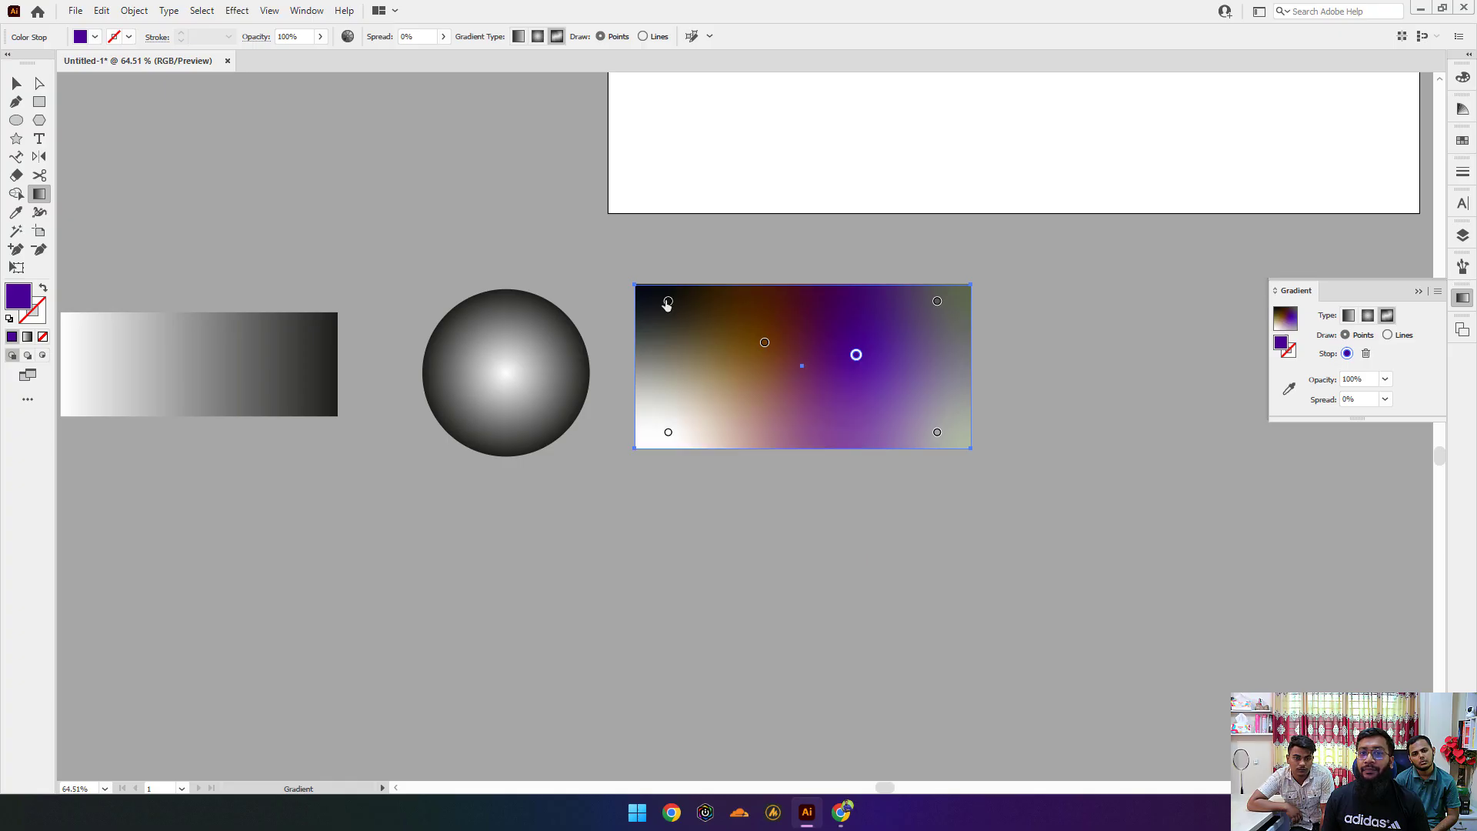
{"action": "left_click", "coordinate": [505, 457]}
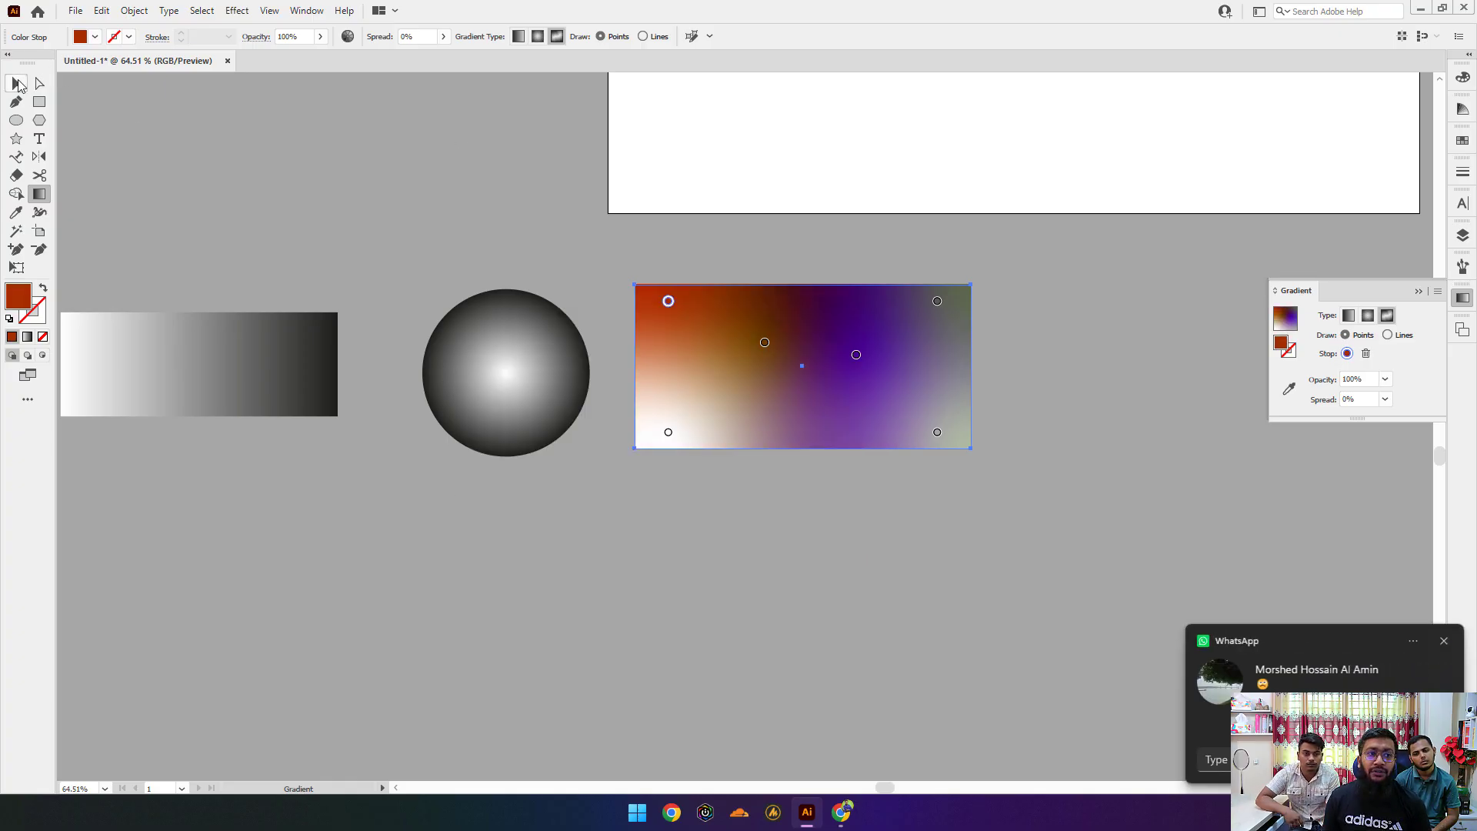
{"action": "left_click", "coordinate": [17, 83]}
{"action": "left_click", "coordinate": [1074, 350]}
Step: Examine the blended colours of the freeform gradient rectangle up close, with the Gradient panel collapsed
{"action": "left_click", "coordinate": [846, 392], "text": "ctrl"}
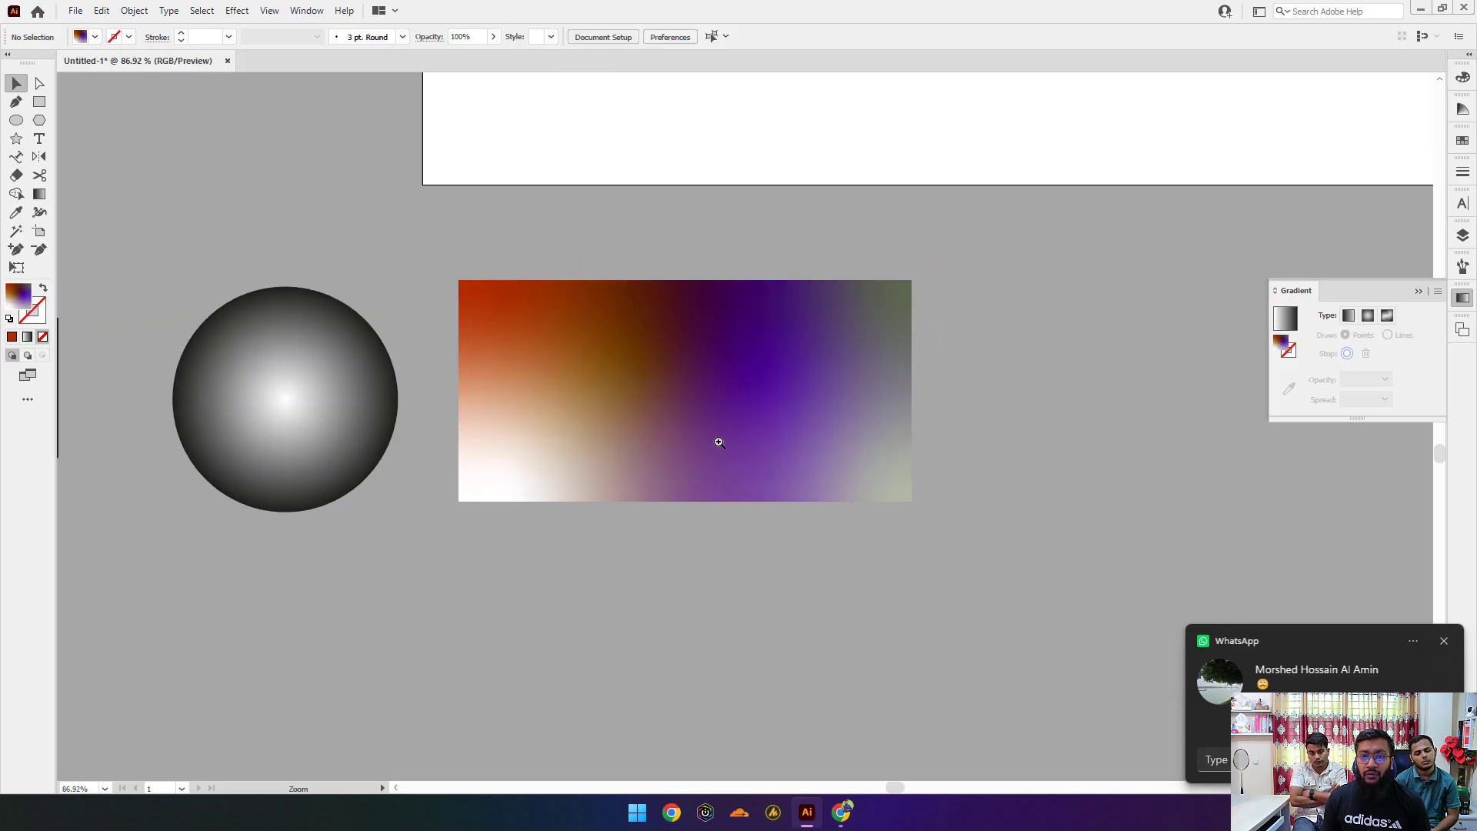
{"action": "left_click", "coordinate": [720, 443], "text": "ctrl"}
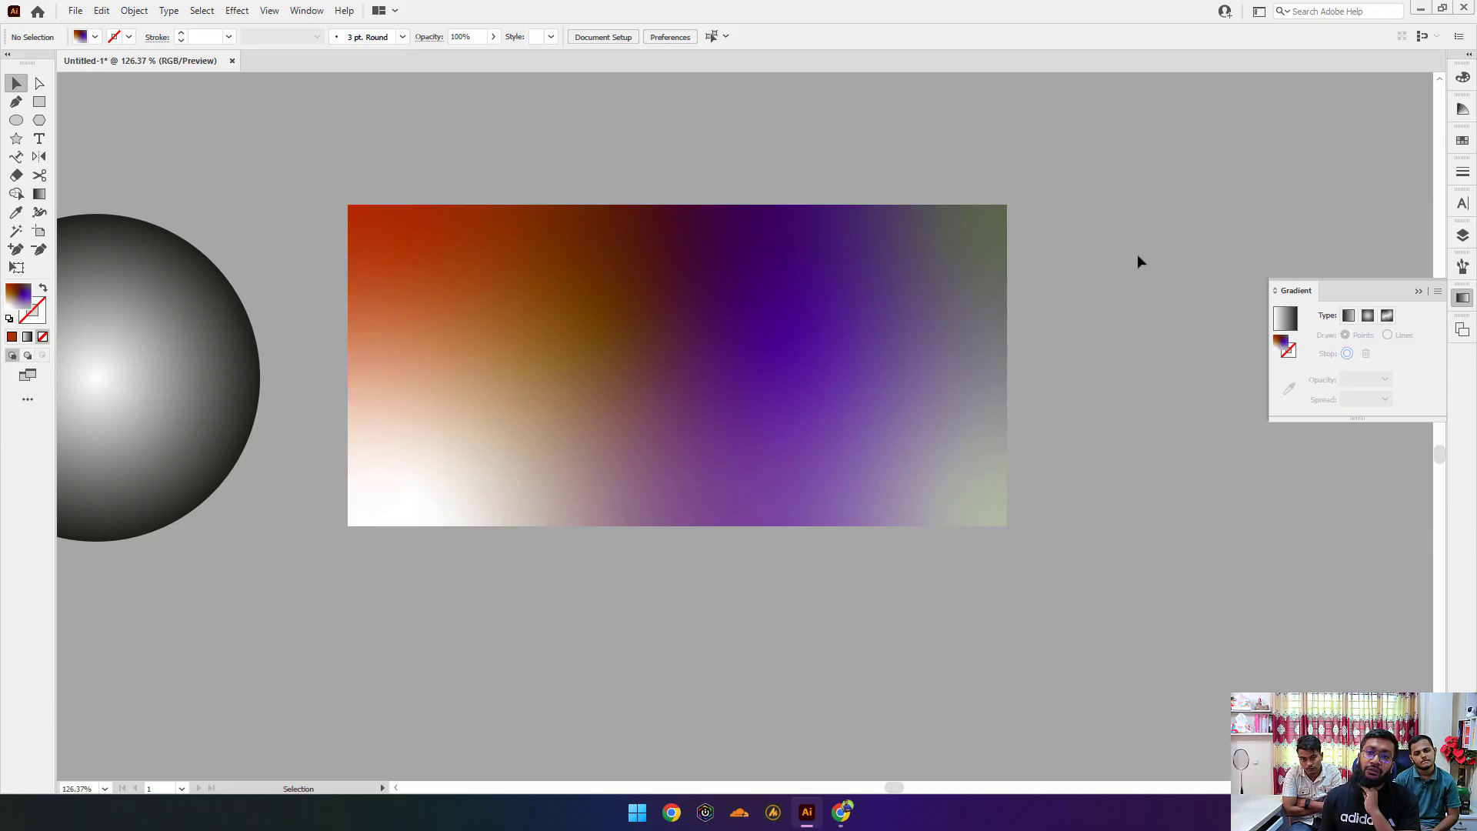
{"action": "left_click", "coordinate": [1418, 291]}
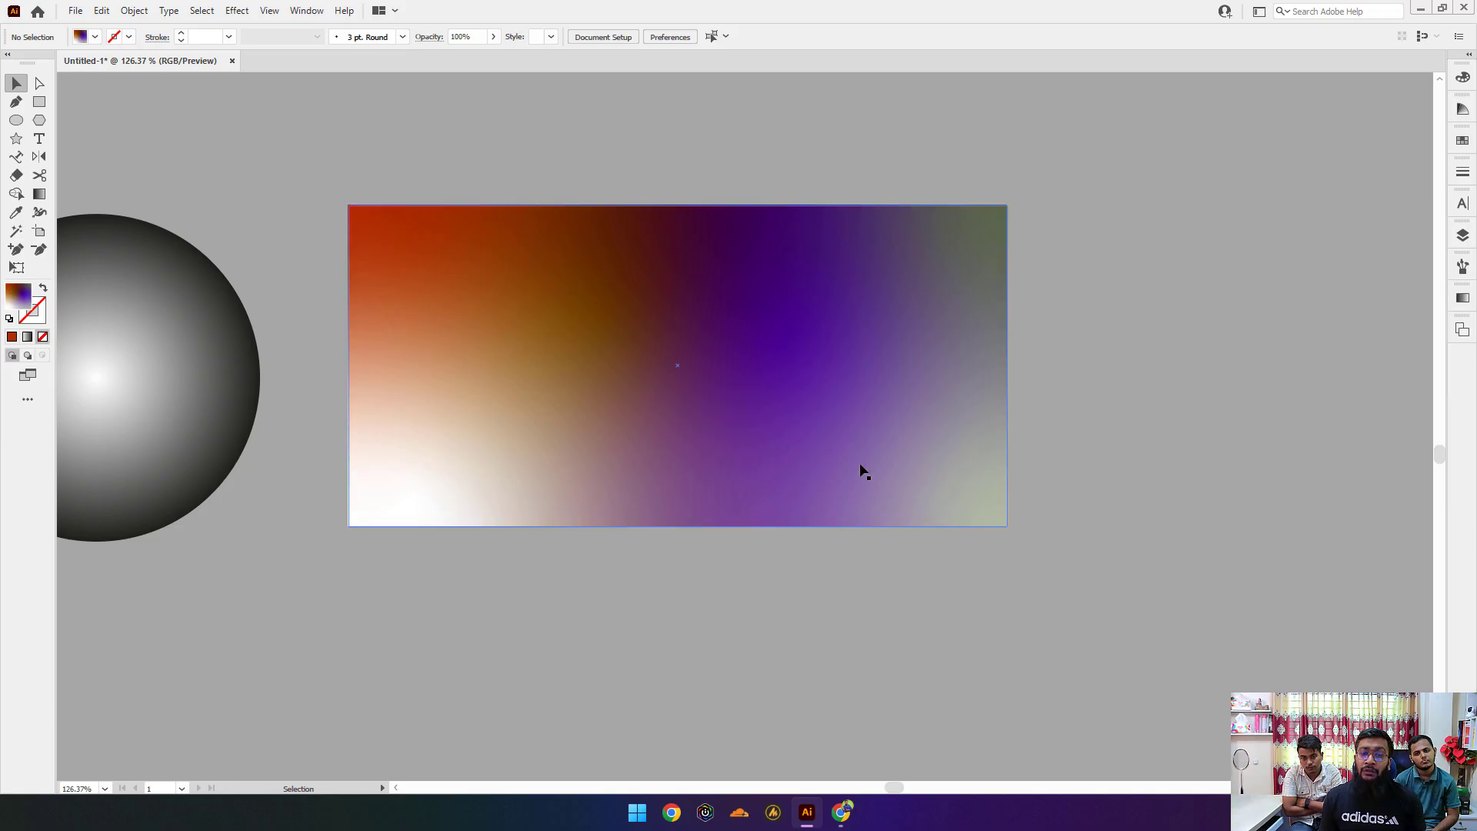
{"action": "scroll", "coordinate": [806, 440], "scroll_direction": "down", "scroll_amount": 3}
{"action": "scroll", "coordinate": [806, 440], "scroll_direction": "up", "scroll_amount": 2}
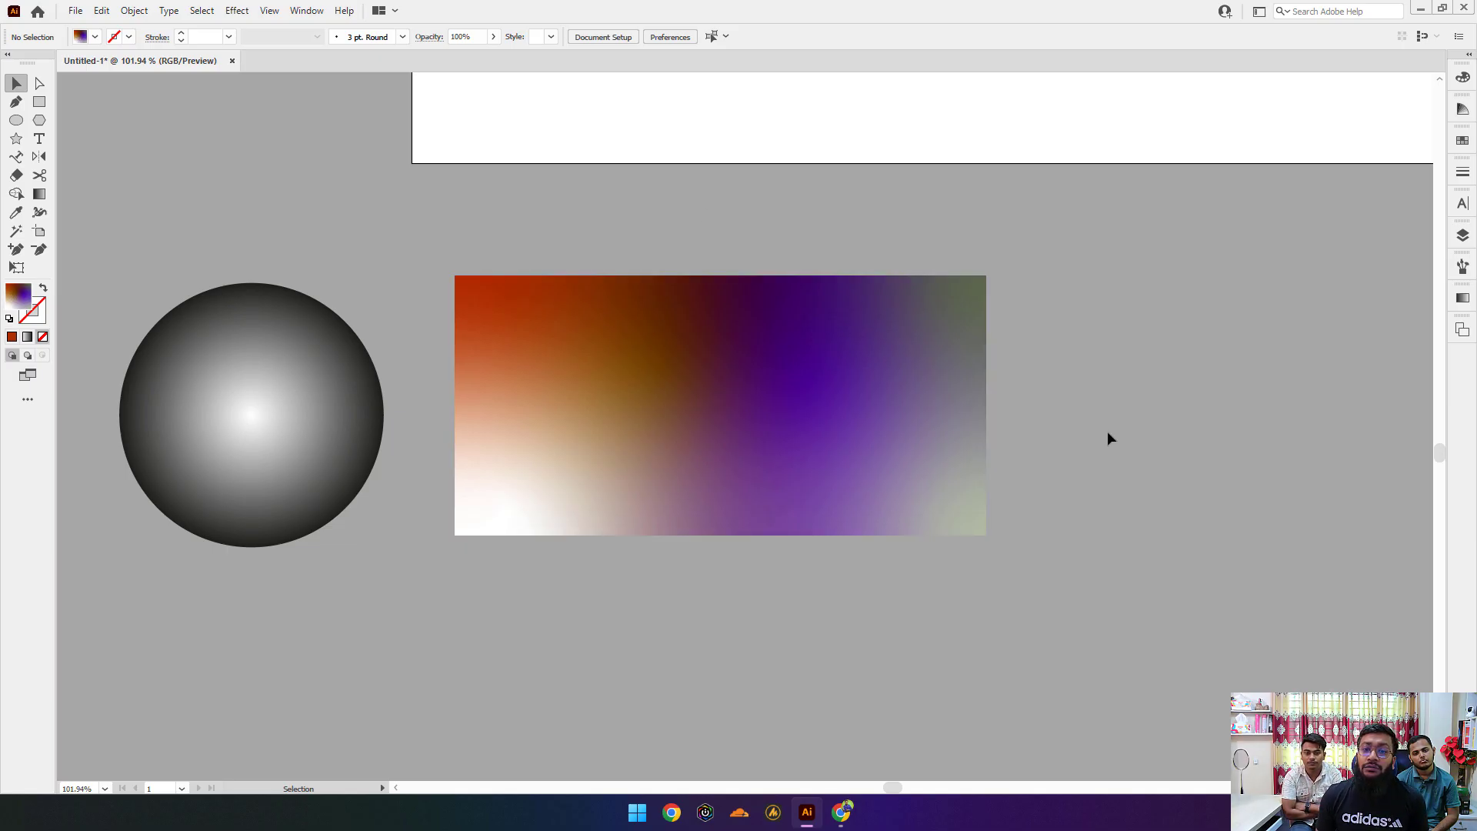
{"action": "left_click_drag", "start_coordinate": [956, 435], "coordinate": [877, 431]}
{"action": "left_click_drag", "start_coordinate": [853, 422], "coordinate": [609, 450]}
{"action": "left_click_drag", "start_coordinate": [426, 448], "coordinate": [470, 460]}
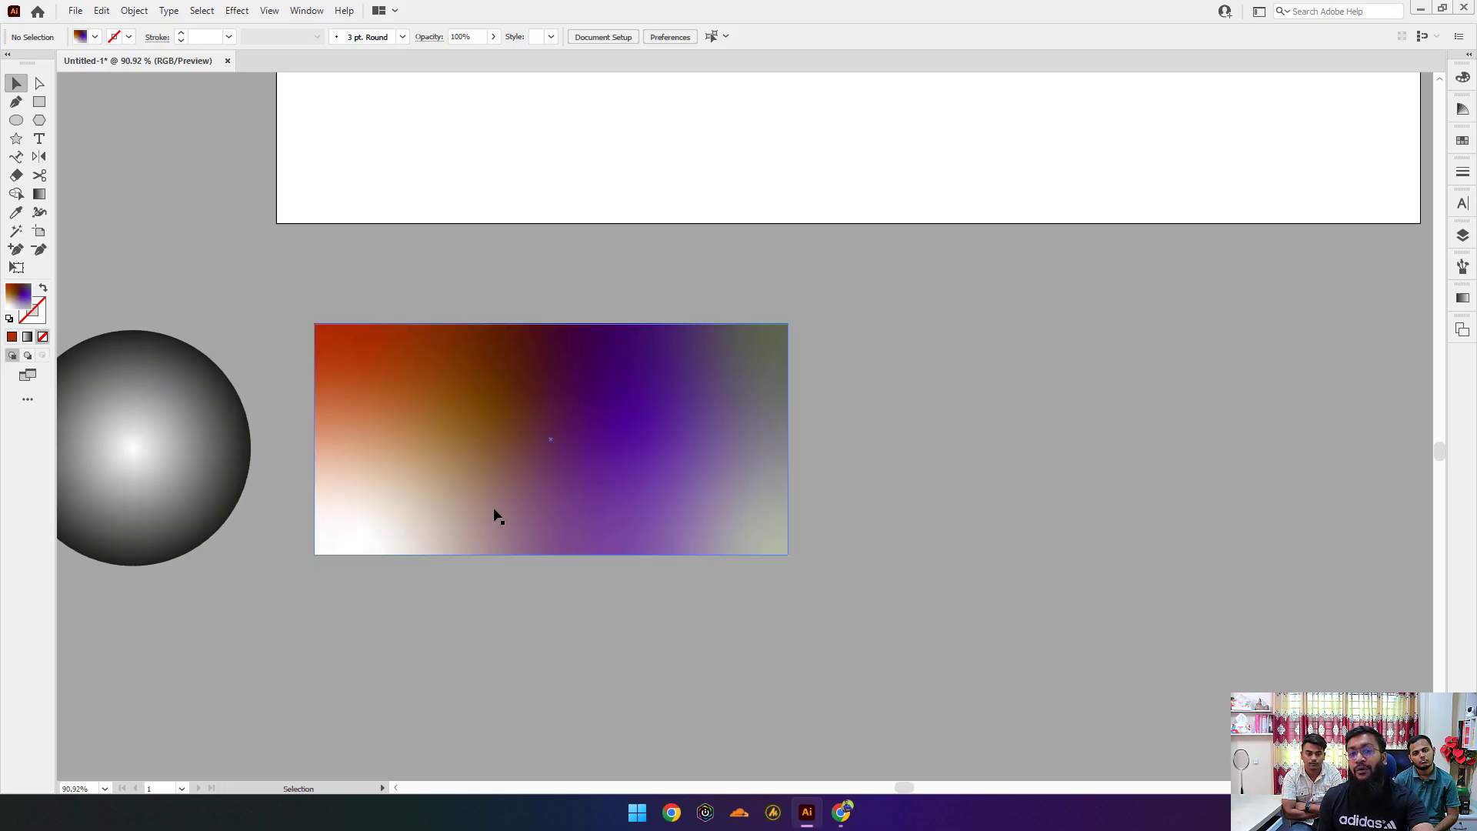
Step: Try the default linear gradient fill on the multicoloured freeform gradient rectangle
{"action": "left_click", "coordinate": [758, 446]}
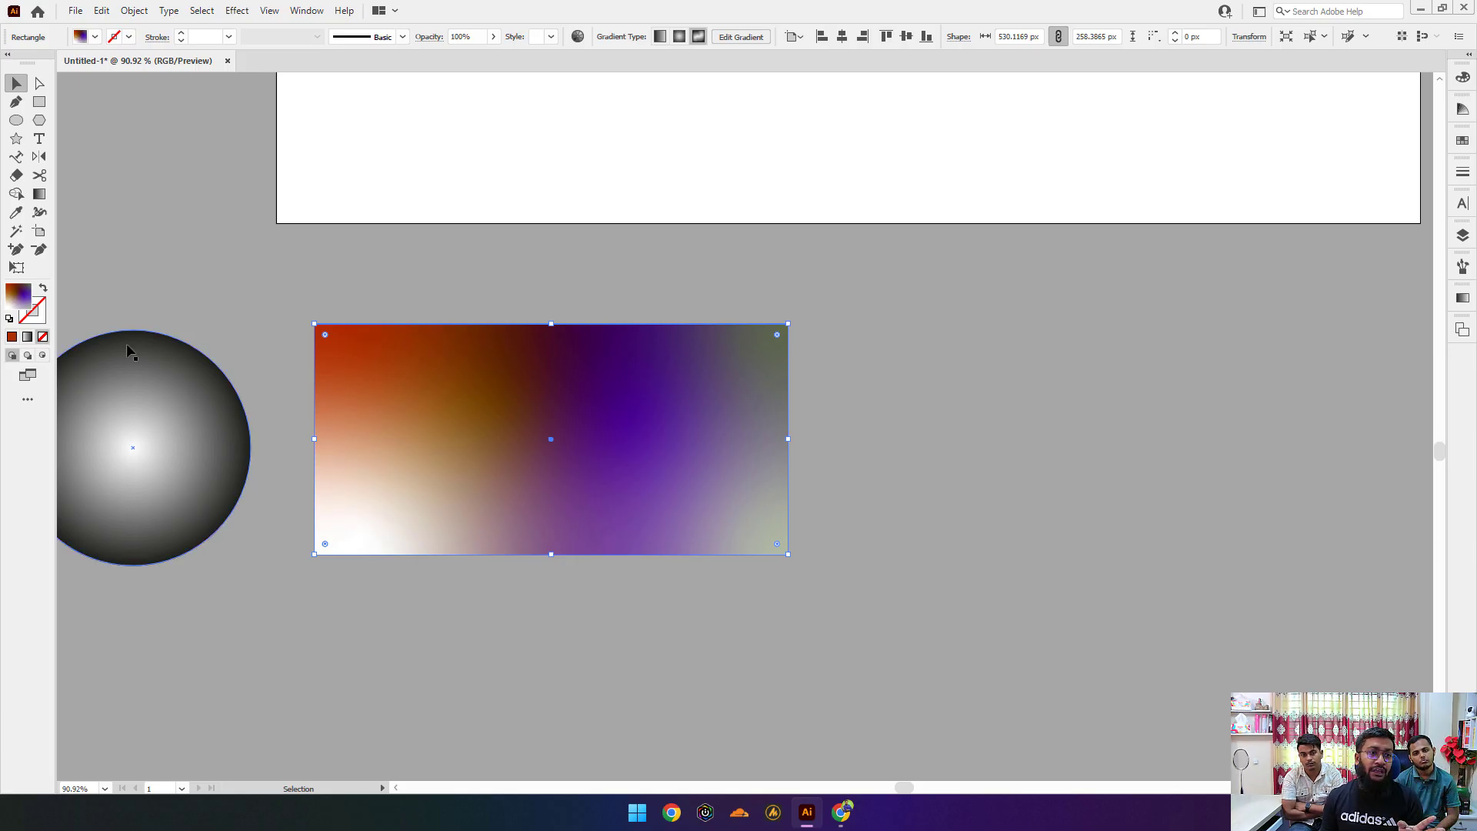
{"action": "left_click", "coordinate": [27, 336]}
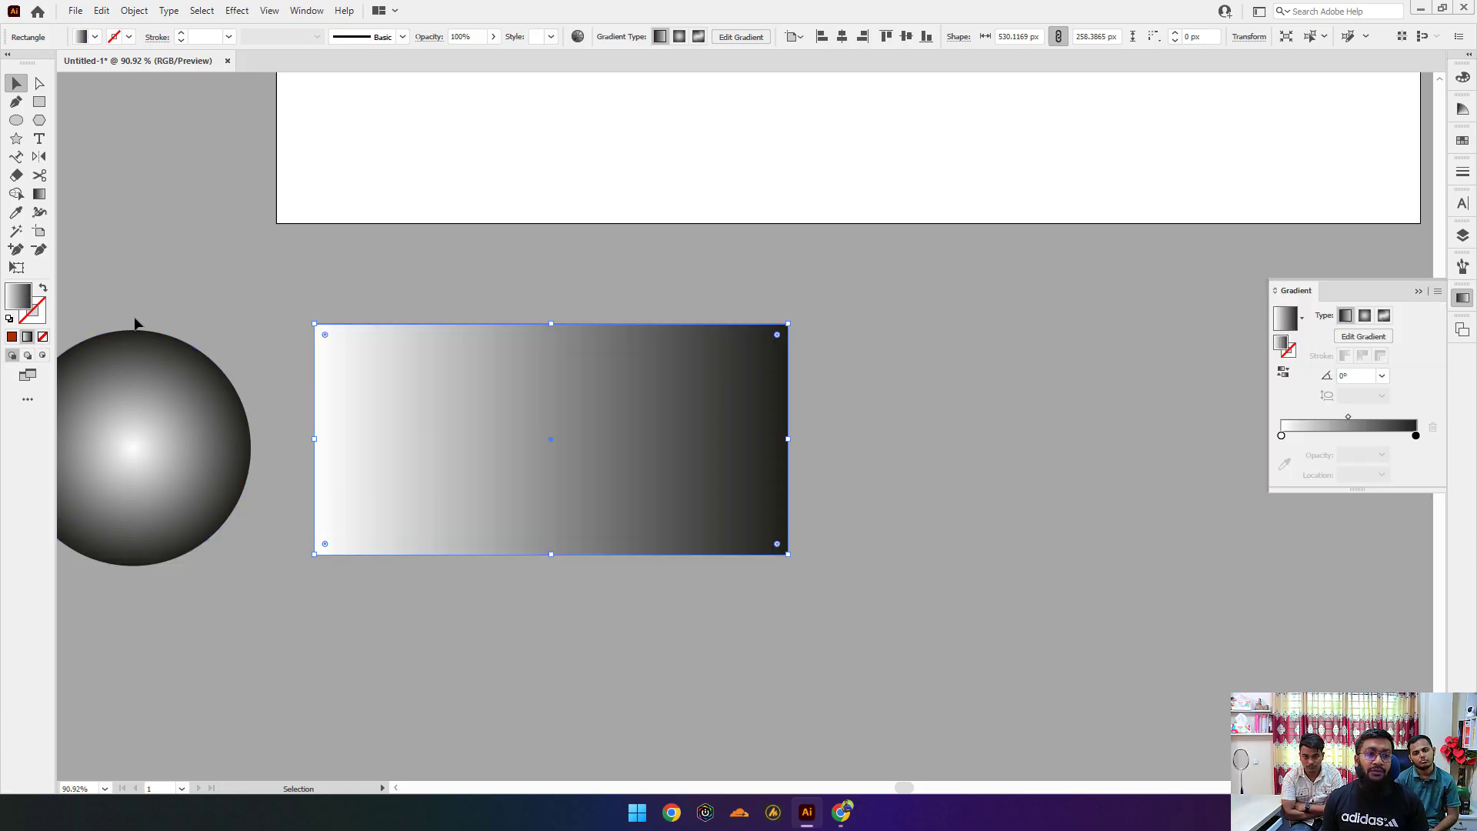
{"action": "key", "text": "ctrl+z"}
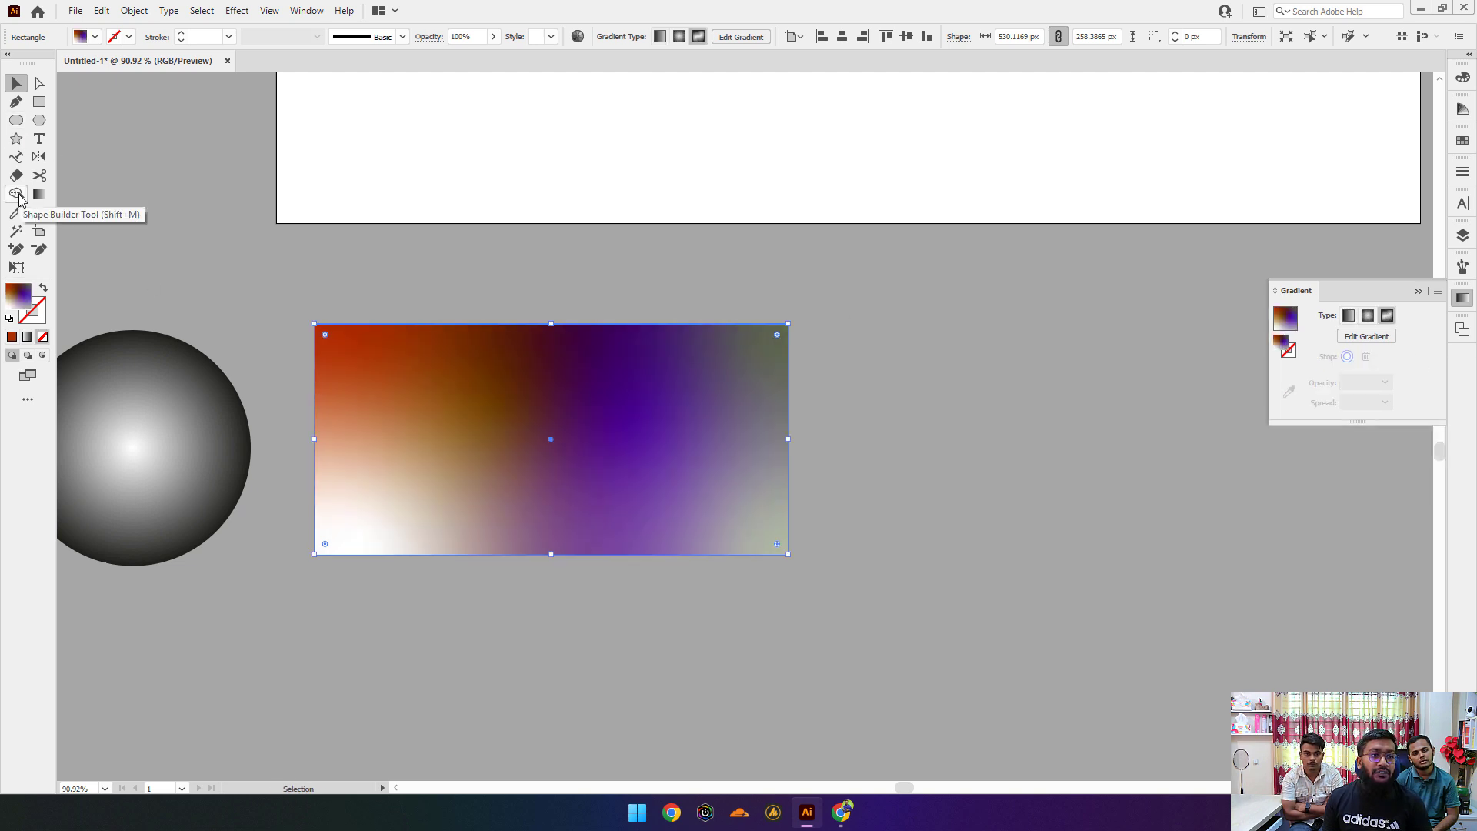
Step: Reposition the freeform gradient's stops, placing brown above and right of the centre and purple just below the centre
{"action": "left_click", "coordinate": [39, 194]}
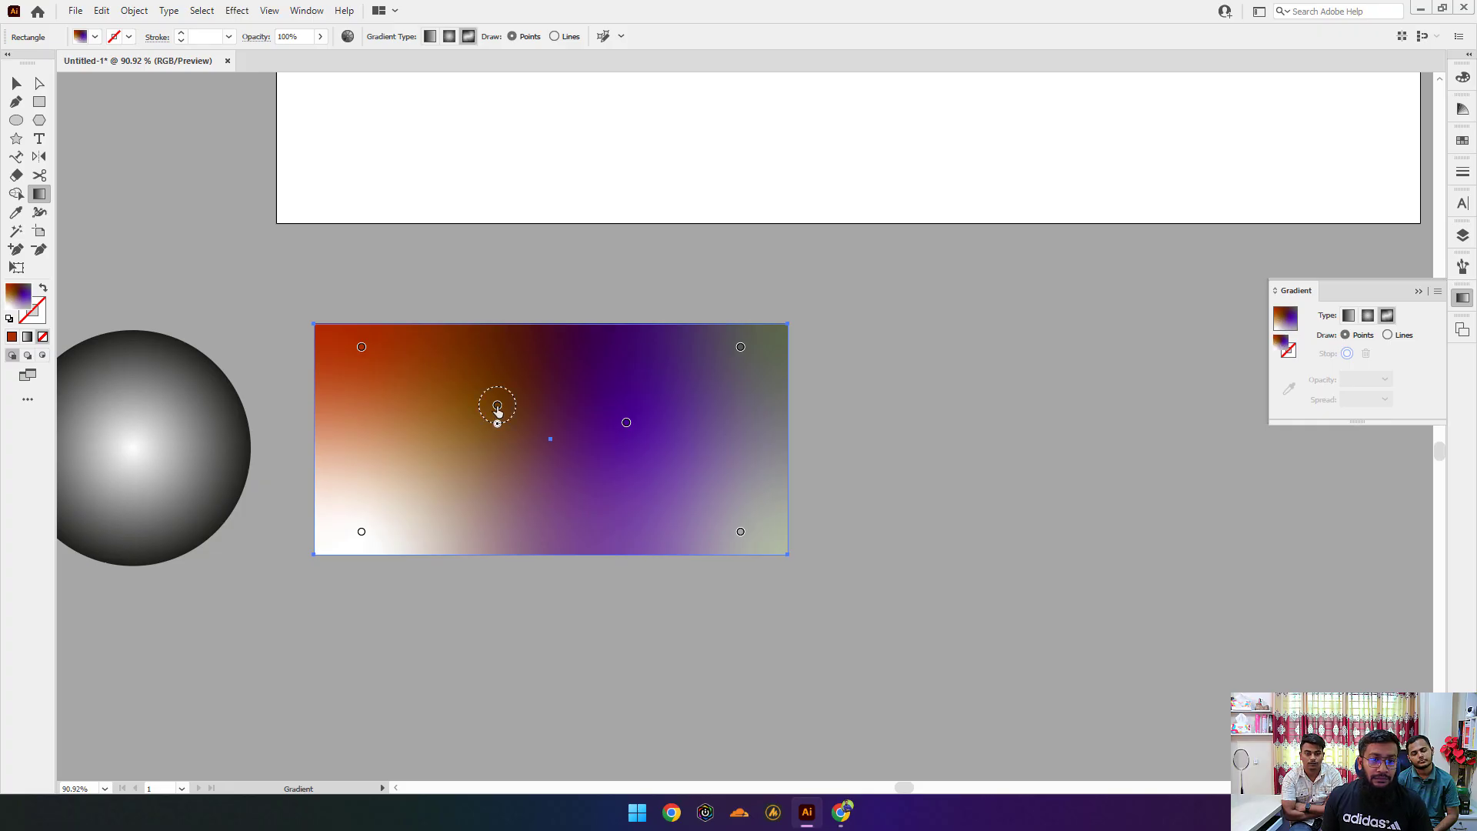
{"action": "left_click_drag", "start_coordinate": [497, 410], "coordinate": [422, 455]}
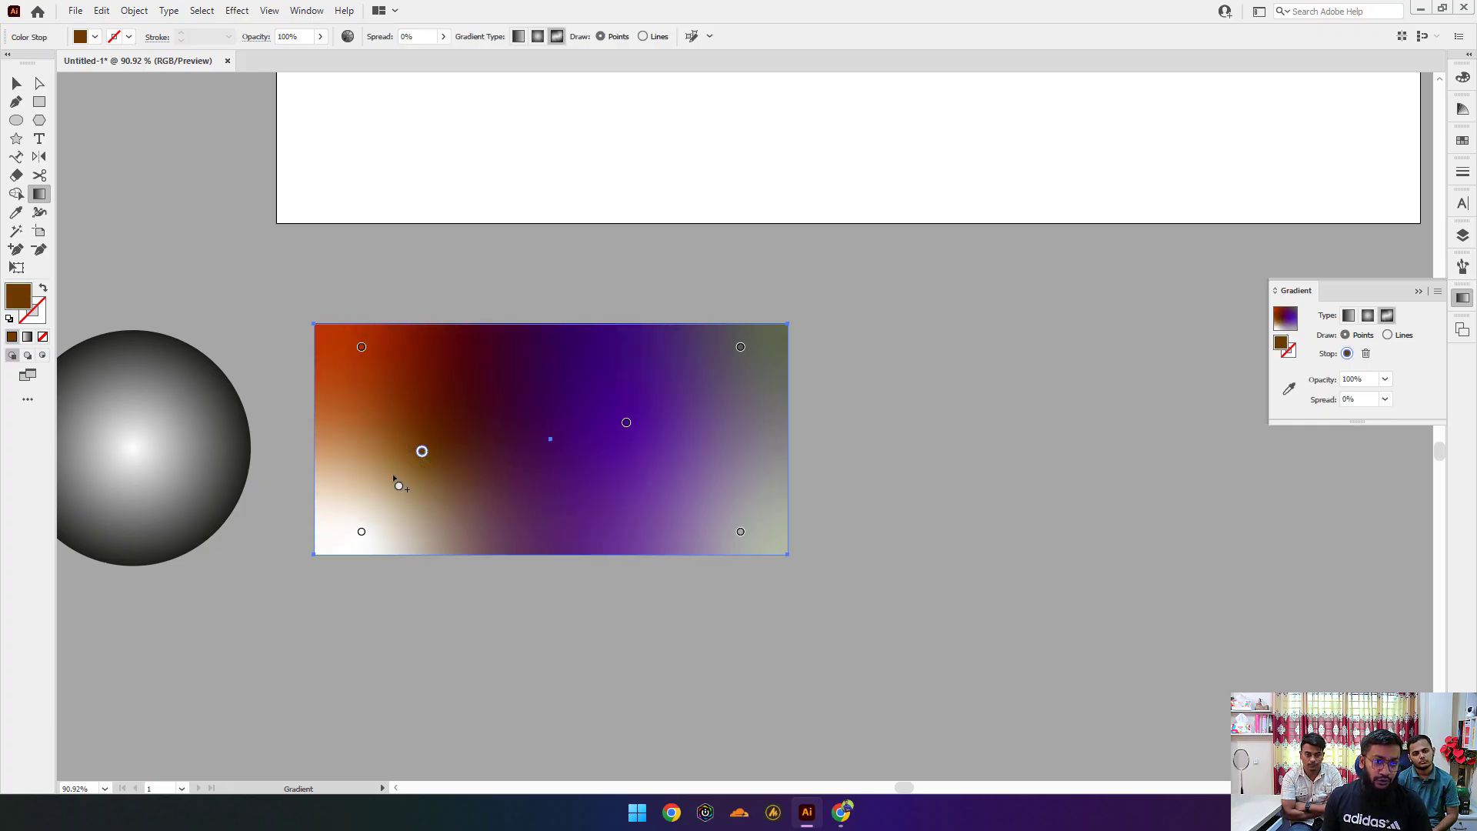
{"action": "mouse_move", "coordinate": [422, 448]}
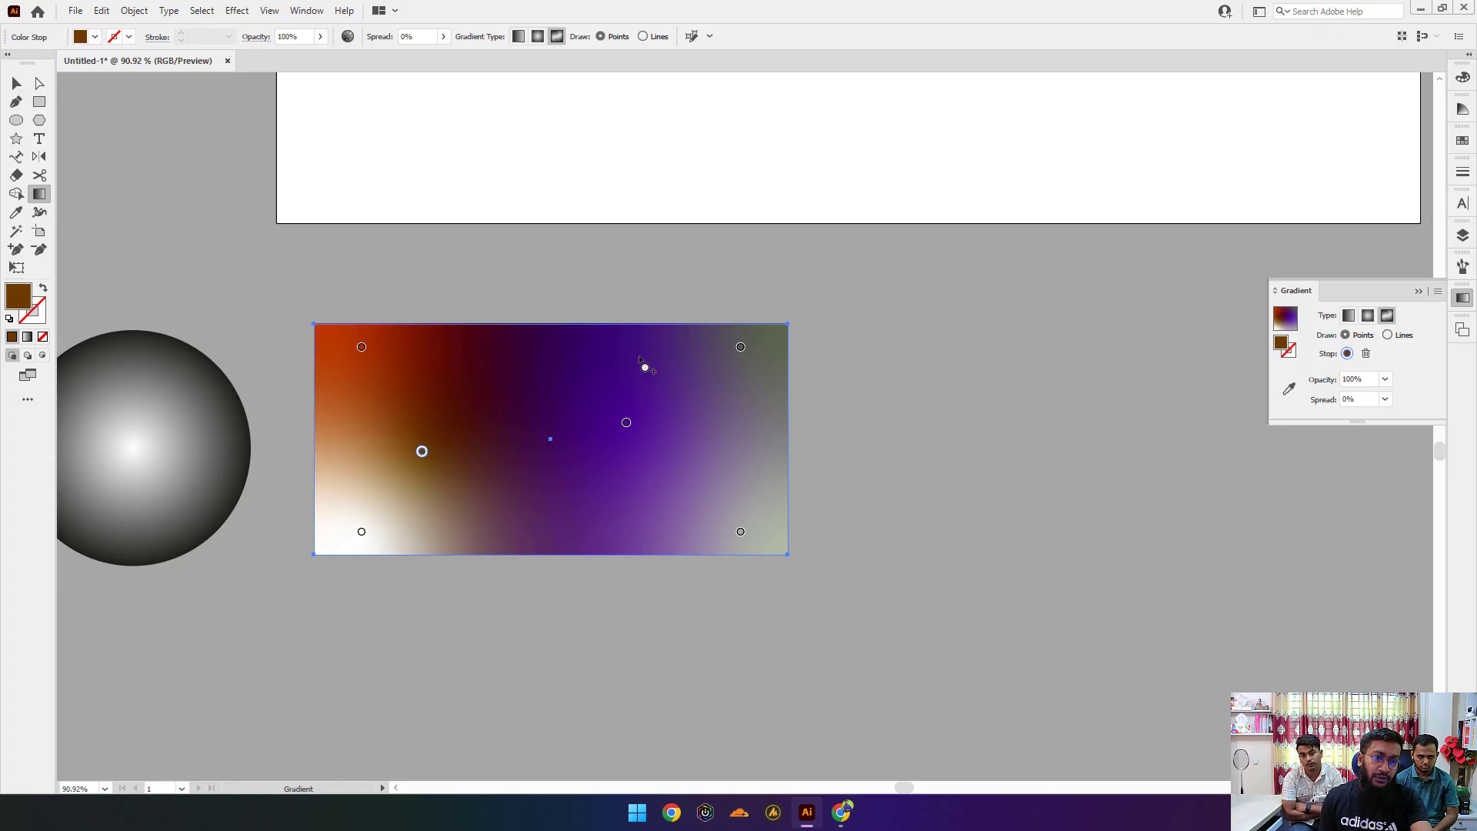
{"action": "left_click_drag", "start_coordinate": [423, 449], "coordinate": [553, 478]}
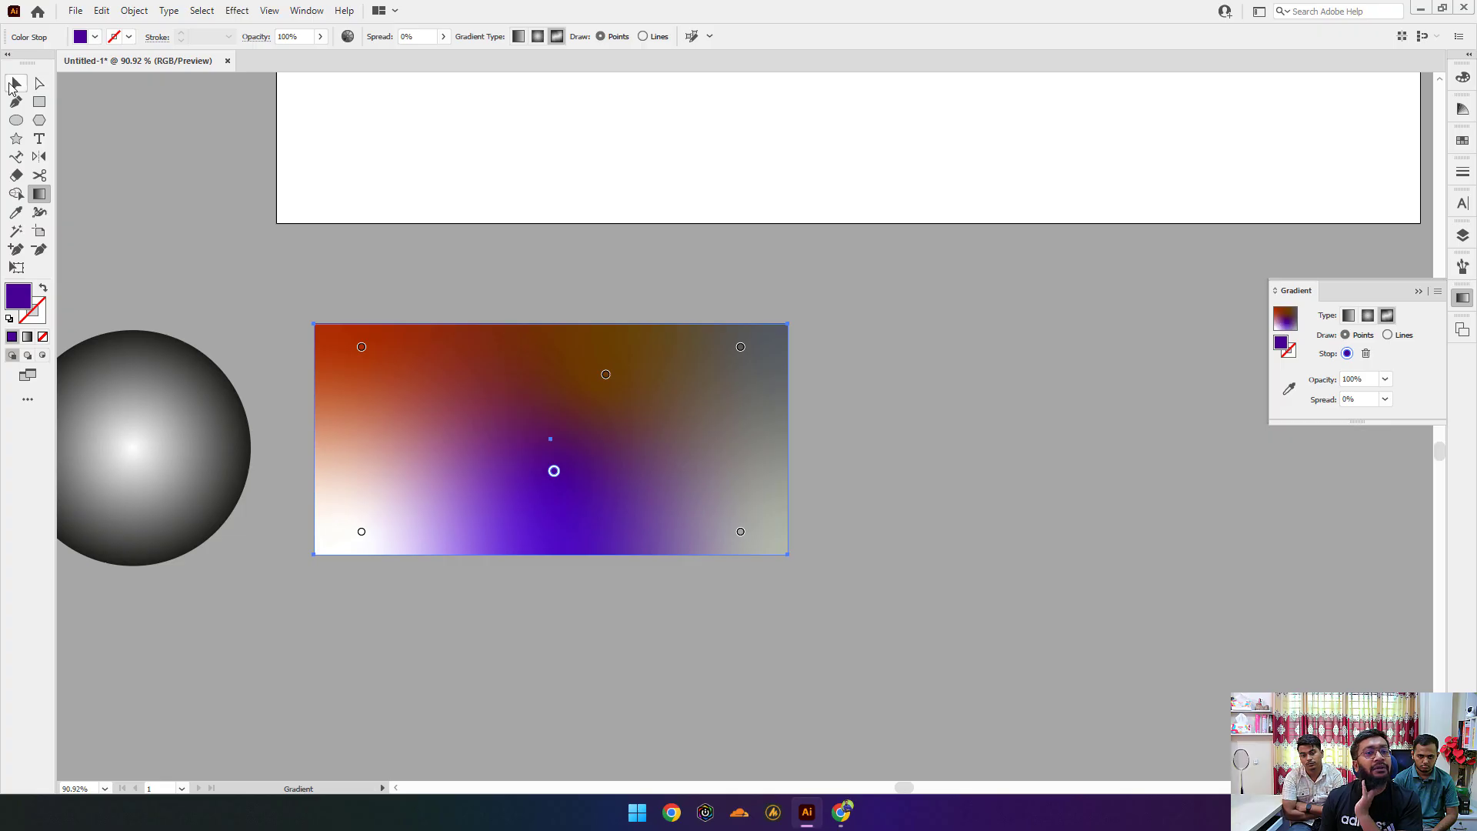
{"action": "left_click", "coordinate": [14, 85]}
{"action": "left_click", "coordinate": [905, 336]}
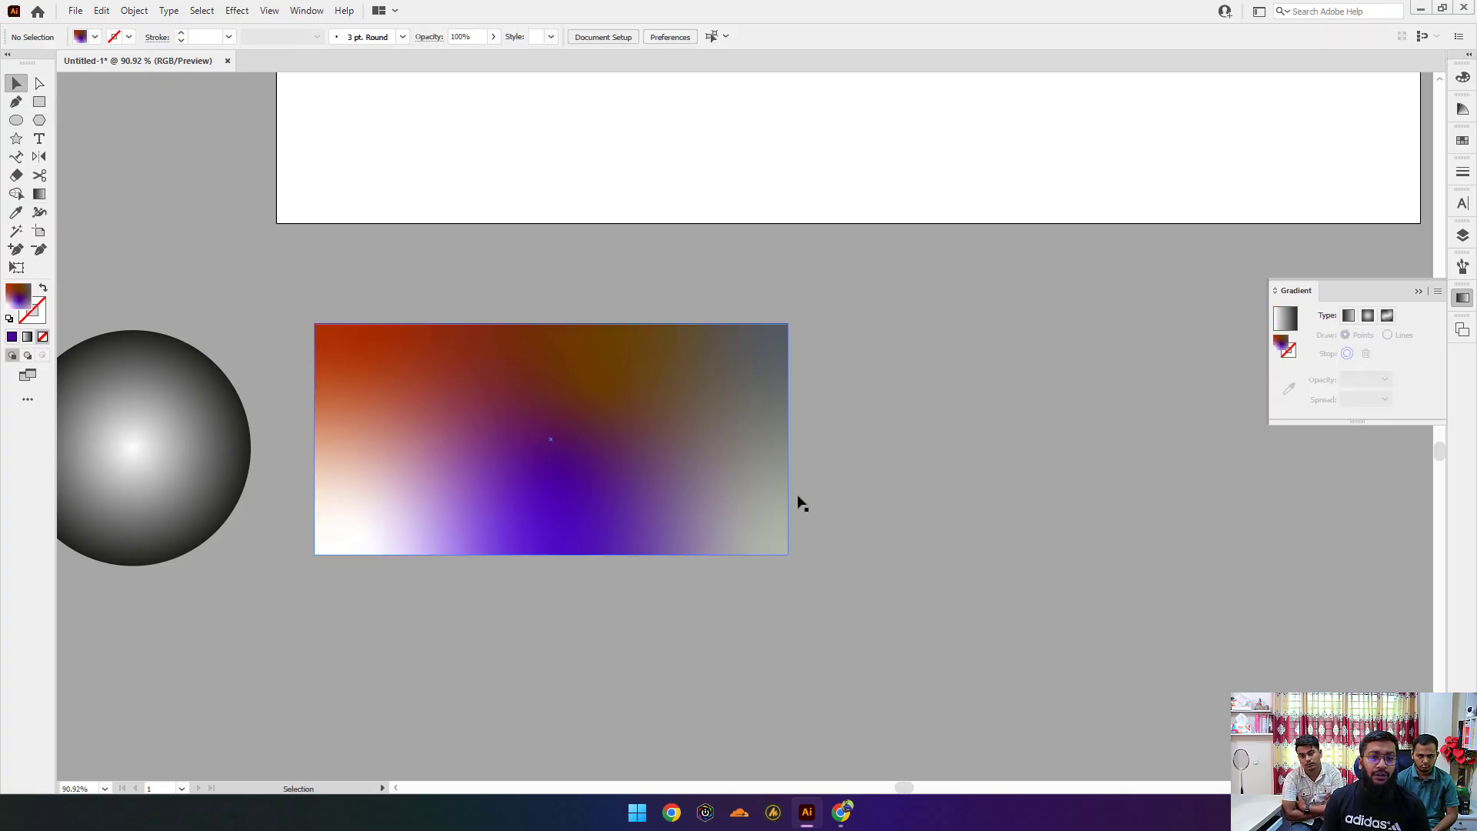
Step: Examine the linear, radial and freeform gradient shapes side by side, with the Gradient panel collapsed
{"action": "scroll", "coordinate": [801, 505], "scroll_direction": "down", "scroll_amount": 3}
{"action": "left_click_drag", "start_coordinate": [801, 504], "coordinate": [917, 465]}
{"action": "scroll", "coordinate": [615, 467], "scroll_direction": "up", "scroll_amount": 1}
{"action": "left_click_drag", "start_coordinate": [616, 467], "coordinate": [1227, 389]}
{"action": "left_click_drag", "start_coordinate": [745, 273], "coordinate": [923, 274]}
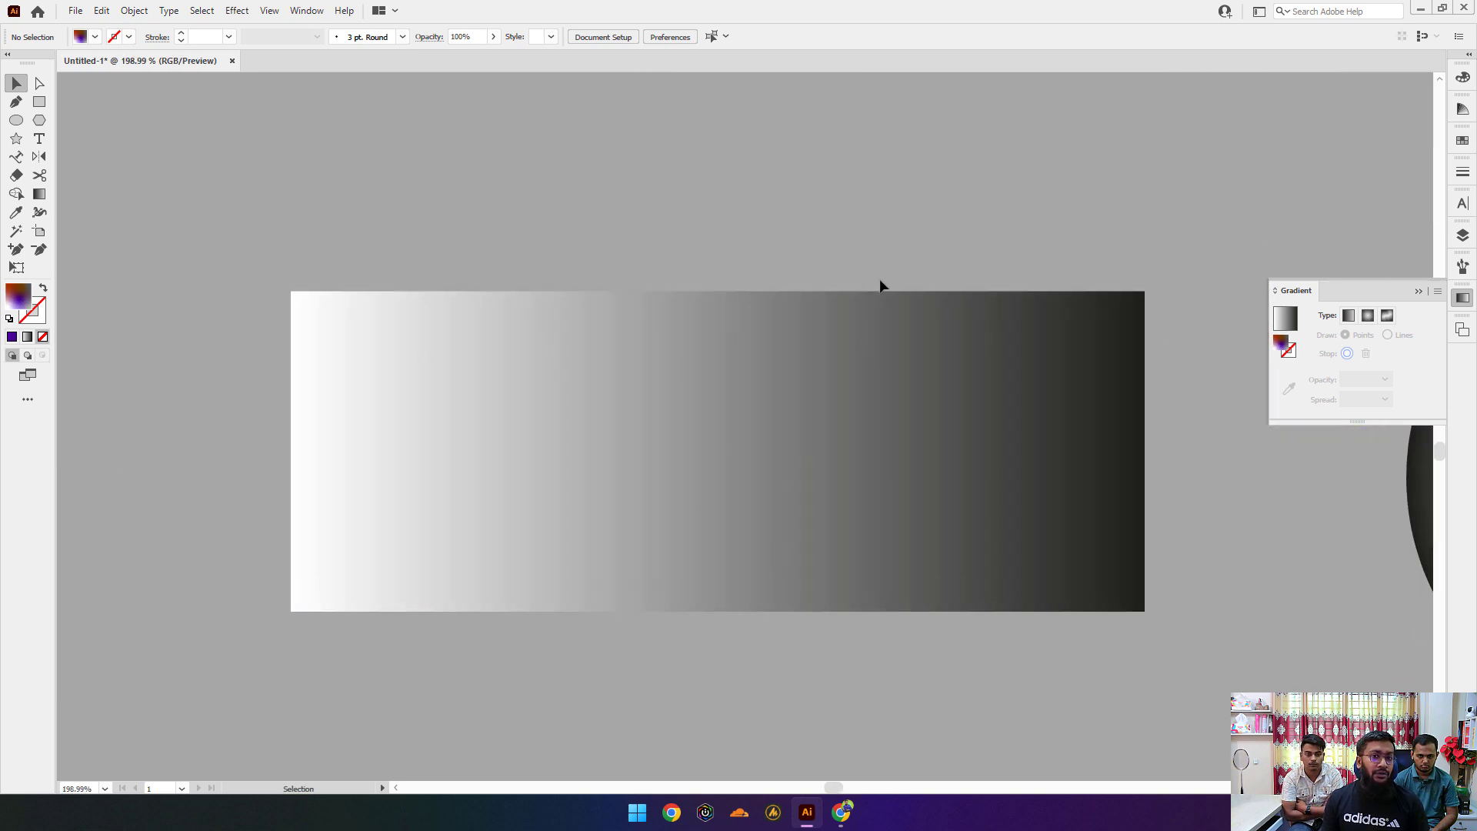
{"action": "left_click", "coordinate": [1417, 291]}
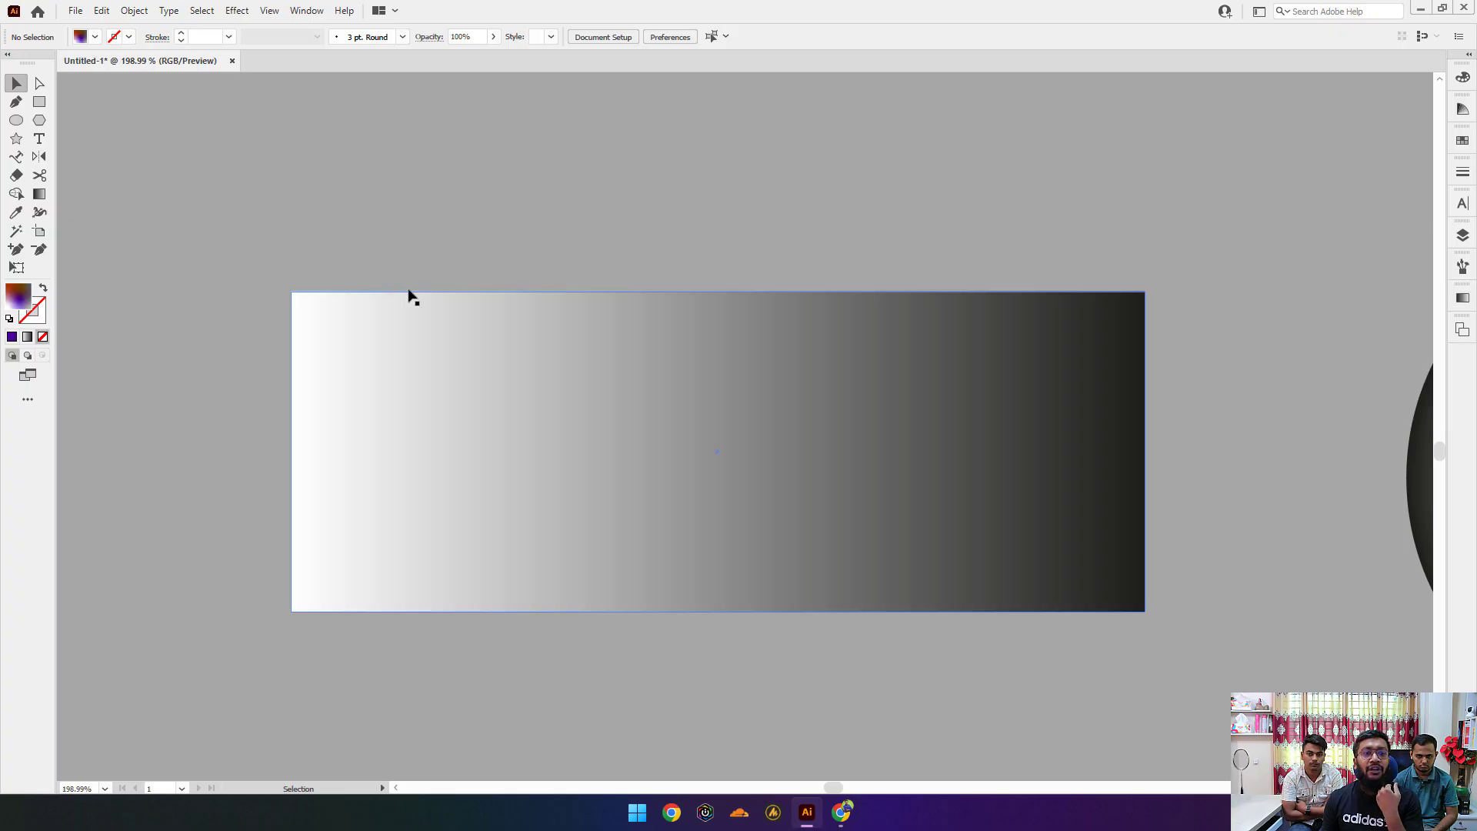
{"action": "left_click_drag", "start_coordinate": [790, 498], "coordinate": [608, 496]}
{"action": "left_click_drag", "start_coordinate": [964, 539], "coordinate": [623, 491]}
{"action": "left_click_drag", "start_coordinate": [392, 423], "coordinate": [390, 454]}
{"action": "scroll", "coordinate": [390, 454], "scroll_direction": "up", "scroll_amount": 2}
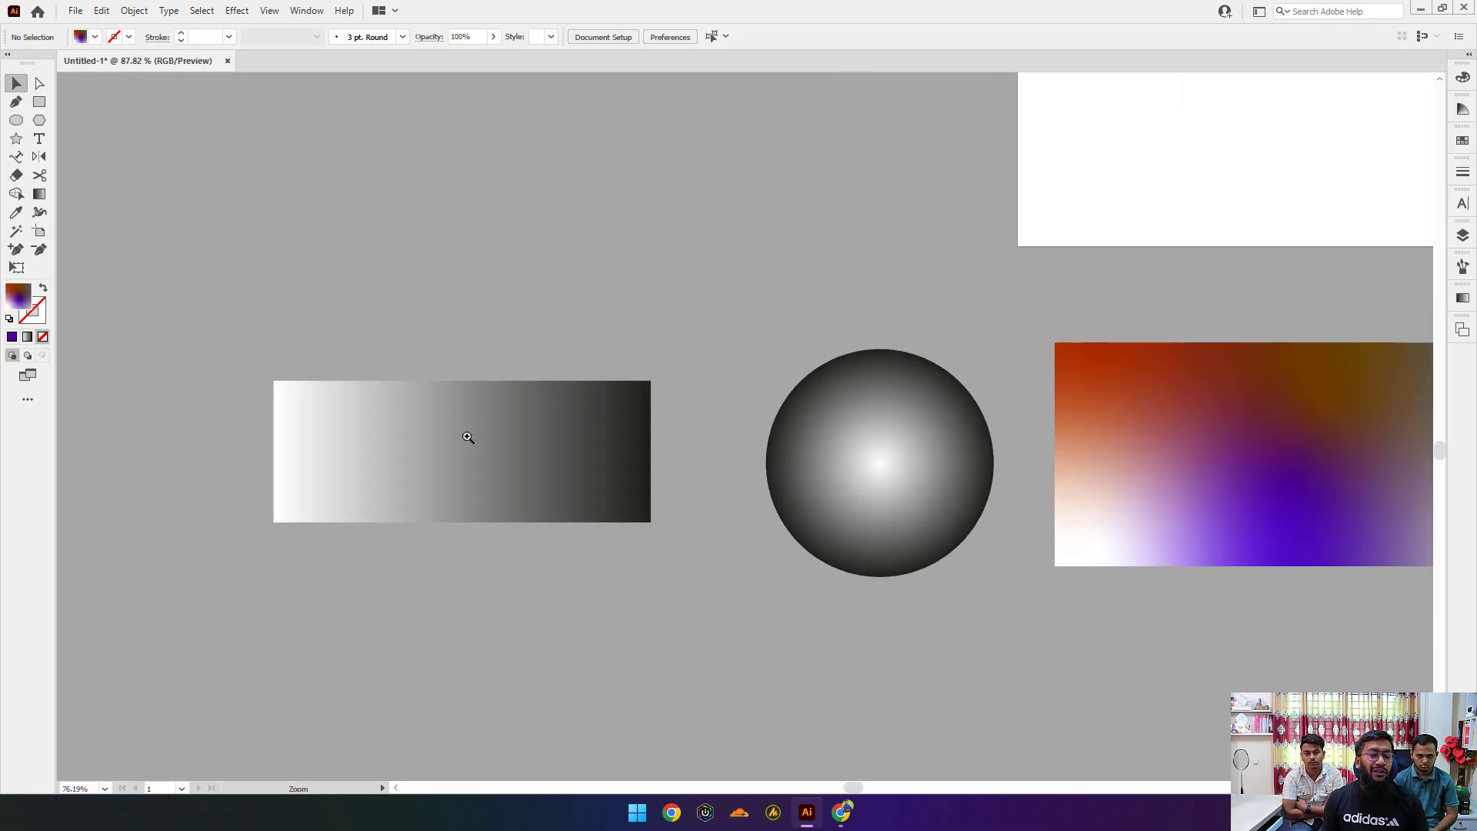
{"action": "left_click", "coordinate": [846, 500]}
{"action": "left_click", "coordinate": [718, 499]}
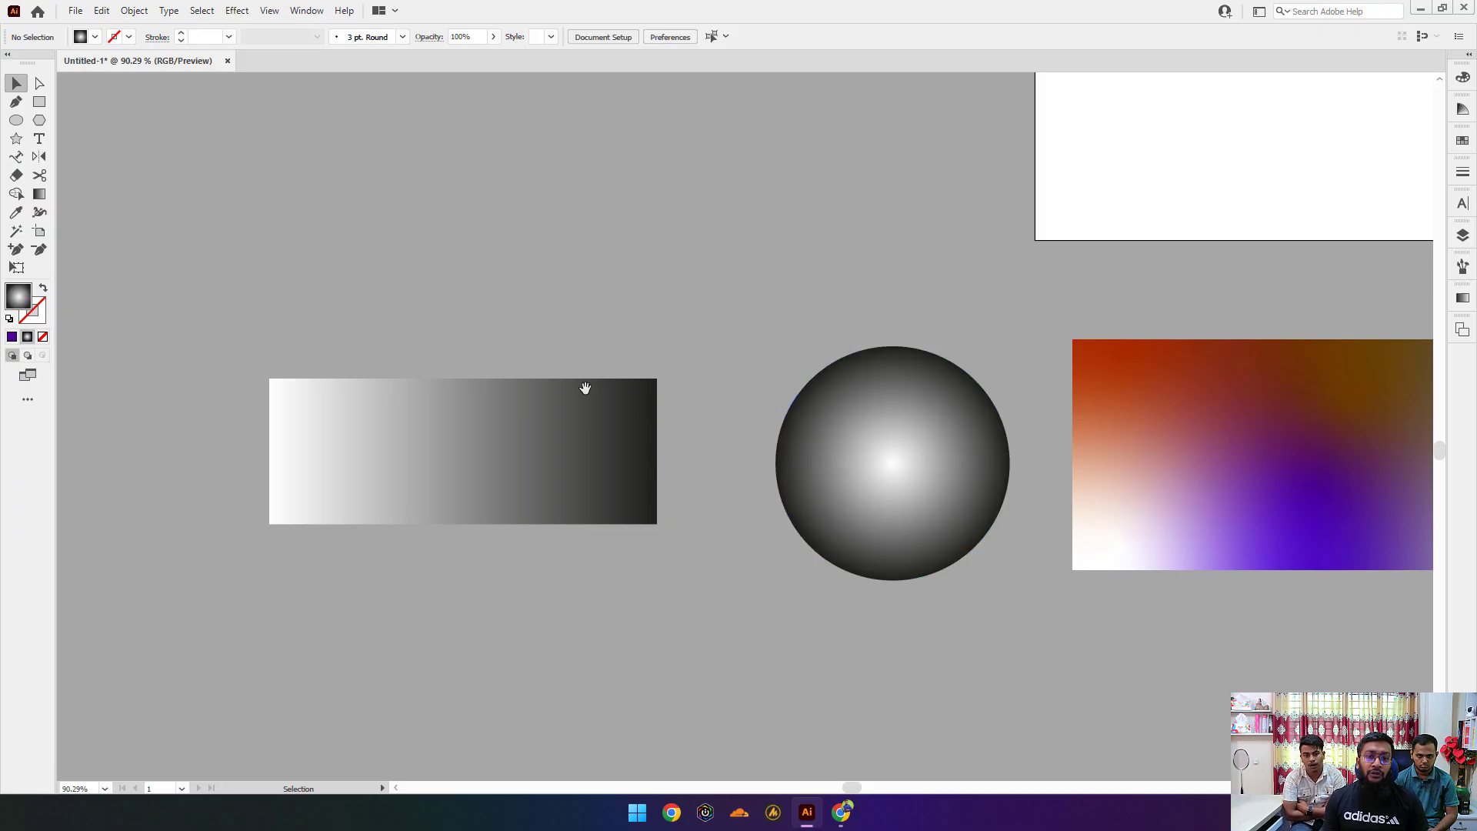
{"action": "scroll", "coordinate": [583, 385], "scroll_direction": "down", "scroll_amount": 2}
{"action": "scroll", "coordinate": [636, 511], "scroll_direction": "up", "scroll_amount": 1}
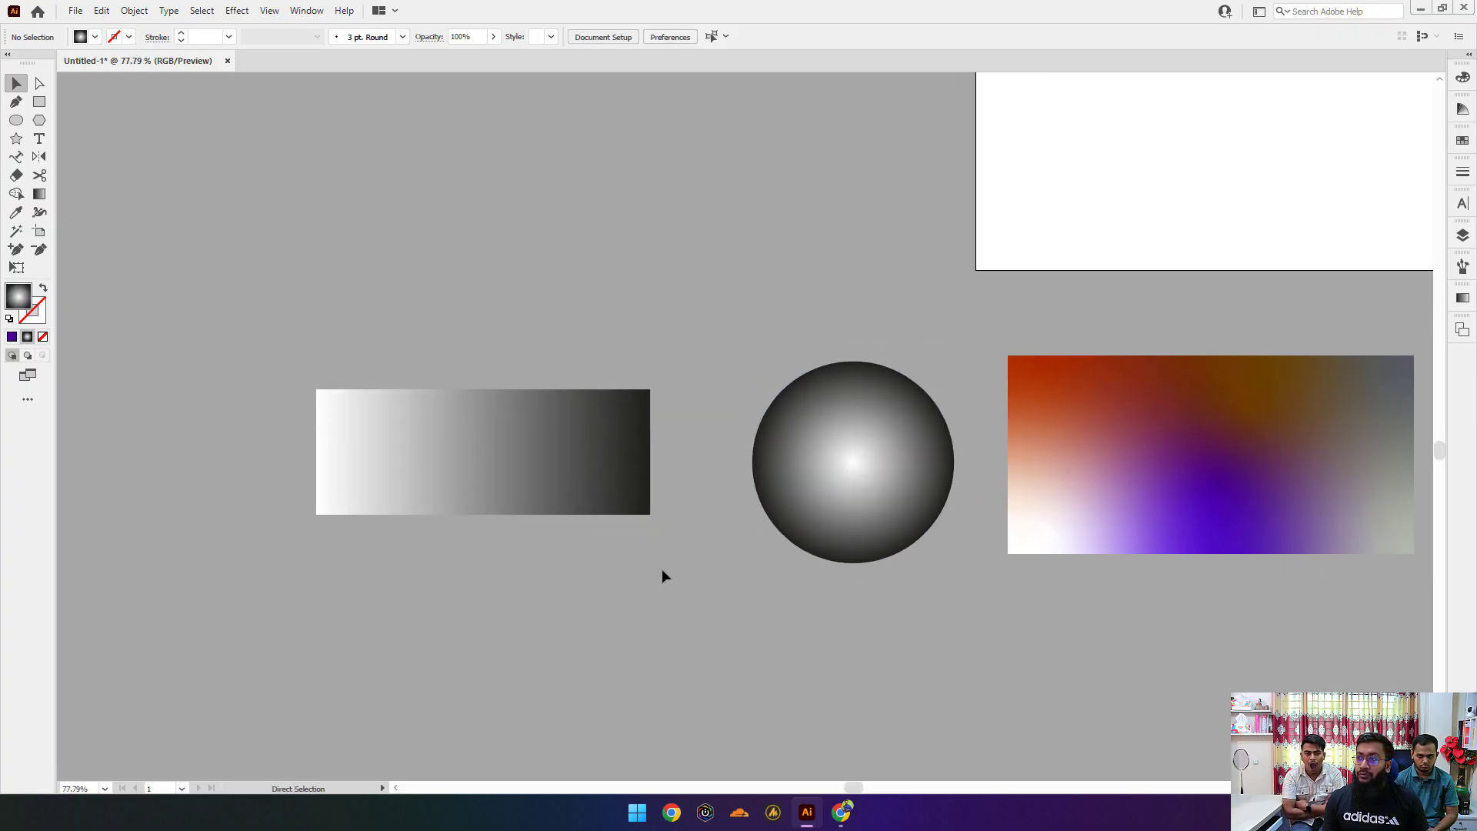
Step: Switch to Chrome to find and copy a vector gradient colour set image
{"action": "left_click", "coordinate": [672, 811]}
{"action": "left_click", "coordinate": [479, 341]}
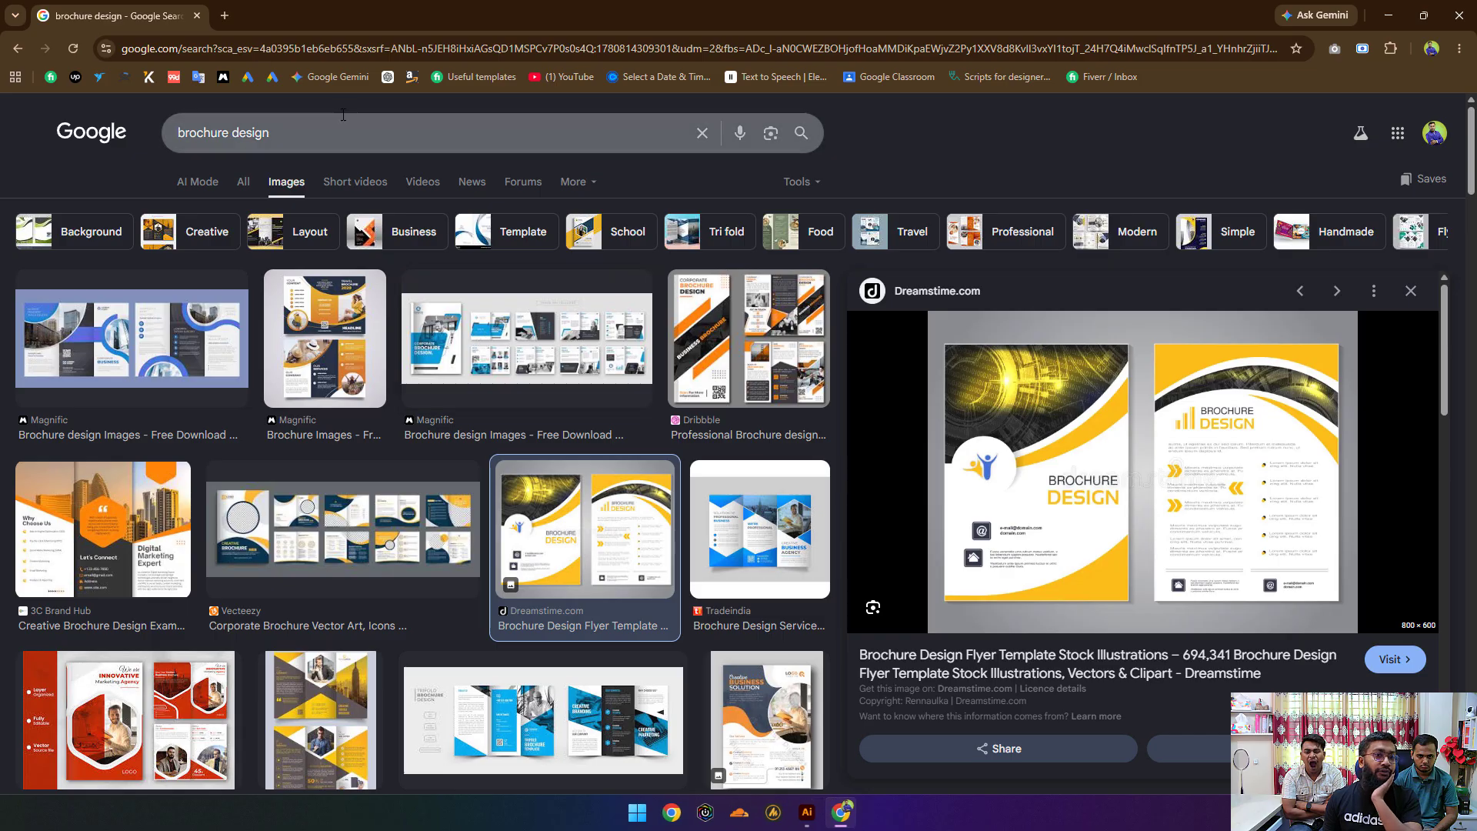
{"action": "left_click_drag", "start_coordinate": [341, 15], "coordinate": [2, 500]}
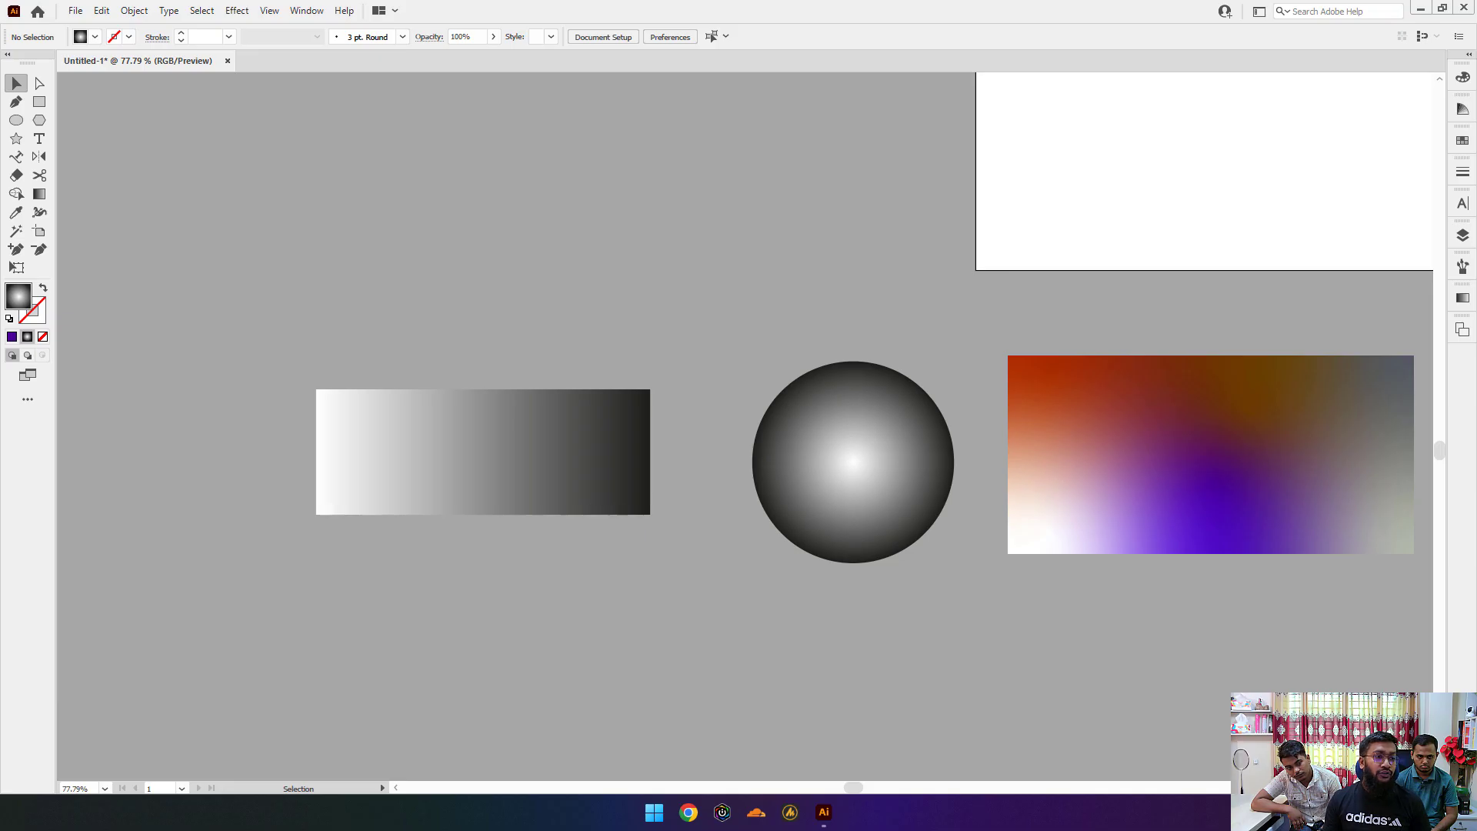
Step: Paste the copied gradient colour set image and place it below the linear gradient rectangle
{"action": "key", "text": "ctrl+v"}
{"action": "left_click_drag", "start_coordinate": [729, 376], "coordinate": [518, 191]}
{"action": "left_click_drag", "start_coordinate": [647, 258], "coordinate": [553, 350]}
{"action": "left_click_drag", "start_coordinate": [542, 351], "coordinate": [498, 641]}
{"action": "left_click_drag", "start_coordinate": [564, 587], "coordinate": [427, 495]}
Step: Scatter six duplicates of the freeform gradient rectangle to the right of and below the original
{"action": "left_click", "coordinate": [801, 465]}
{"action": "left_click_drag", "start_coordinate": [926, 262], "coordinate": [869, 284]}
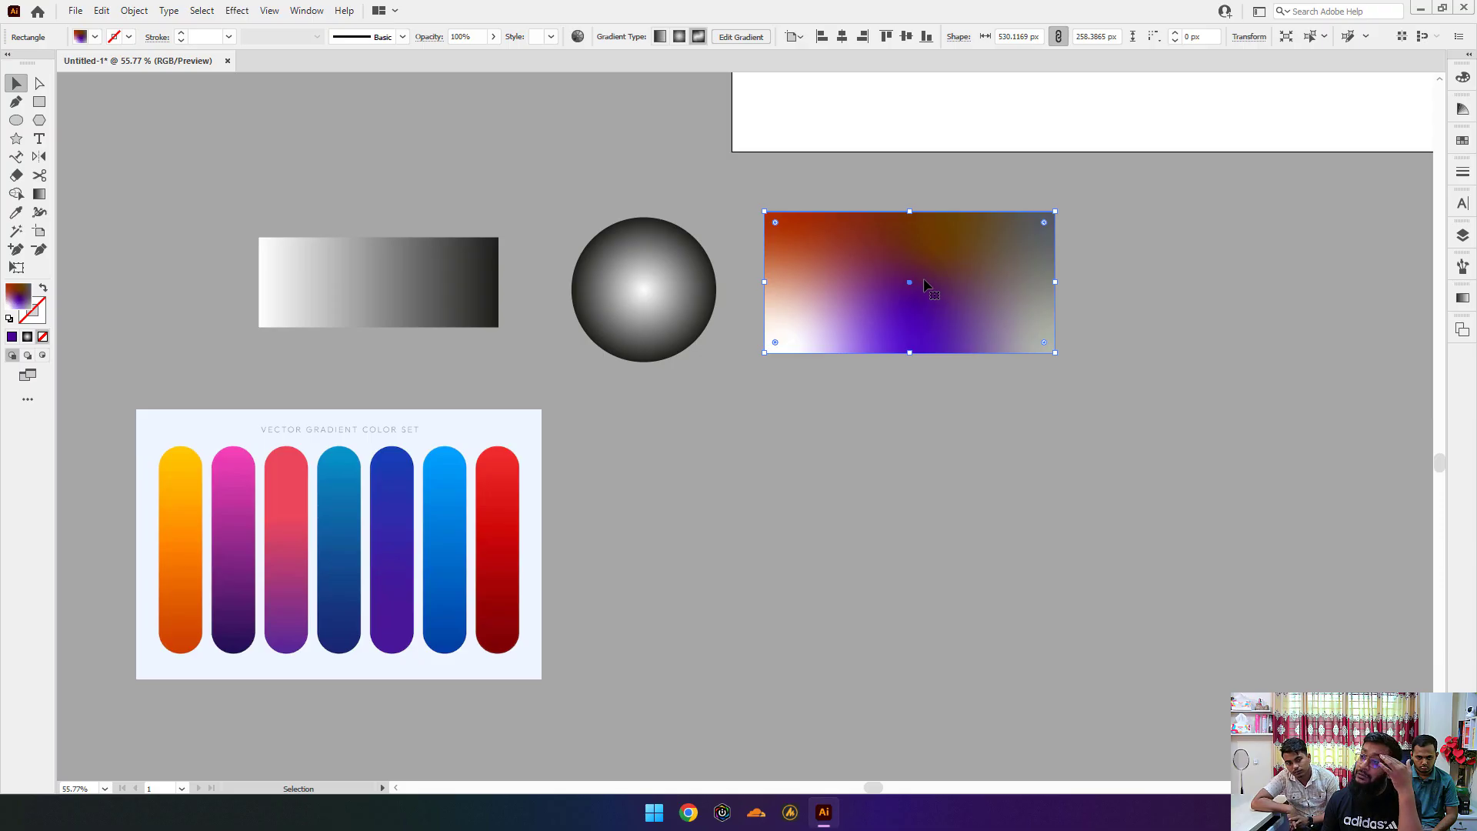
{"action": "left_click_drag", "start_coordinate": [873, 277], "coordinate": [1140, 364]}
{"action": "key", "text": "space"}
{"action": "left_click_drag", "start_coordinate": [979, 385], "coordinate": [430, 439]}
{"action": "left_click_drag", "start_coordinate": [618, 376], "coordinate": [766, 356]}
{"action": "left_click_drag", "start_coordinate": [767, 356], "coordinate": [849, 339]}
{"action": "left_click_drag", "start_coordinate": [848, 339], "coordinate": [1139, 254]}
{"action": "left_click_drag", "start_coordinate": [983, 311], "coordinate": [1024, 403]}
{"action": "left_click", "coordinate": [1110, 486]}
{"action": "left_click_drag", "start_coordinate": [761, 479], "coordinate": [884, 390]}
{"action": "left_click_drag", "start_coordinate": [919, 462], "coordinate": [462, 430]}
Step: Draw a circle about 308 px across, above and left of the linear gradient rectangle
{"action": "left_click_drag", "start_coordinate": [223, 203], "coordinate": [306, 228]}
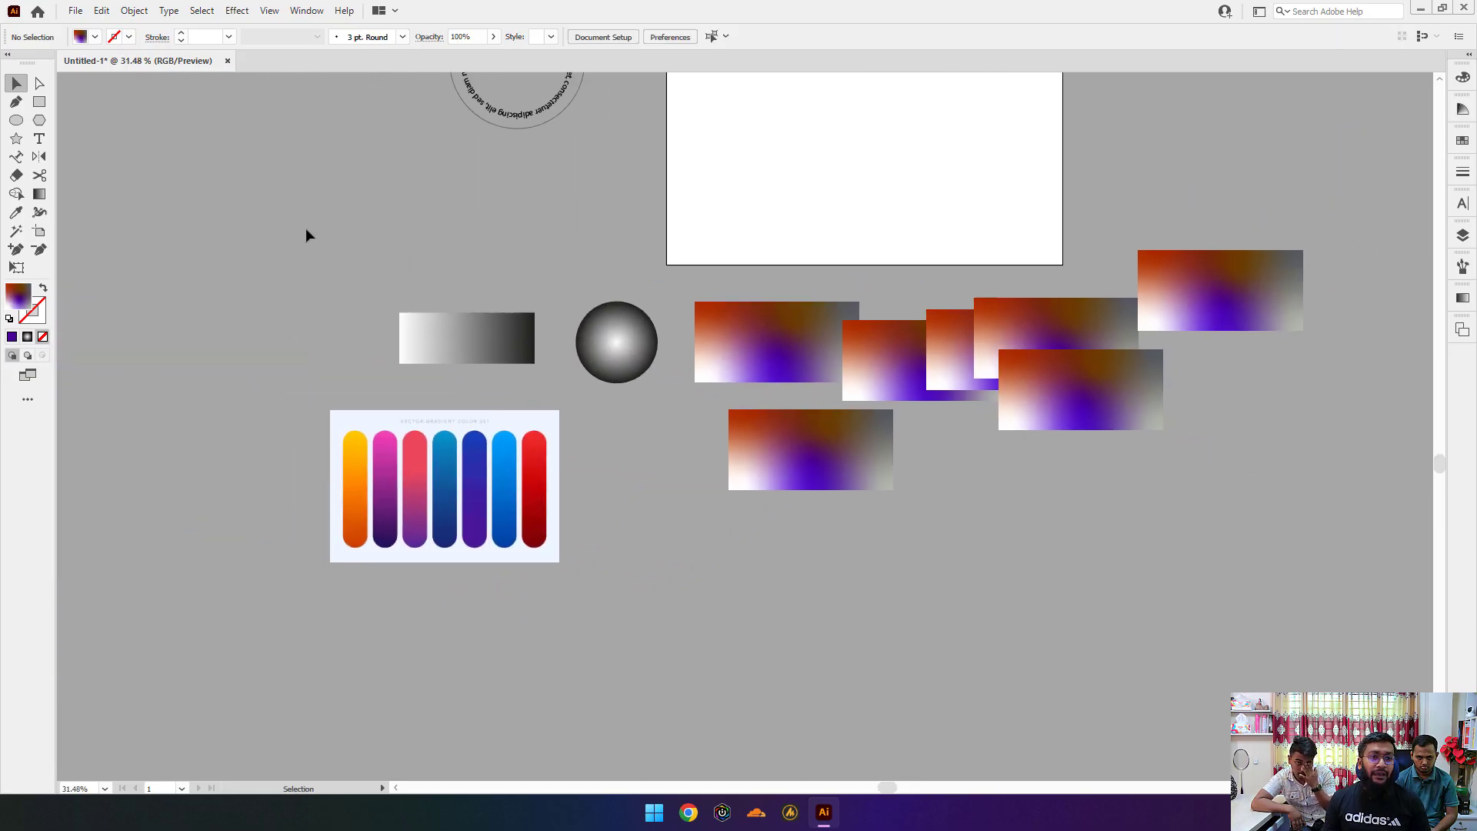
{"action": "left_click", "coordinate": [16, 120]}
{"action": "mouse_move", "coordinate": [237, 196]}
{"action": "left_mouse_down"}
{"action": "mouse_move", "coordinate": [285, 243]}
{"action": "mouse_move", "coordinate": [290, 274]}
{"action": "left_mouse_up"}
{"action": "left_click", "coordinate": [21, 90]}
Step: Apply the linear gradient rectangle's fill to the new circle with the Eyedropper
{"action": "left_click", "coordinate": [16, 212]}
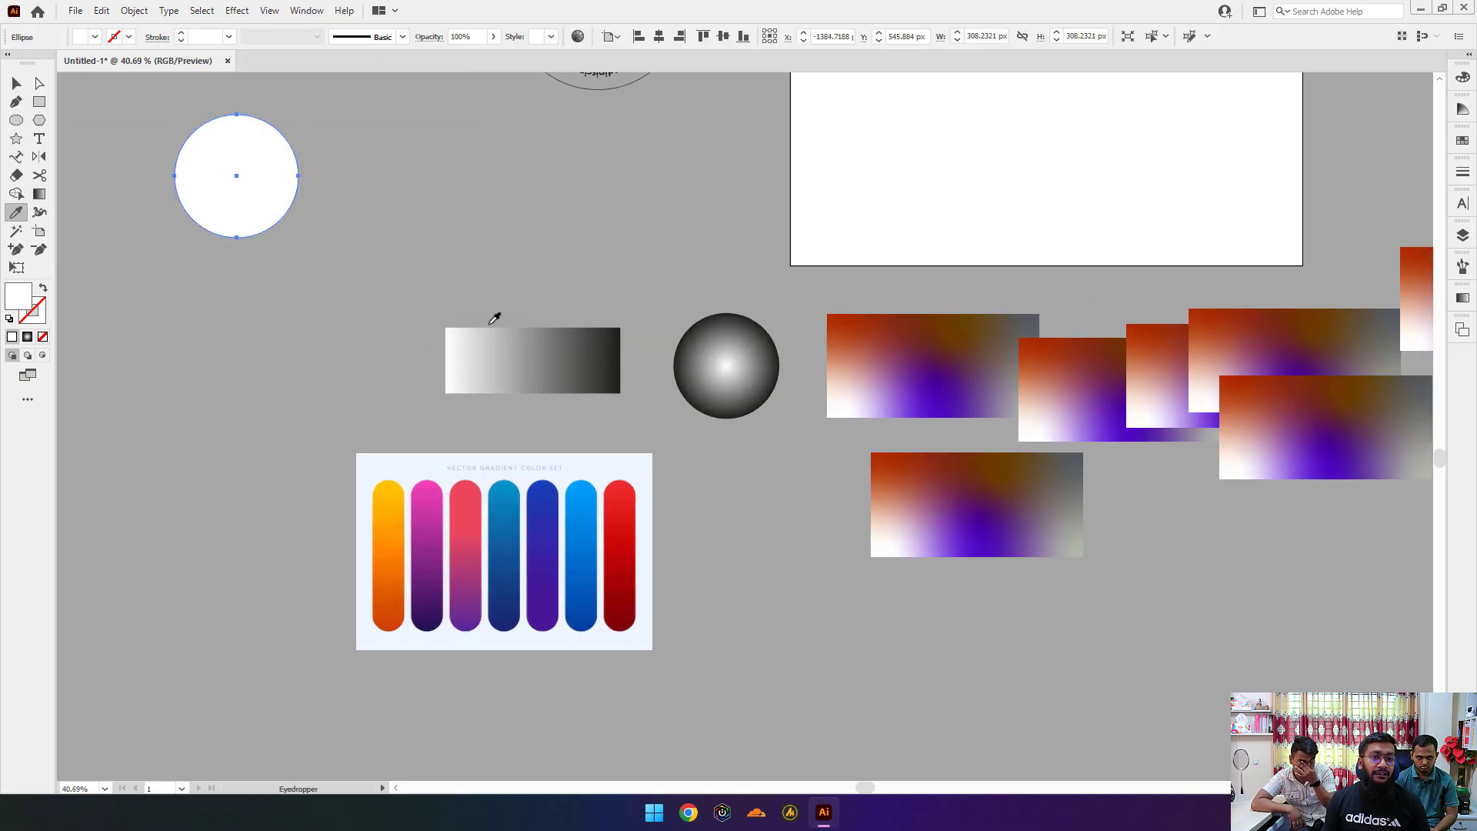
{"action": "left_click", "coordinate": [490, 343]}
{"action": "left_click", "coordinate": [17, 83]}
{"action": "left_click", "coordinate": [300, 225]}
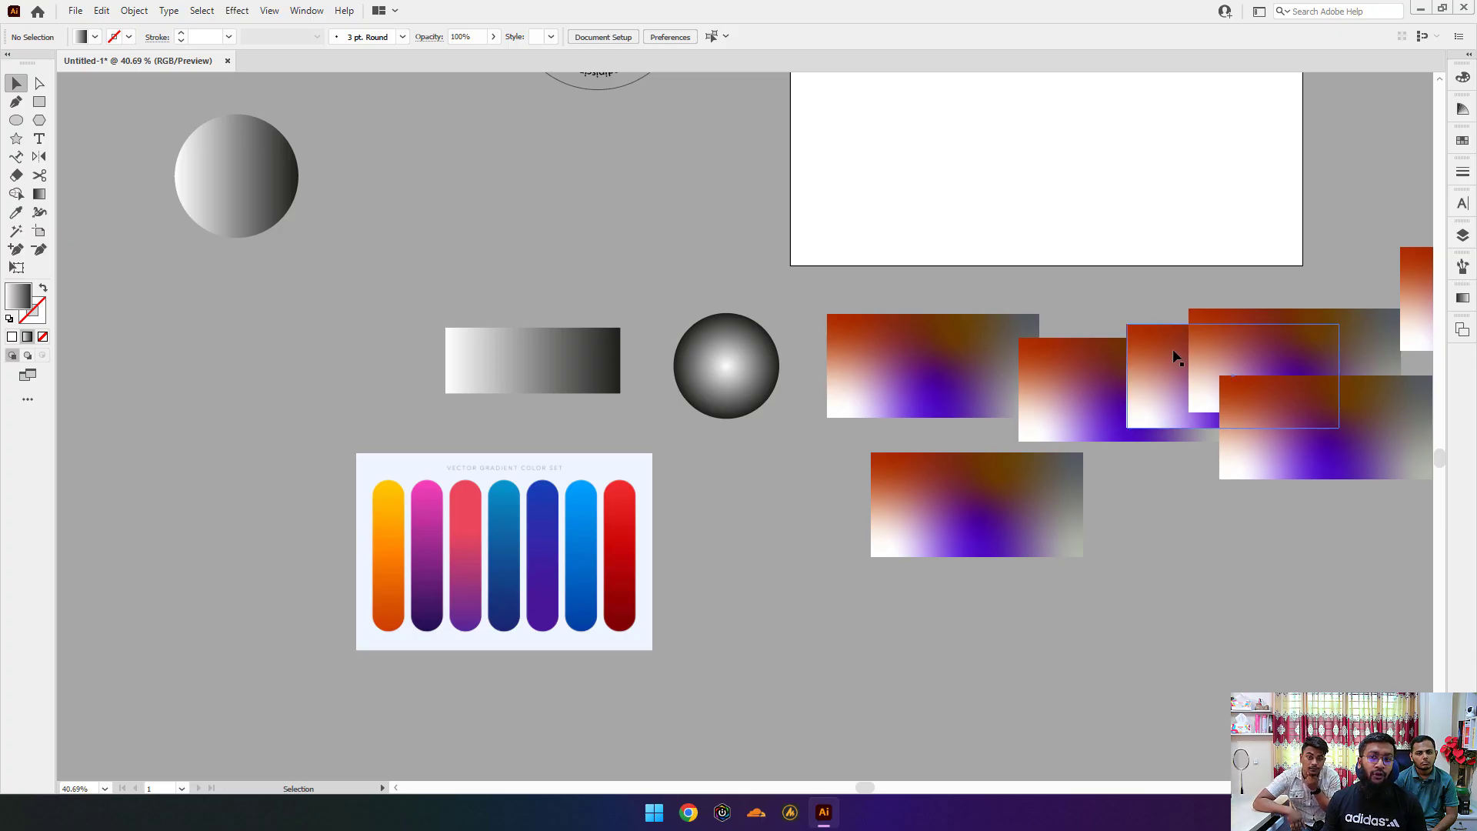
Step: Move one overlapping freeform rectangle below the others, and apply the original freeform gradient to the new circle with the Eyedropper
{"action": "left_click_drag", "start_coordinate": [1177, 356], "coordinate": [1026, 632]}
{"action": "left_click", "coordinate": [855, 492]}
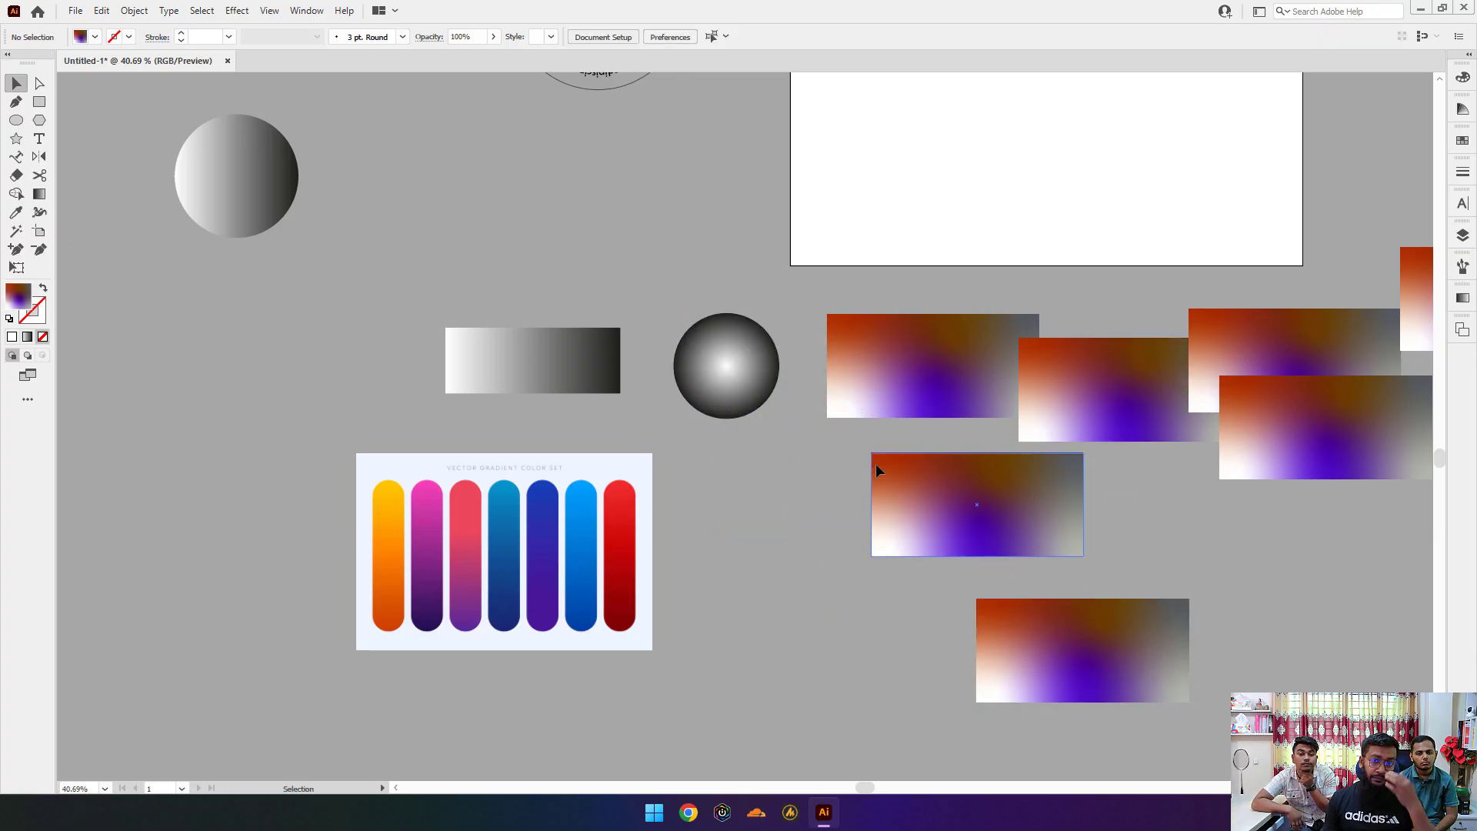
{"action": "left_click", "coordinate": [254, 194]}
{"action": "key", "text": "i"}
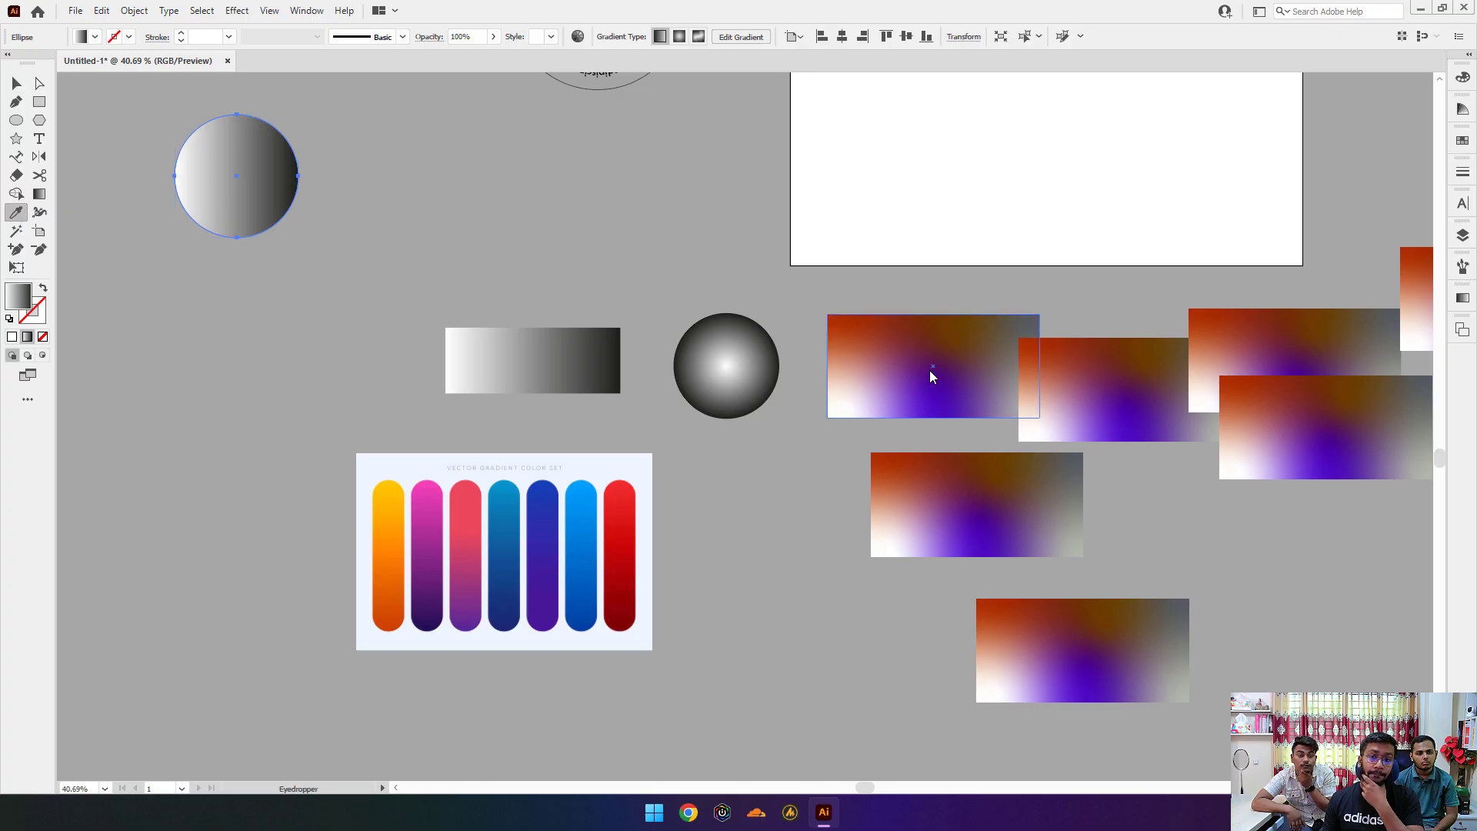
{"action": "left_click", "coordinate": [929, 372]}
{"action": "left_click", "coordinate": [15, 85]}
{"action": "left_click", "coordinate": [614, 207]}
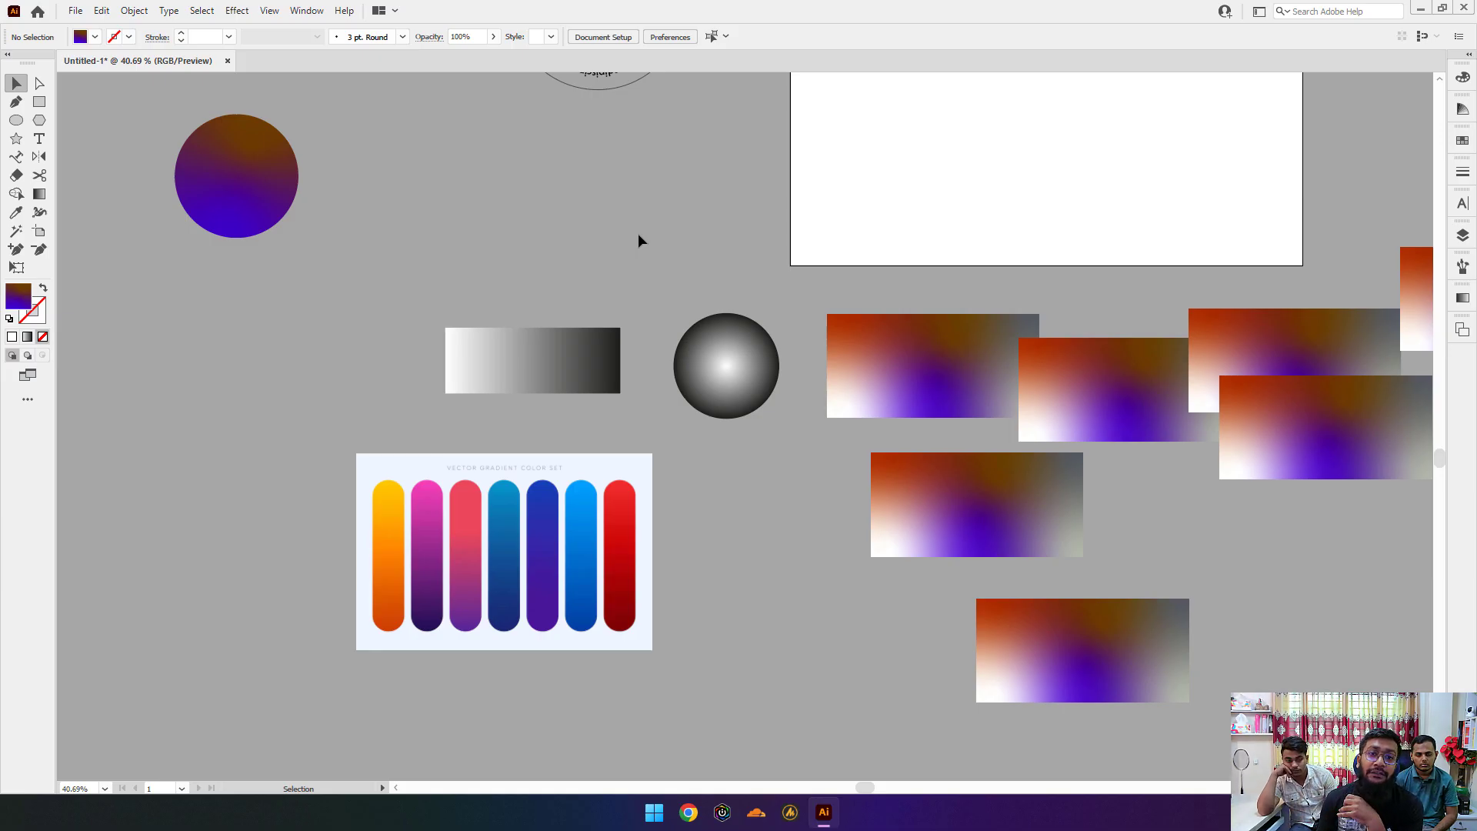
Step: Review the file types offered for saving the document to the Desktop, leaving without saving
{"action": "scroll", "coordinate": [1085, 323], "scroll_direction": "up", "scroll_amount": 5}
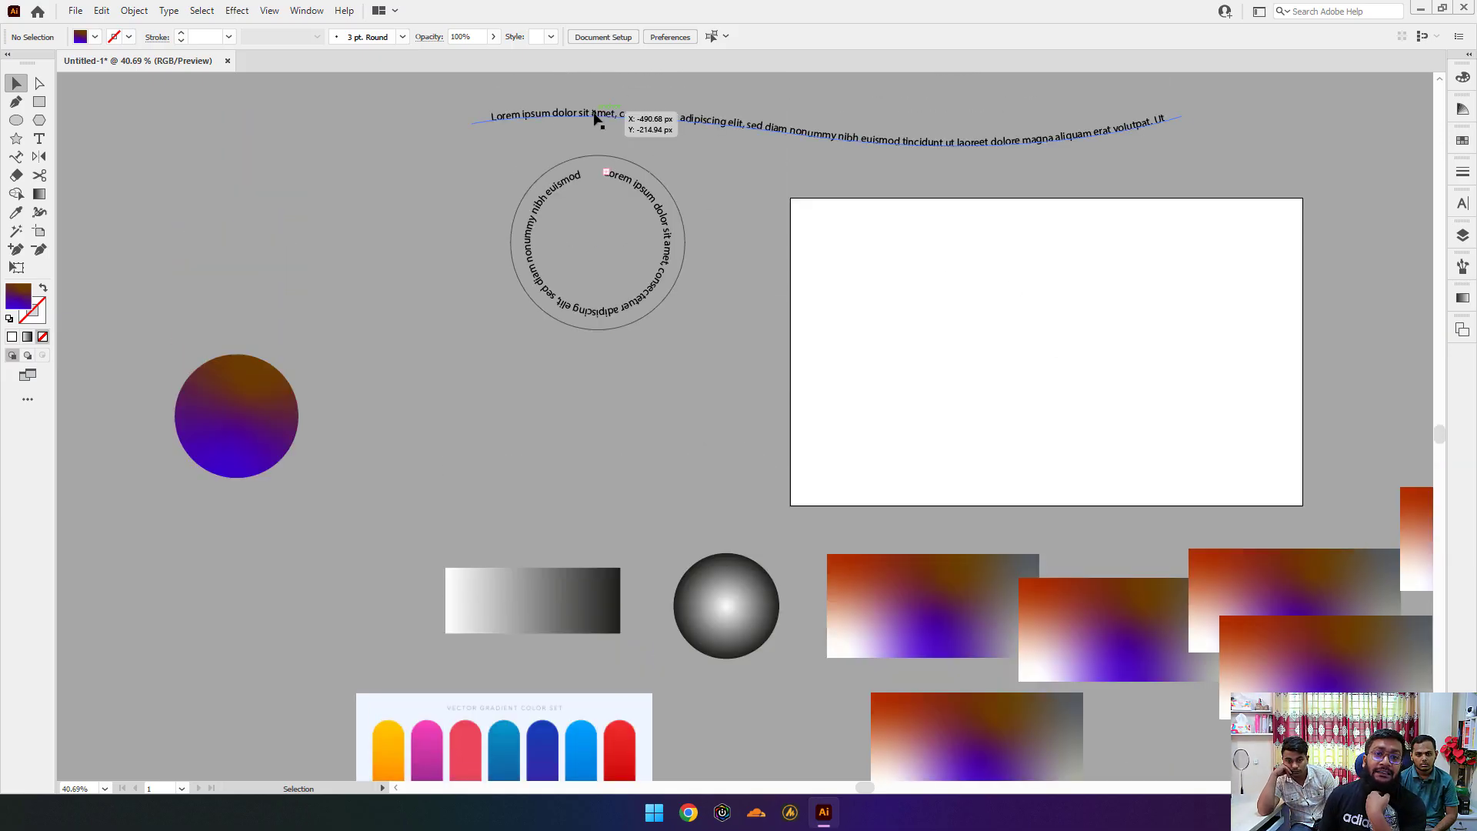
{"action": "left_click", "coordinate": [596, 117]}
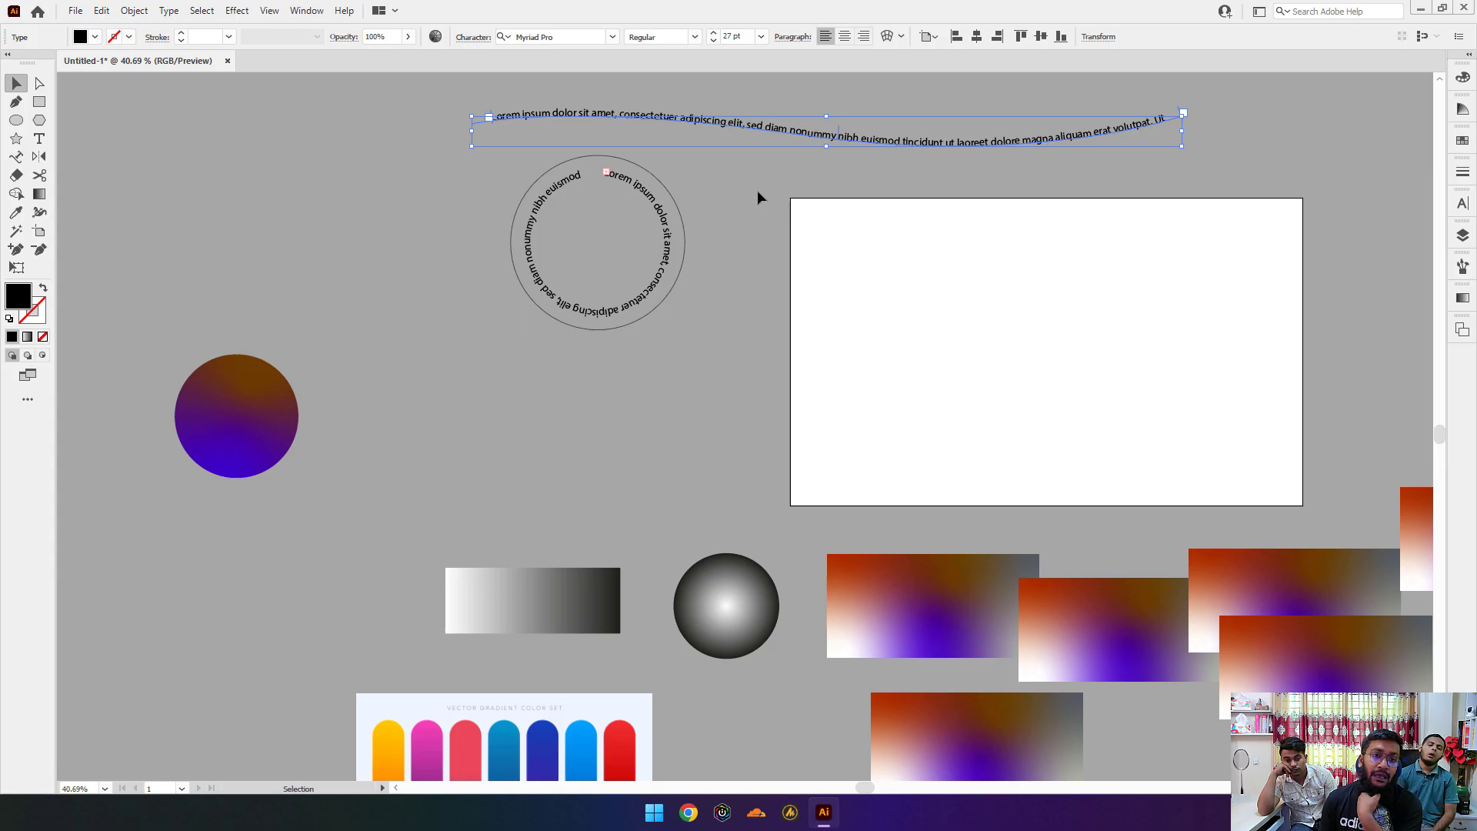
{"action": "left_click", "coordinate": [76, 11]}
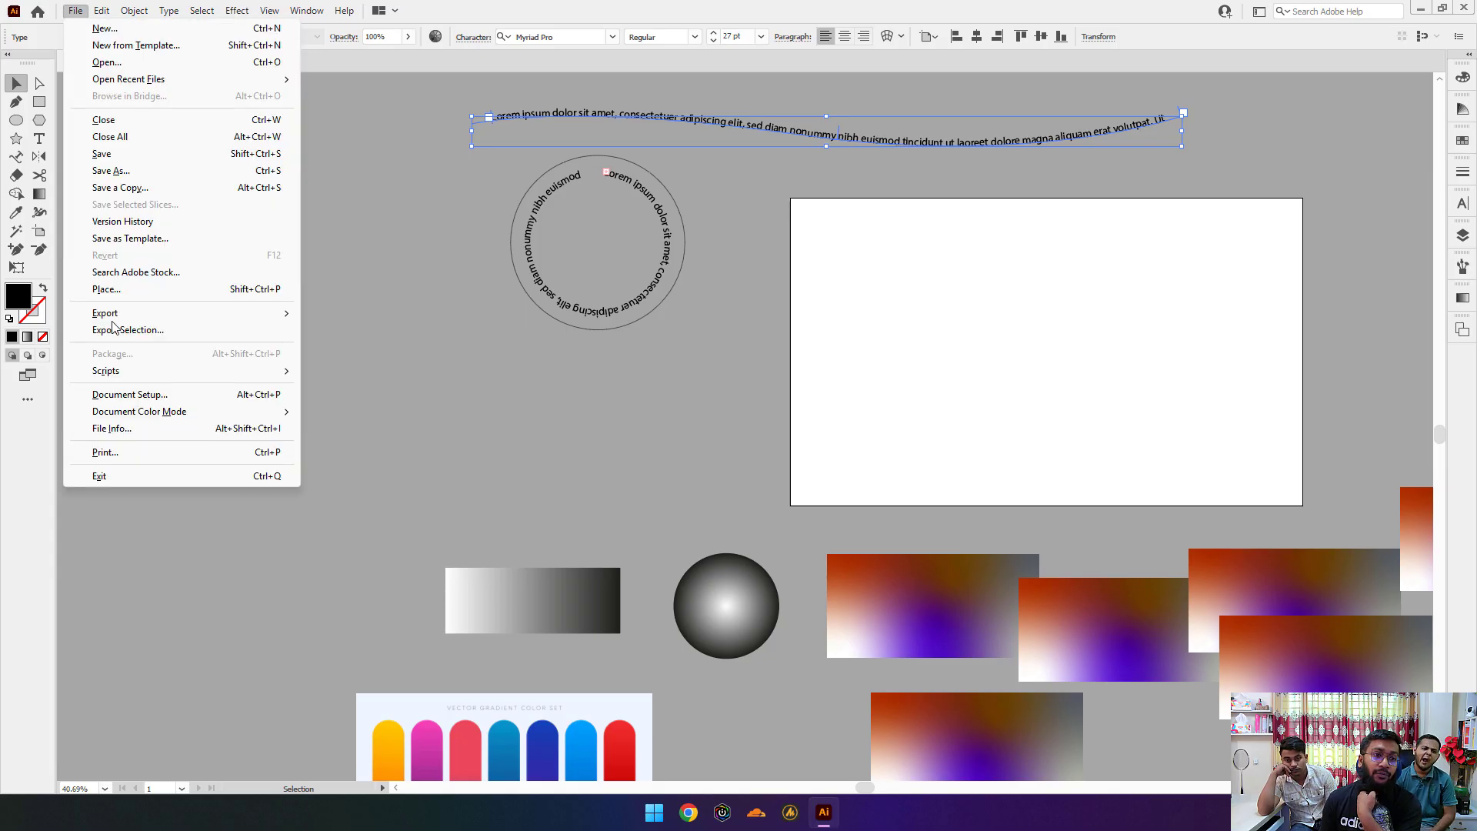
{"action": "left_click", "coordinate": [187, 171]}
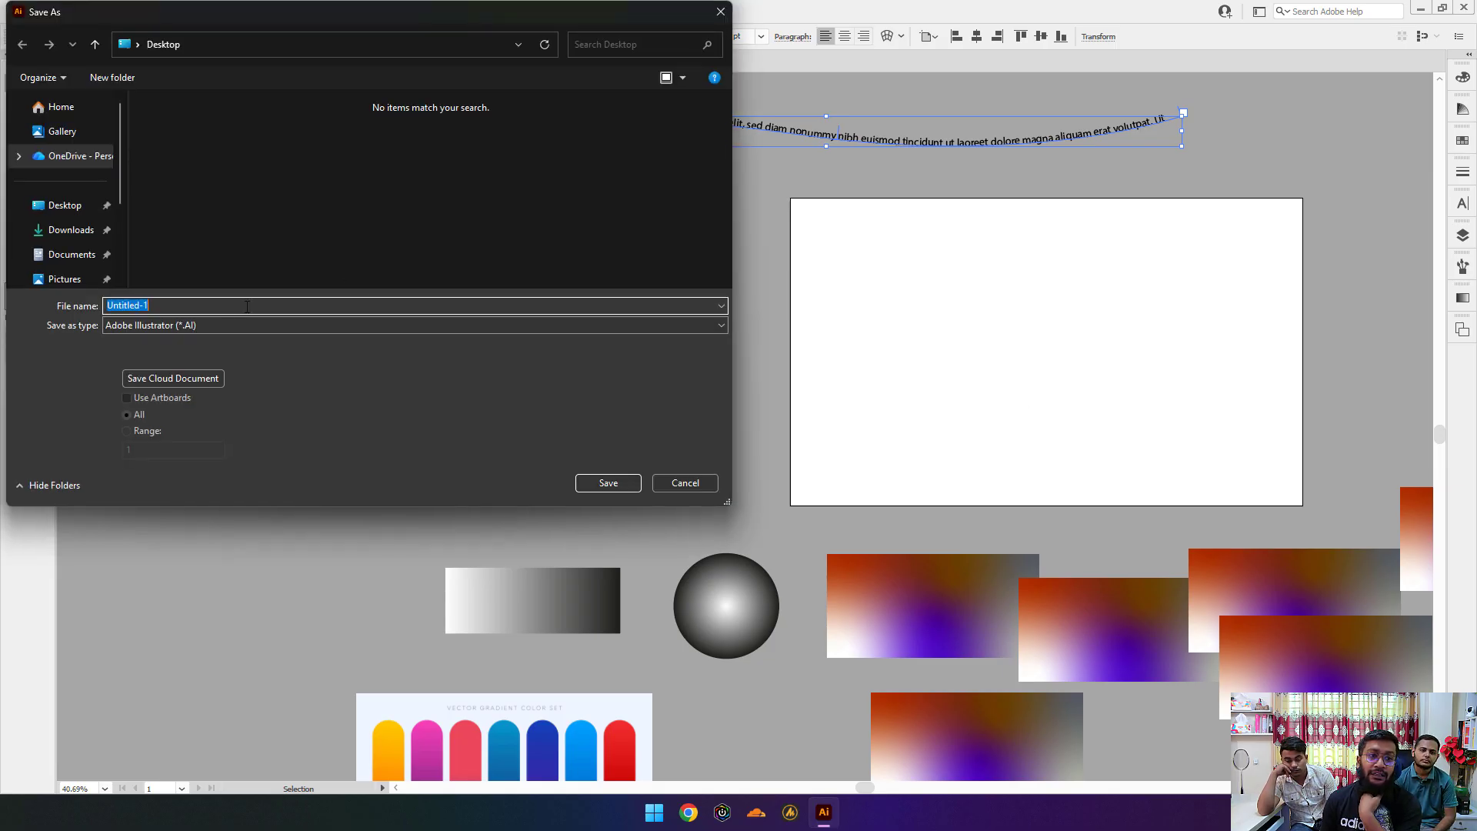
{"action": "left_click", "coordinate": [219, 326]}
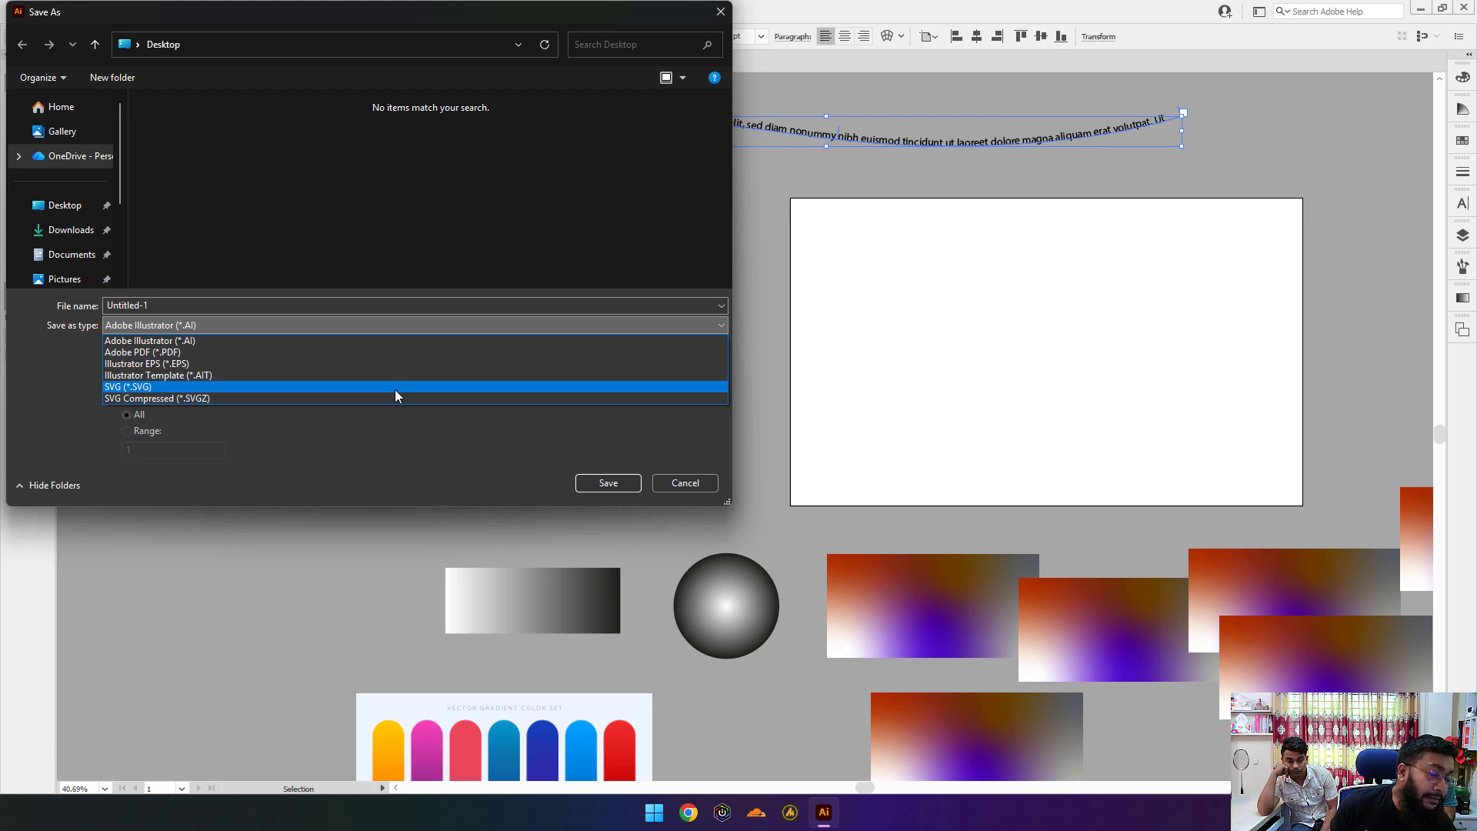
{"action": "left_click", "coordinate": [284, 242]}
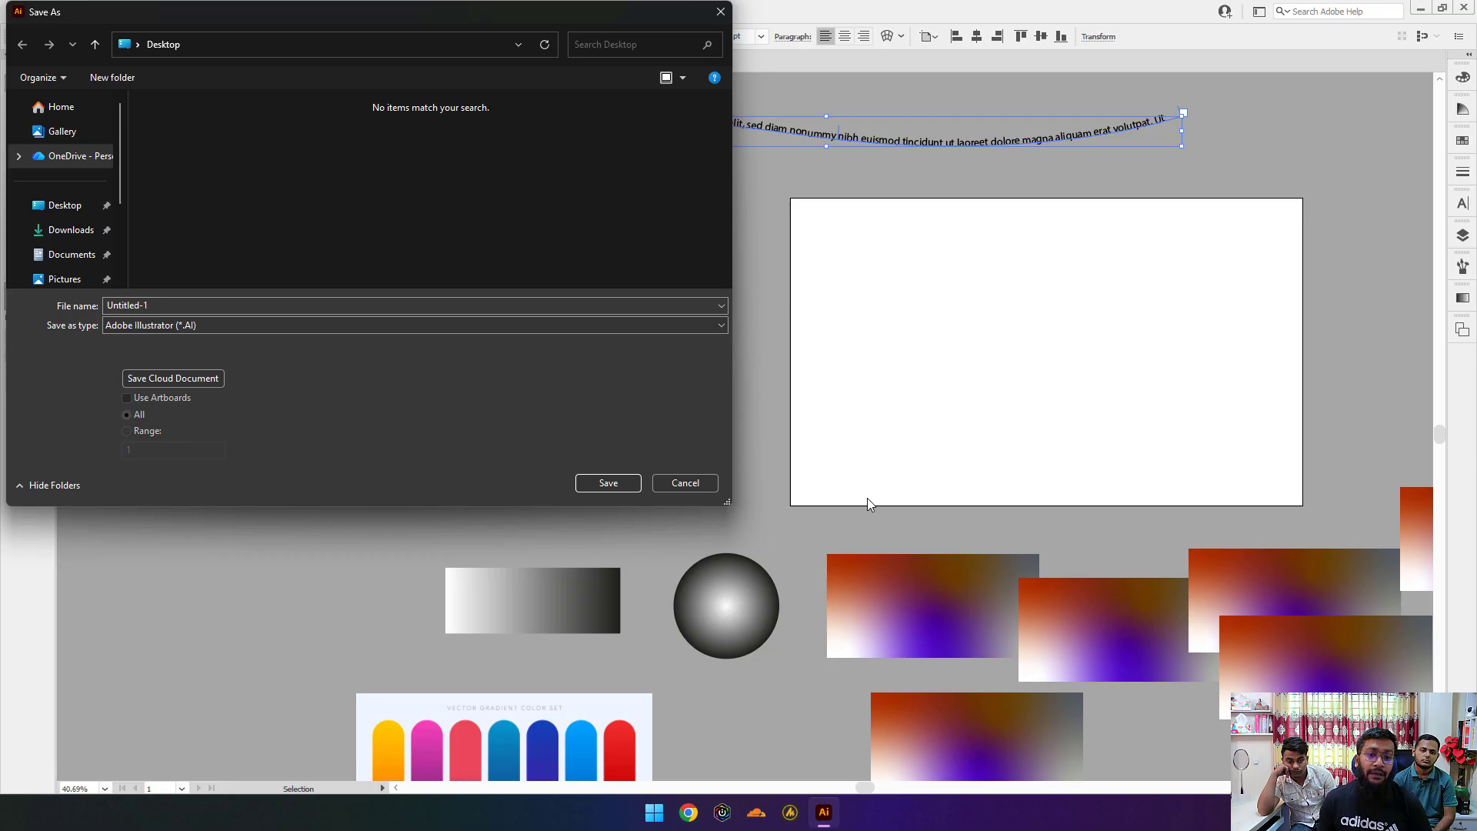
{"action": "left_click", "coordinate": [684, 485]}
{"action": "left_click", "coordinate": [463, 234]}
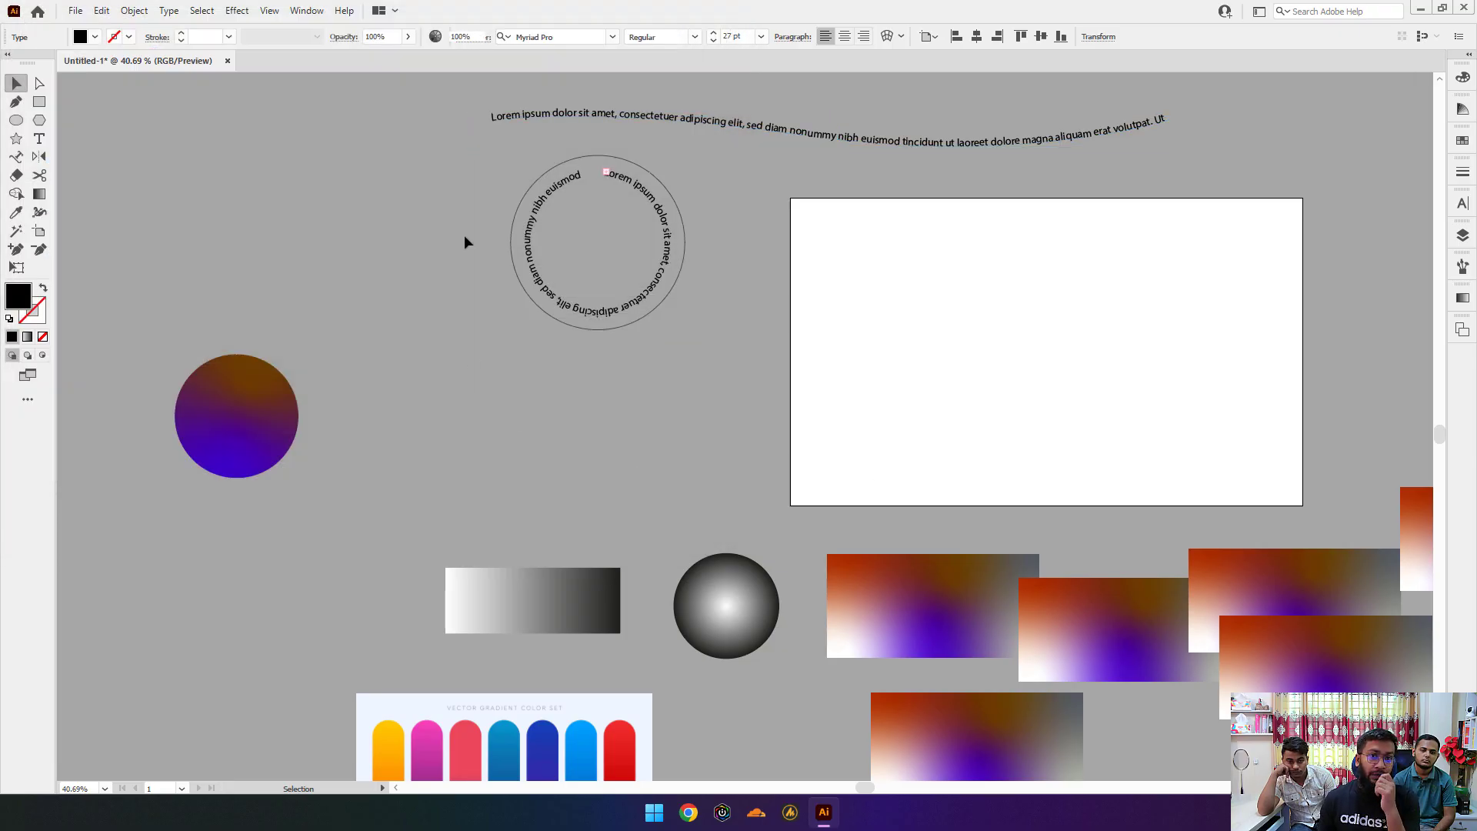
{"action": "left_click_drag", "start_coordinate": [787, 327], "coordinate": [654, 444]}
{"action": "mouse_move", "coordinate": [561, 235]}
{"action": "left_mouse_down"}
{"action": "mouse_move", "coordinate": [762, 253]}
{"action": "mouse_move", "coordinate": [686, 259]}
{"action": "mouse_move", "coordinate": [627, 291]}
{"action": "left_mouse_up"}
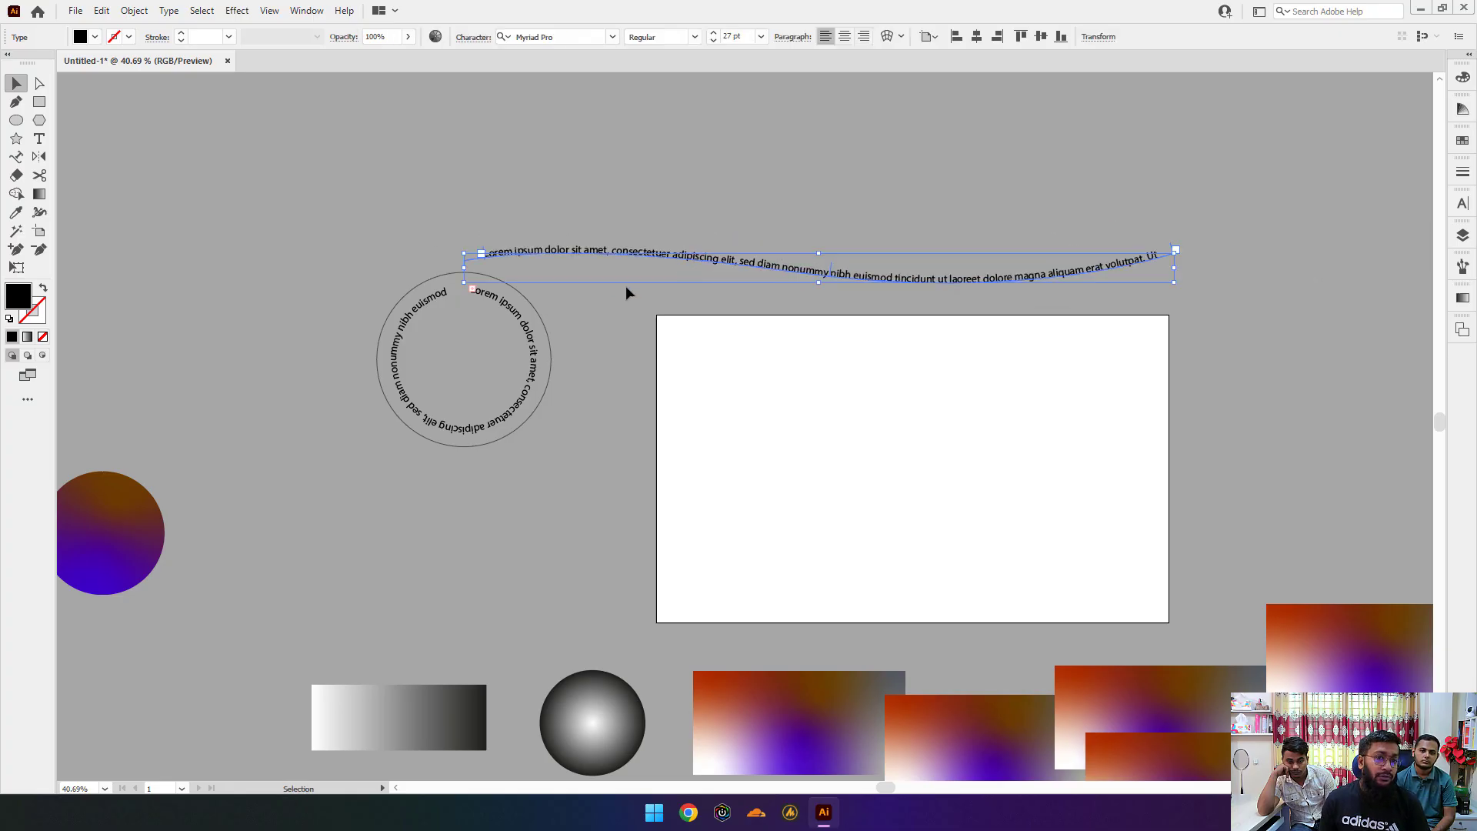
{"action": "left_click_drag", "start_coordinate": [406, 320], "coordinate": [911, 539]}
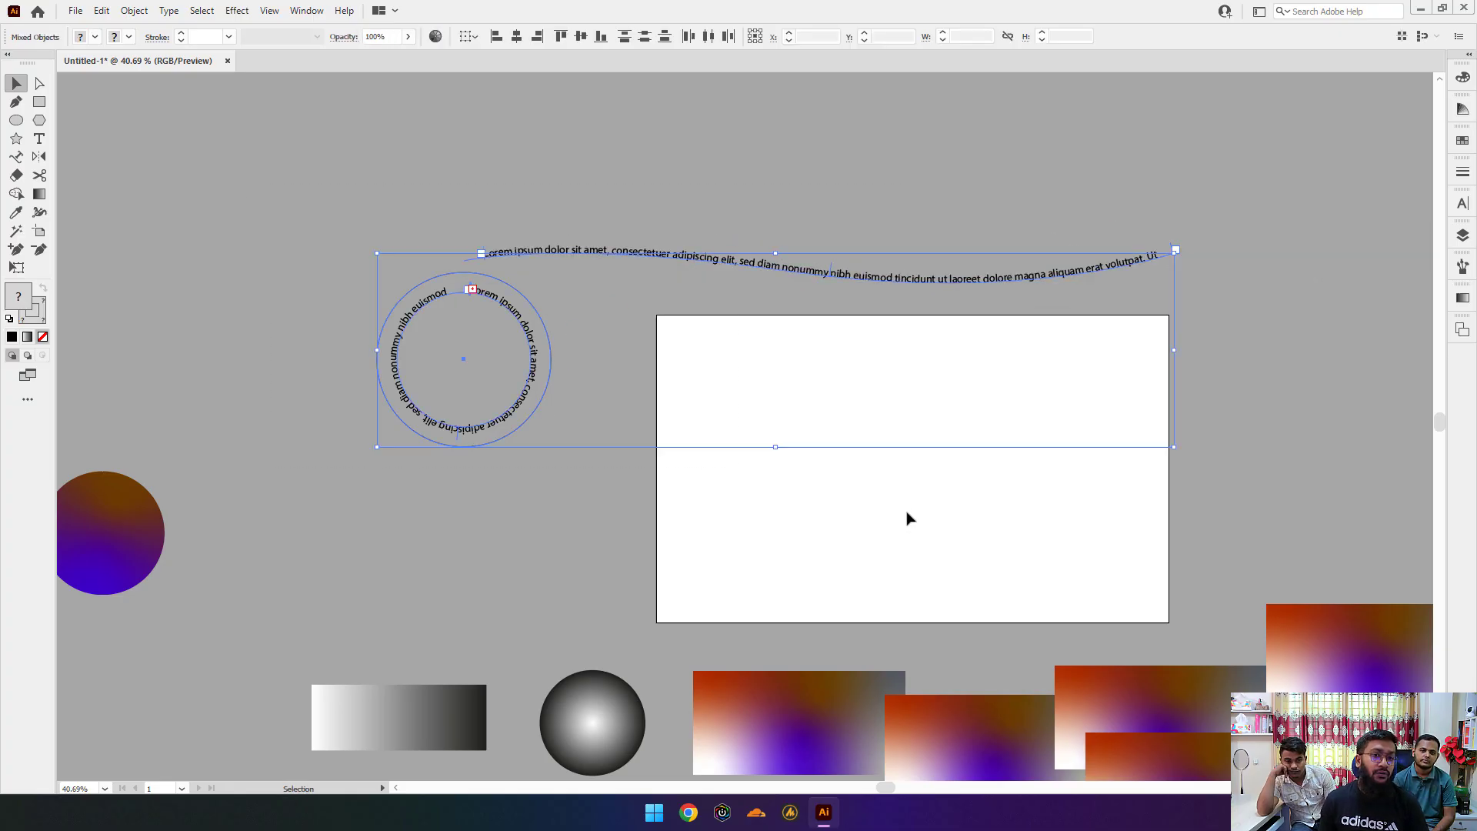
{"action": "left_click", "coordinate": [831, 575]}
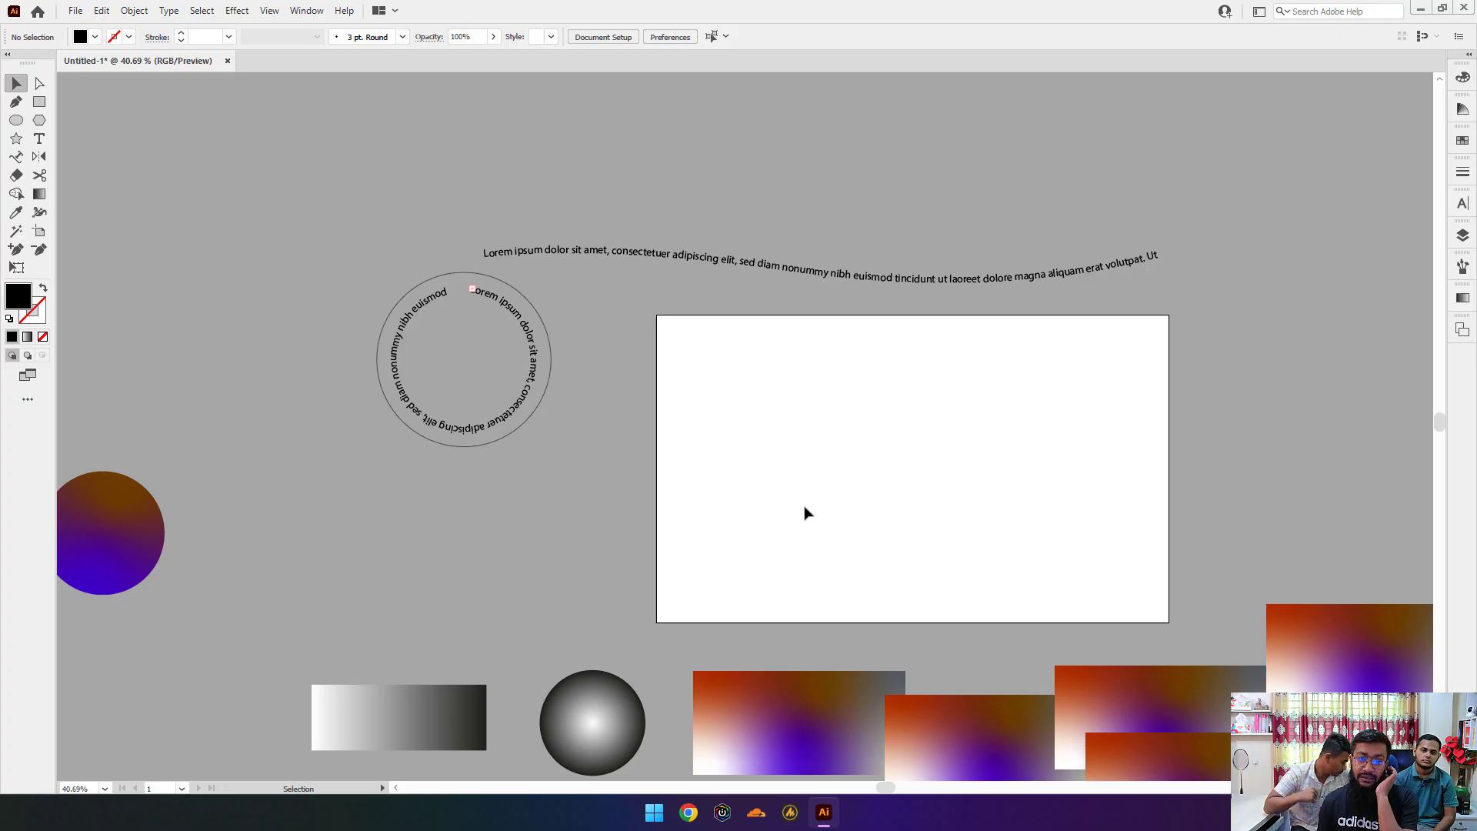
Step: Move an overlapping freeform gradient rectangle onto the artboard's bottom edge and shift the gradient colour set image slightly down and left
{"action": "key", "text": "ctrl+z"}
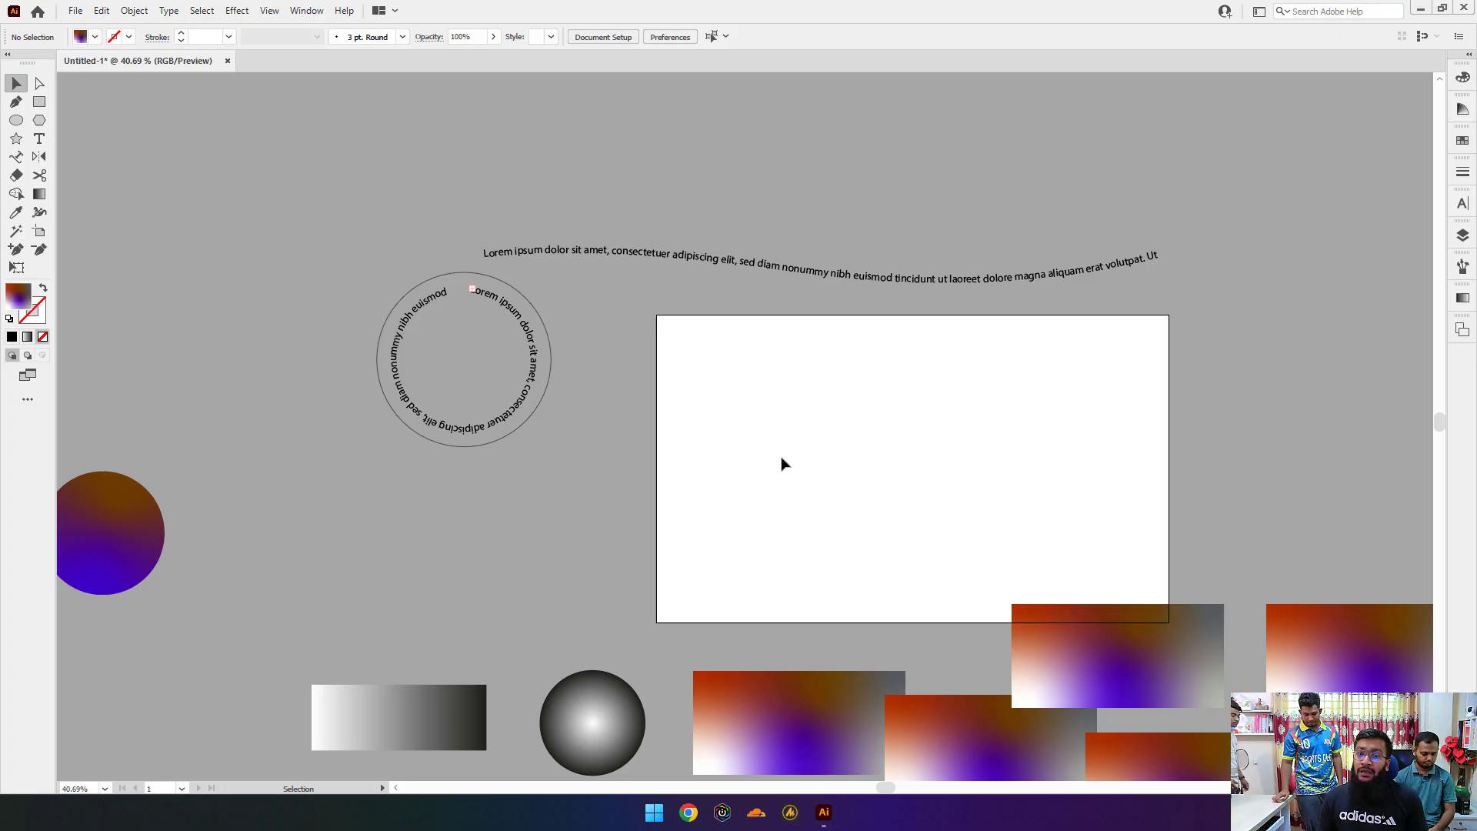
{"action": "key", "text": "space"}
{"action": "left_click_drag", "start_coordinate": [781, 454], "coordinate": [673, 458]}
{"action": "left_click_drag", "start_coordinate": [619, 686], "coordinate": [679, 584]}
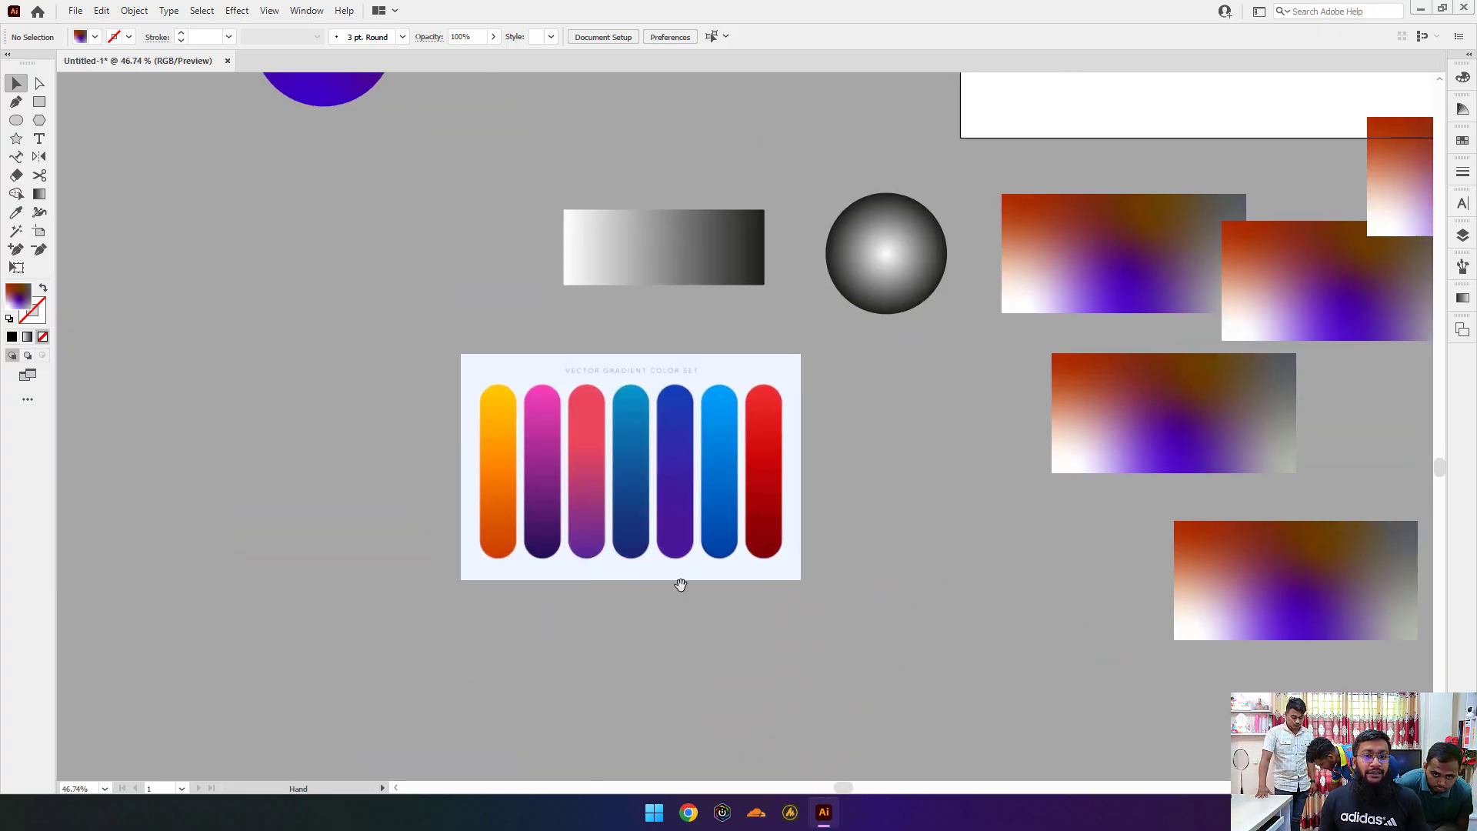
{"action": "left_click_drag", "start_coordinate": [542, 479], "coordinate": [499, 513]}
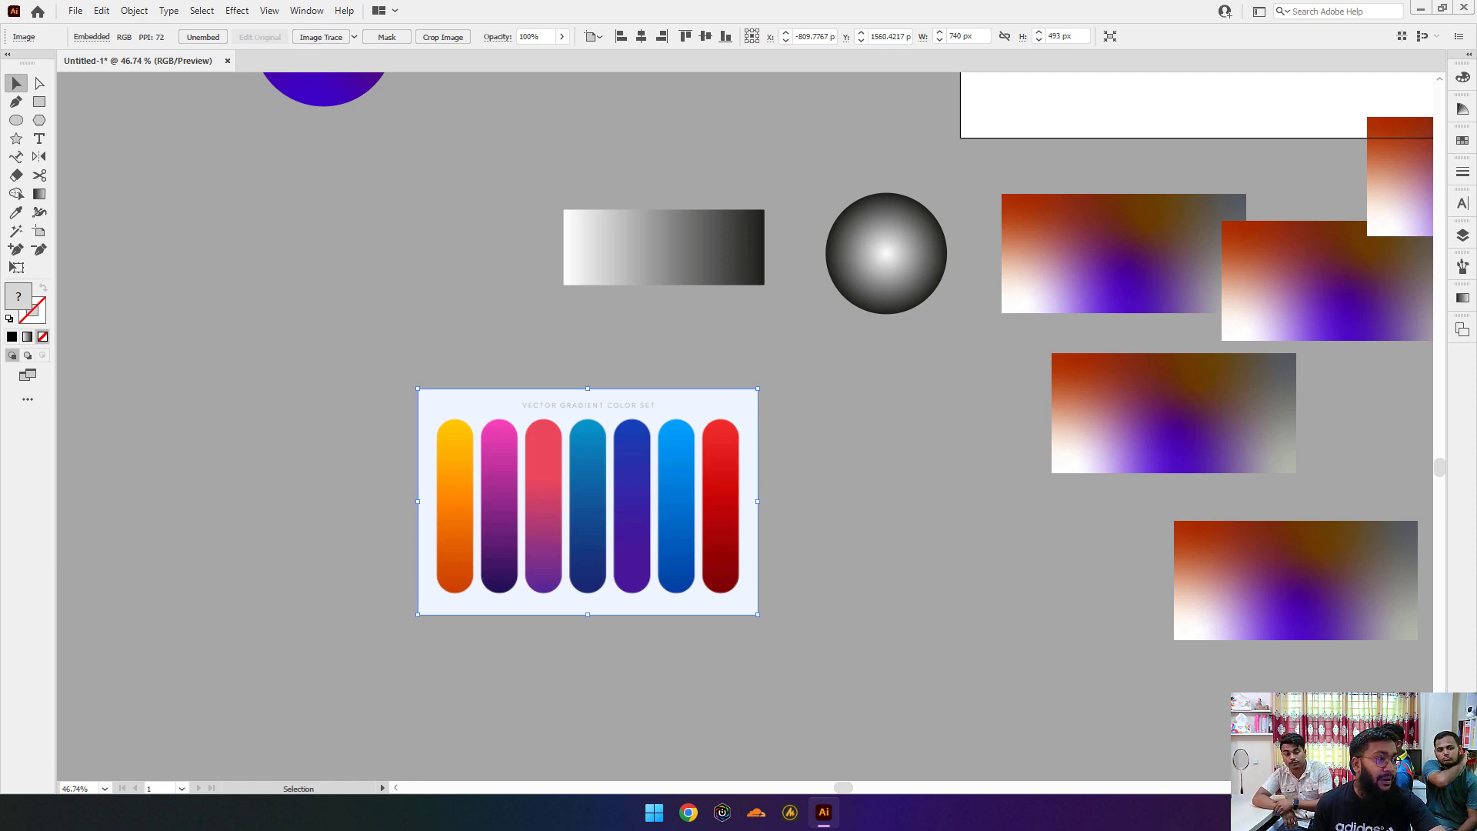
{"action": "left_click", "coordinate": [301, 318]}
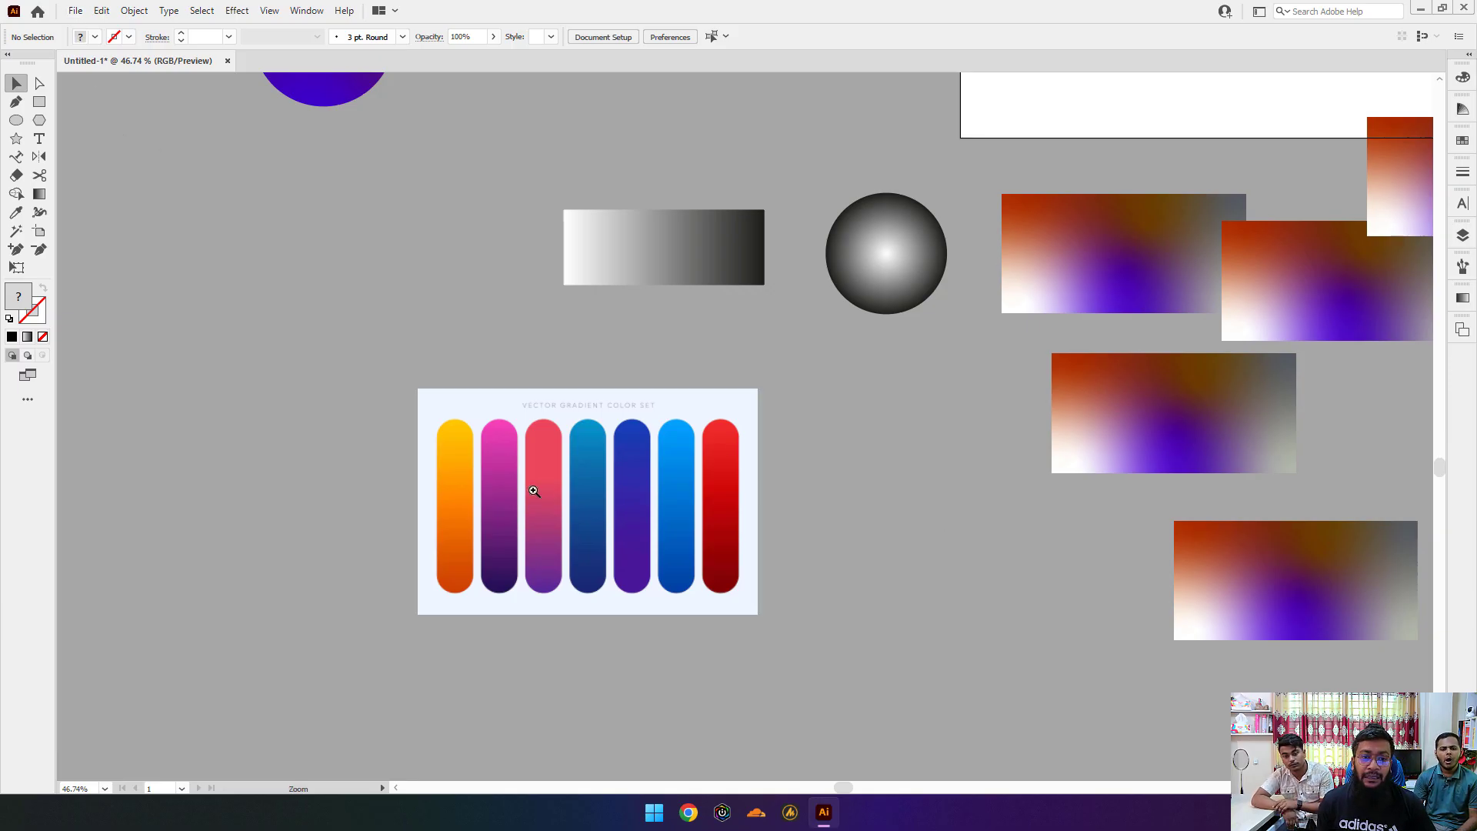
Step: Move the gradient colour set image to the left of the linear gradient rectangle, beneath the freeform gradient circle
{"action": "scroll", "coordinate": [535, 492], "scroll_direction": "up", "scroll_amount": 2}
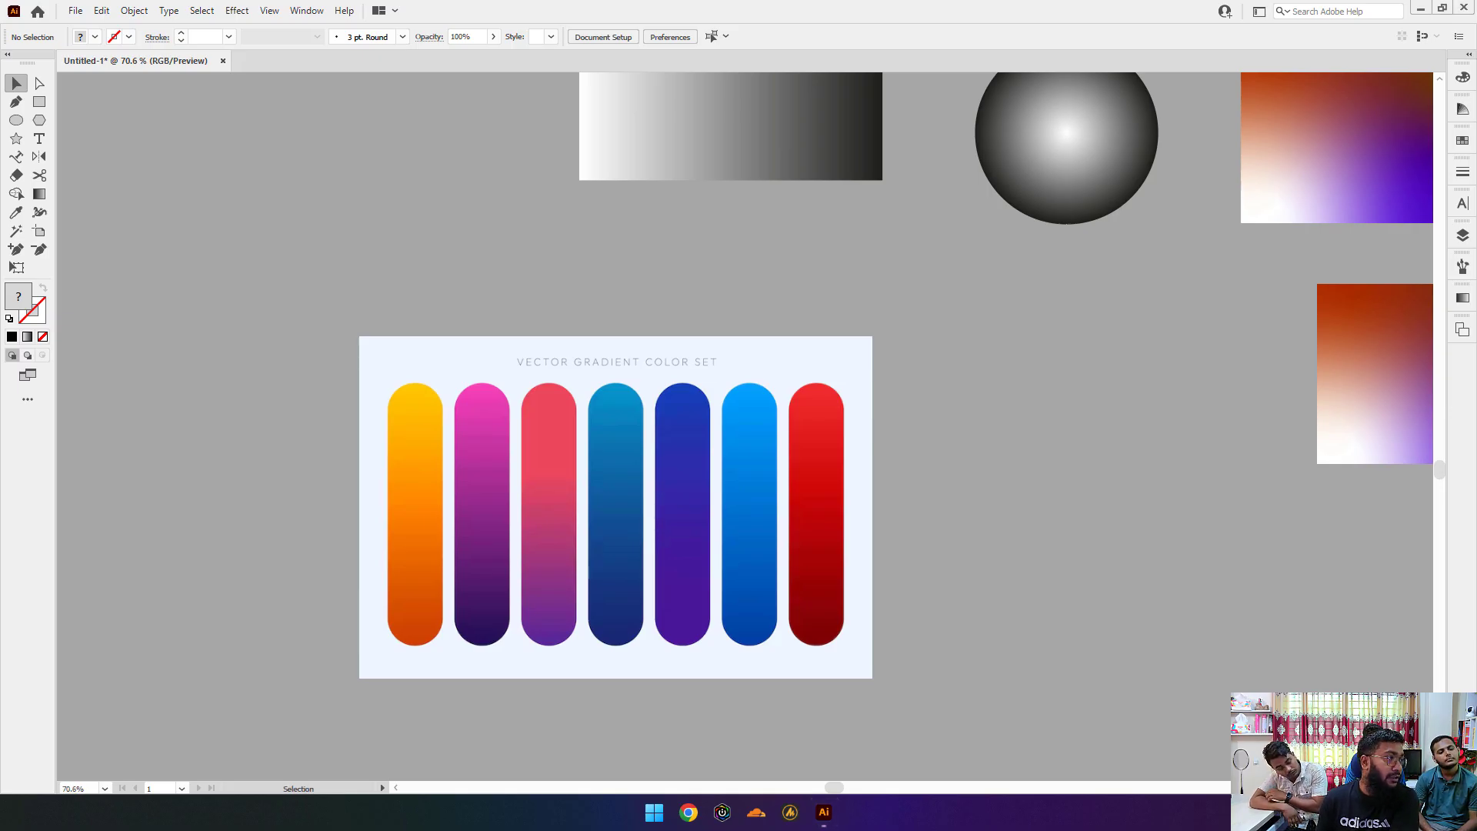
{"action": "left_click_drag", "start_coordinate": [685, 316], "coordinate": [556, 374]}
{"action": "scroll", "coordinate": [547, 316], "scroll_direction": "down", "scroll_amount": 2}
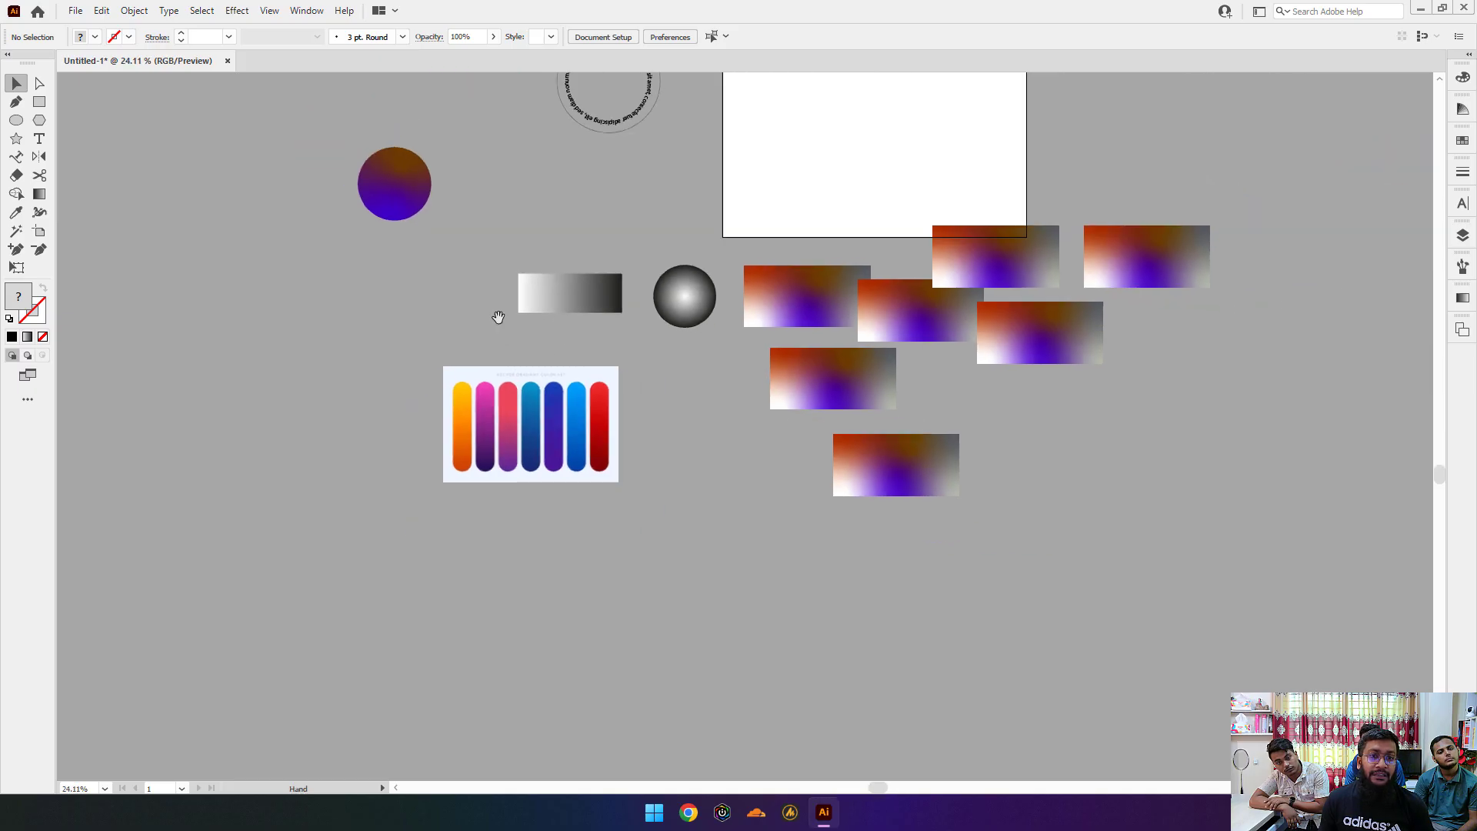
{"action": "left_click_drag", "start_coordinate": [498, 316], "coordinate": [546, 428]}
{"action": "scroll", "coordinate": [493, 426], "scroll_direction": "up", "scroll_amount": 3}
{"action": "left_click_drag", "start_coordinate": [527, 481], "coordinate": [577, 414]}
{"action": "left_click_drag", "start_coordinate": [676, 553], "coordinate": [446, 367]}
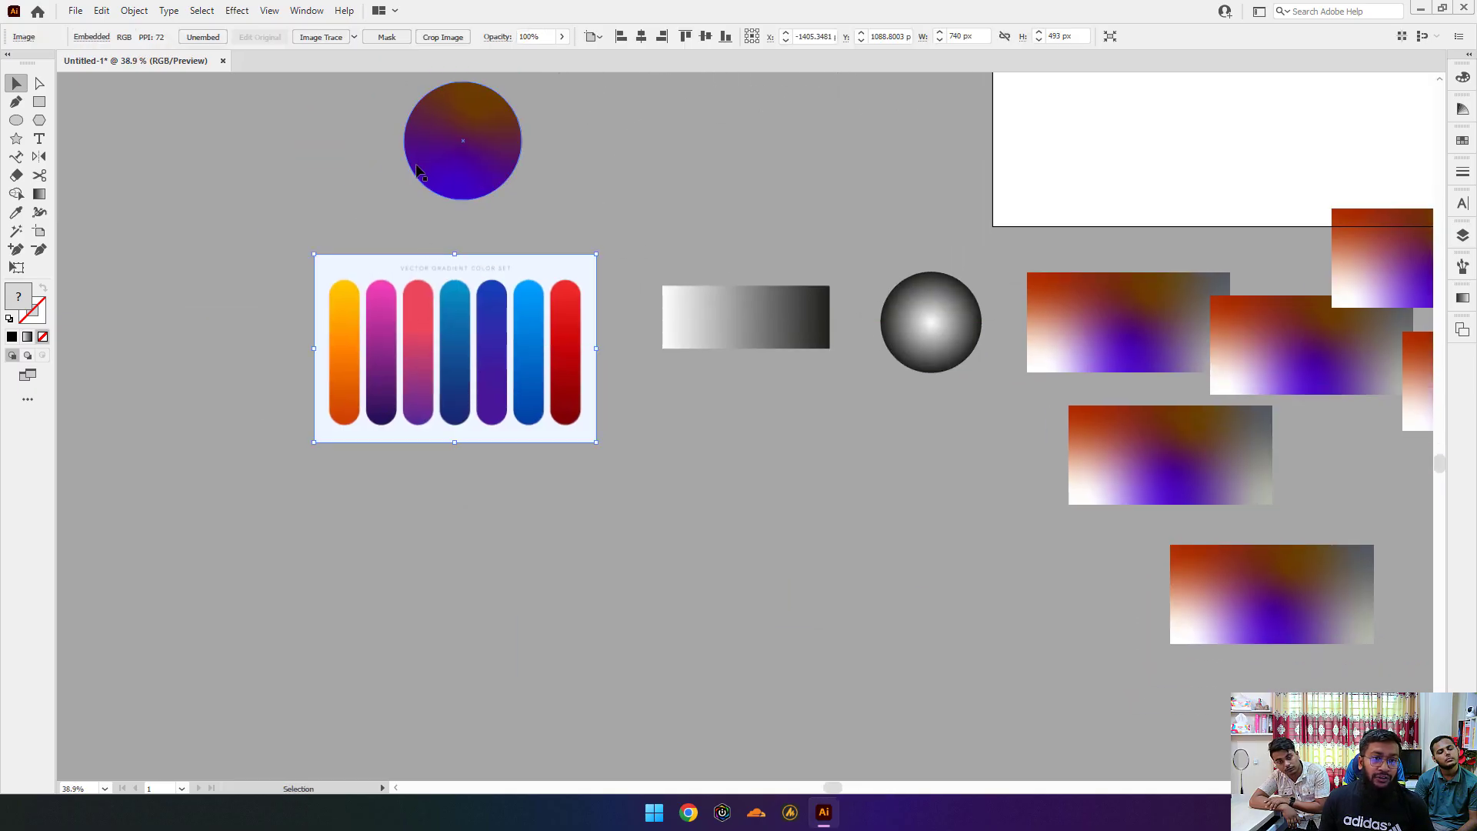
Step: Draw a narrow upright rectangle about 82 by 390 px just left of the gradient colour set image
{"action": "left_click", "coordinate": [454, 171]}
{"action": "left_click", "coordinate": [39, 102]}
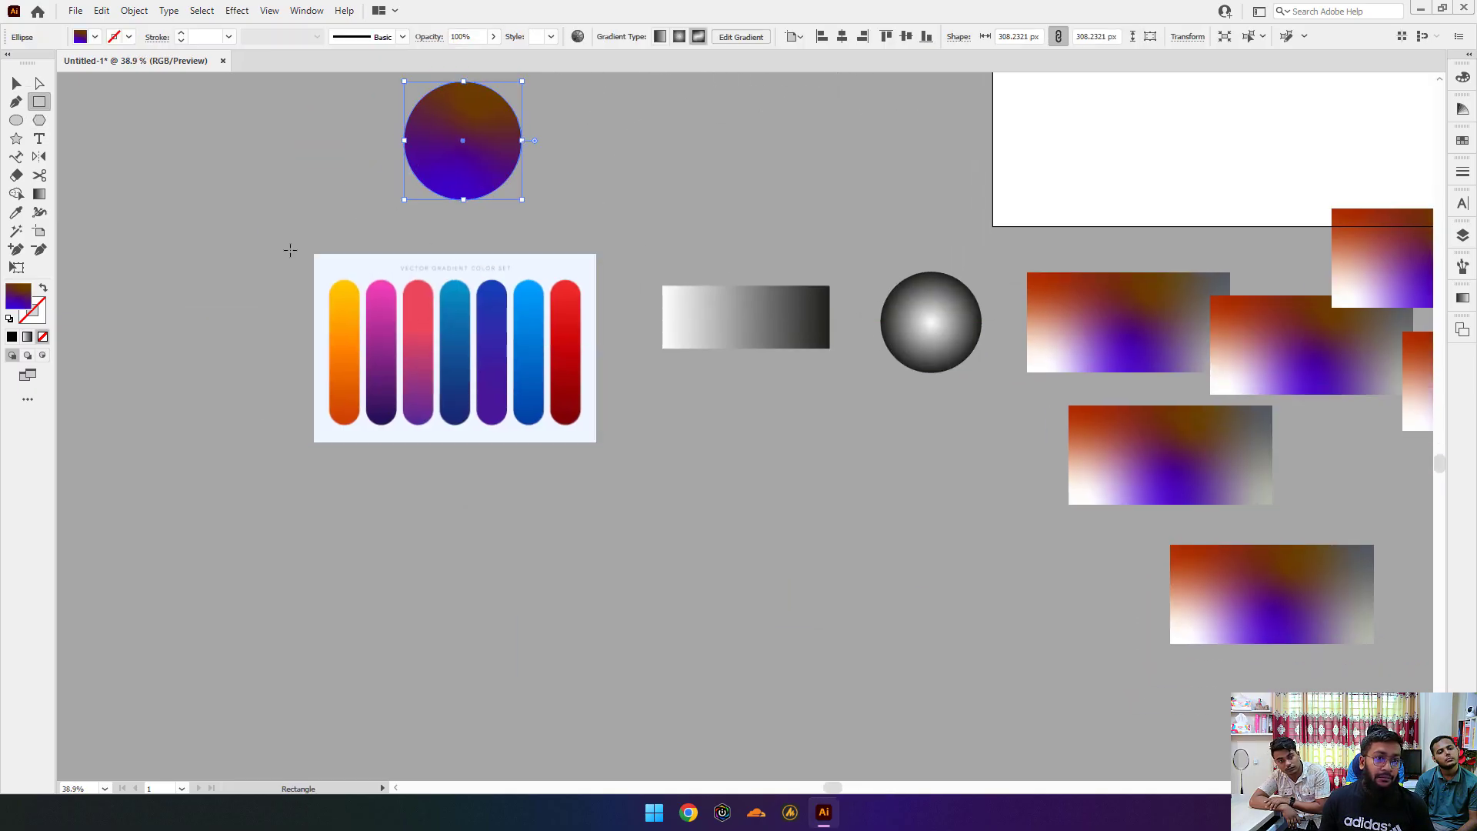
{"action": "left_click_drag", "start_coordinate": [263, 277], "coordinate": [294, 427]}
{"action": "left_click_drag", "start_coordinate": [277, 333], "coordinate": [346, 310]}
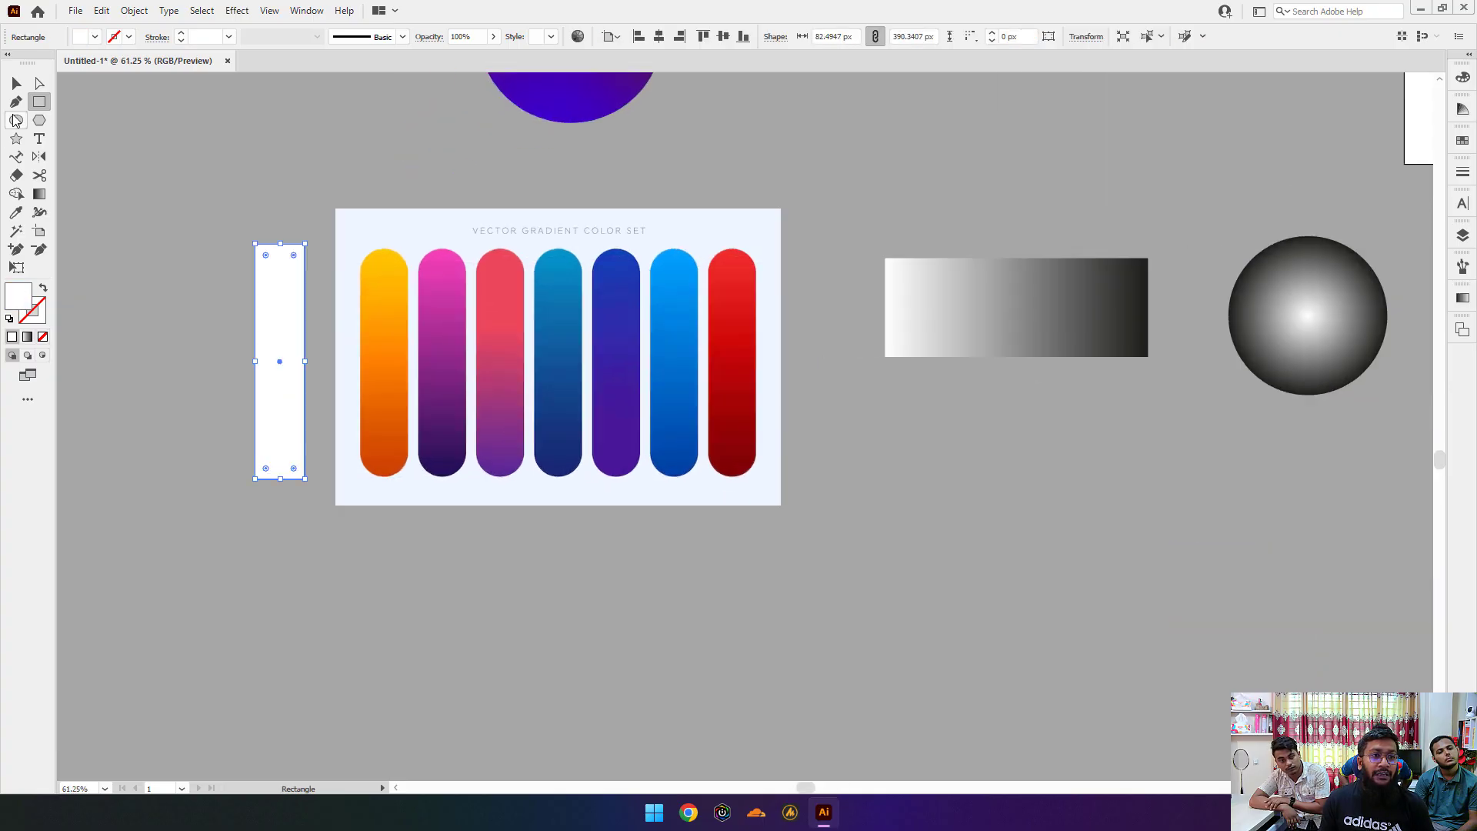
Step: Try several Eyedropper samples from the image's yellow-orange bar on the narrow rectangle, finishing with the golden yellow near its top
{"action": "left_click", "coordinate": [15, 102]}
{"action": "key", "text": "i"}
{"action": "left_click", "coordinate": [402, 320]}
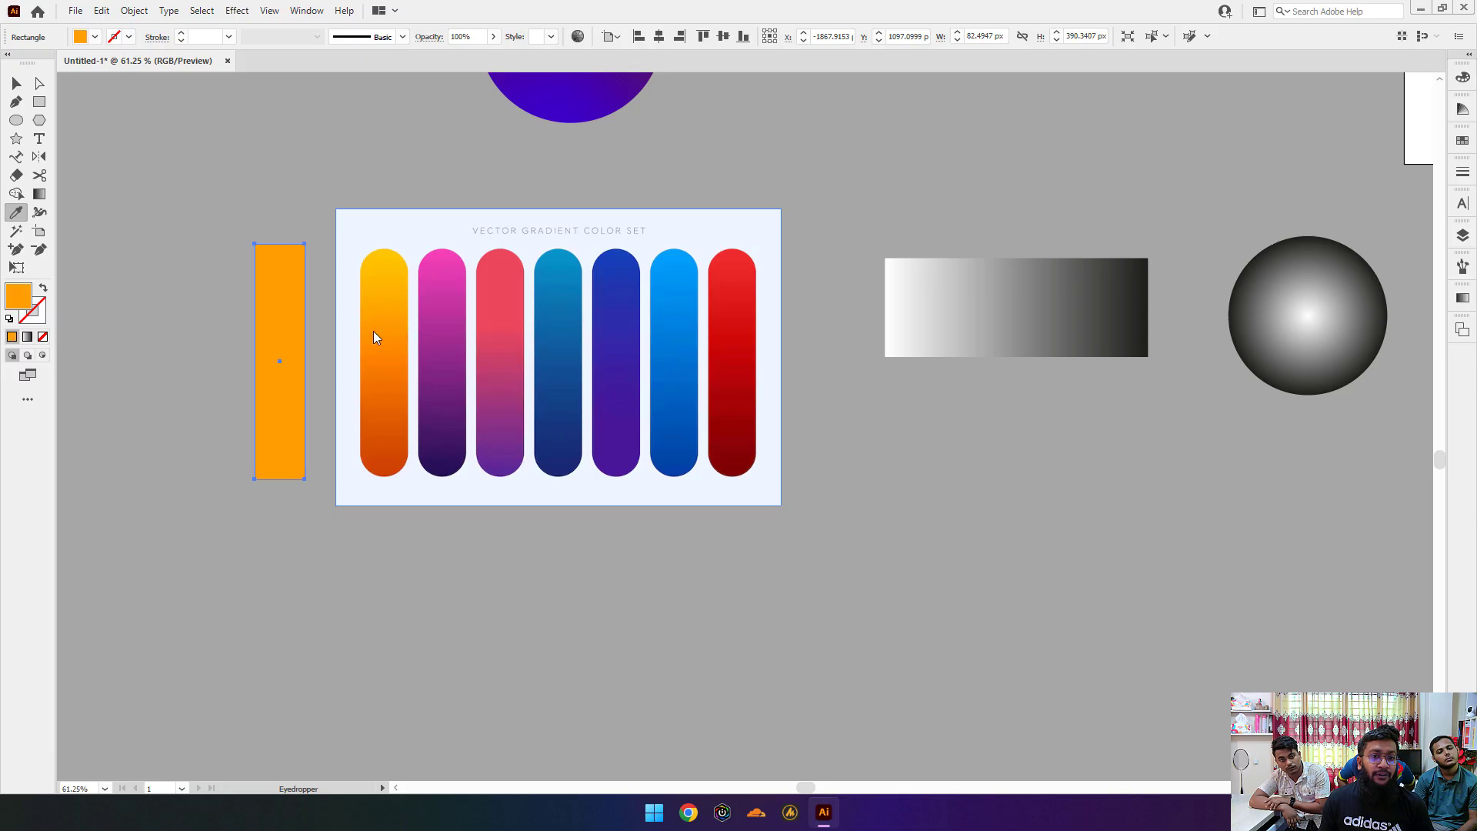
{"action": "left_click", "coordinate": [373, 412]}
{"action": "left_click", "coordinate": [383, 451]}
{"action": "left_click", "coordinate": [372, 339]}
{"action": "left_click", "coordinate": [381, 303]}
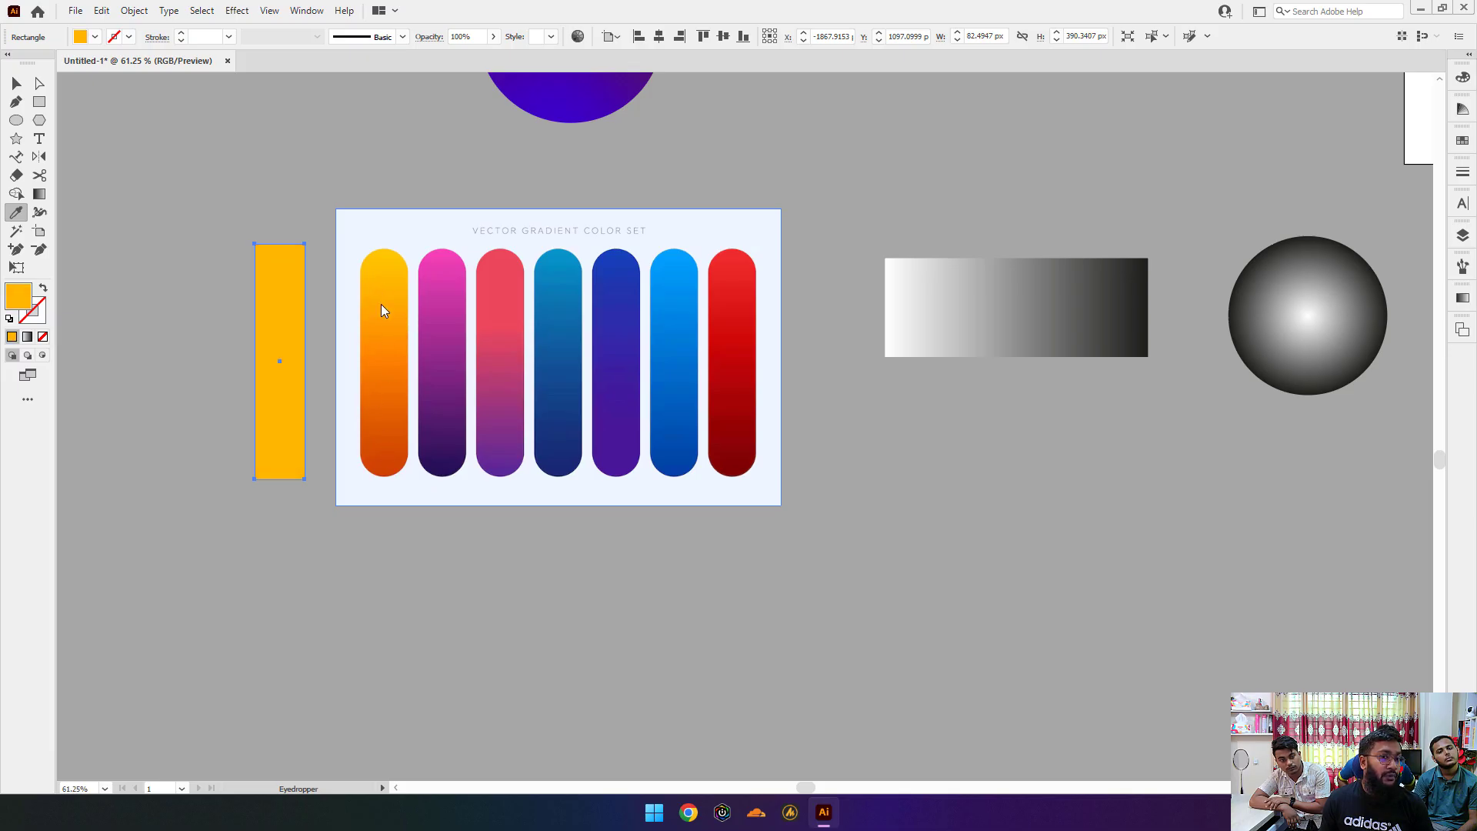
Step: Try Eyedropper samples from the lower and middle orange tones of the image's yellow-orange bar on the narrow rectangle
{"action": "left_click", "coordinate": [394, 423]}
{"action": "left_click", "coordinate": [388, 451]}
{"action": "left_click", "coordinate": [396, 372]}
{"action": "left_click_drag", "start_coordinate": [388, 437], "coordinate": [615, 500]}
{"action": "left_click", "coordinate": [16, 83]}
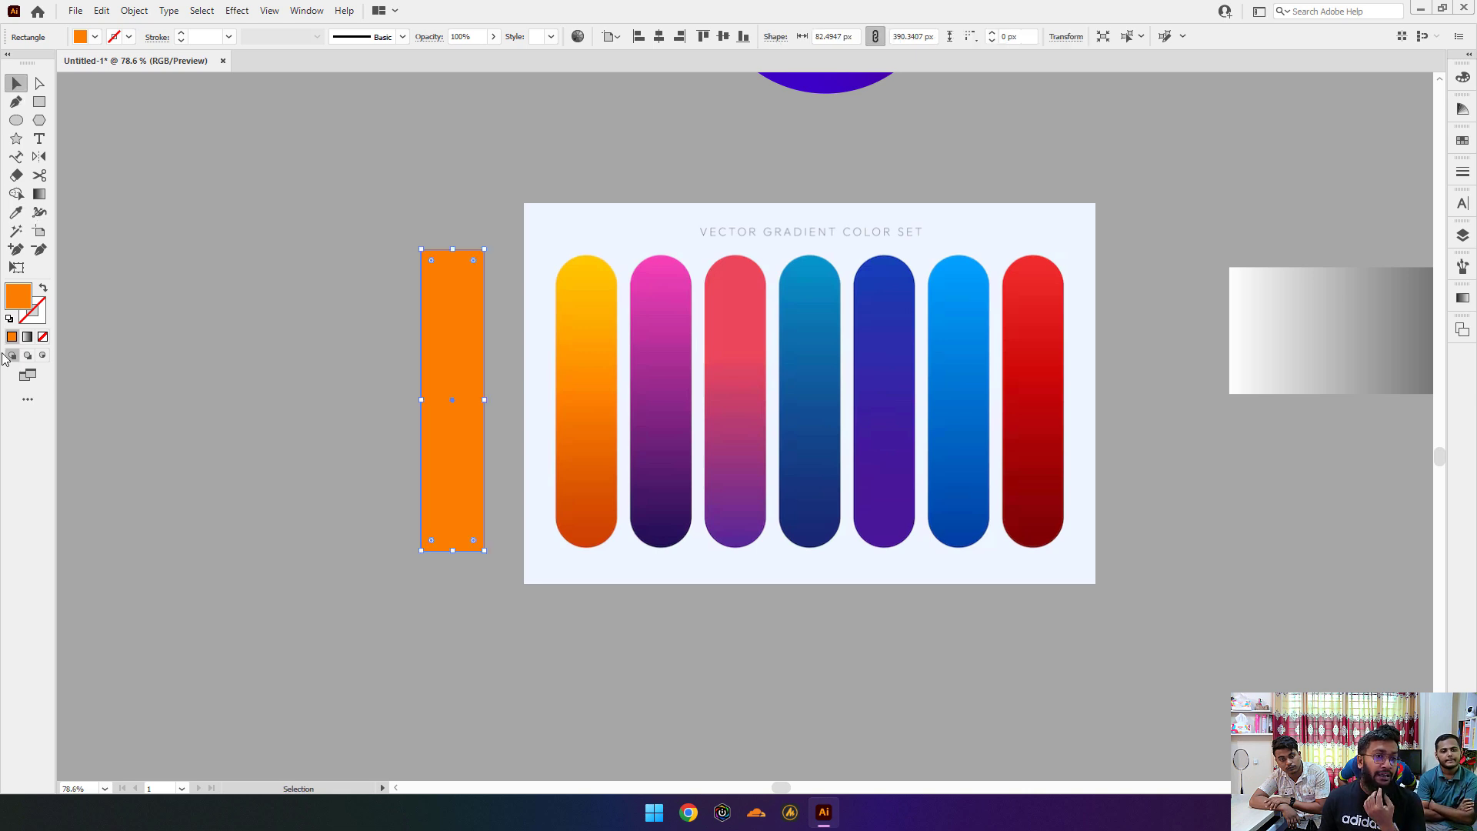
Step: Give the narrow rectangle a linear gradient fill and set its white start stop to the yellow sampled from the yellow-orange bar's upper end
{"action": "left_click", "coordinate": [27, 337]}
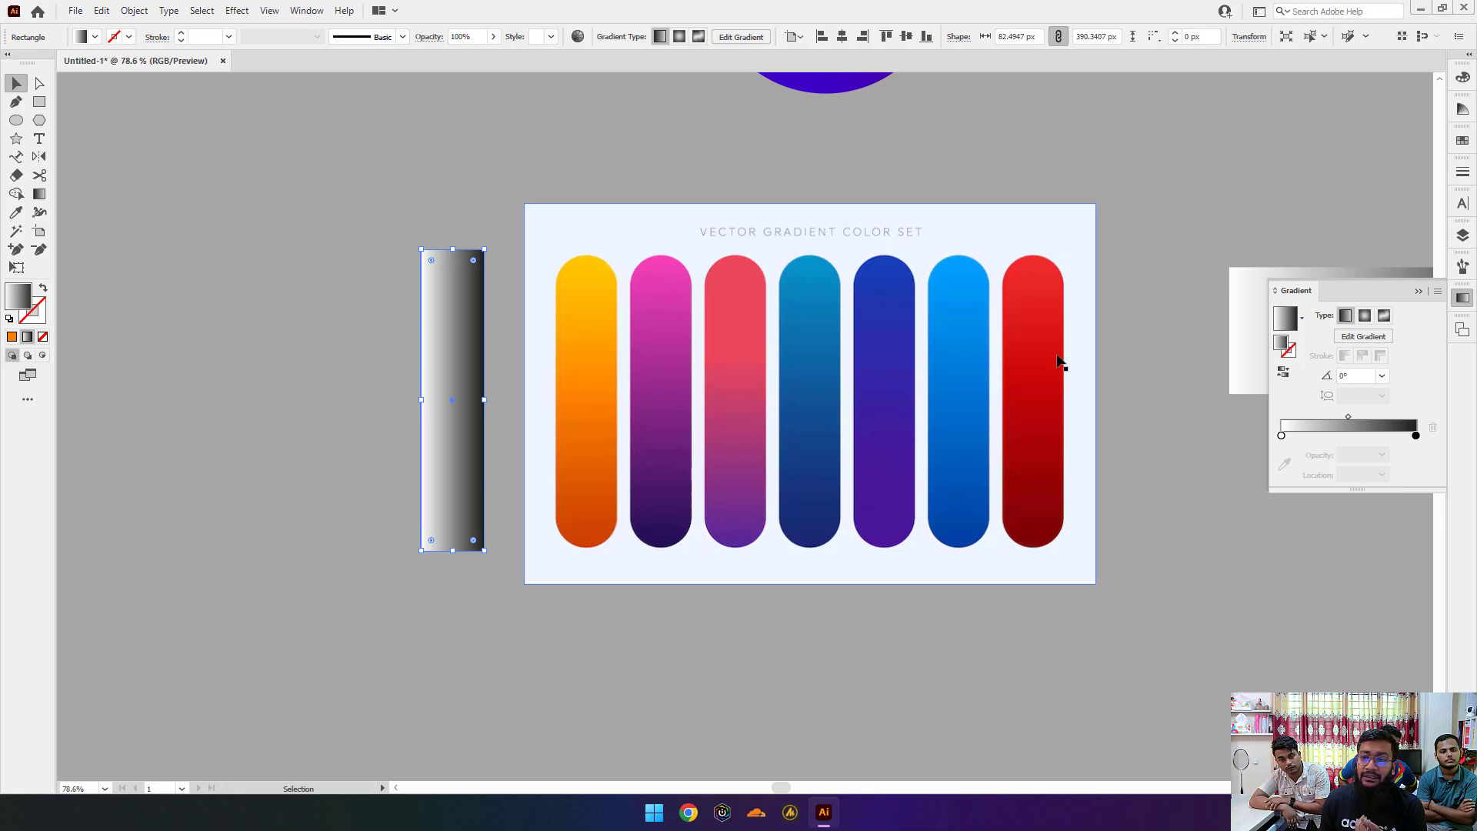
{"action": "left_click", "coordinate": [1280, 436]}
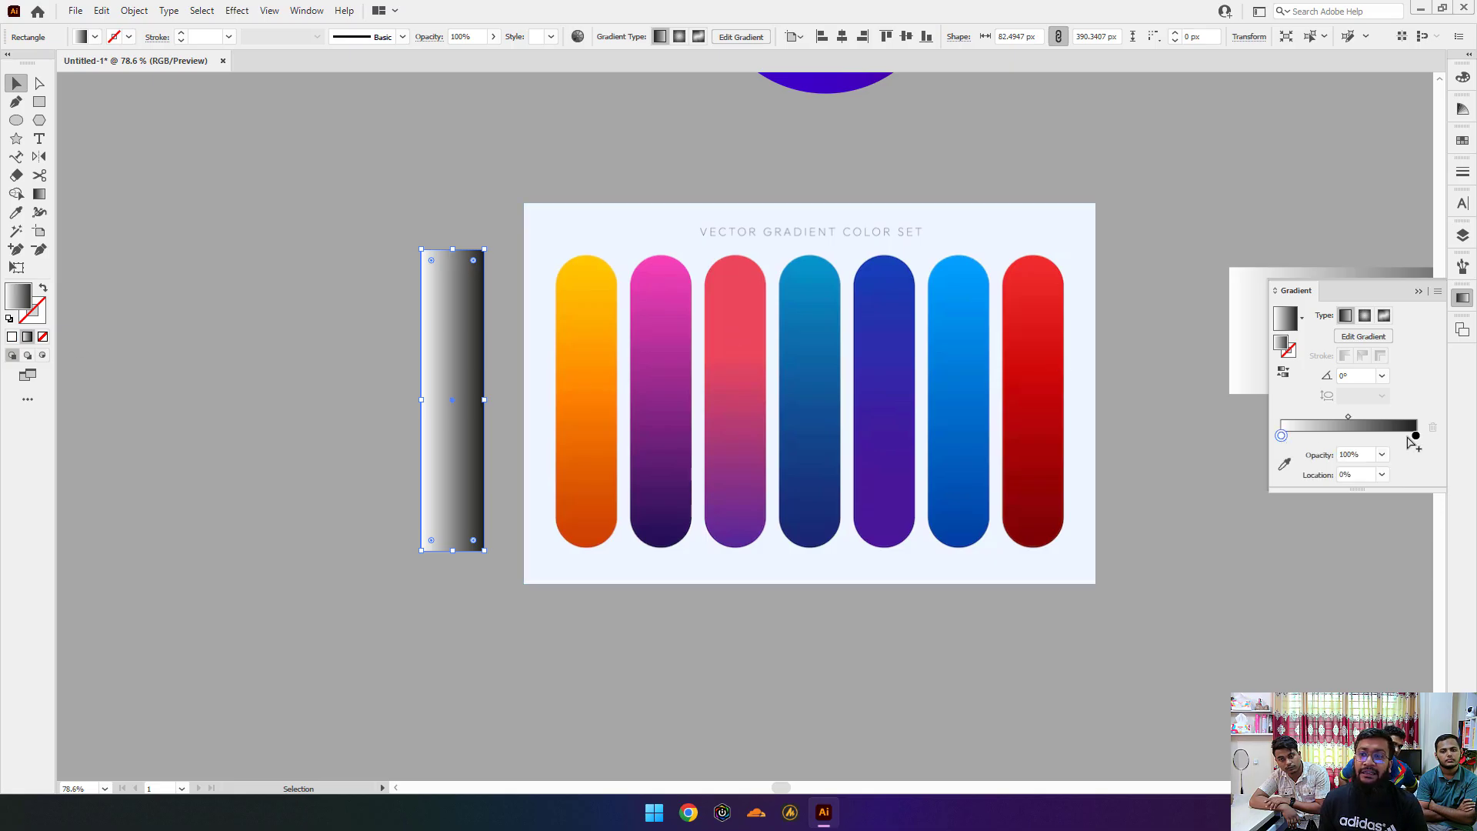
{"action": "left_click", "coordinate": [1415, 436]}
{"action": "left_click", "coordinate": [1282, 436]}
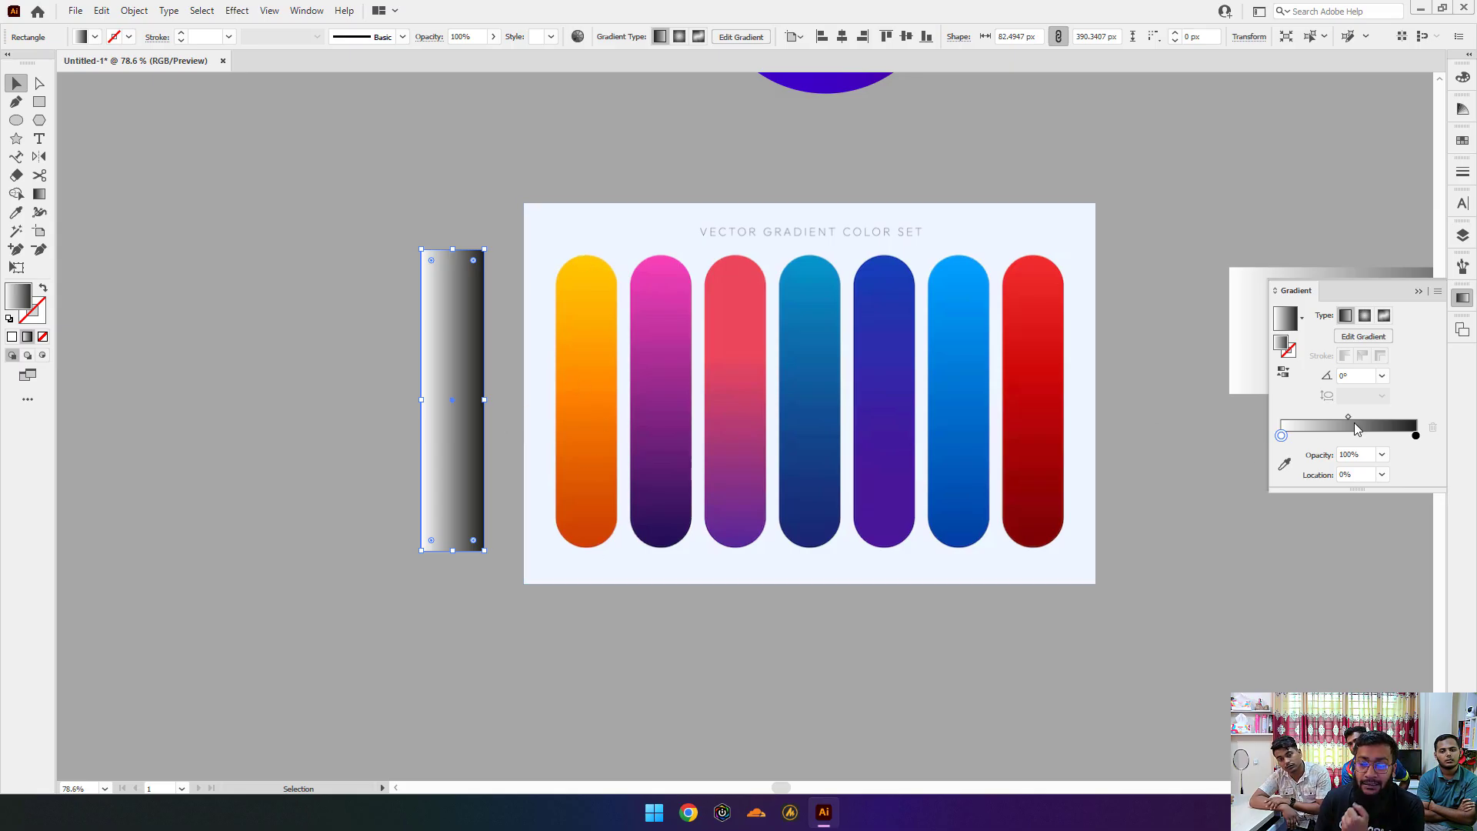
{"action": "left_click", "coordinate": [1284, 464]}
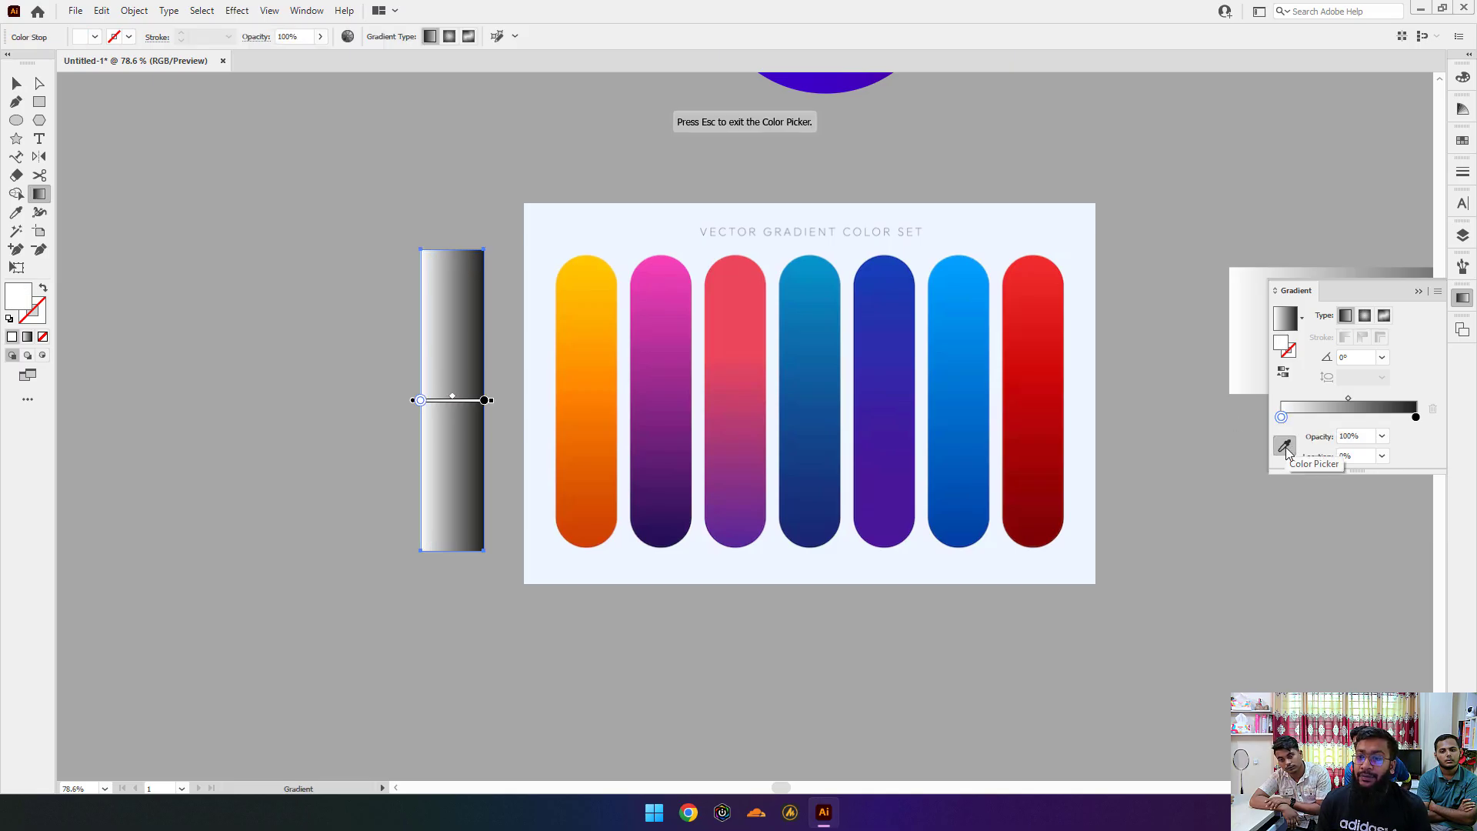
{"action": "left_click", "coordinate": [1285, 446]}
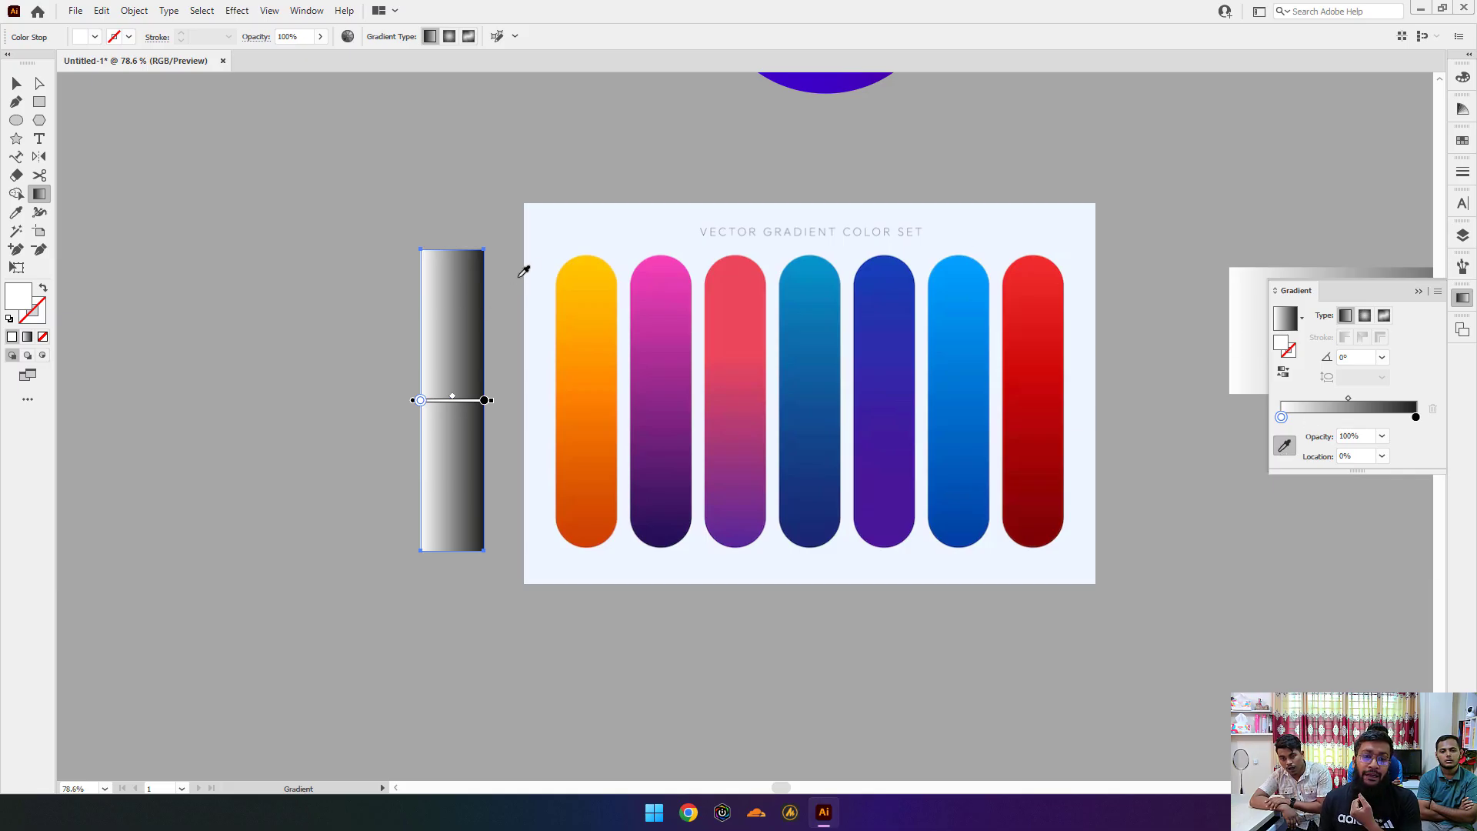
{"action": "left_click", "coordinate": [591, 256]}
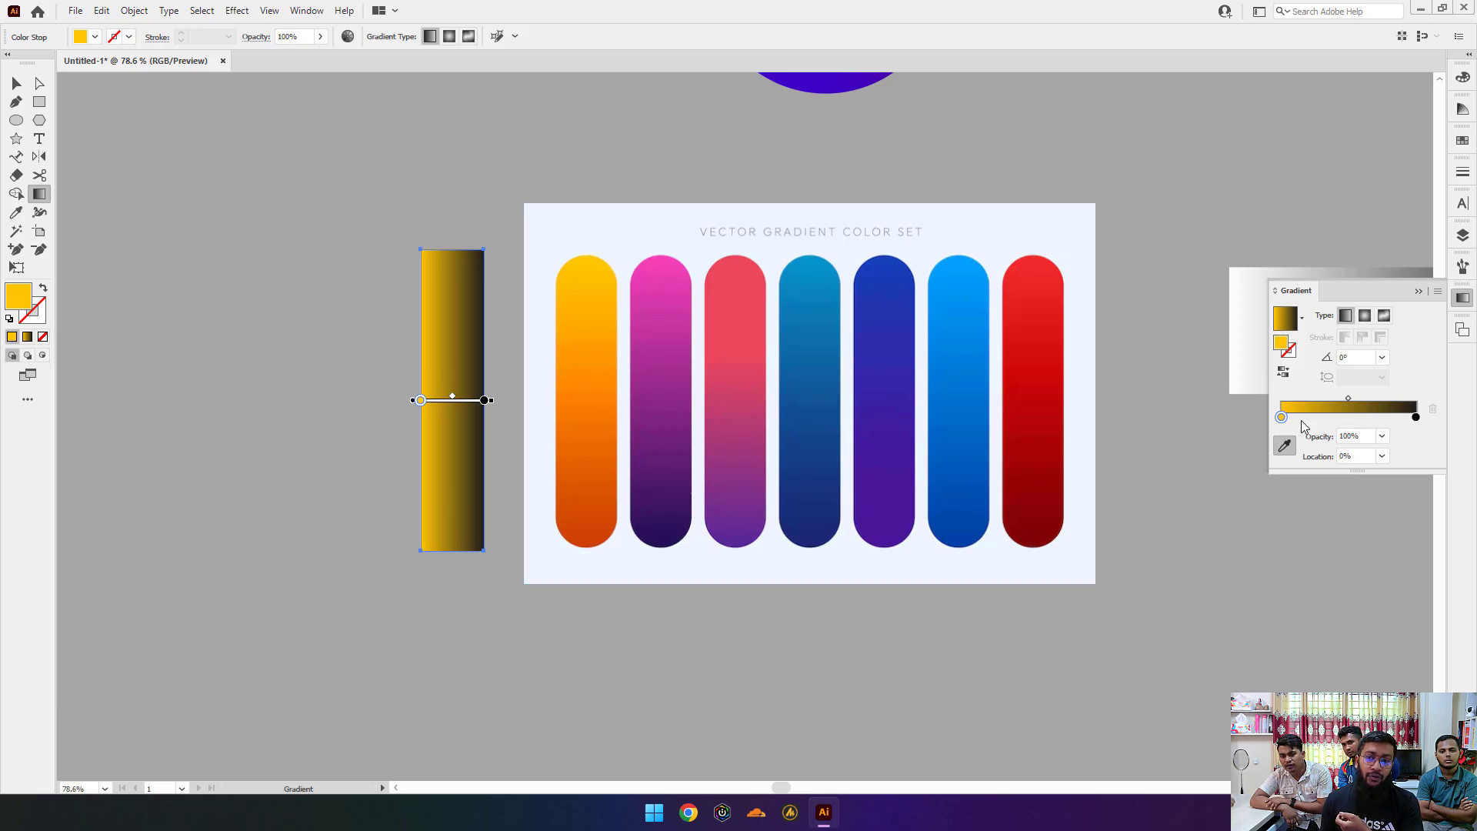
Step: Set the gradient's black end stop to the dark orange sampled from the lower end of the image's yellow-orange bar
{"action": "left_click", "coordinate": [1416, 417]}
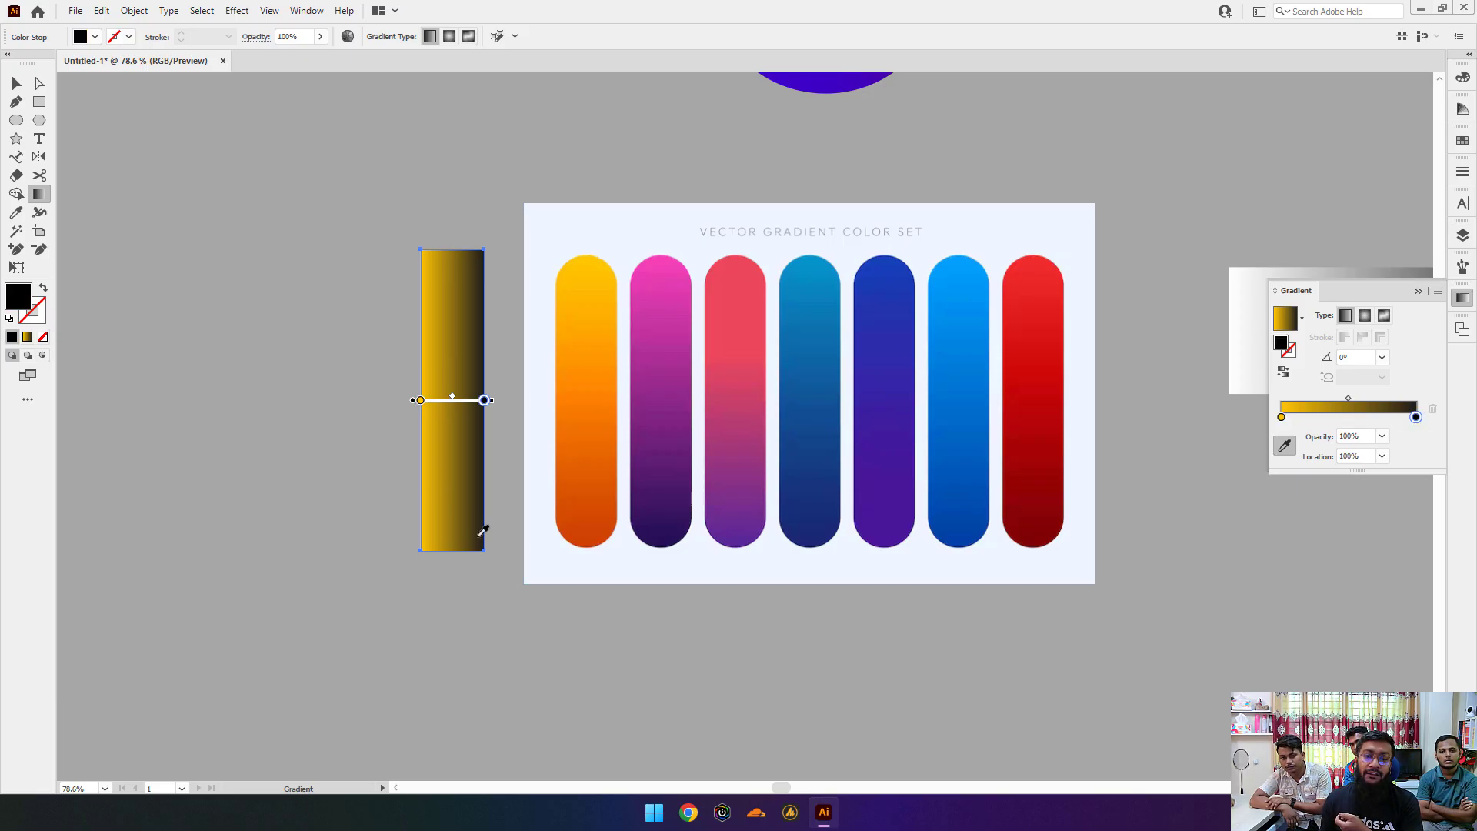
{"action": "left_click", "coordinate": [589, 540]}
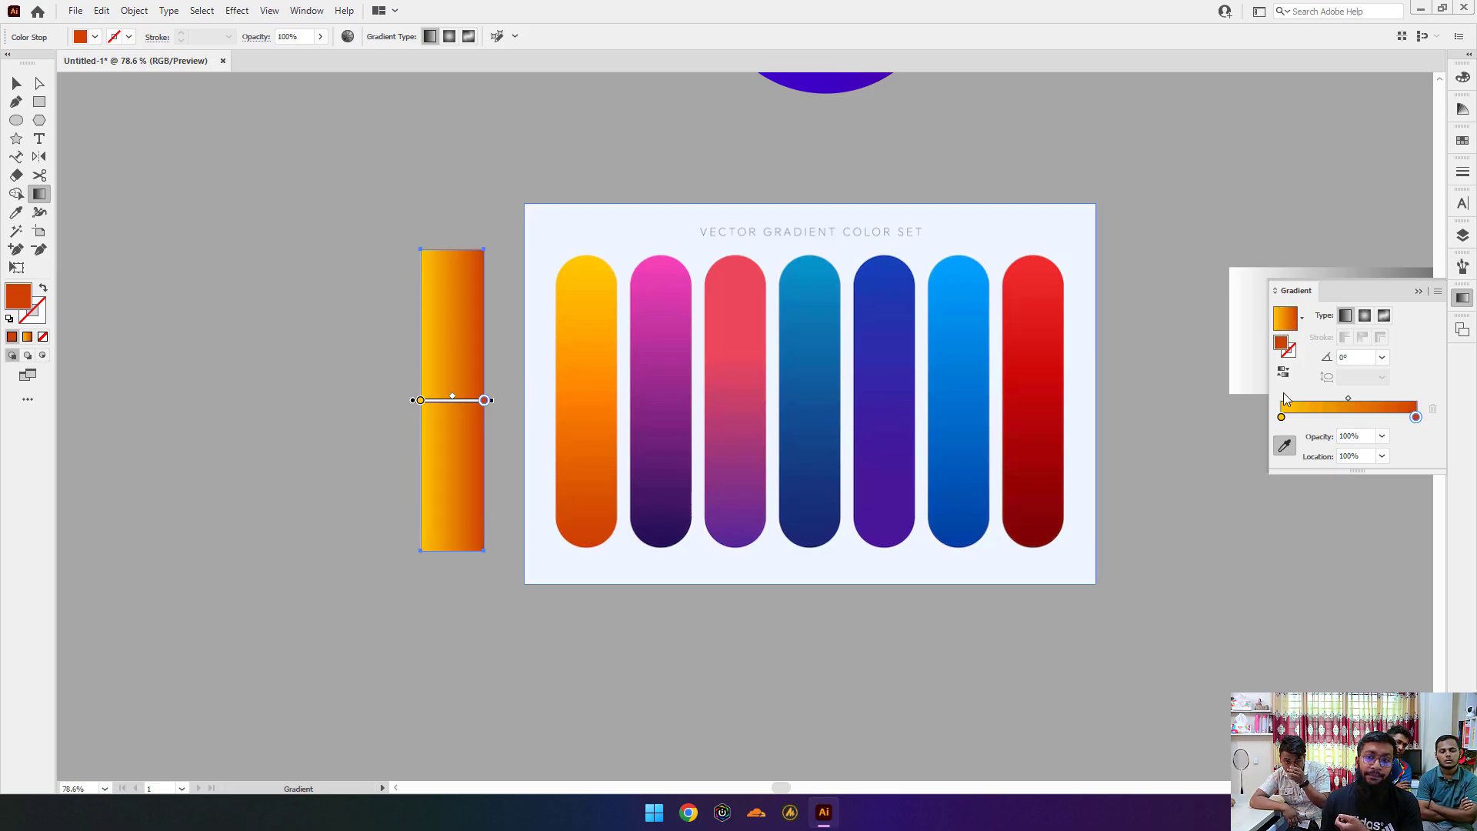
{"action": "left_click", "coordinate": [1285, 445]}
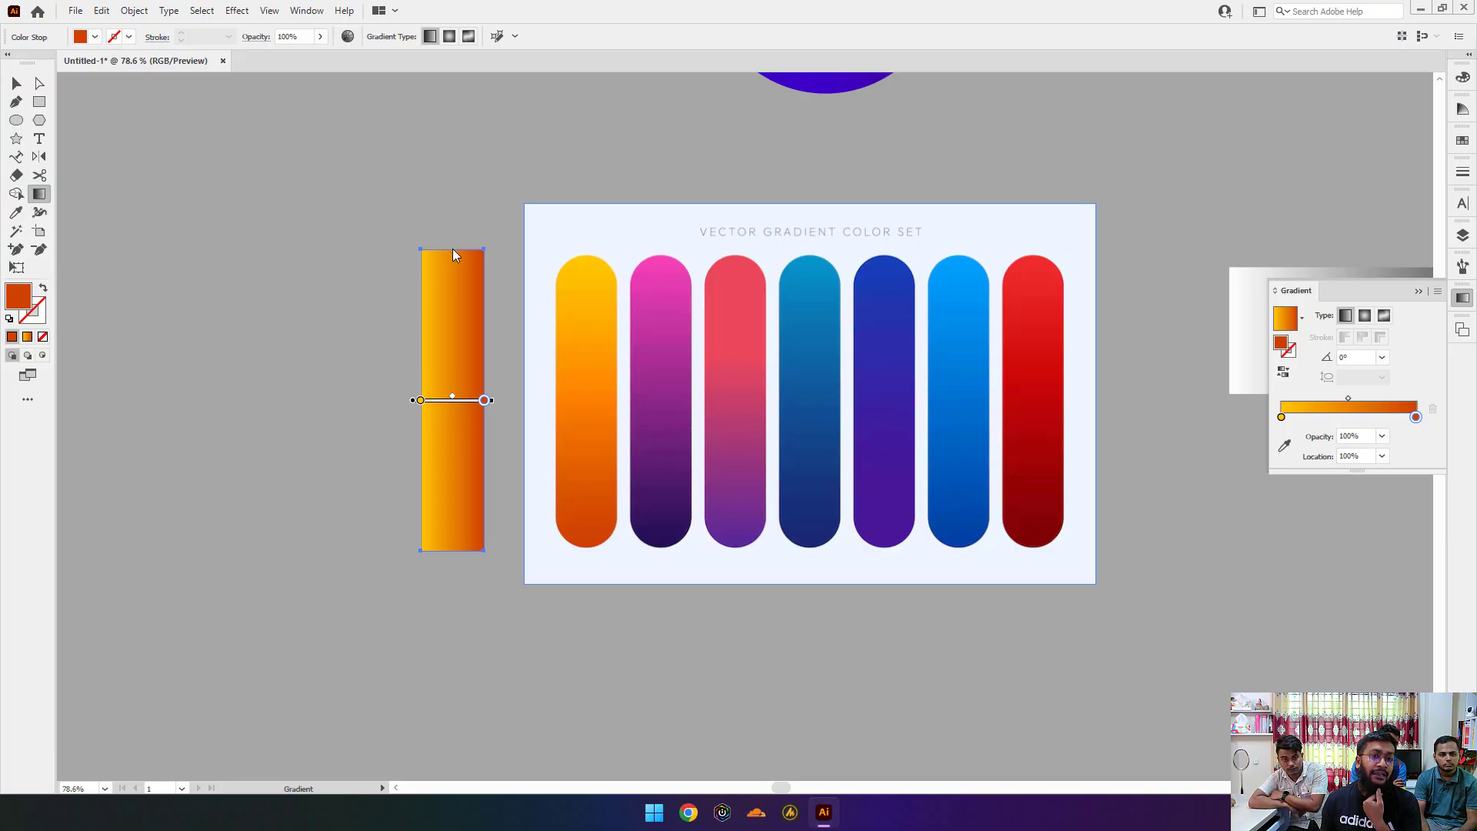
Step: Redirect the rectangle's gradient vertically from yellow above to dark orange below, and round all corners to about 41 px into a pill shape
{"action": "left_click_drag", "start_coordinate": [454, 251], "coordinate": [453, 549]}
{"action": "left_click", "coordinate": [16, 82]}
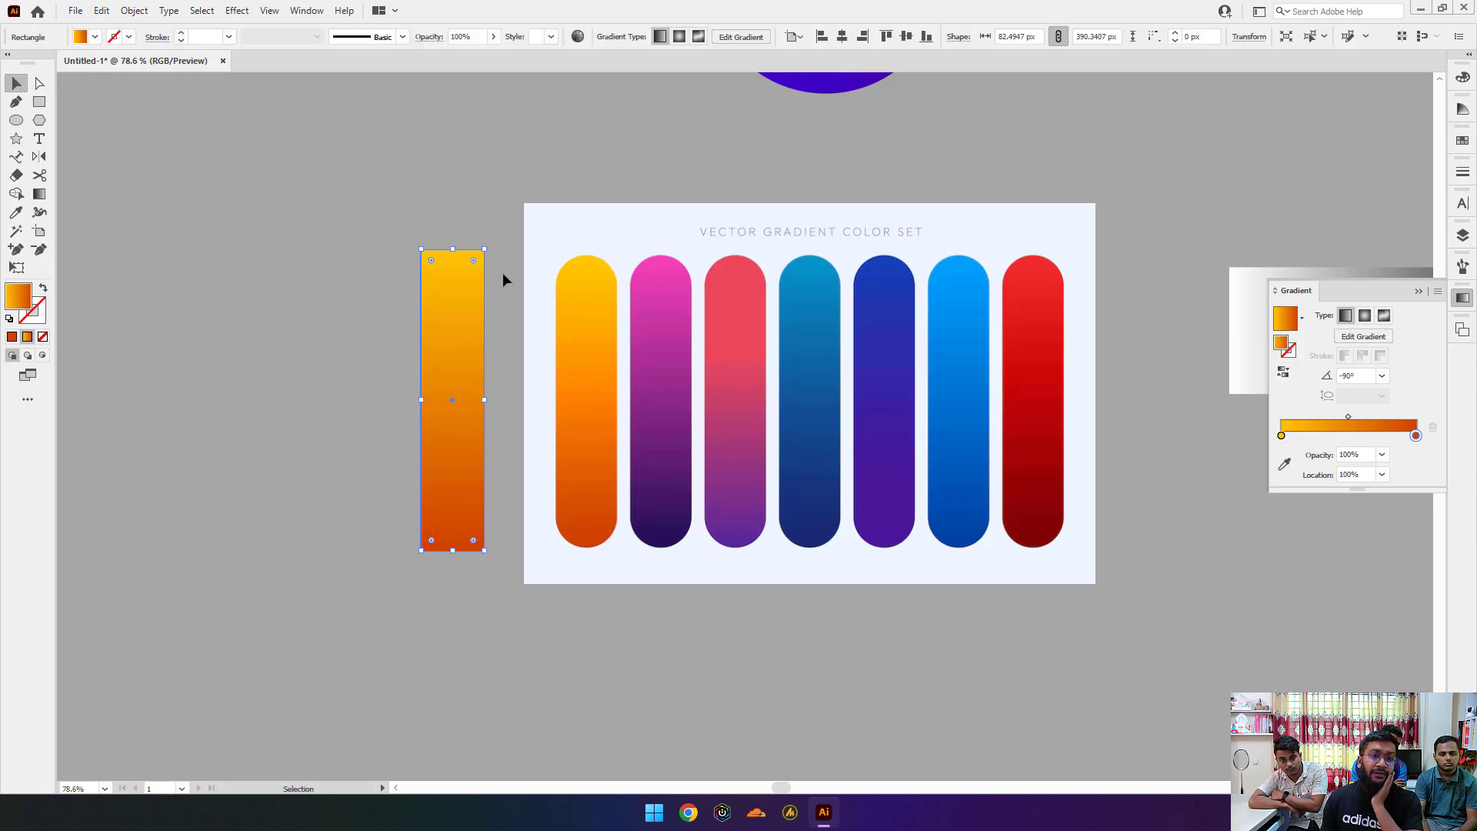
{"action": "left_click_drag", "start_coordinate": [473, 263], "coordinate": [466, 292]}
{"action": "left_click", "coordinate": [332, 348]}
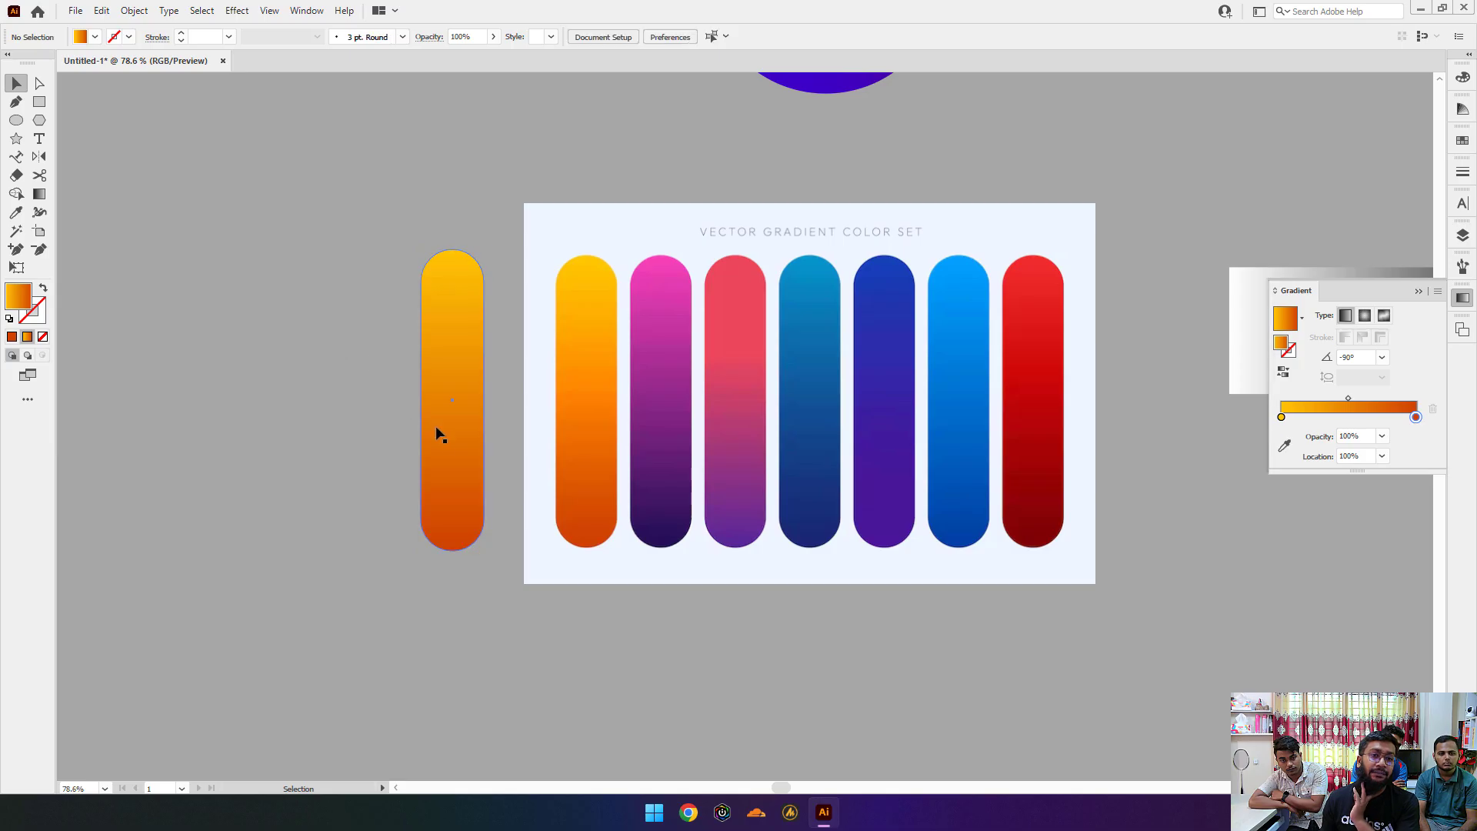
Step: Reposition the orange gradient pill further left of the gradient colour set image, roughly level with its bars
{"action": "left_click_drag", "start_coordinate": [439, 428], "coordinate": [388, 418]}
{"action": "left_click", "coordinate": [478, 224]}
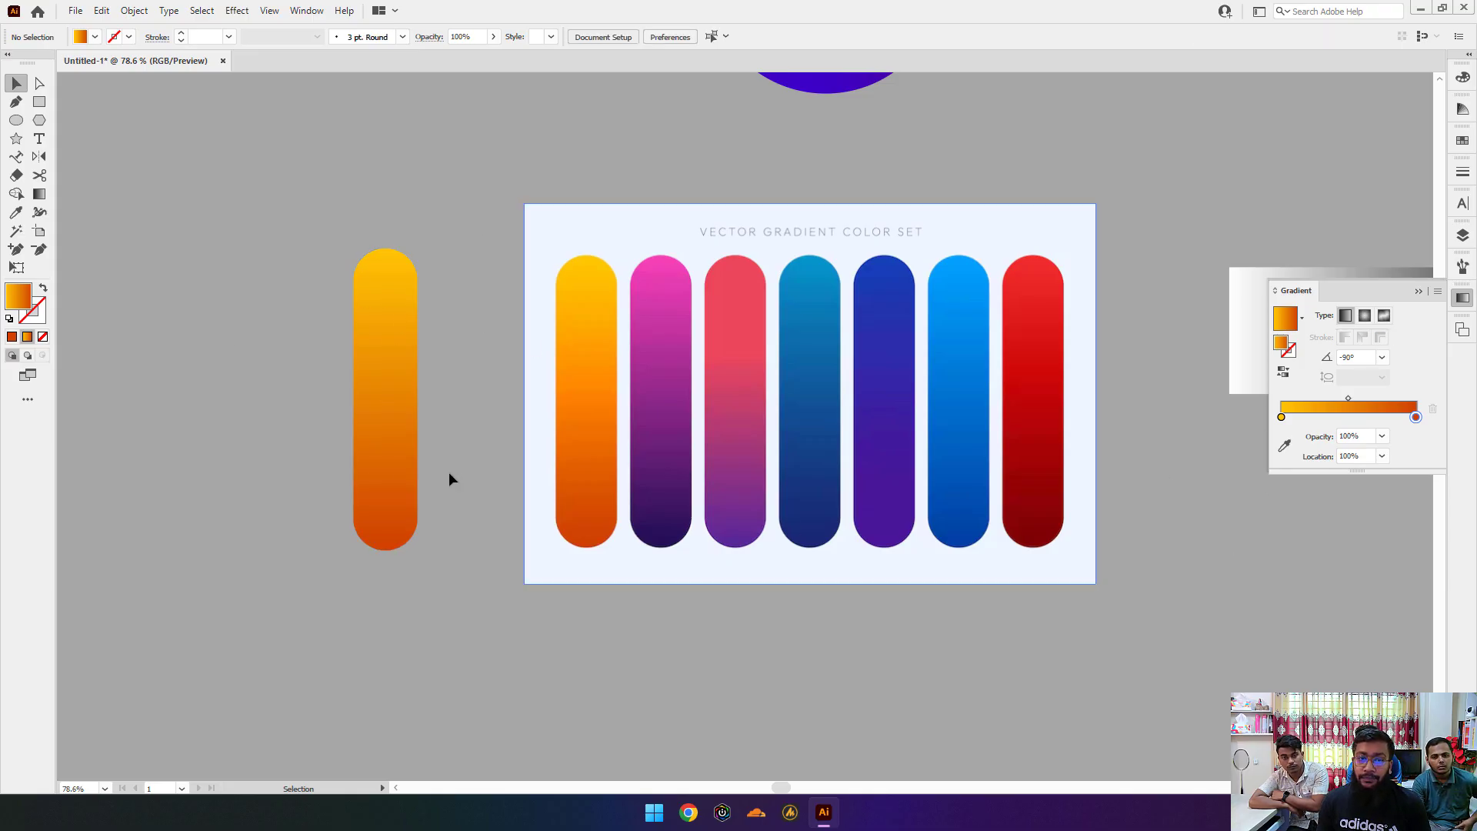
{"action": "left_click_drag", "start_coordinate": [551, 406], "coordinate": [443, 431]}
{"action": "left_click_drag", "start_coordinate": [625, 431], "coordinate": [576, 444]}
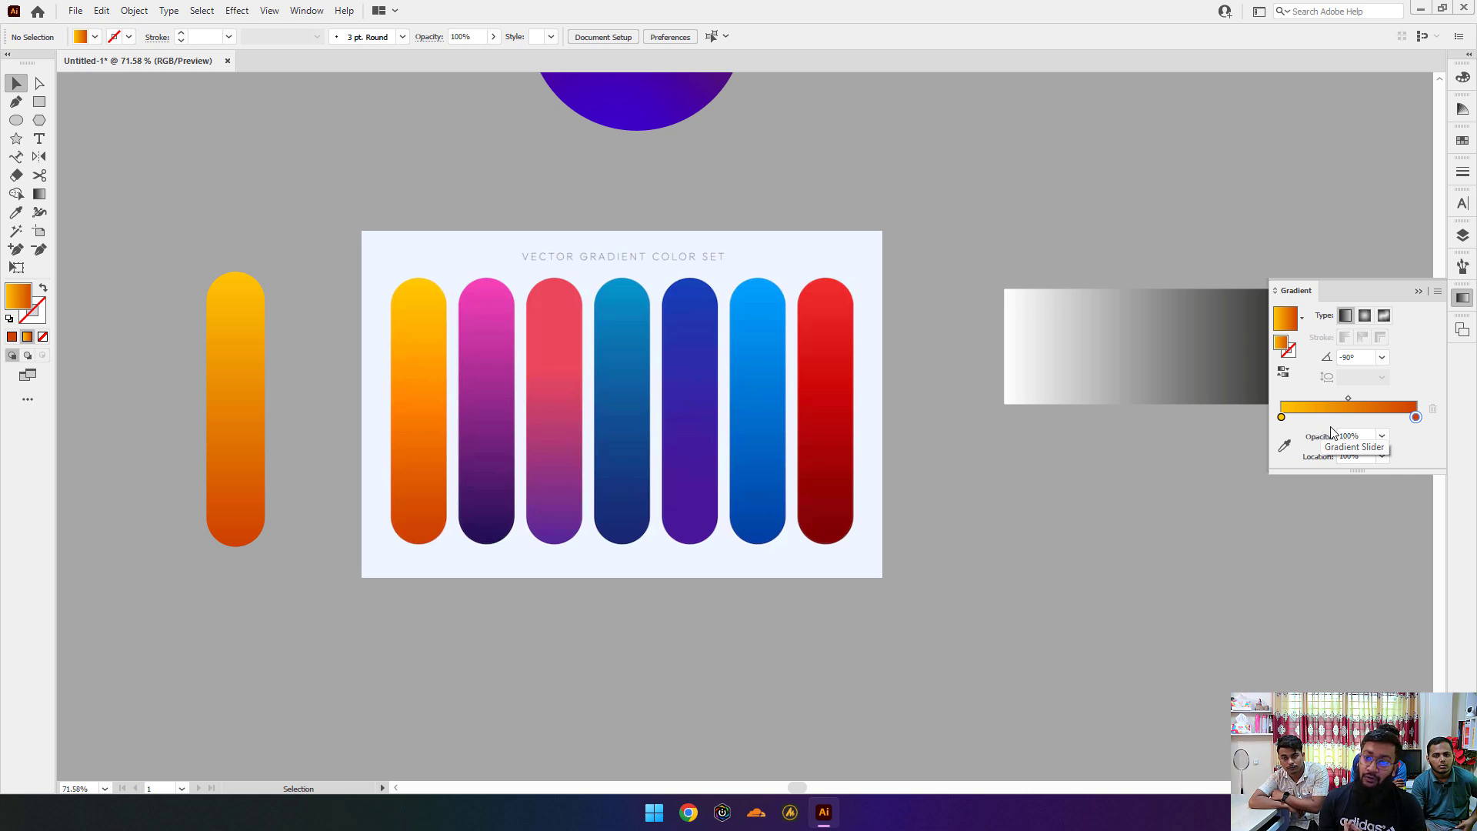
{"action": "mouse_move", "coordinate": [257, 372]}
{"action": "left_mouse_down"}
{"action": "mouse_move", "coordinate": [263, 307]}
{"action": "mouse_move", "coordinate": [262, 385]}
{"action": "left_mouse_up"}
{"action": "left_click", "coordinate": [293, 233]}
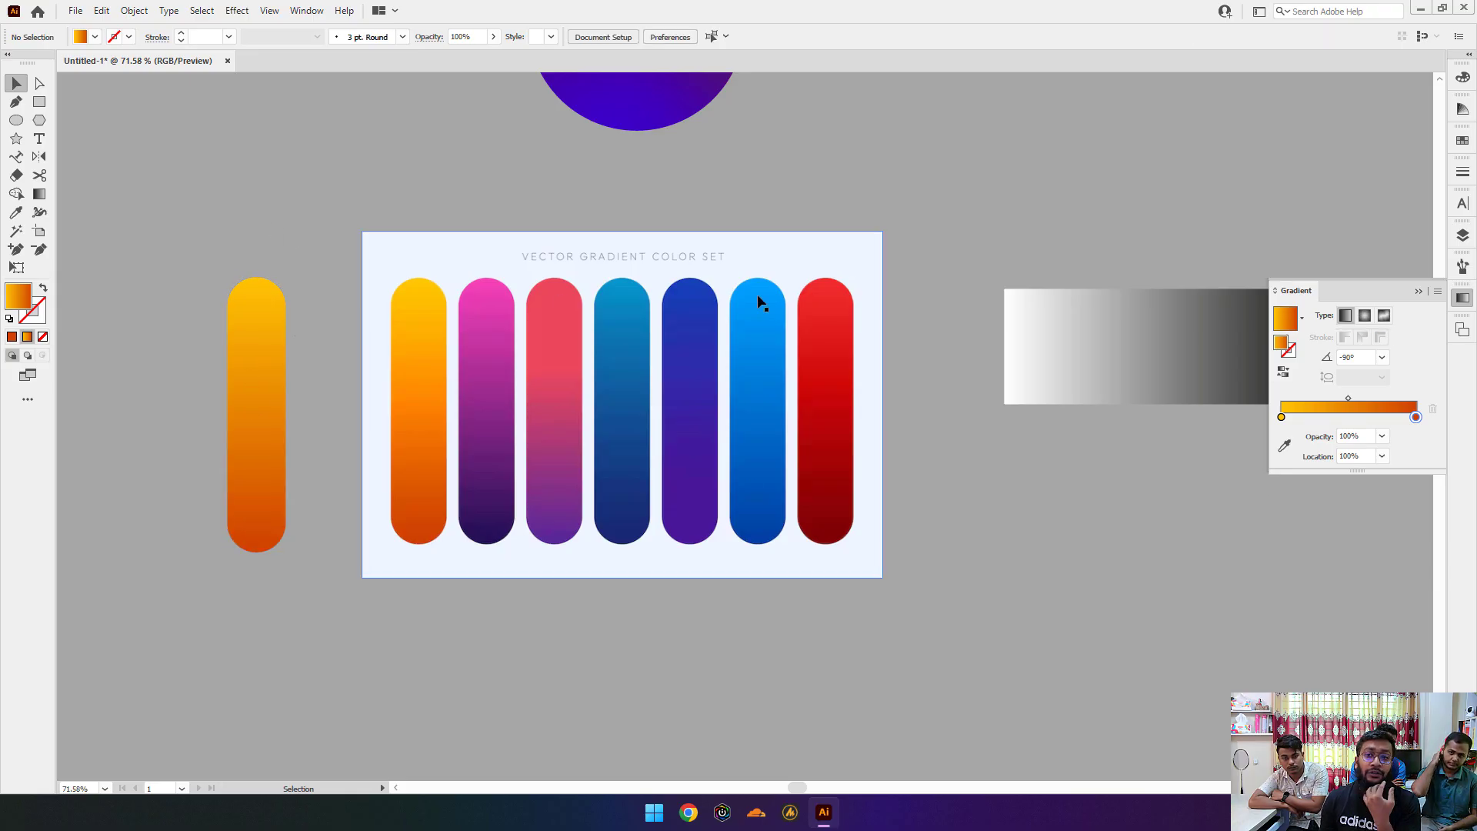
{"action": "left_click", "coordinate": [247, 374]}
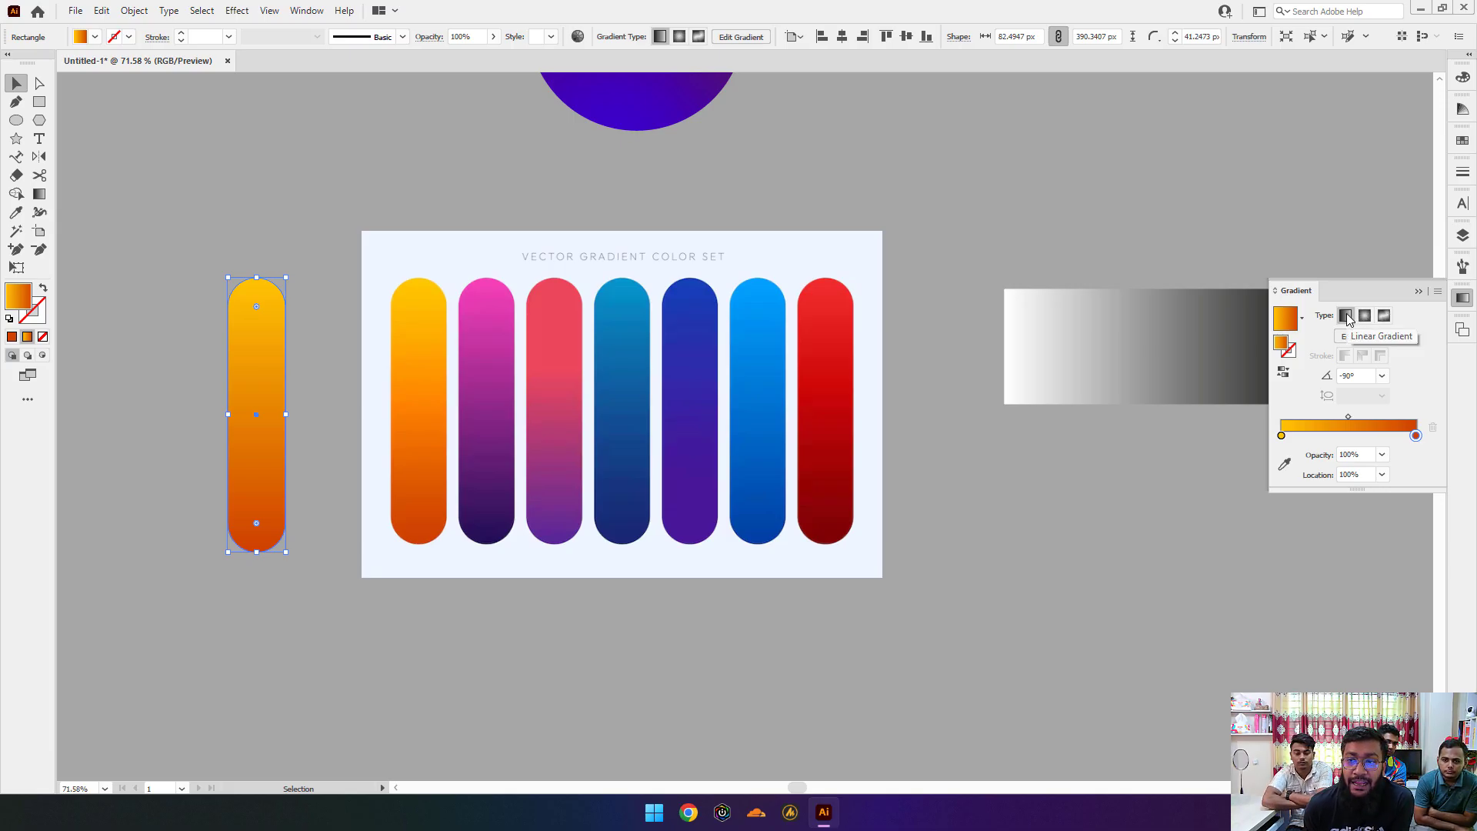
{"action": "left_click", "coordinate": [504, 331]}
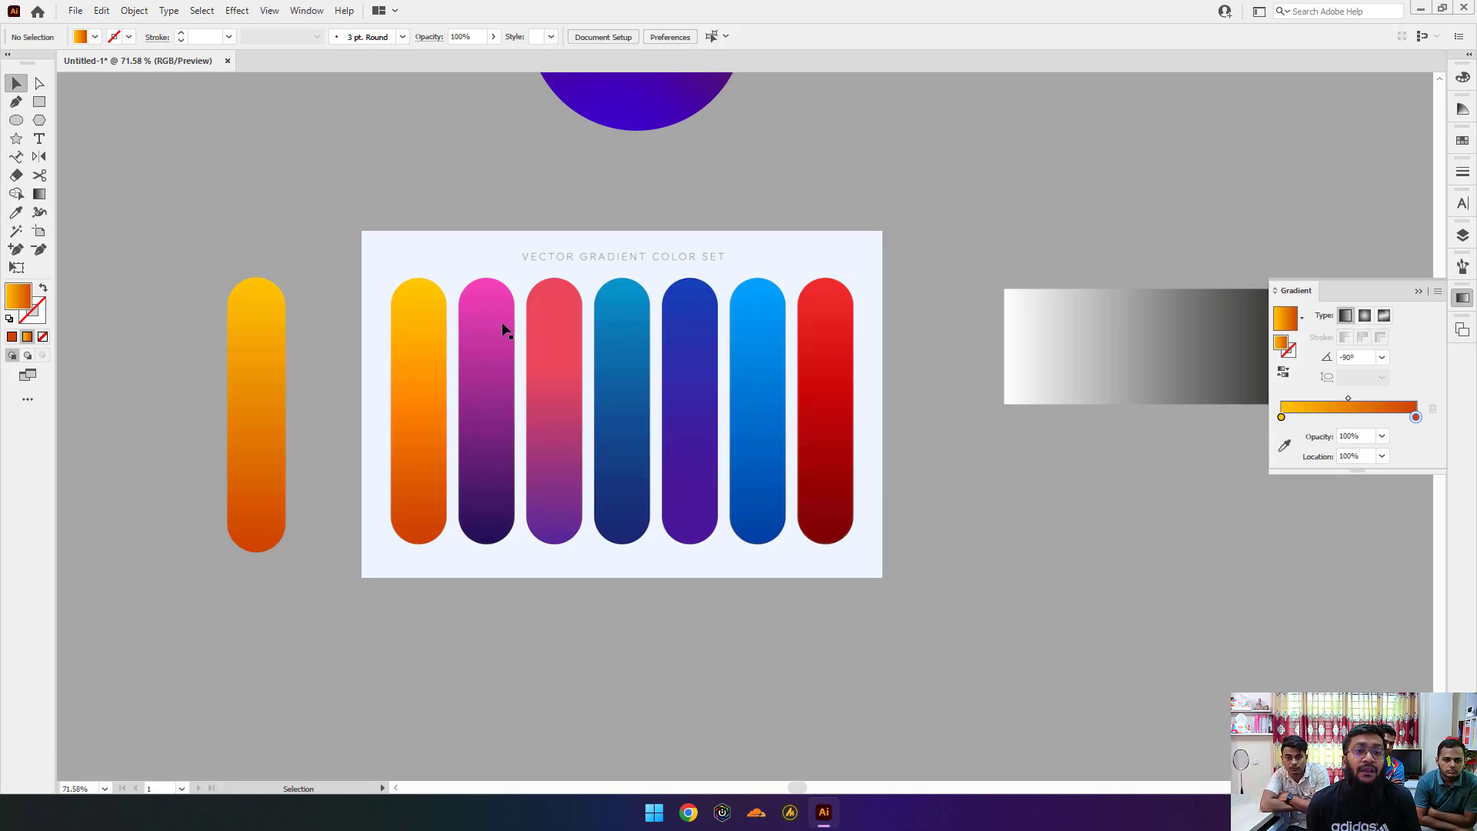
Step: Move the black-and-white radial gradient circle to the left of the orange gradient pill
{"action": "scroll", "coordinate": [689, 425], "scroll_direction": "down", "scroll_amount": 4}
{"action": "left_click_drag", "start_coordinate": [906, 398], "coordinate": [478, 391]}
{"action": "scroll", "coordinate": [620, 448], "scroll_direction": "up", "scroll_amount": 4}
{"action": "scroll", "coordinate": [272, 349], "scroll_direction": "up", "scroll_amount": 1}
{"action": "left_click_drag", "start_coordinate": [376, 353], "coordinate": [363, 354]}
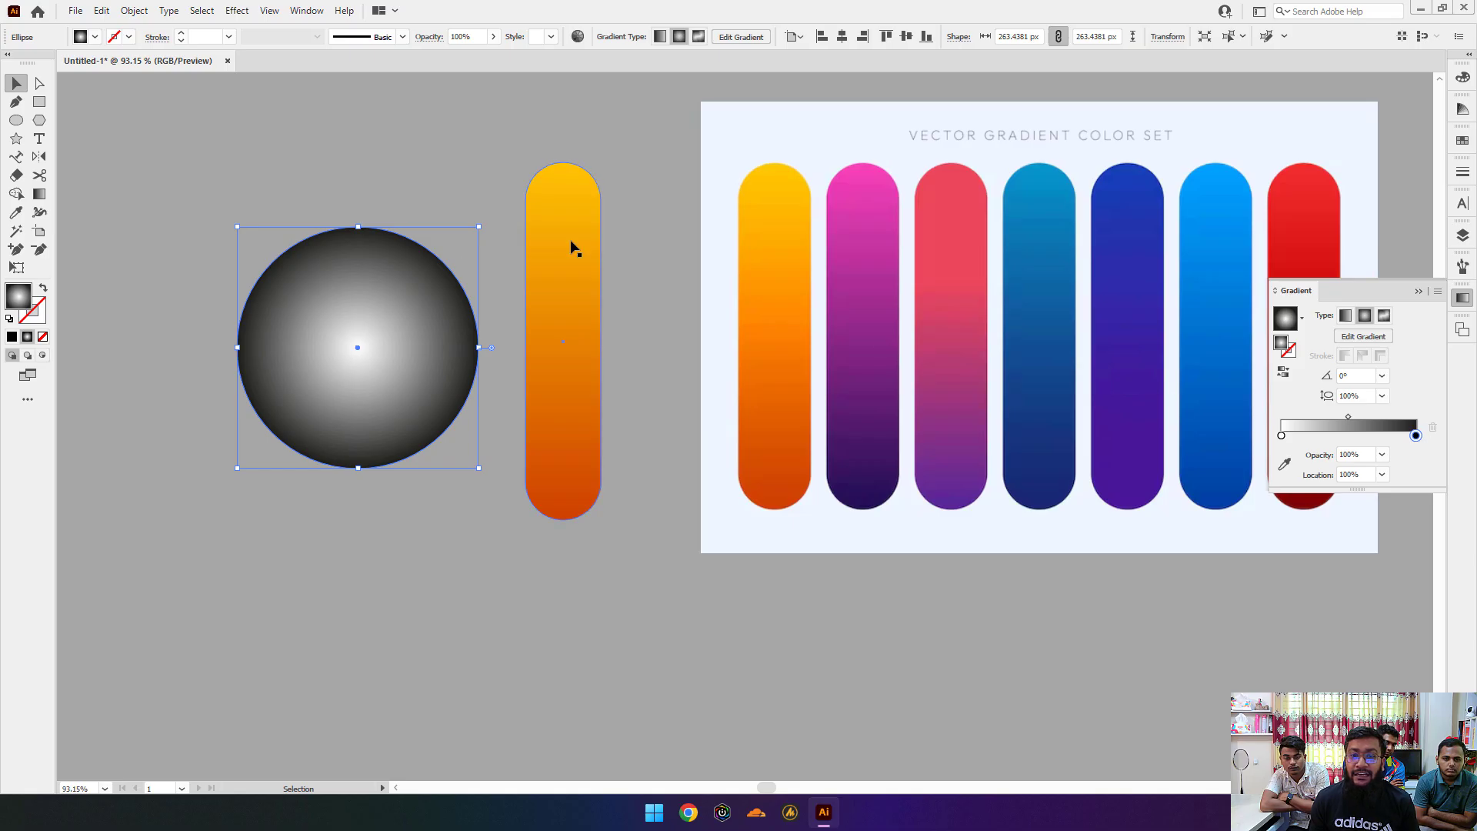
Step: Copy the pill's yellow-orange gradient onto the circle with the Eyedropper and change the circle's gradient type to radial
{"action": "key", "text": "i"}
{"action": "left_click", "coordinate": [564, 295]}
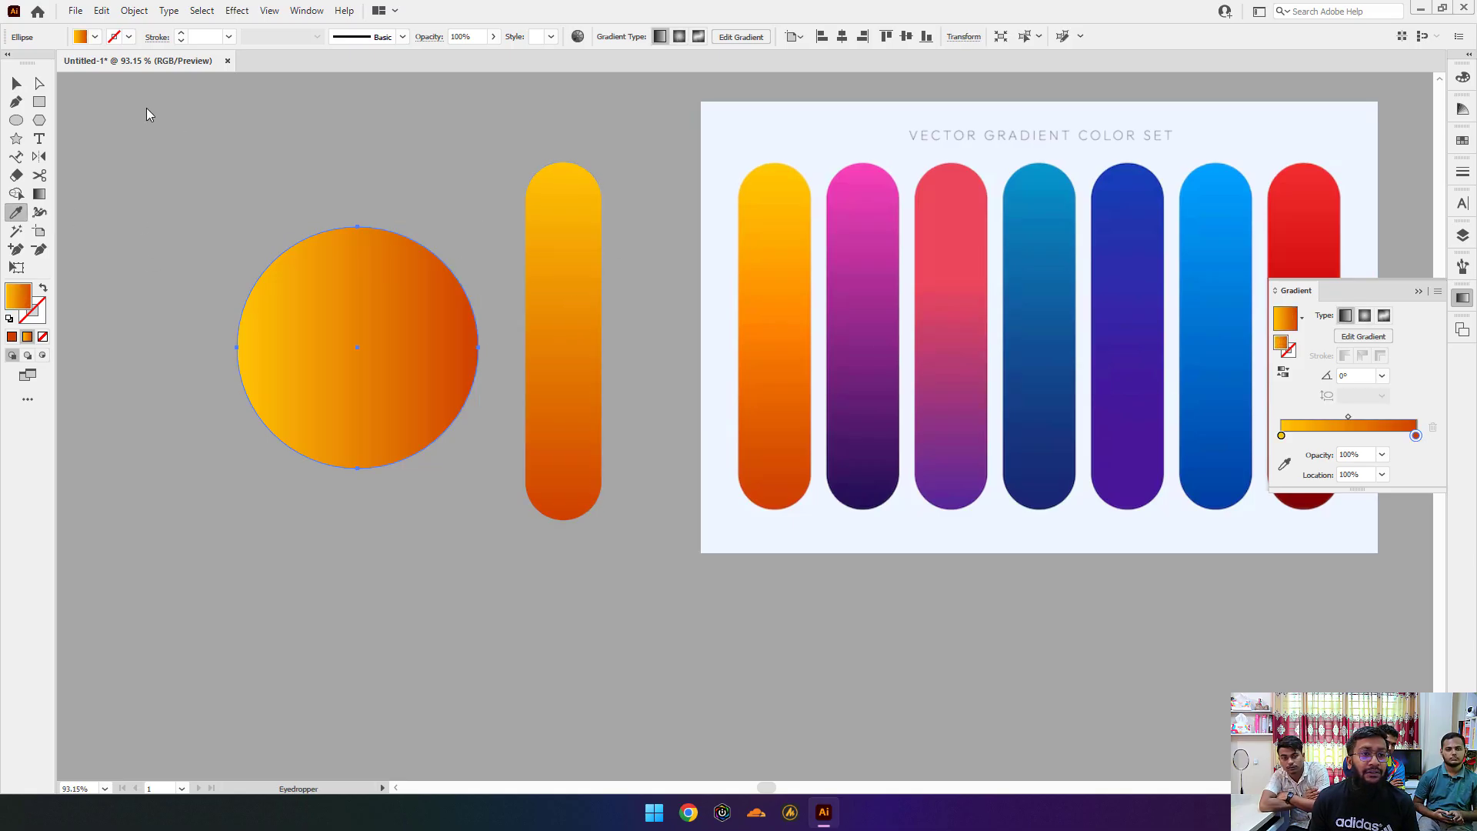
{"action": "left_click", "coordinate": [16, 83]}
{"action": "left_click", "coordinate": [1365, 316]}
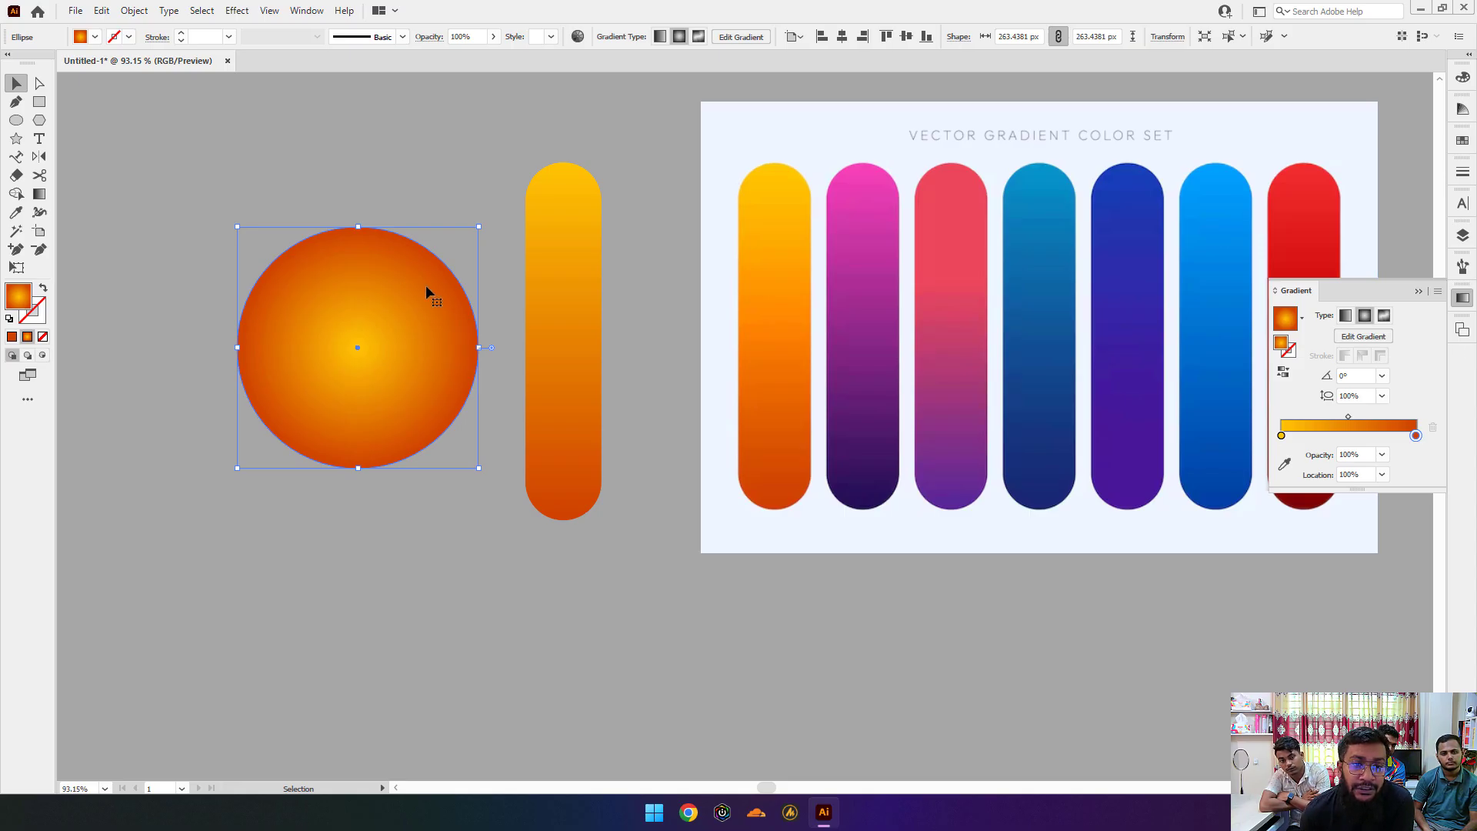
Step: Set the opacity of the circle's outer dark orange gradient stop to 0%
{"action": "left_click", "coordinate": [1380, 456]}
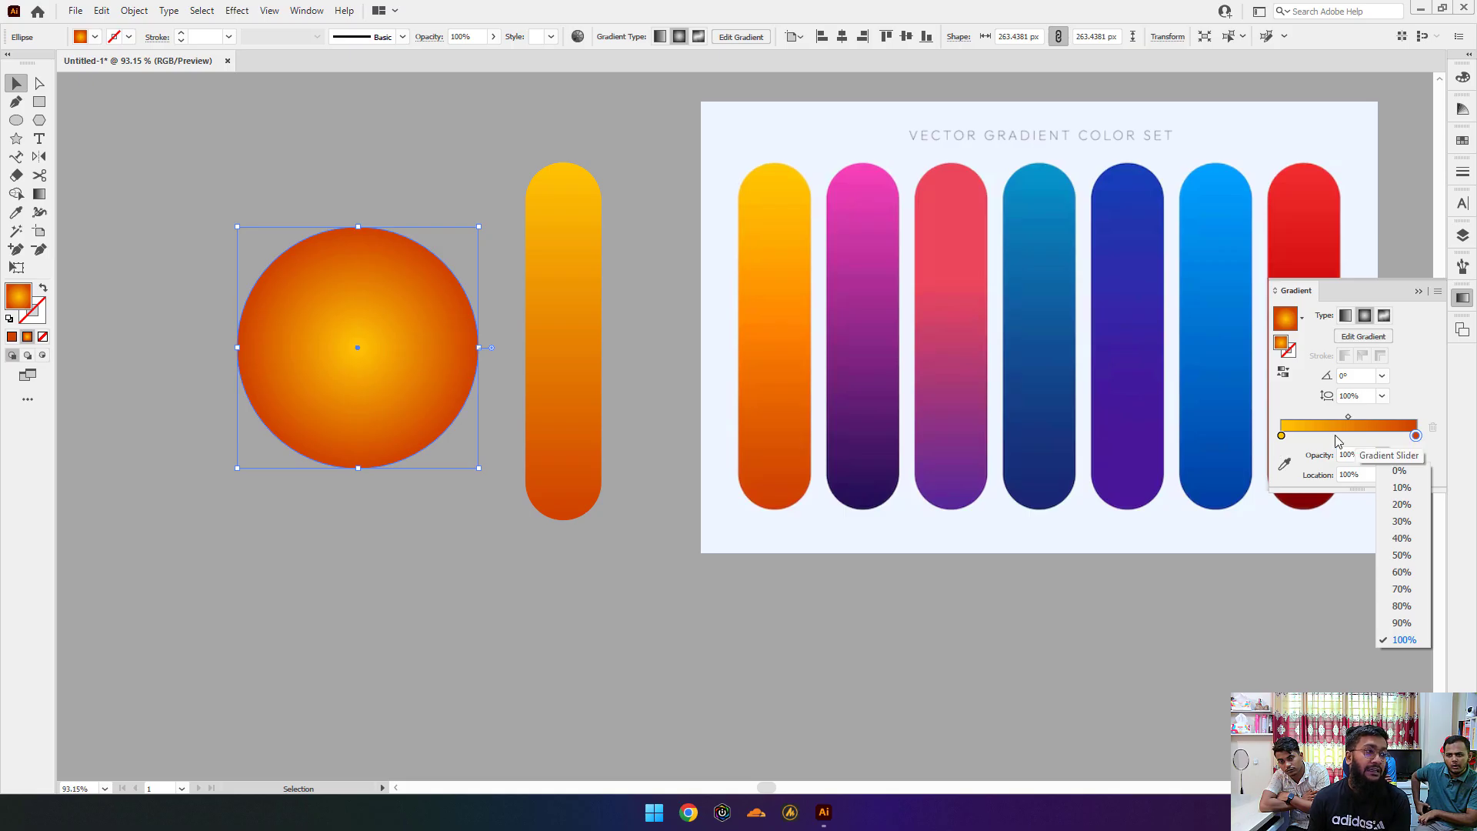
{"action": "left_click", "coordinate": [1280, 436]}
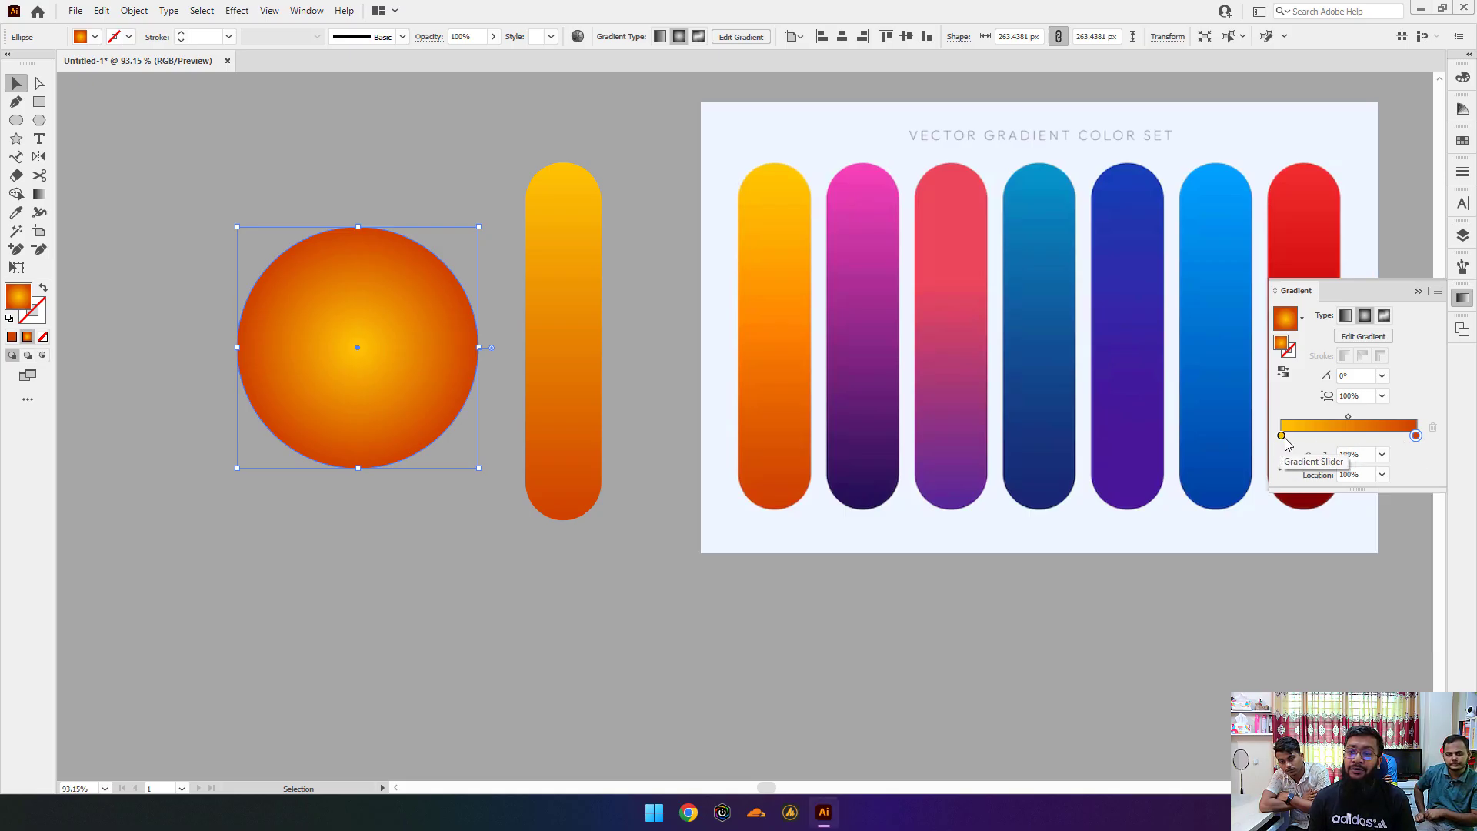
{"action": "left_click", "coordinate": [1416, 436]}
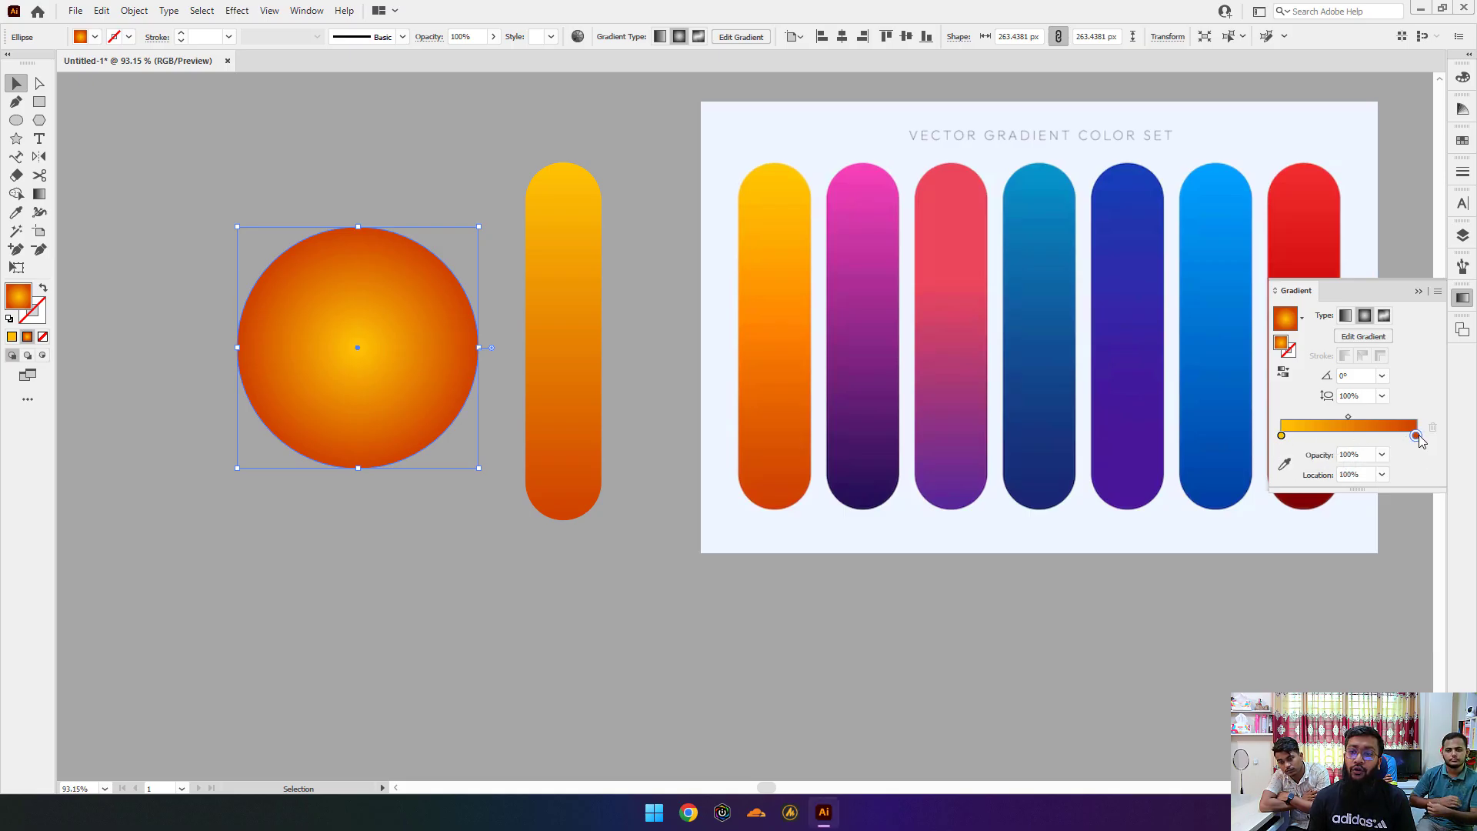
{"action": "left_click", "coordinate": [1382, 454]}
{"action": "left_click", "coordinate": [1413, 475]}
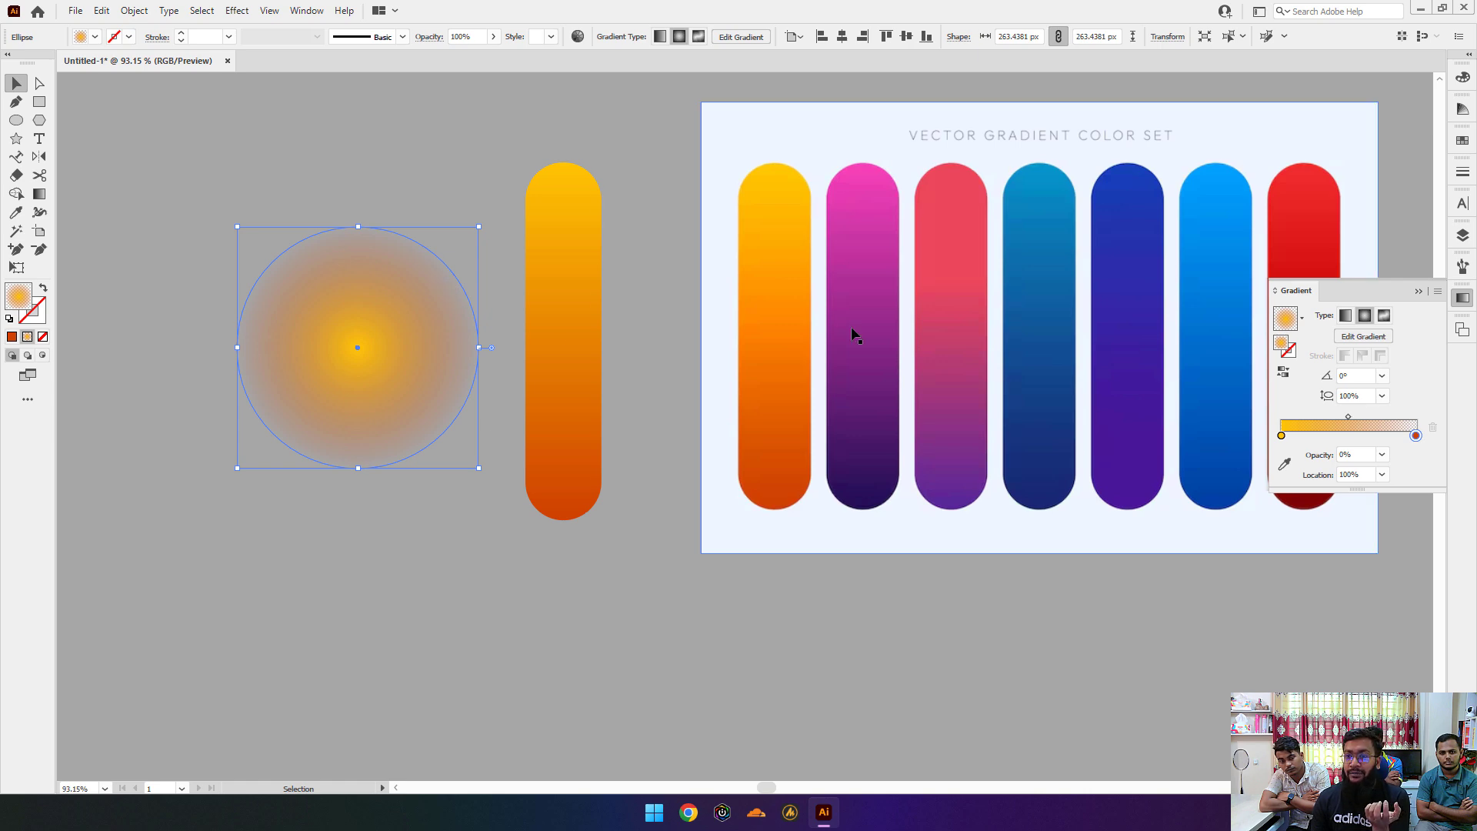
Step: Move the fading radial gradient circle over the lower-left corner of the gradient colour set image and inspect its transparency
{"action": "left_click", "coordinate": [539, 431]}
{"action": "left_click_drag", "start_coordinate": [433, 391], "coordinate": [804, 612]}
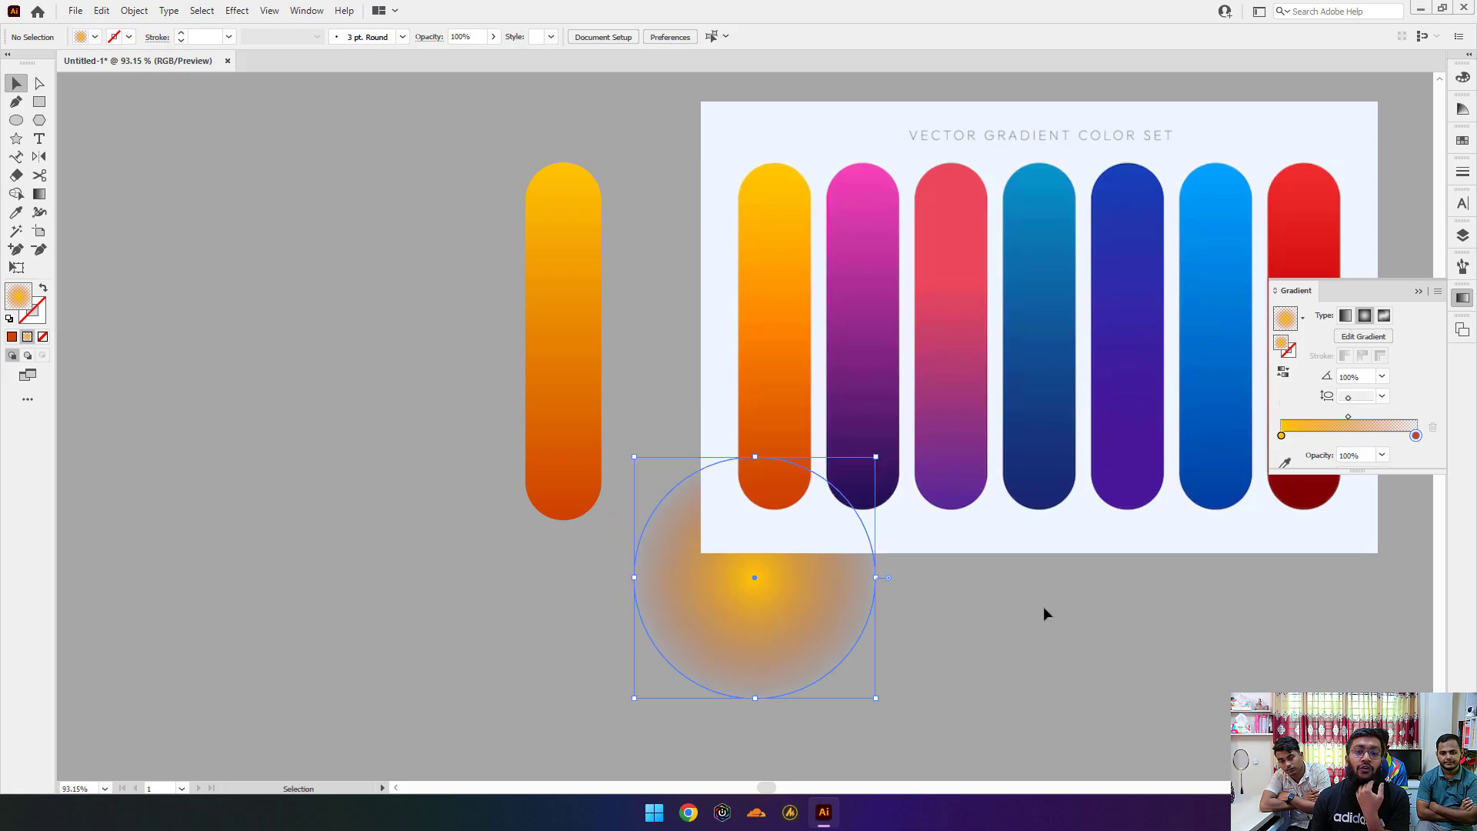
{"action": "left_click", "coordinate": [1042, 613]}
{"action": "left_click", "coordinate": [748, 602]}
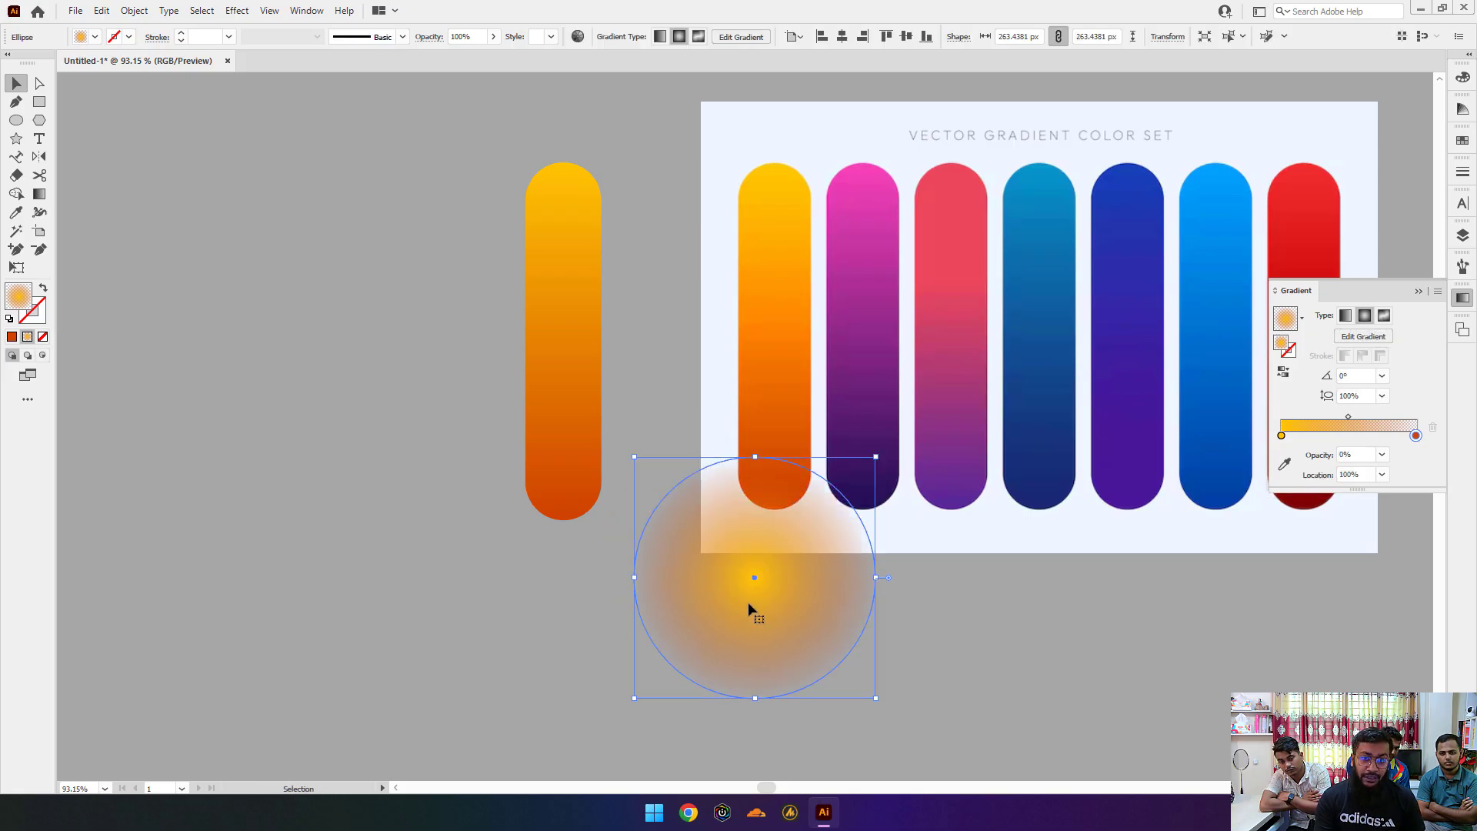
{"action": "left_click", "coordinate": [961, 611]}
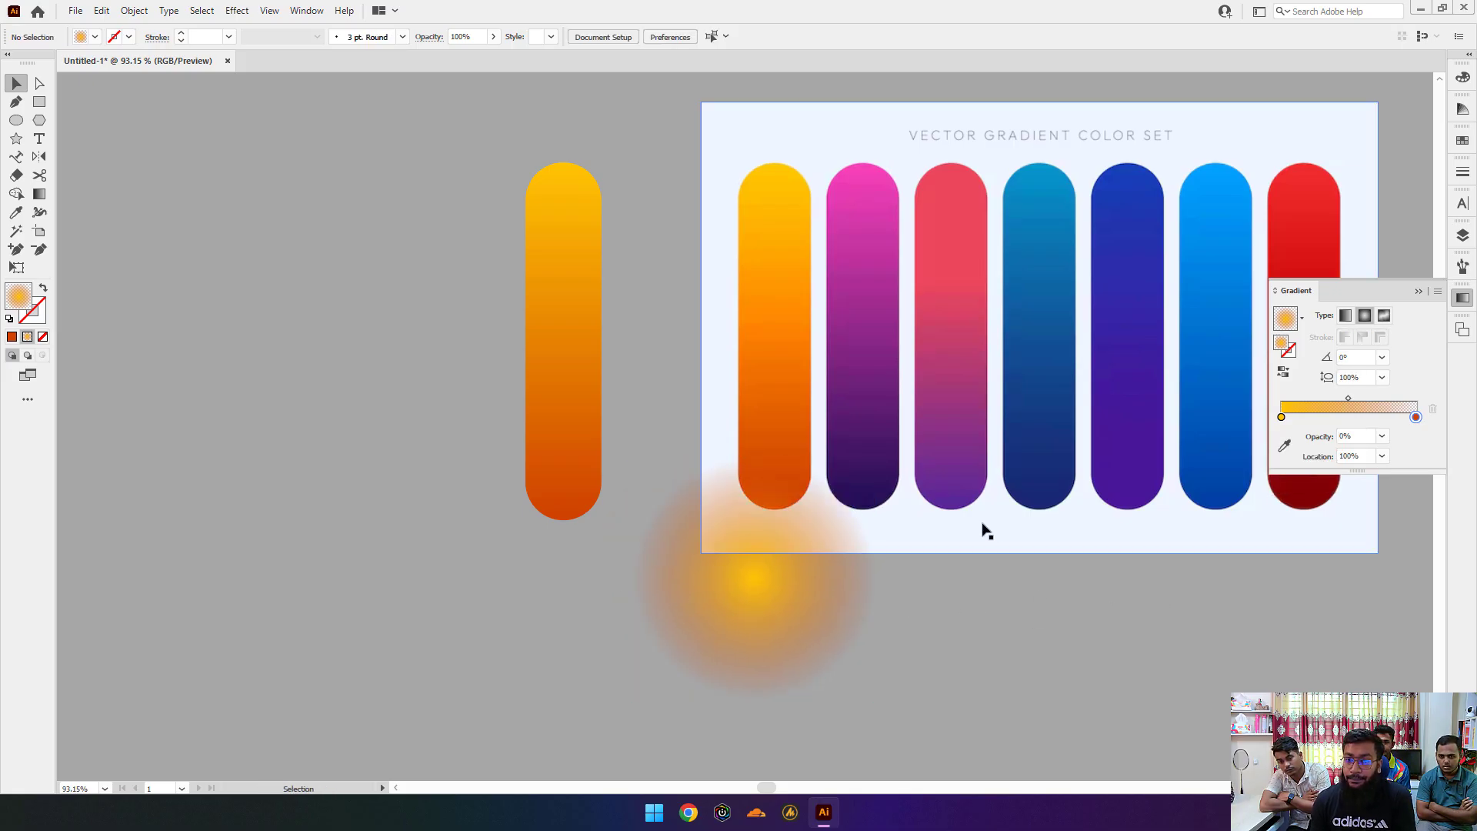
{"action": "left_click", "coordinate": [921, 526]}
{"action": "left_click", "coordinate": [805, 580]}
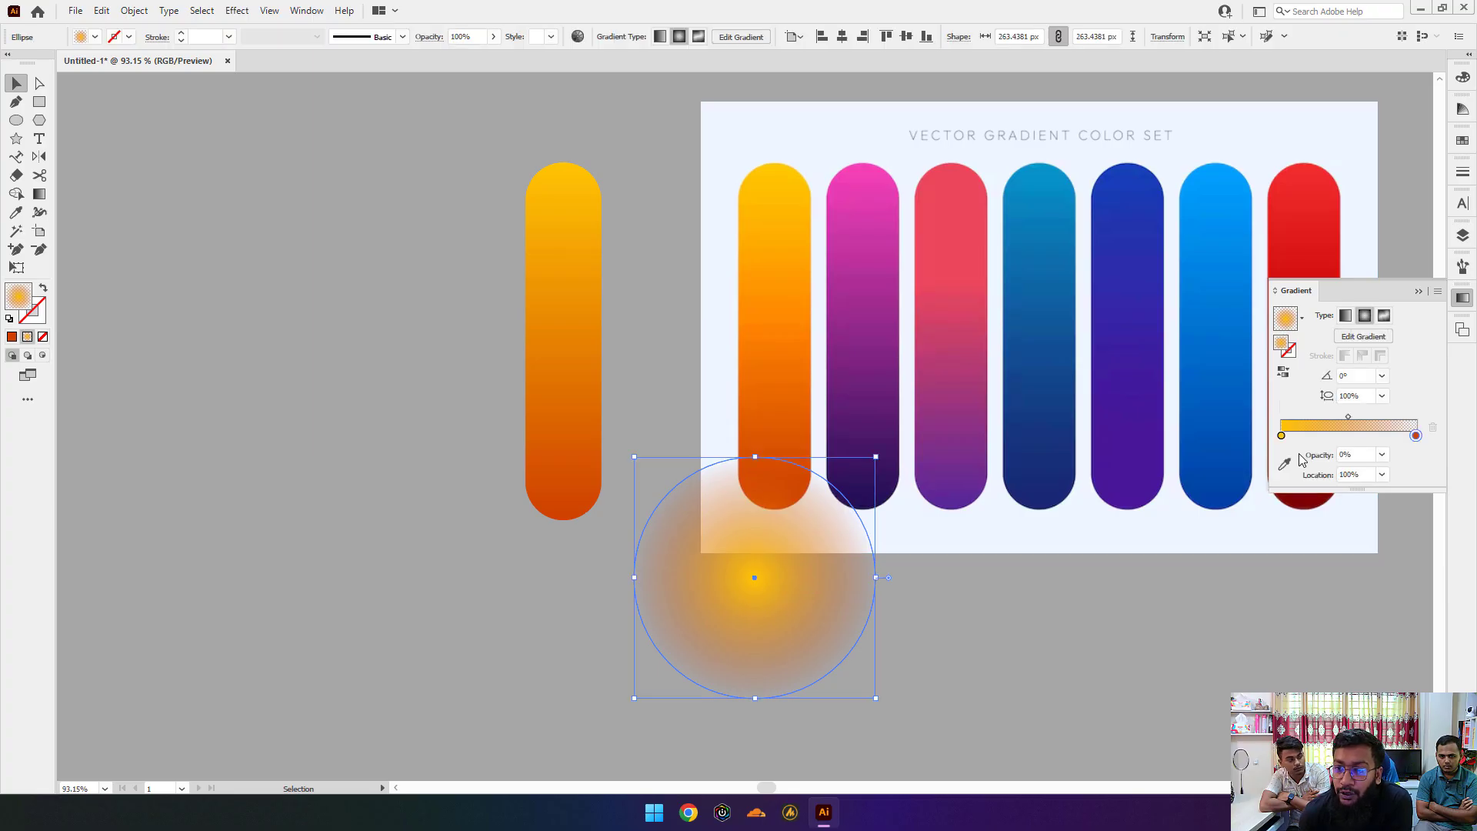
Step: Try locations of 50% and 10% for the circle's transparent outer gradient stop, finishing back at 100%
{"action": "left_click", "coordinate": [1382, 474]}
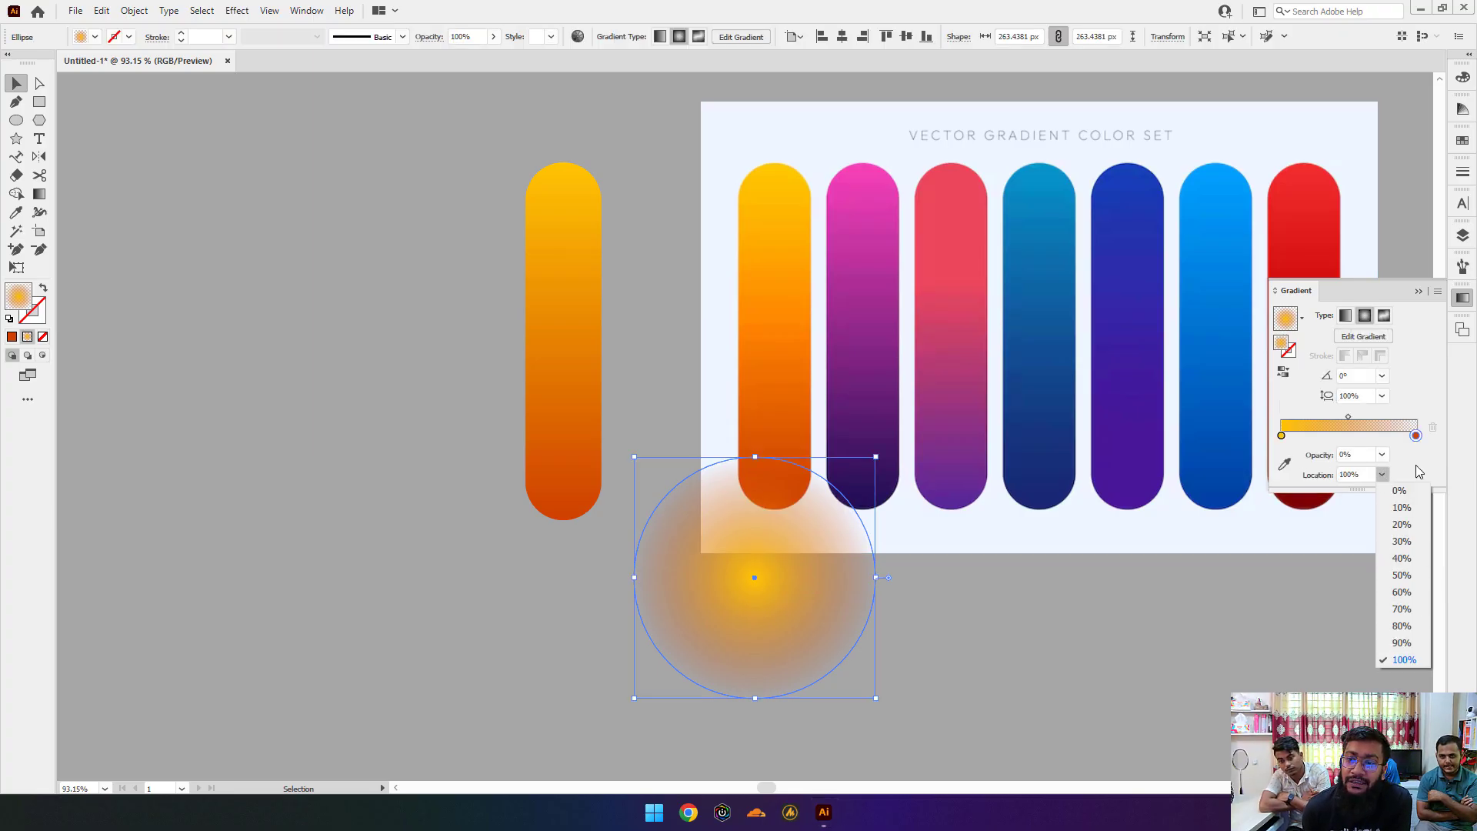
{"action": "left_click", "coordinate": [1416, 437]}
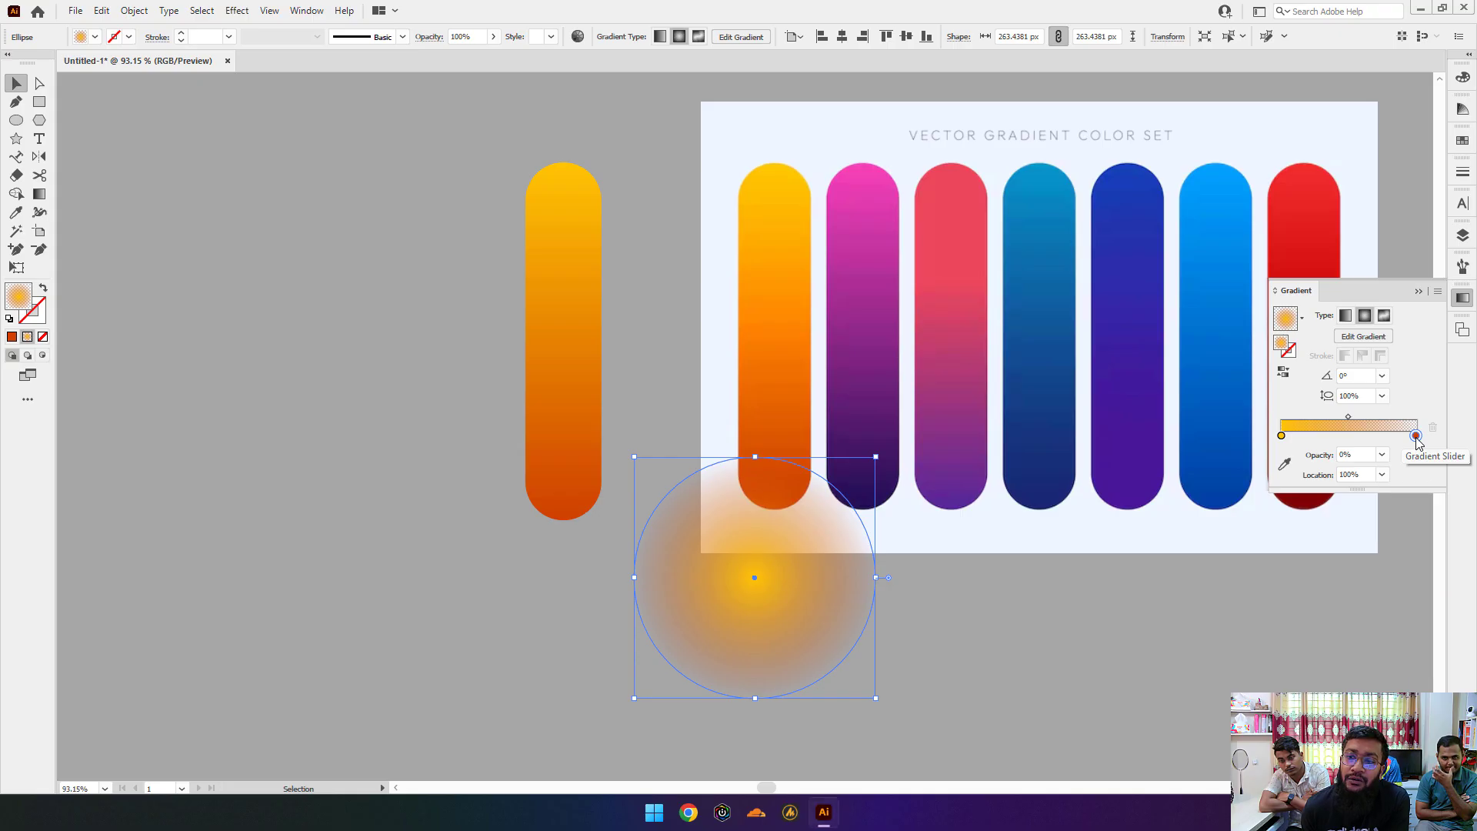
{"action": "double_click", "coordinate": [1416, 437]}
{"action": "key", "text": "Return"}
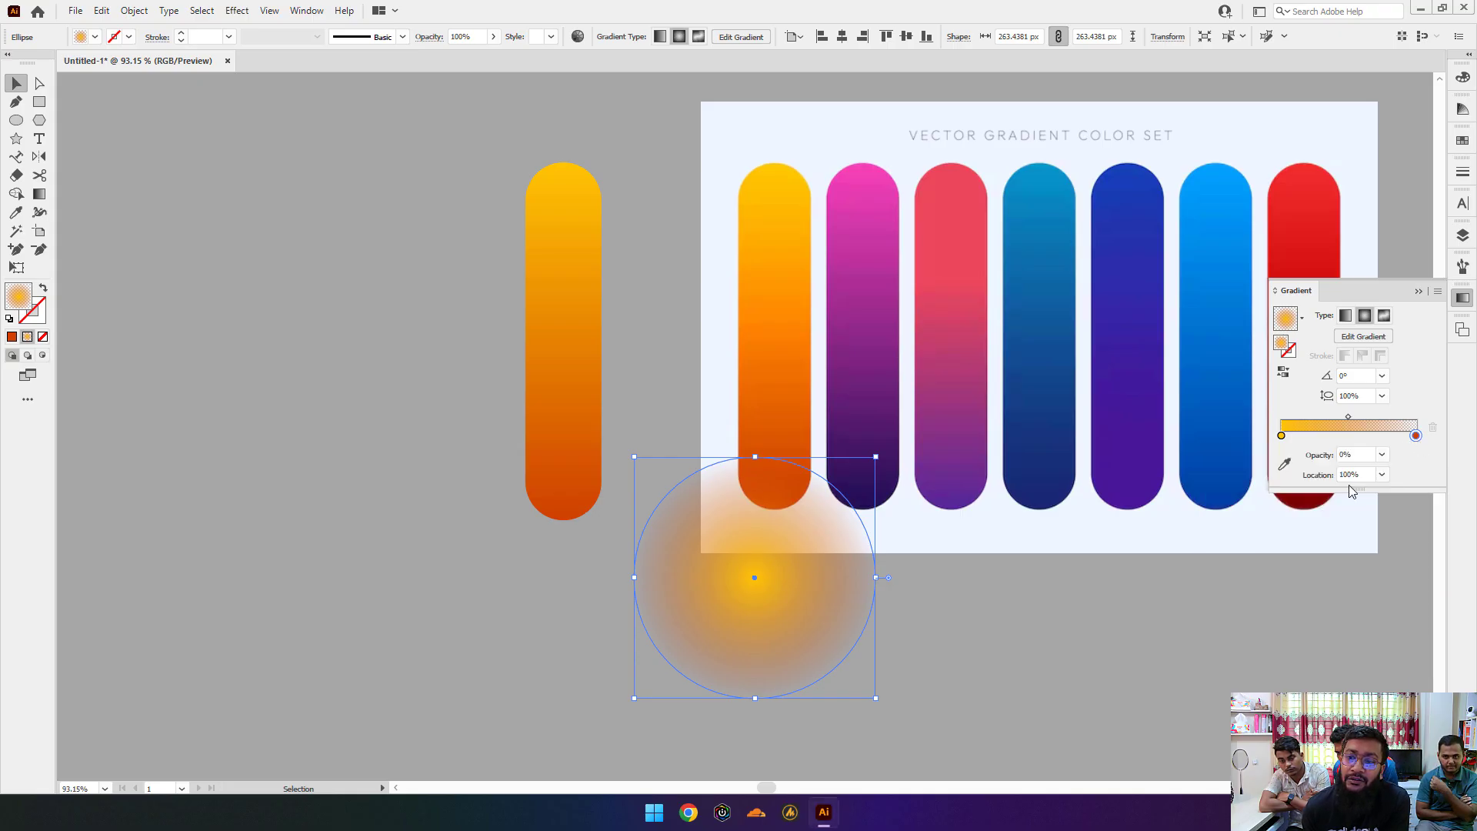
{"action": "left_click", "coordinate": [1382, 474]}
{"action": "left_click", "coordinate": [1400, 573]}
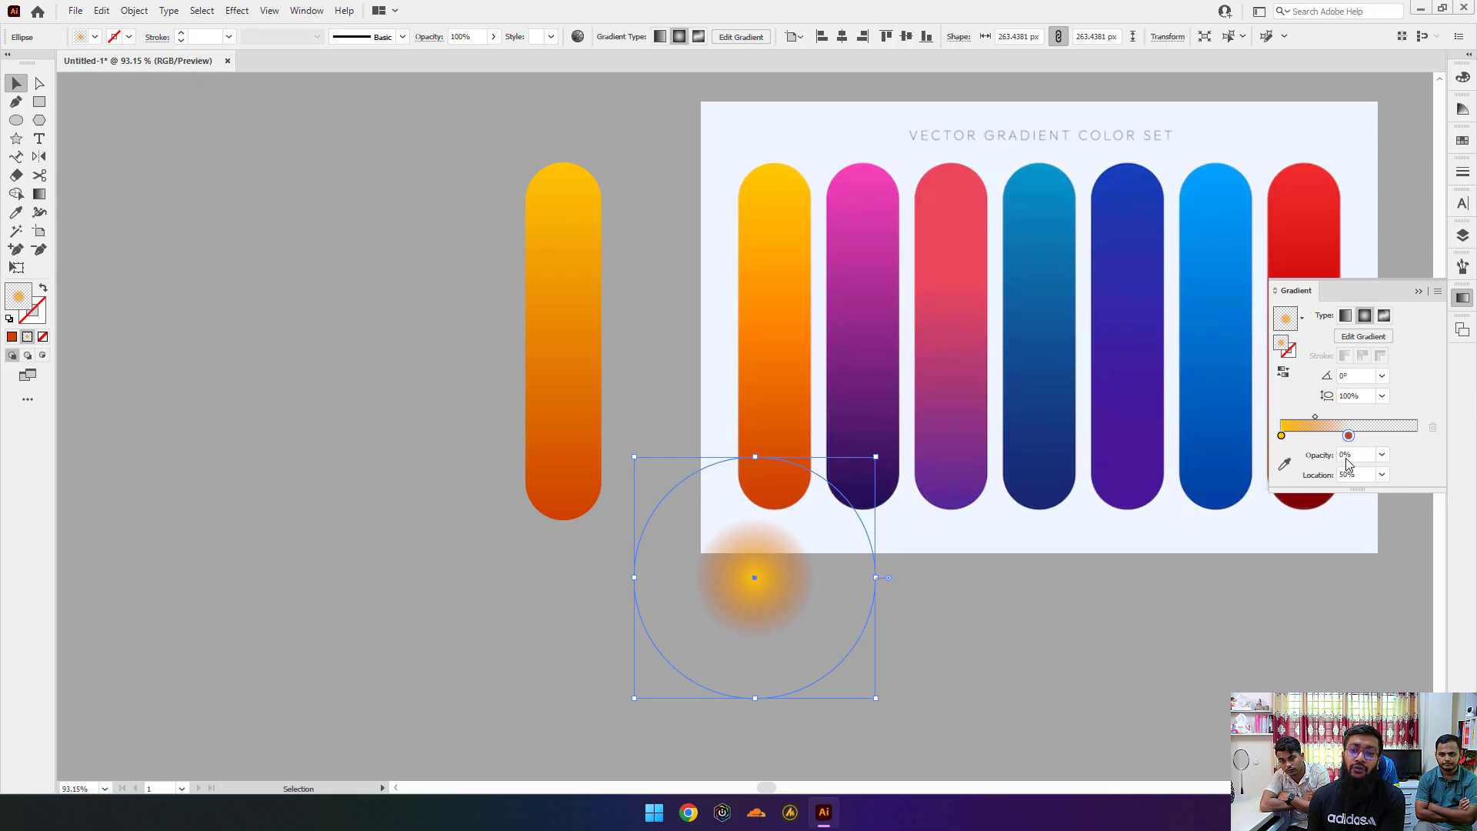
{"action": "left_click", "coordinate": [1382, 474]}
{"action": "left_click", "coordinate": [1402, 507]}
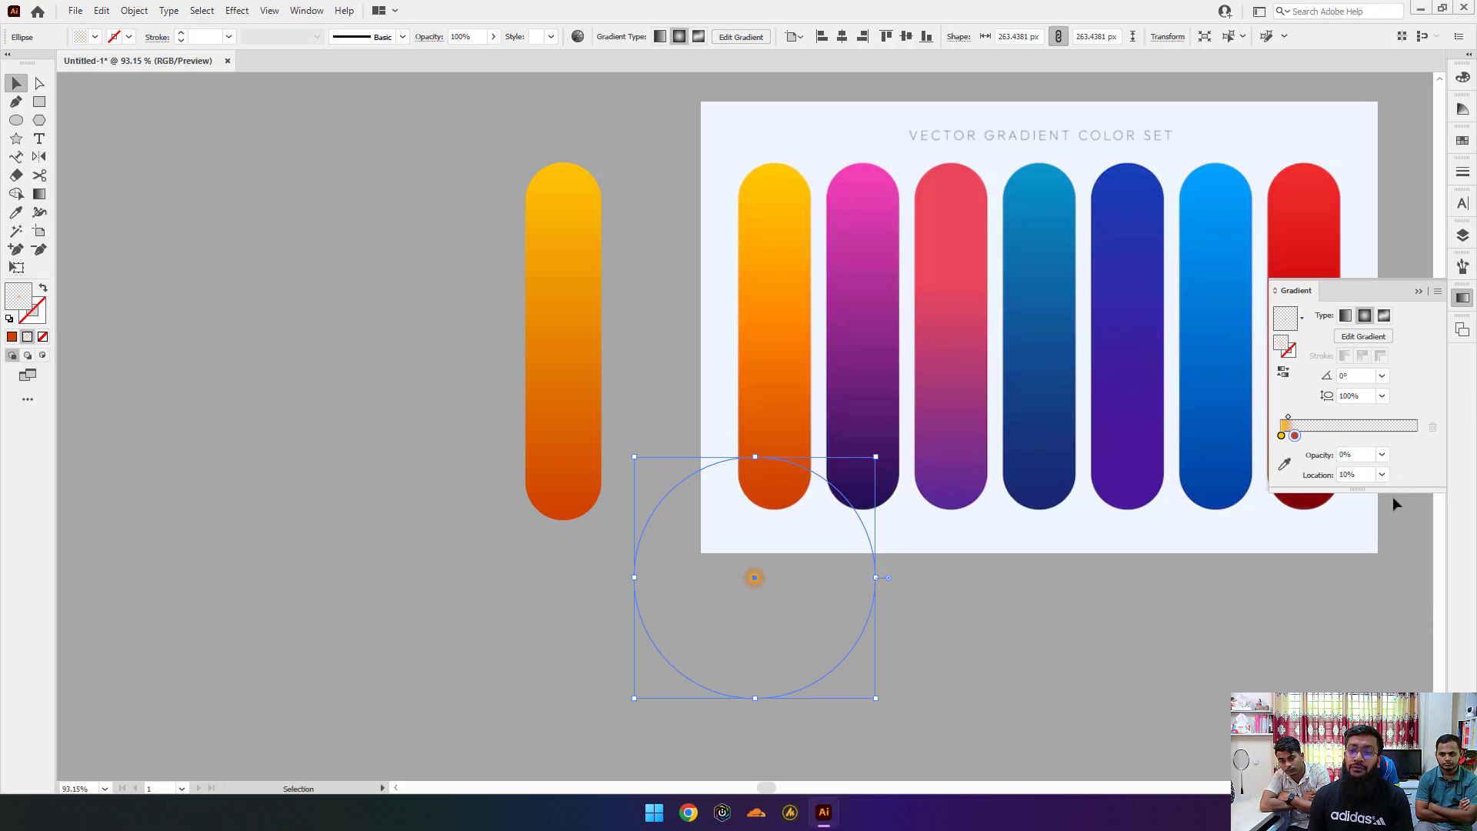
{"action": "left_click", "coordinate": [1382, 476]}
{"action": "left_click", "coordinate": [1403, 659]}
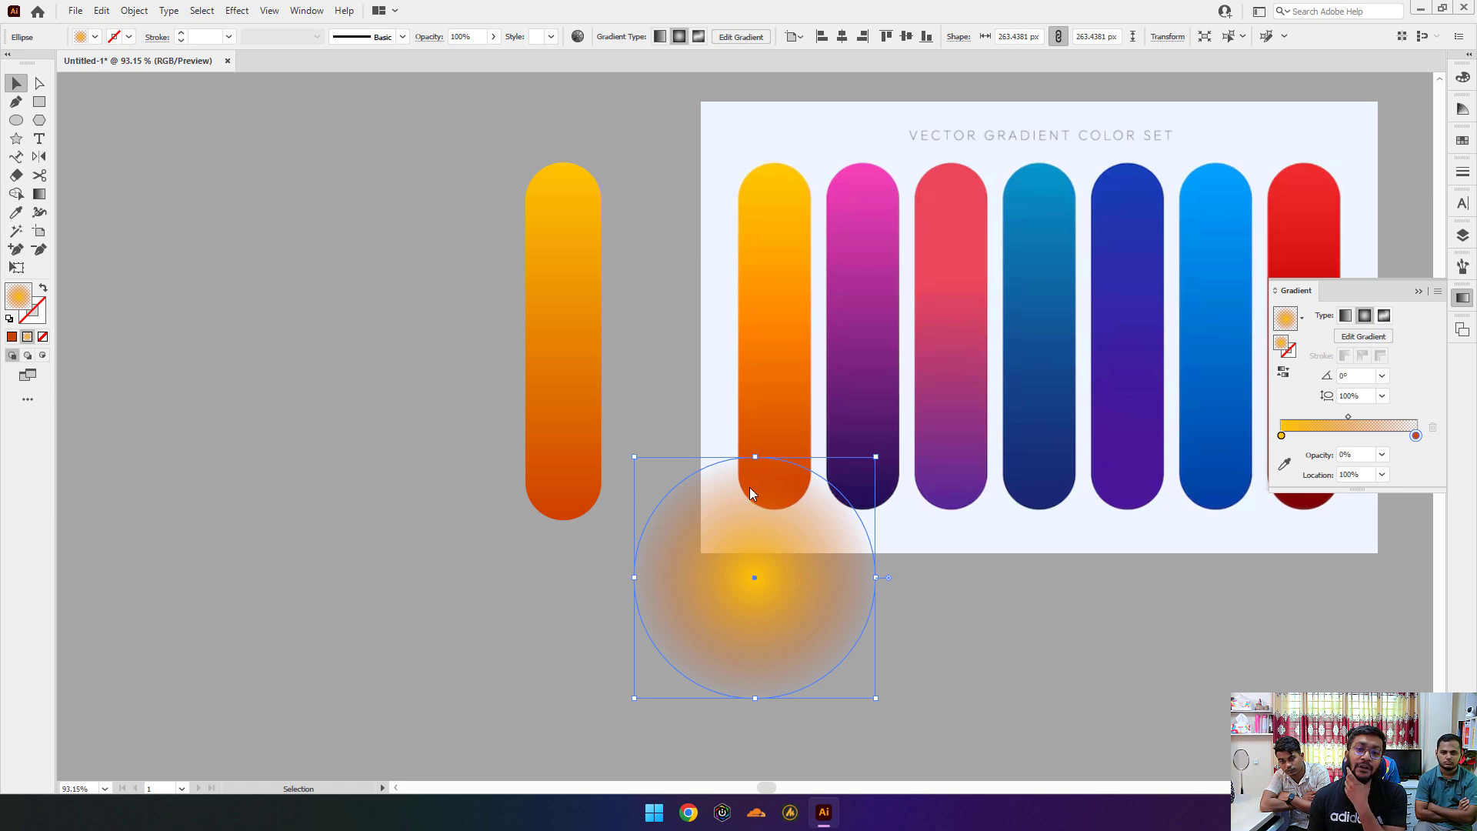
Step: Change the circle's gradient type to freeform, drawn with points
{"action": "left_click", "coordinate": [1383, 315]}
{"action": "left_click_drag", "start_coordinate": [862, 532], "coordinate": [723, 533]}
{"action": "left_click_drag", "start_coordinate": [1049, 567], "coordinate": [619, 575]}
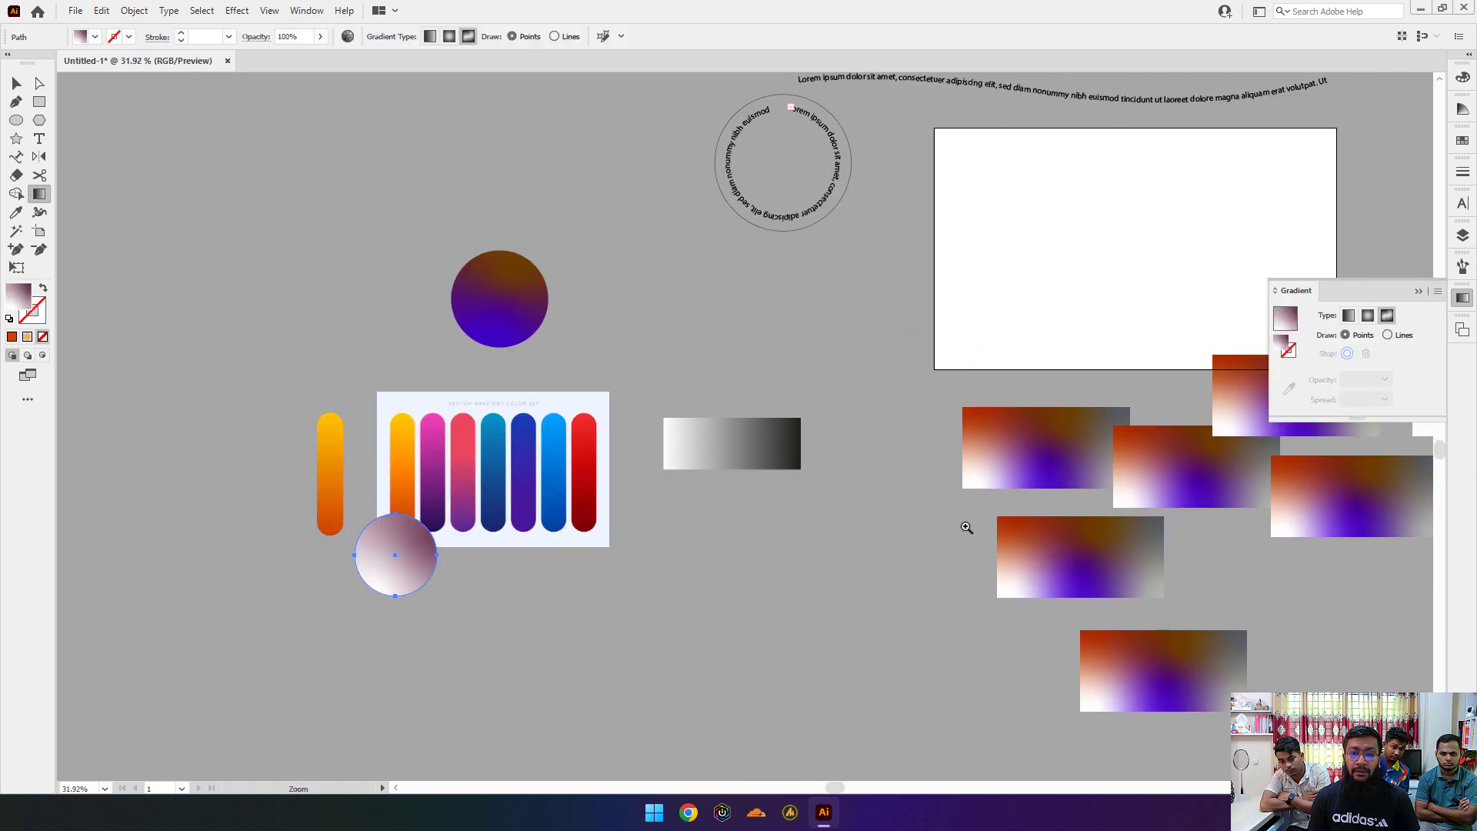
Step: Move the leftmost rectangle of the upper freeform gradient group further left, clear of its neighbours
{"action": "left_click_drag", "start_coordinate": [966, 527], "coordinate": [1092, 530]}
{"action": "key", "text": "v"}
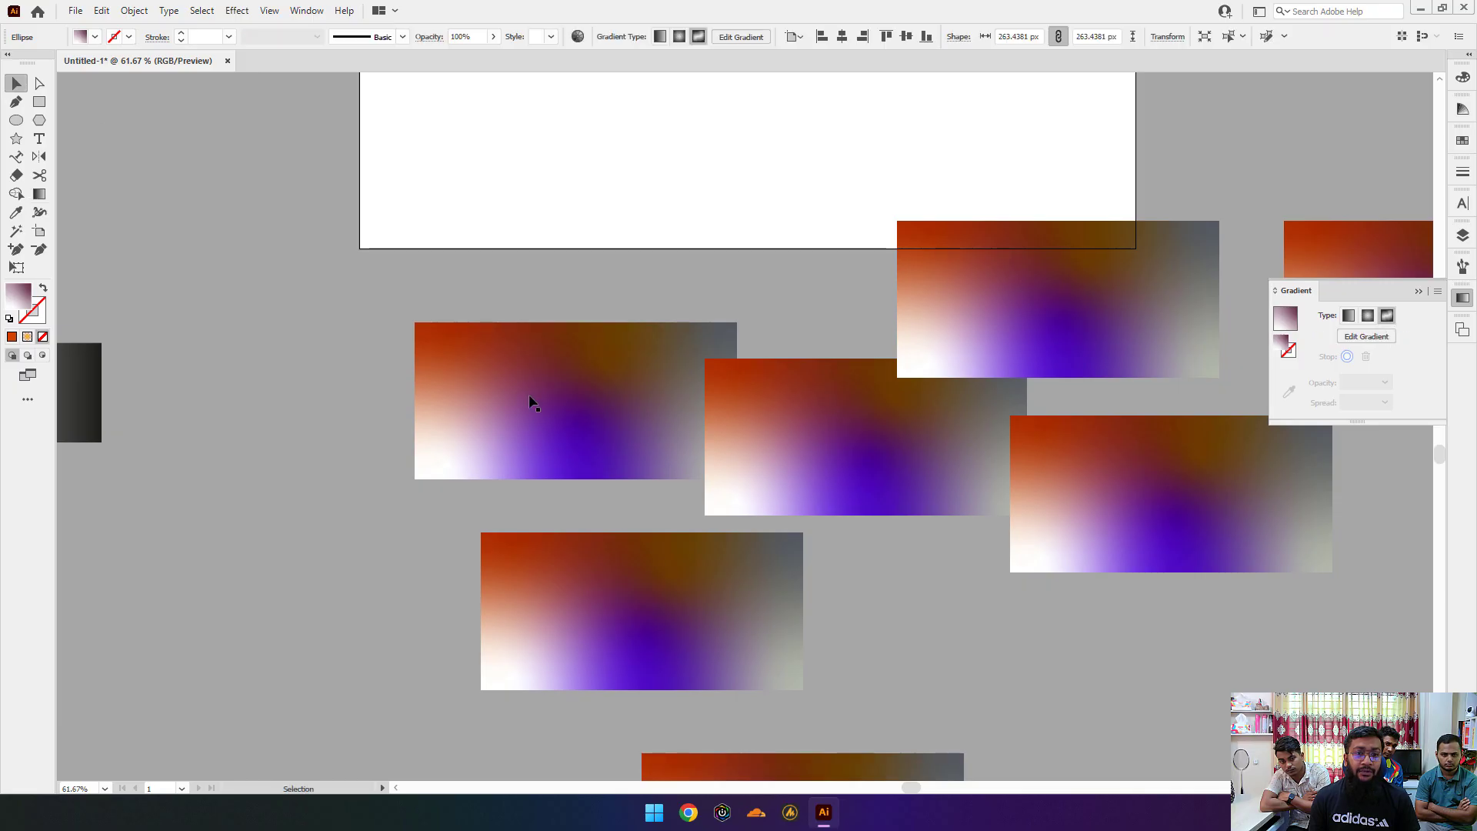
{"action": "left_click", "coordinate": [530, 402]}
{"action": "left_click_drag", "start_coordinate": [550, 365], "coordinate": [393, 360]}
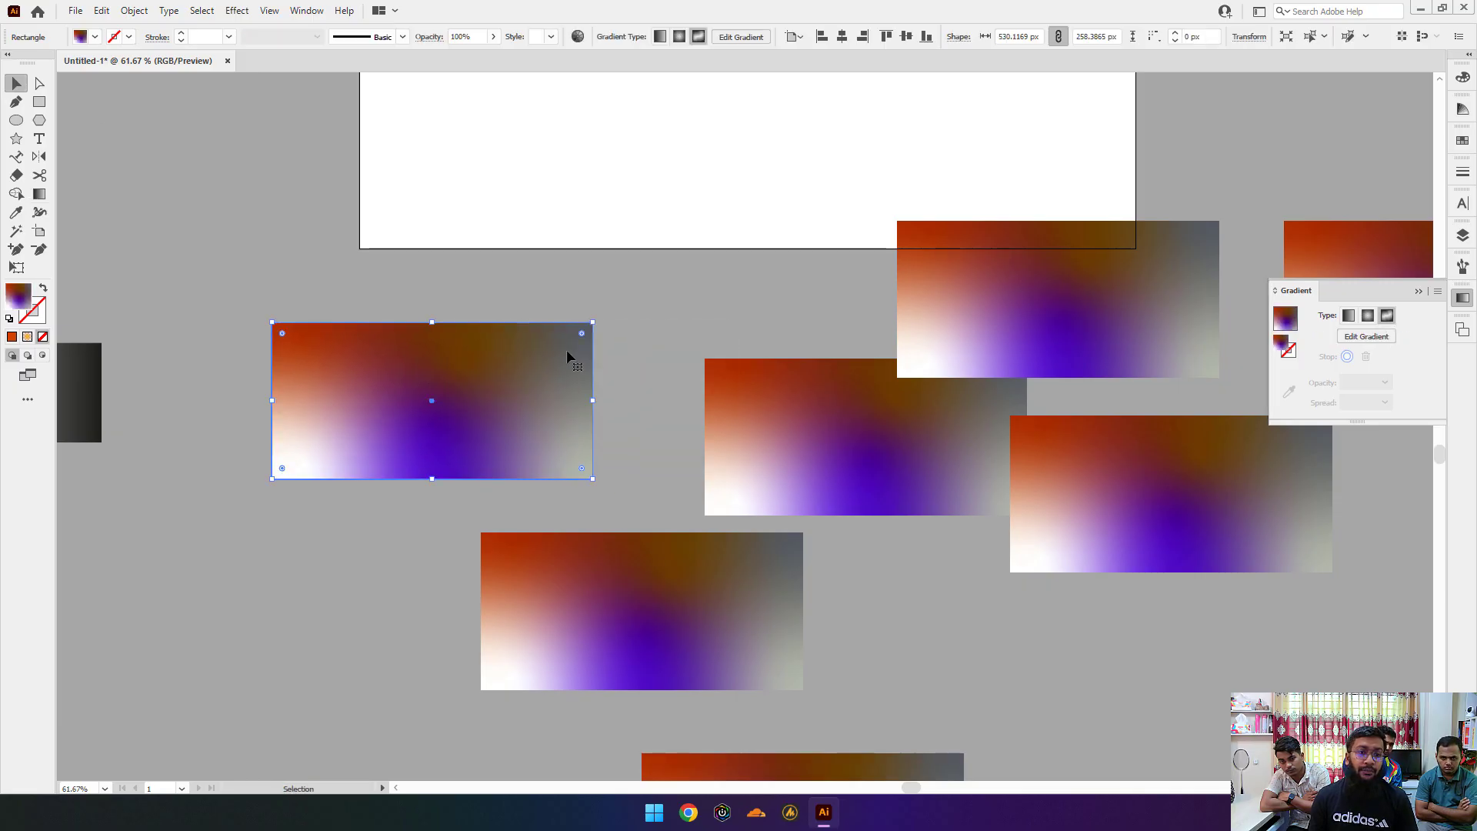
Step: Replace the moved rectangle's fill with the fading orange radial gradient and switch its gradient type to freeform
{"action": "left_click", "coordinate": [27, 338]}
{"action": "key", "text": "g"}
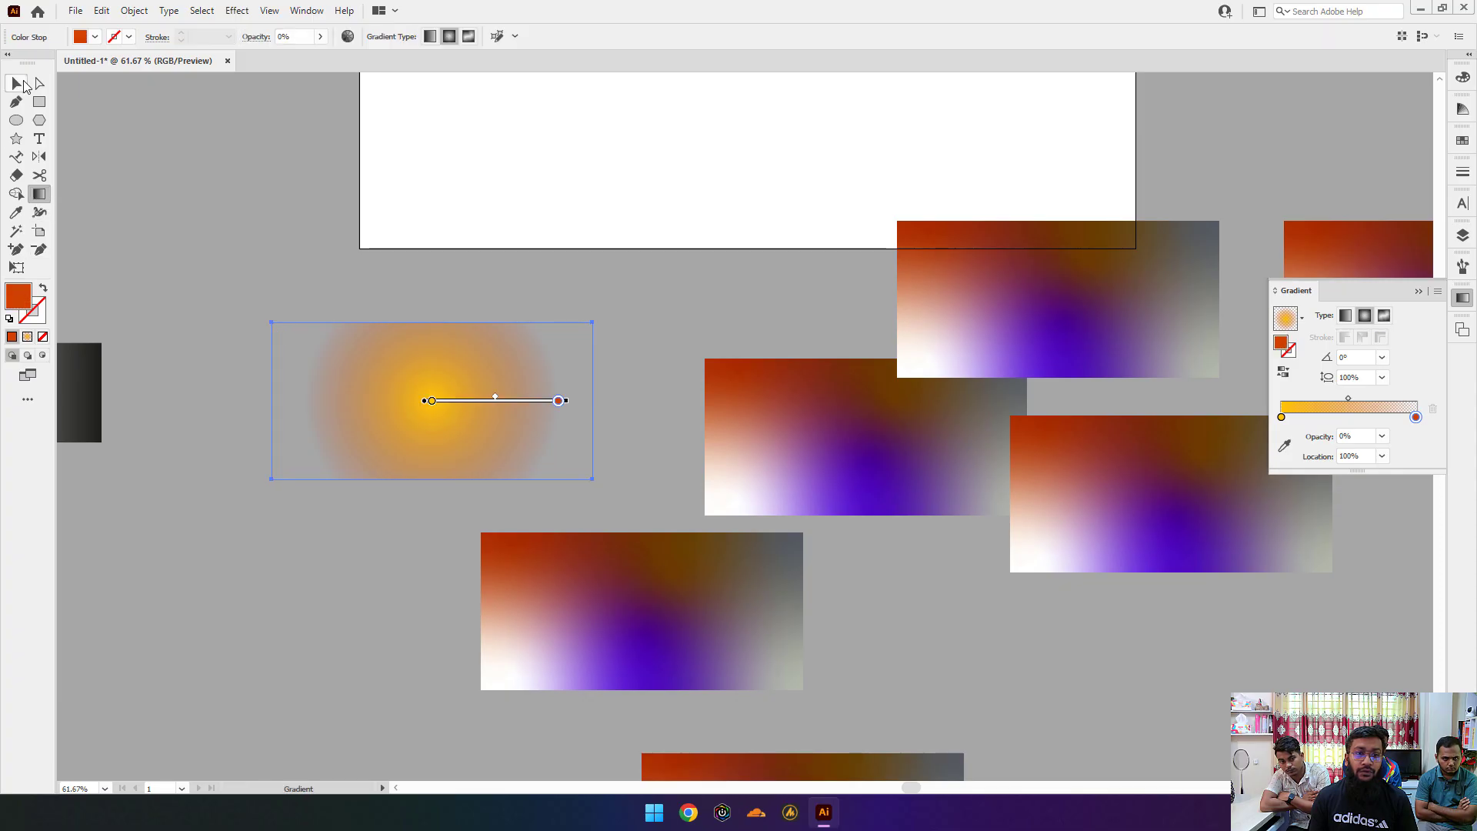
{"action": "left_click", "coordinate": [1383, 315]}
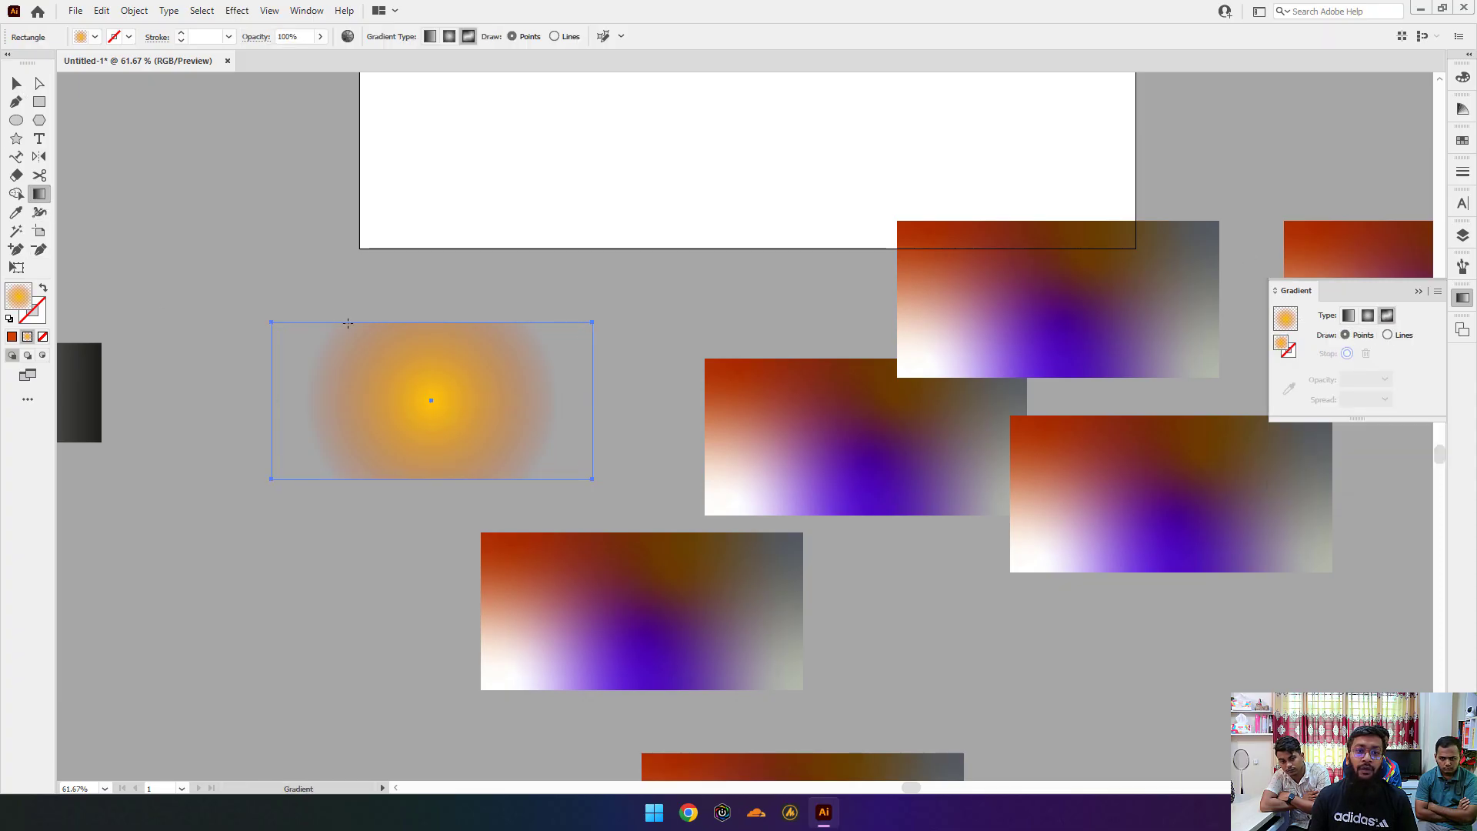
Step: Add a white colour point in the upper left of the middle freeform rectangle and reposition its white, purple and brown points
{"action": "left_click", "coordinate": [866, 435]}
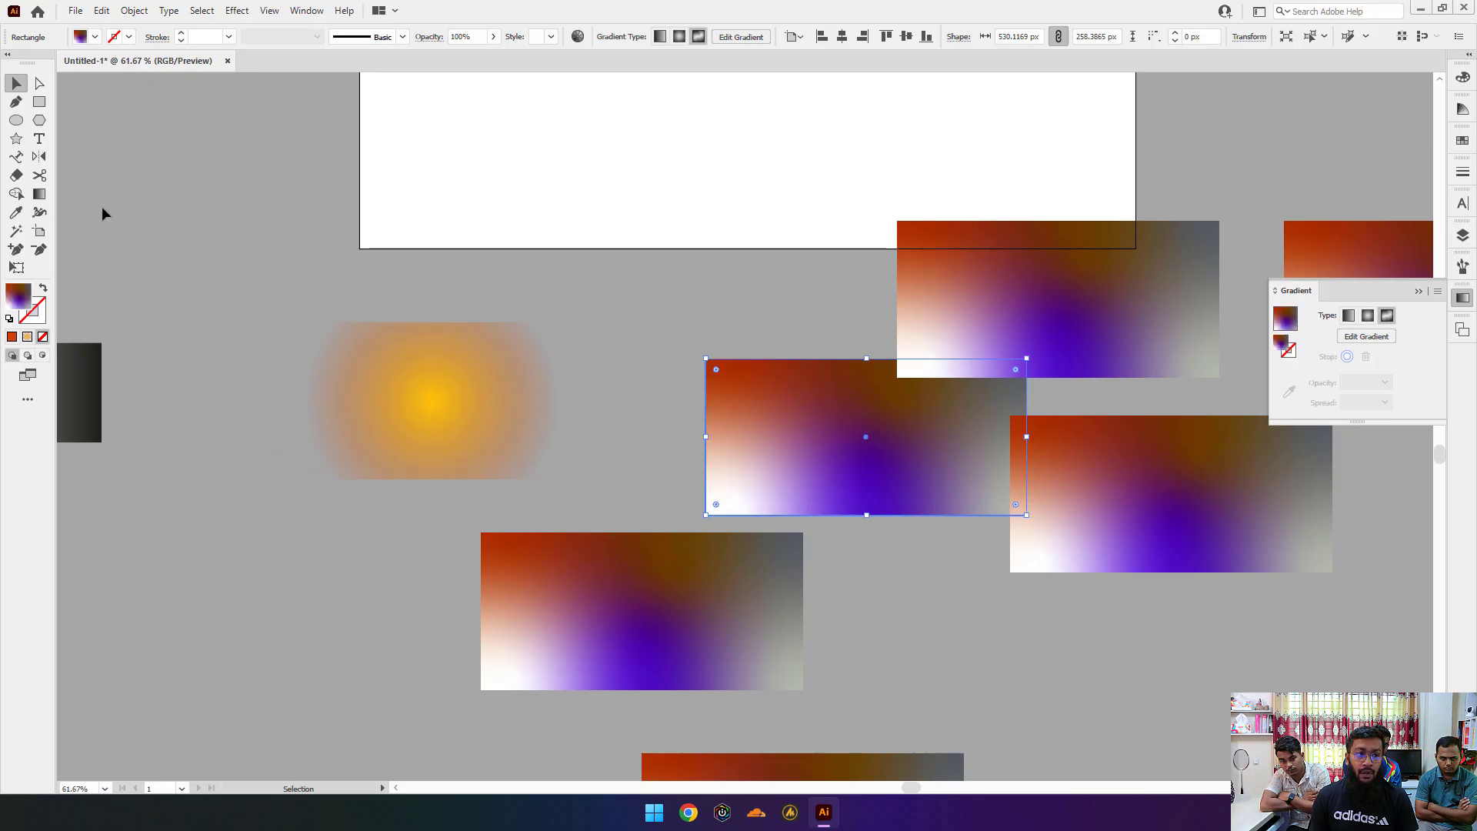
{"action": "left_click", "coordinate": [816, 400]}
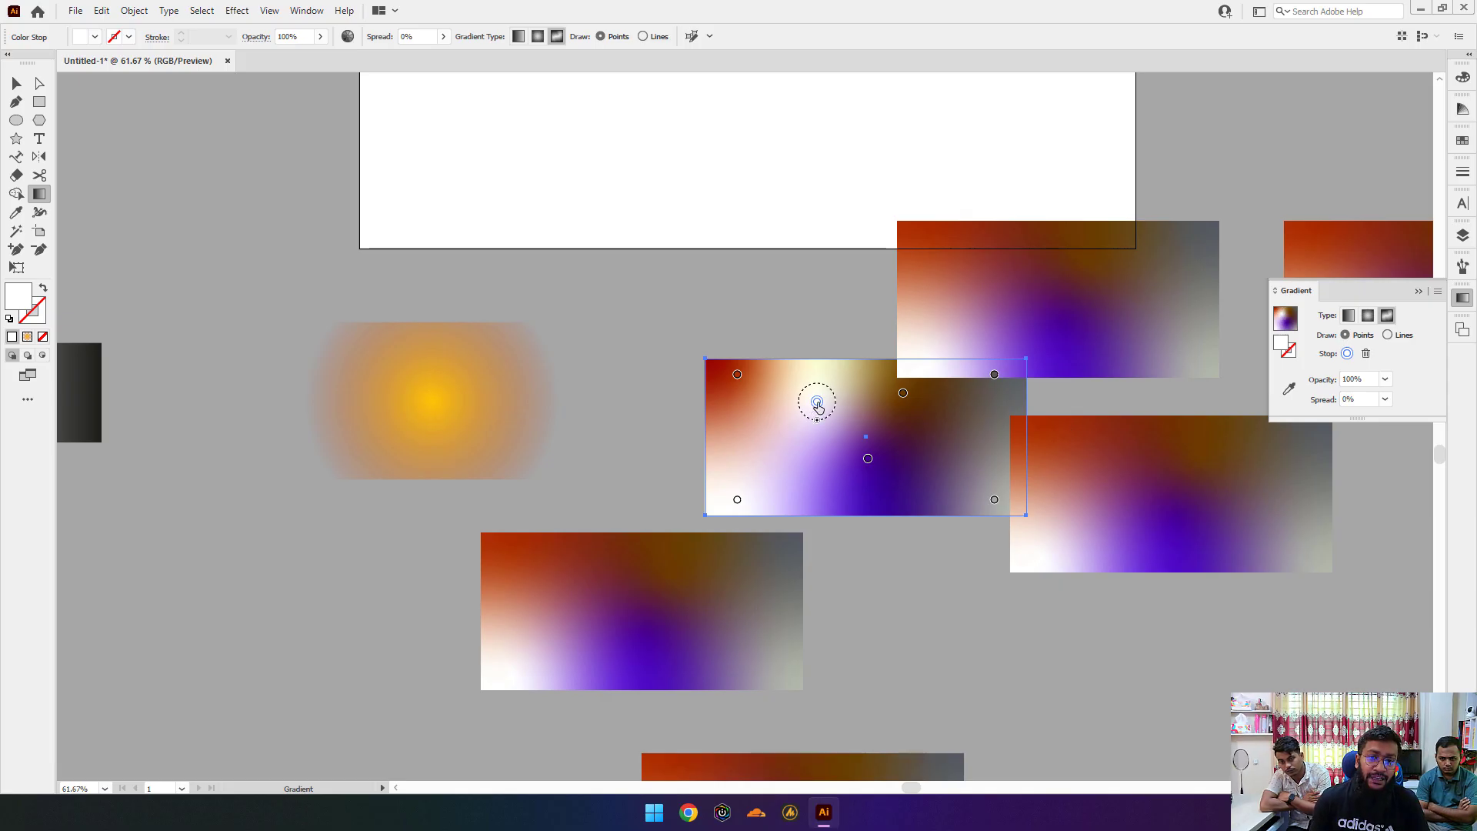
{"action": "mouse_move", "coordinate": [817, 401]}
{"action": "left_mouse_down"}
{"action": "mouse_move", "coordinate": [728, 429]}
{"action": "mouse_move", "coordinate": [800, 384]}
{"action": "mouse_move", "coordinate": [990, 422]}
{"action": "mouse_move", "coordinate": [849, 462]}
{"action": "mouse_move", "coordinate": [784, 462]}
{"action": "mouse_move", "coordinate": [857, 428]}
{"action": "mouse_move", "coordinate": [939, 455]}
{"action": "mouse_move", "coordinate": [769, 398]}
{"action": "mouse_move", "coordinate": [792, 392]}
{"action": "left_mouse_up"}
{"action": "left_click_drag", "start_coordinate": [868, 458], "coordinate": [845, 479]}
{"action": "left_click_drag", "start_coordinate": [903, 393], "coordinate": [815, 518]}
{"action": "left_click", "coordinate": [837, 375]}
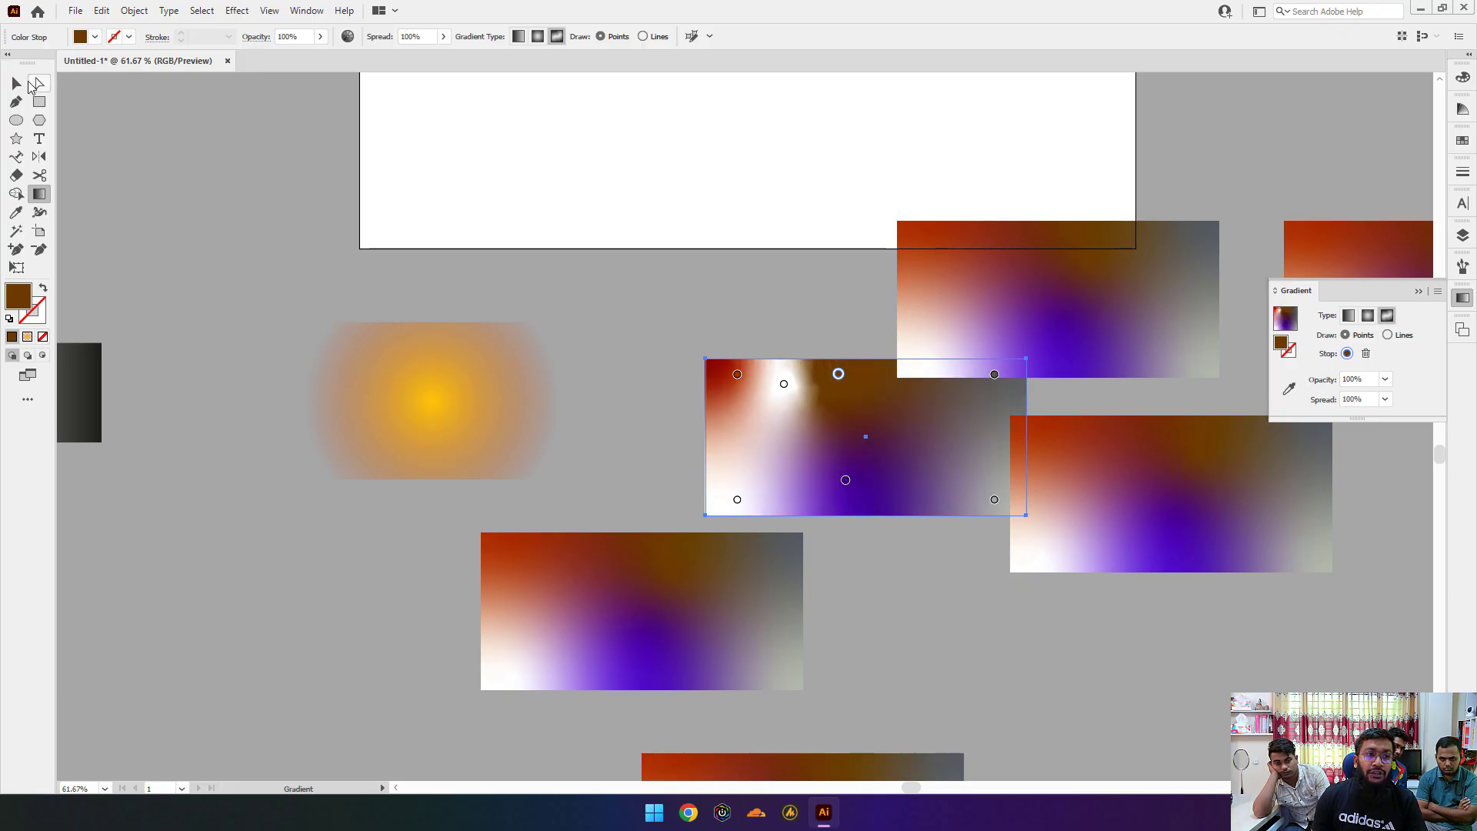
Step: Move the edited freeform gradient rectangle down to the lower right, below the other rectangles, and deselect it
{"action": "left_click", "coordinate": [17, 83]}
{"action": "left_click", "coordinate": [483, 291]}
{"action": "left_click_drag", "start_coordinate": [892, 451], "coordinate": [1180, 694]}
{"action": "left_click", "coordinate": [698, 390]}
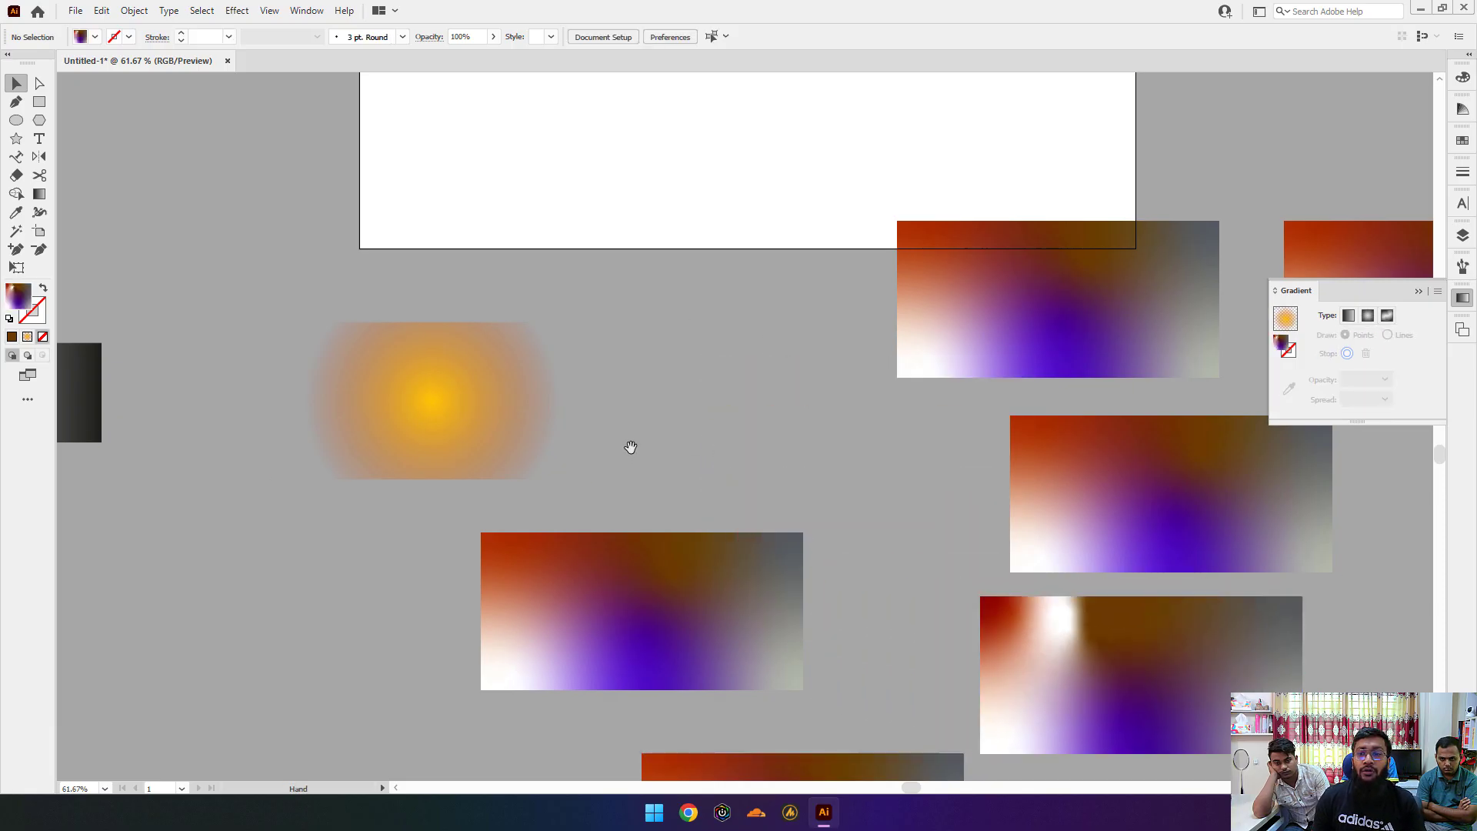
Step: Select the white-to-black linear gradient rectangle and check the available preset gradient angles
{"action": "left_click_drag", "start_coordinate": [631, 447], "coordinate": [980, 446]}
{"action": "left_click", "coordinate": [340, 389]}
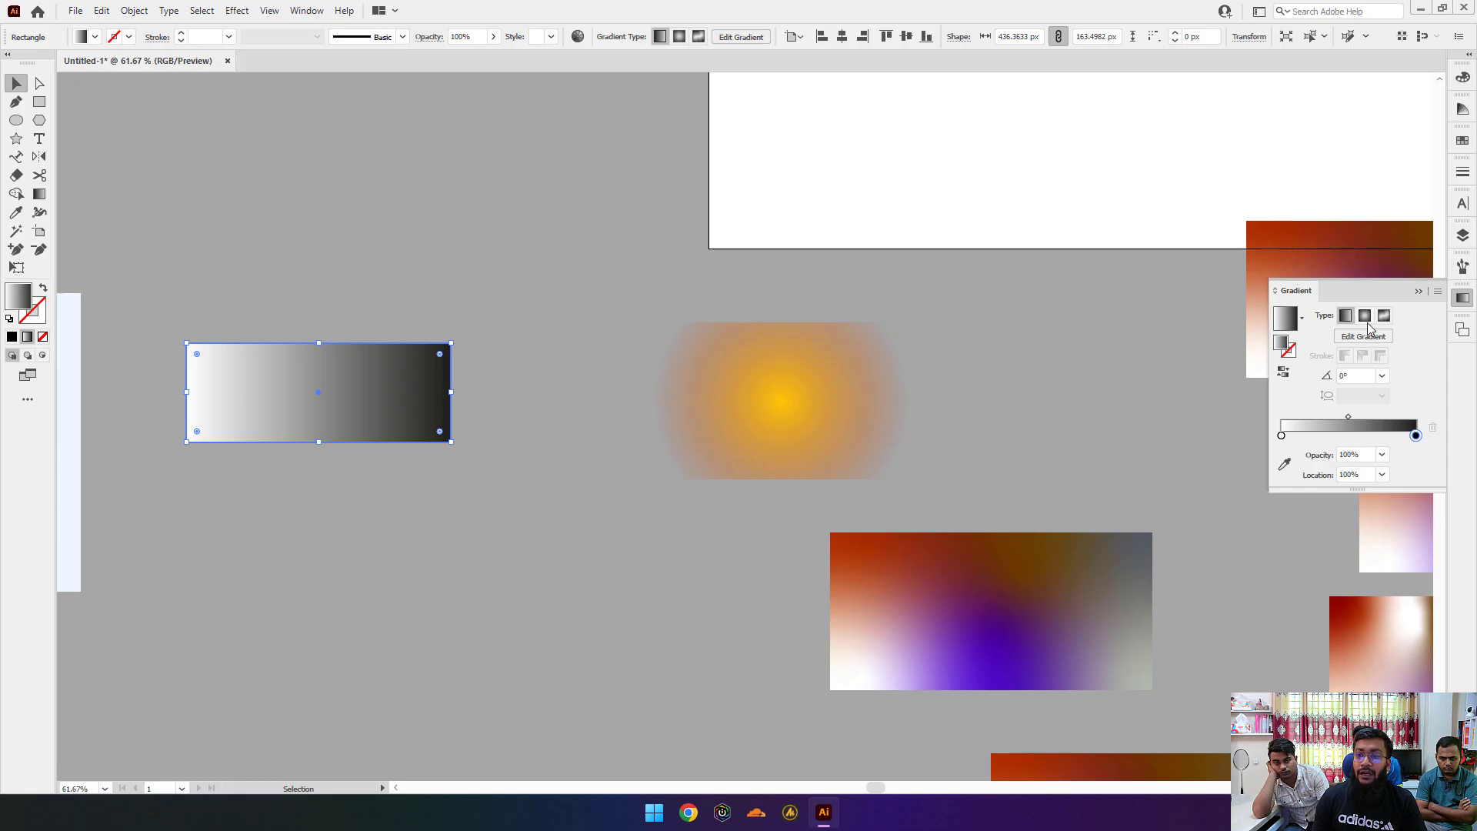
{"action": "left_click", "coordinate": [1384, 378]}
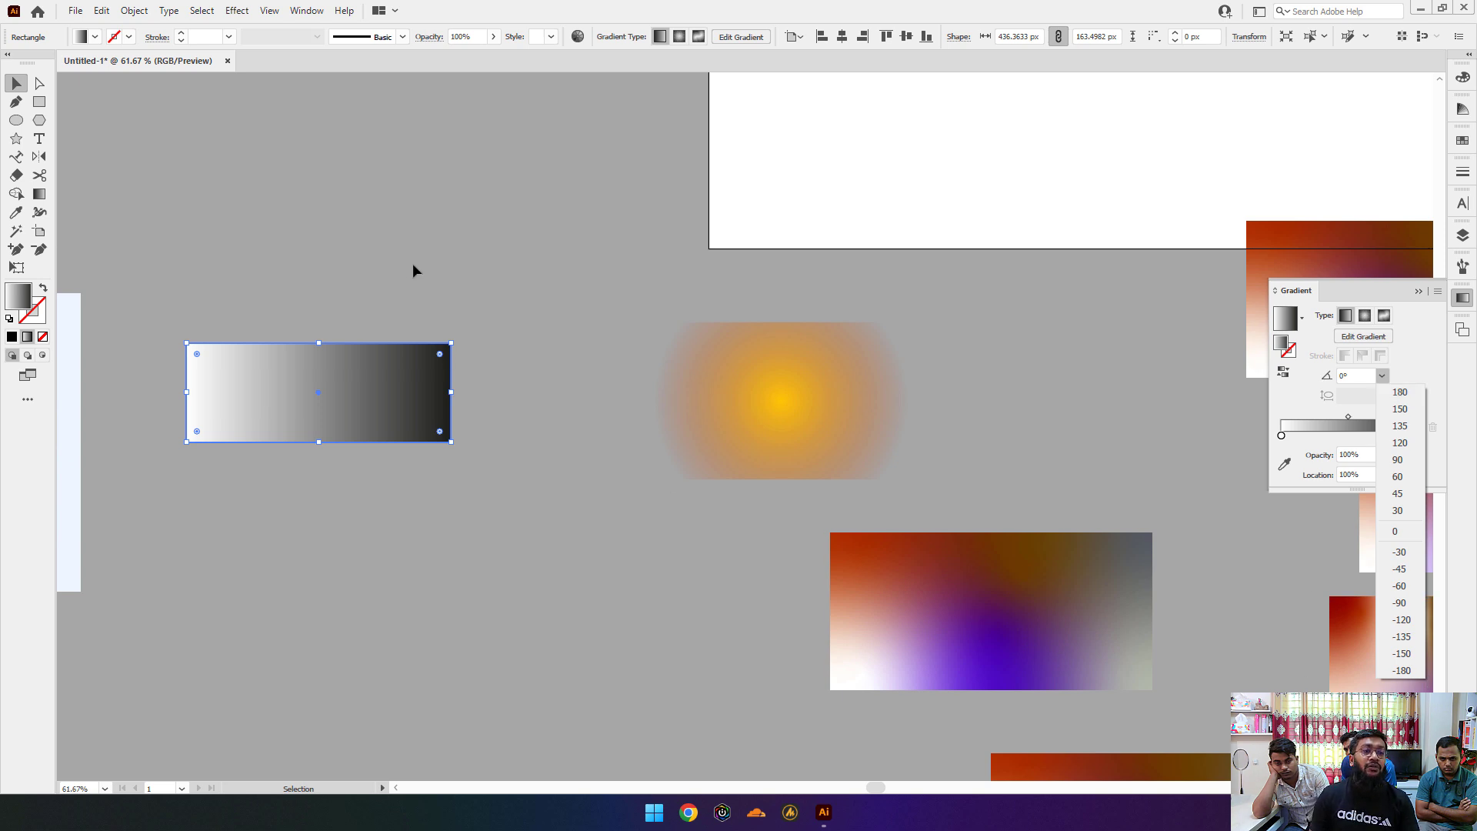
{"action": "left_click", "coordinate": [34, 193]}
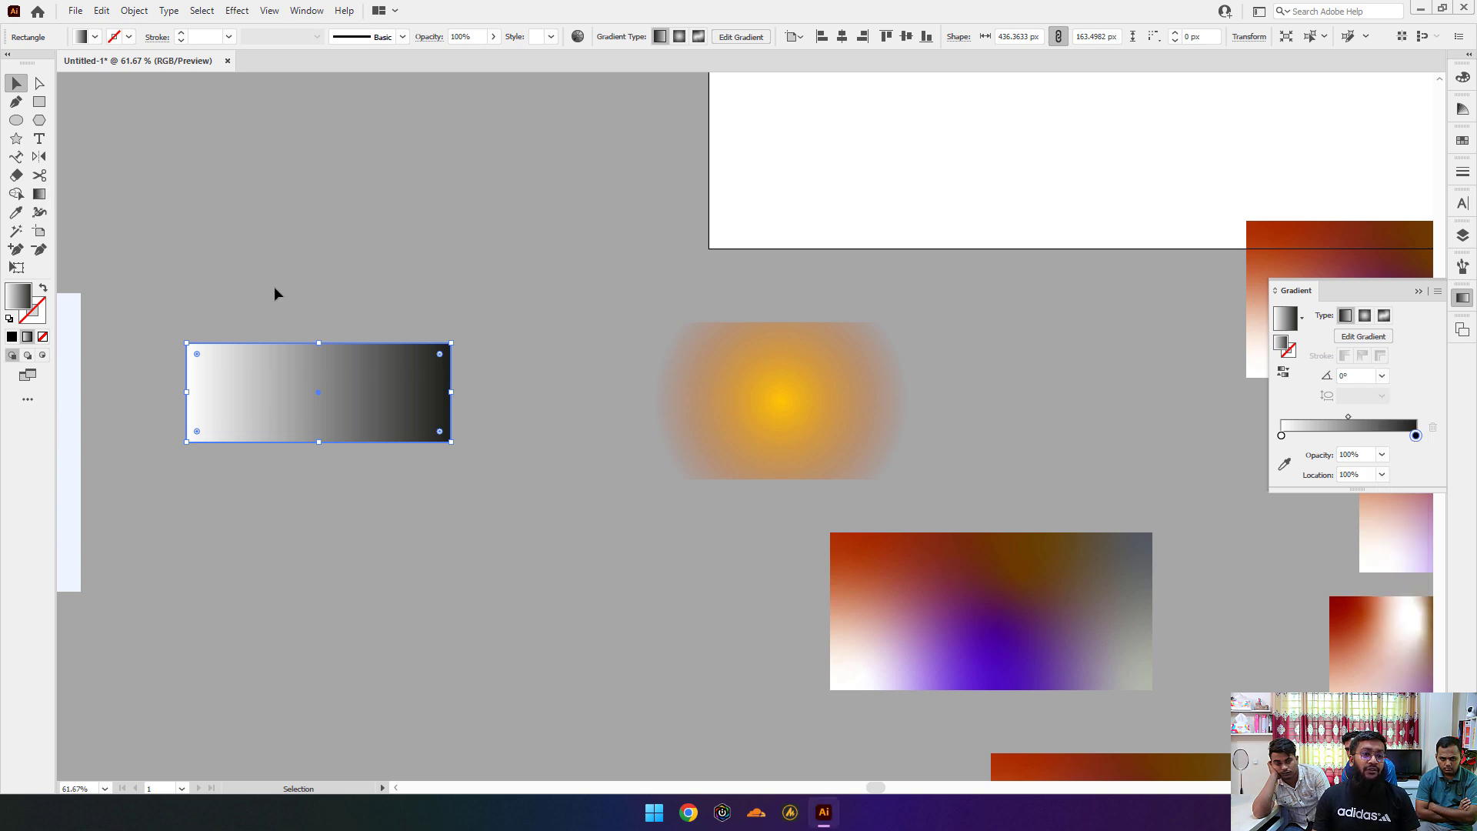
Step: Redraw the rectangle's linear gradient repeatedly in different directions, ending on a diagonal of about 19° rising to its upper-right corner
{"action": "left_click", "coordinate": [39, 194]}
{"action": "left_click_drag", "start_coordinate": [183, 354], "coordinate": [484, 439]}
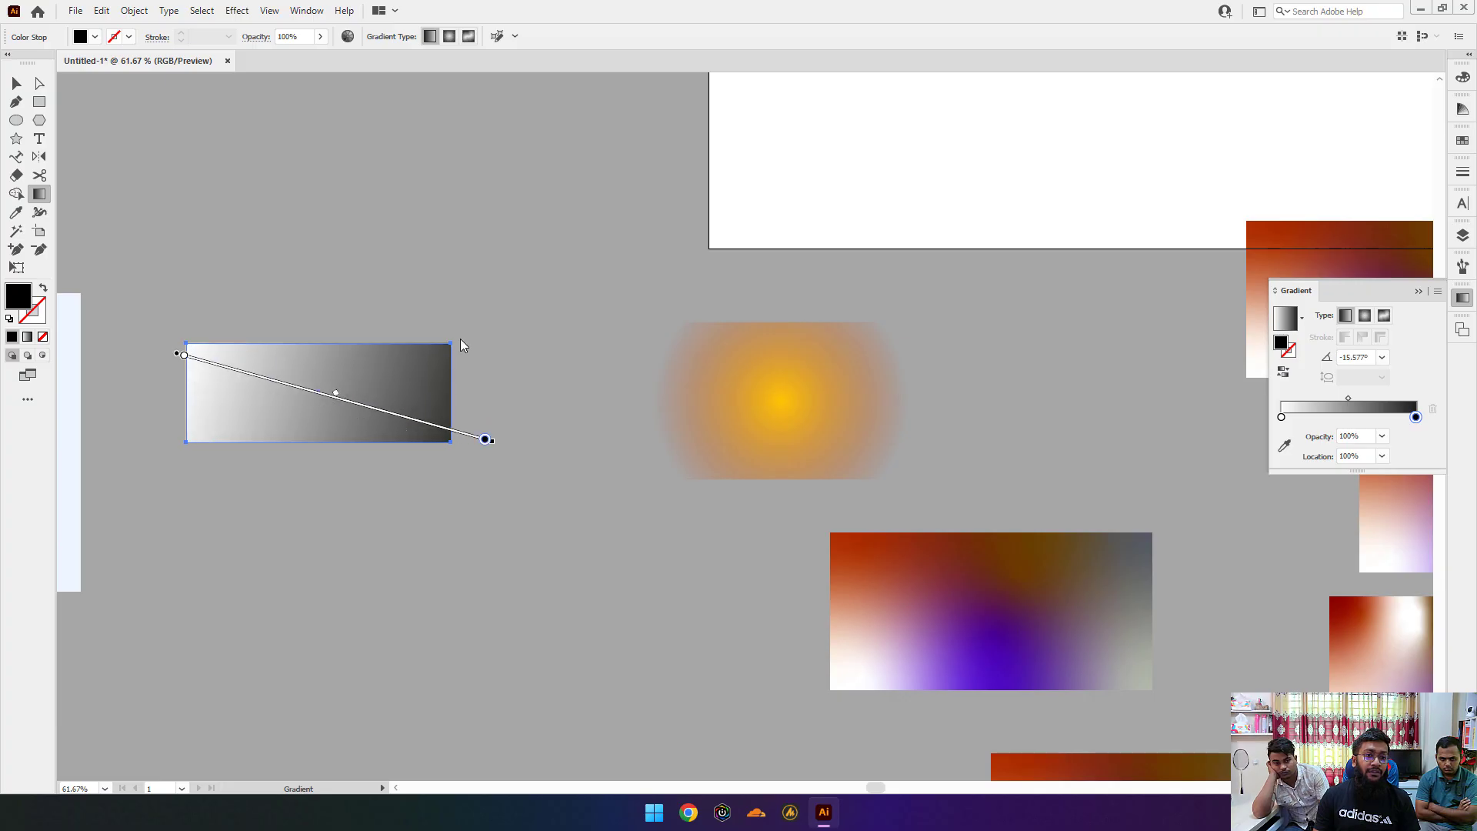
{"action": "left_click_drag", "start_coordinate": [399, 273], "coordinate": [308, 407]}
{"action": "left_click_drag", "start_coordinate": [340, 283], "coordinate": [306, 445]}
{"action": "left_click_drag", "start_coordinate": [215, 257], "coordinate": [349, 433]}
{"action": "left_click_drag", "start_coordinate": [181, 318], "coordinate": [362, 417]}
{"action": "left_click_drag", "start_coordinate": [184, 508], "coordinate": [455, 290]}
{"action": "left_click_drag", "start_coordinate": [366, 233], "coordinate": [313, 408]}
{"action": "left_click_drag", "start_coordinate": [326, 326], "coordinate": [310, 442]}
{"action": "left_click_drag", "start_coordinate": [187, 331], "coordinate": [418, 439]}
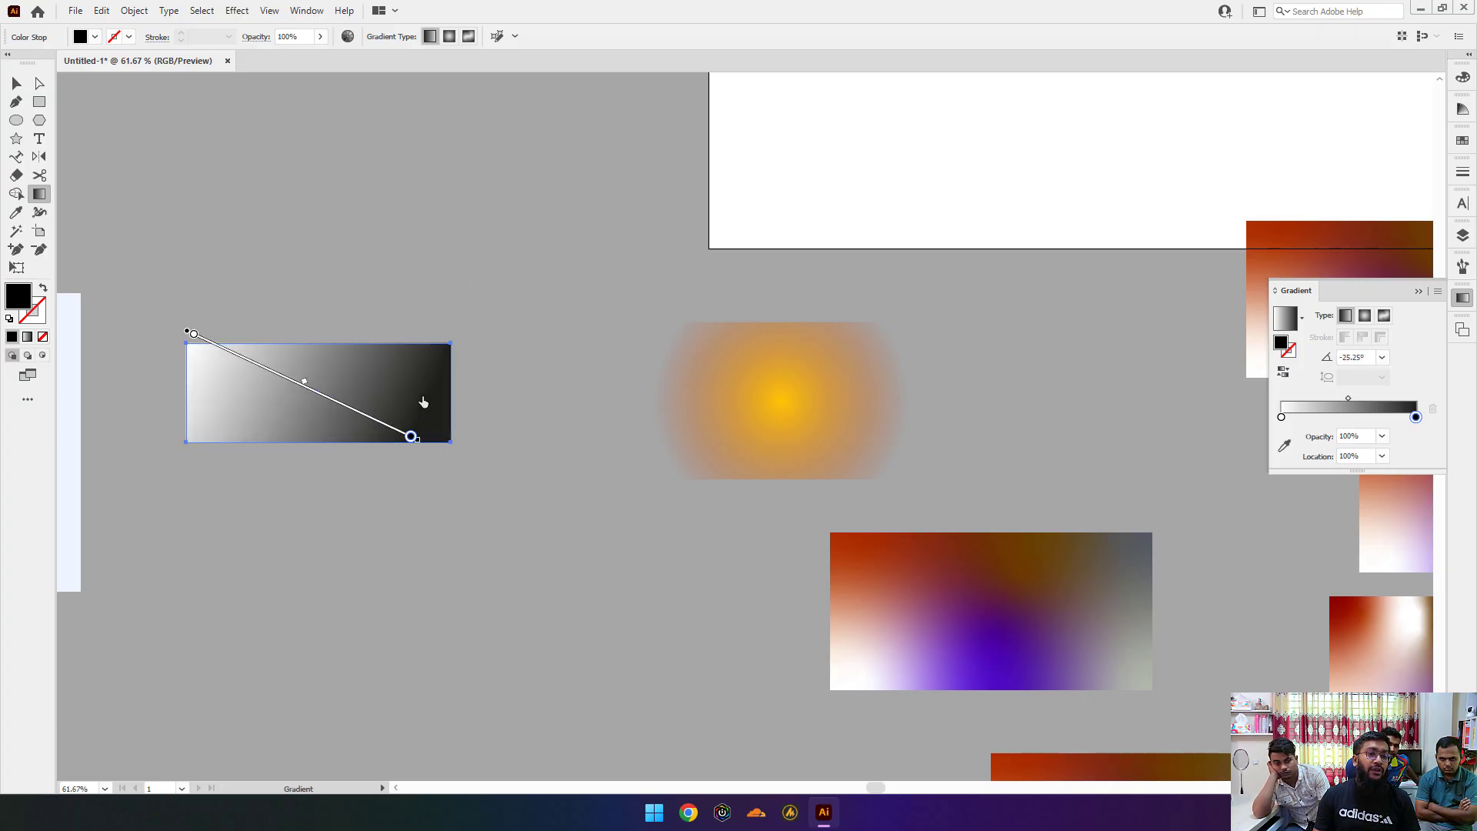
{"action": "left_click_drag", "start_coordinate": [446, 330], "coordinate": [307, 418]}
{"action": "left_click_drag", "start_coordinate": [215, 330], "coordinate": [416, 453]}
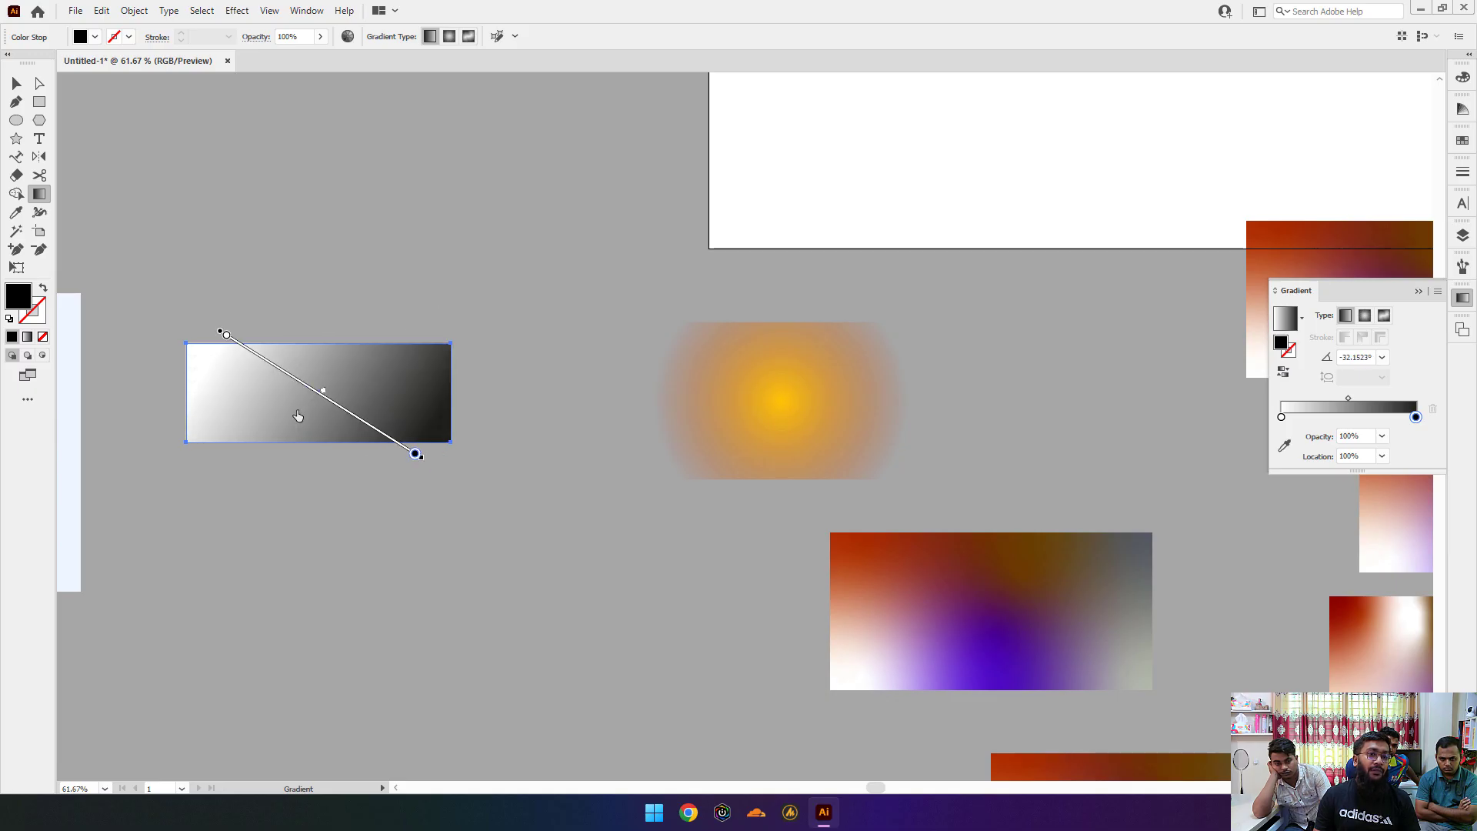
{"action": "left_click_drag", "start_coordinate": [283, 329], "coordinate": [382, 426]}
{"action": "left_click_drag", "start_coordinate": [173, 442], "coordinate": [445, 349]}
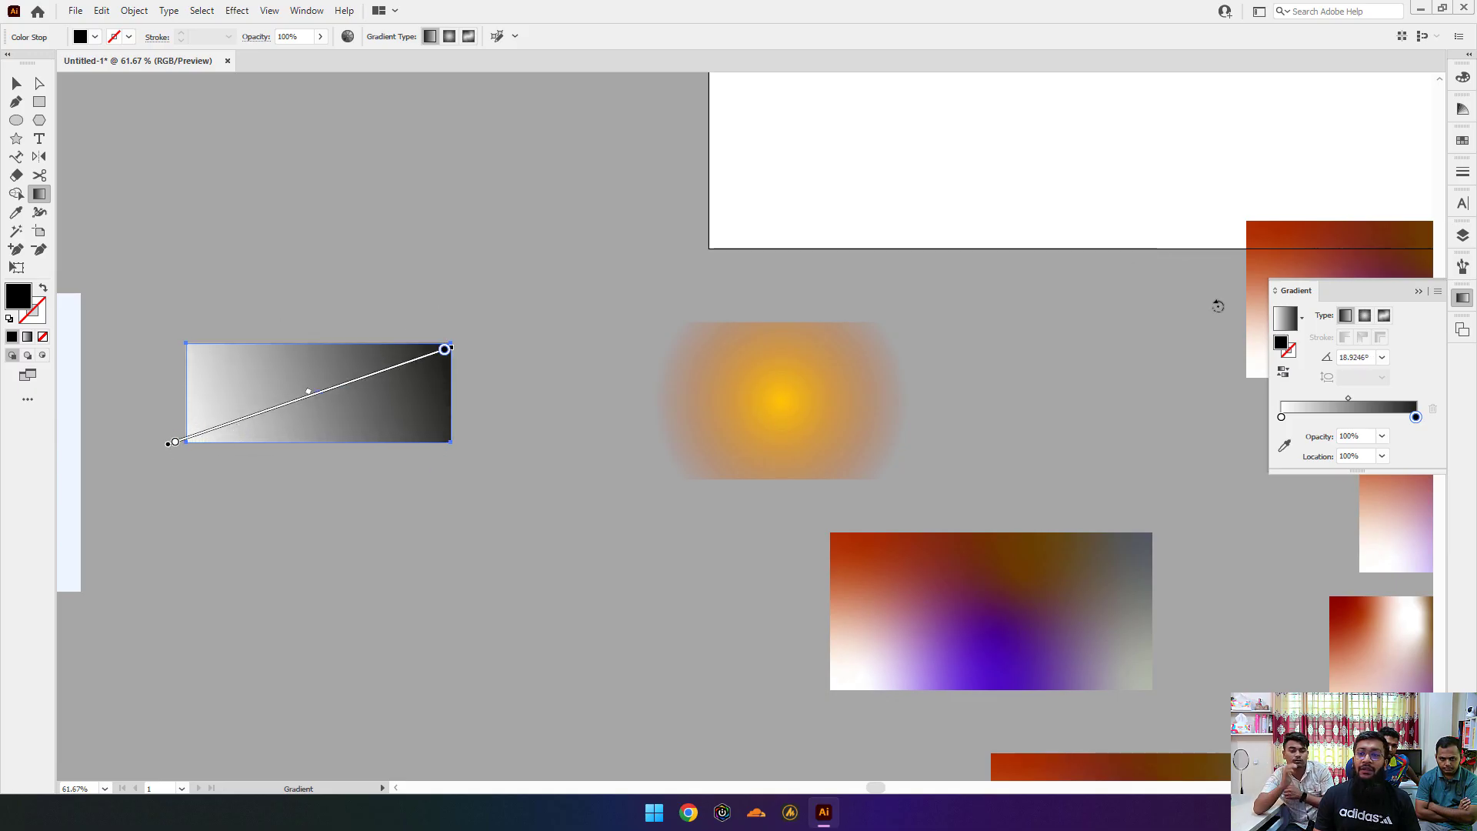
Step: Try a 45° gradient angle on the rectangle, redraw the gradient vertically downward, and set its angle to 90°
{"action": "left_click", "coordinate": [1384, 358]}
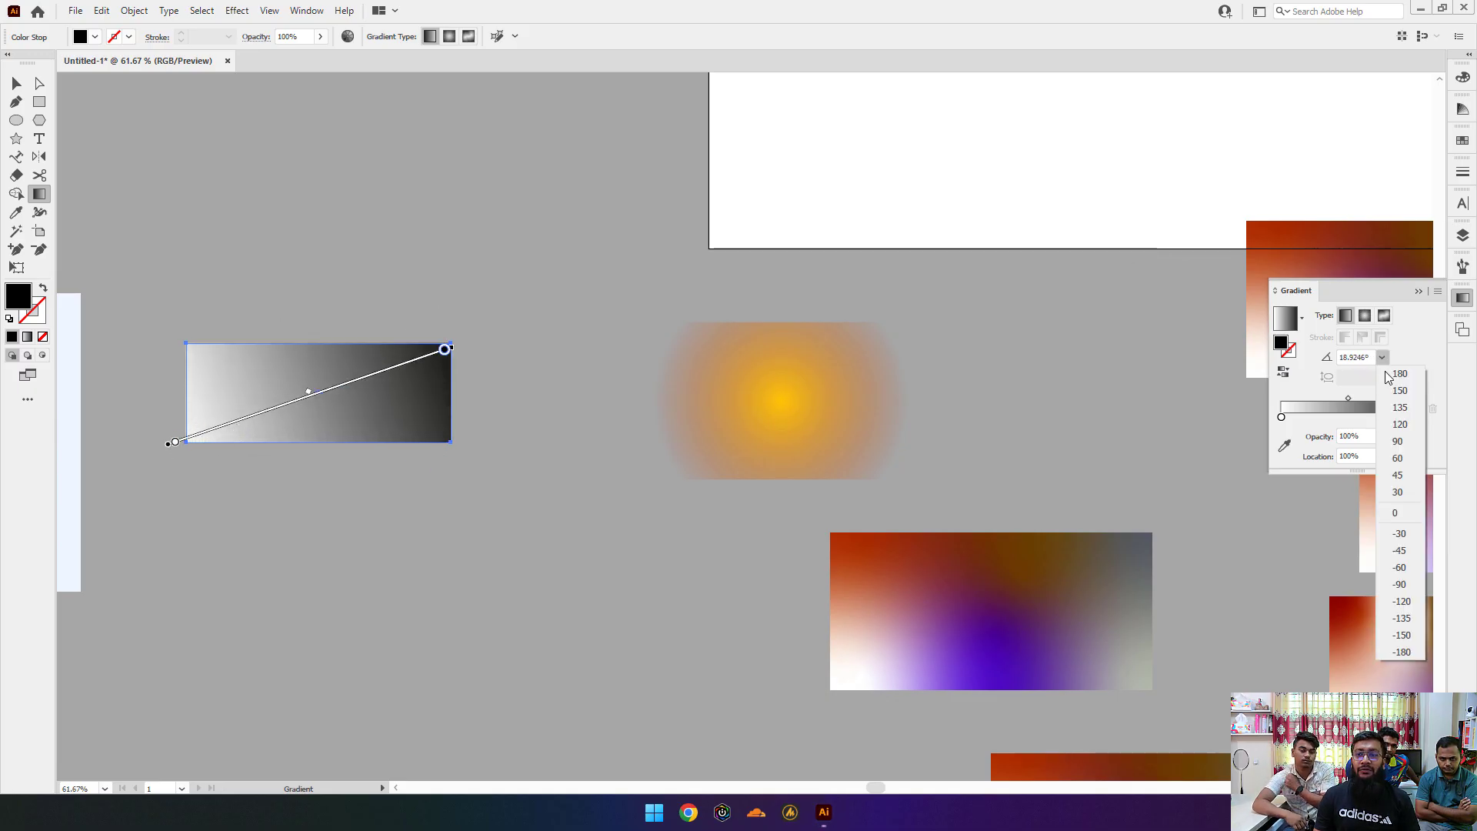
{"action": "left_click", "coordinate": [1396, 474]}
{"action": "left_click_drag", "start_coordinate": [318, 340], "coordinate": [318, 442]}
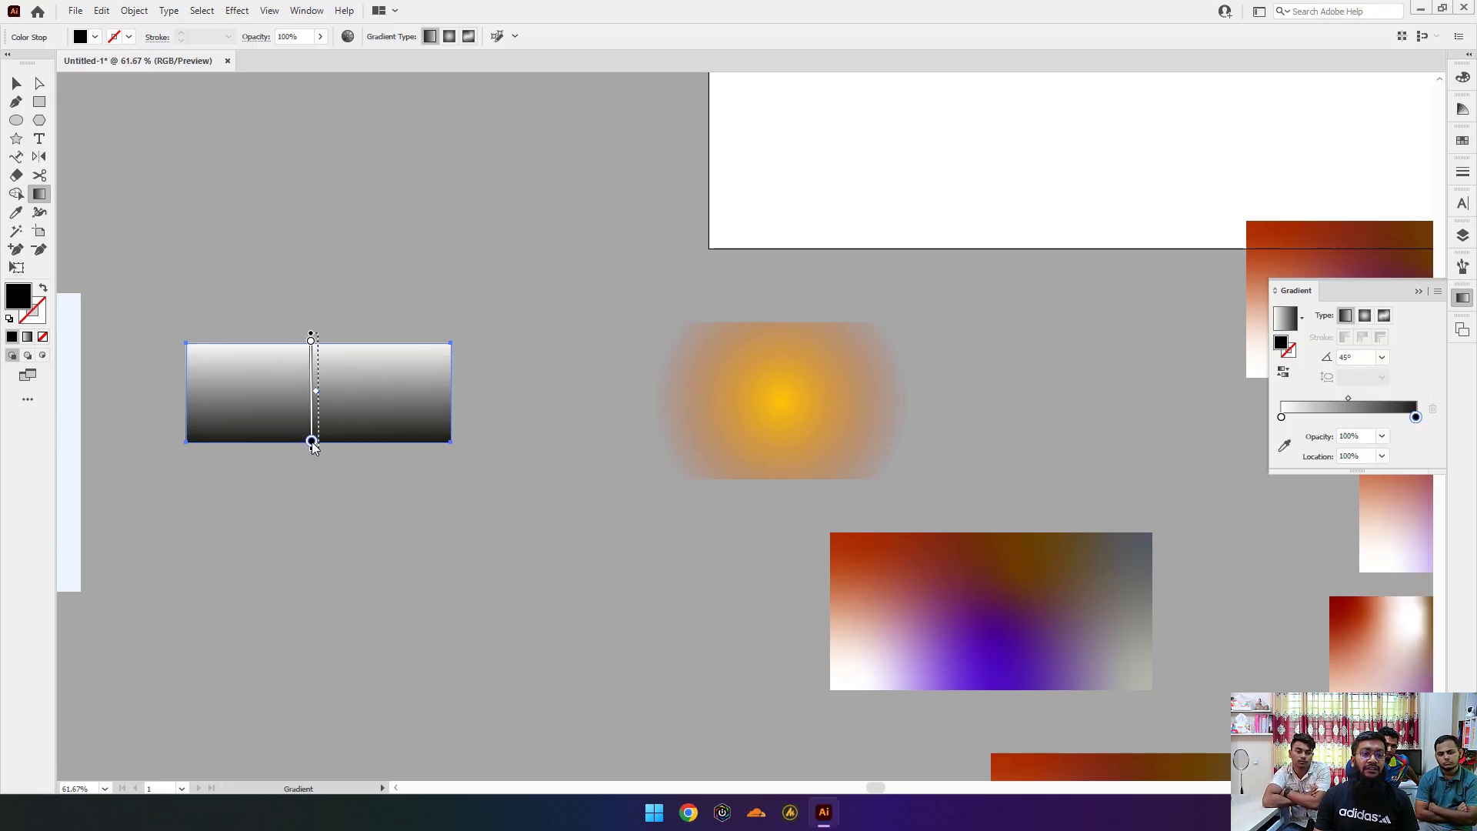
{"action": "left_click", "coordinate": [1384, 359]}
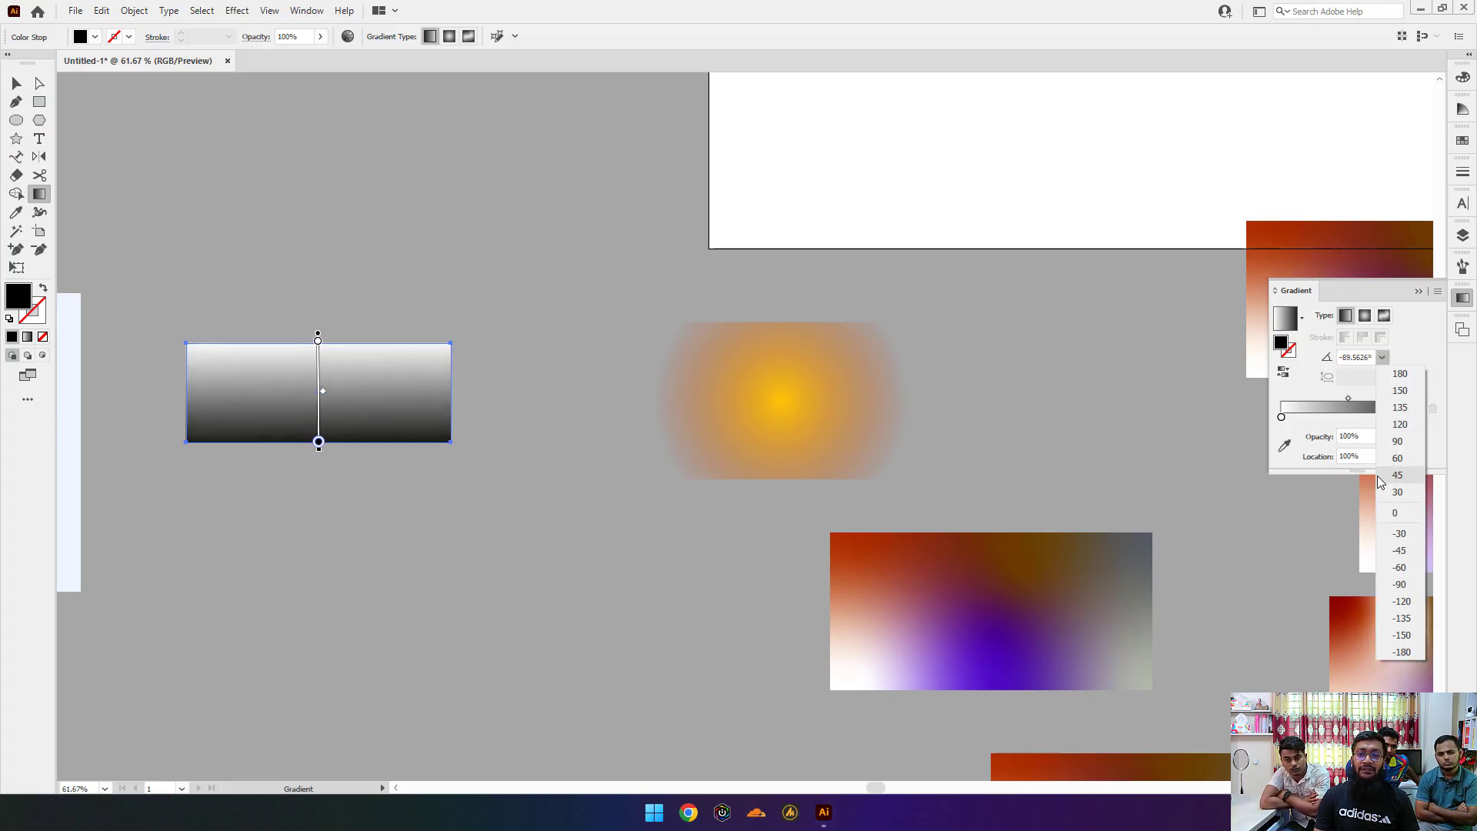
{"action": "left_click", "coordinate": [1396, 454]}
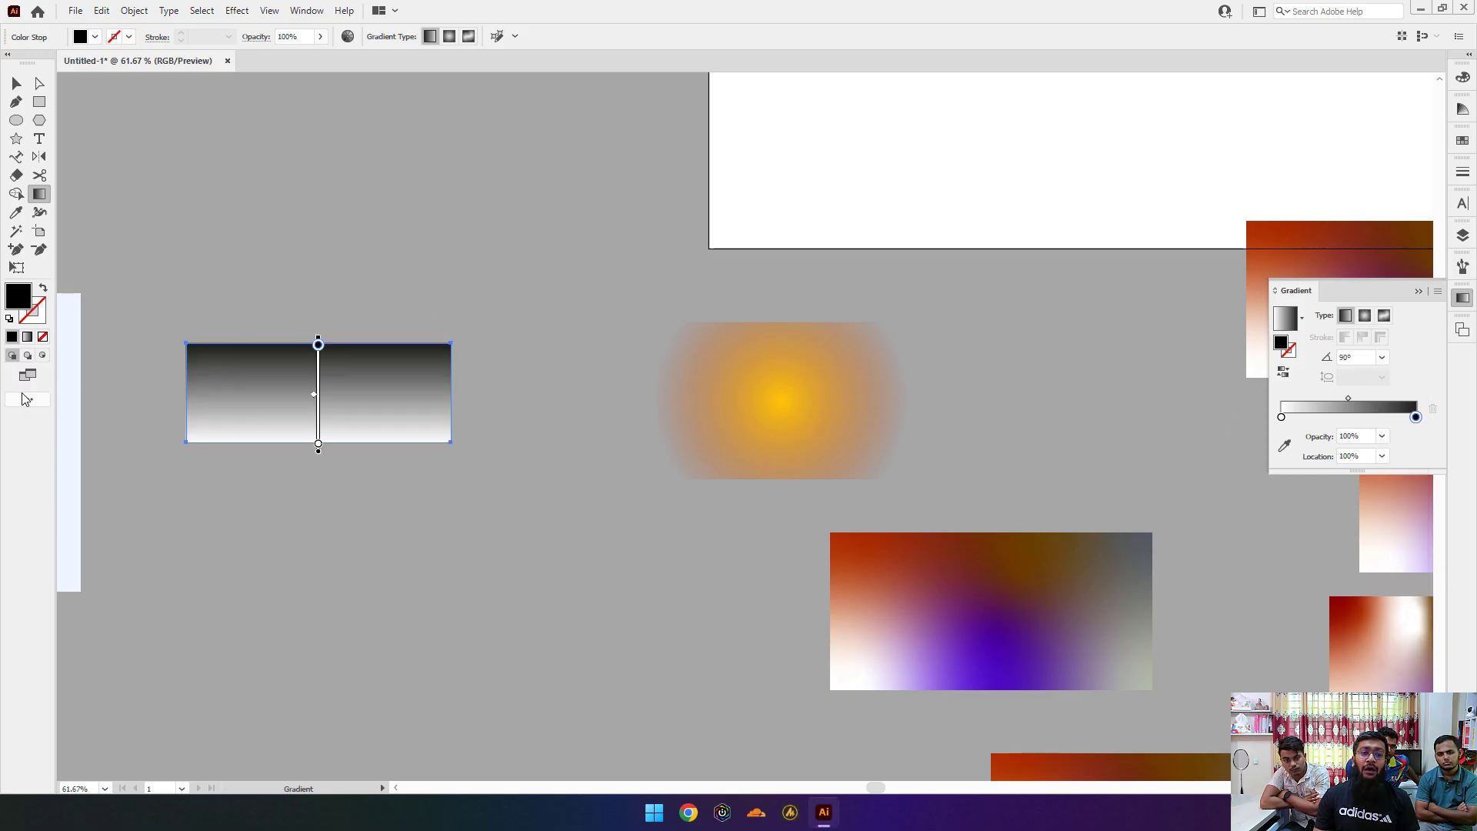
Step: Redraw the rectangle's gradient diagonally, ending at about 14°, and move the rectangle up beside the orange glow
{"action": "left_click_drag", "start_coordinate": [185, 344], "coordinate": [450, 443]}
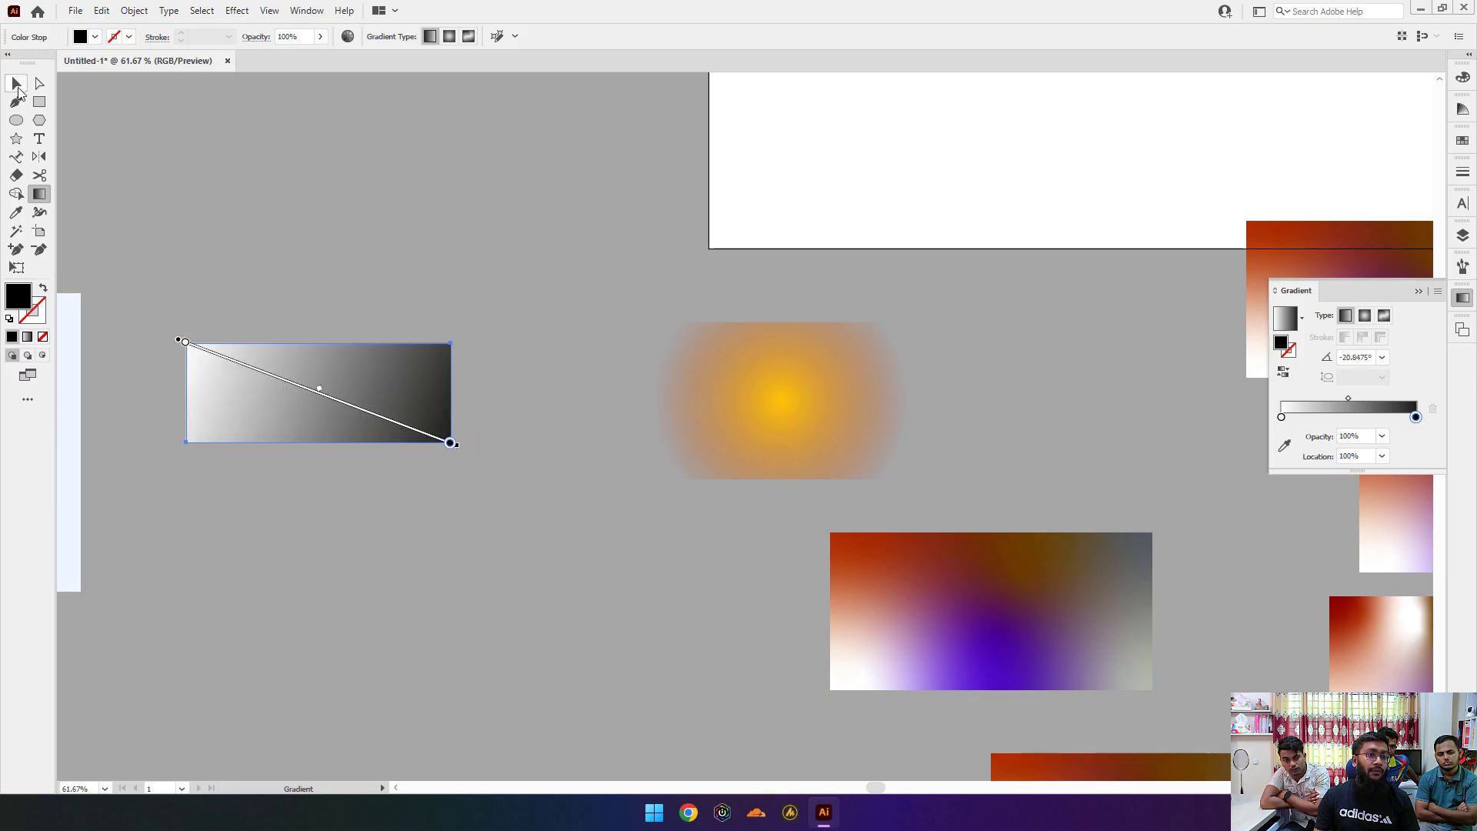
{"action": "left_click_drag", "start_coordinate": [219, 335], "coordinate": [444, 473]}
{"action": "left_click_drag", "start_coordinate": [81, 419], "coordinate": [497, 315]}
{"action": "left_click", "coordinate": [16, 83]}
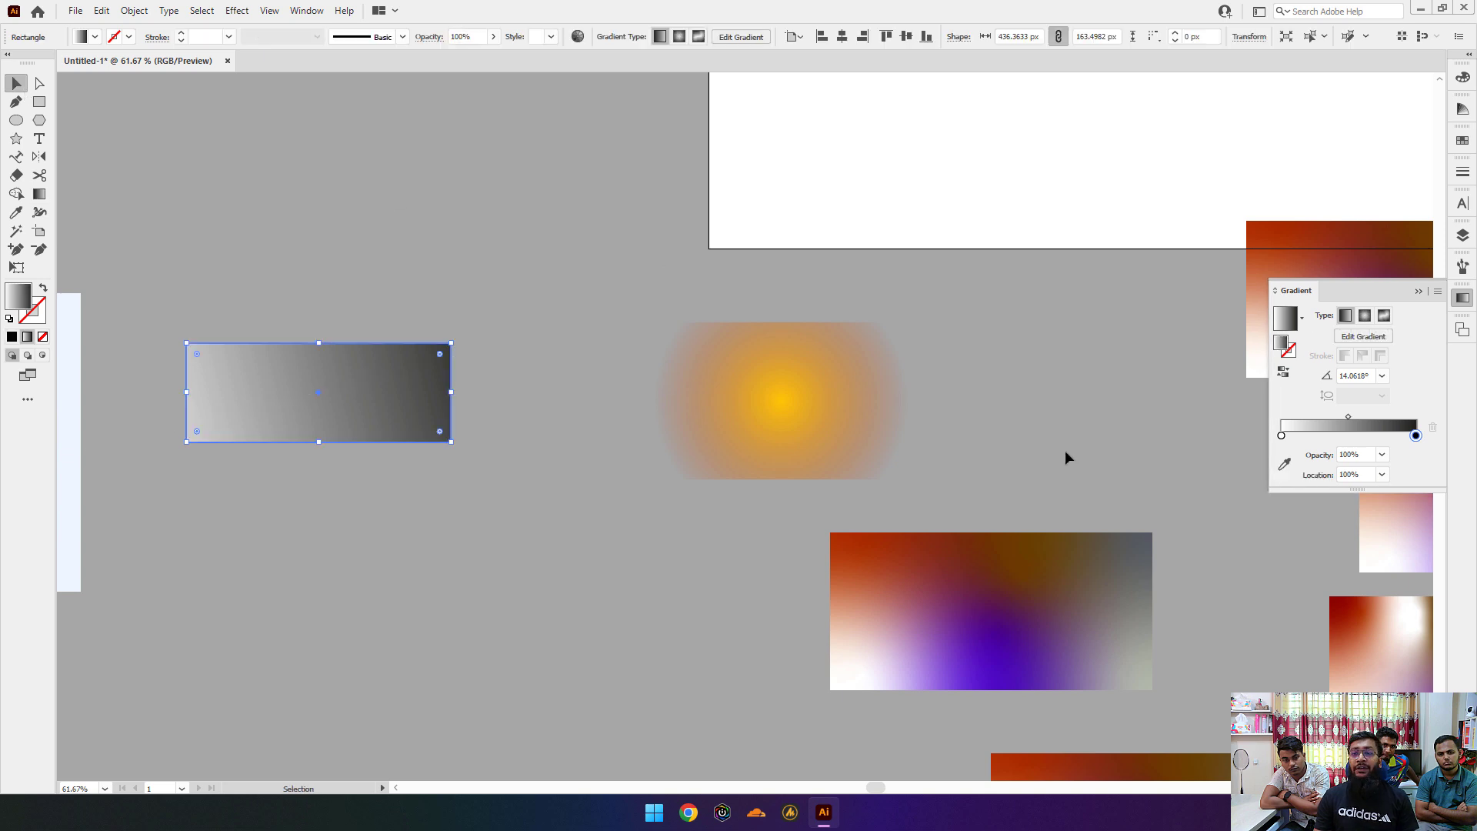
{"action": "left_click_drag", "start_coordinate": [307, 414], "coordinate": [560, 335]}
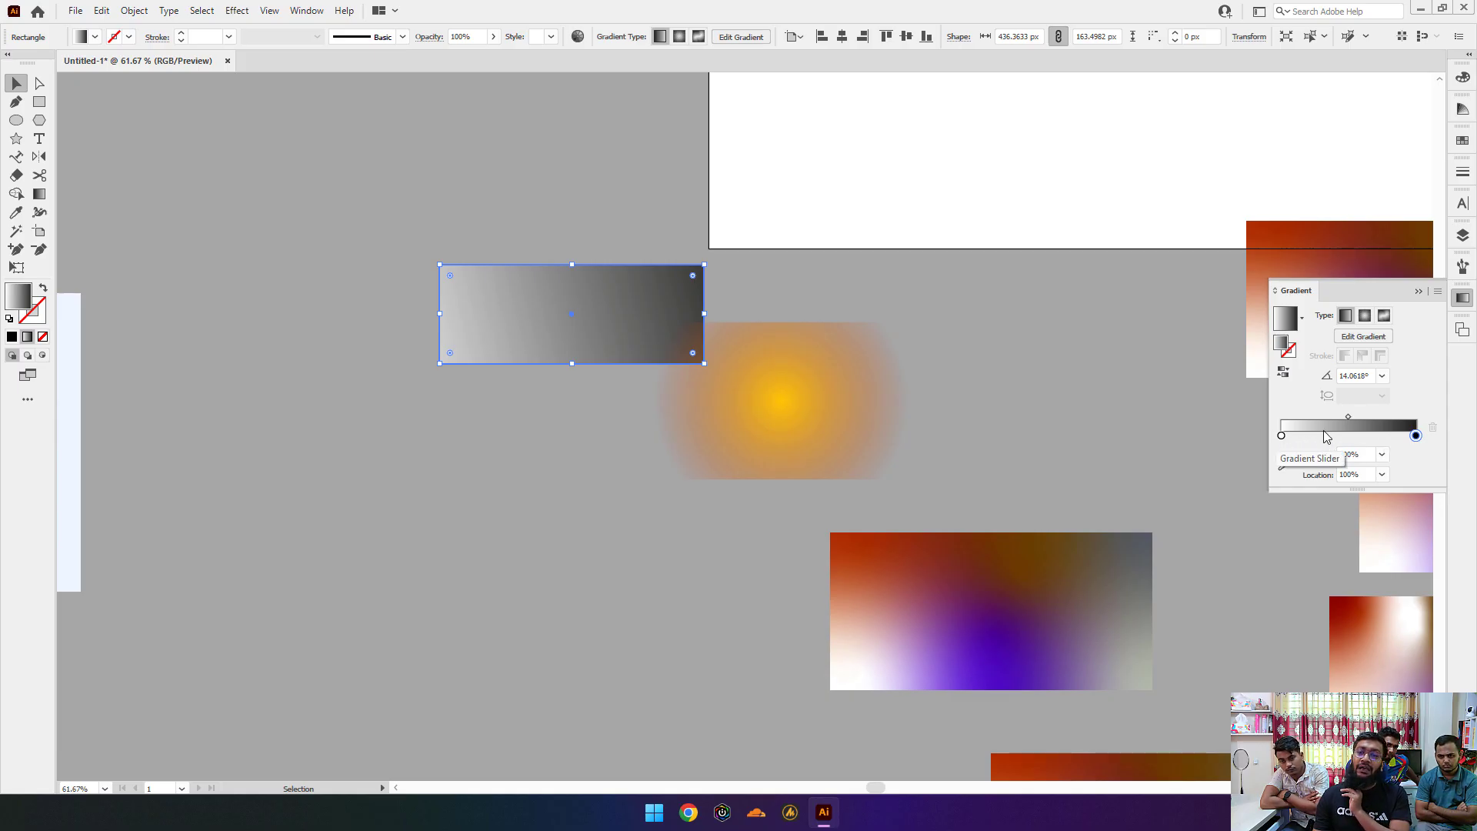
Step: Add seven intermediate stops along the rectangle's gradient, including ones at about 13% and 77%, and shift one to about 35%
{"action": "left_click", "coordinate": [1298, 435]}
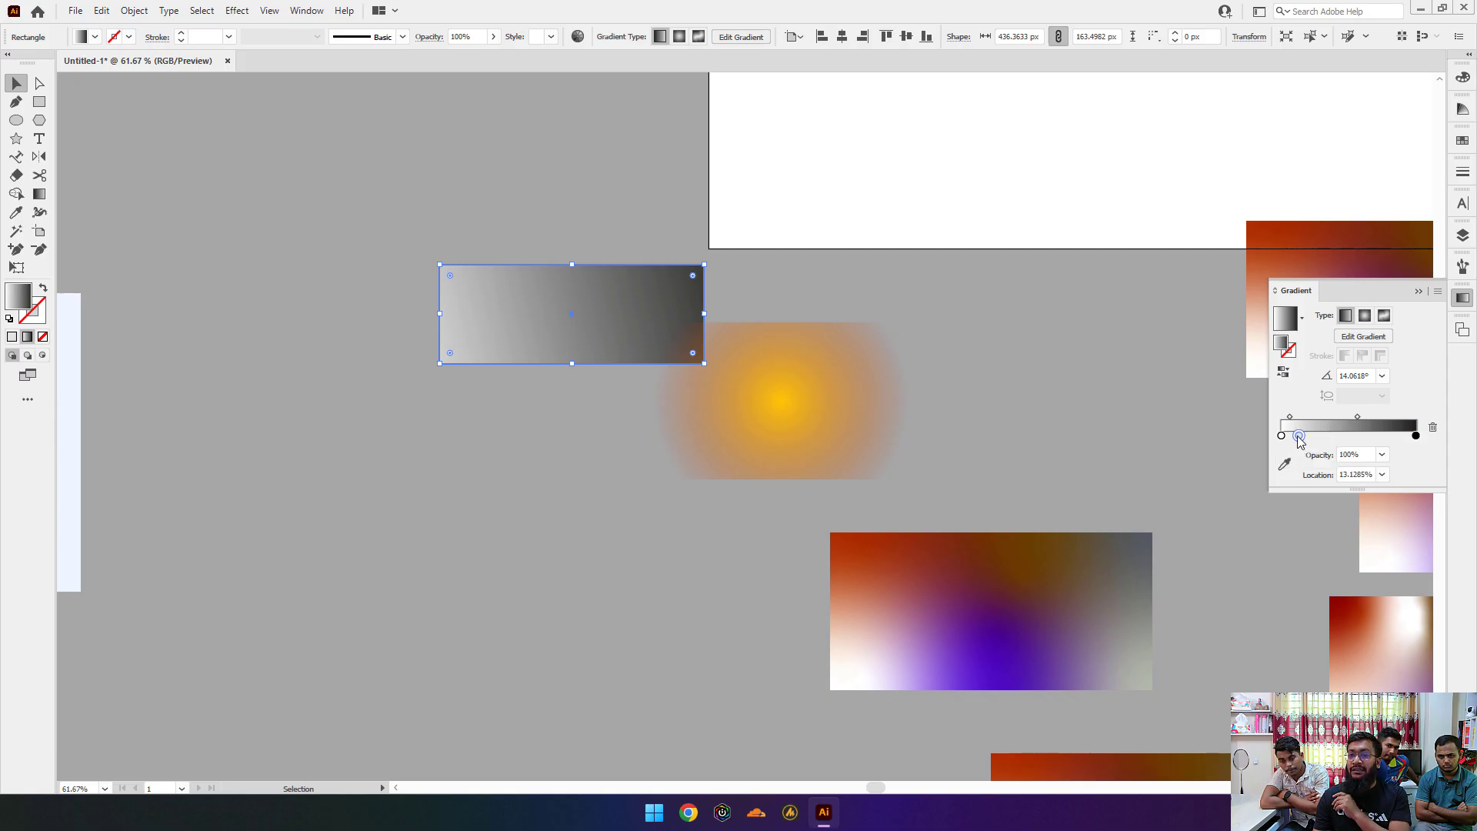
{"action": "left_click", "coordinate": [1344, 440]}
{"action": "left_click", "coordinate": [1360, 440]}
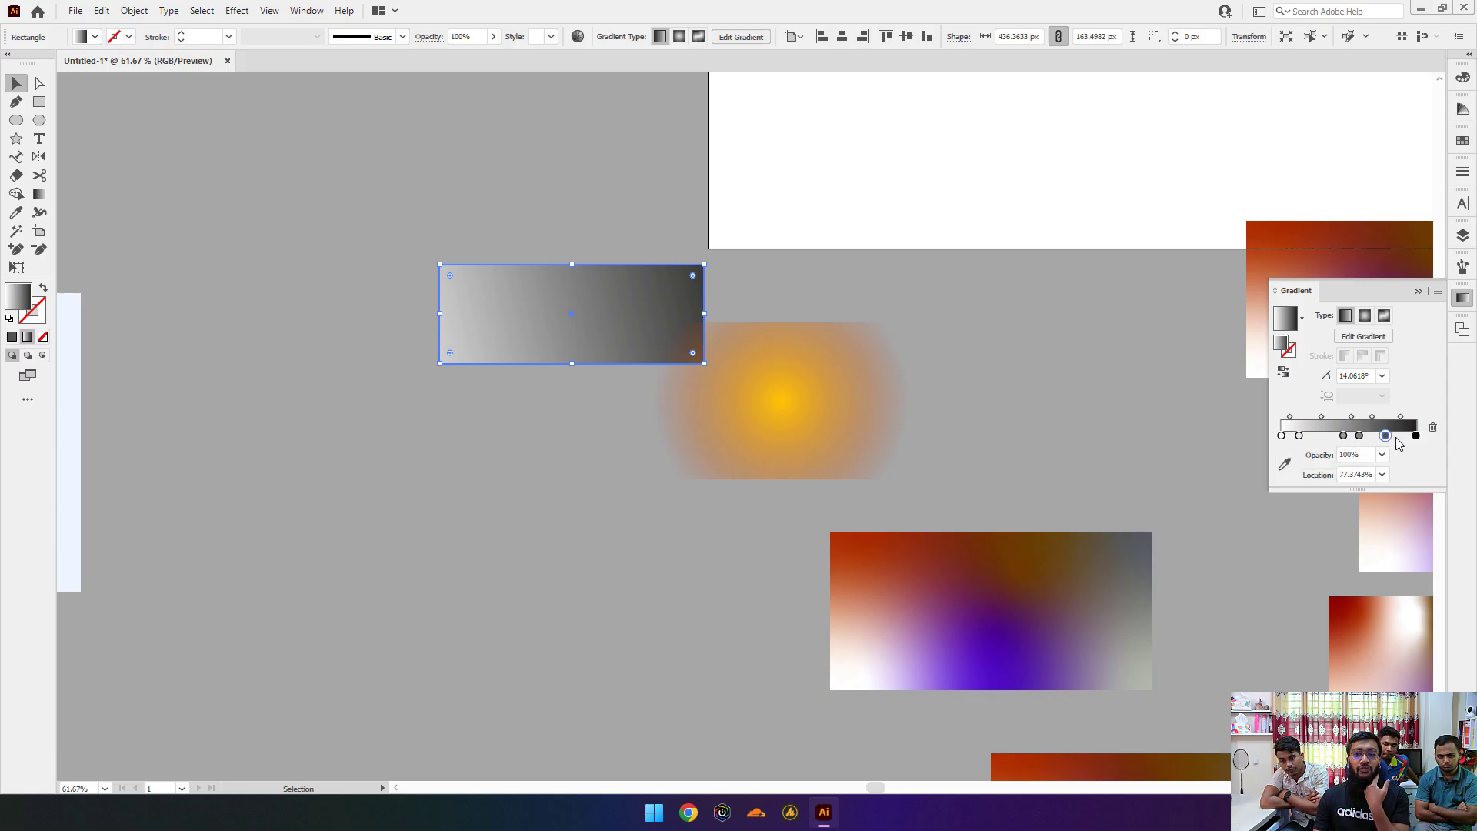
{"action": "left_click", "coordinate": [1400, 438]}
{"action": "left_click", "coordinate": [1319, 439]}
{"action": "left_click", "coordinate": [1331, 438]}
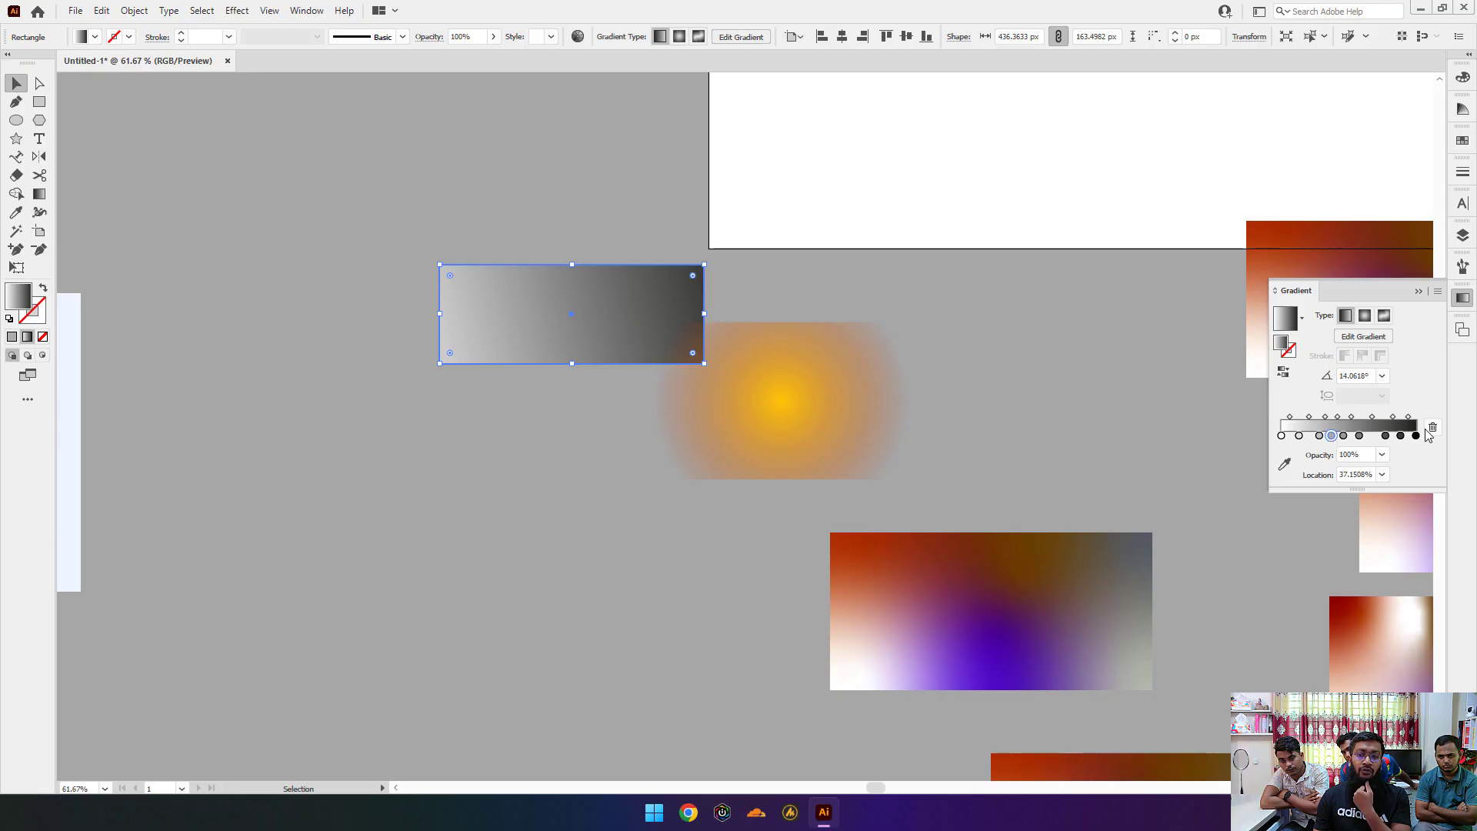
{"action": "left_click_drag", "start_coordinate": [1334, 438], "coordinate": [1330, 437]}
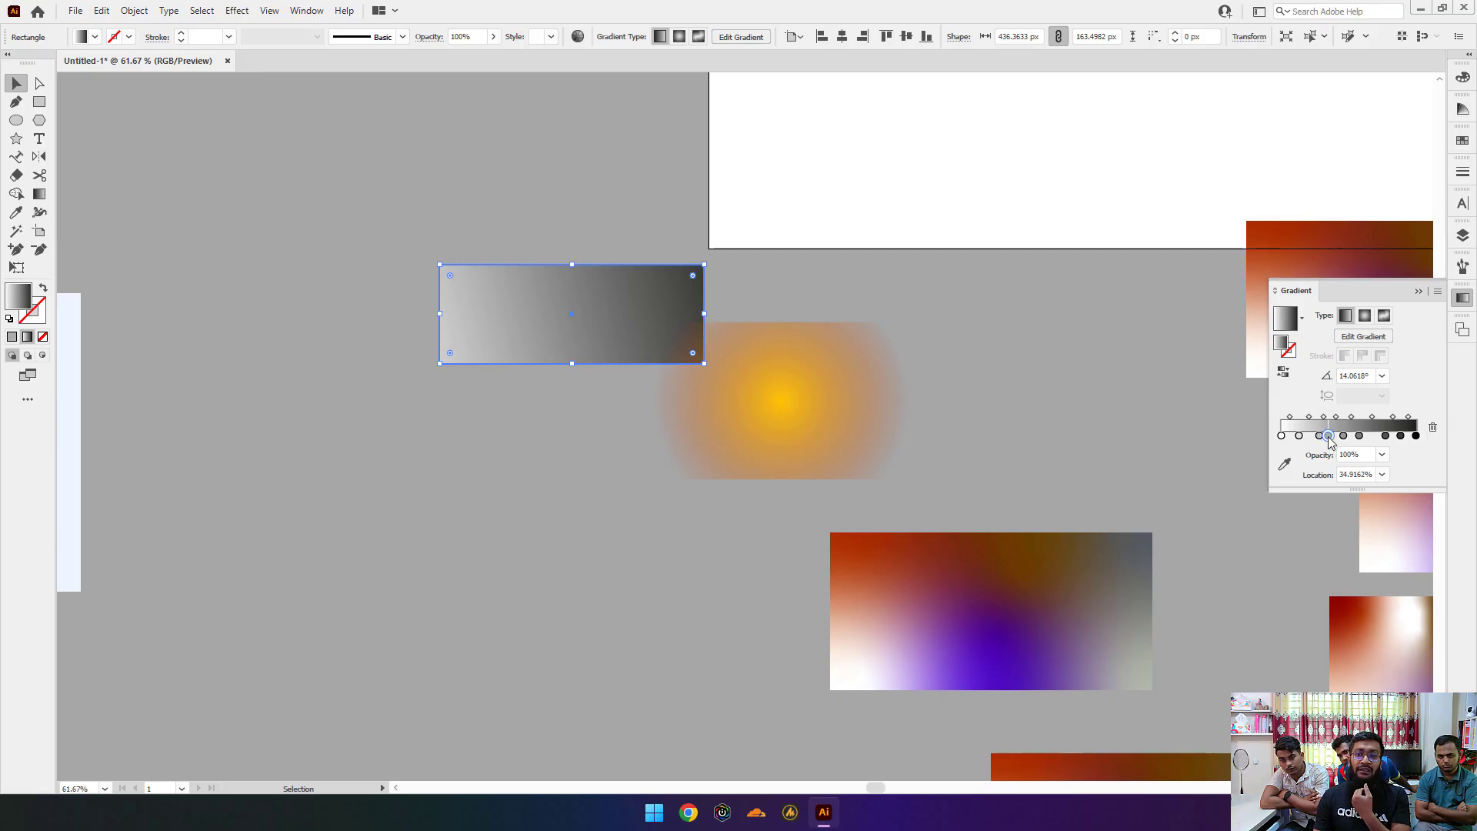
Step: Delete all the added intermediate stops from the rectangle's gradient, keeping only the white and black end stops
{"action": "left_click", "coordinate": [1433, 429]}
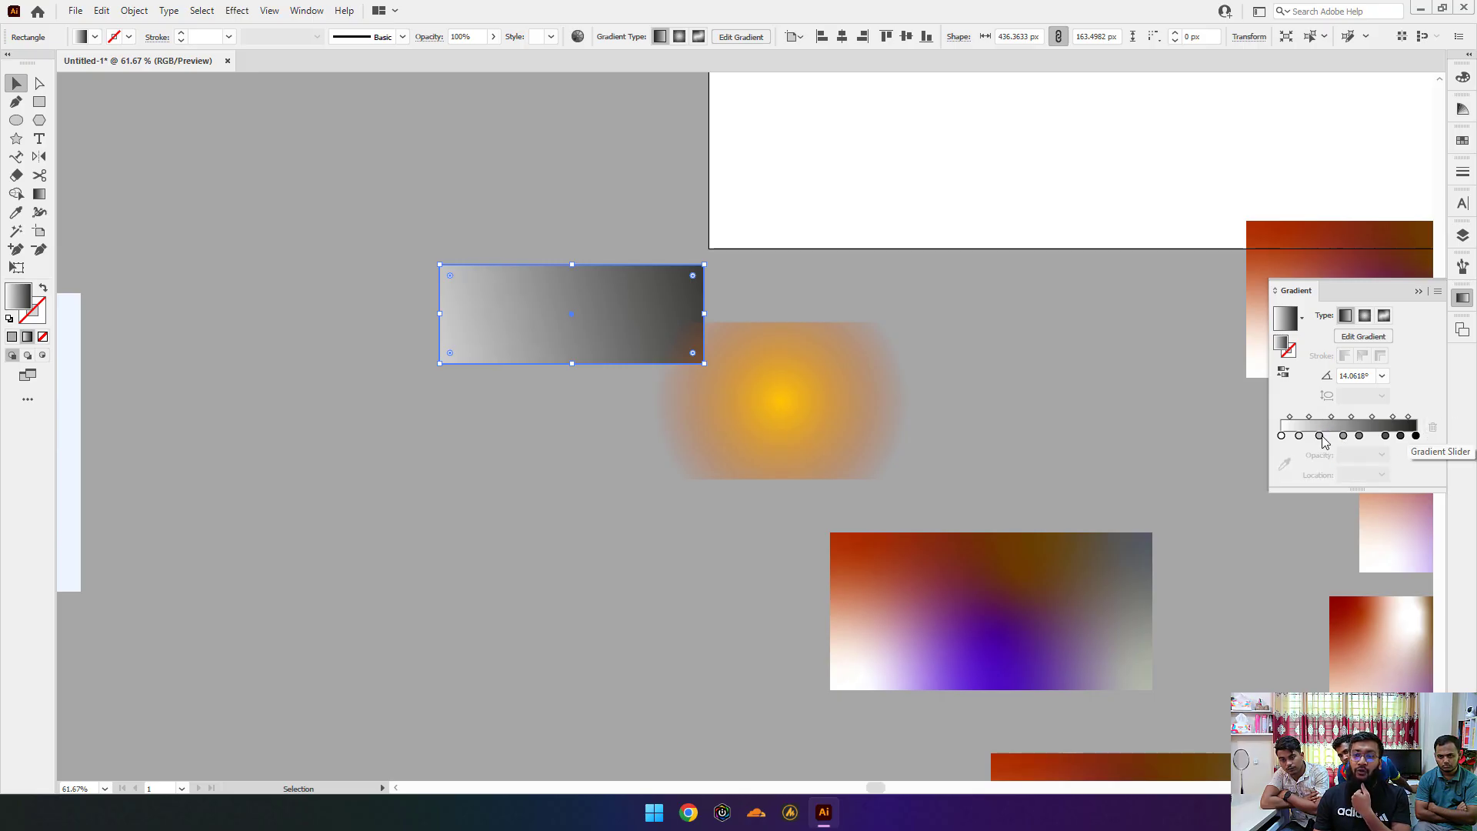
{"action": "left_click", "coordinate": [1319, 435]}
{"action": "left_click", "coordinate": [1432, 429]}
{"action": "left_click", "coordinate": [1359, 437]}
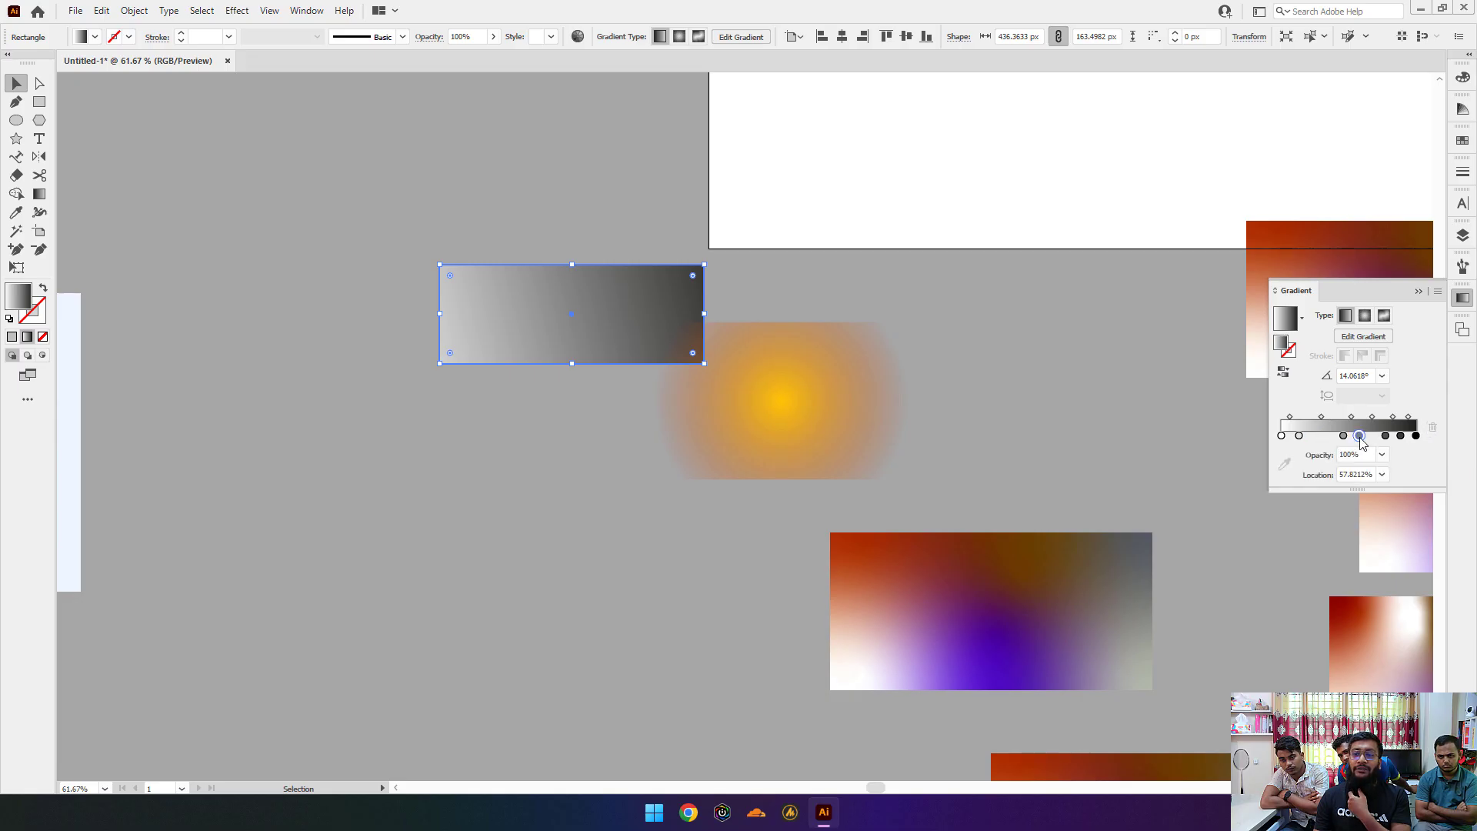
{"action": "left_click", "coordinate": [1432, 429]}
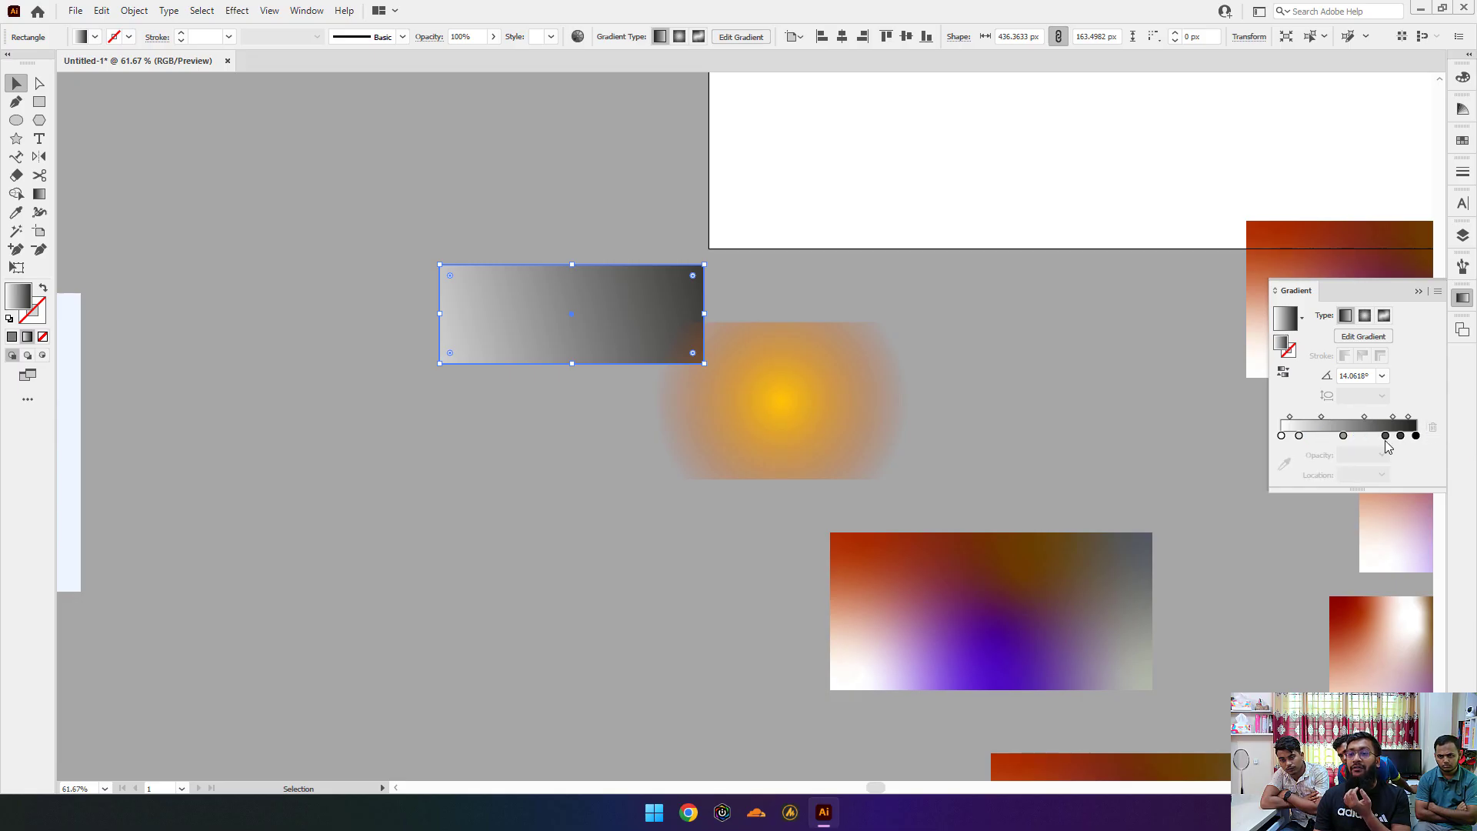
{"action": "left_click", "coordinate": [1342, 435]}
{"action": "left_click", "coordinate": [1432, 428]}
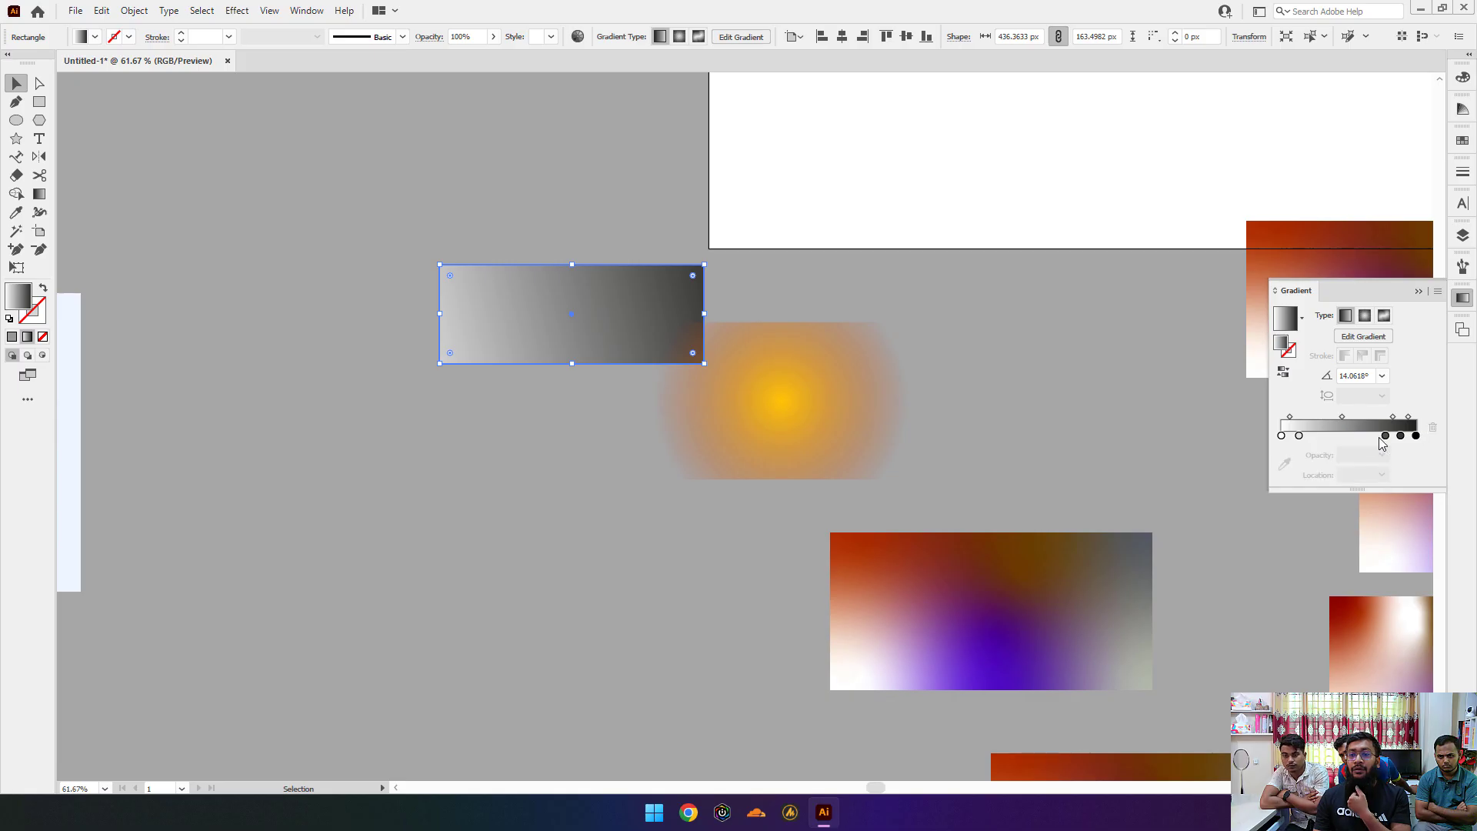
{"action": "left_click", "coordinate": [1299, 435]}
{"action": "left_click", "coordinate": [1432, 428]}
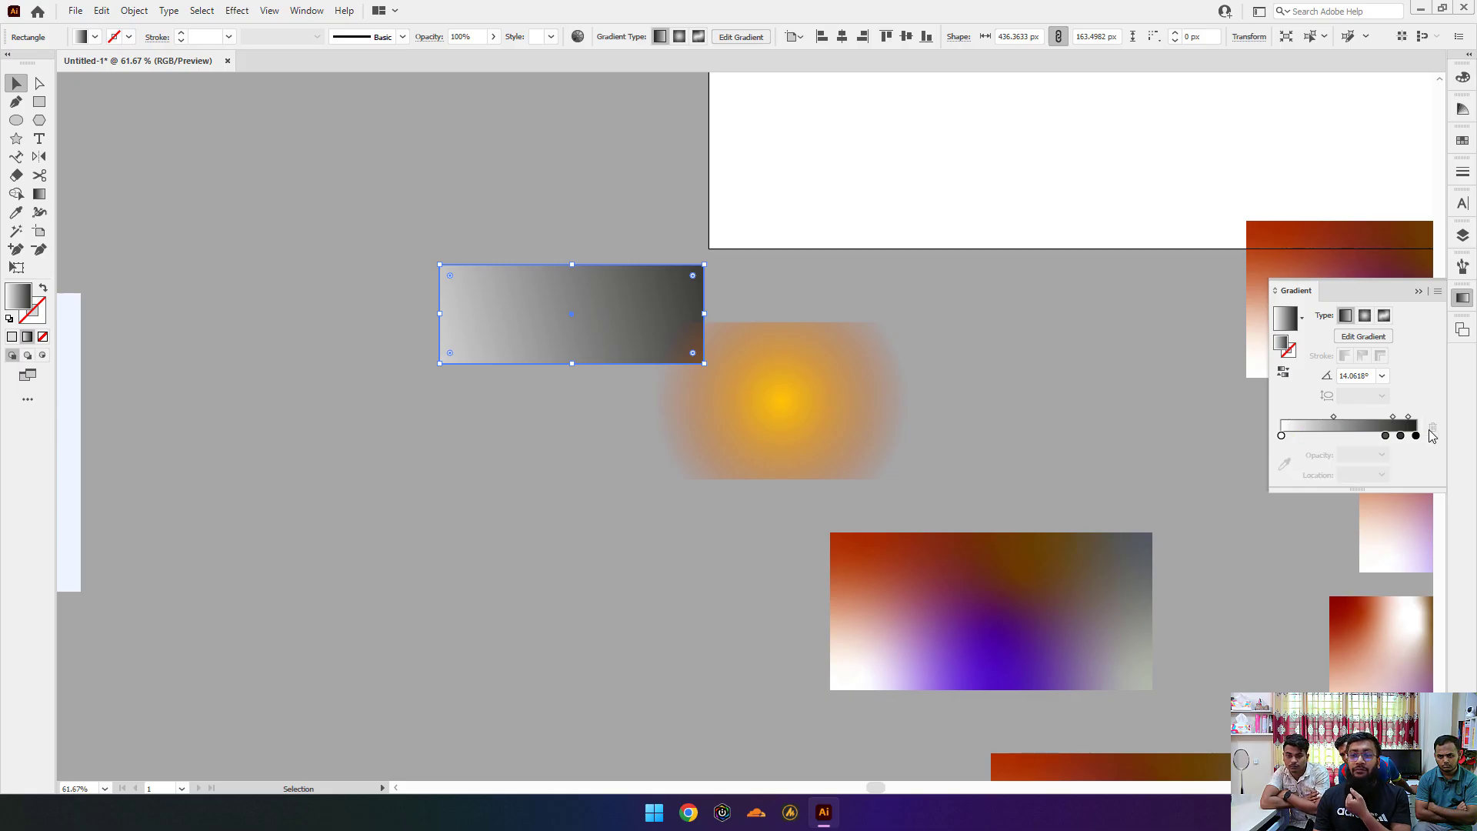
{"action": "left_click", "coordinate": [1386, 435]}
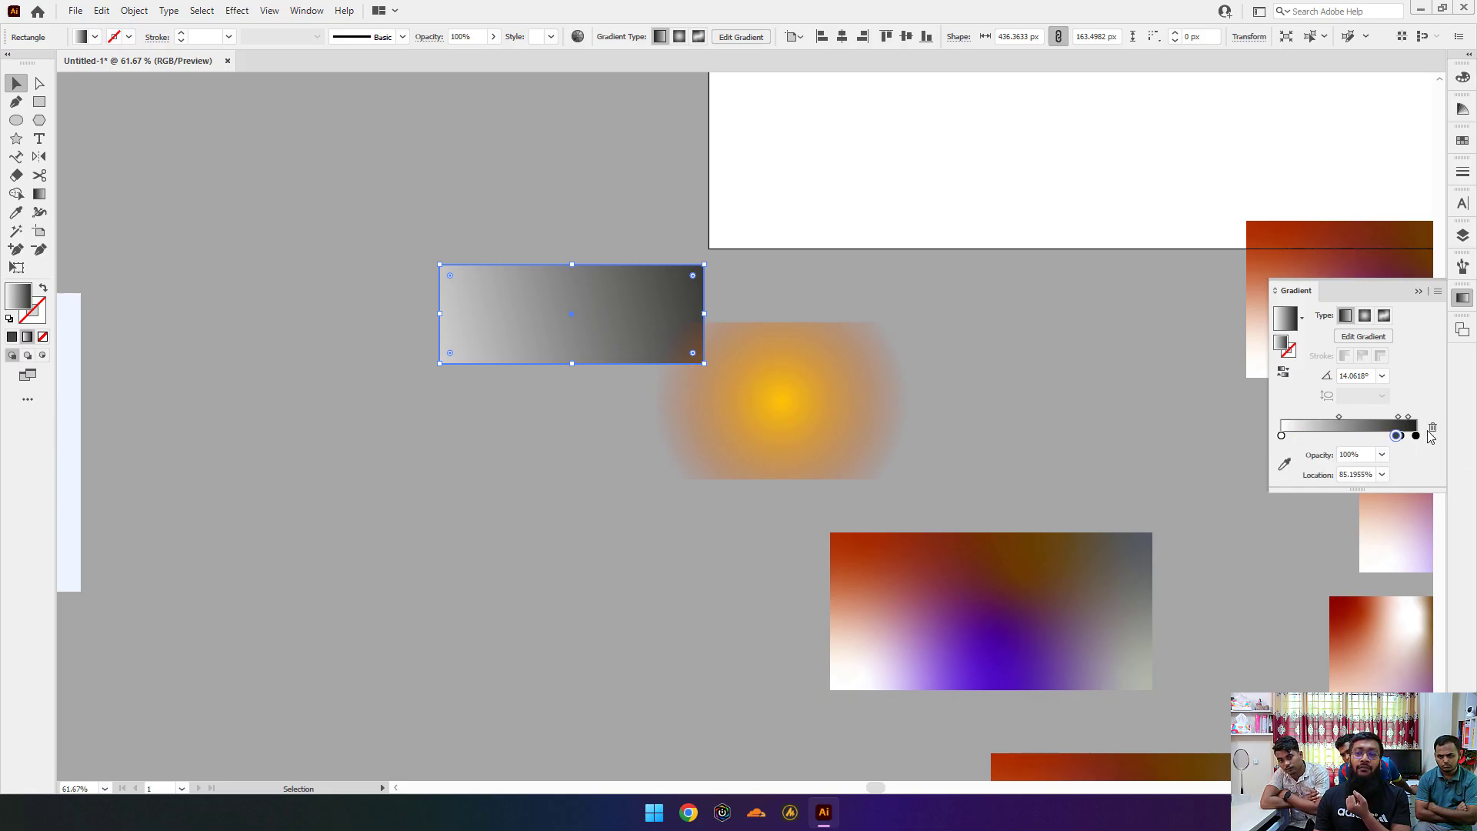
{"action": "left_click", "coordinate": [1432, 428]}
{"action": "left_click", "coordinate": [1401, 436]}
{"action": "left_click", "coordinate": [1429, 428]}
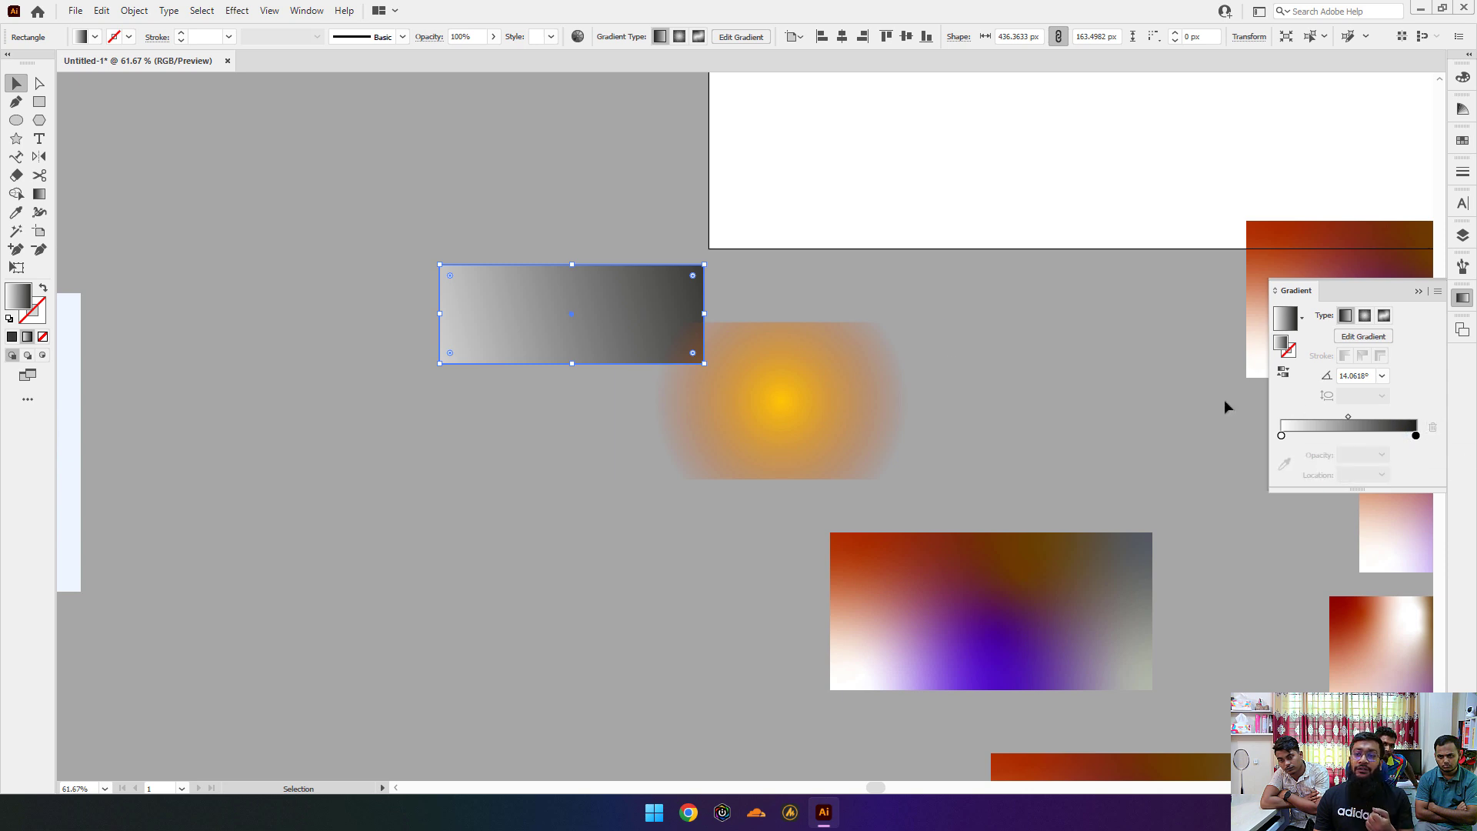
Step: Move the white-to-black gradient rectangle left, next to the vector gradient colour set image
{"action": "left_click", "coordinate": [481, 426]}
{"action": "scroll", "coordinate": [828, 502], "scroll_direction": "down", "scroll_amount": 6}
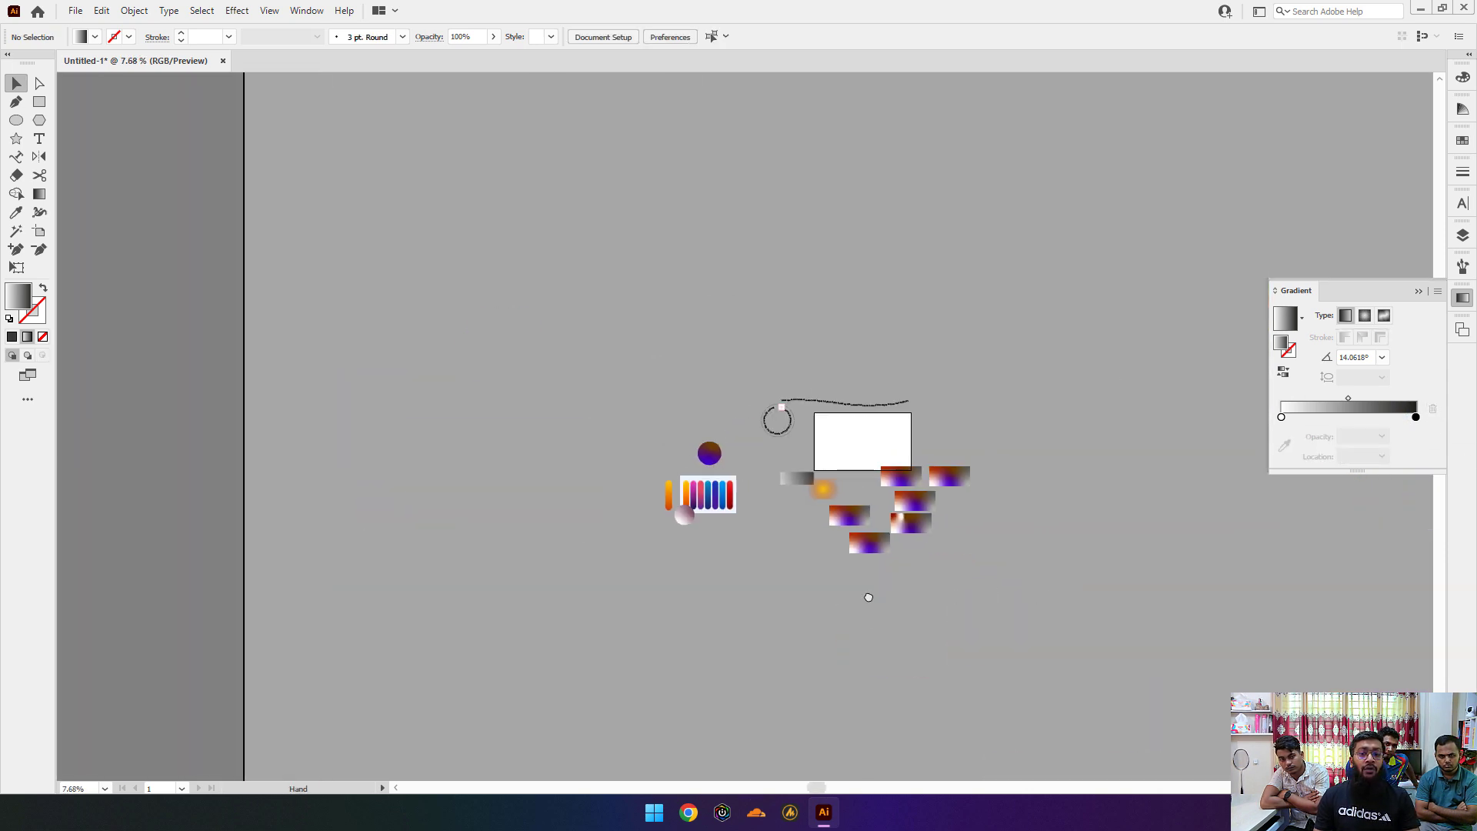
{"action": "scroll", "coordinate": [851, 547], "scroll_direction": "up", "scroll_amount": 5}
{"action": "left_click_drag", "start_coordinate": [731, 251], "coordinate": [523, 288]}
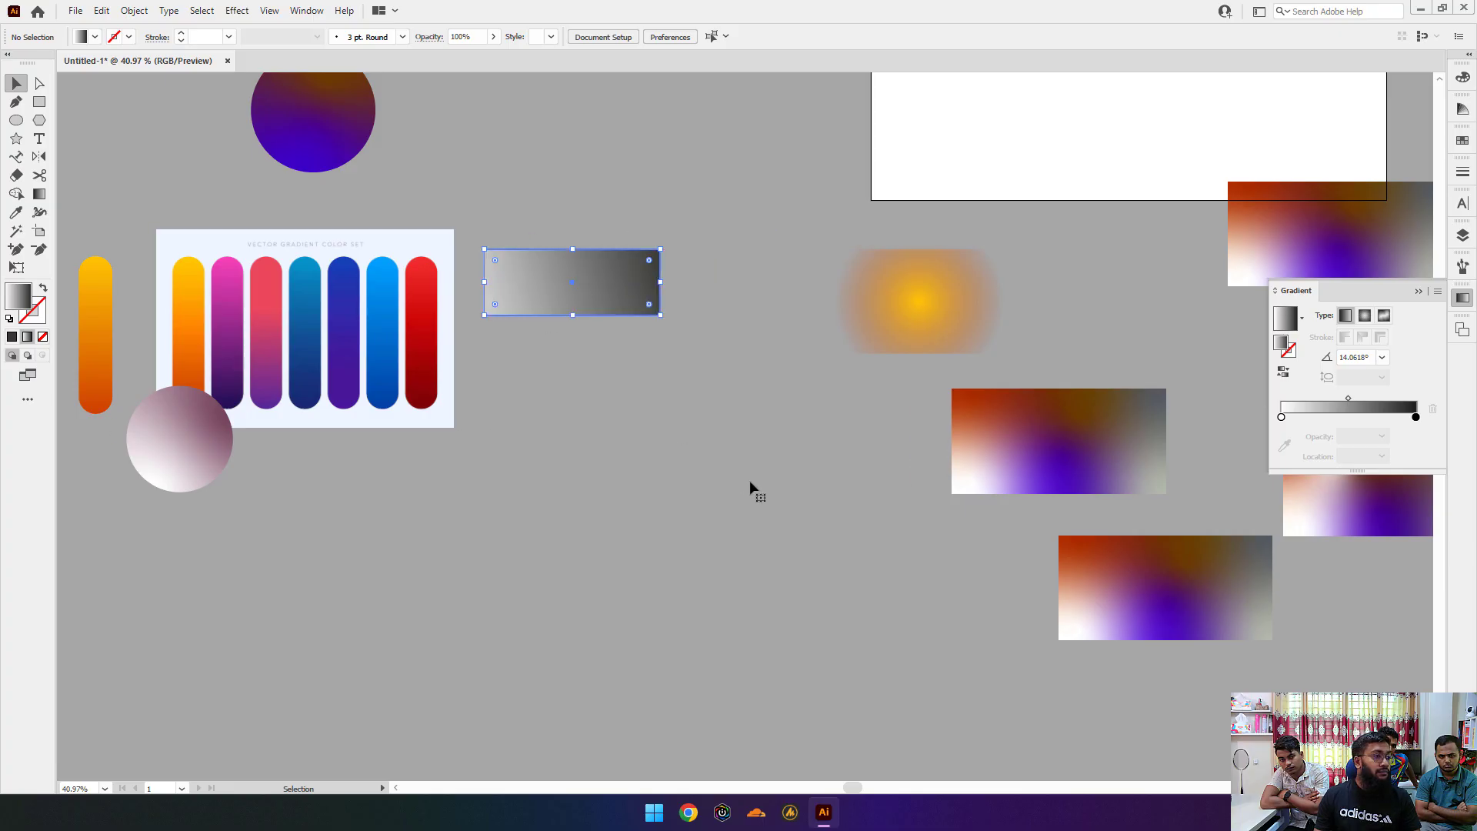
Step: Reverse the gradient of the rectangle beside the vector gradient colour set so it runs from black to white
{"action": "left_click", "coordinate": [750, 487]}
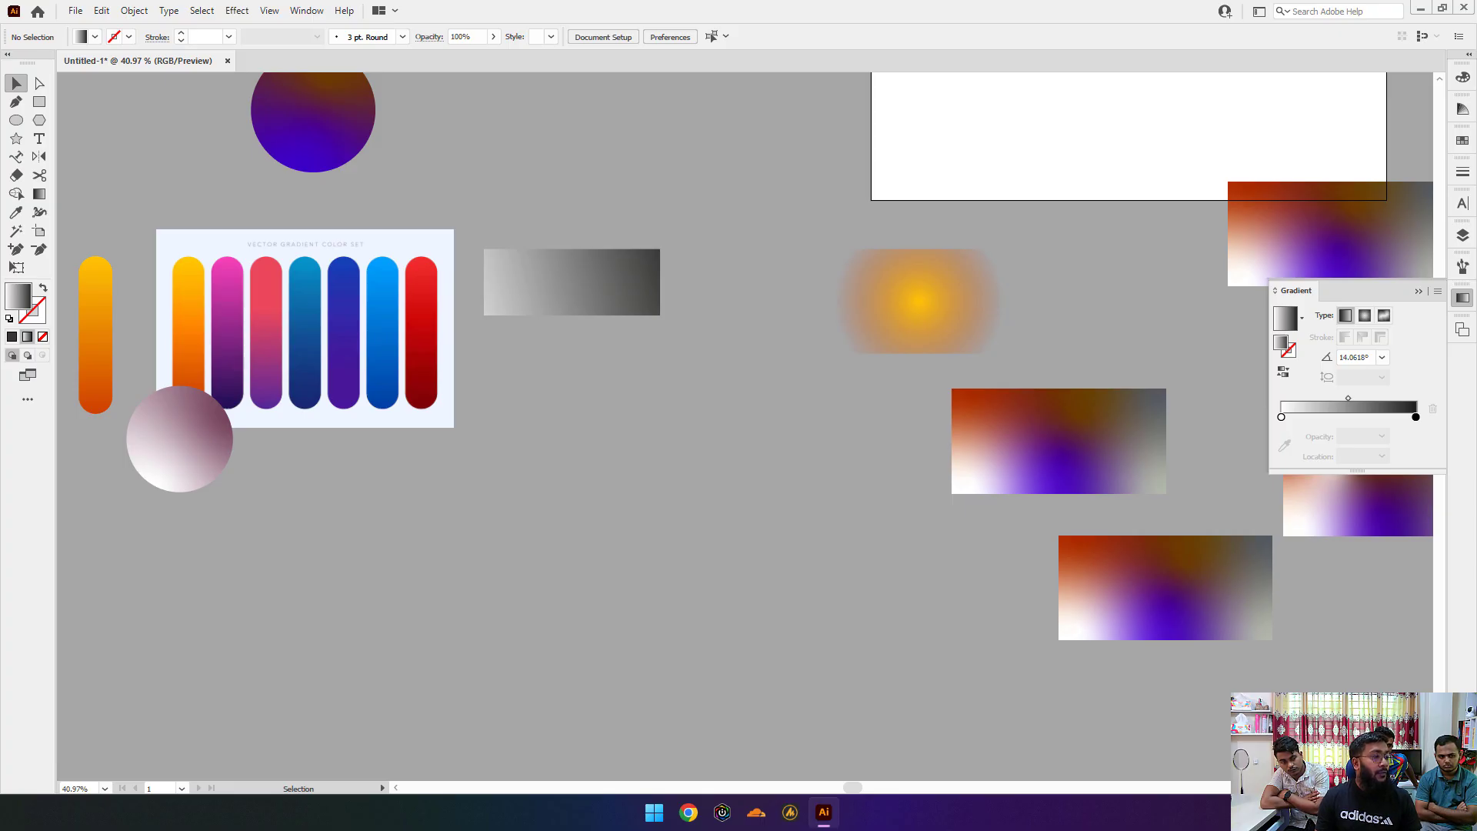
{"action": "scroll", "coordinate": [830, 547], "scroll_direction": "down", "scroll_amount": 5}
{"action": "scroll", "coordinate": [607, 564], "scroll_direction": "up", "scroll_amount": 4}
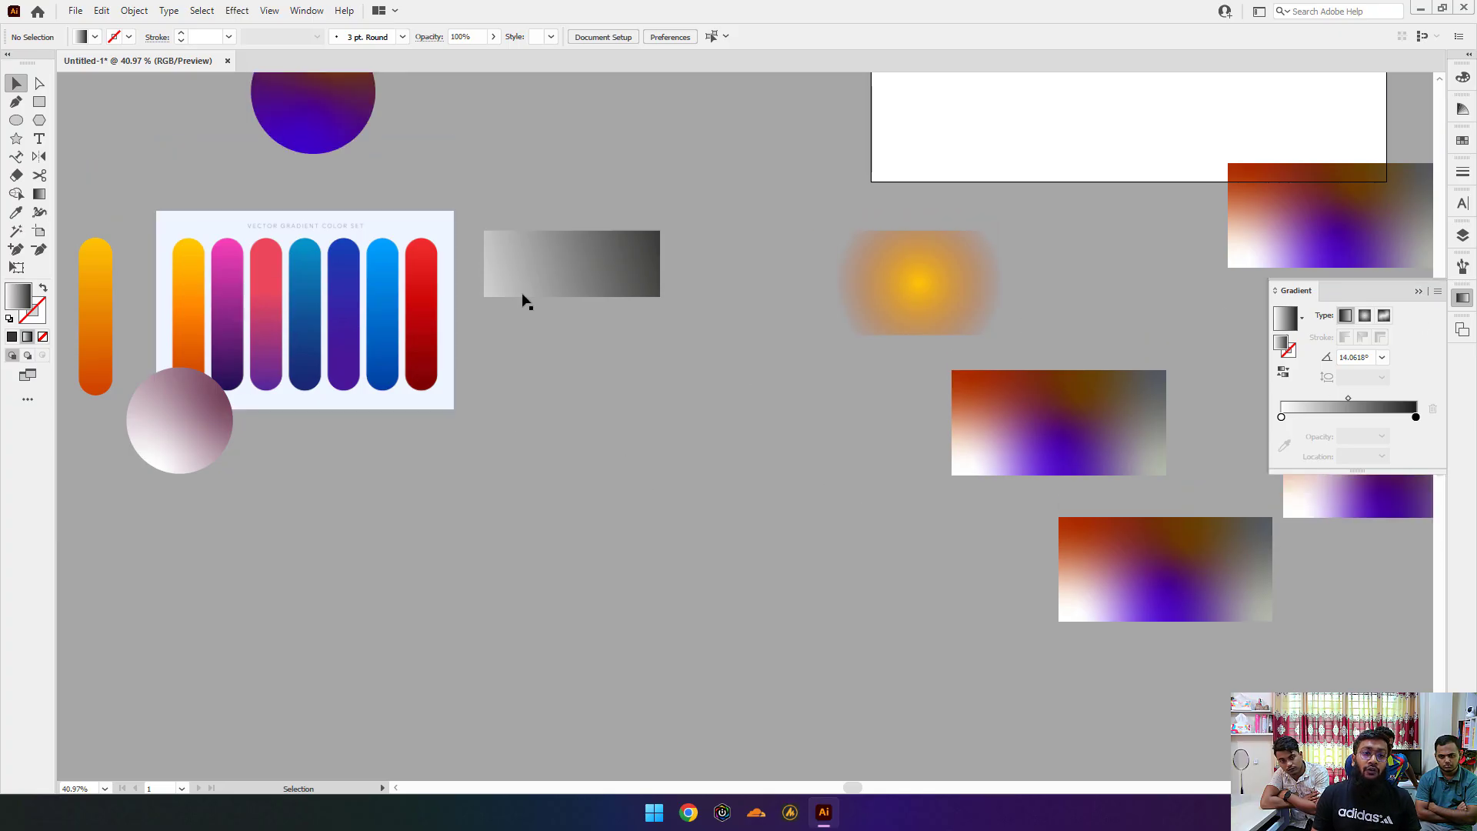
{"action": "scroll", "coordinate": [885, 422], "scroll_direction": "down", "scroll_amount": 2}
{"action": "left_click_drag", "start_coordinate": [629, 431], "coordinate": [504, 498]}
{"action": "scroll", "coordinate": [509, 493], "scroll_direction": "up", "scroll_amount": 1}
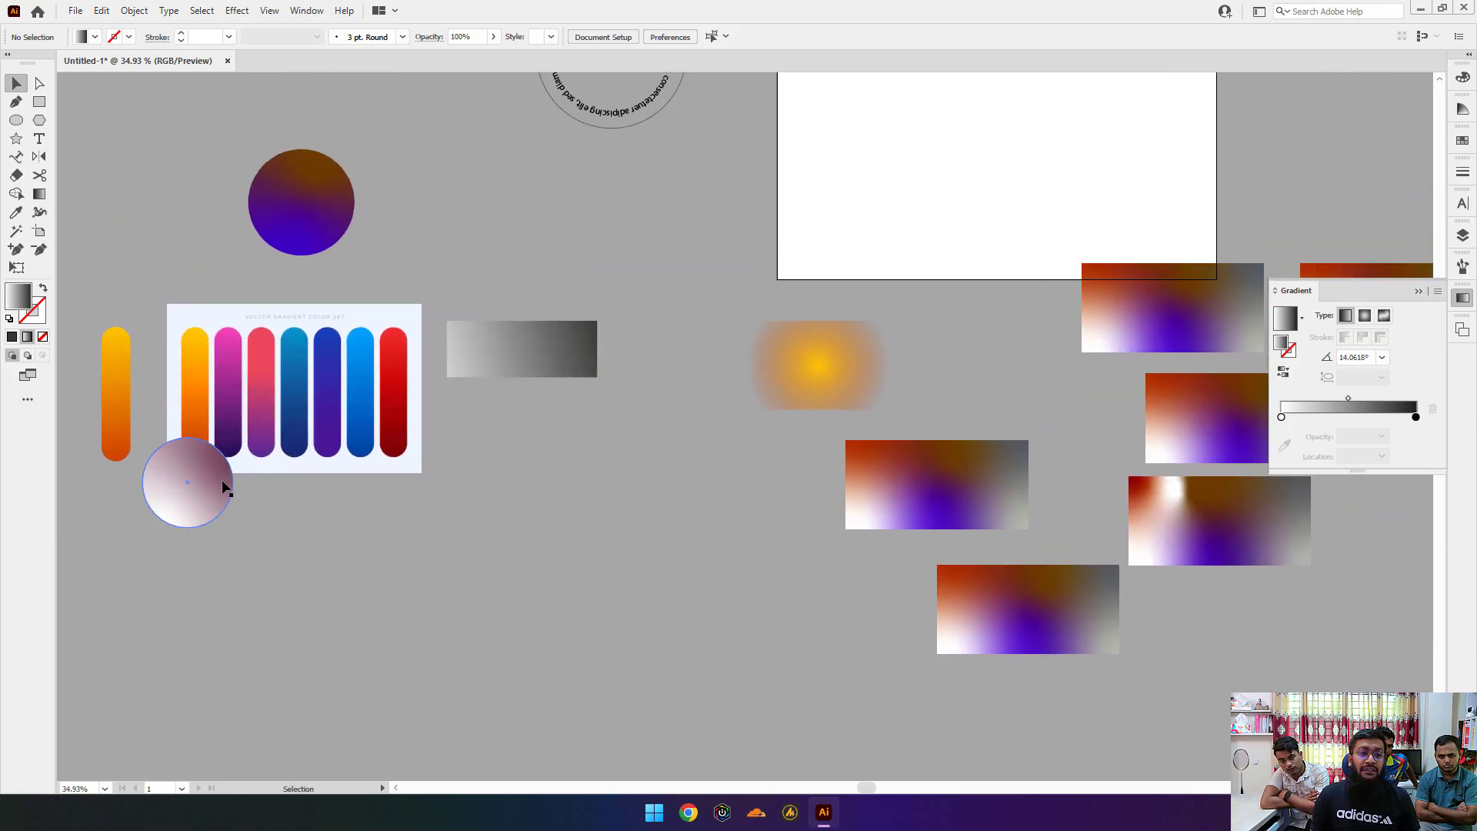
{"action": "left_click", "coordinate": [224, 482]}
{"action": "left_click", "coordinate": [570, 356]}
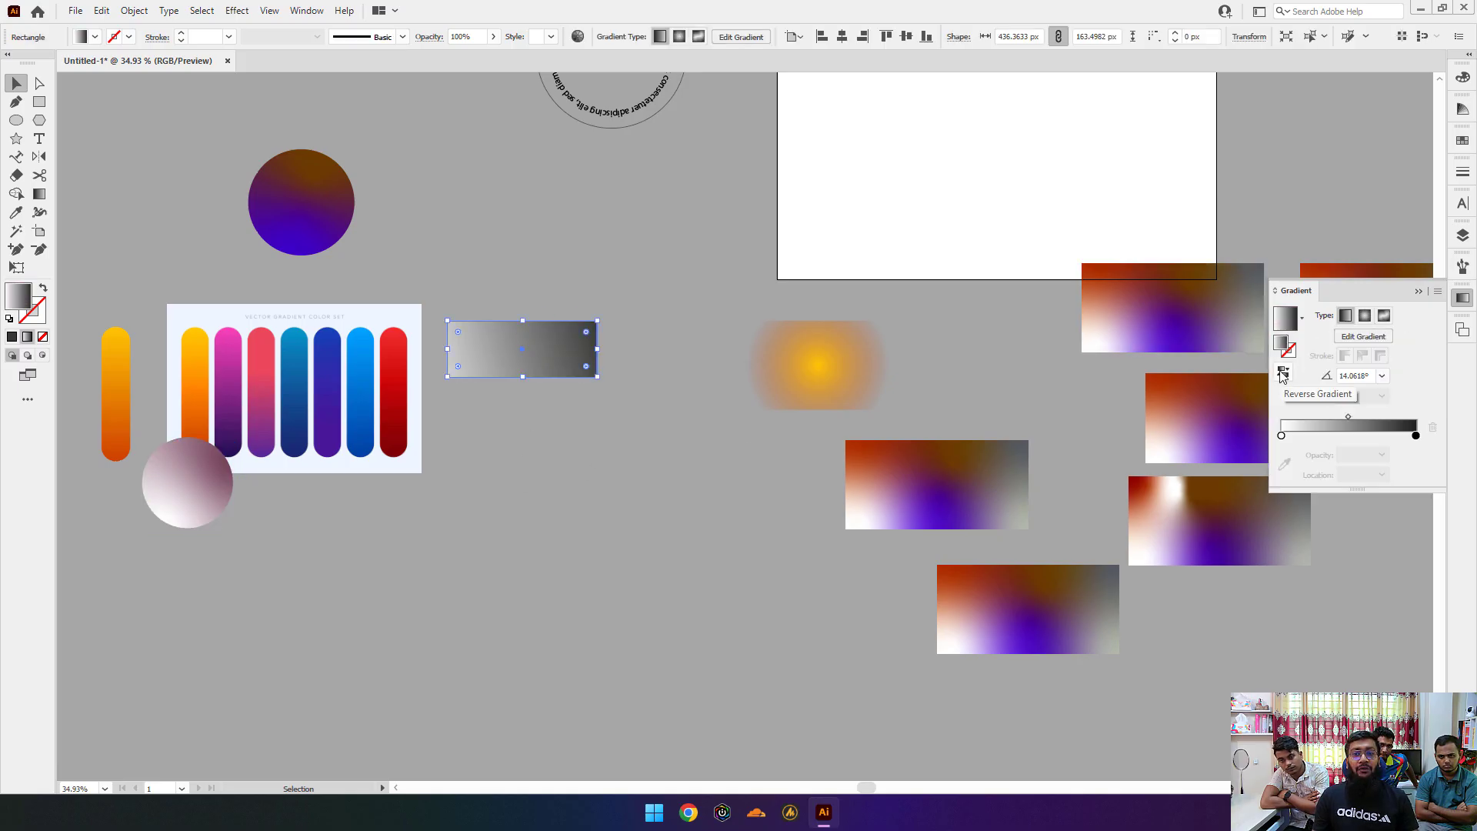
{"action": "left_click", "coordinate": [1283, 375]}
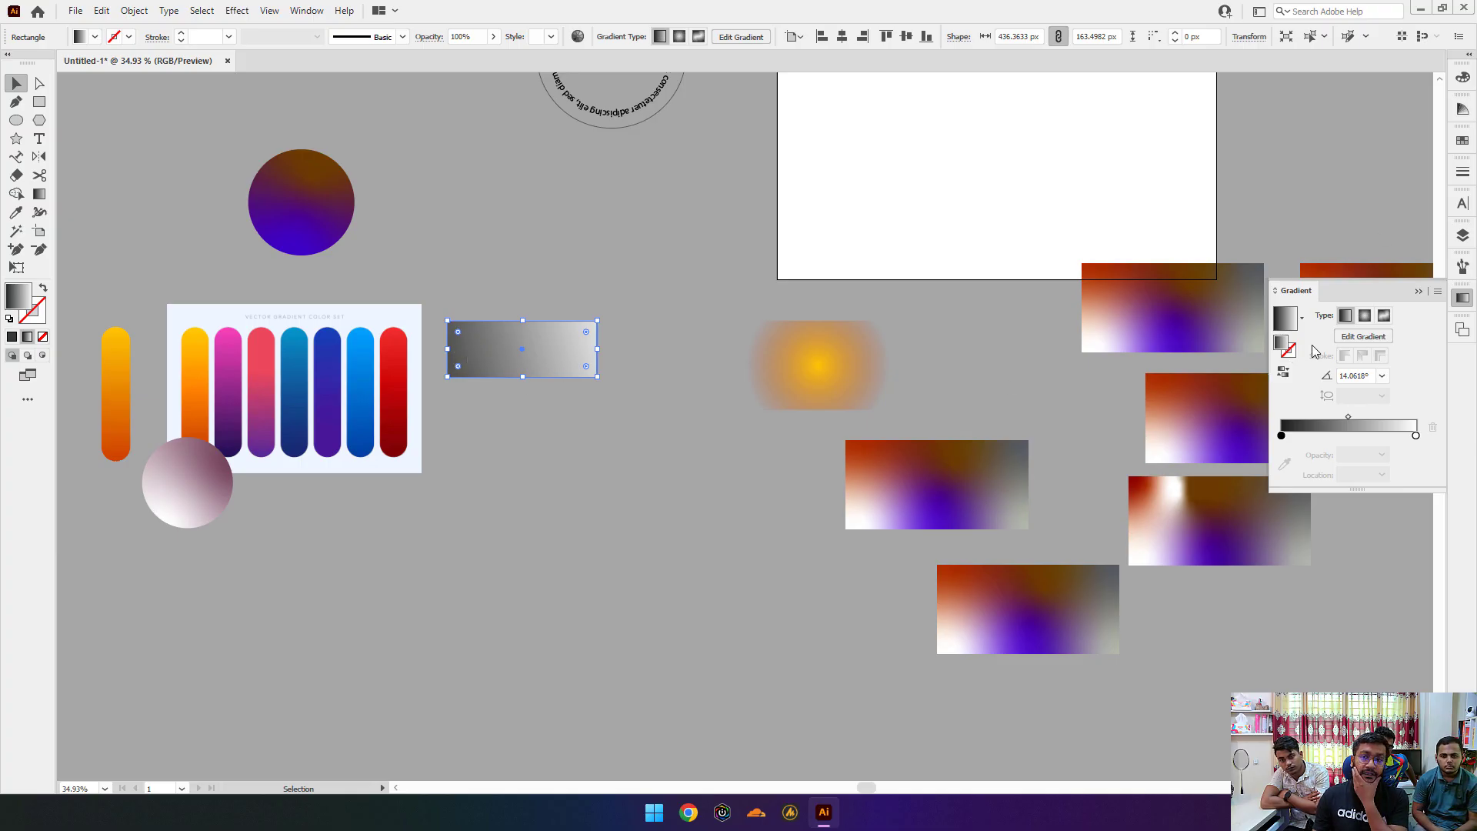
{"action": "left_click", "coordinate": [584, 267]}
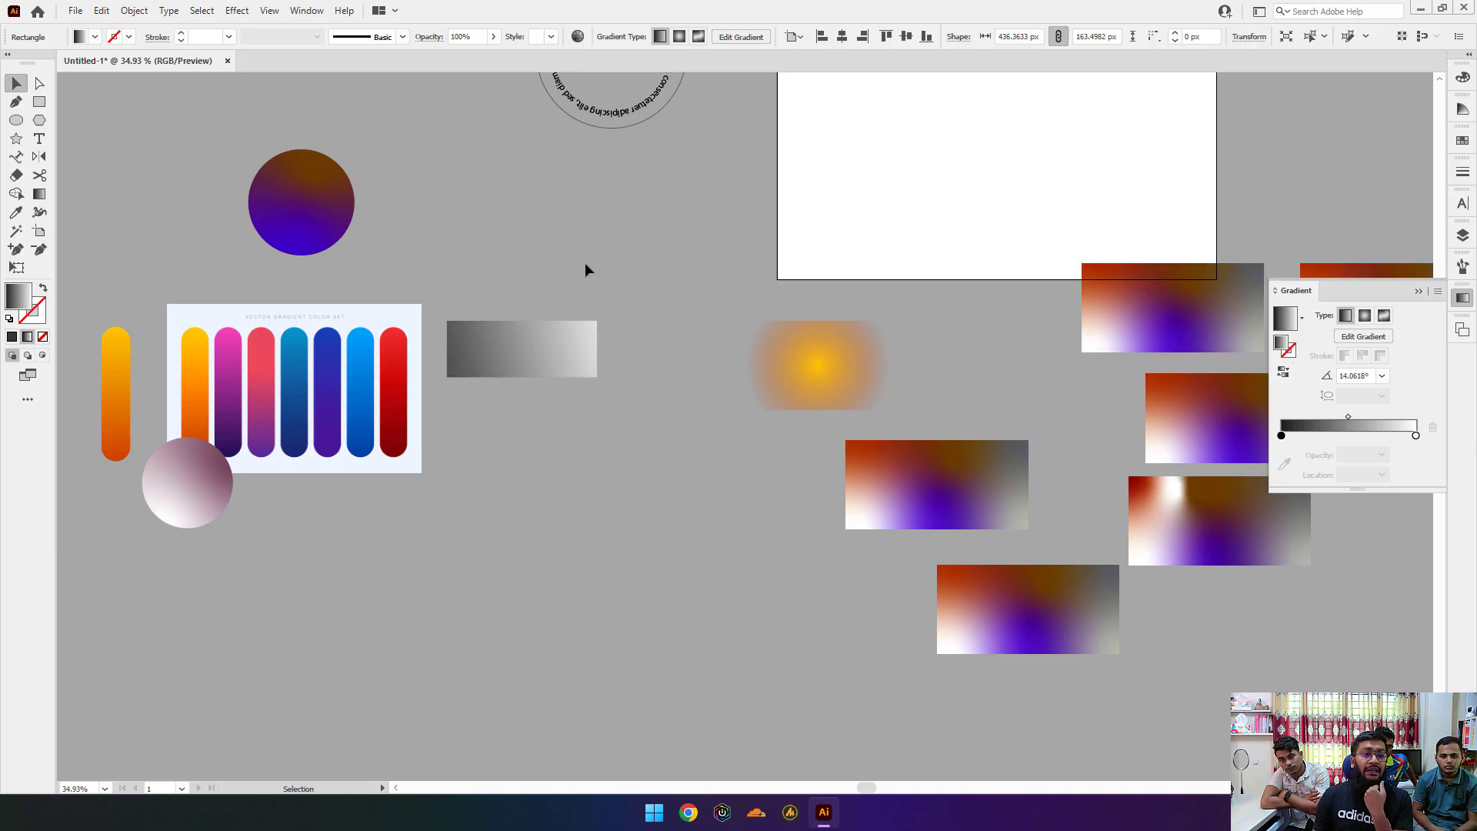
Step: Swap the rectangle's fill and stroke so the black-to-white gradient applies only to its outline
{"action": "left_click", "coordinate": [558, 344]}
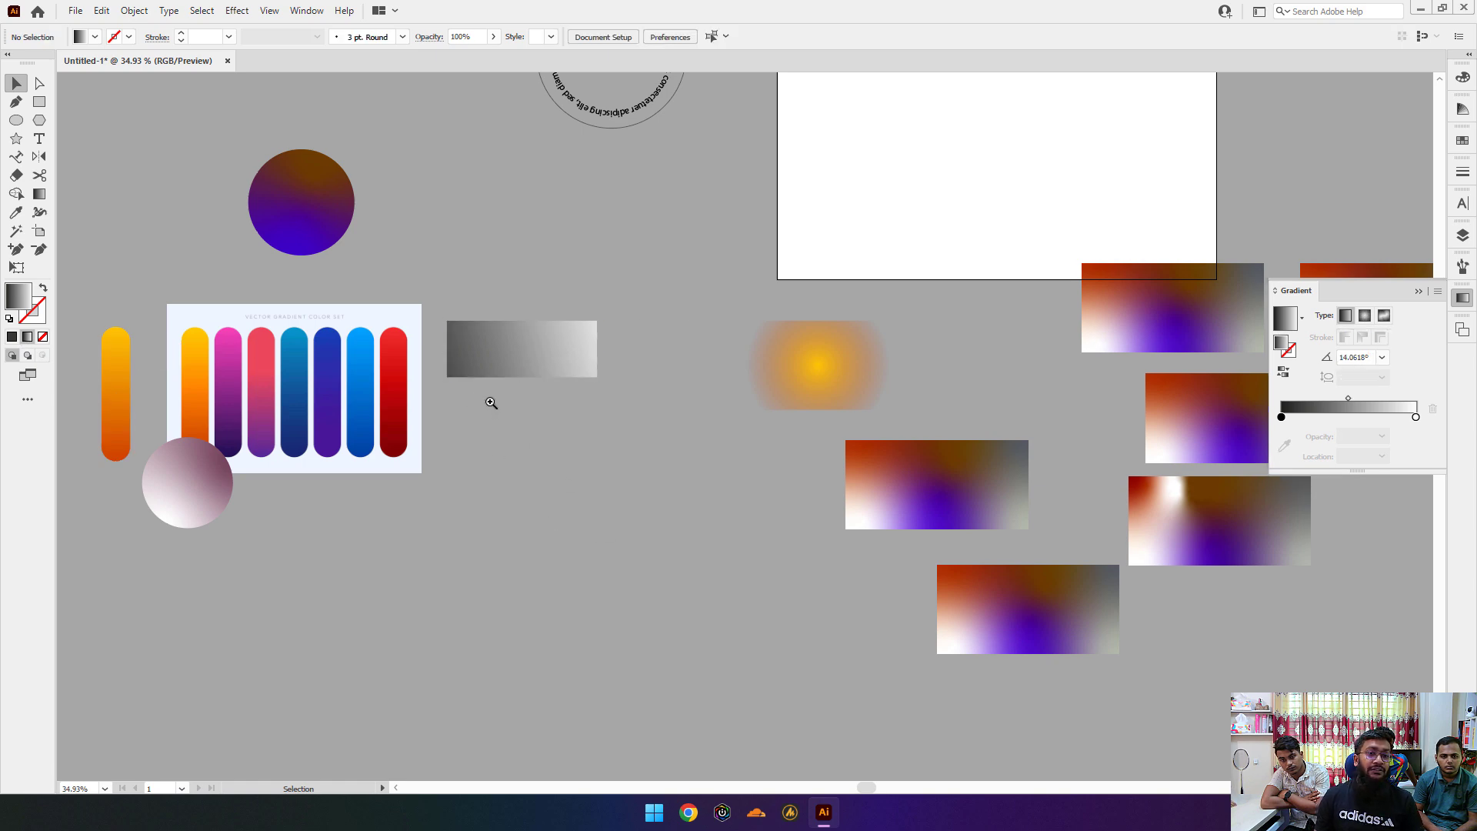
{"action": "scroll", "coordinate": [500, 397], "scroll_direction": "up", "scroll_amount": 2}
{"action": "left_click", "coordinate": [43, 288]}
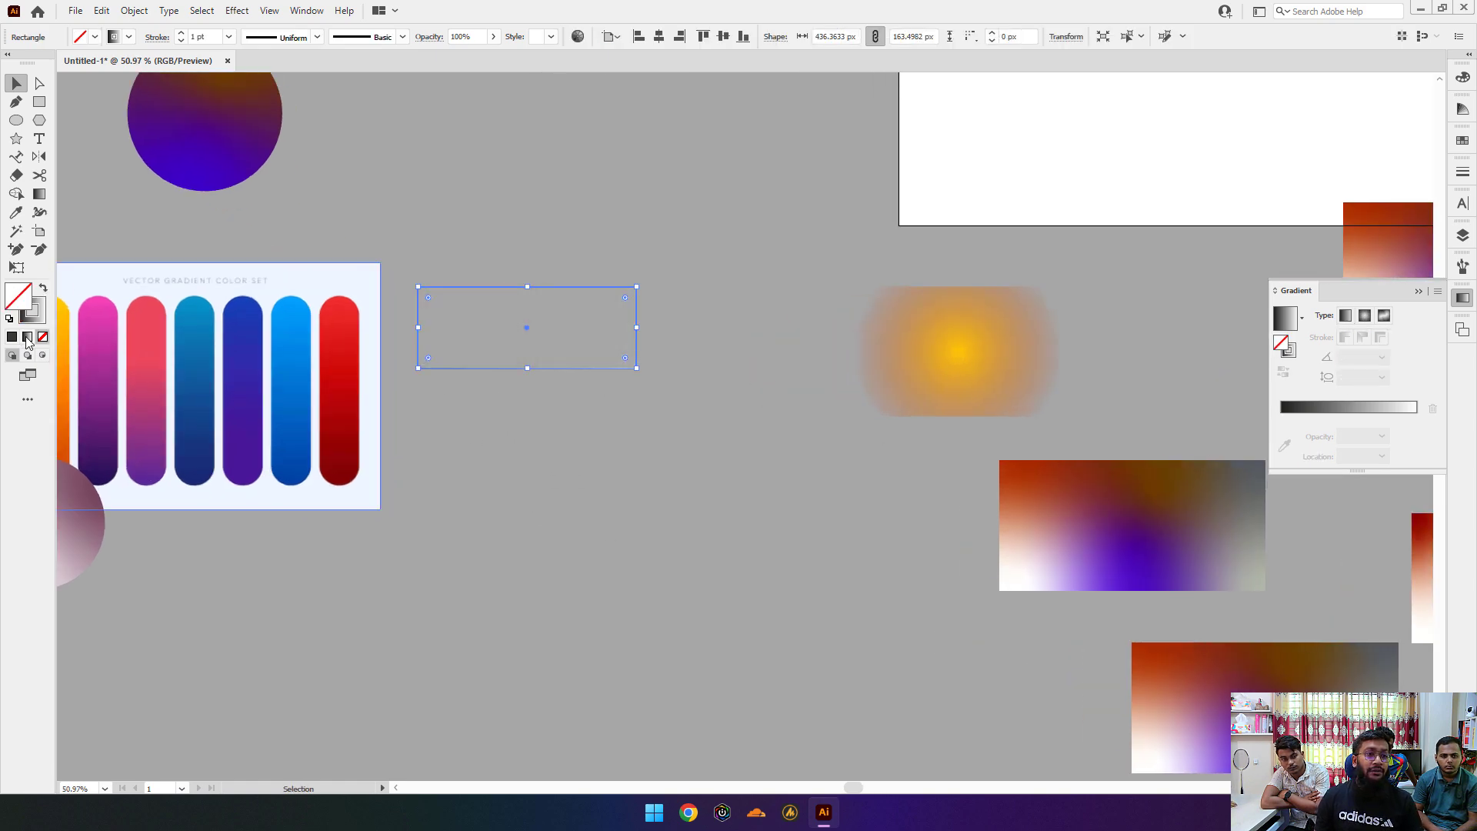
{"action": "left_click", "coordinate": [33, 317]}
{"action": "scroll", "coordinate": [538, 290], "scroll_direction": "up", "scroll_amount": 2}
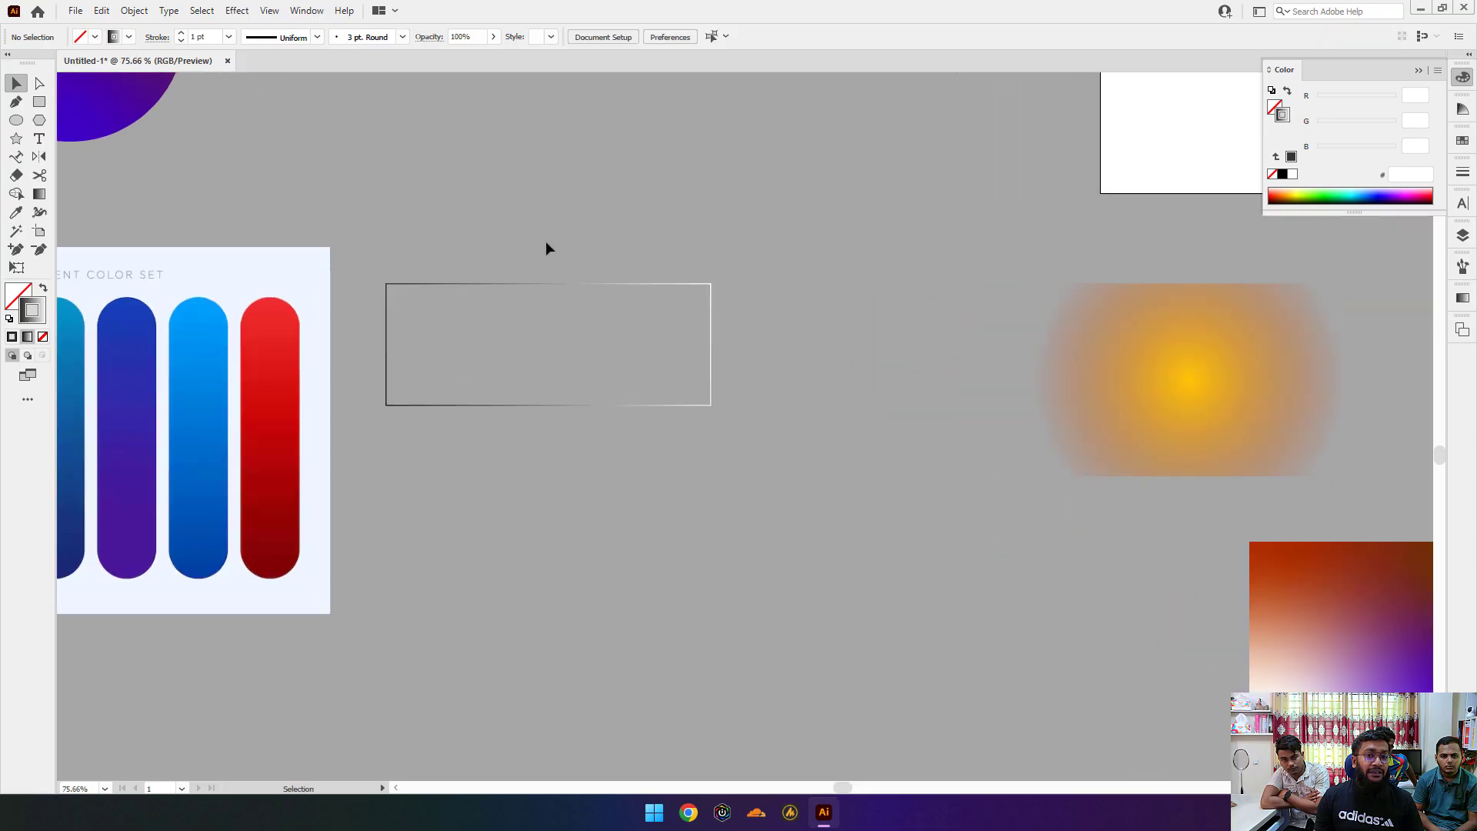
Step: Set the rectangle's gradient stroke weight to 17 pt
{"action": "left_click", "coordinate": [180, 34]}
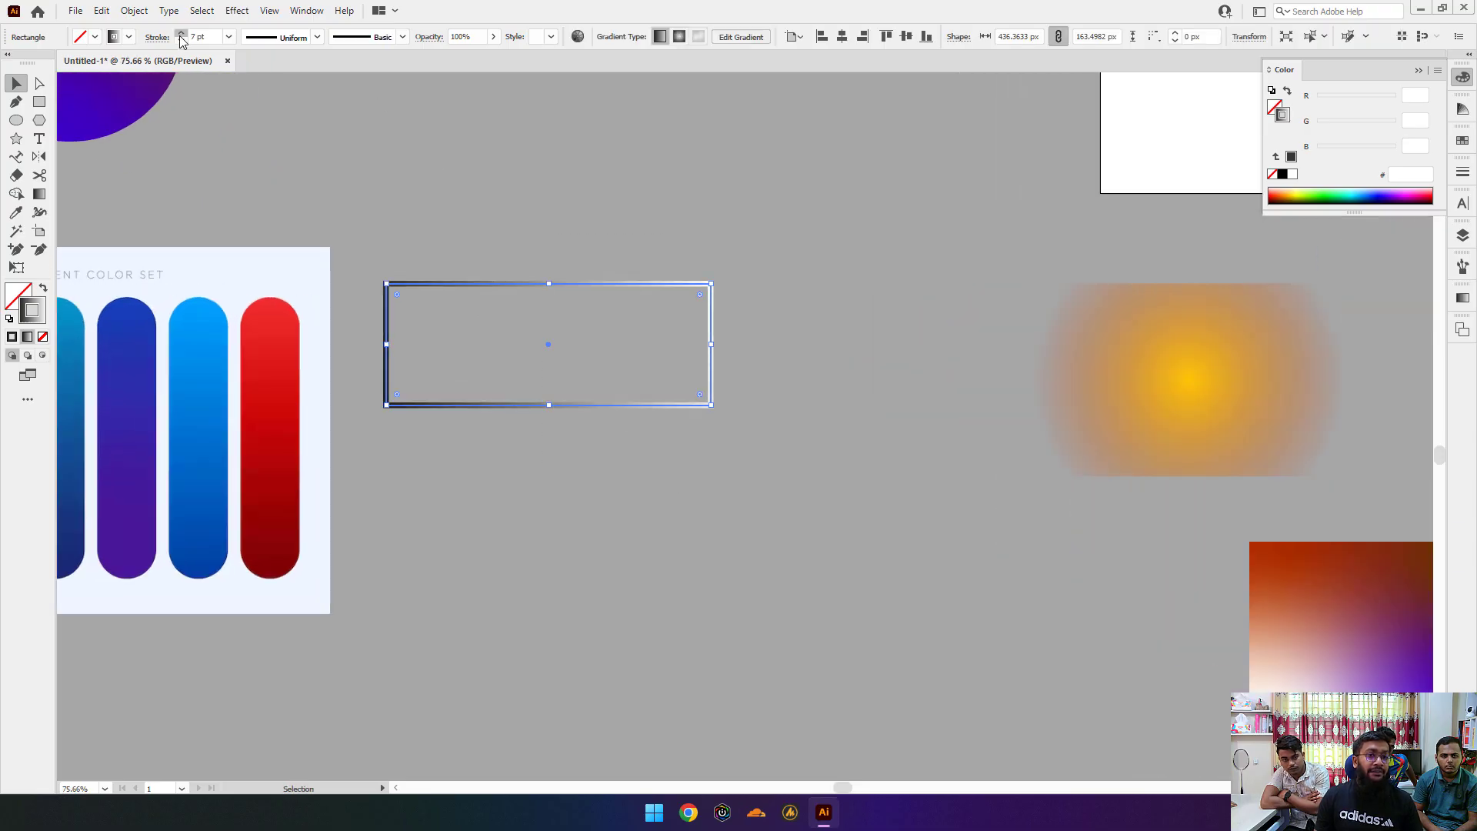
{"action": "left_click", "coordinate": [181, 34]}
{"action": "left_click", "coordinate": [180, 34]}
{"action": "left_click", "coordinate": [830, 218]}
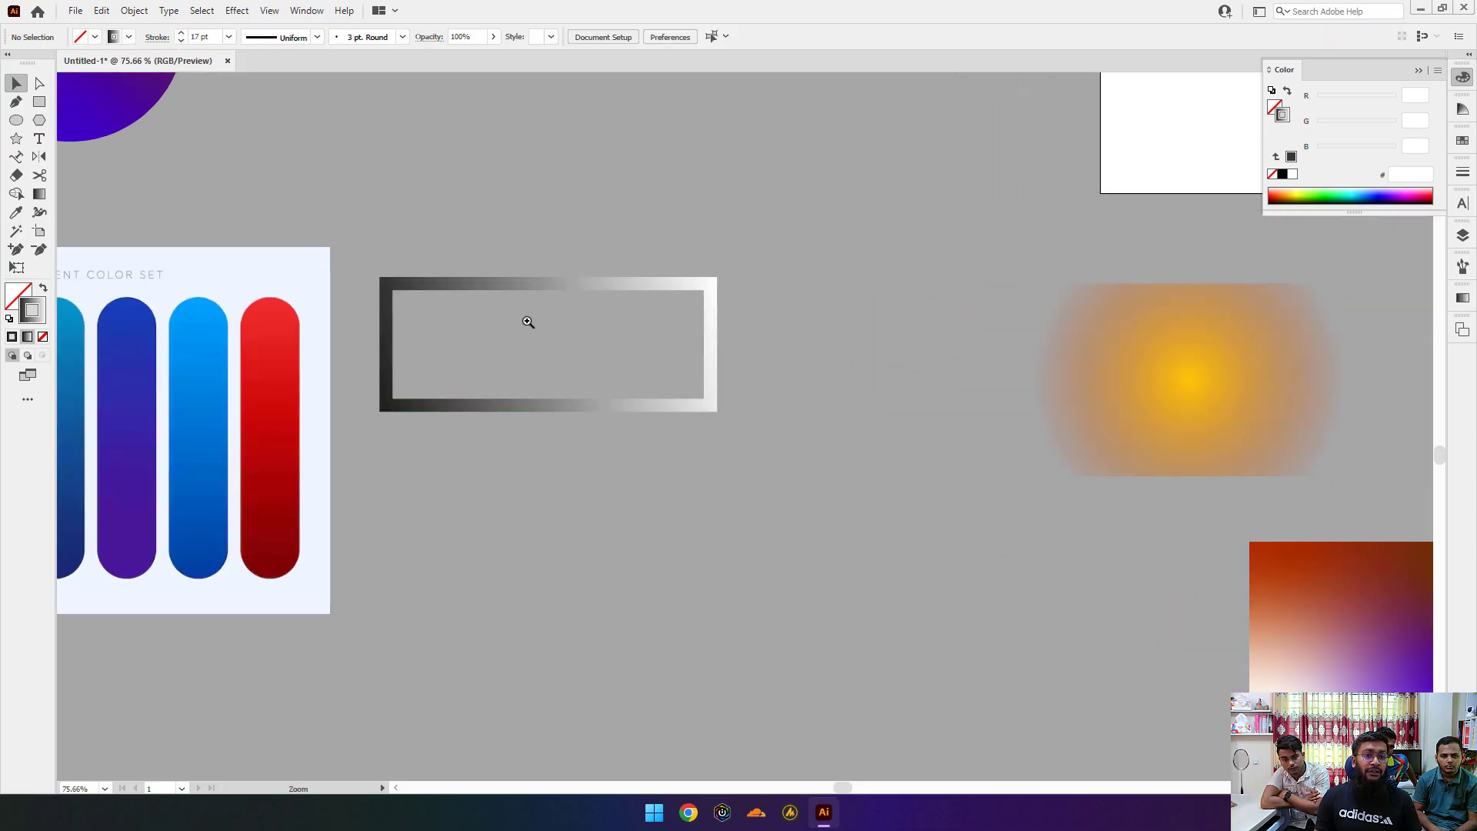
Step: Inspect the gradient outline up close and display the gradient settings for the rectangle's stroke
{"action": "left_click_drag", "start_coordinate": [527, 321], "coordinate": [572, 423]}
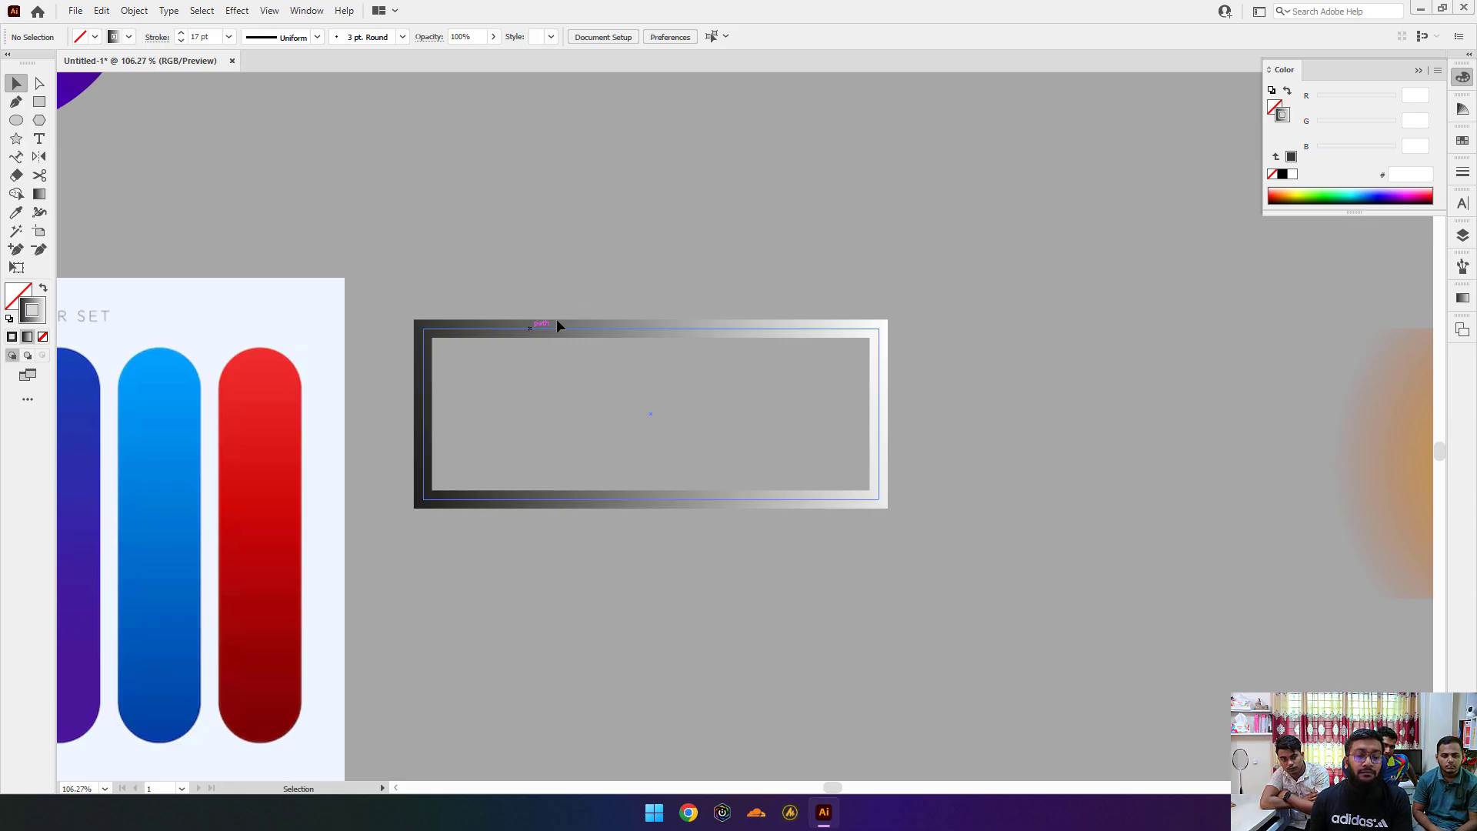
{"action": "left_click_drag", "start_coordinate": [547, 311], "coordinate": [812, 516]}
{"action": "left_click_drag", "start_coordinate": [666, 431], "coordinate": [635, 428]}
{"action": "left_click_drag", "start_coordinate": [720, 437], "coordinate": [557, 494]}
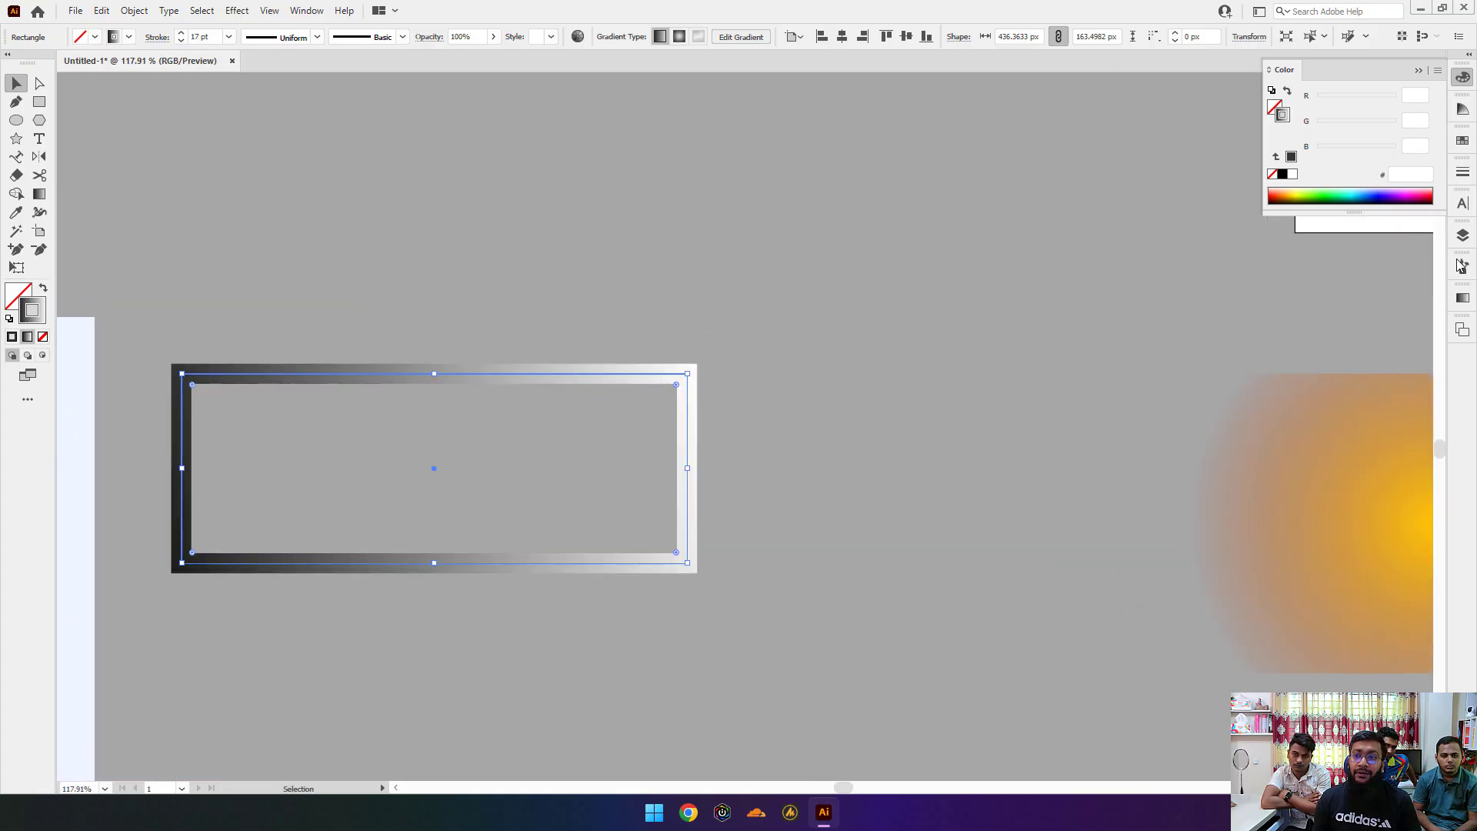
{"action": "left_click", "coordinate": [1461, 301]}
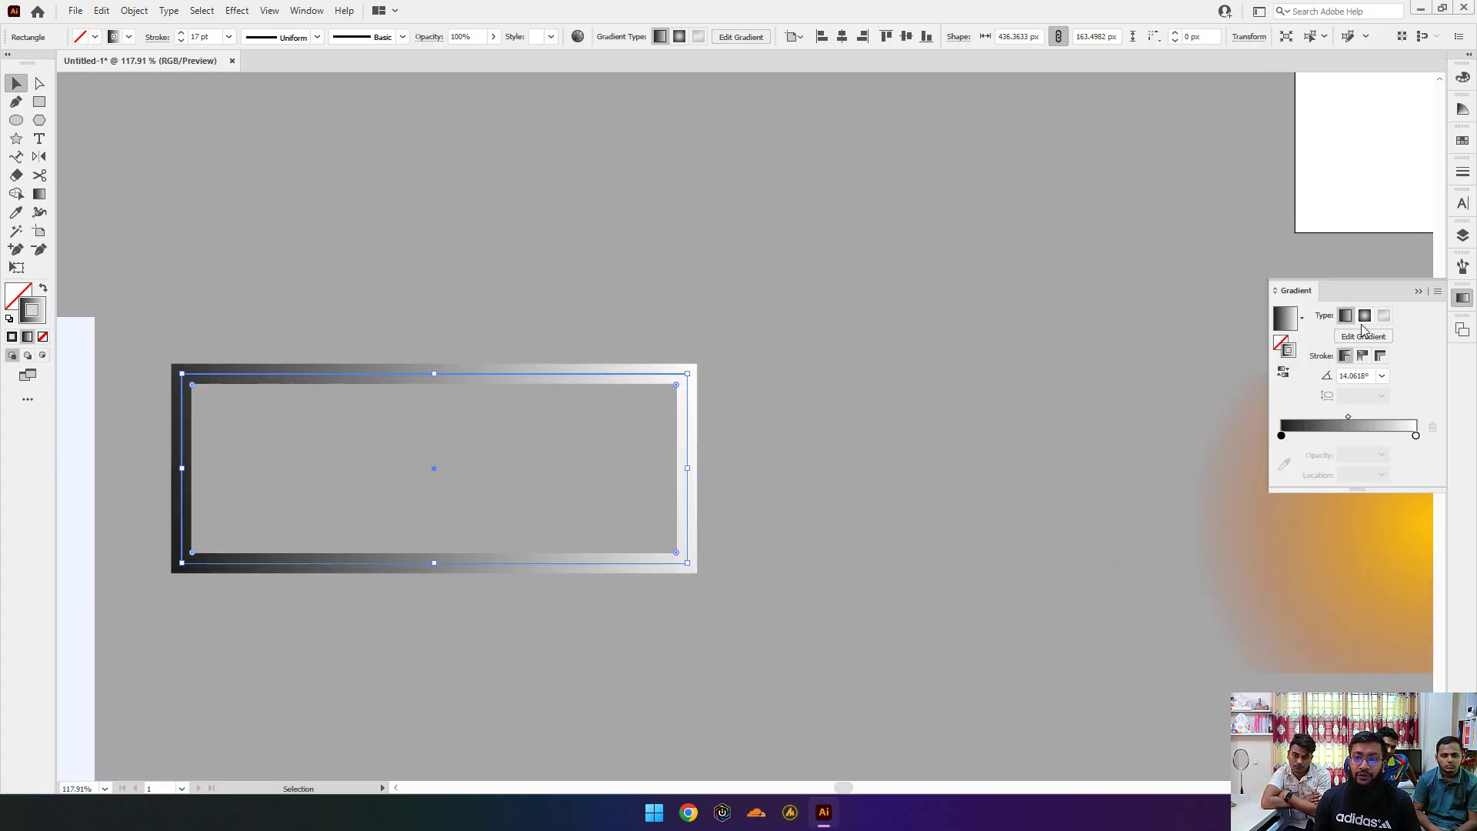
{"action": "left_click", "coordinate": [228, 189]}
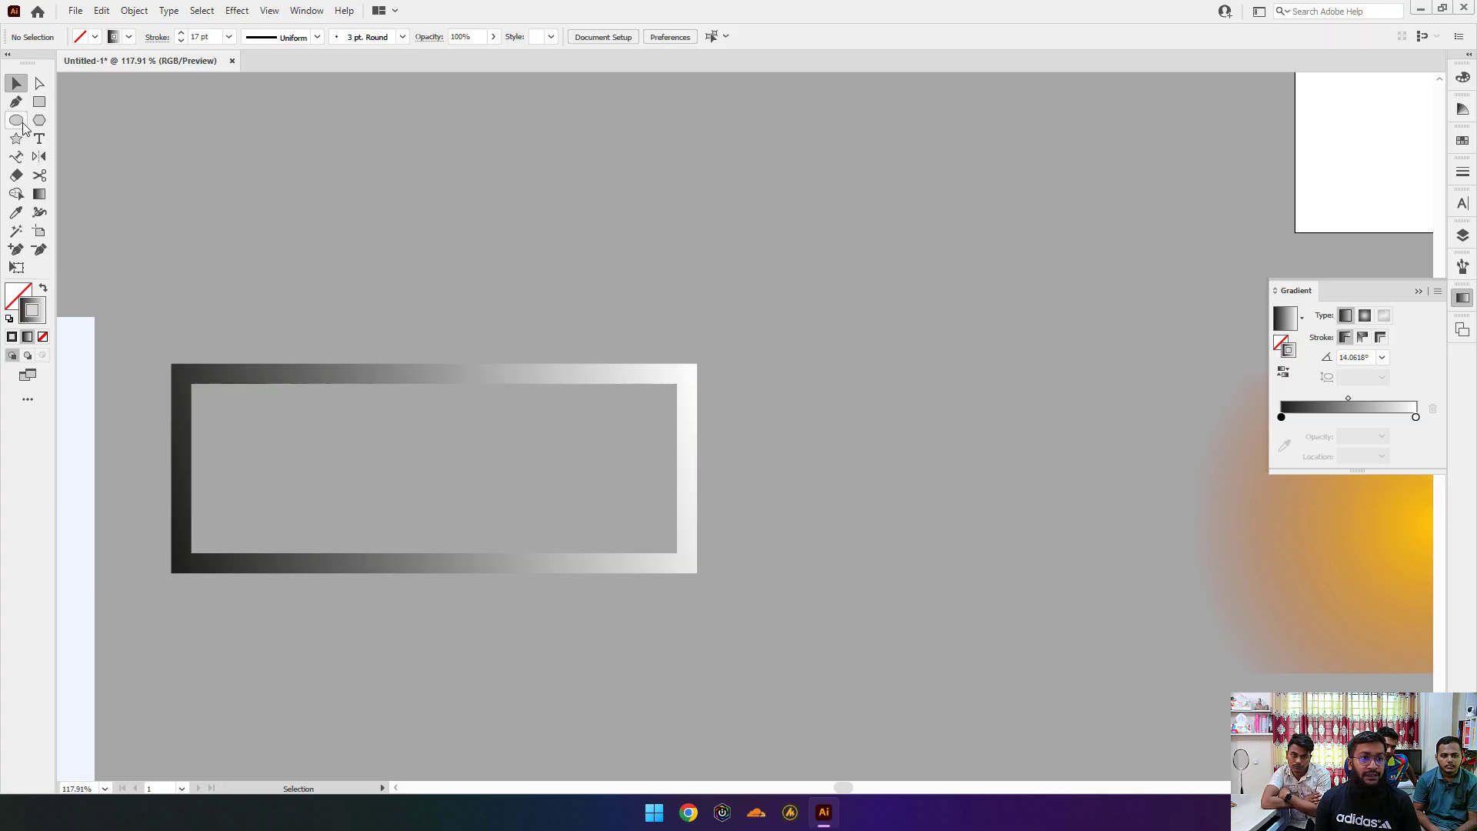
Step: Draw a circle about 34.5 px in diameter with the same gradient stroke, in the empty area beside the rectangle
{"action": "left_click", "coordinate": [24, 127]}
{"action": "left_click_drag", "start_coordinate": [884, 239], "coordinate": [904, 368]}
{"action": "left_click", "coordinate": [17, 88]}
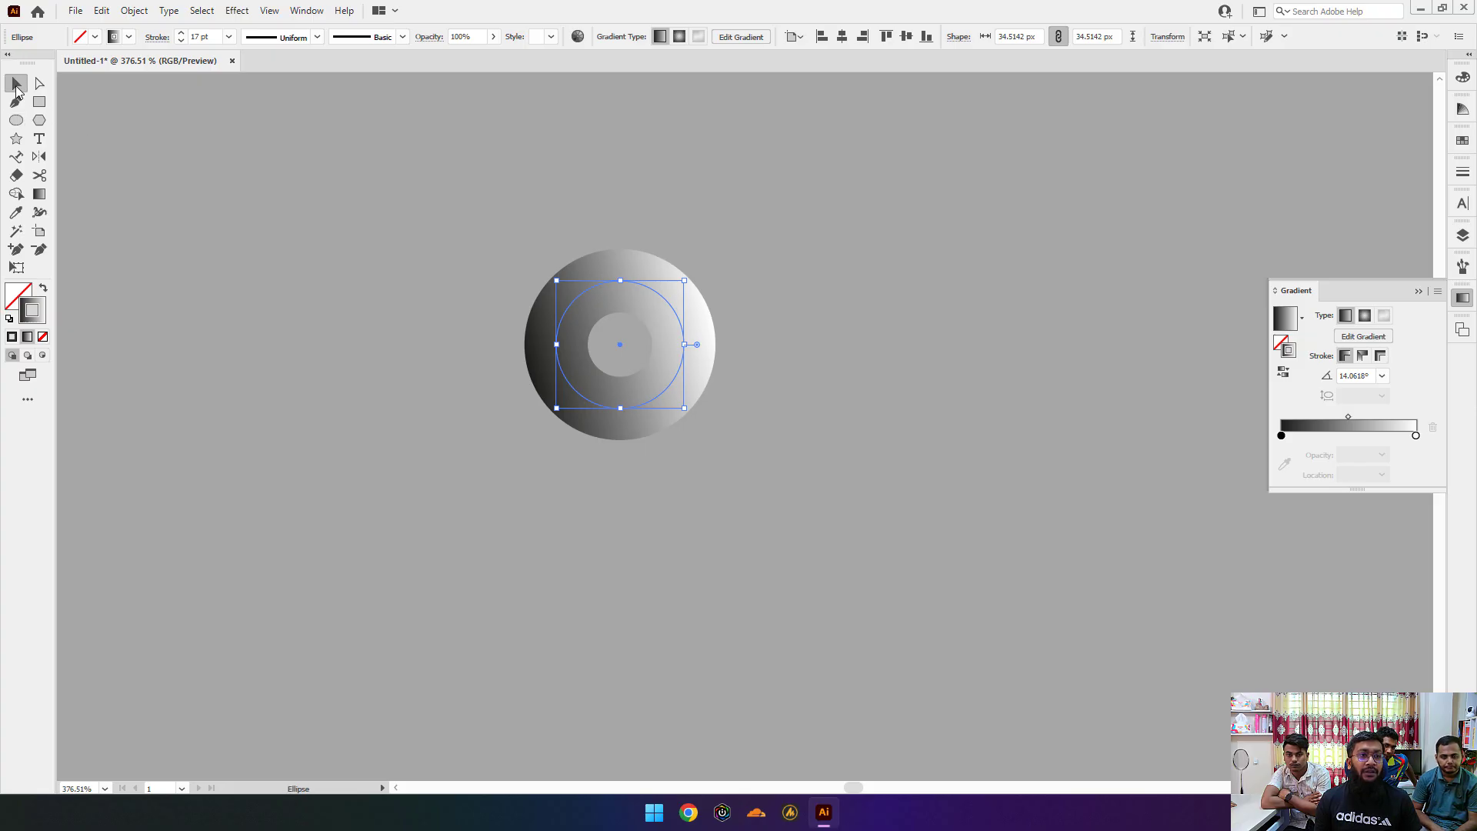
Step: Thicken the circle's gradient stroke to 33 pt
{"action": "left_click", "coordinate": [182, 35]}
{"action": "left_click", "coordinate": [182, 34]}
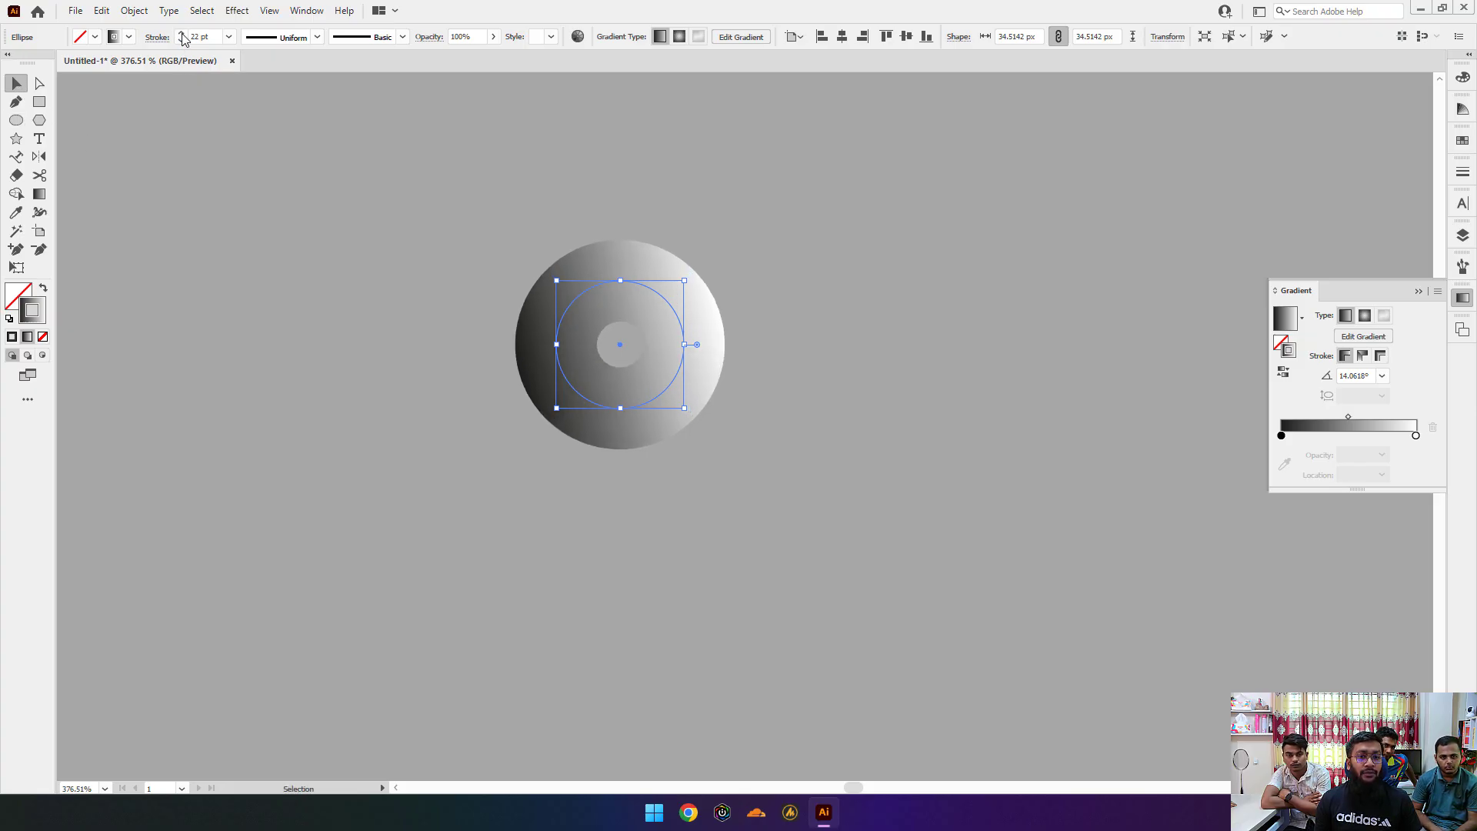
{"action": "left_click", "coordinate": [182, 35]}
{"action": "left_click", "coordinate": [181, 35]}
{"action": "left_click", "coordinate": [182, 34]}
{"action": "left_click", "coordinate": [181, 34]}
{"action": "left_click", "coordinate": [181, 35]}
{"action": "left_click", "coordinate": [181, 35]}
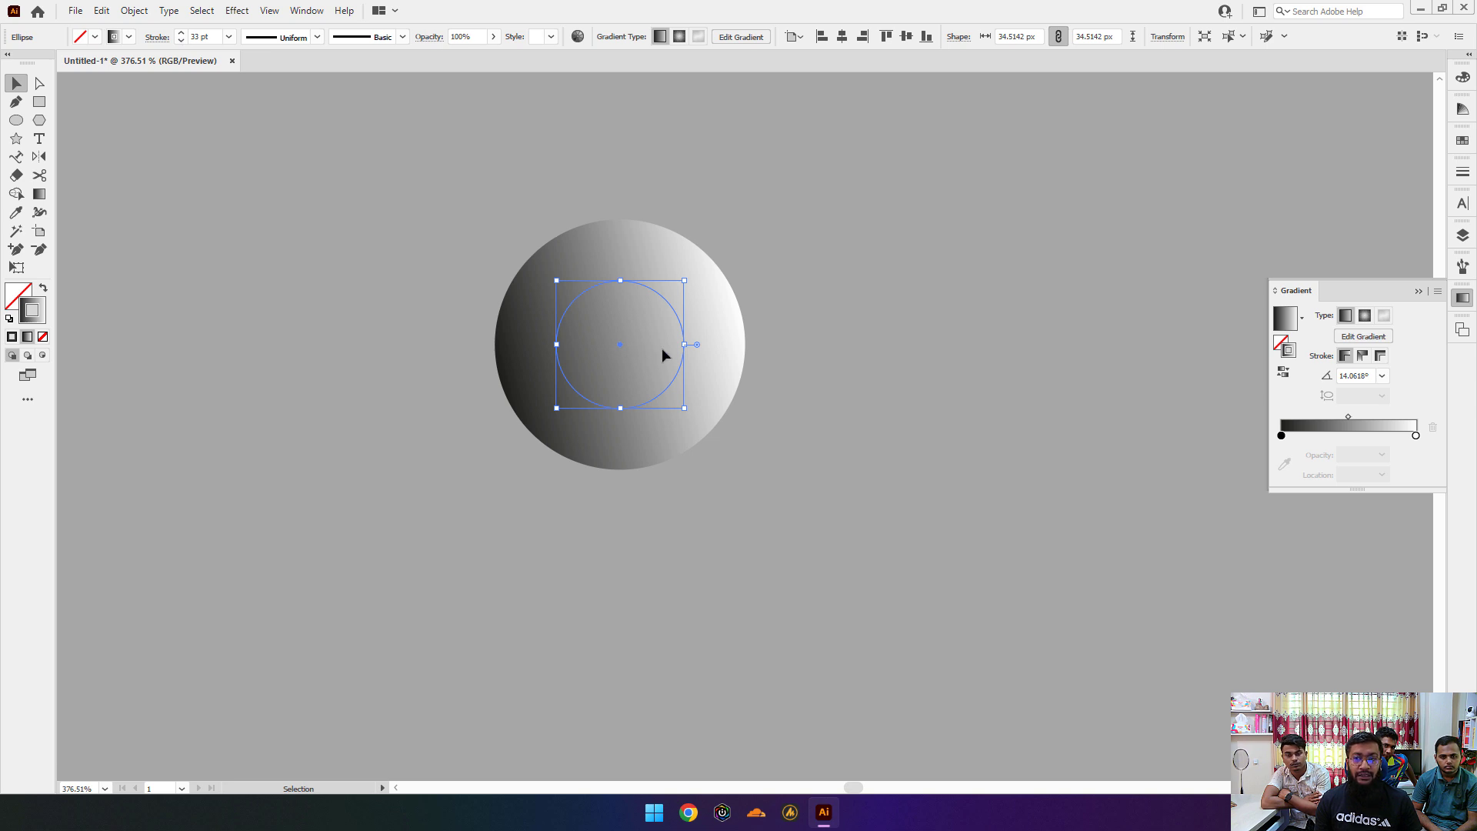
Step: Try the radial type on the circle's stroke, return to linear and apply the gradient along the stroke
{"action": "left_click", "coordinate": [1364, 316]}
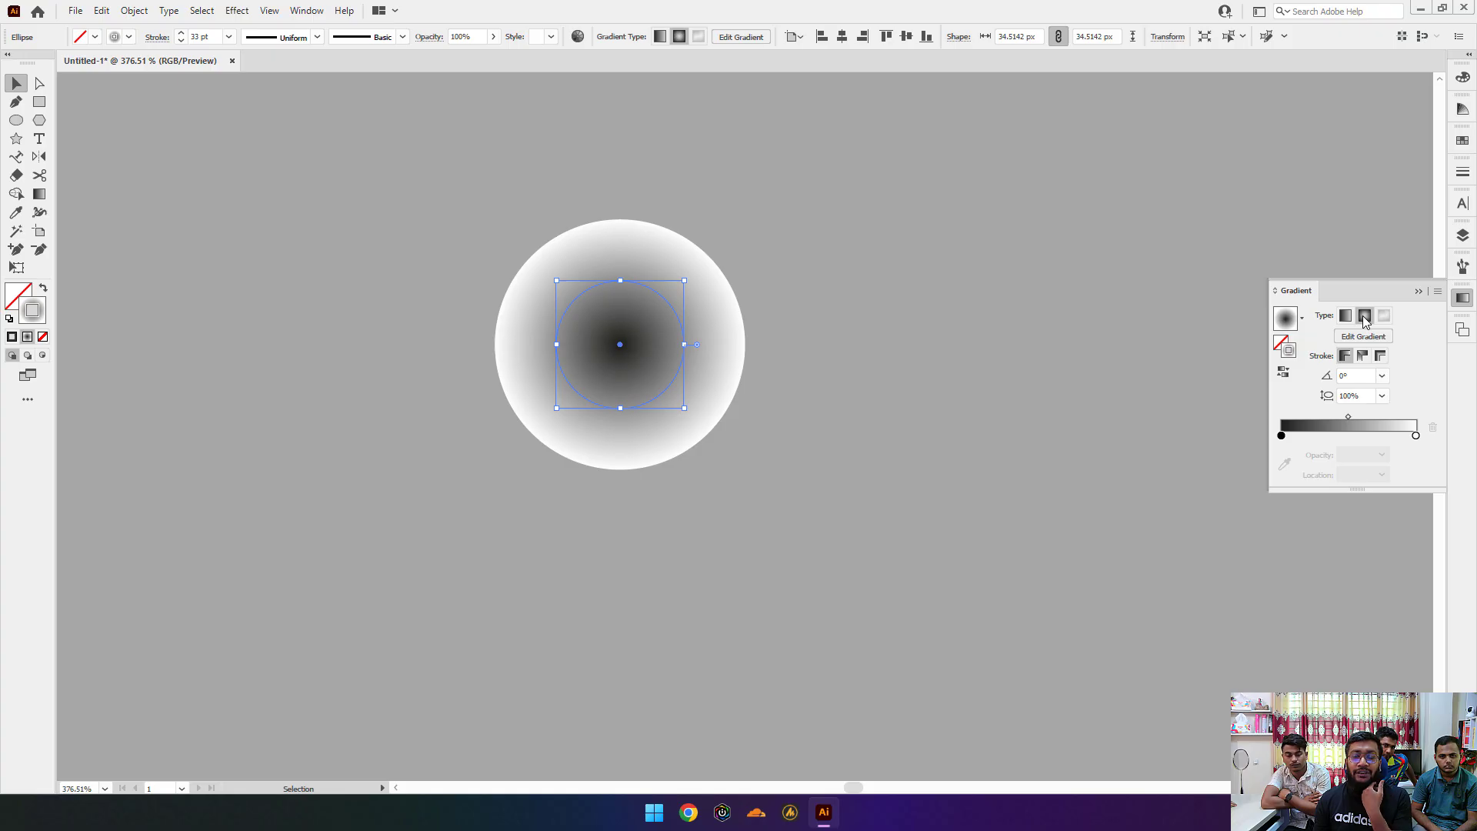
{"action": "left_click", "coordinate": [1346, 316]}
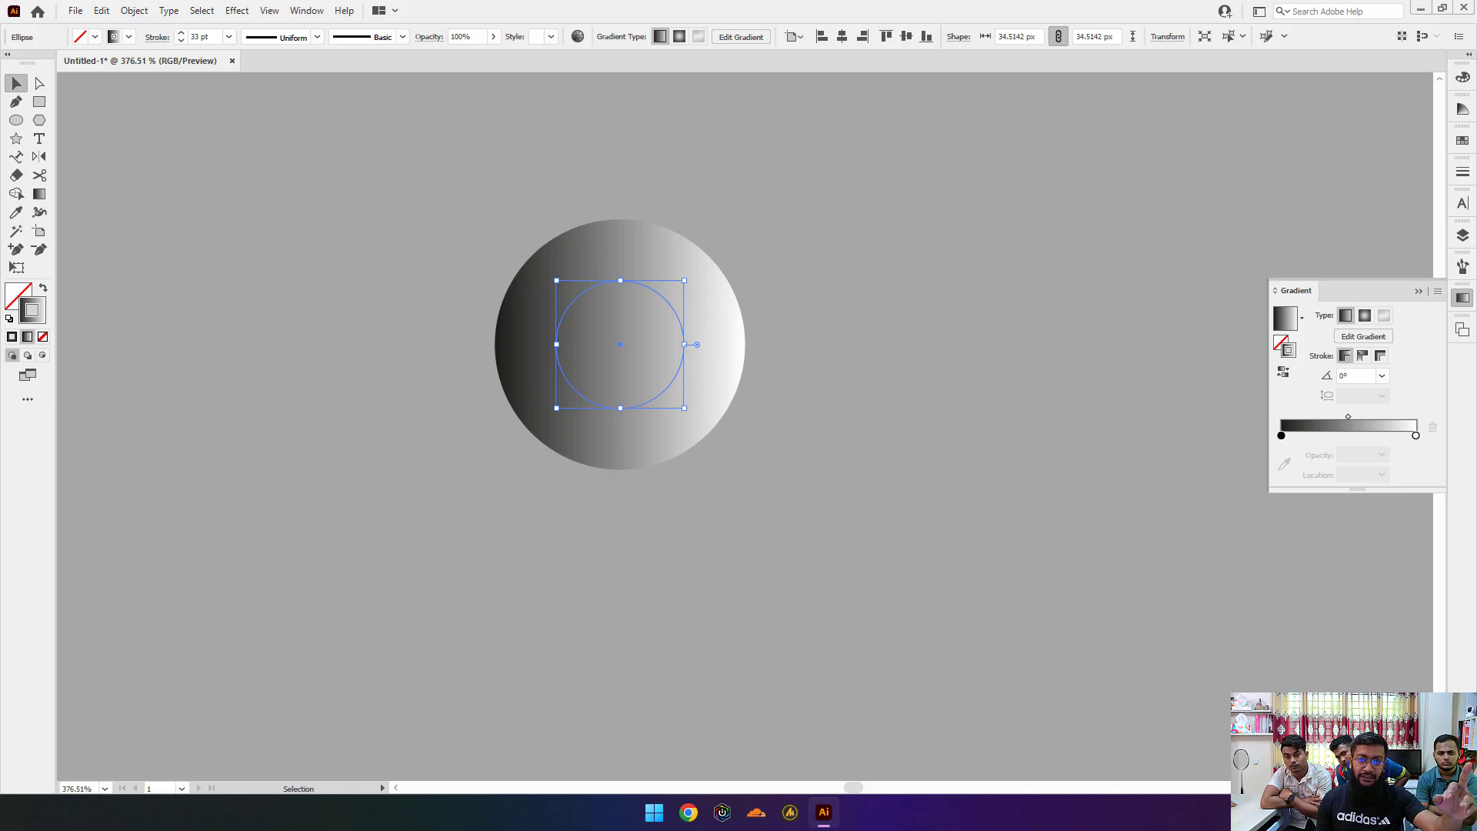
{"action": "left_click", "coordinate": [1362, 356]}
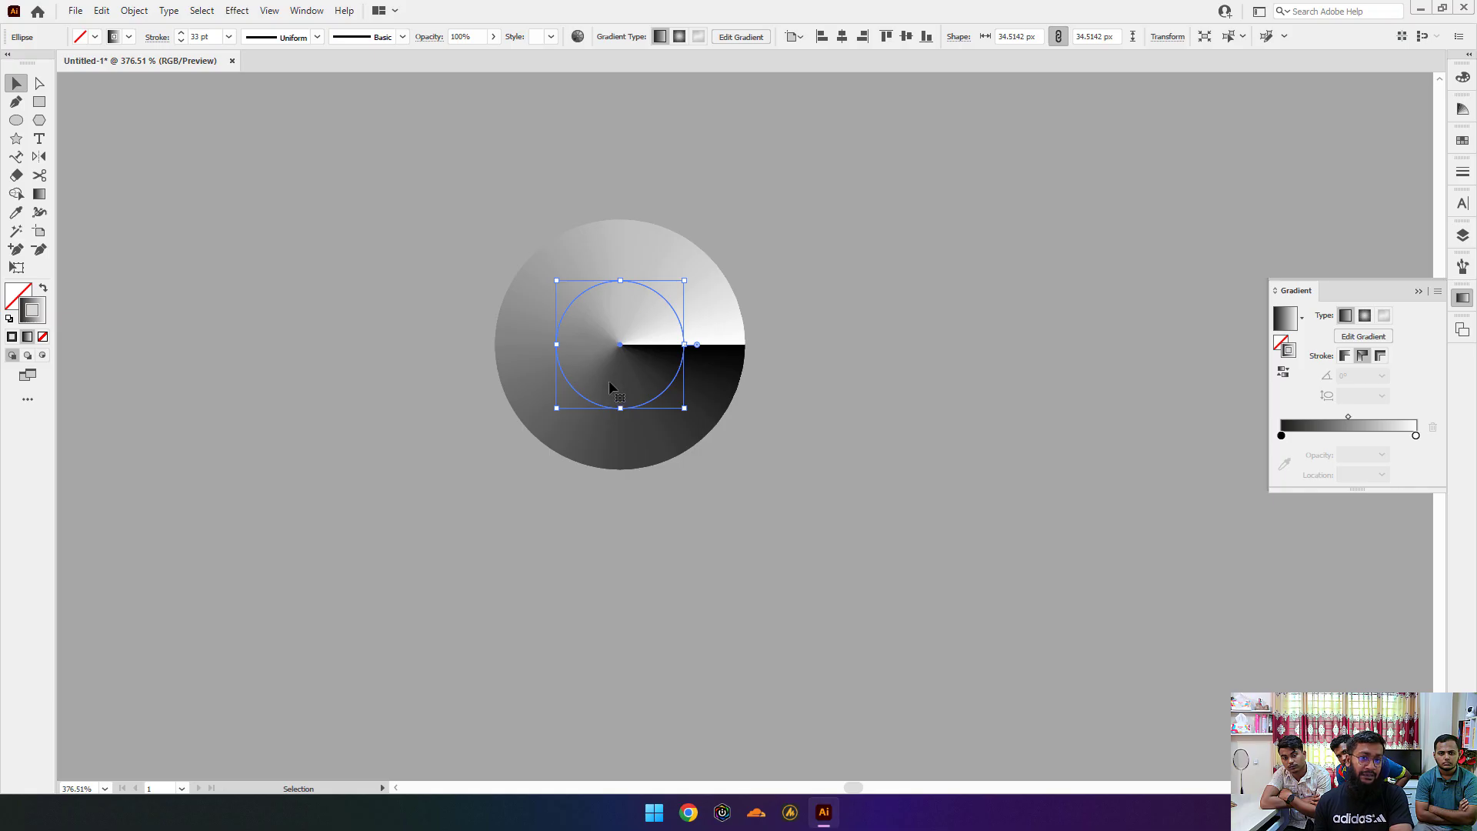
Step: Add a stop at about 34% to the circle's stroke gradient and colour it orange, FFA53F
{"action": "left_click", "coordinate": [1326, 435]}
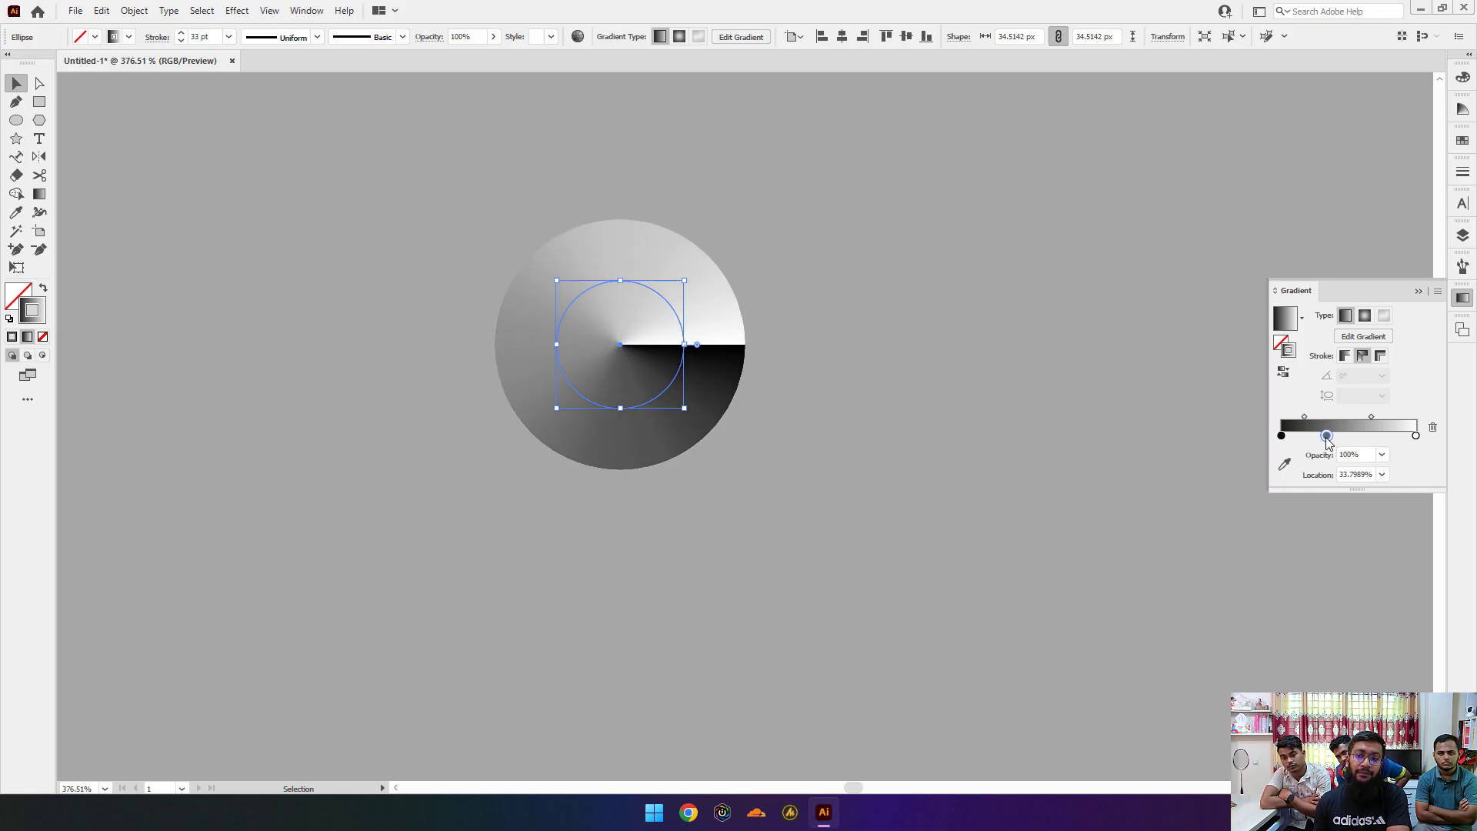
{"action": "double_click", "coordinate": [1326, 437]}
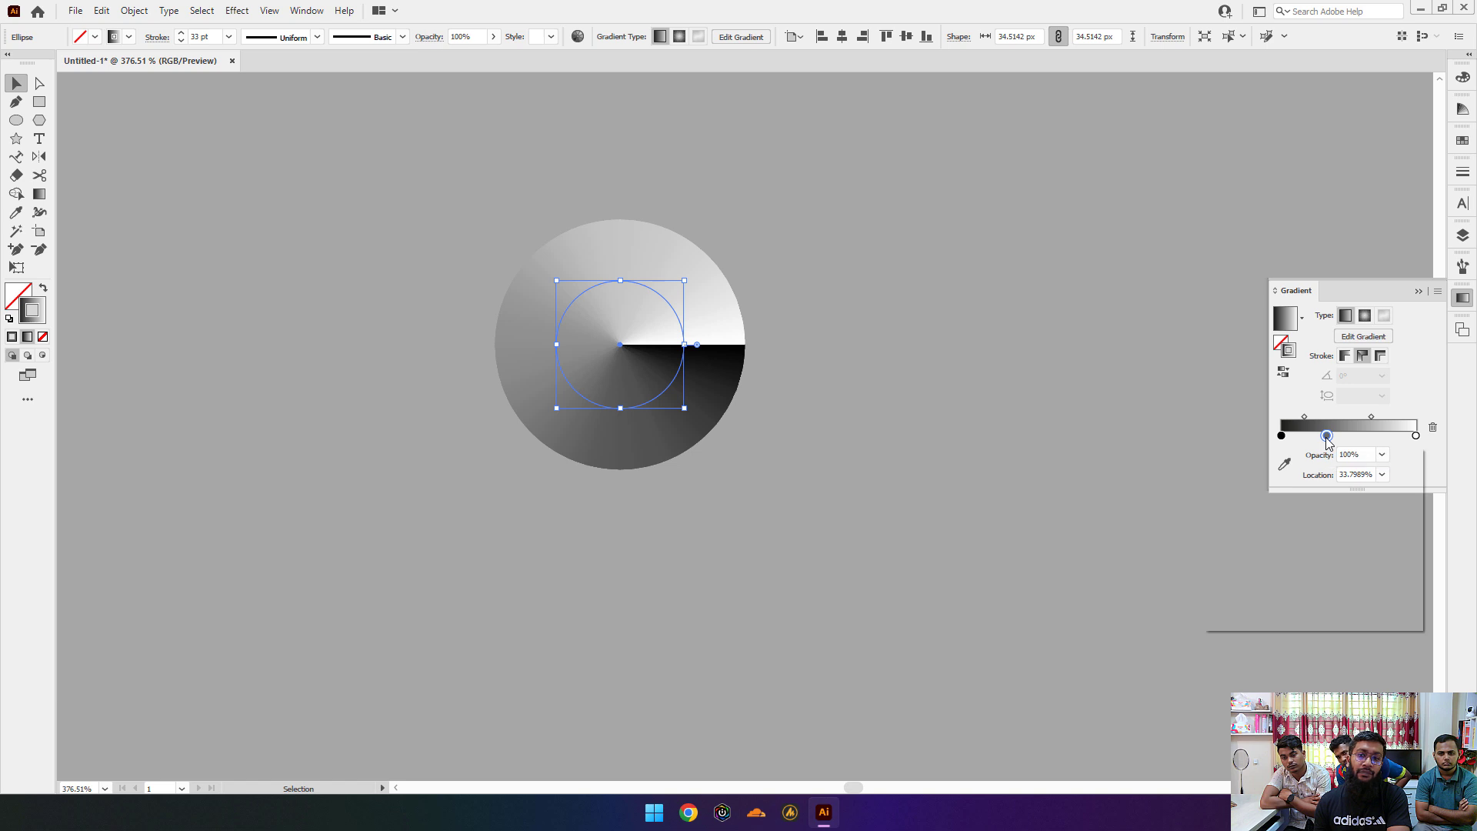
{"action": "left_click", "coordinate": [1255, 589]}
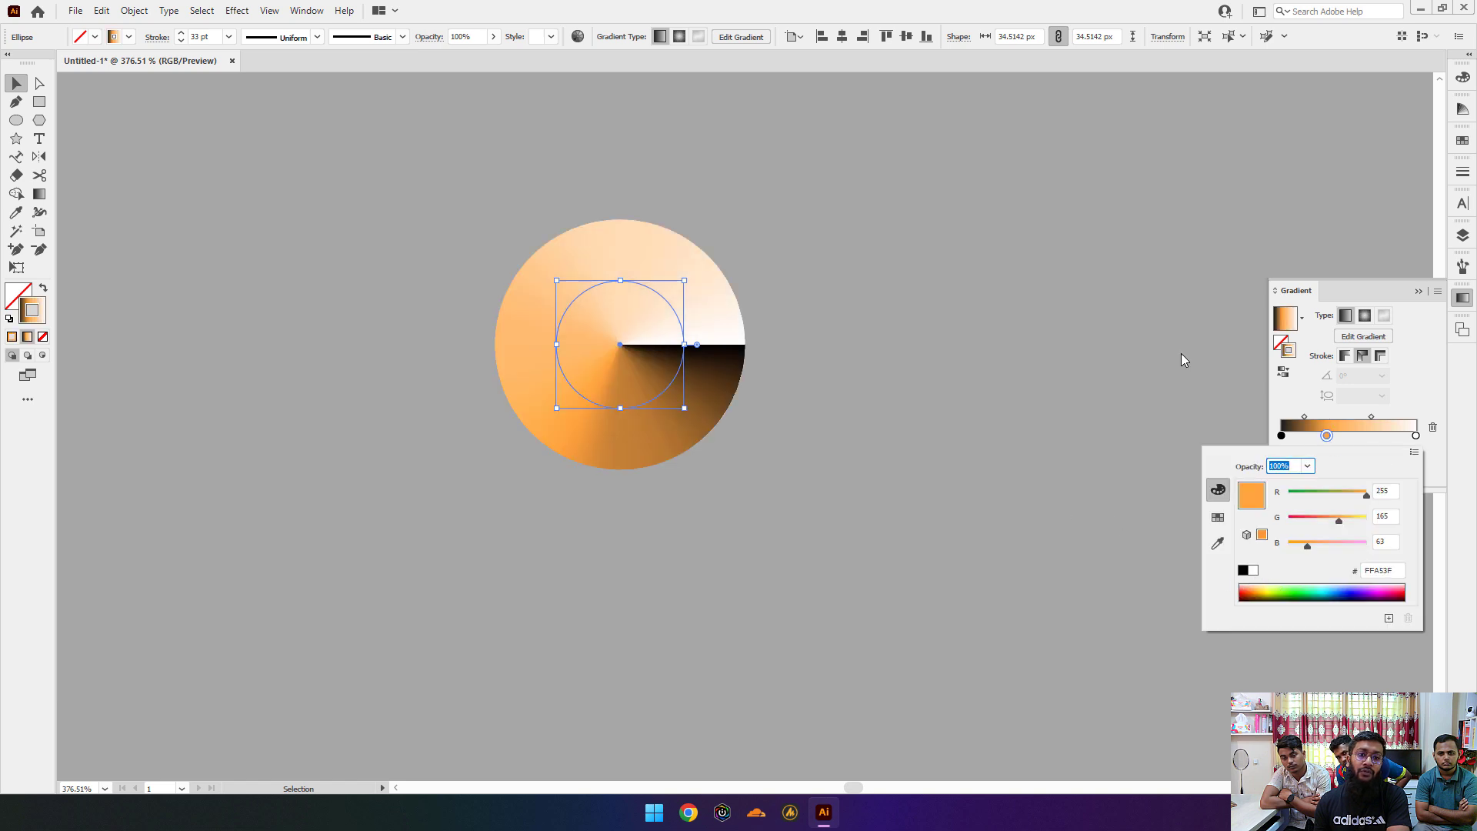
Step: Add another stop at about 65% to the circle's stroke gradient and colour it blue, 3600FF
{"action": "left_click", "coordinate": [1369, 437]}
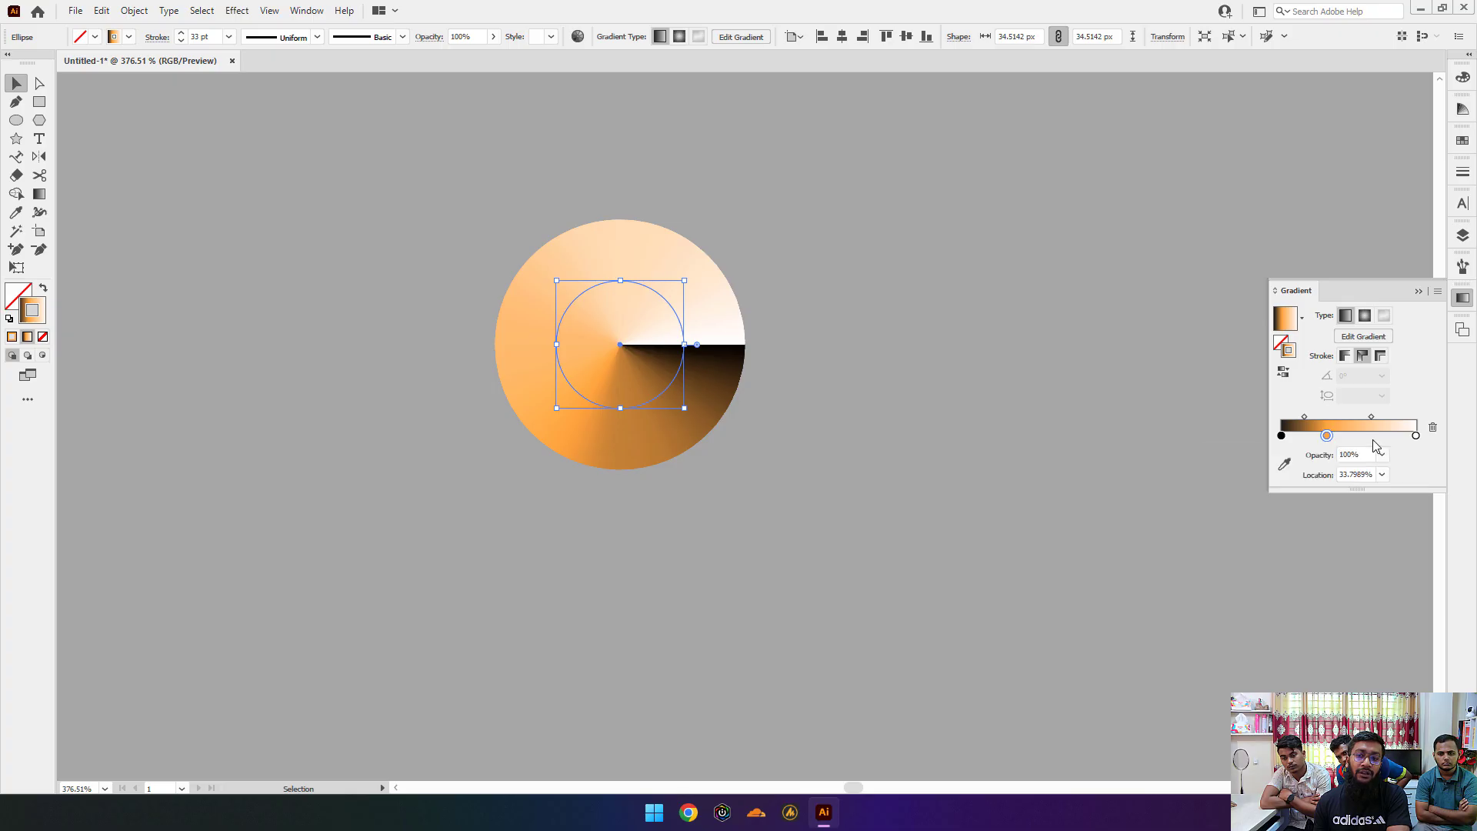
{"action": "left_click", "coordinate": [1370, 435]}
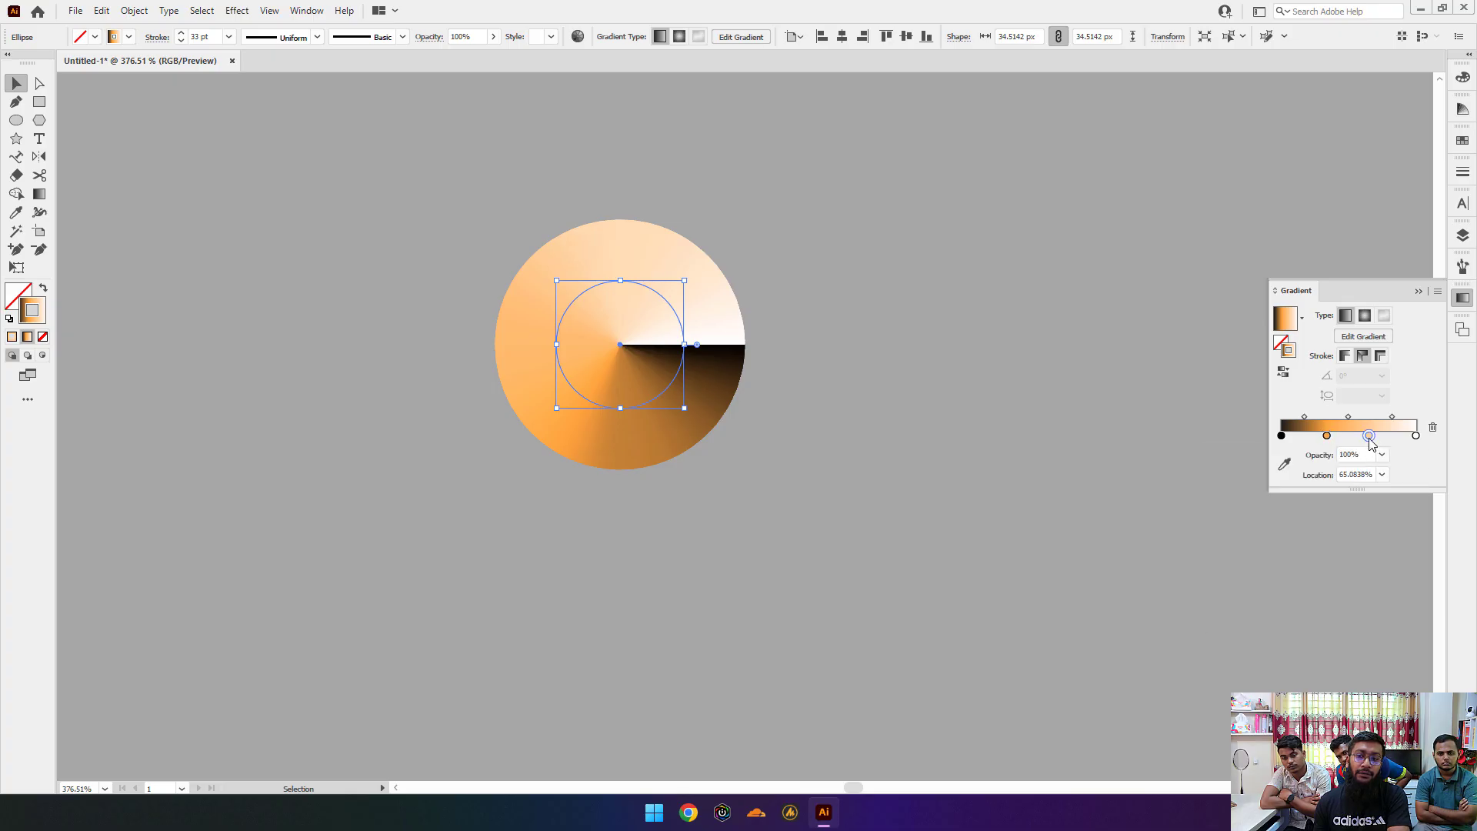
{"action": "double_click", "coordinate": [1369, 436]}
{"action": "left_click", "coordinate": [1356, 591]}
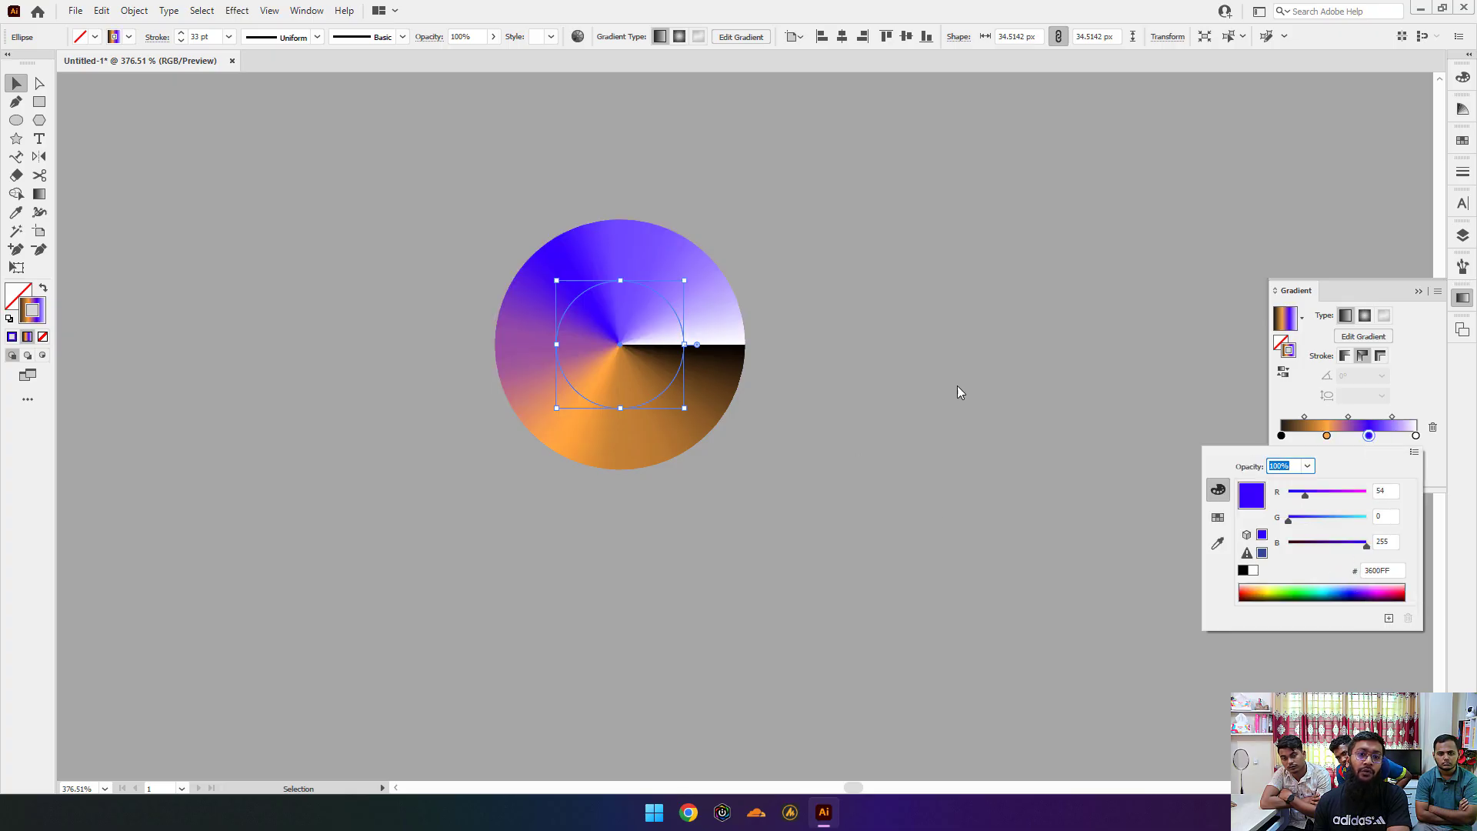
{"action": "left_click", "coordinate": [977, 371]}
{"action": "left_click", "coordinate": [806, 368]}
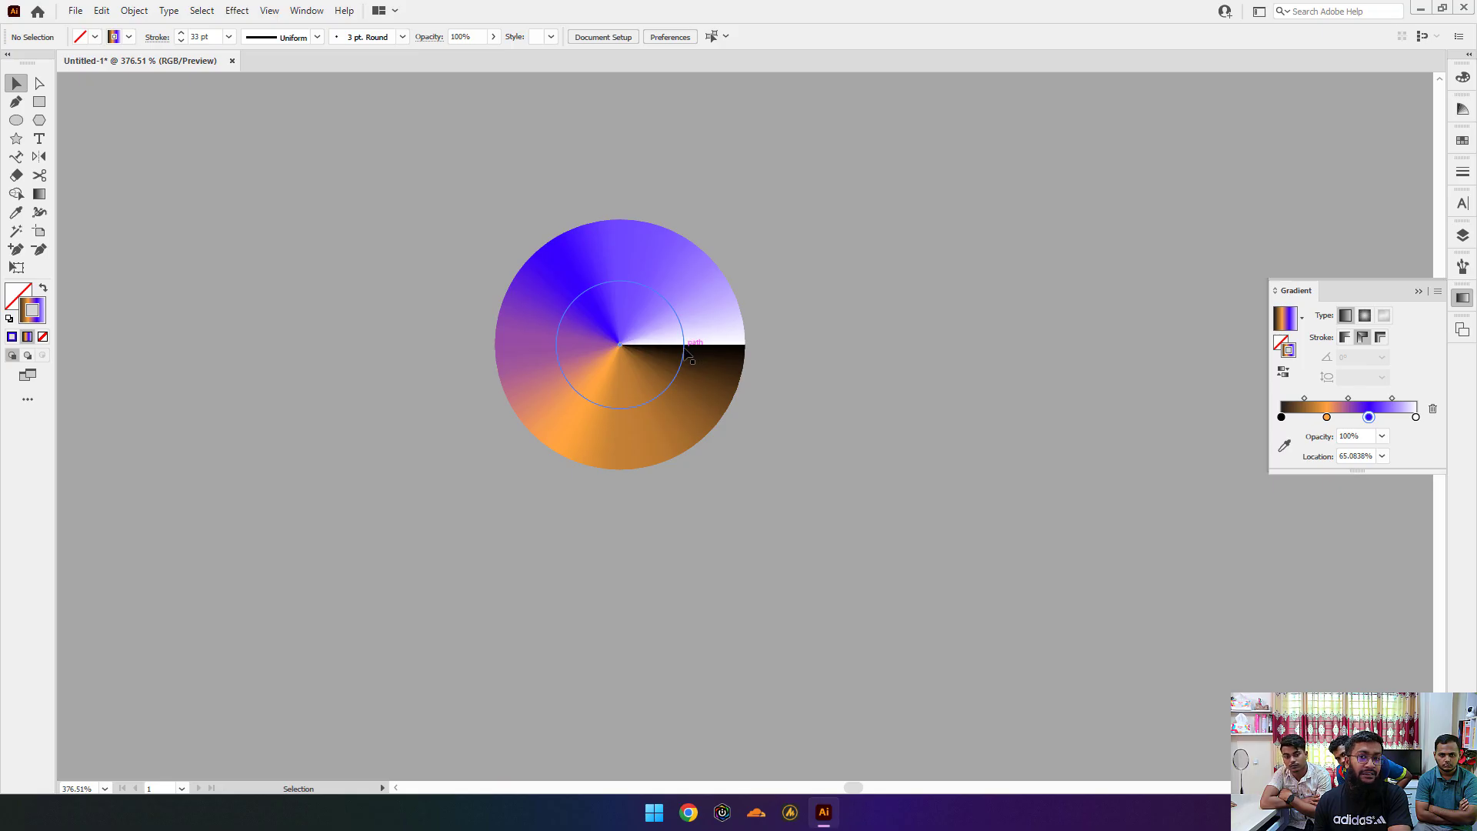
Step: Switch the circle's gradient to apply within the stroke, and finally across the stroke
{"action": "left_click", "coordinate": [605, 346]}
{"action": "left_click", "coordinate": [1342, 356]}
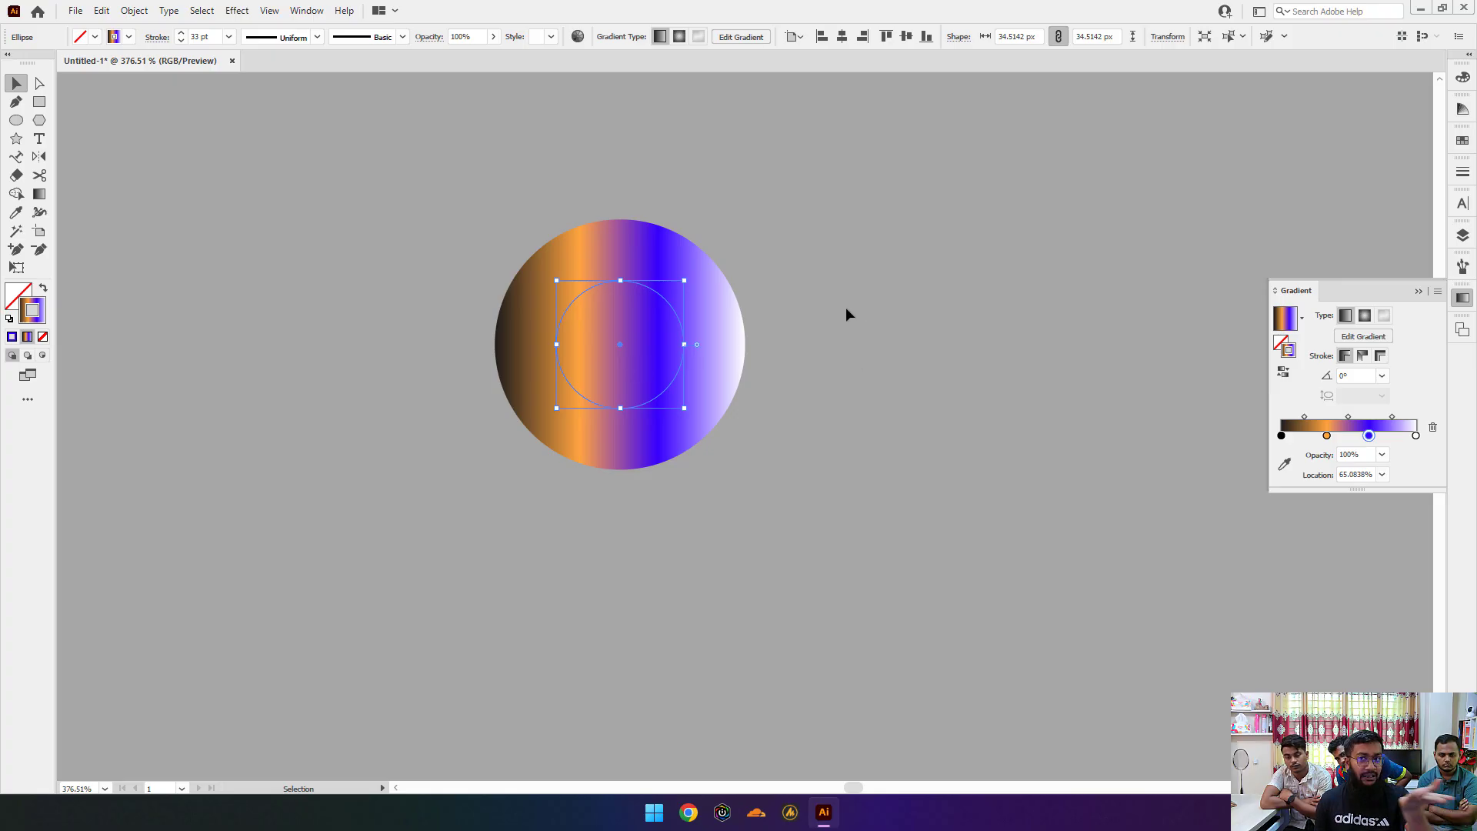
{"action": "left_click", "coordinate": [1381, 356]}
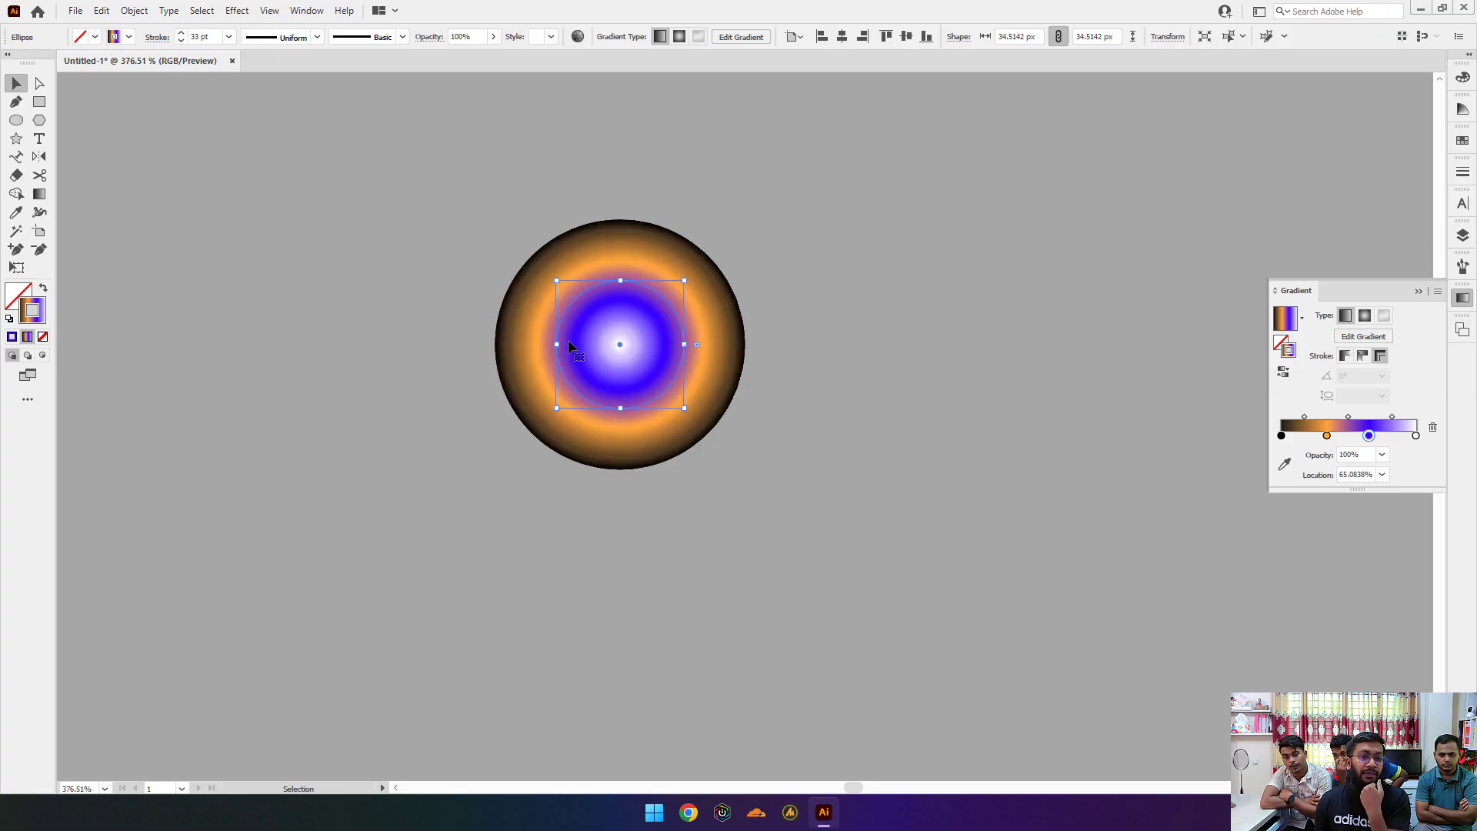
Step: Reduce the circle's gradient stroke weight to 21 pt
{"action": "left_click", "coordinate": [181, 42]}
{"action": "left_click", "coordinate": [181, 41]}
{"action": "left_click", "coordinate": [181, 42]}
{"action": "left_click", "coordinate": [182, 41]}
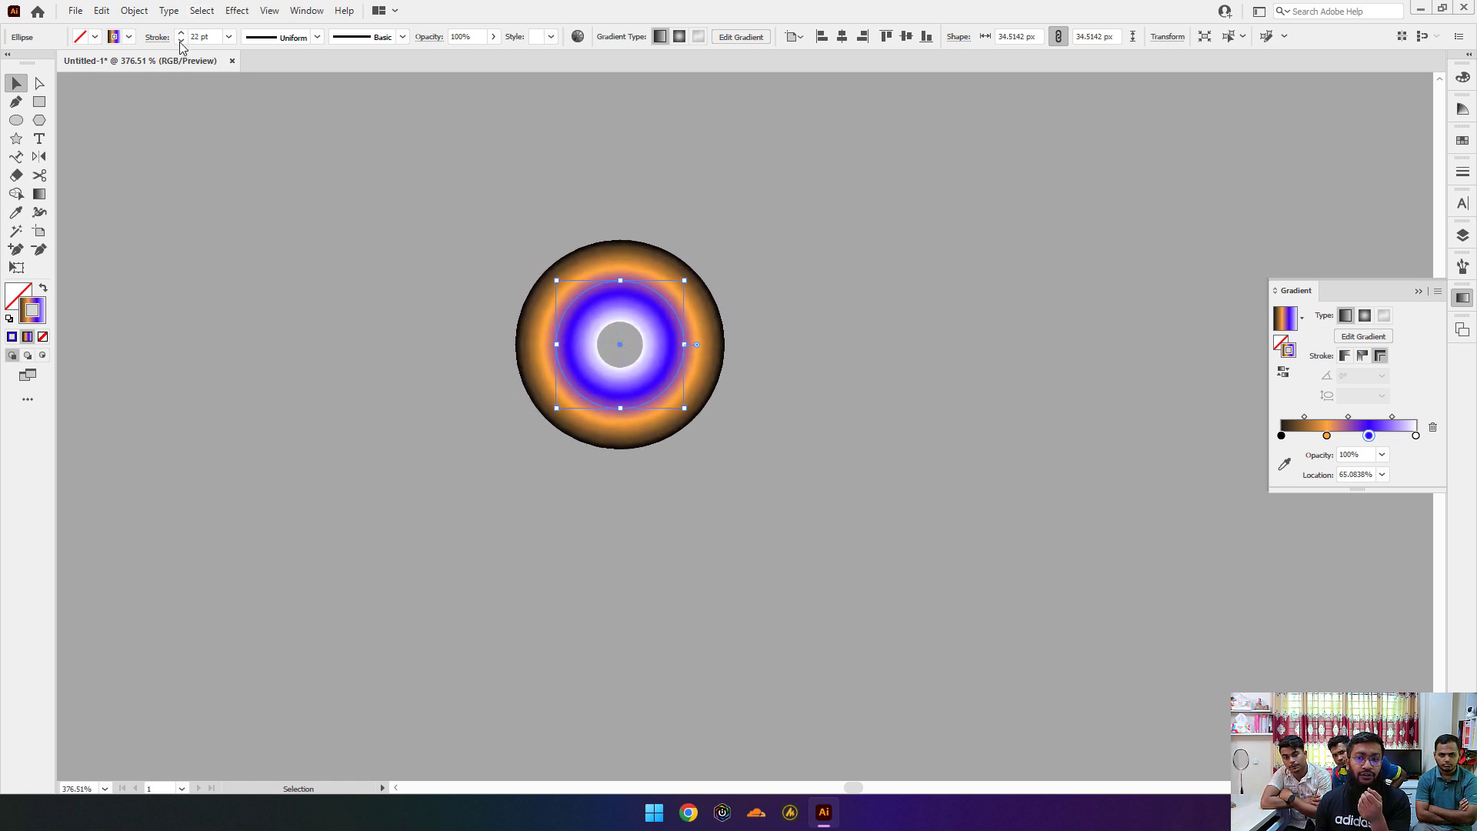
{"action": "left_click", "coordinate": [182, 42]}
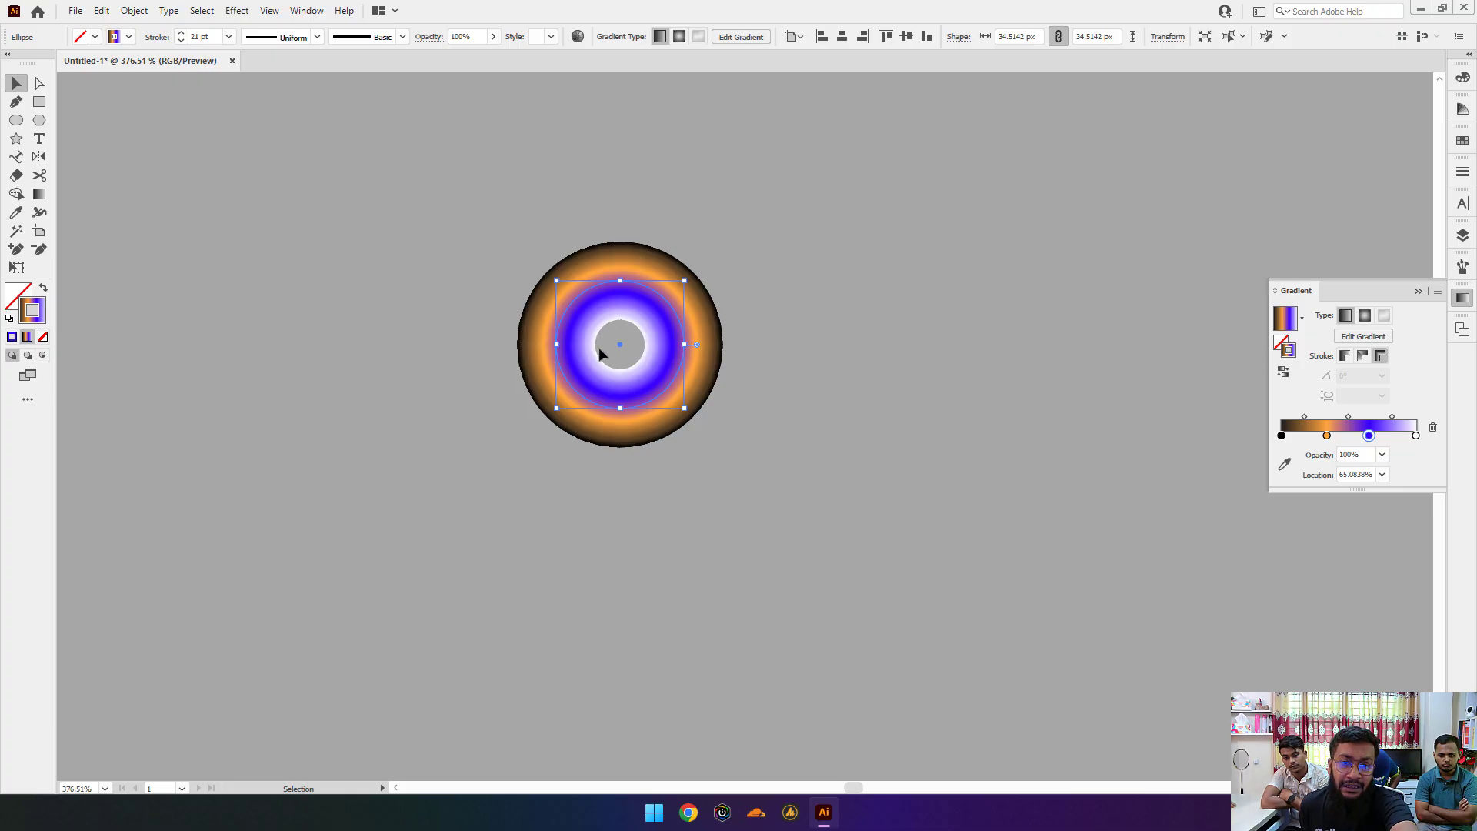
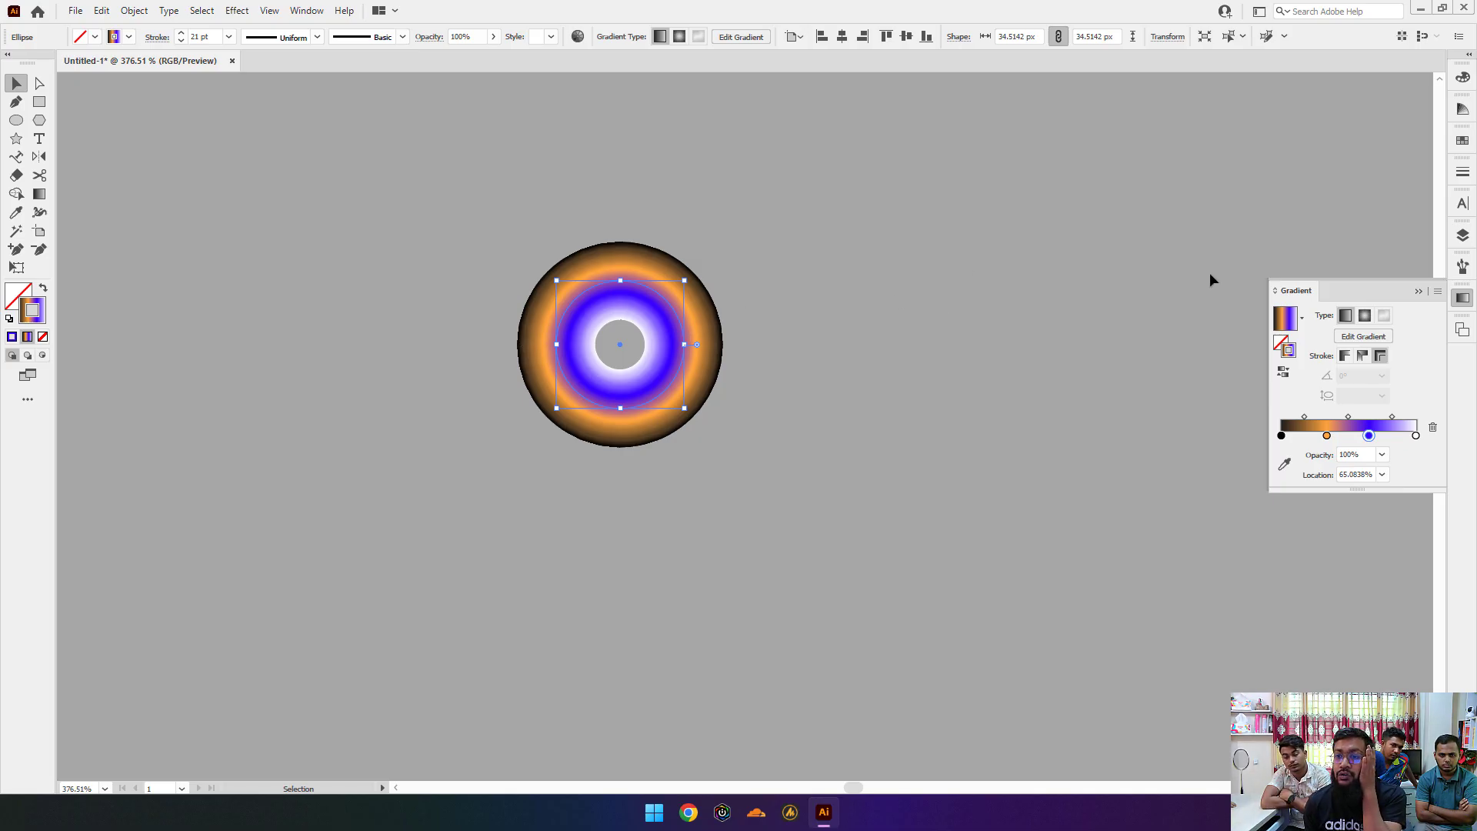
Step: Change the circle's across-stroke gradient to the radial type and reselect the circle
{"action": "left_click", "coordinate": [1364, 315]}
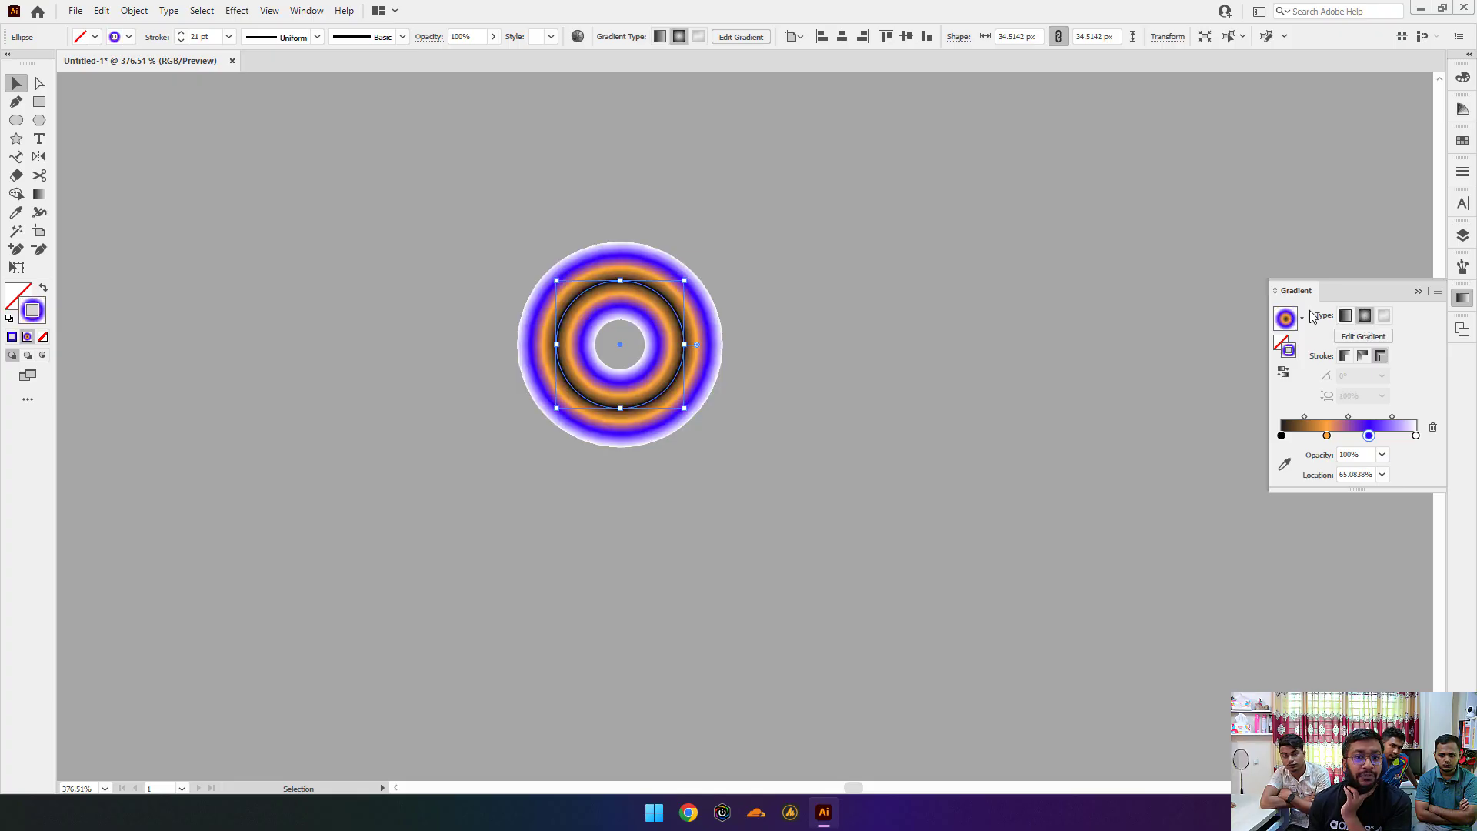
{"action": "left_click", "coordinate": [841, 278]}
{"action": "left_click", "coordinate": [573, 423]}
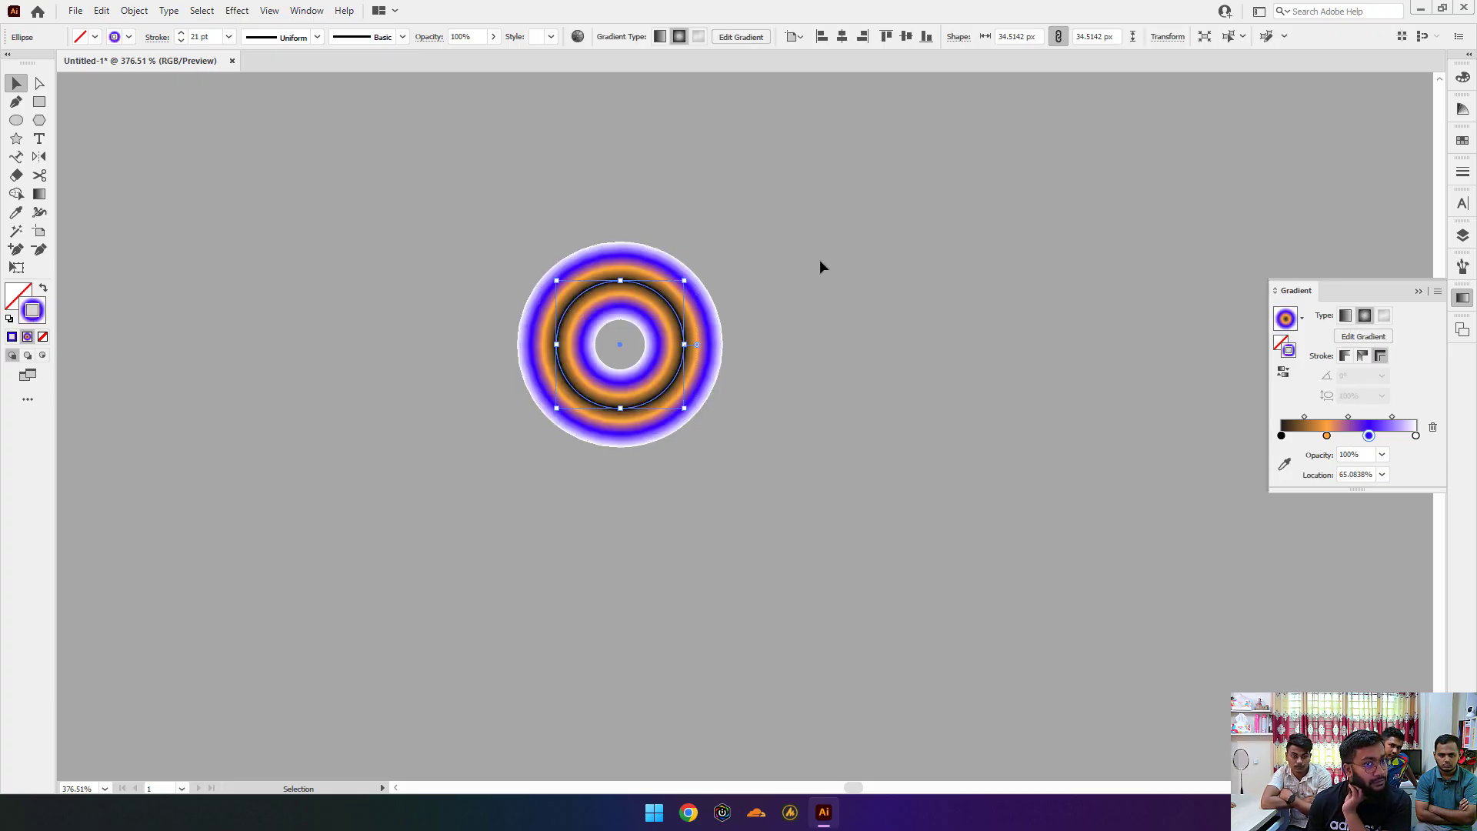
Step: Delete the gradient circle and make the default appearance a solid blue fill with no stroke
{"action": "left_click_drag", "start_coordinate": [772, 200], "coordinate": [500, 450]}
{"action": "key", "text": "Delete"}
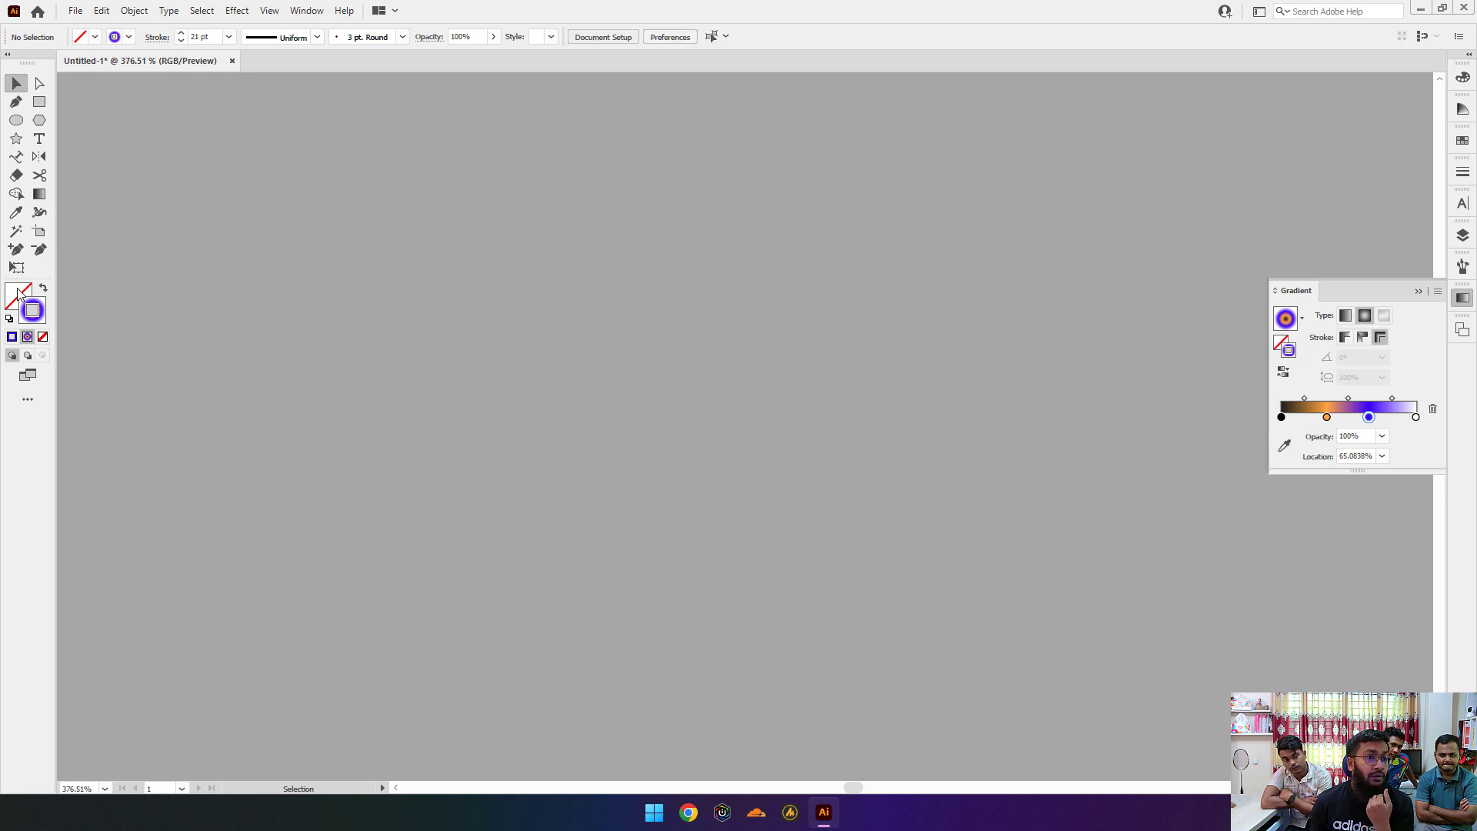
{"action": "left_click", "coordinate": [43, 287]}
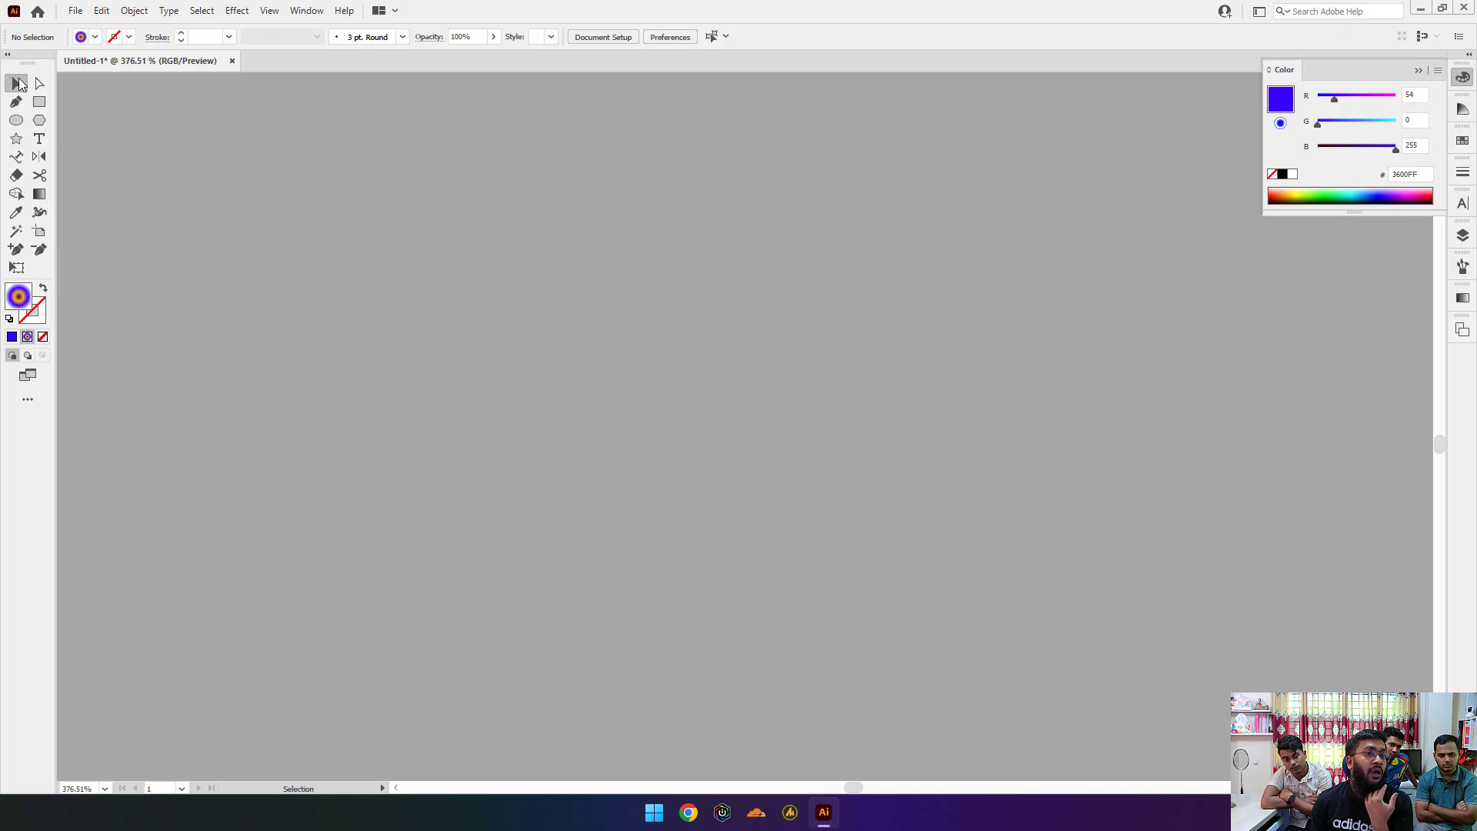
{"action": "left_click_drag", "start_coordinate": [760, 426], "coordinate": [448, 444]}
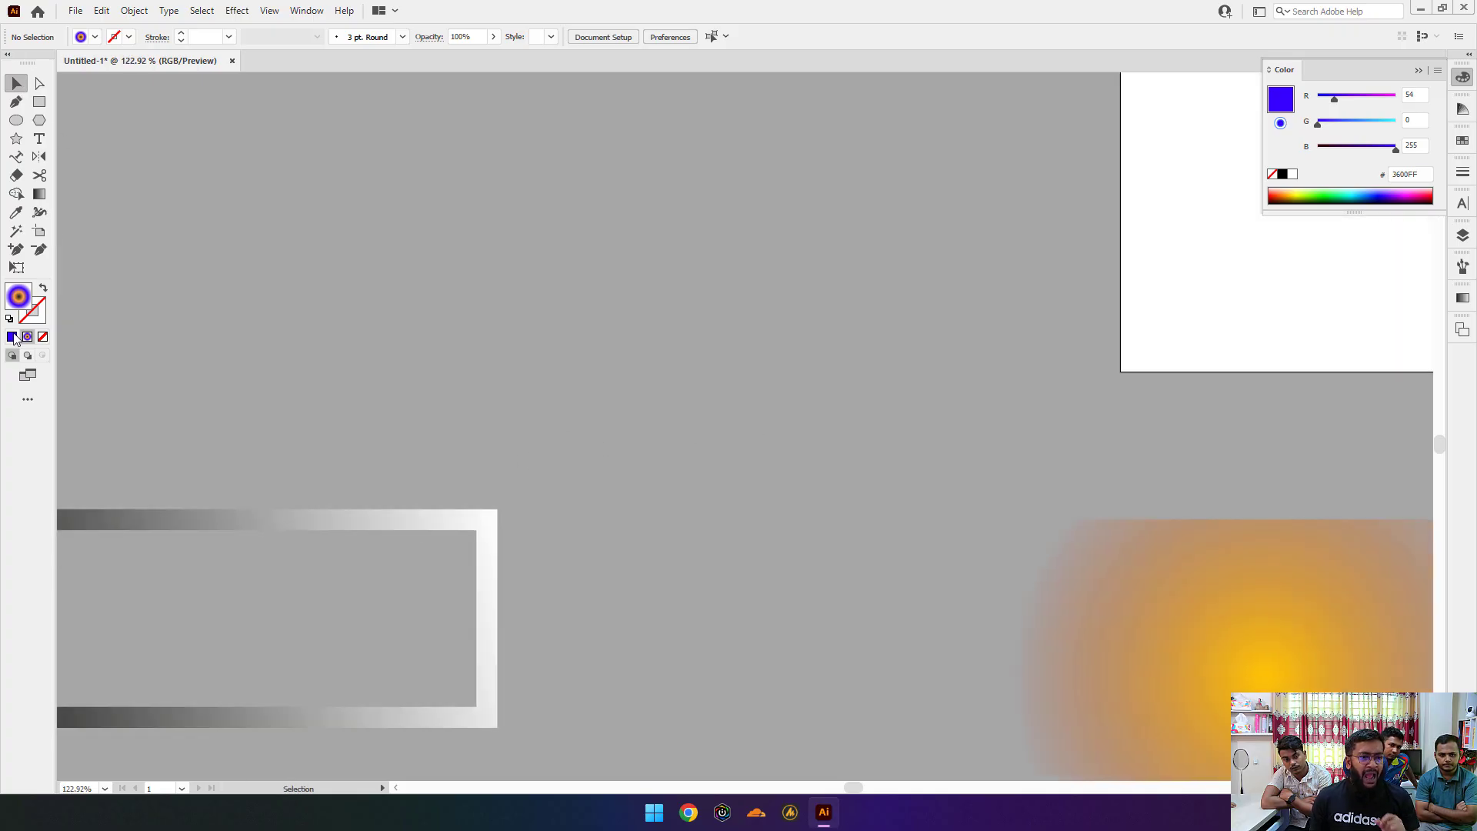
{"action": "left_click", "coordinate": [11, 336]}
Step: Select the gradient-stroked rectangle and switch its stroke between solid colour and none, ending with a white-to-black linear gradient
{"action": "scroll", "coordinate": [601, 554], "scroll_direction": "down", "scroll_amount": 3}
{"action": "left_click_drag", "start_coordinate": [568, 553], "coordinate": [701, 499]}
{"action": "scroll", "coordinate": [619, 487], "scroll_direction": "up", "scroll_amount": 1}
{"action": "left_click", "coordinate": [471, 471]}
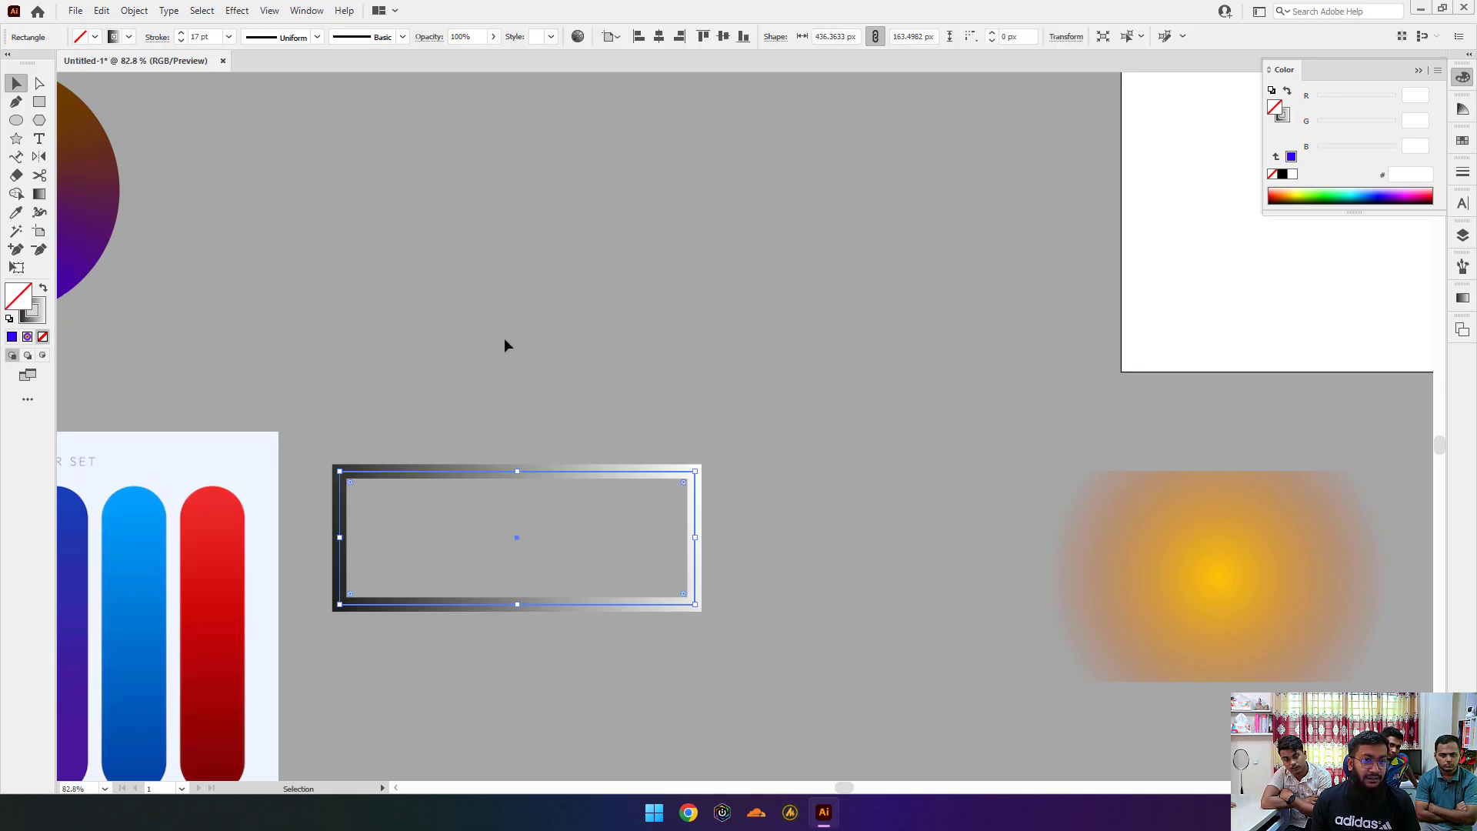
{"action": "left_click_drag", "start_coordinate": [464, 414], "coordinate": [614, 500]}
{"action": "left_click", "coordinate": [44, 307]}
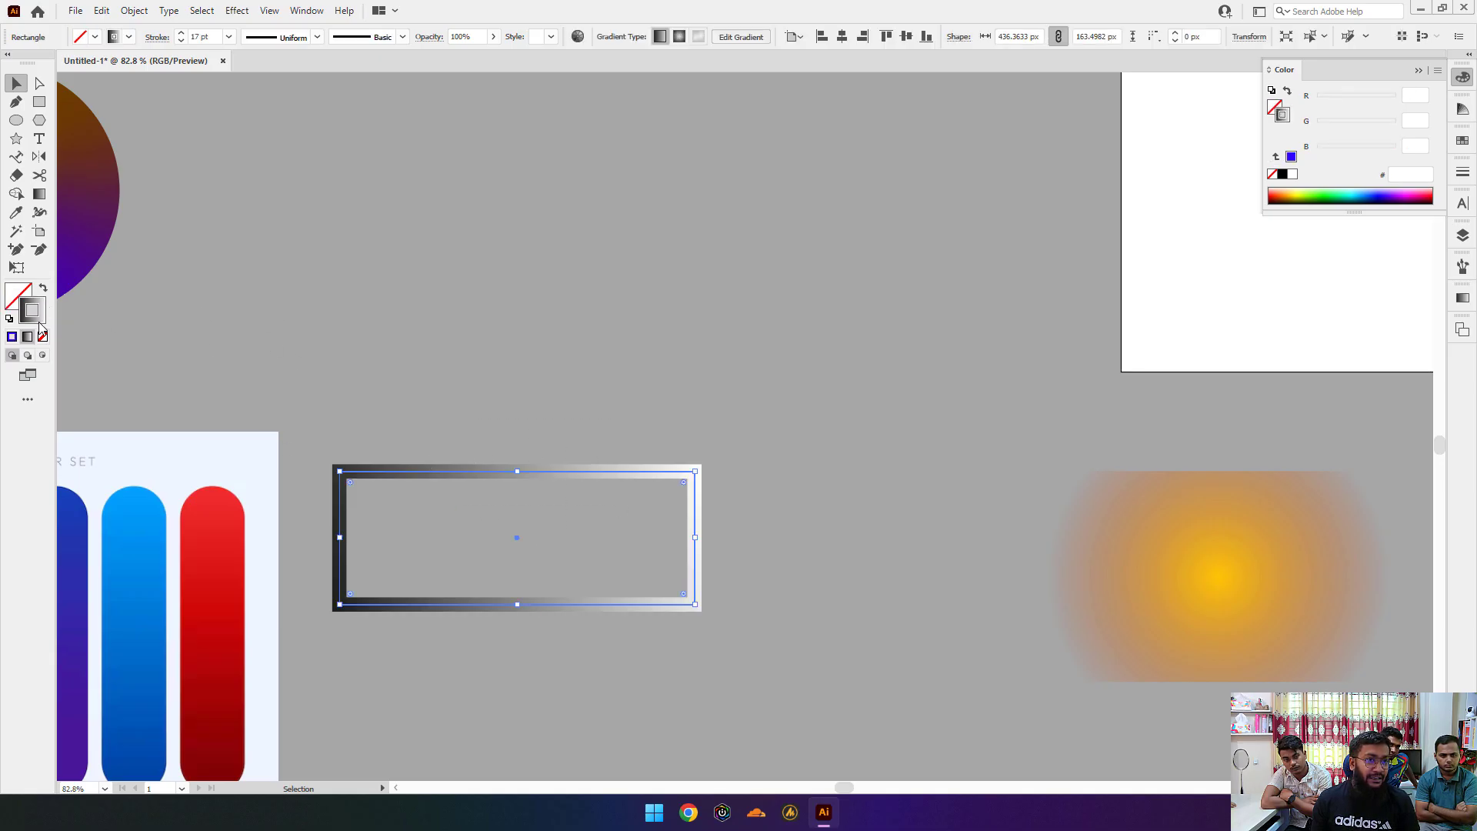
{"action": "left_click", "coordinate": [11, 336]}
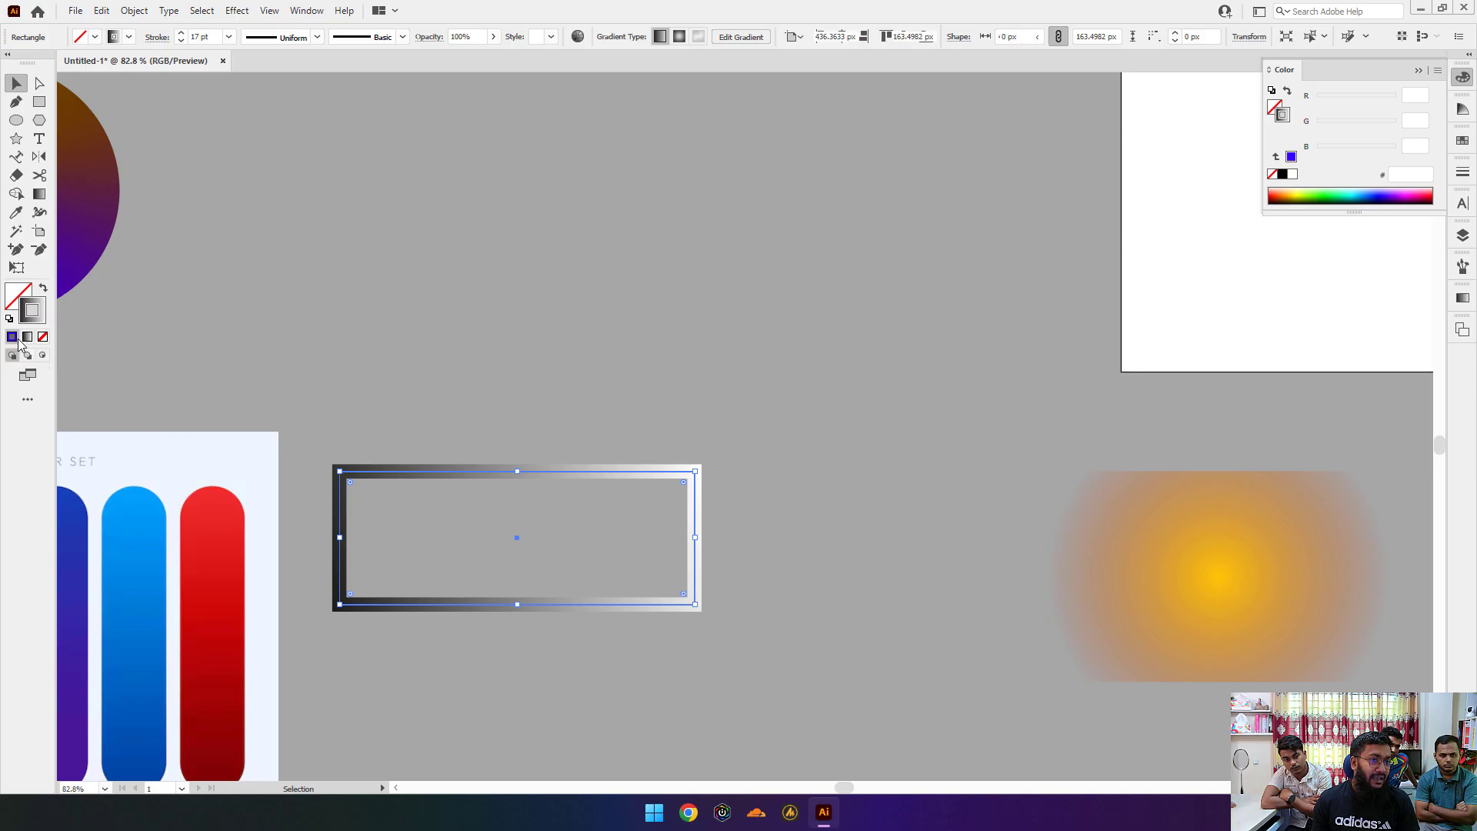
{"action": "left_click", "coordinate": [42, 337]}
{"action": "left_click", "coordinate": [12, 337]}
{"action": "left_click", "coordinate": [27, 337]}
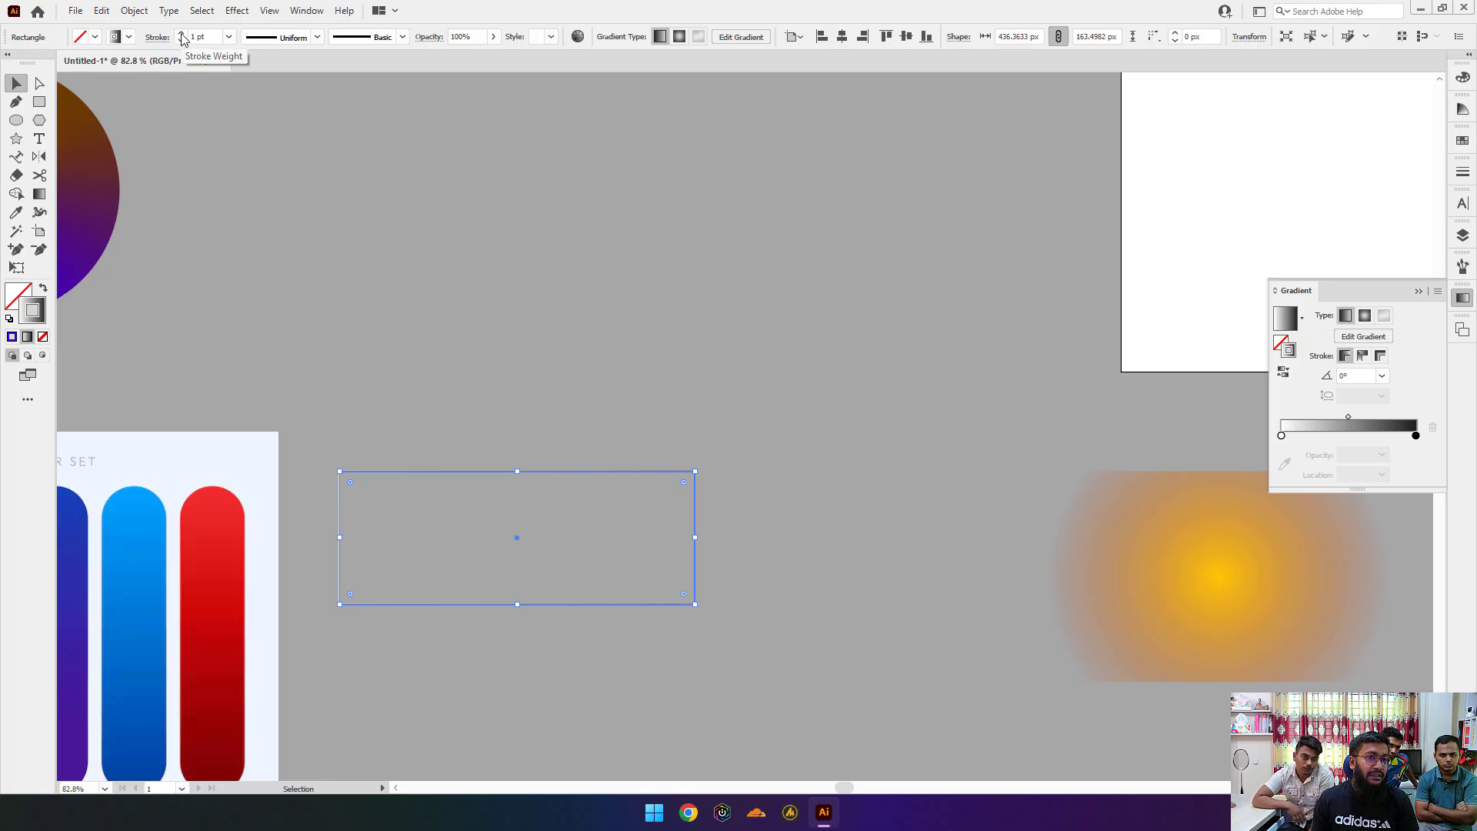
Step: Show the full stroke options and raise the rectangle's stroke weight to 26 pt
{"action": "left_click", "coordinate": [1461, 170]}
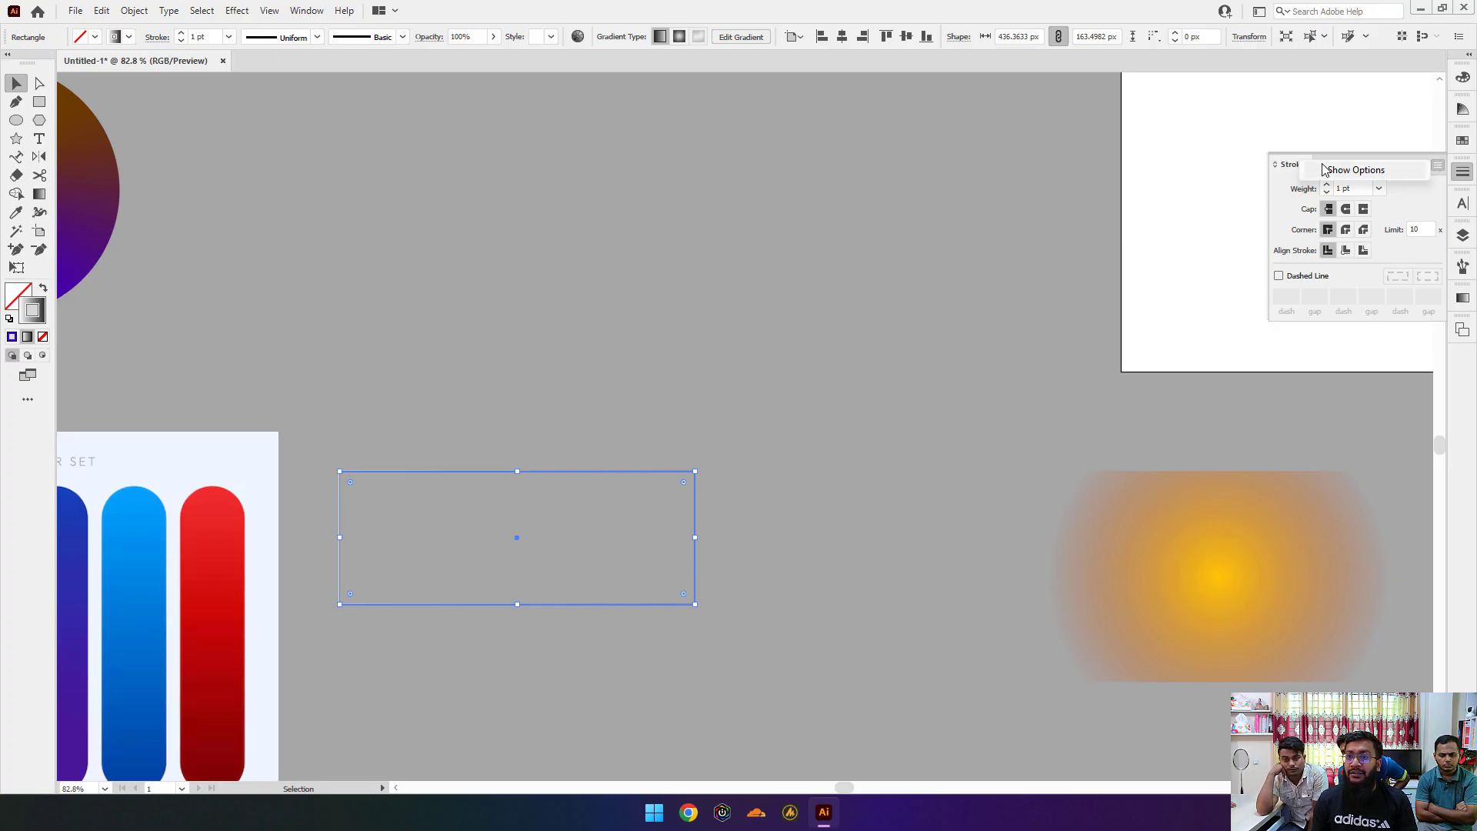
{"action": "left_click", "coordinate": [1348, 171]}
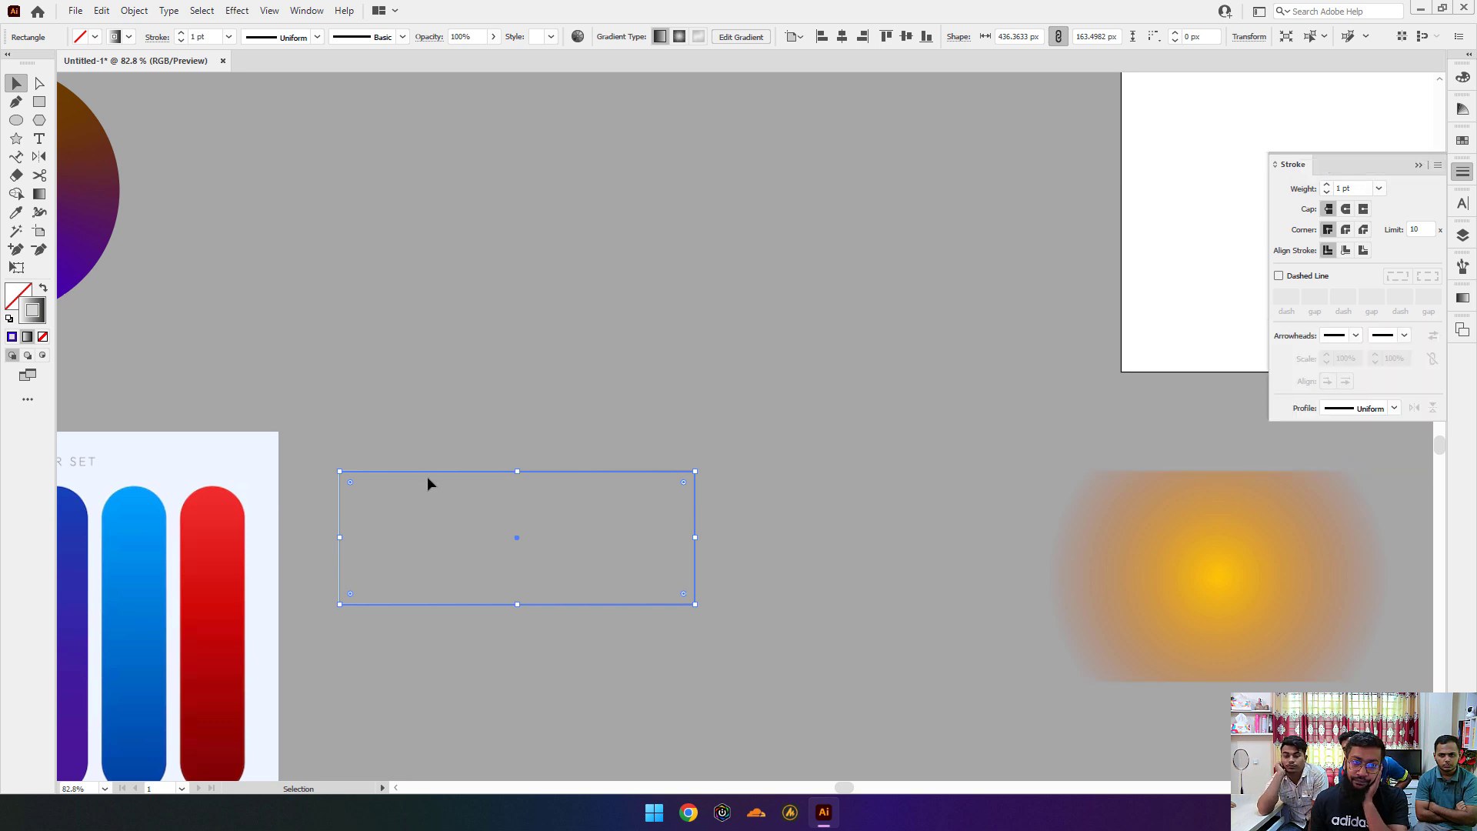
{"action": "left_click", "coordinate": [1326, 184]}
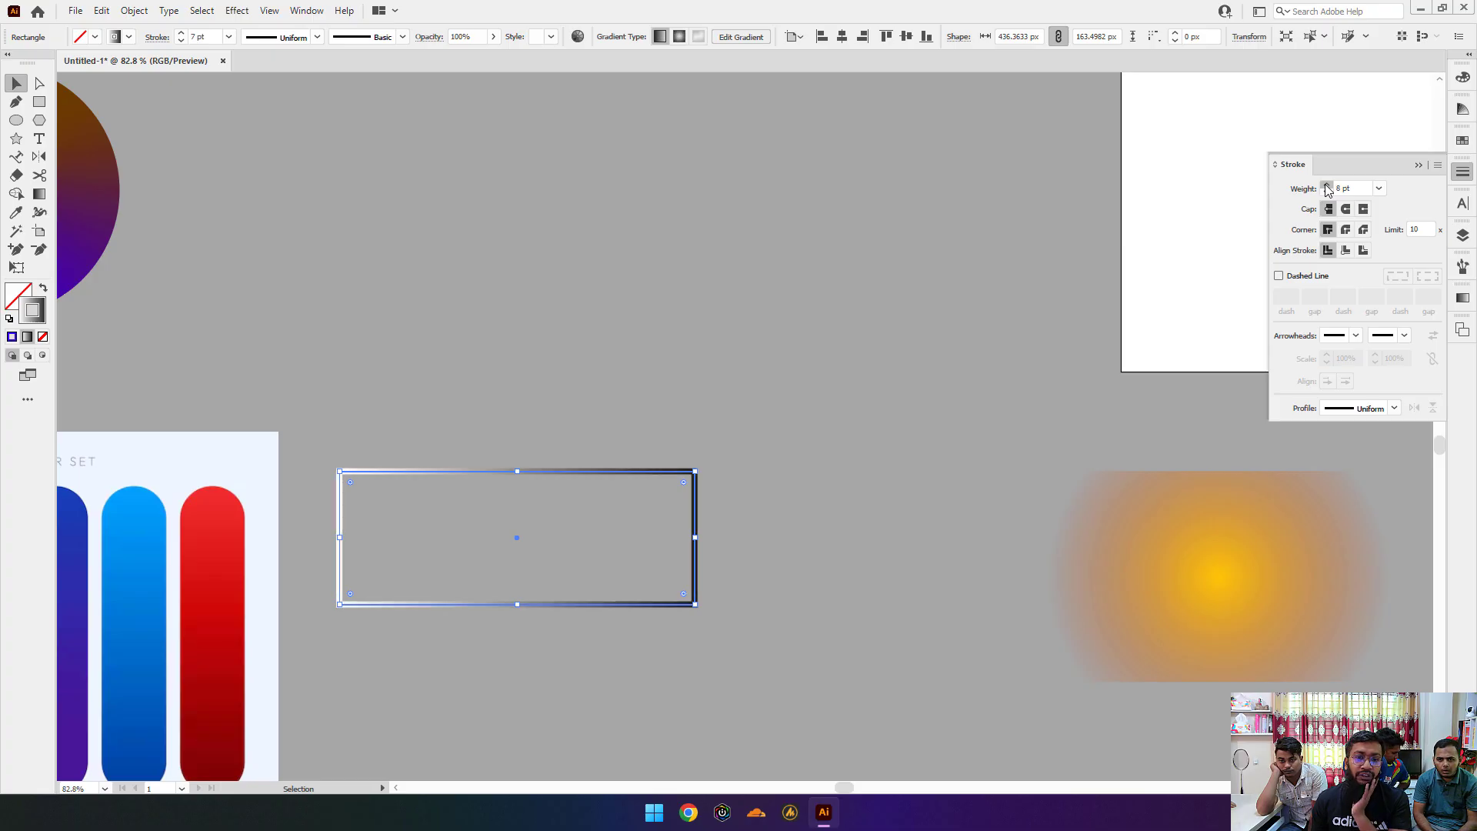
{"action": "left_click", "coordinate": [1326, 185]}
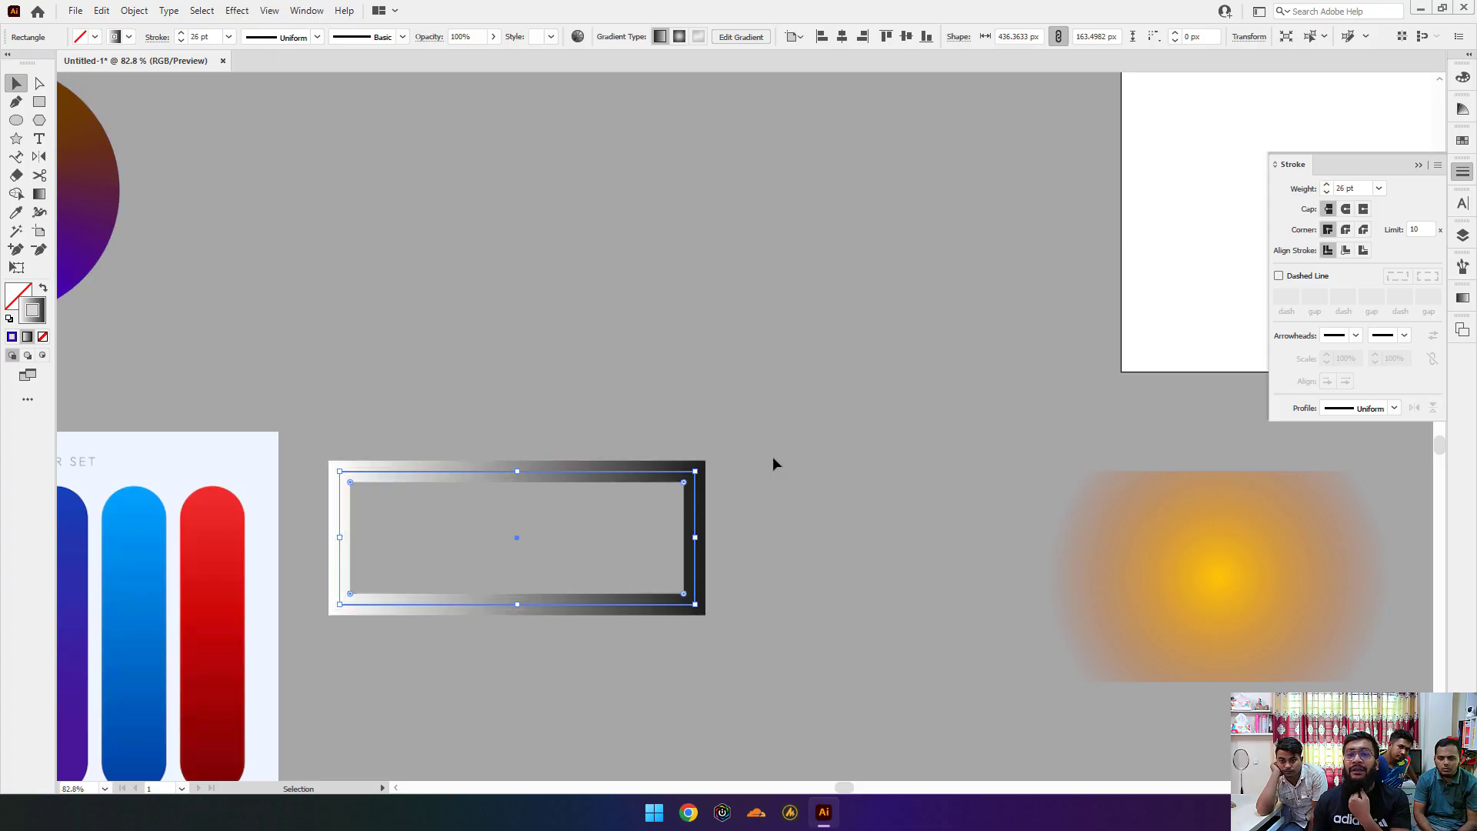
{"action": "left_click", "coordinate": [621, 398]}
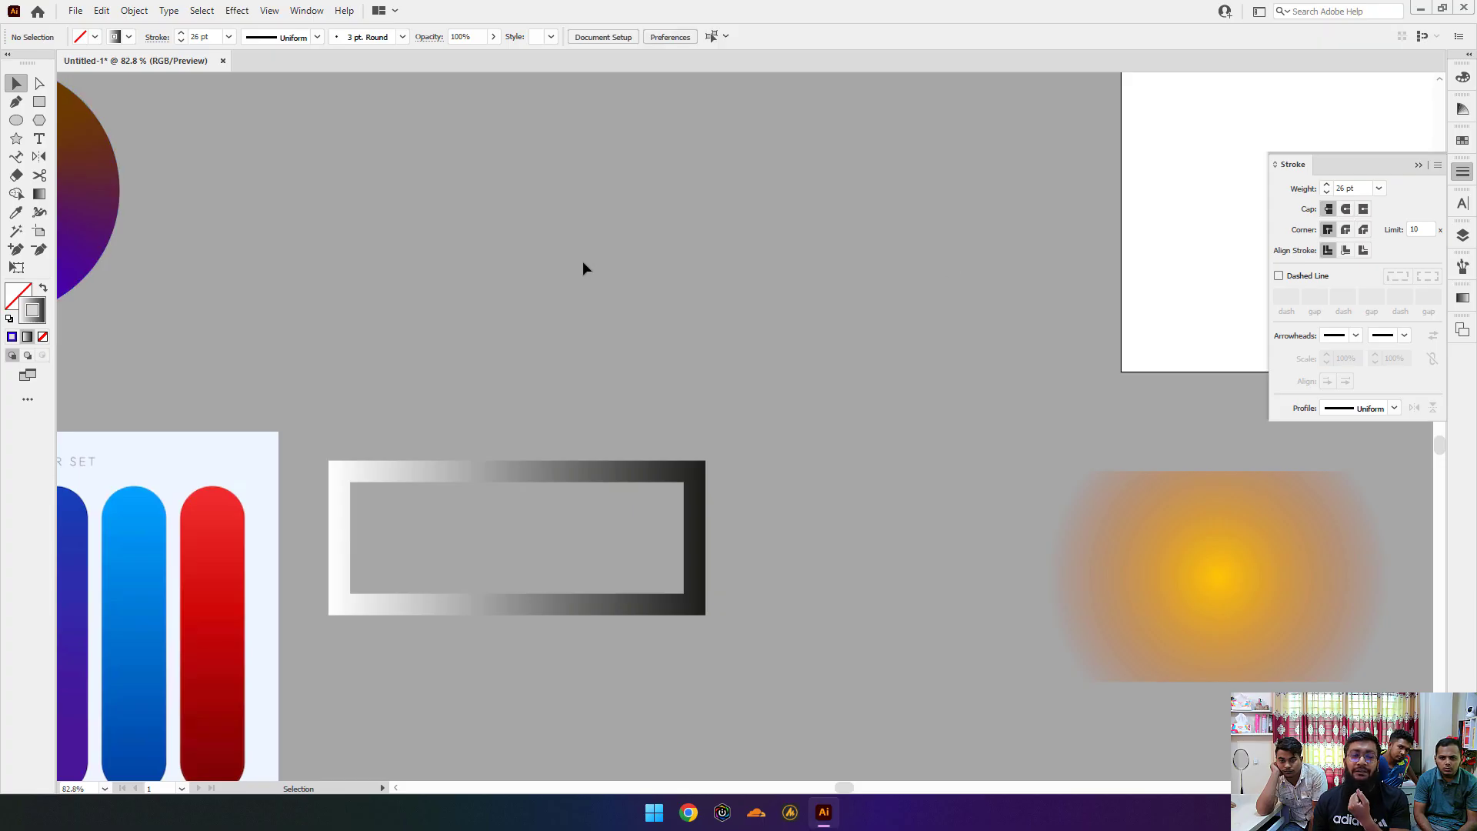
Step: Draw a straight horizontal line above the rectangle with the Pen tool, using the 26 pt gradient stroke
{"action": "left_click", "coordinate": [15, 101]}
{"action": "left_click", "coordinate": [416, 323]}
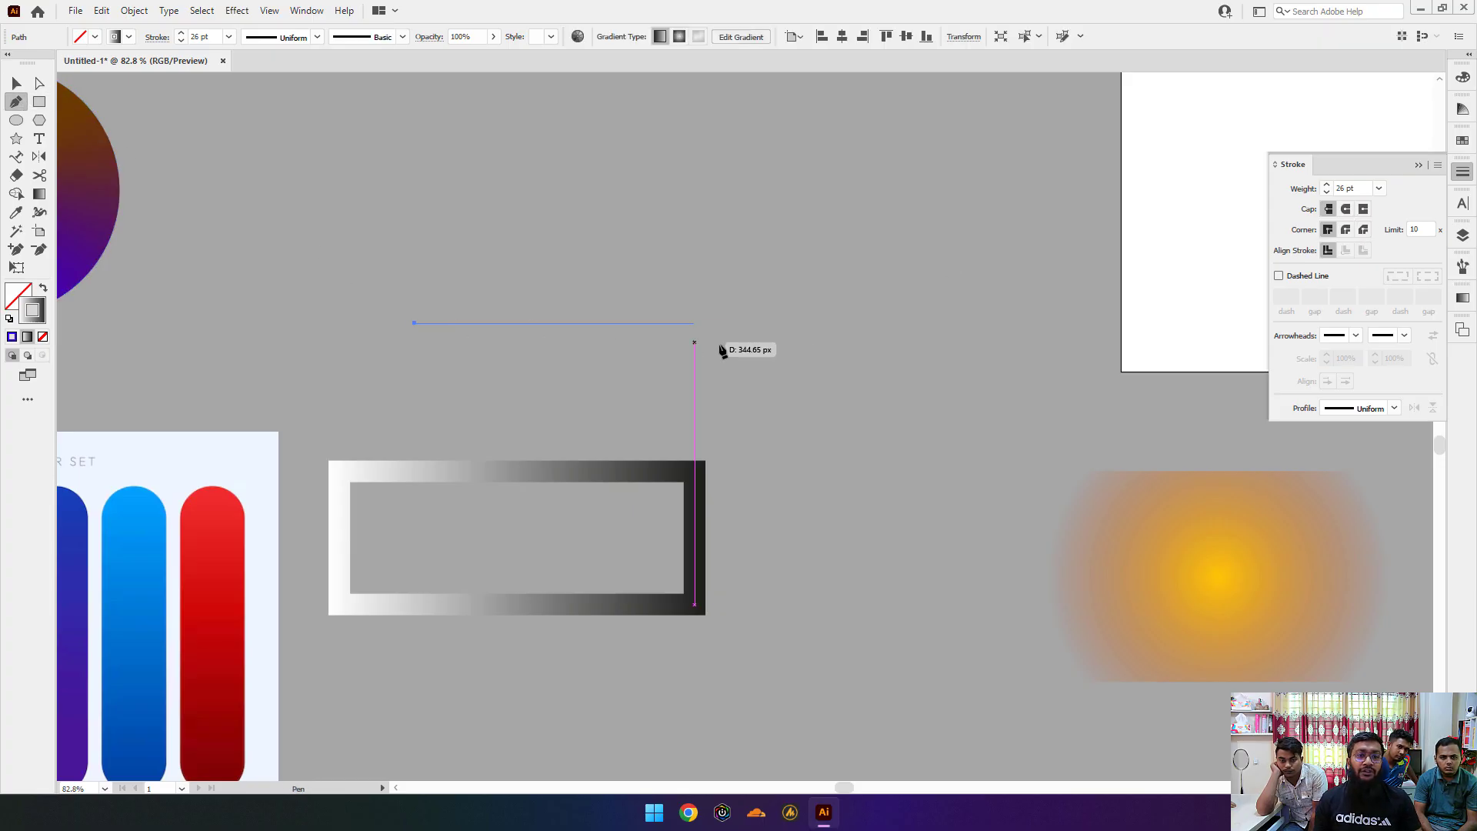
{"action": "left_click", "coordinate": [756, 323], "text": "shift"}
{"action": "key", "text": "v"}
{"action": "scroll", "coordinate": [600, 280], "scroll_direction": "up", "scroll_amount": 1}
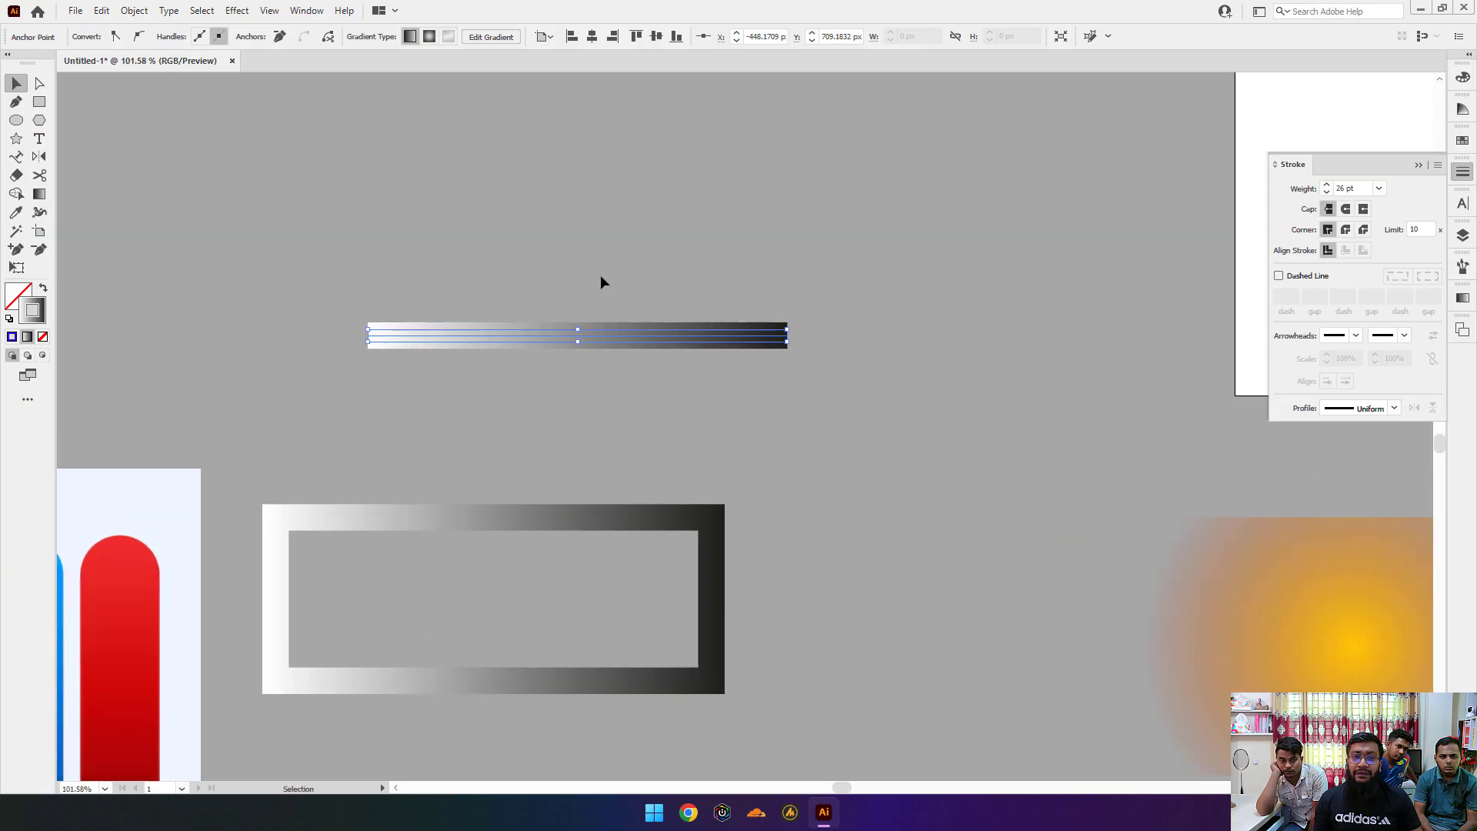
Step: Select the horizontal line and change the caps at its ends to round caps
{"action": "left_click", "coordinate": [426, 523]}
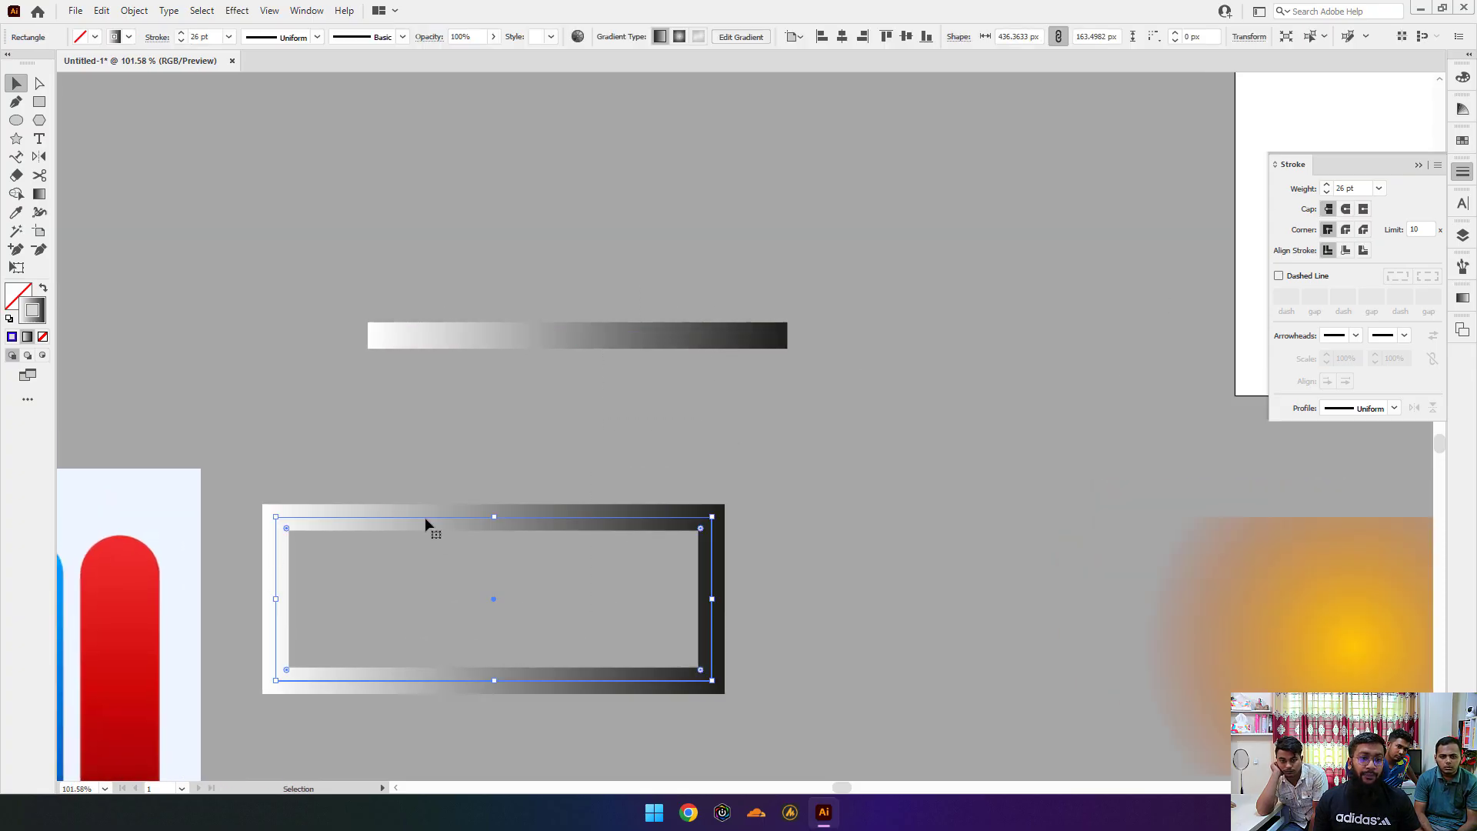
{"action": "left_click_drag", "start_coordinate": [759, 454], "coordinate": [786, 483]}
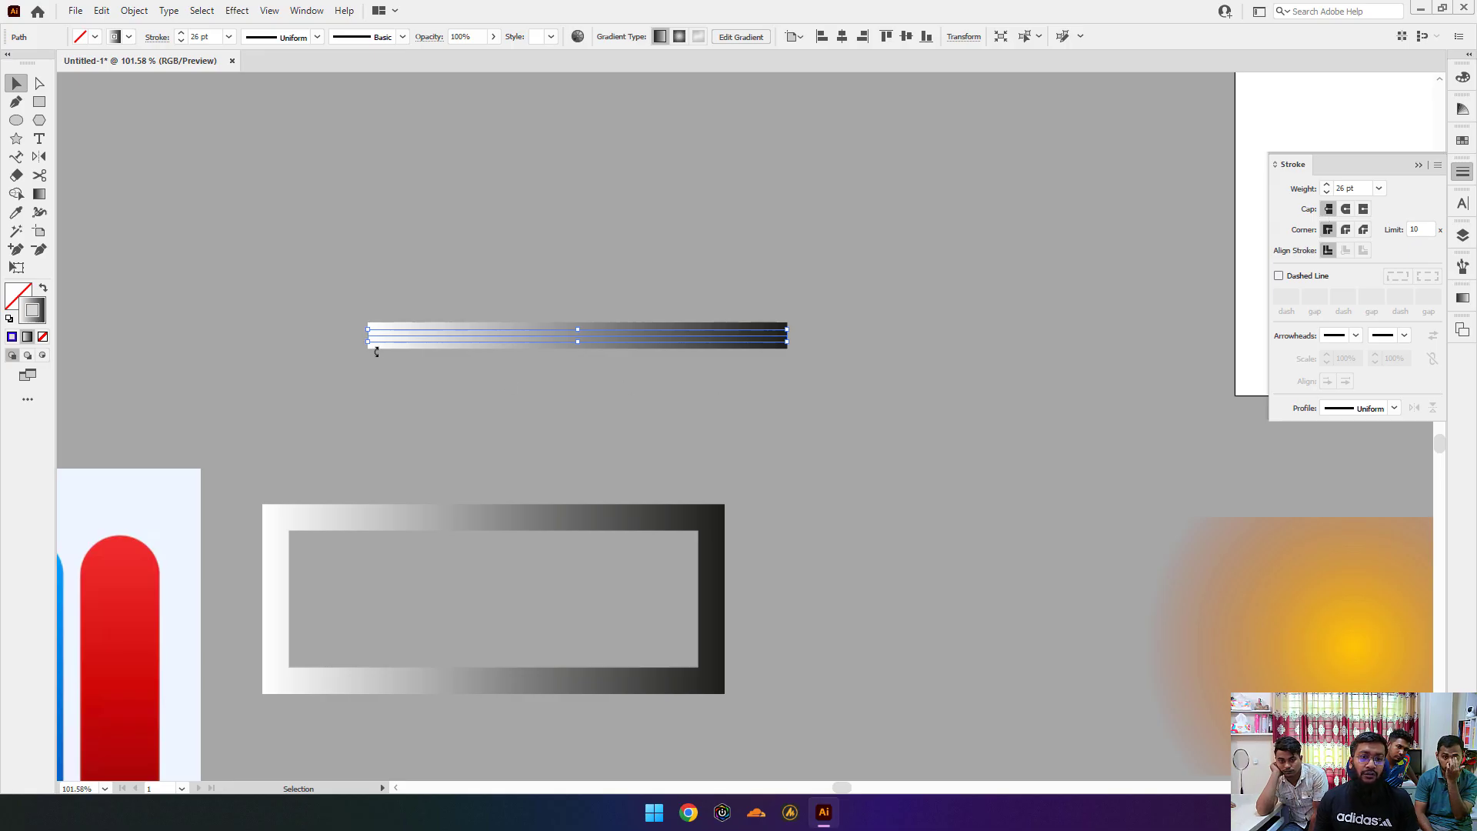
{"action": "left_click_drag", "start_coordinate": [374, 321], "coordinate": [677, 346]}
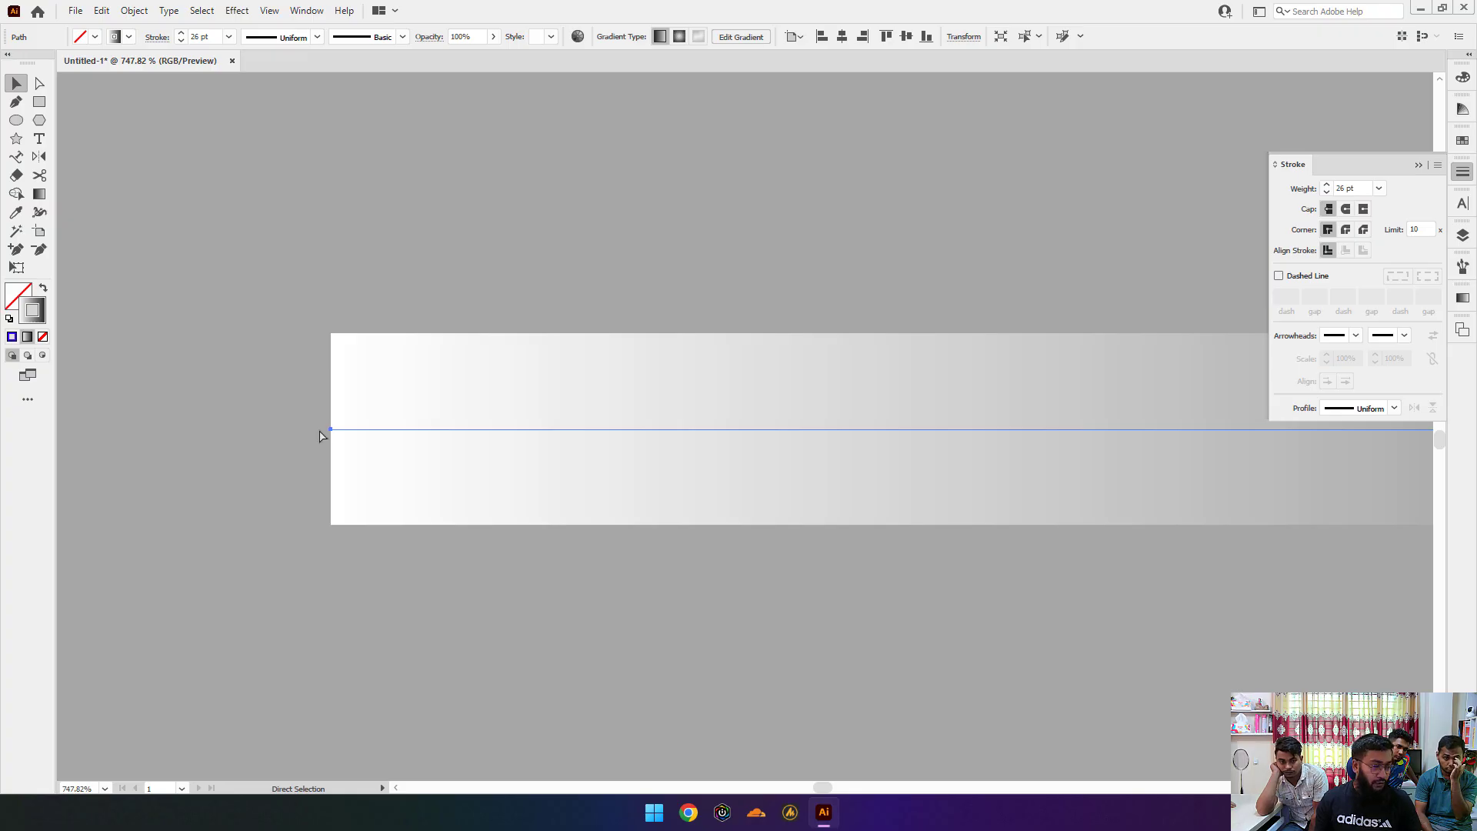
{"action": "left_click_drag", "start_coordinate": [623, 450], "coordinate": [525, 457]}
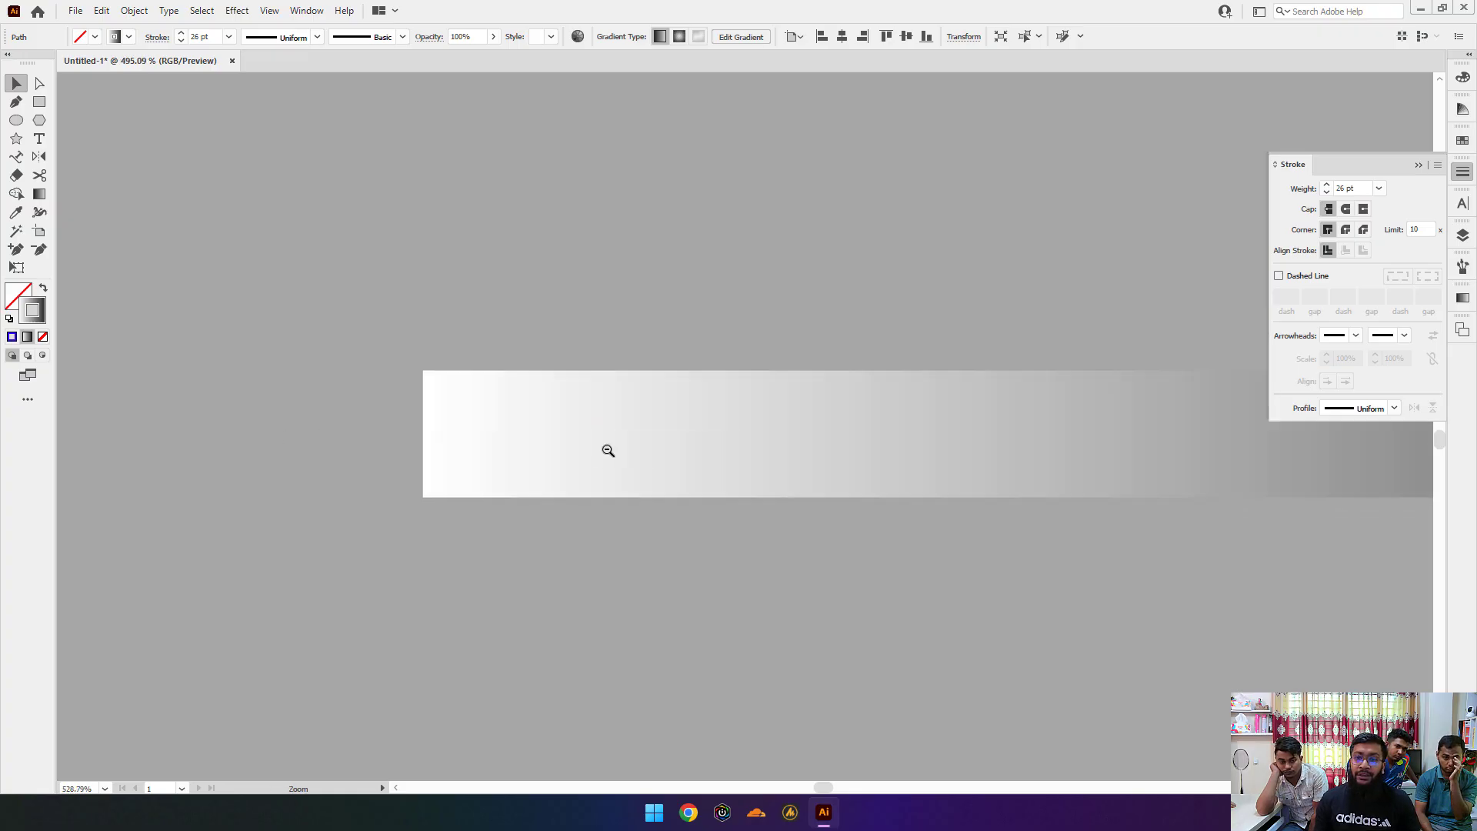
{"action": "left_click", "coordinate": [1345, 209]}
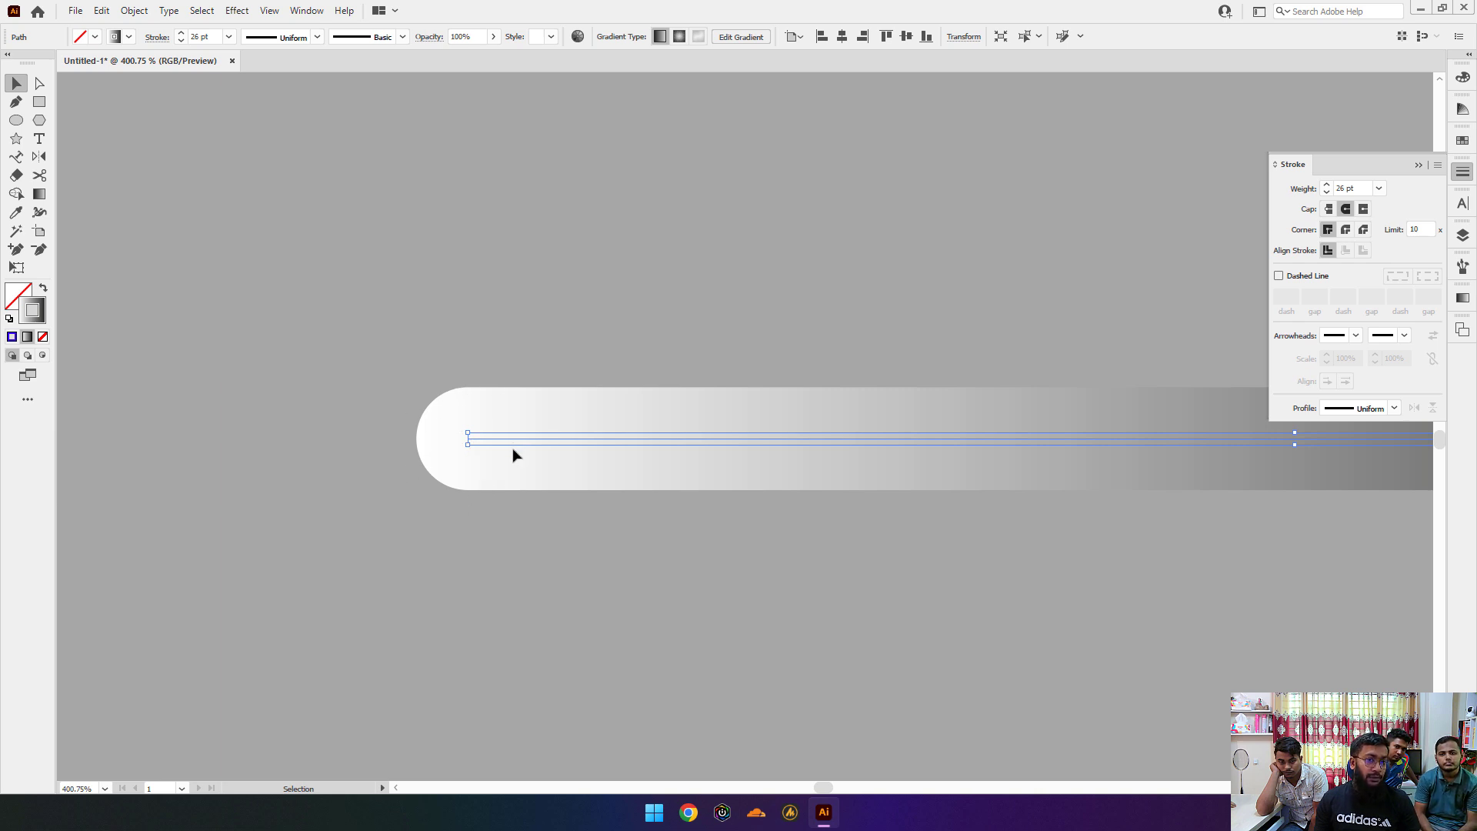
{"action": "left_click_drag", "start_coordinate": [812, 455], "coordinate": [597, 480]}
{"action": "left_click_drag", "start_coordinate": [906, 520], "coordinate": [501, 500]}
{"action": "left_click_drag", "start_coordinate": [635, 451], "coordinate": [692, 450]}
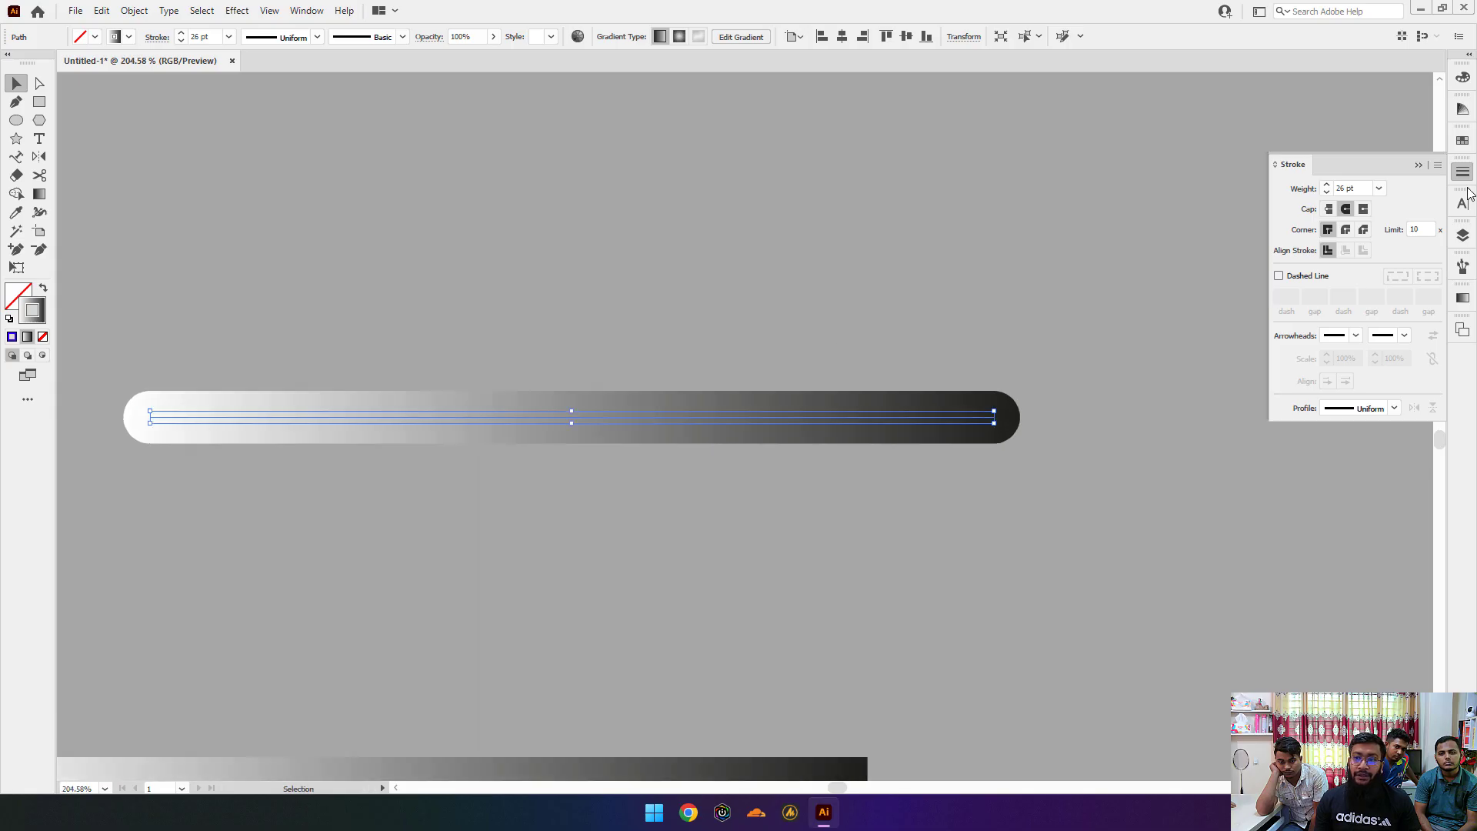
Step: Change the line's stroke ends to projecting caps and inspect how they extend past the end anchor
{"action": "left_click", "coordinate": [1366, 211]}
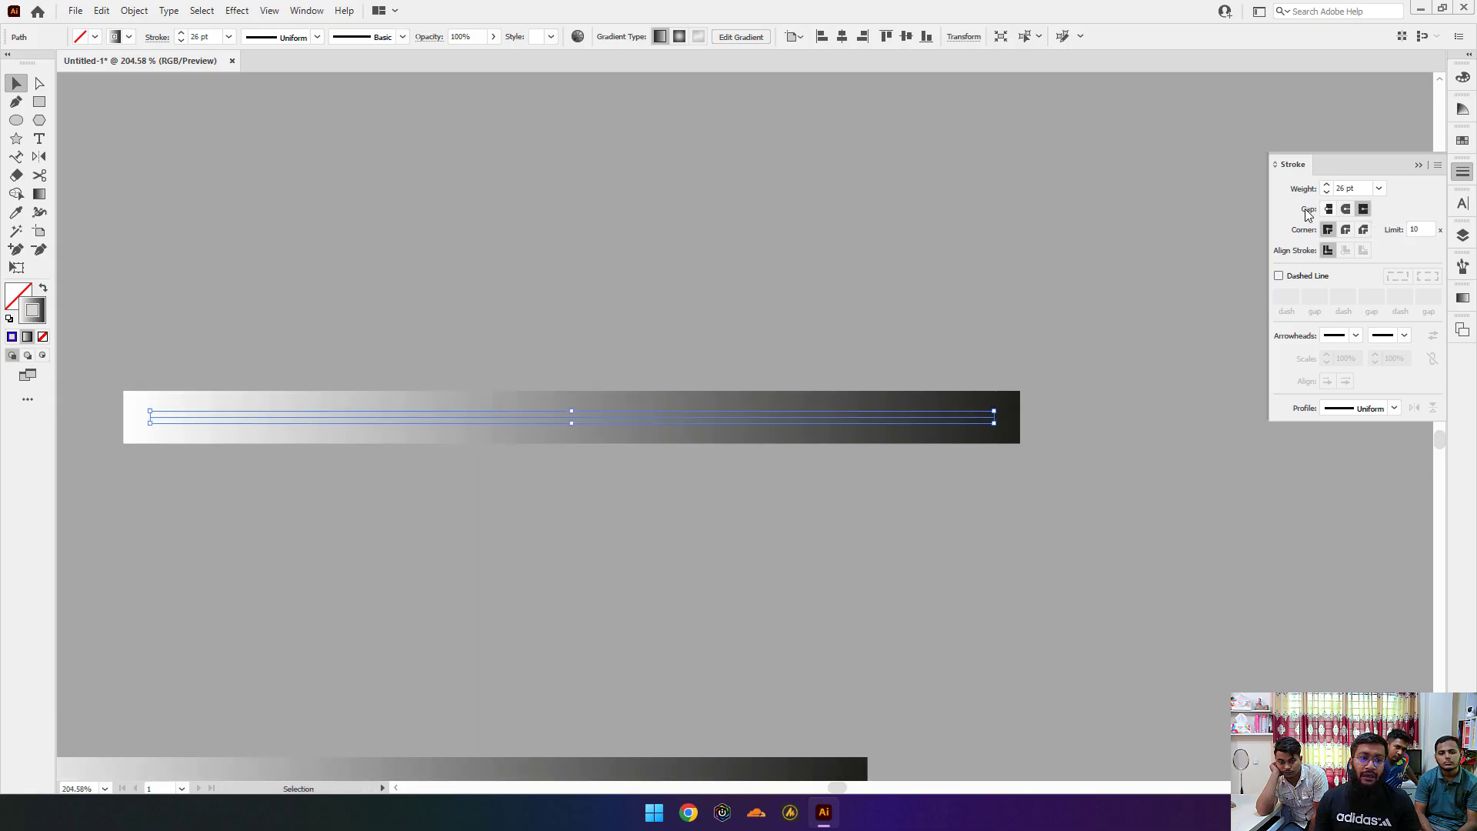
{"action": "left_click_drag", "start_coordinate": [396, 431], "coordinate": [620, 438]}
{"action": "left_click_drag", "start_coordinate": [345, 417], "coordinate": [1083, 396]}
{"action": "left_click", "coordinate": [525, 294]}
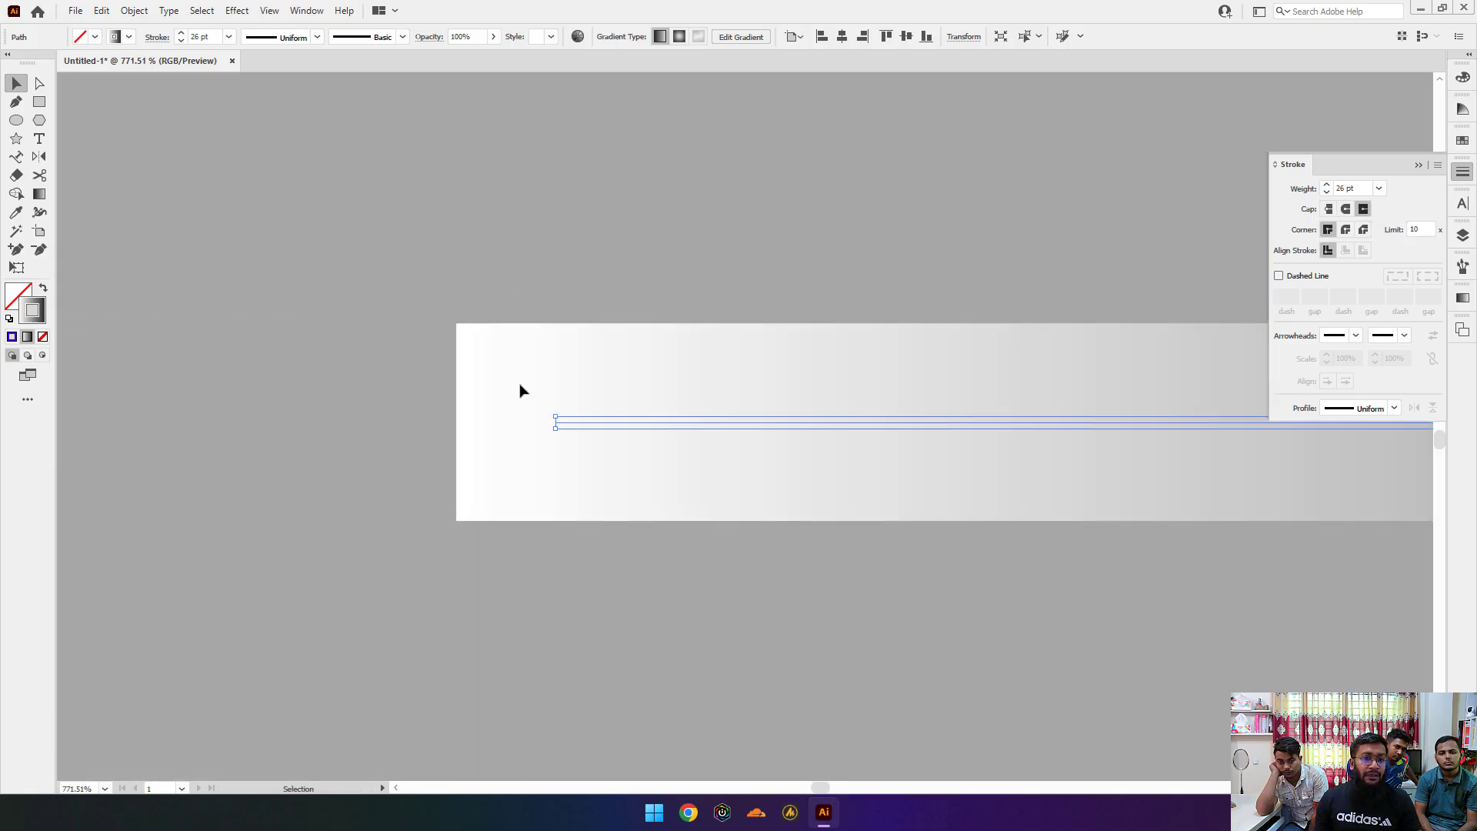
{"action": "left_click_drag", "start_coordinate": [530, 415], "coordinate": [766, 426]}
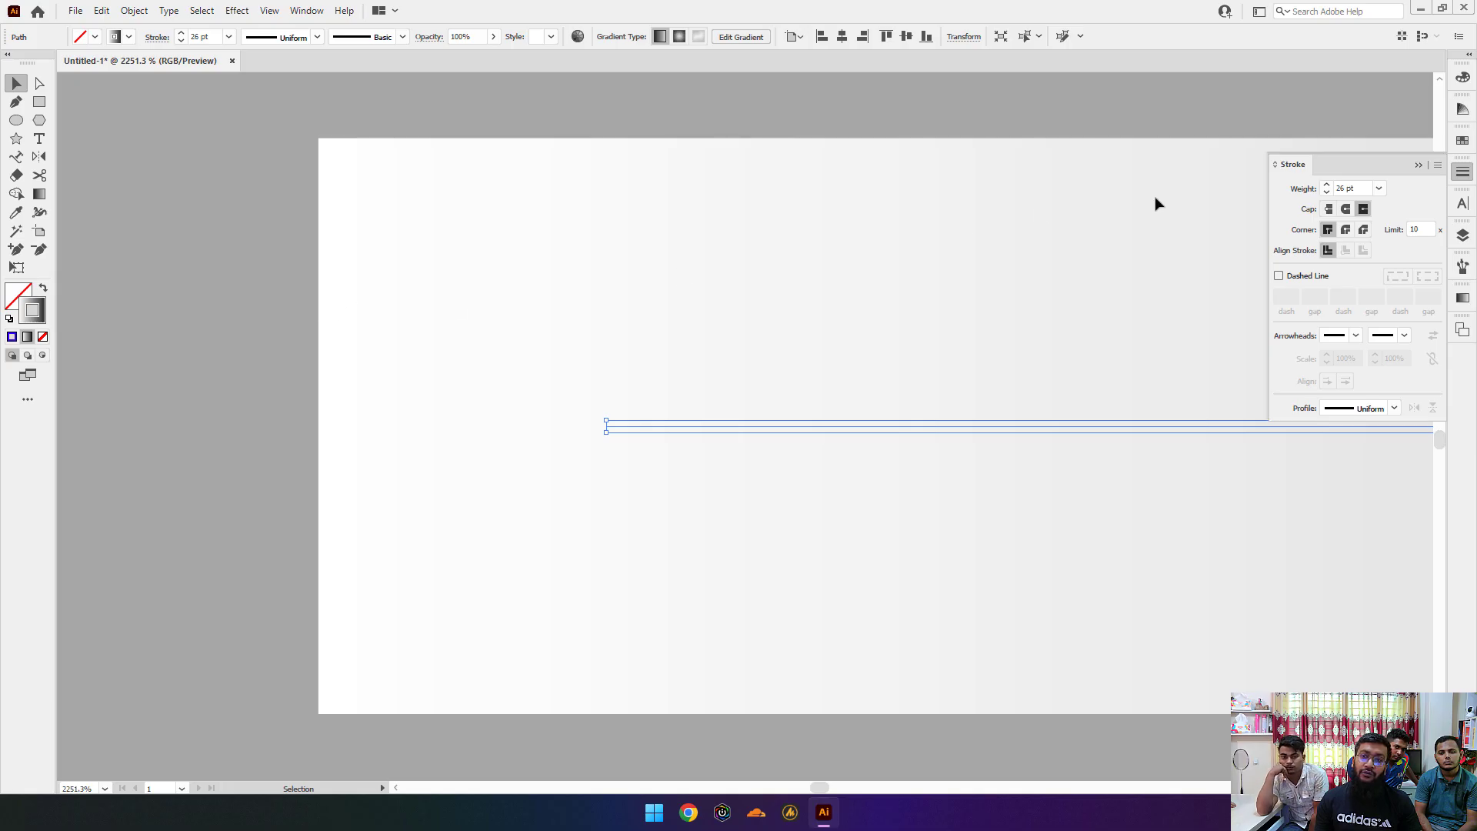
Step: Return the horizontal line's stroke ends to butt caps and deselect it
{"action": "left_click", "coordinate": [1329, 209]}
{"action": "left_click_drag", "start_coordinate": [716, 400], "coordinate": [335, 420]}
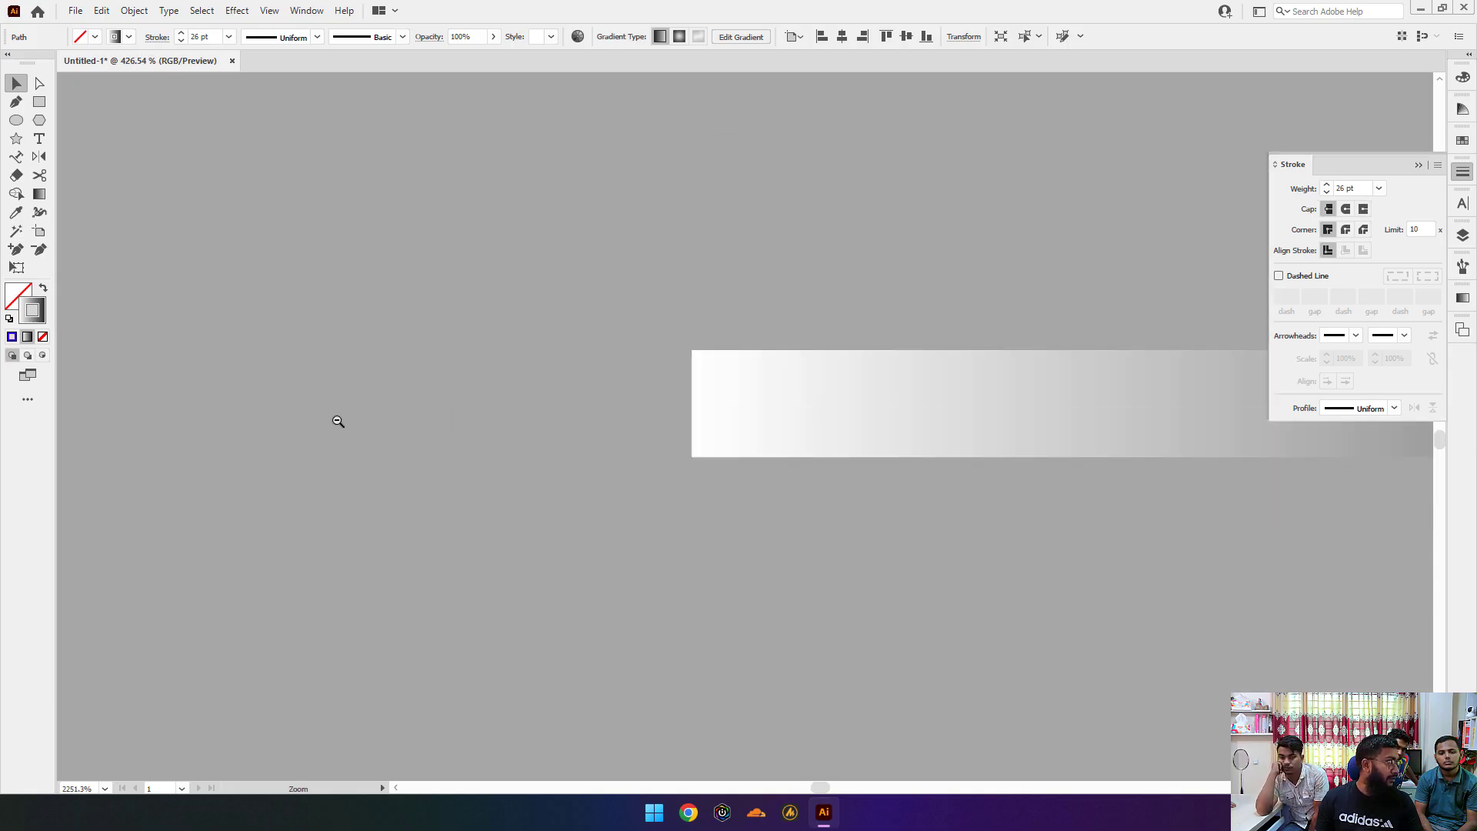
{"action": "left_click_drag", "start_coordinate": [769, 370], "coordinate": [346, 369]}
{"action": "left_click_drag", "start_coordinate": [834, 412], "coordinate": [525, 362]}
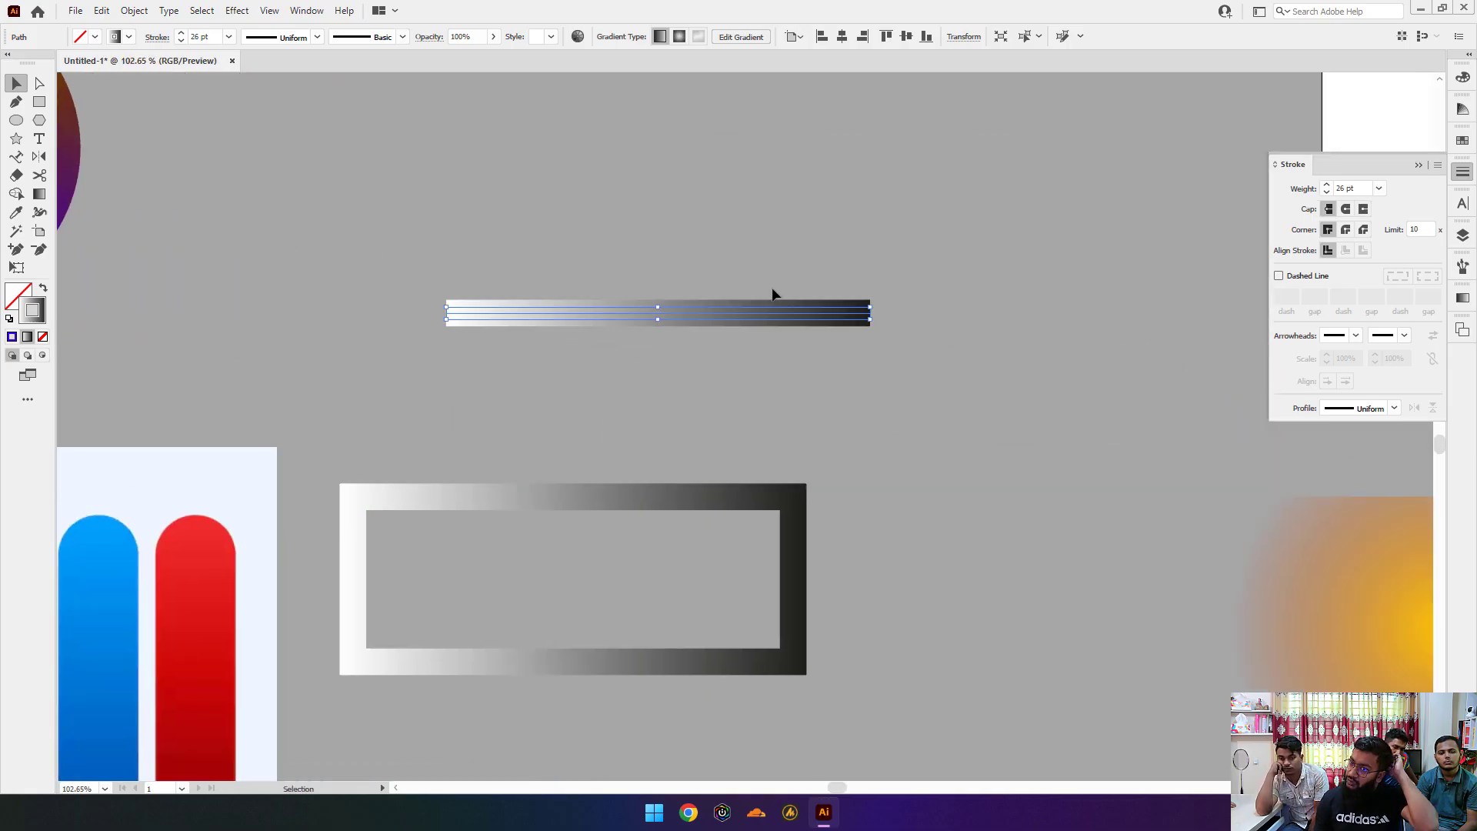
{"action": "left_click", "coordinate": [729, 289]}
Step: Select the rectangle and switch its stroke corners to round join, and finally to bevel join
{"action": "left_click", "coordinate": [16, 101]}
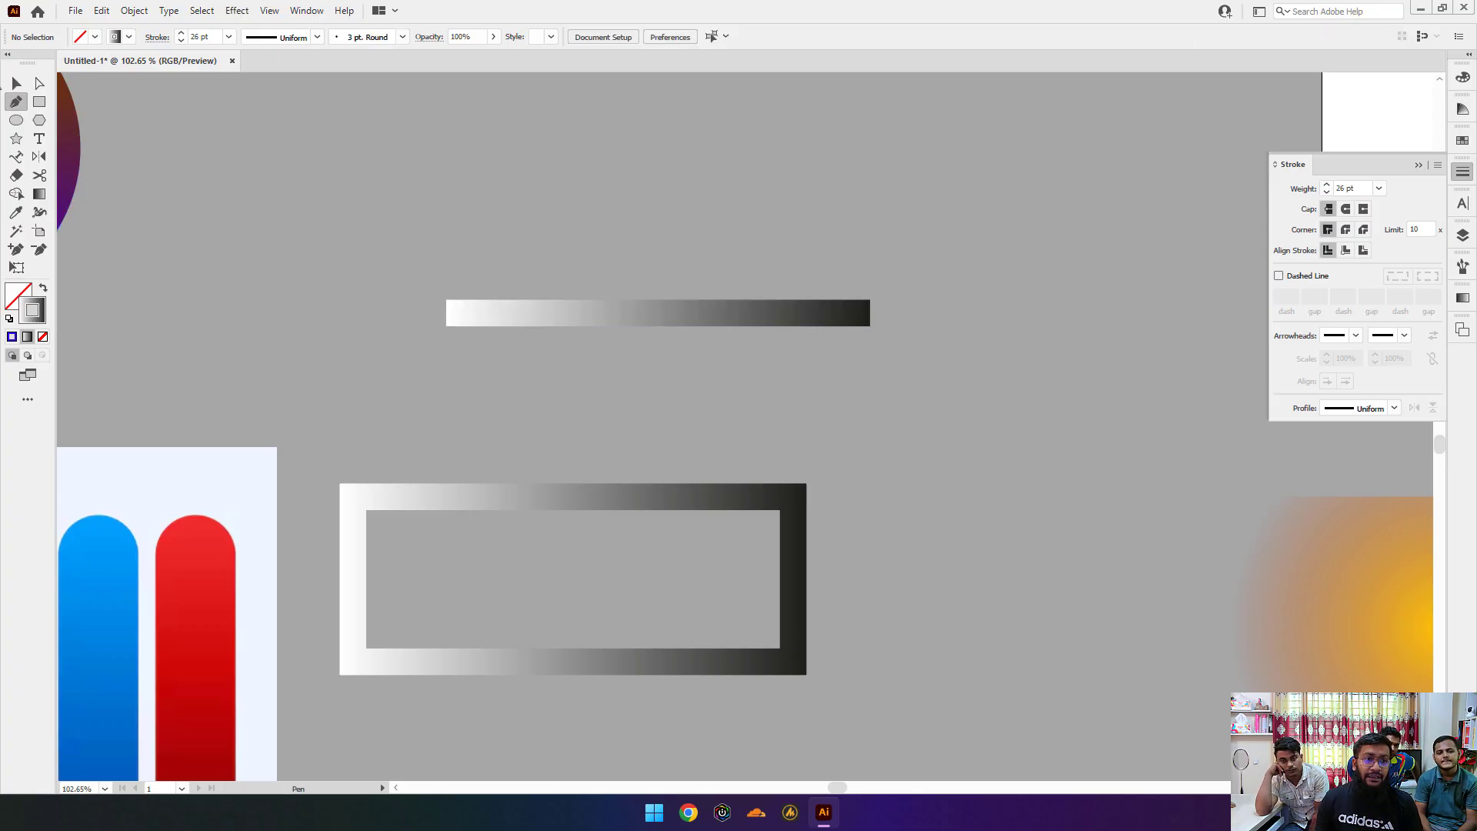
{"action": "left_click", "coordinate": [16, 82]}
{"action": "left_click_drag", "start_coordinate": [728, 570], "coordinate": [729, 571]}
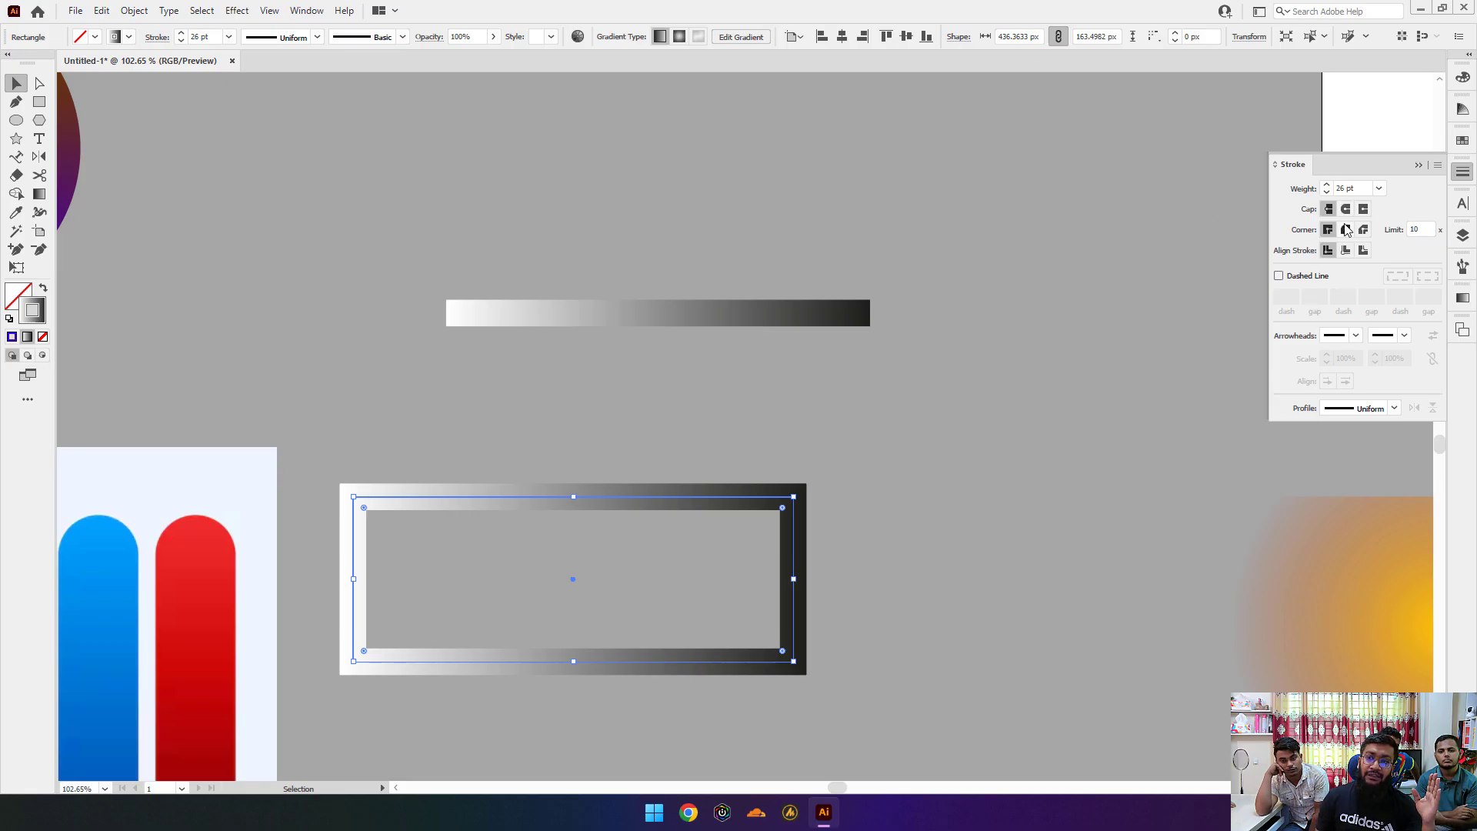
{"action": "scroll", "coordinate": [415, 528], "scroll_direction": "up", "scroll_amount": 3}
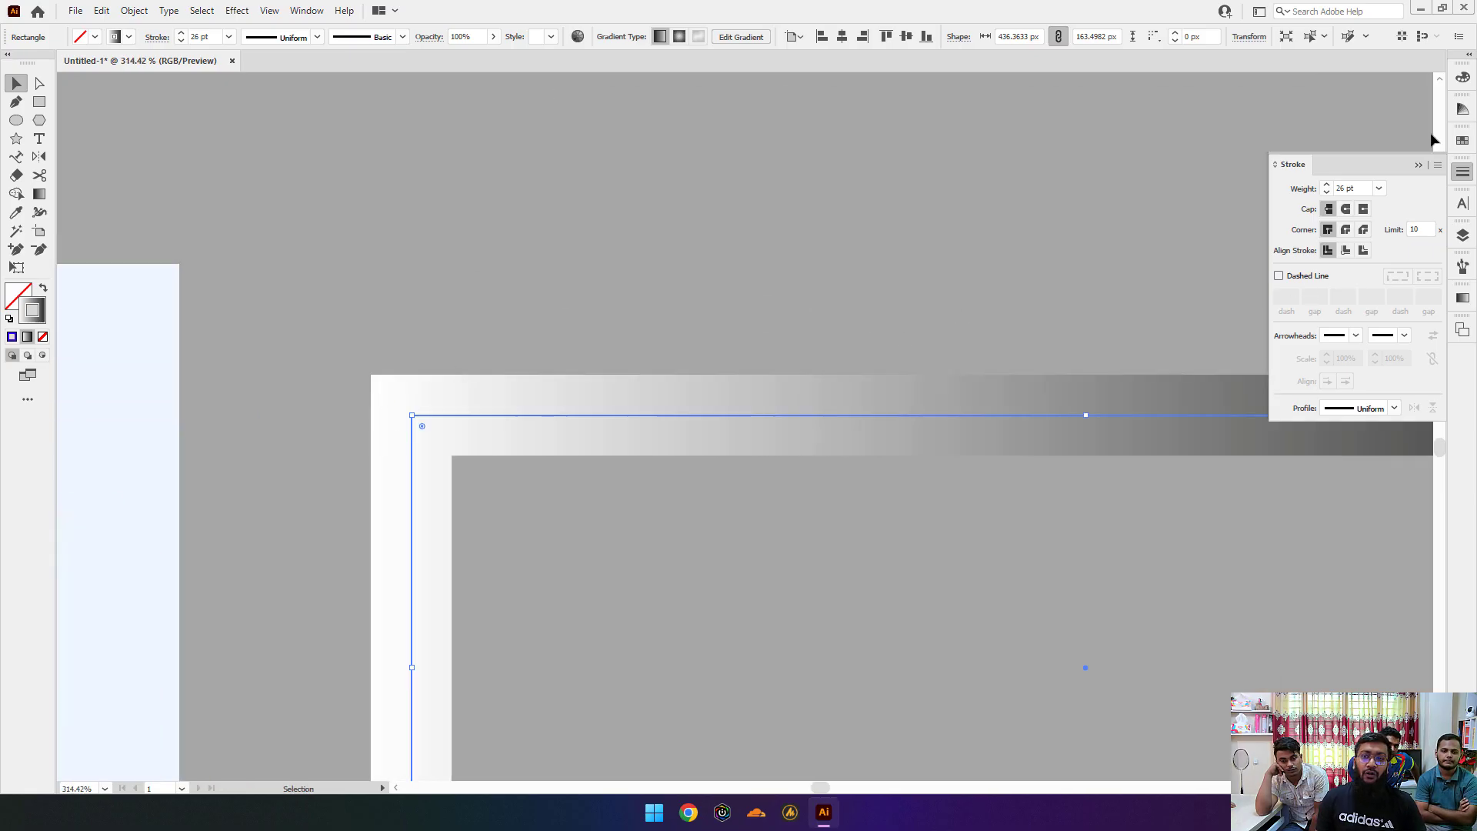
{"action": "left_click", "coordinate": [1346, 231]}
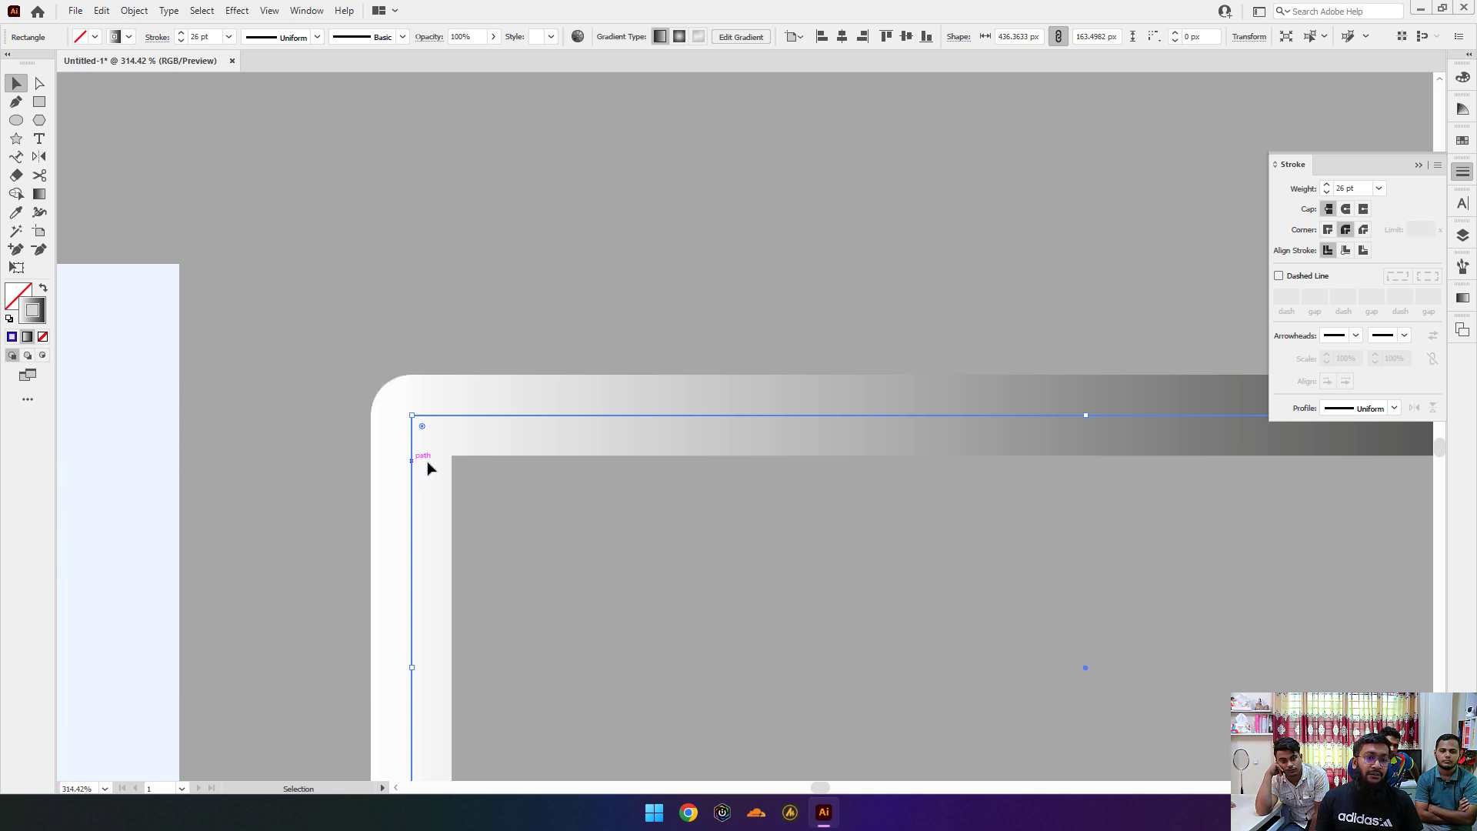
{"action": "left_click", "coordinate": [1363, 230]}
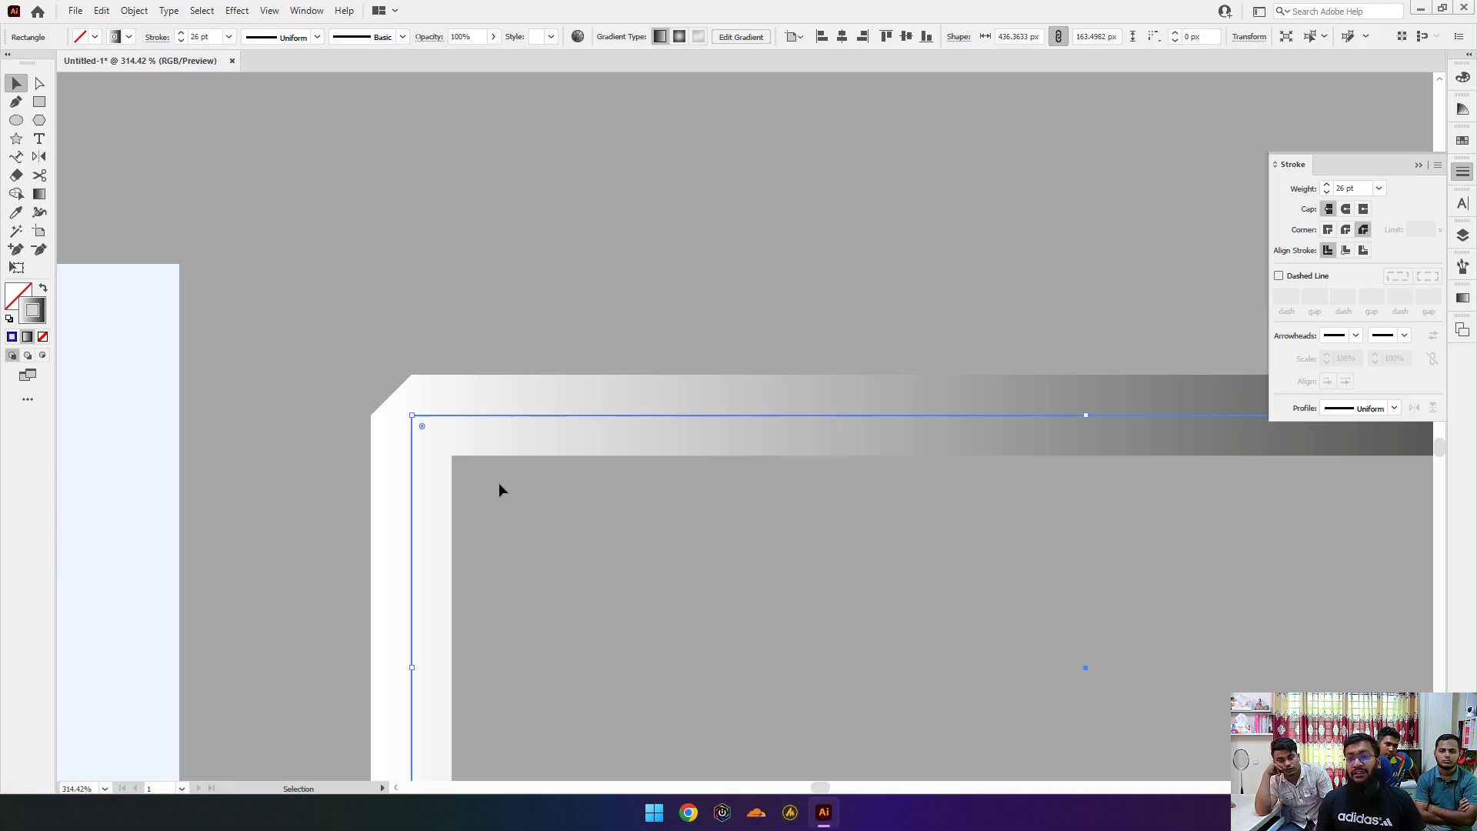
Step: Compare the line's open ends with the rectangle's bevelled corners, selecting each in turn and examining a corner closely
{"action": "left_click_drag", "start_coordinate": [742, 401], "coordinate": [379, 418]}
{"action": "left_click_drag", "start_coordinate": [903, 363], "coordinate": [686, 355]}
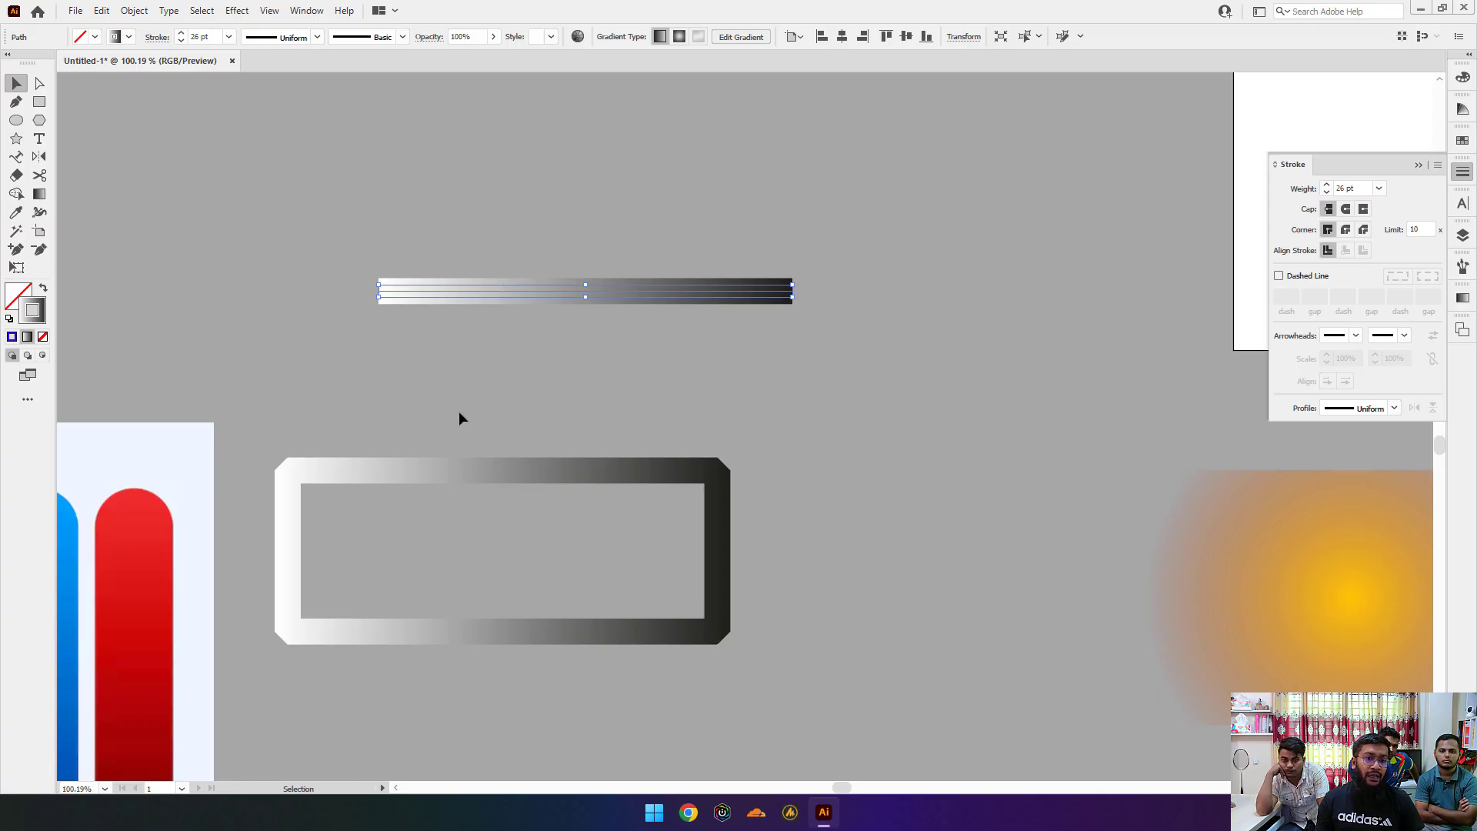
{"action": "left_click_drag", "start_coordinate": [706, 620], "coordinate": [765, 597]}
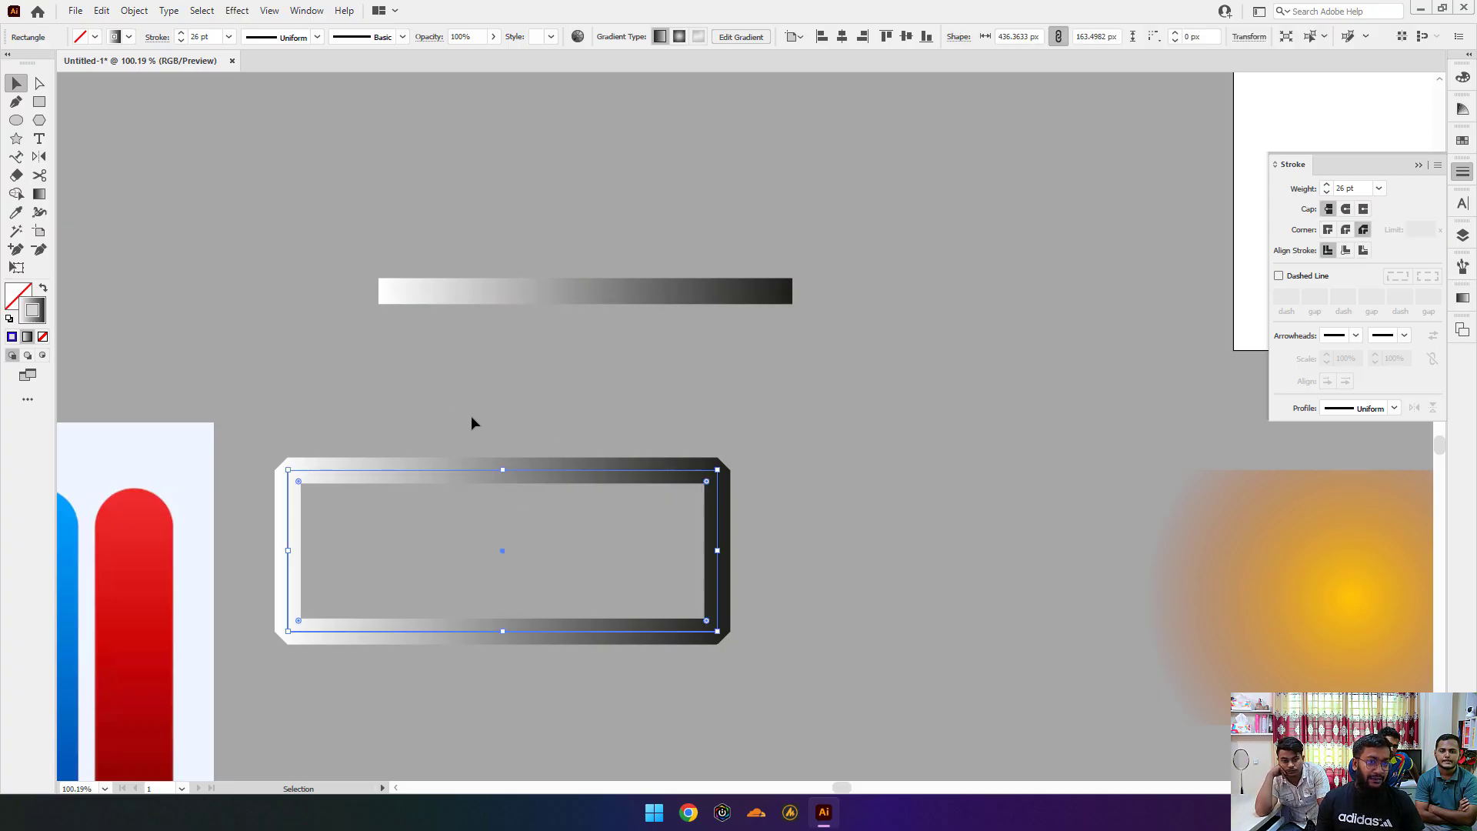
{"action": "left_click_drag", "start_coordinate": [542, 245], "coordinate": [775, 377]}
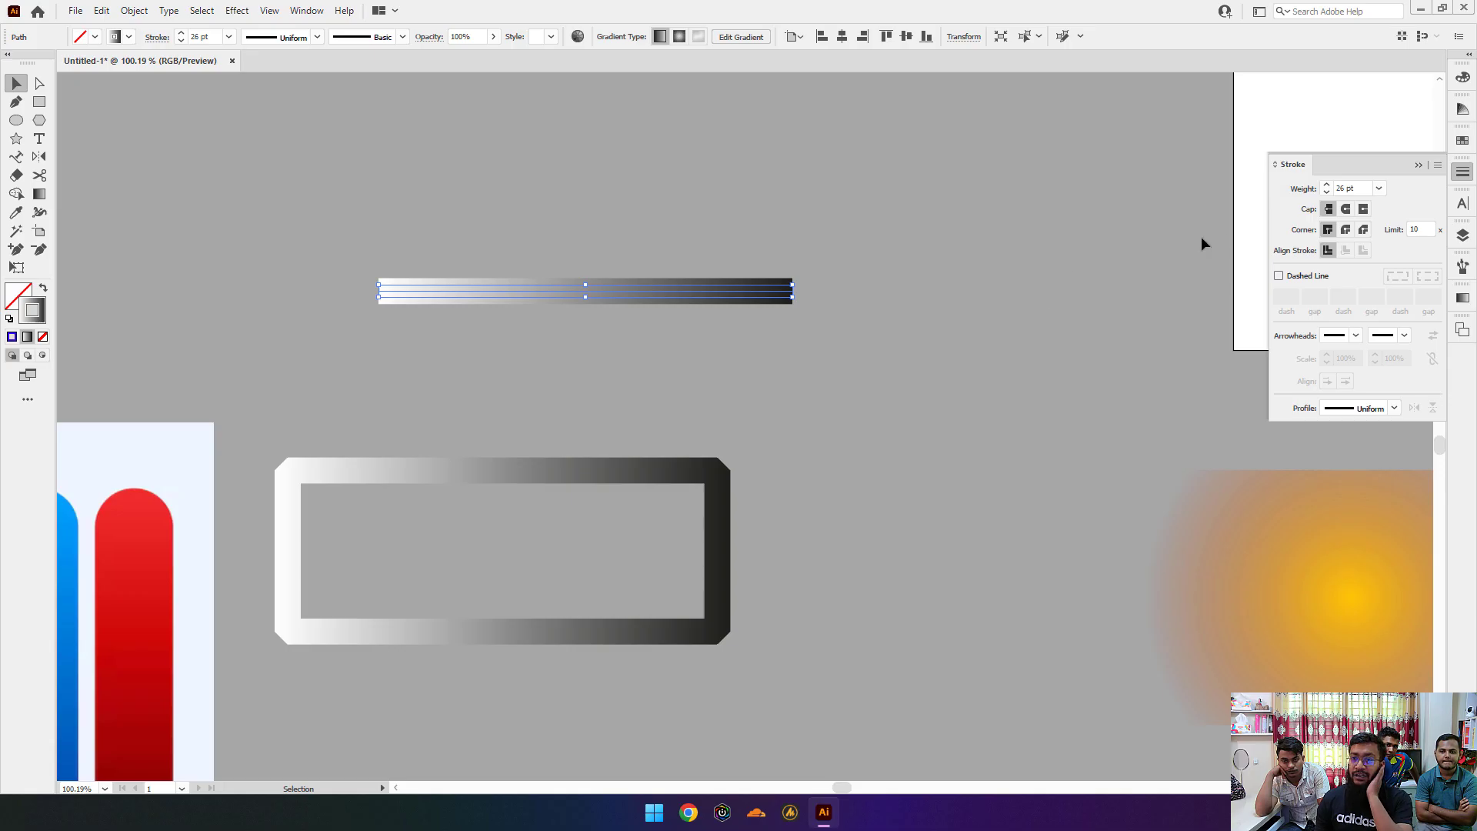
{"action": "left_click_drag", "start_coordinate": [604, 451], "coordinate": [784, 548]}
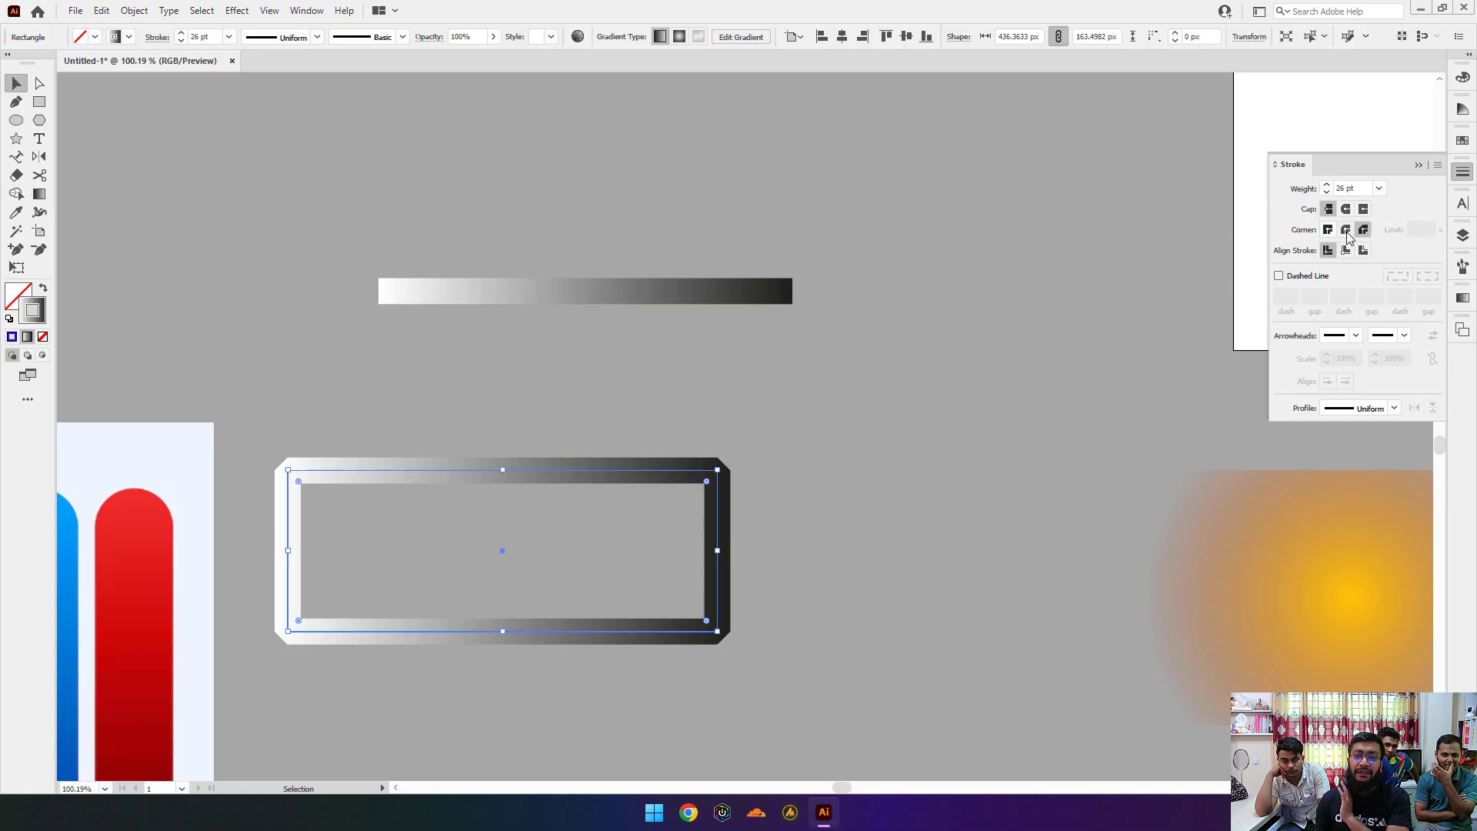
{"action": "scroll", "coordinate": [563, 514], "scroll_direction": "up", "scroll_amount": 5}
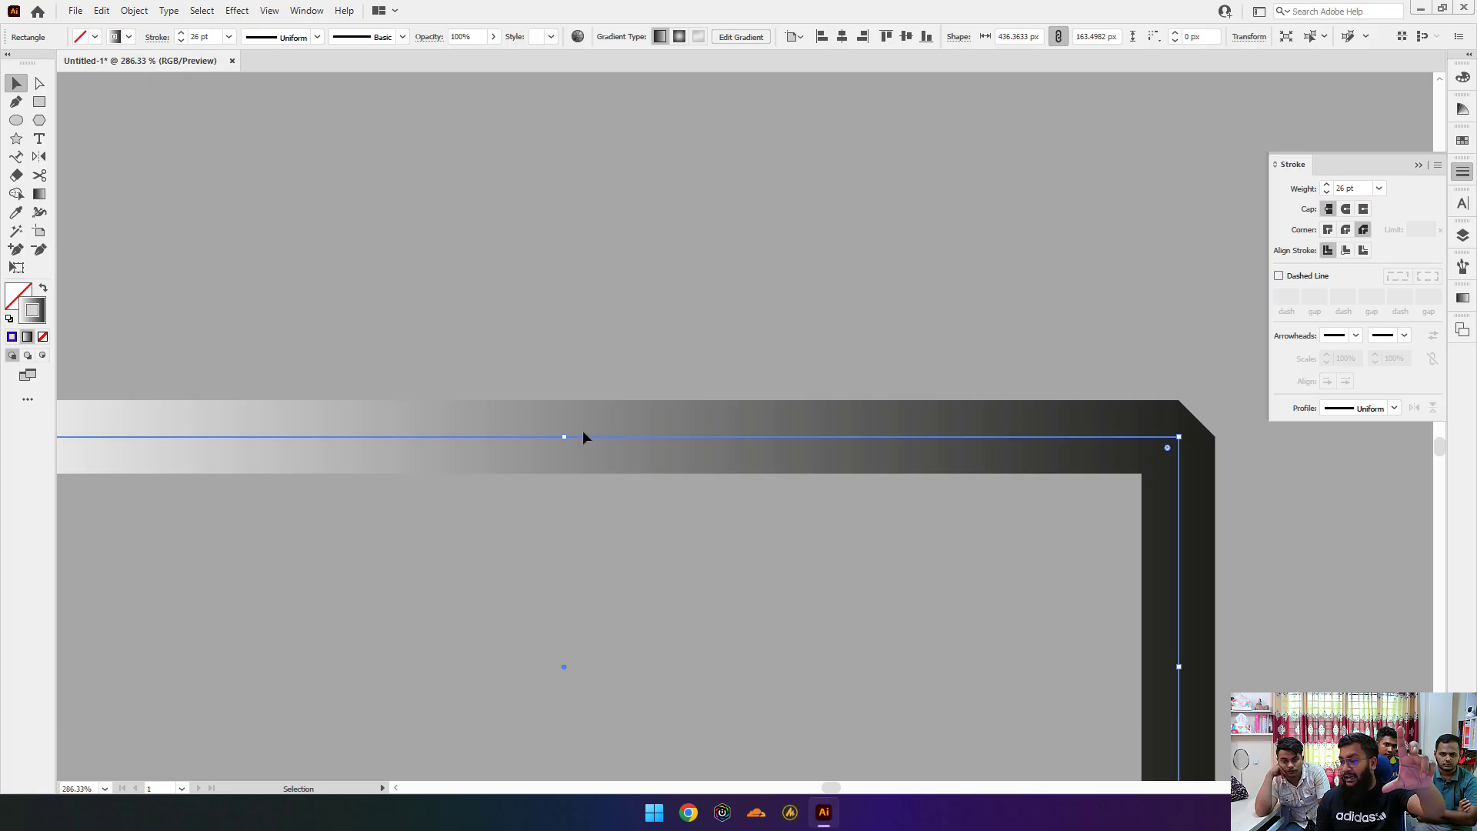
Step: Align the rectangle's stroke to the inside of its path, and finally to the outside
{"action": "left_click_drag", "start_coordinate": [1230, 646], "coordinate": [747, 469]}
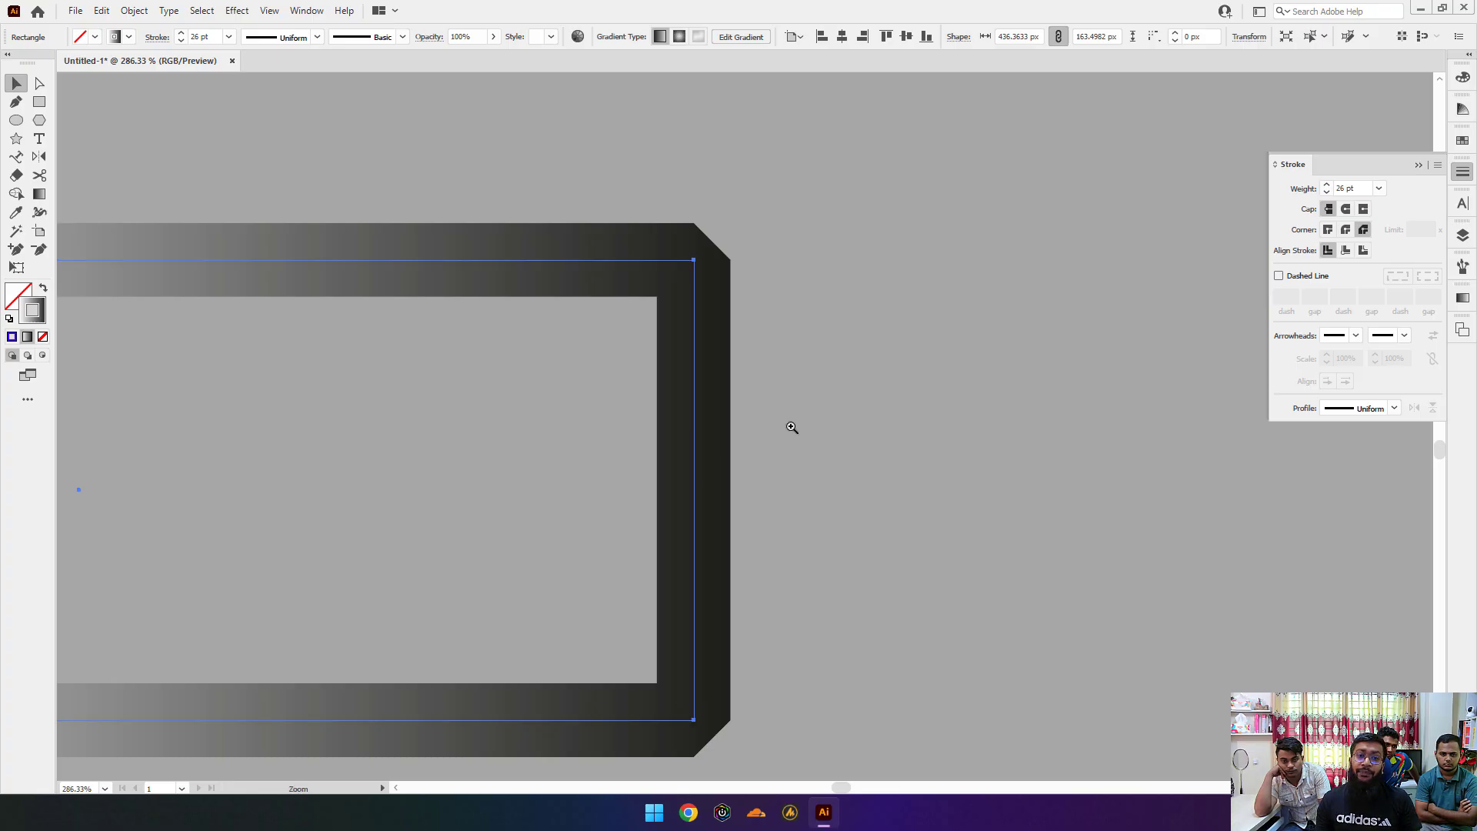
{"action": "mouse_move", "coordinate": [873, 396]}
{"action": "left_mouse_down"}
{"action": "mouse_move", "coordinate": [755, 409]}
{"action": "mouse_move", "coordinate": [832, 388]}
{"action": "left_mouse_up"}
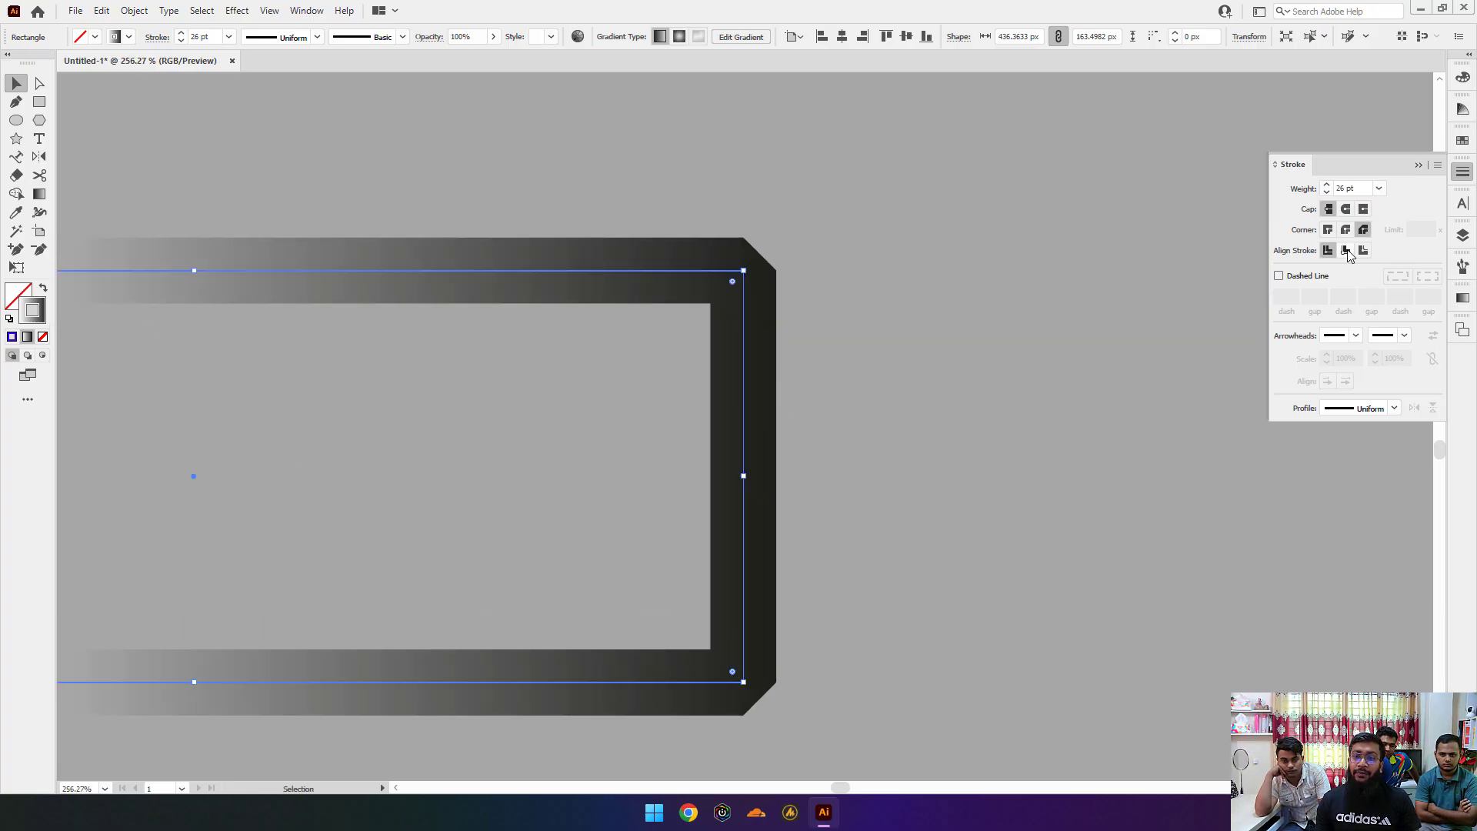
{"action": "left_click", "coordinate": [1346, 250]}
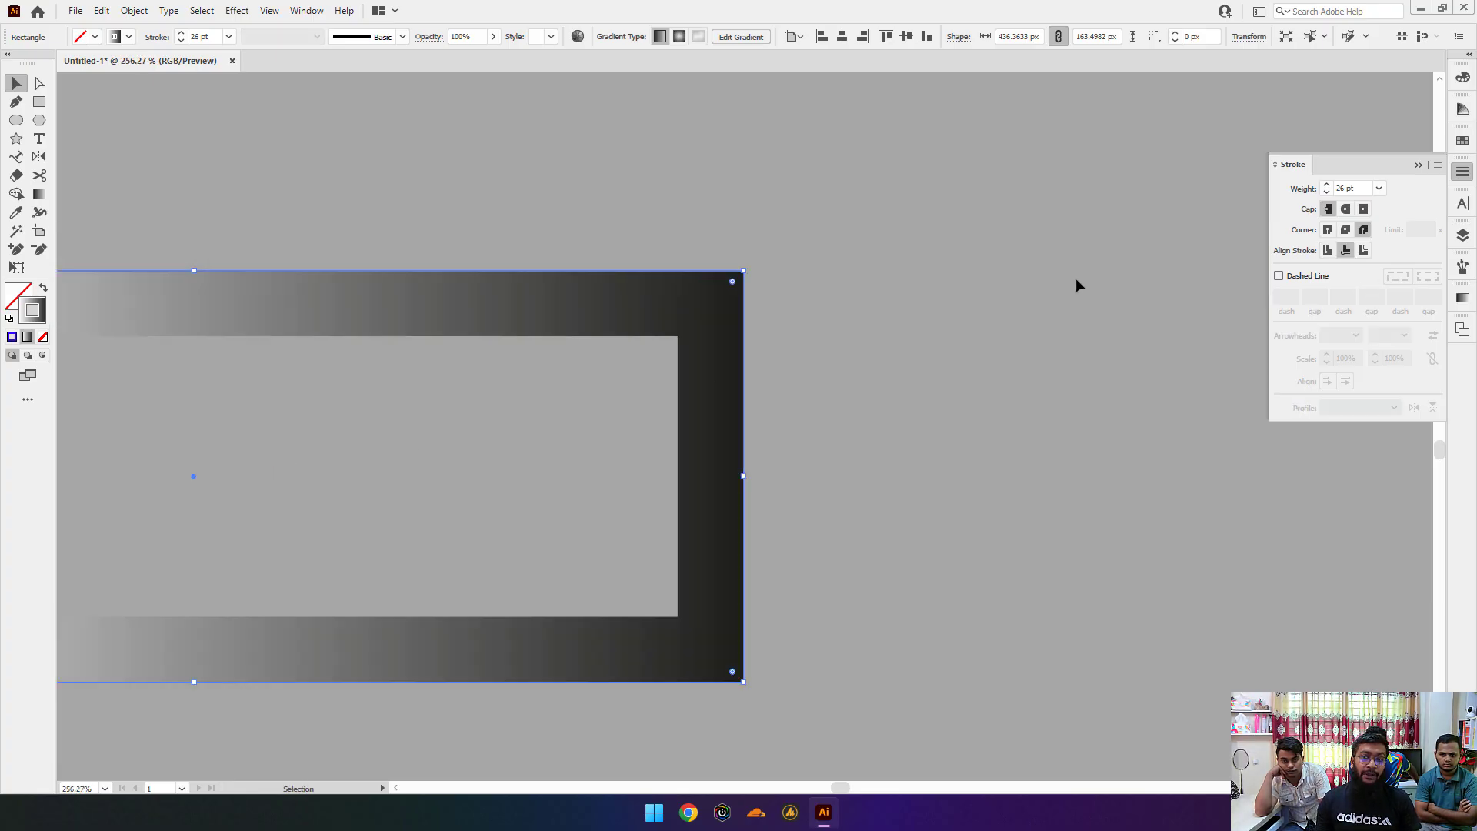
{"action": "left_click", "coordinate": [1363, 250]}
{"action": "left_click_drag", "start_coordinate": [745, 442], "coordinate": [610, 438]}
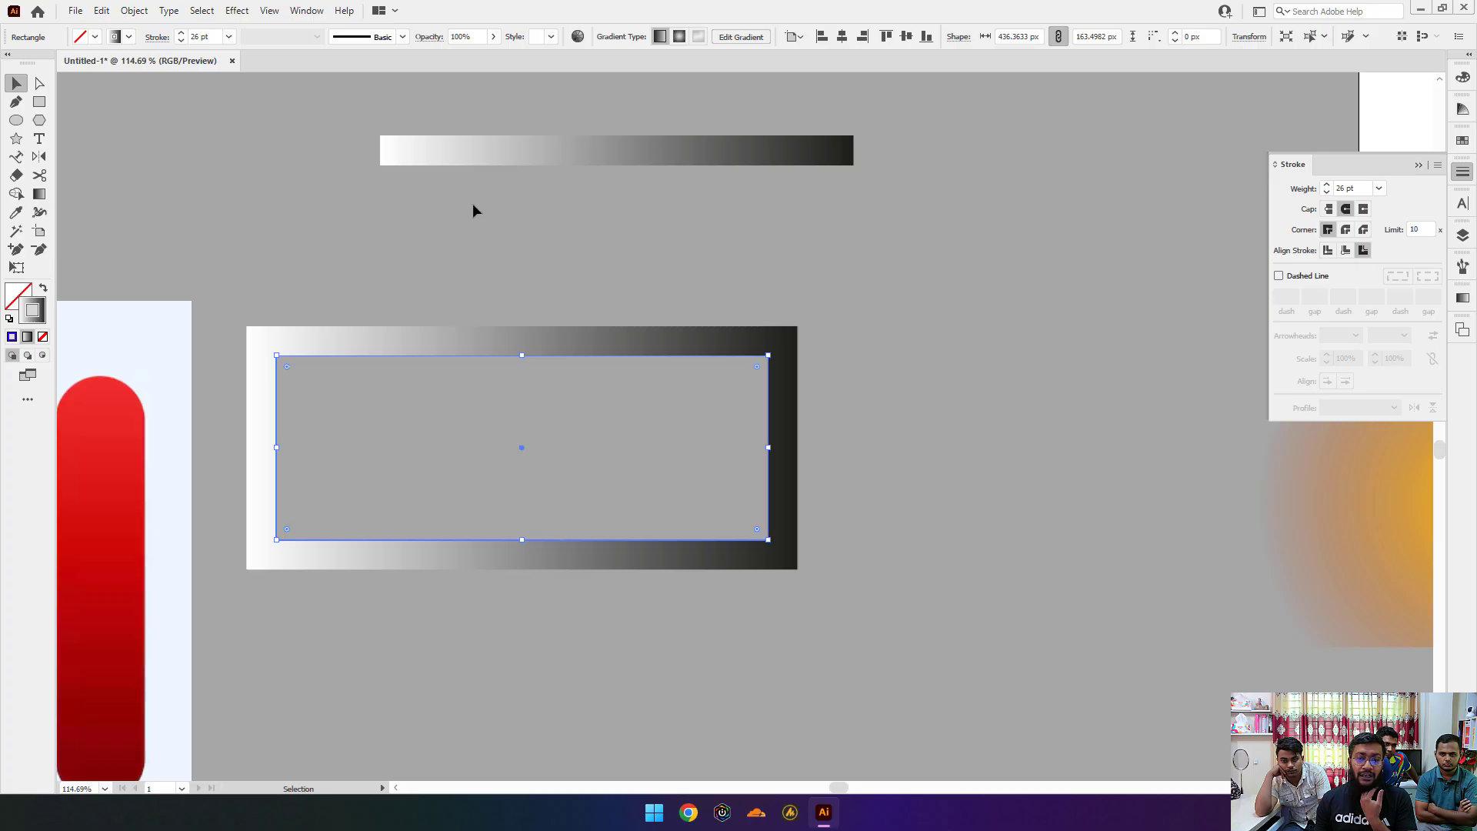
Step: Compare the stroke alignment options offered for the open line and the closed rectangle, selecting each in turn
{"action": "scroll", "coordinate": [702, 247], "scroll_direction": "up", "scroll_amount": 4}
{"action": "left_click_drag", "start_coordinate": [810, 374], "coordinate": [811, 376]}
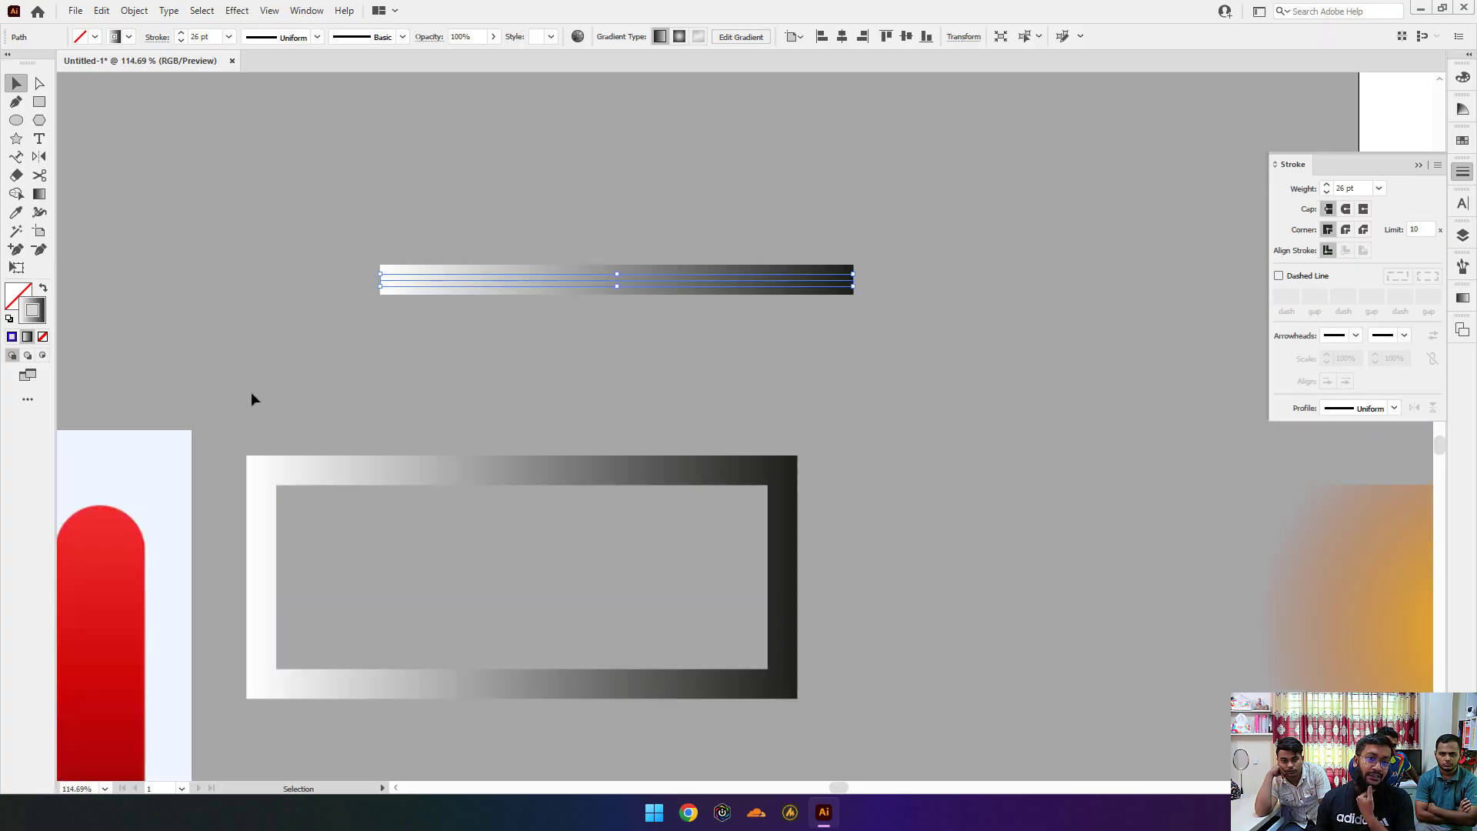
{"action": "left_click_drag", "start_coordinate": [707, 544], "coordinate": [710, 542]}
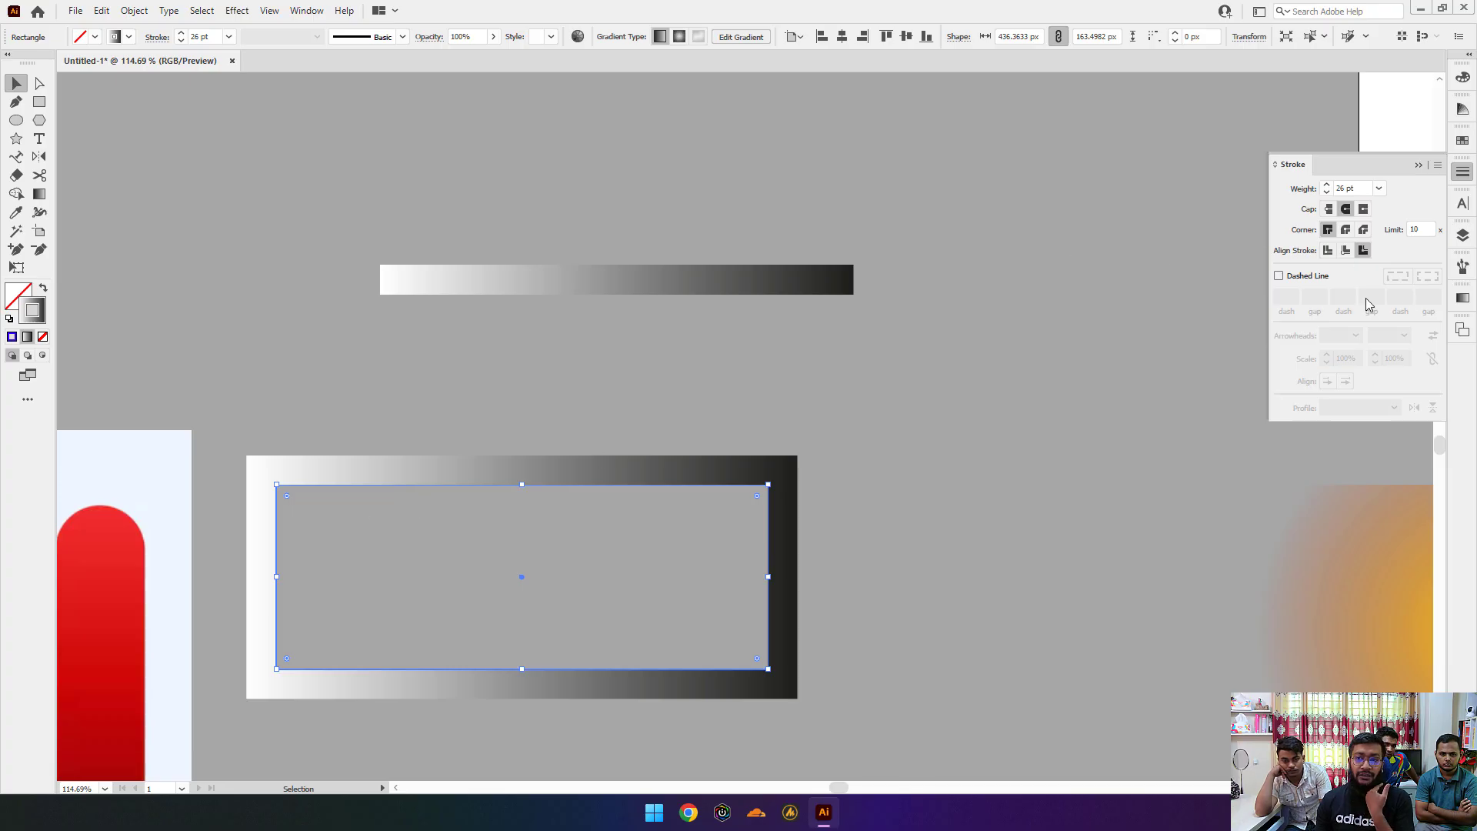
{"action": "left_click", "coordinate": [773, 403]}
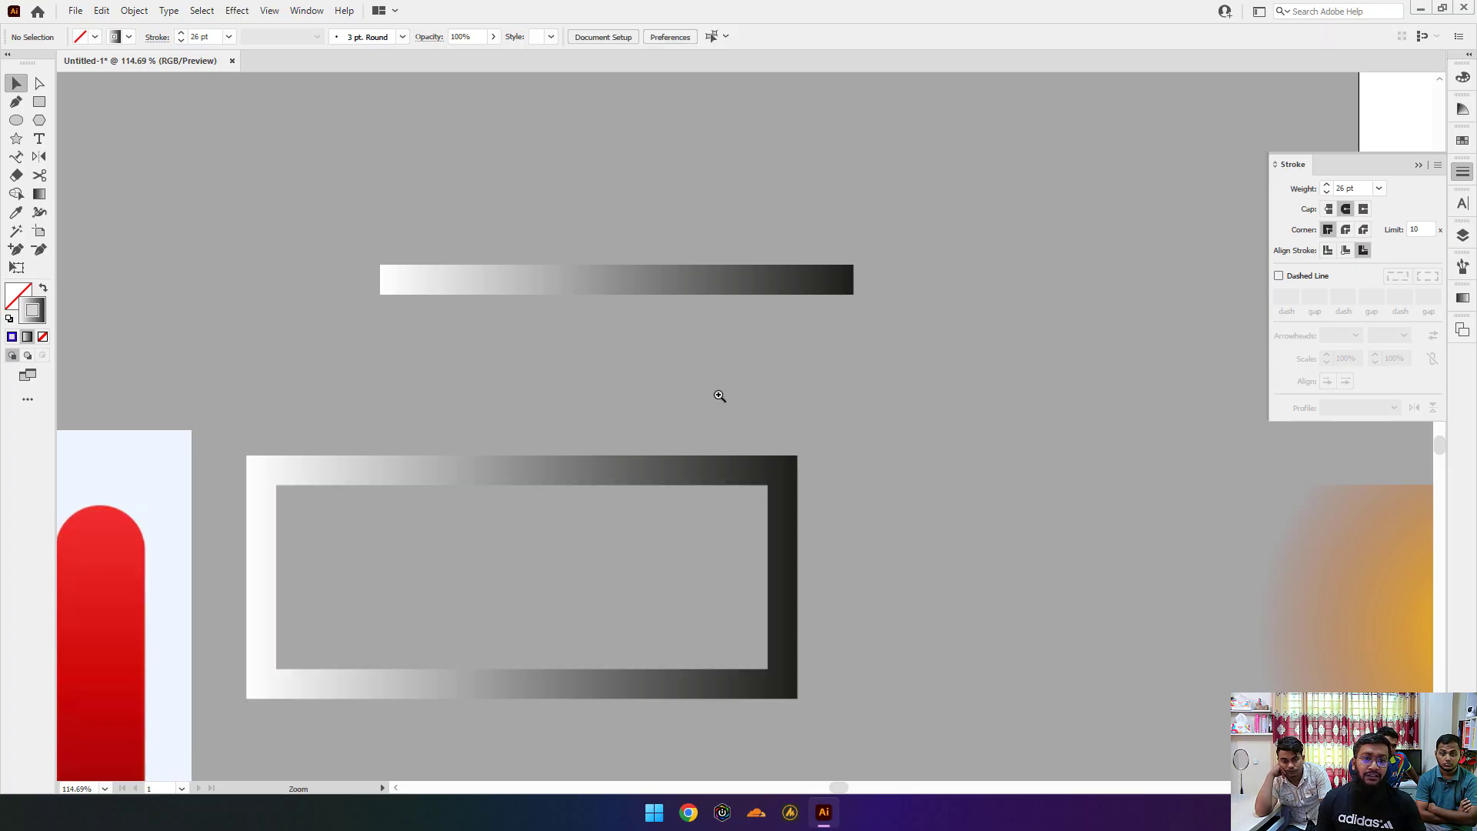
Step: Draw a straight horizontal line about 943 px long across the upper part of the white artboard with the Pen tool
{"action": "left_click_drag", "start_coordinate": [718, 396], "coordinate": [574, 500]}
{"action": "left_click_drag", "start_coordinate": [704, 428], "coordinate": [747, 426]}
{"action": "left_click_drag", "start_coordinate": [599, 376], "coordinate": [493, 376]}
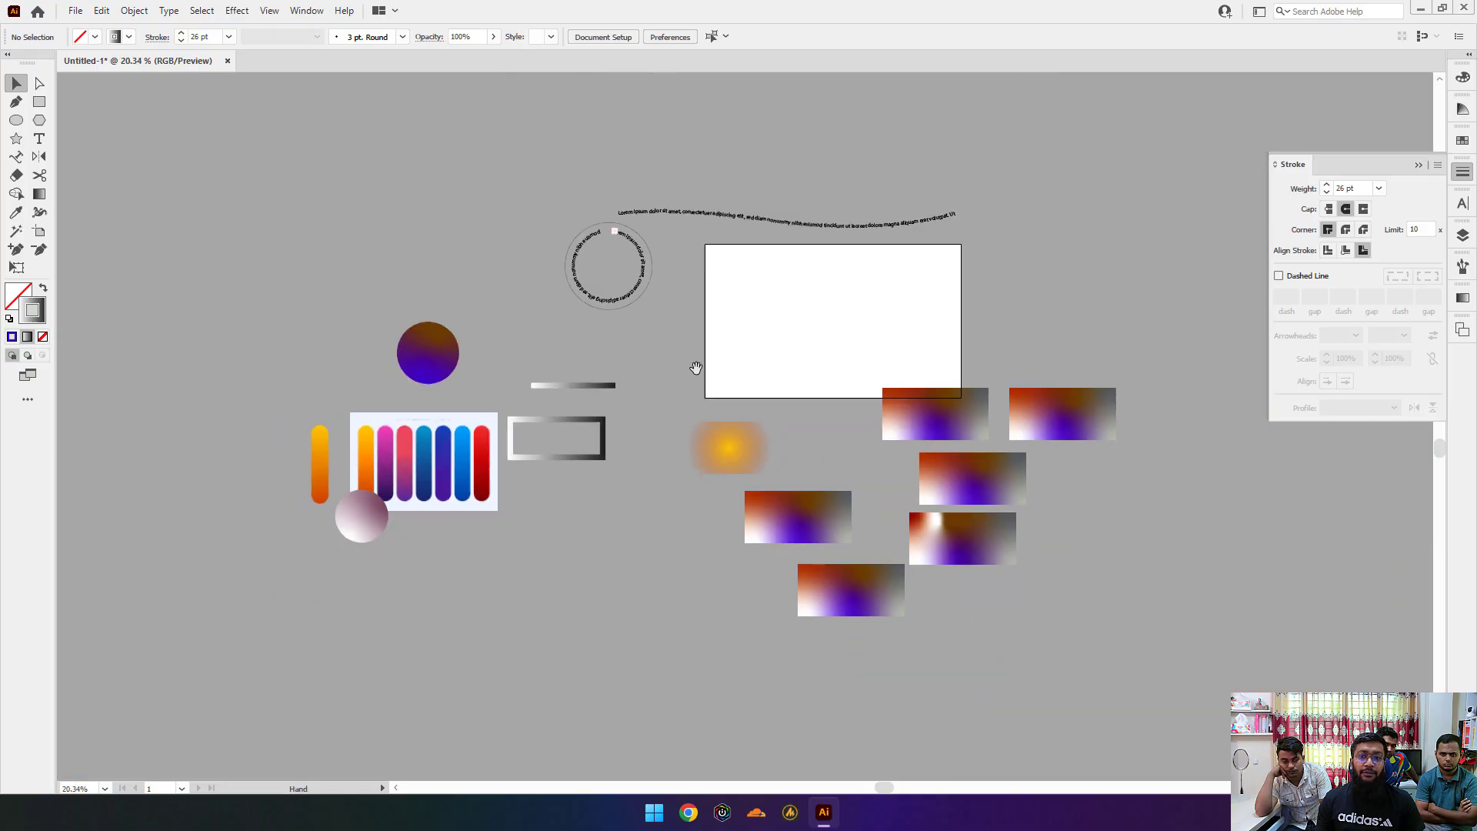
{"action": "left_click_drag", "start_coordinate": [877, 350], "coordinate": [769, 427]}
{"action": "left_click_drag", "start_coordinate": [475, 442], "coordinate": [507, 442]}
{"action": "left_click", "coordinate": [16, 101]}
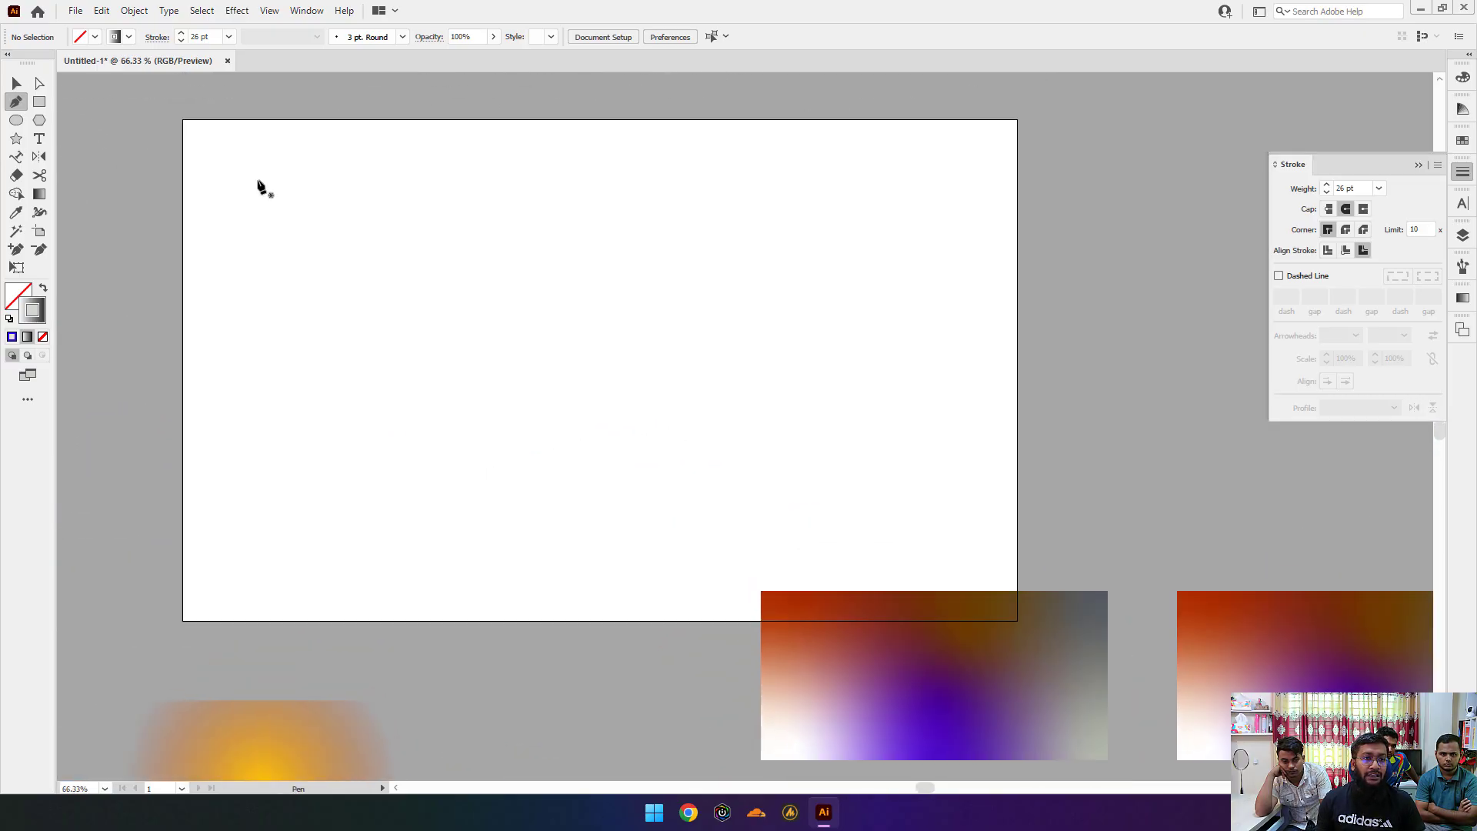
{"action": "left_click", "coordinate": [289, 201]}
{"action": "left_click", "coordinate": [903, 201], "text": "shift"}
{"action": "left_click", "coordinate": [16, 82]}
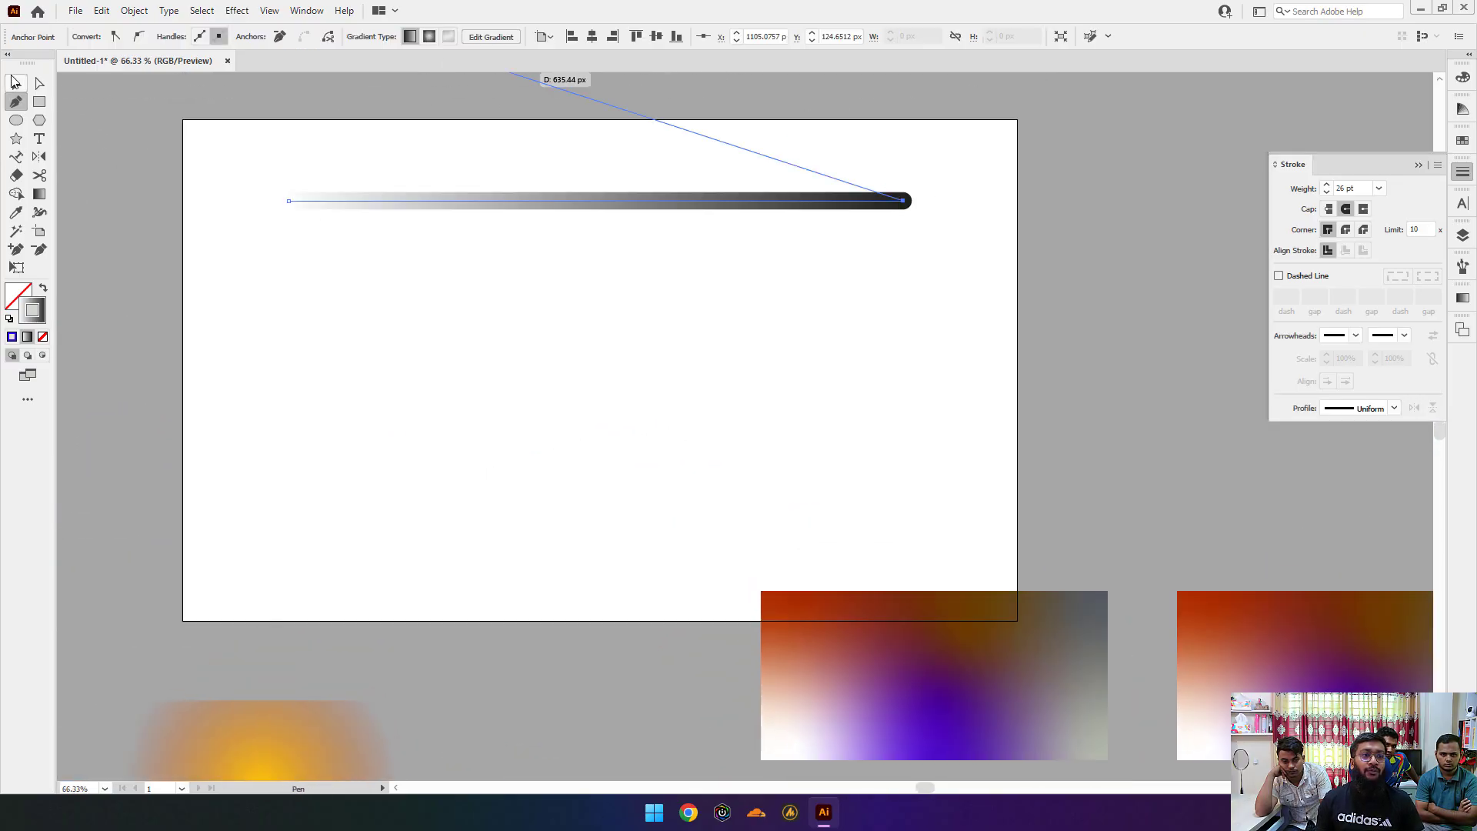
Step: Make the new line's stroke dashed, with a 4 pt weight and the solid blue colour 3600FF
{"action": "left_click", "coordinate": [1287, 278]}
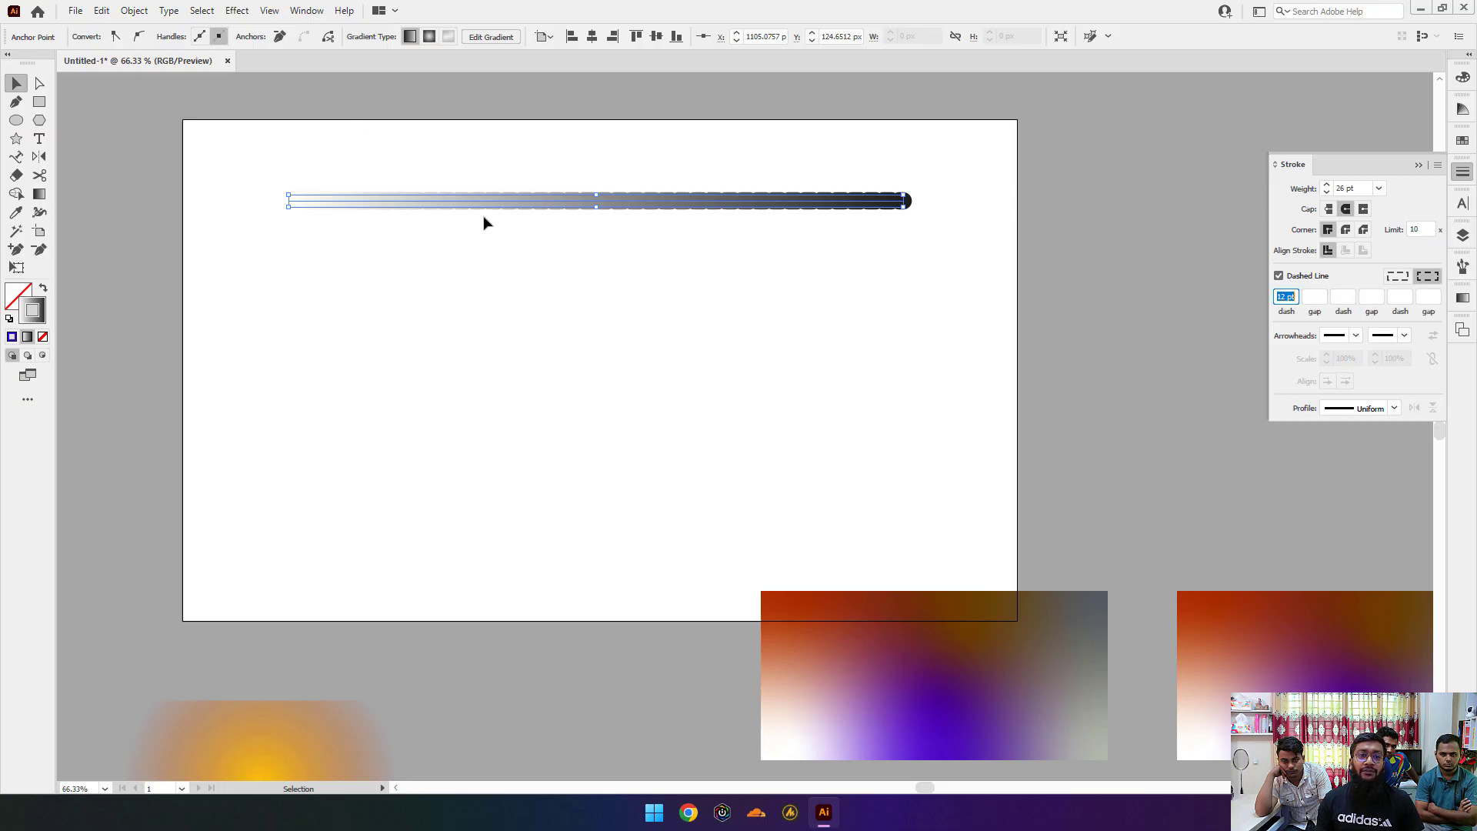
{"action": "left_click", "coordinate": [454, 197]}
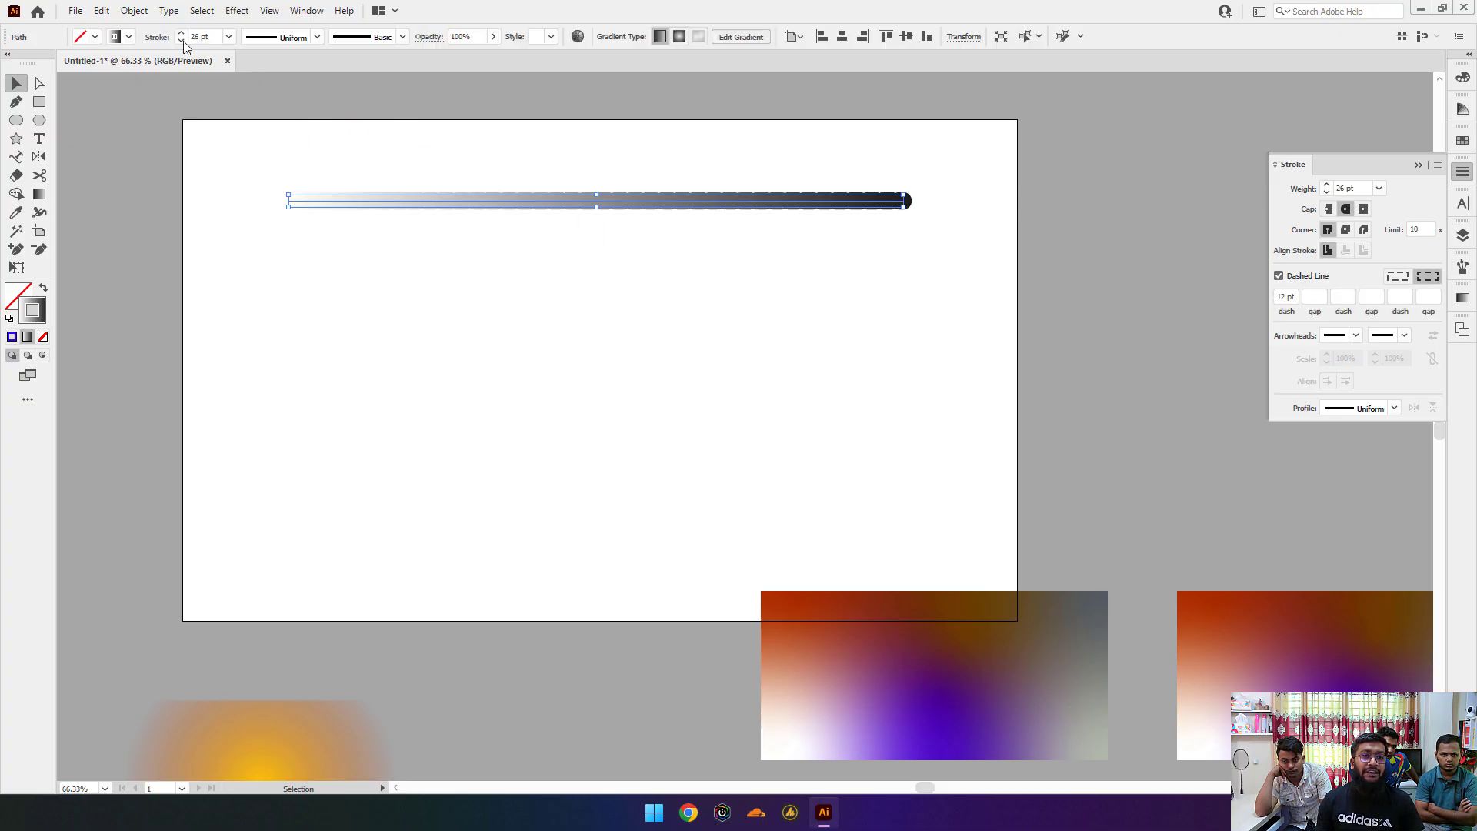
{"action": "left_click_drag", "start_coordinate": [182, 41], "coordinate": [181, 41]}
{"action": "left_click", "coordinate": [11, 337]}
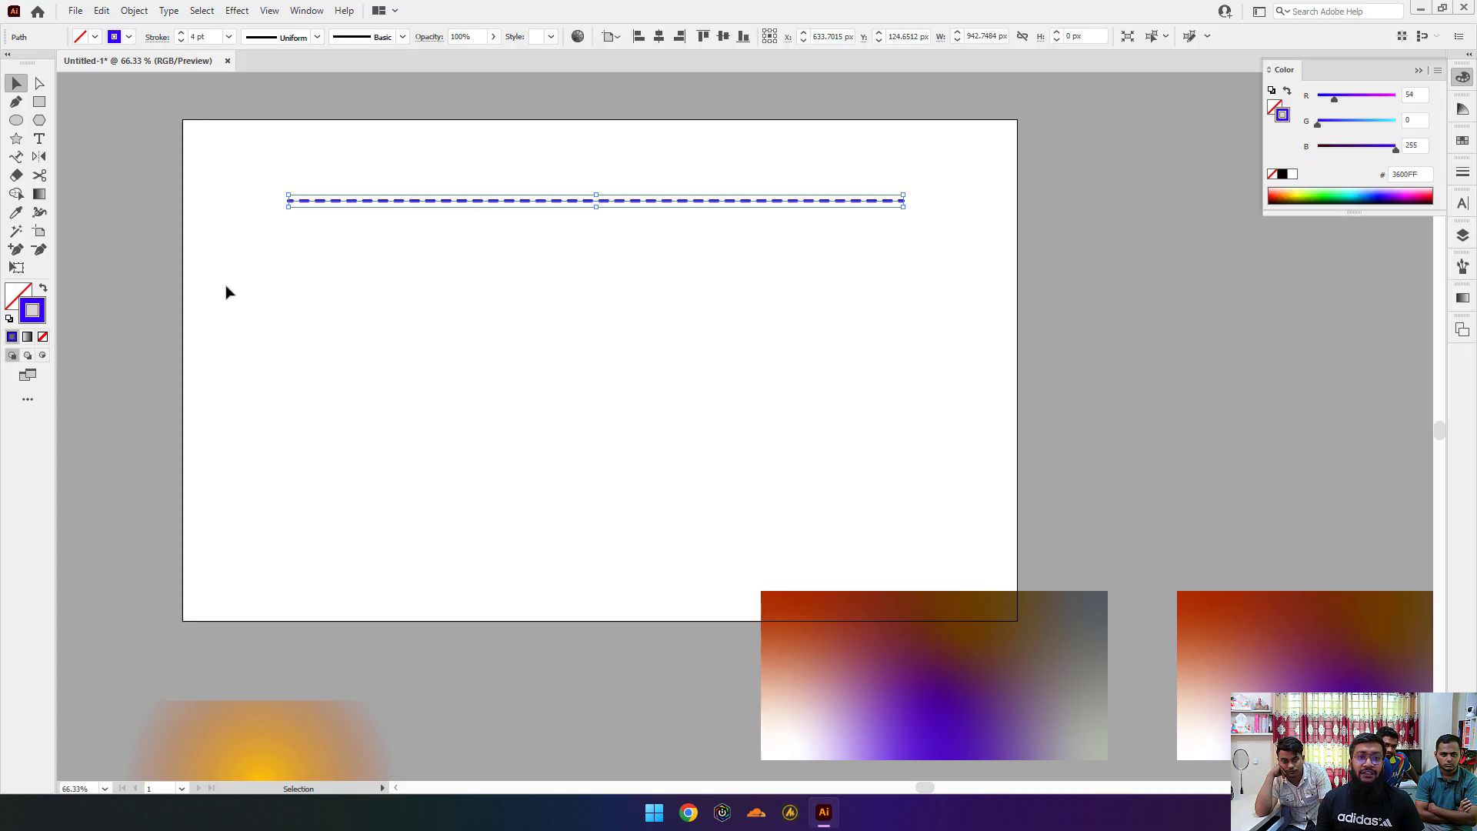
Step: Shorten the blue line's dash length, ending at 5 pt
{"action": "left_click", "coordinate": [1462, 171]}
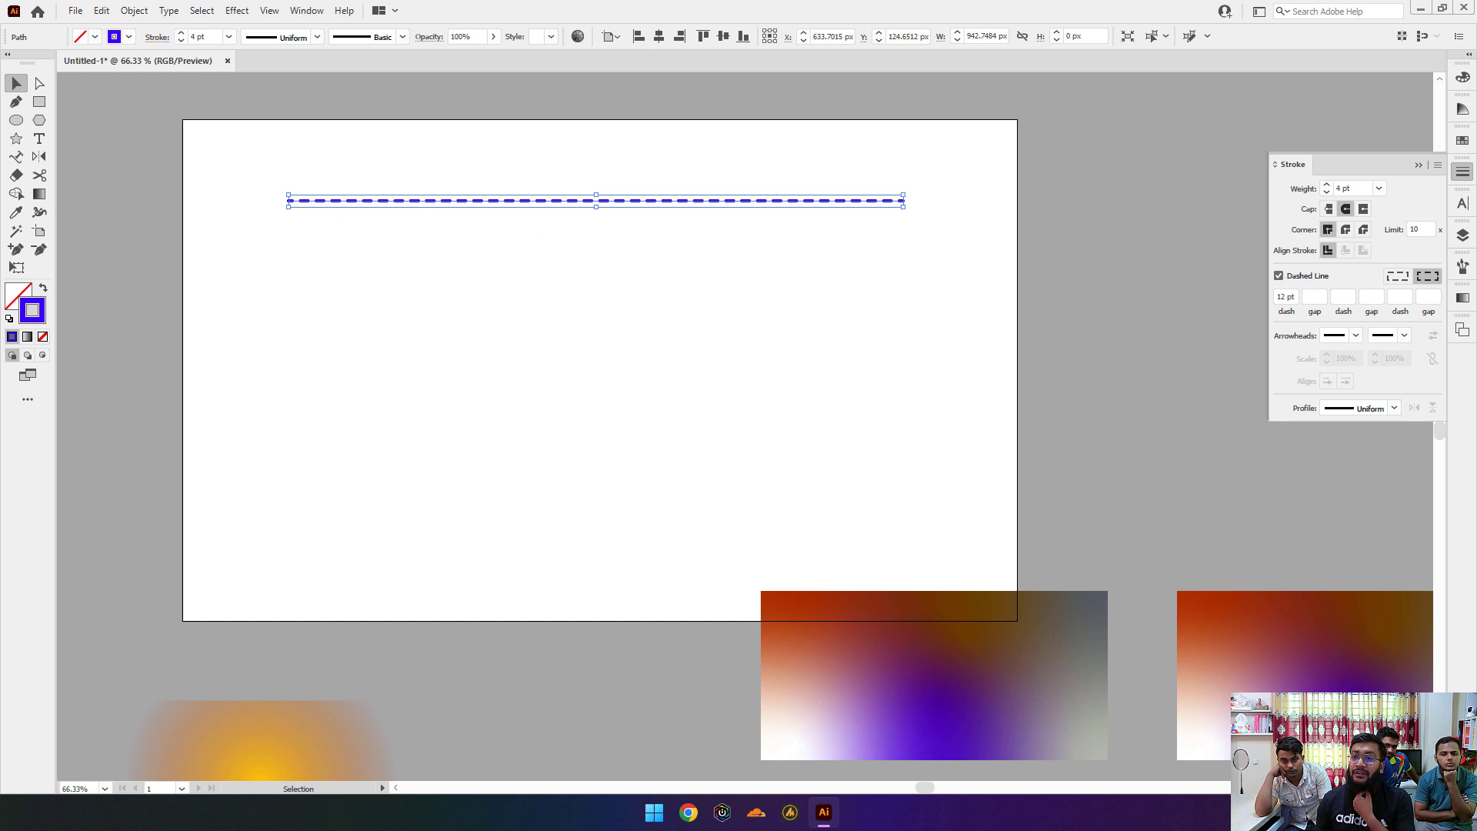
{"action": "left_click", "coordinate": [1293, 294]}
{"action": "left_click_drag", "start_coordinate": [1296, 296], "coordinate": [1274, 297]}
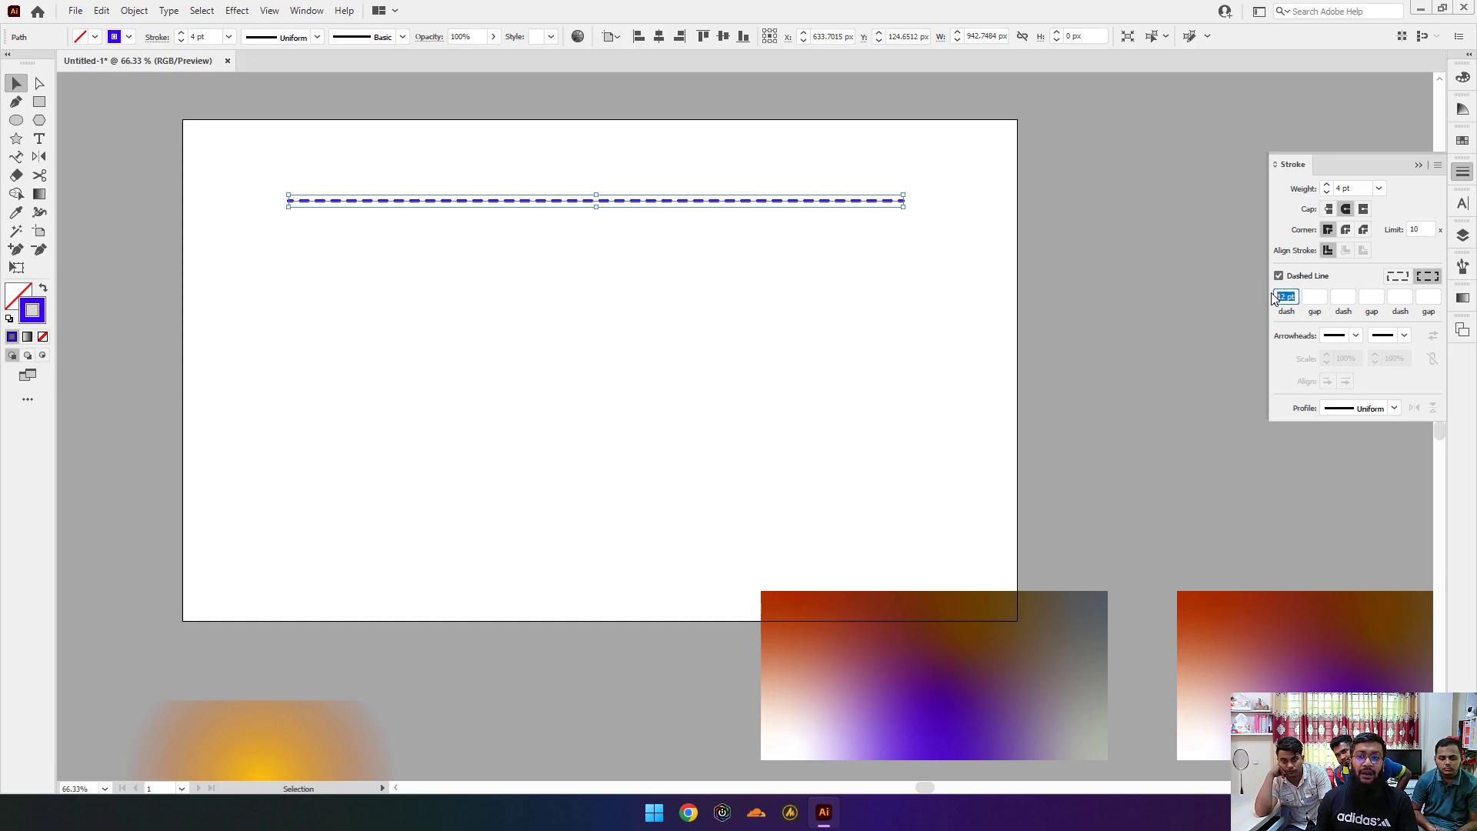
{"action": "type", "text": "4"}
{"action": "key", "text": "Return"}
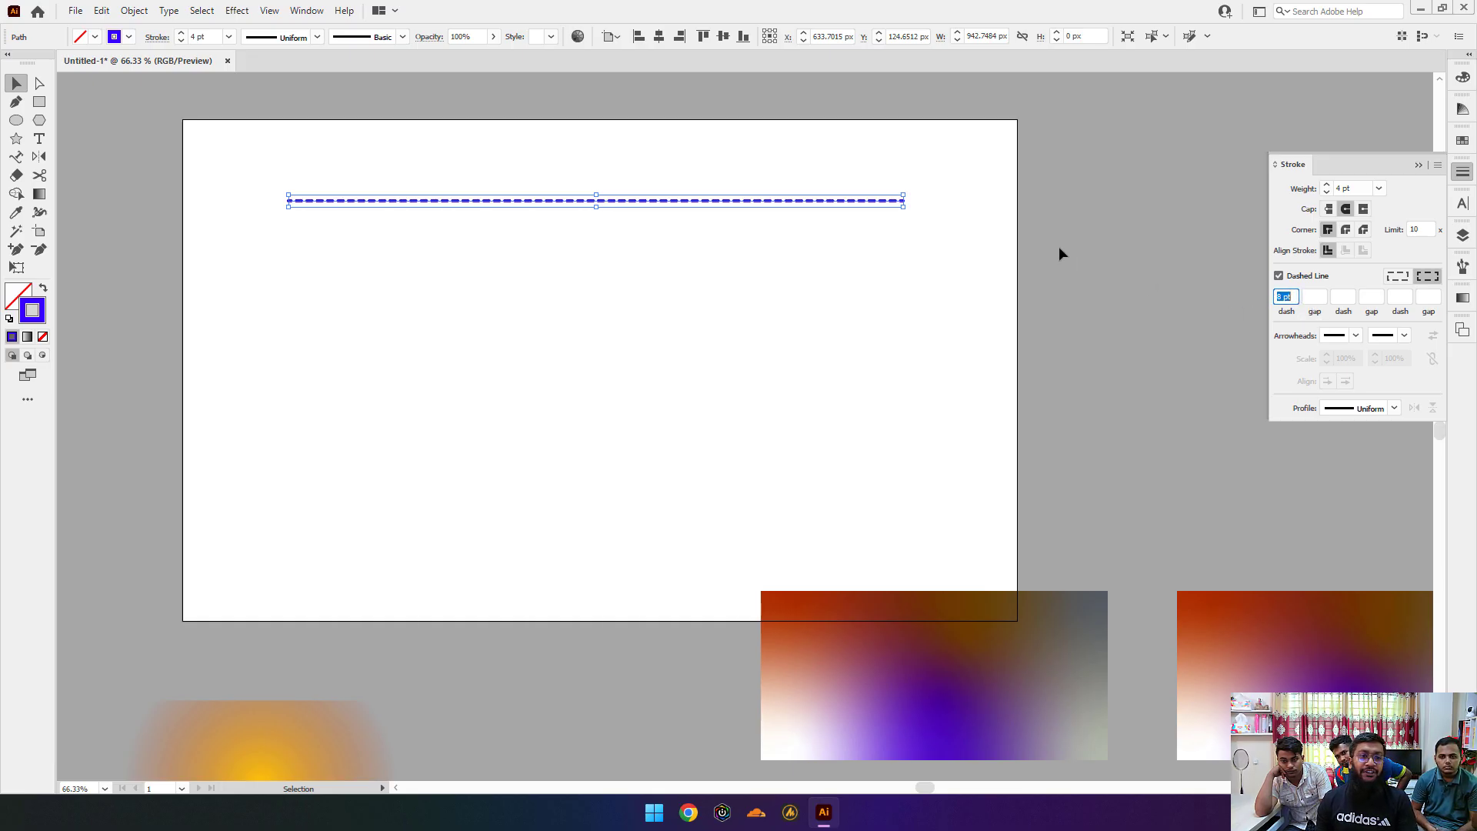
{"action": "type", "text": "5"}
{"action": "key", "text": "Return"}
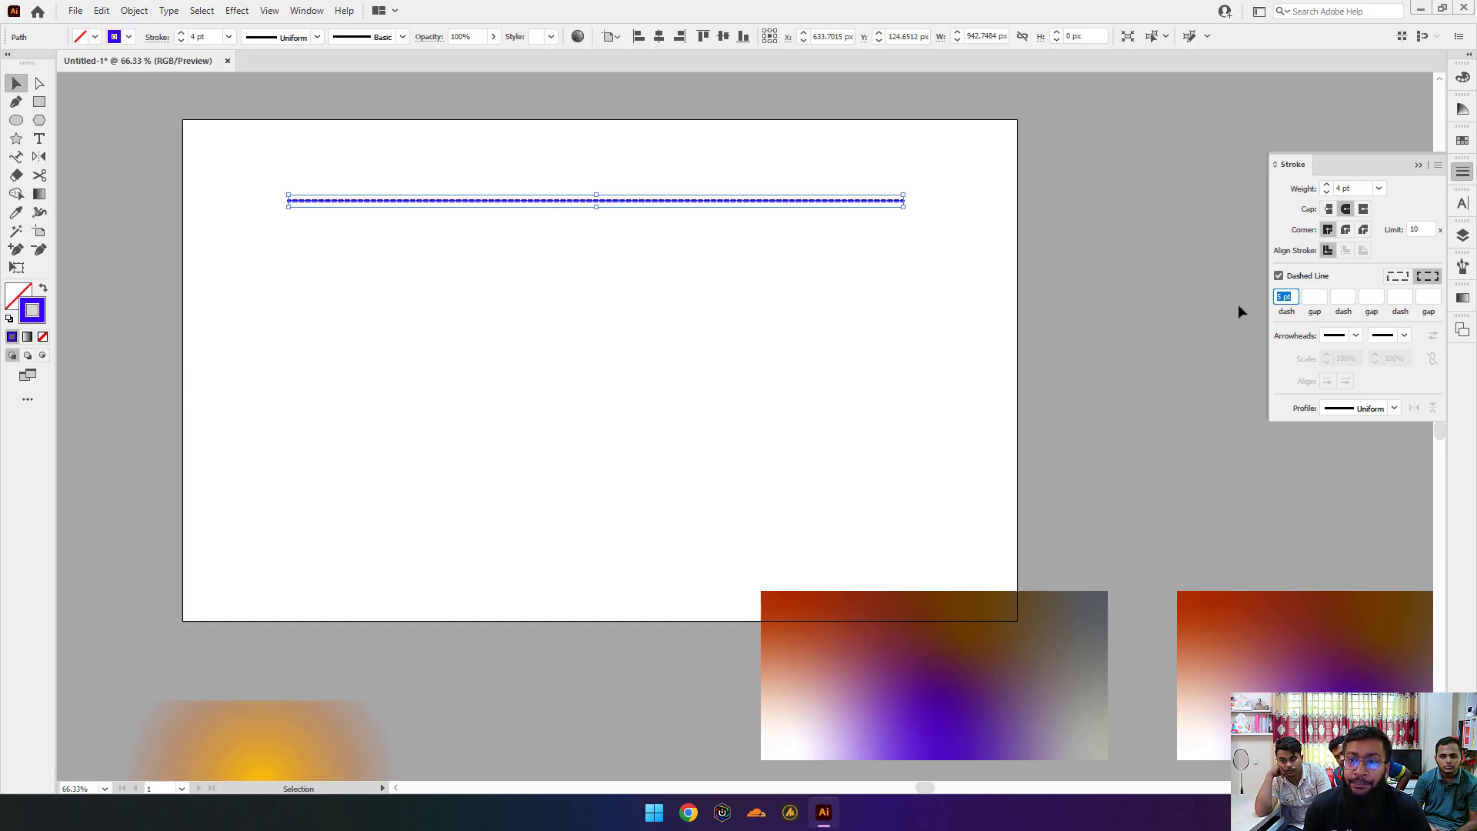
Step: Vary the dashed line's stroke weight down to 1 pt and back up, settling on 5 pt
{"action": "left_click", "coordinate": [183, 39]}
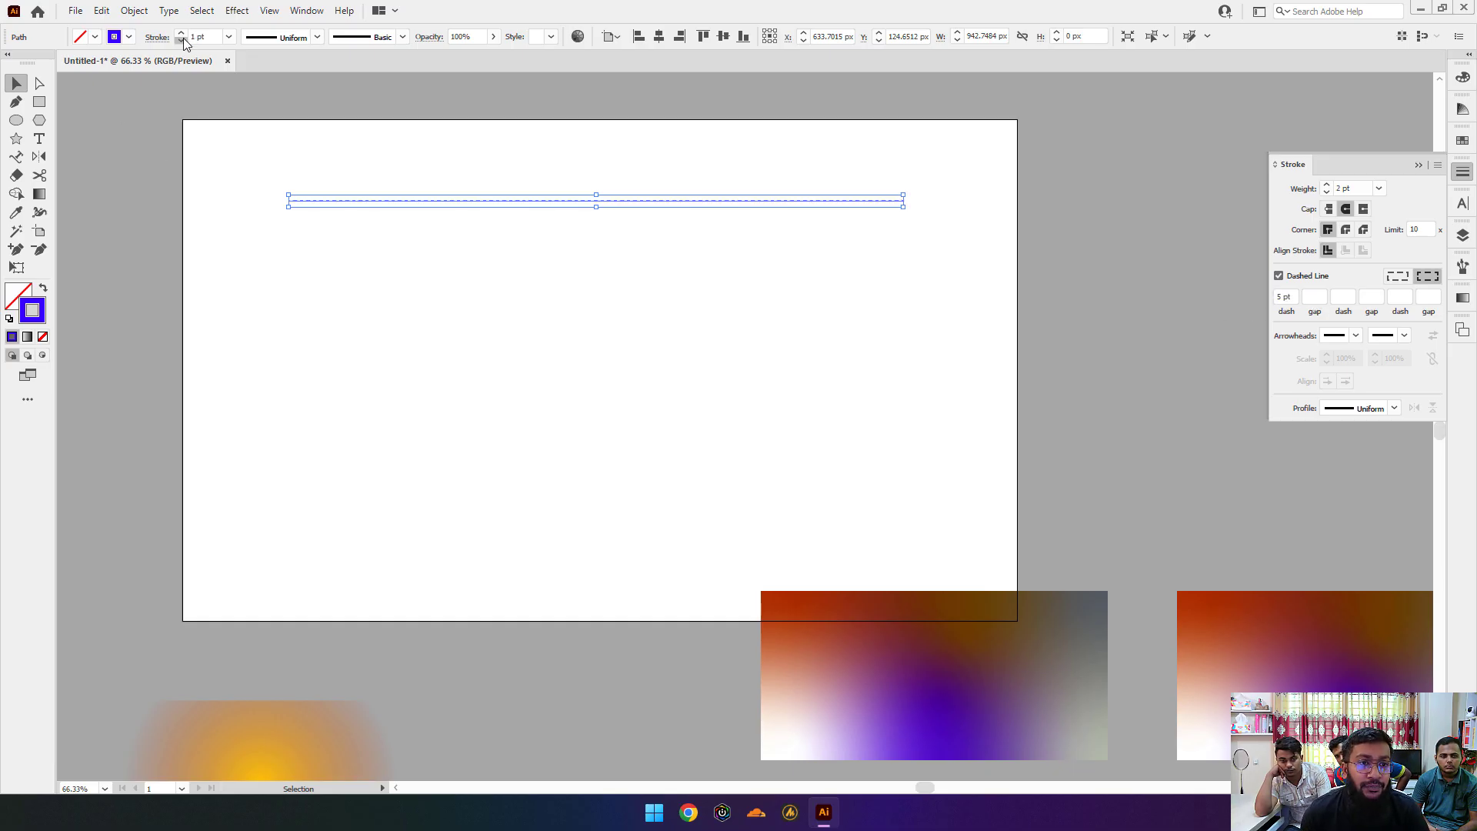
{"action": "left_click", "coordinate": [182, 34]}
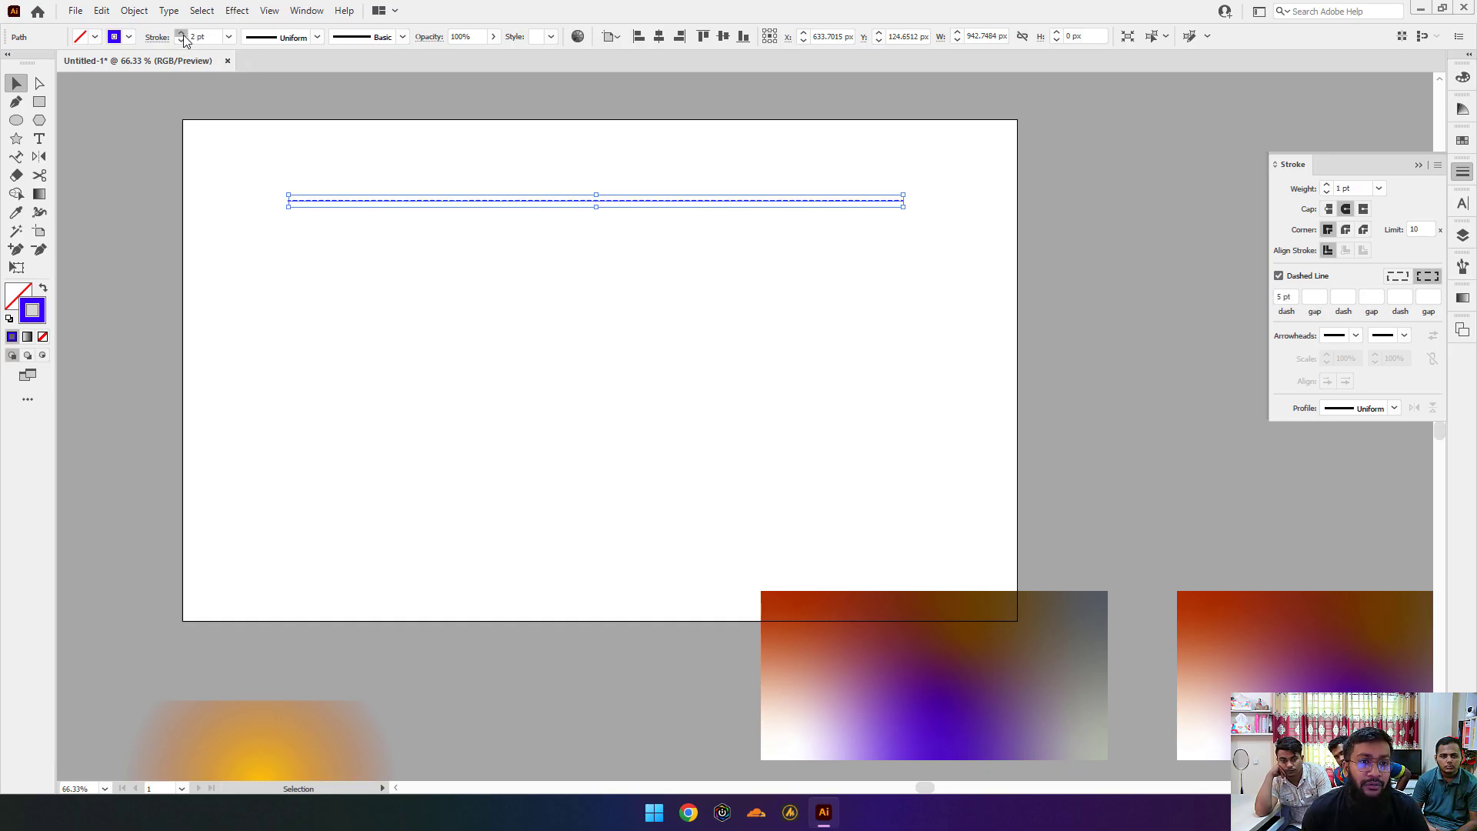
{"action": "left_click", "coordinate": [181, 33]}
{"action": "left_click", "coordinate": [184, 39]}
{"action": "left_click", "coordinate": [185, 39]}
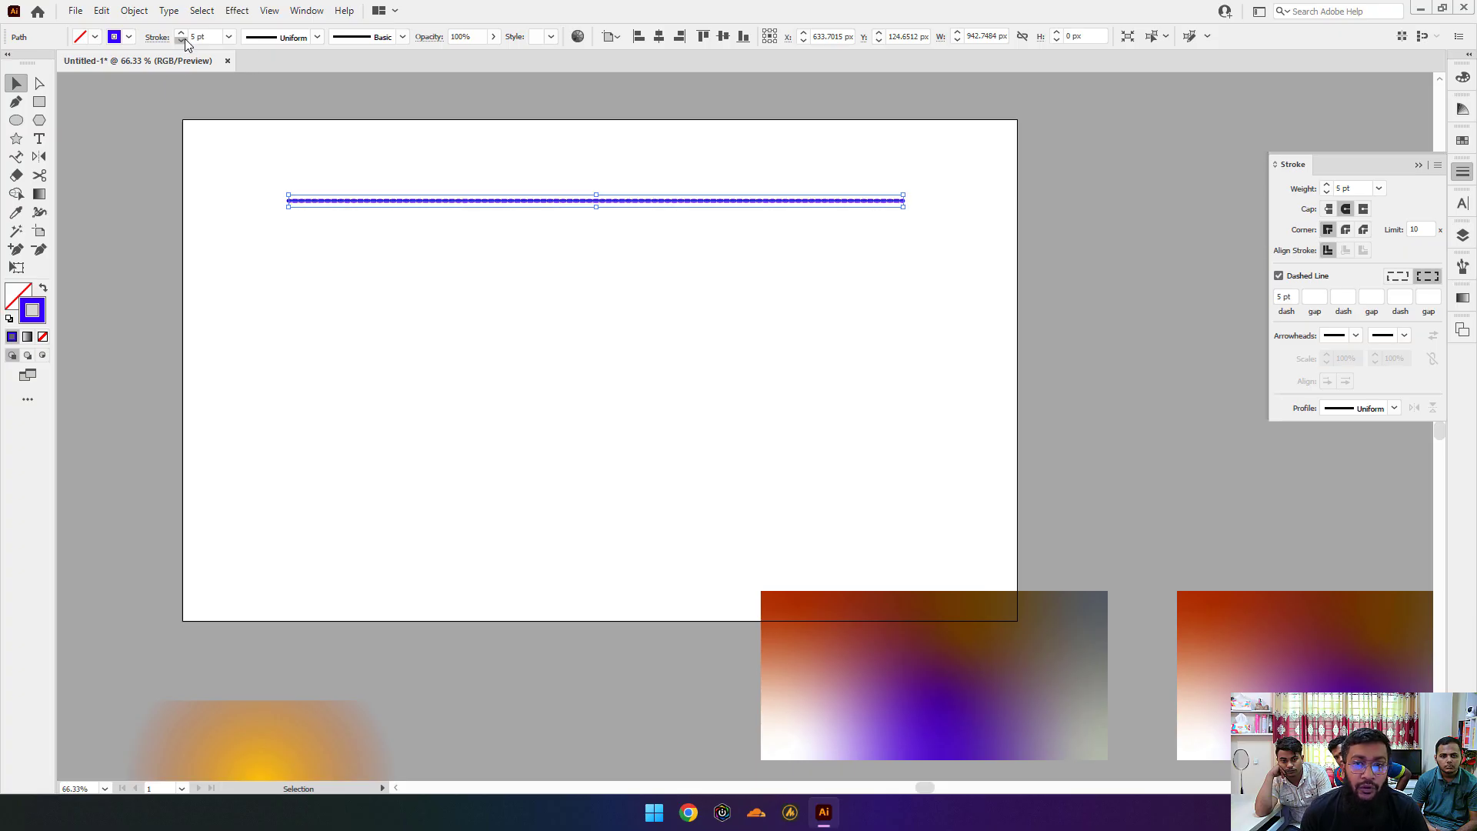
{"action": "left_click", "coordinate": [185, 39]}
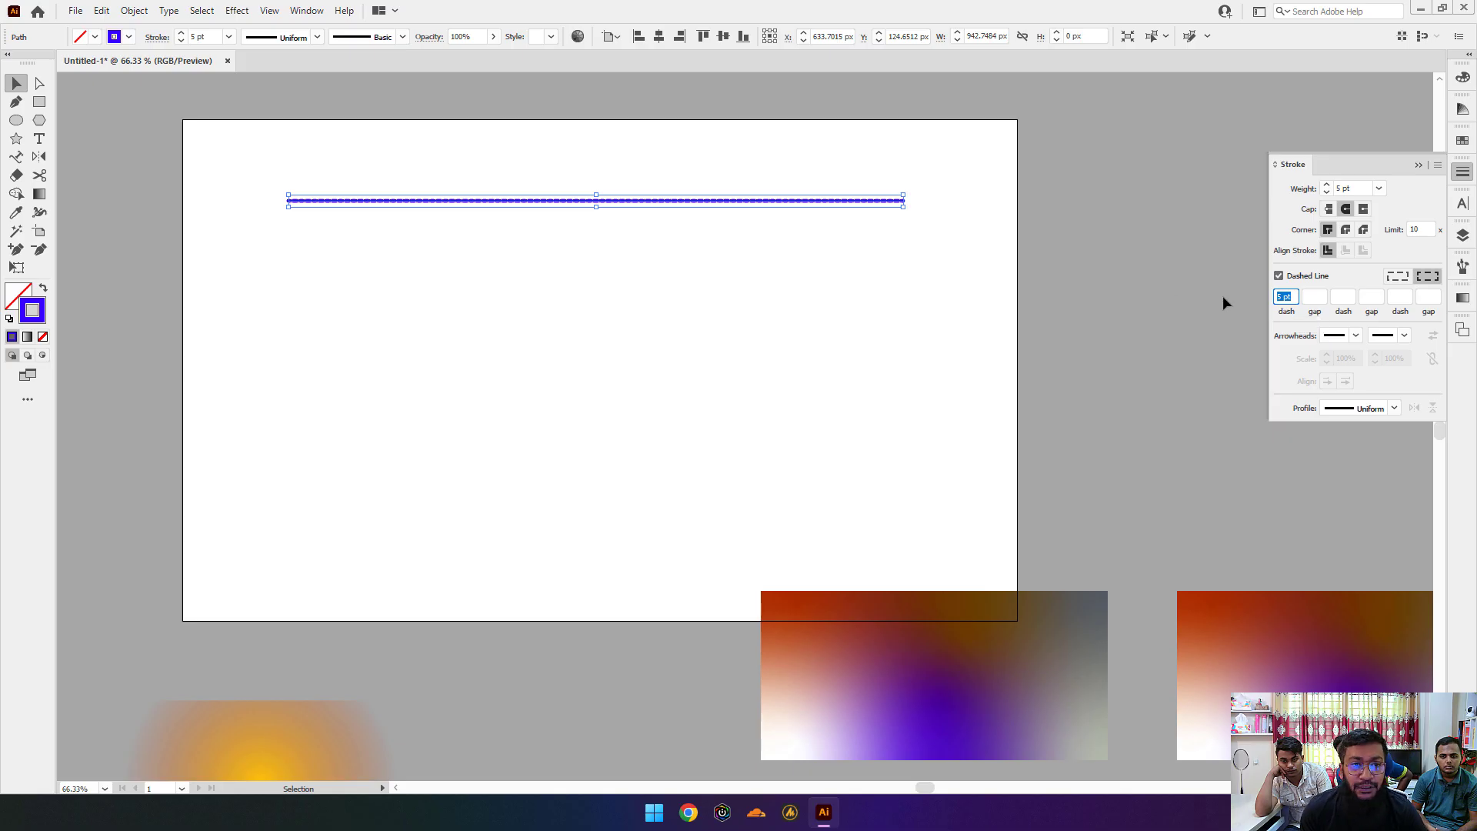
Step: Try a 1 pt gap between the line's dashes, followed by a 14 pt gap
{"action": "left_click", "coordinate": [1315, 296]}
{"action": "type", "text": "1"}
{"action": "key", "text": "Return"}
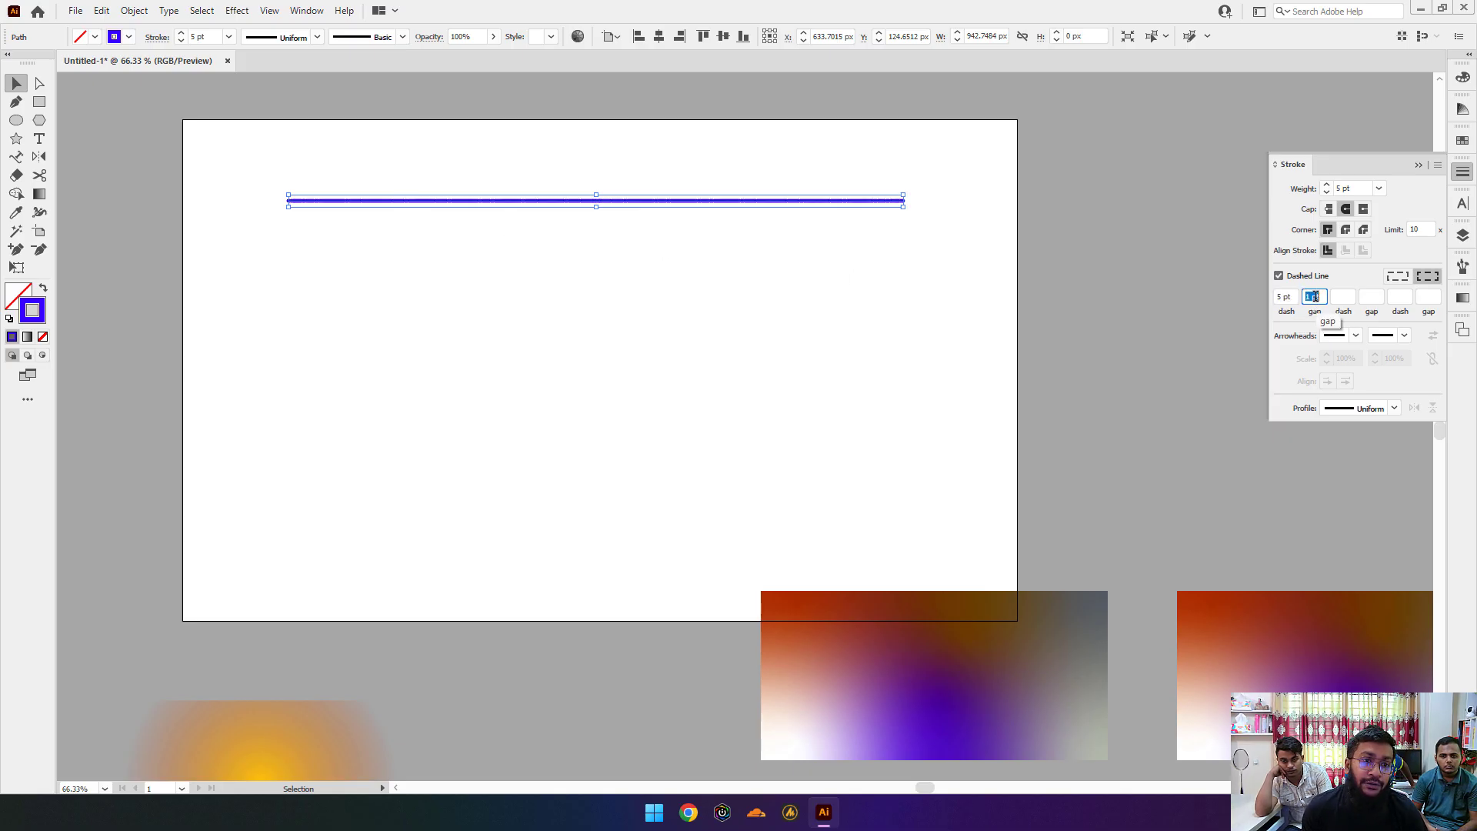
{"action": "type", "text": "14"}
{"action": "key", "text": "Return"}
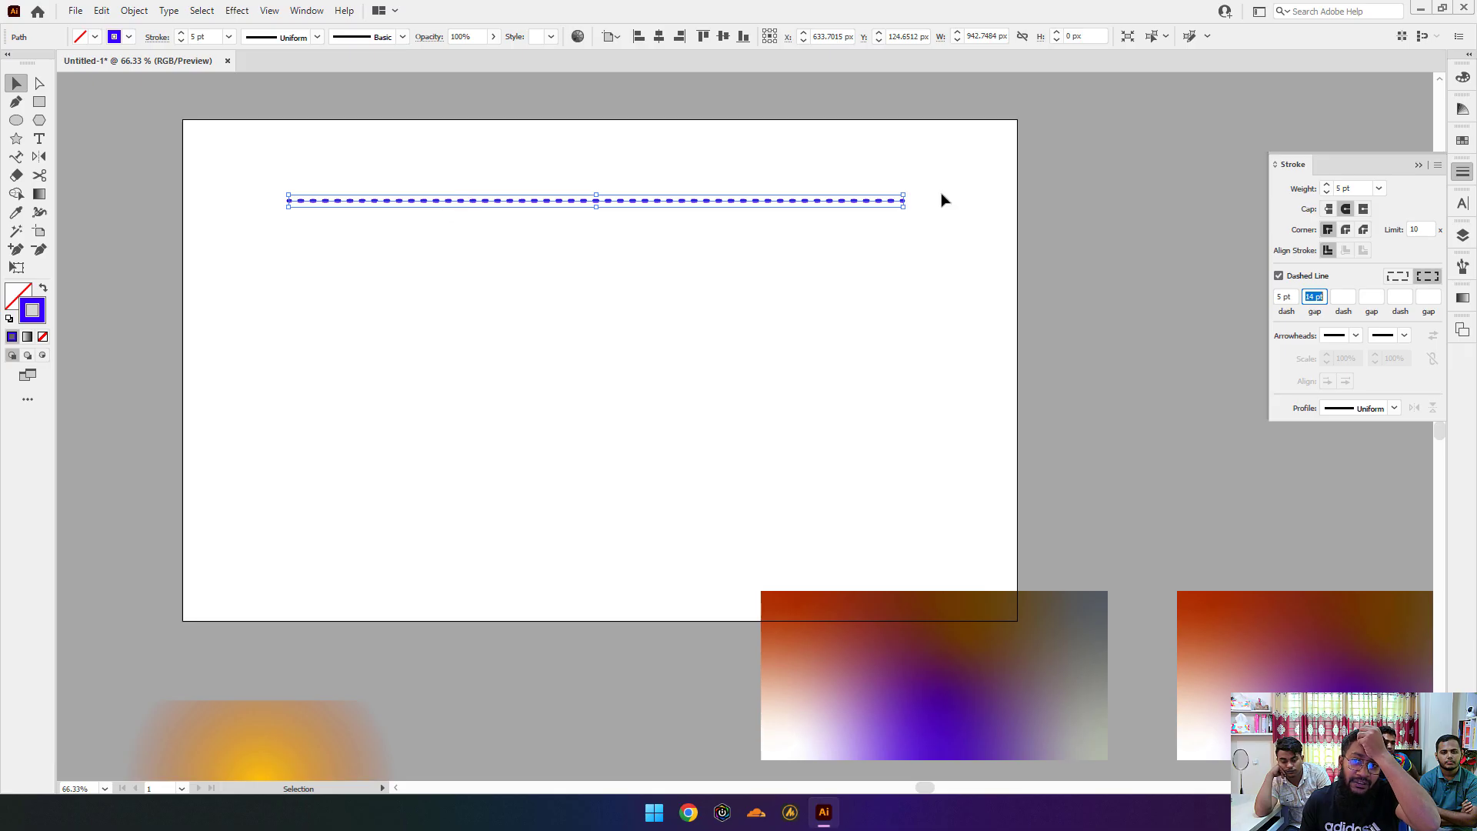
{"action": "left_click", "coordinate": [1305, 297]}
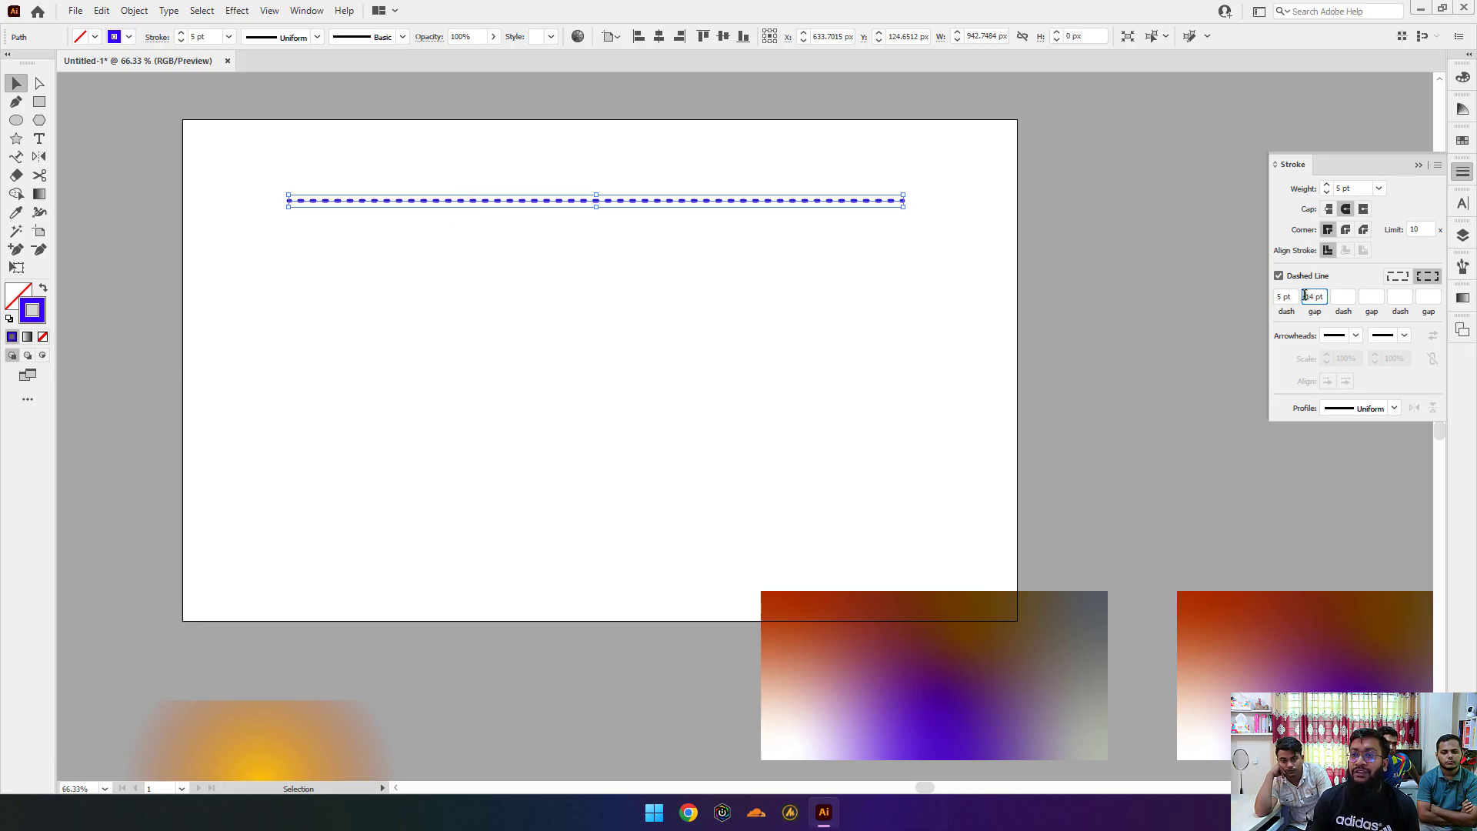
{"action": "key", "text": "Return"}
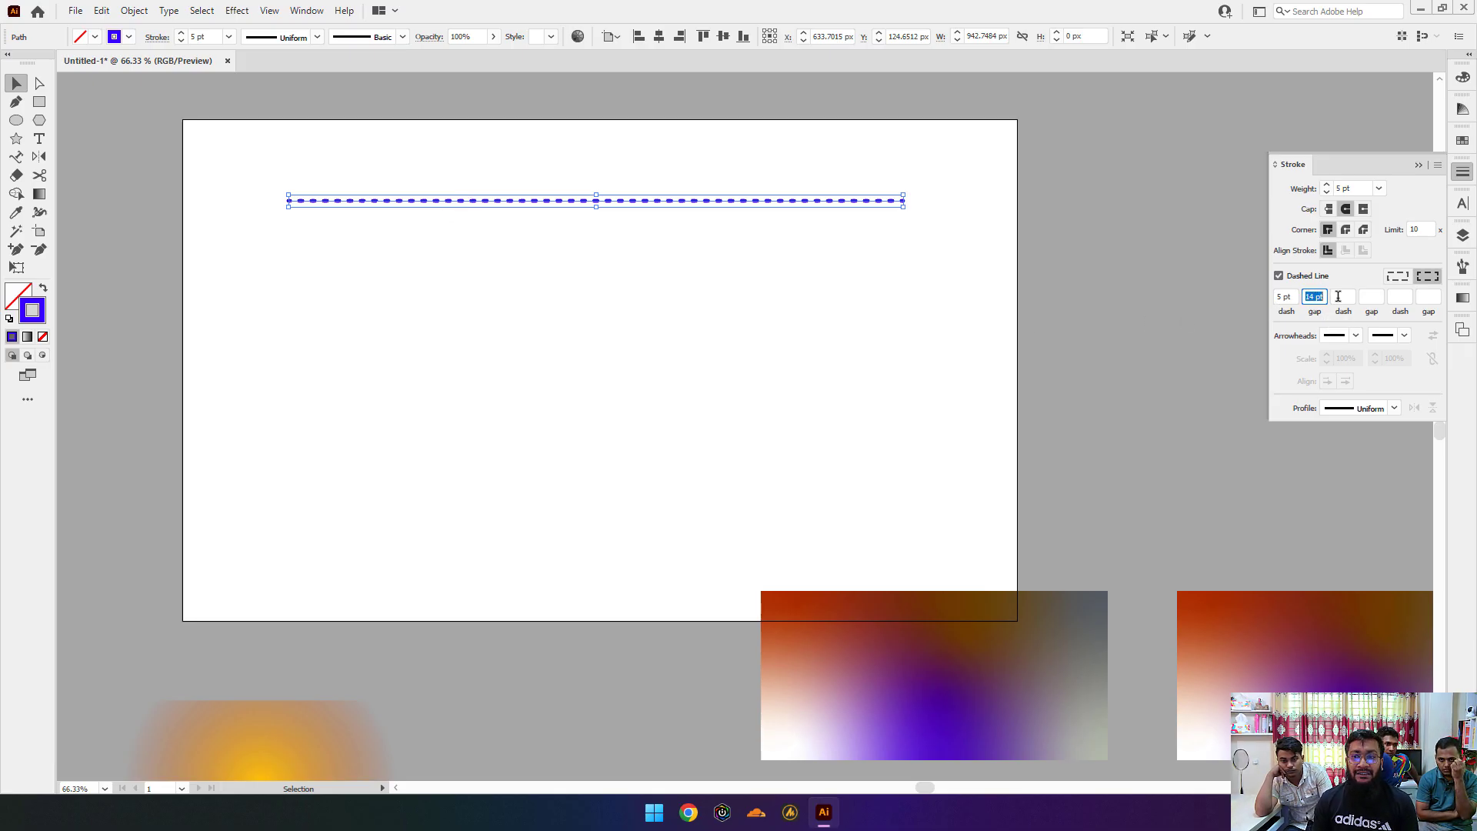
Step: Change the line's dash pattern to a 5 pt dash, 5 pt gap, 1 pt dash and 24 pt gap
{"action": "key", "text": "BackSpace"}
{"action": "left_click", "coordinate": [1338, 296]}
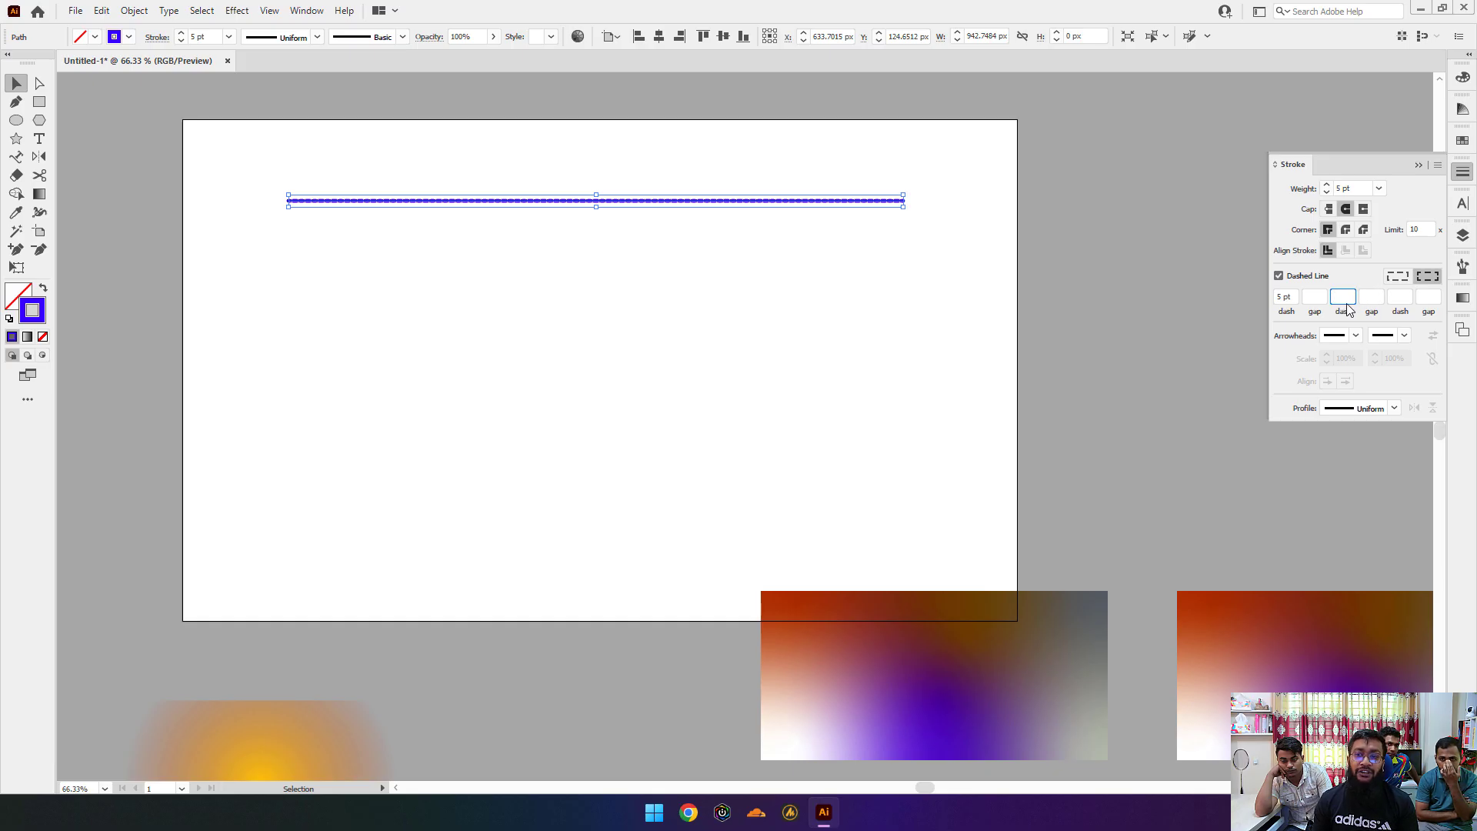
{"action": "type", "text": "5"}
{"action": "key", "text": "Return"}
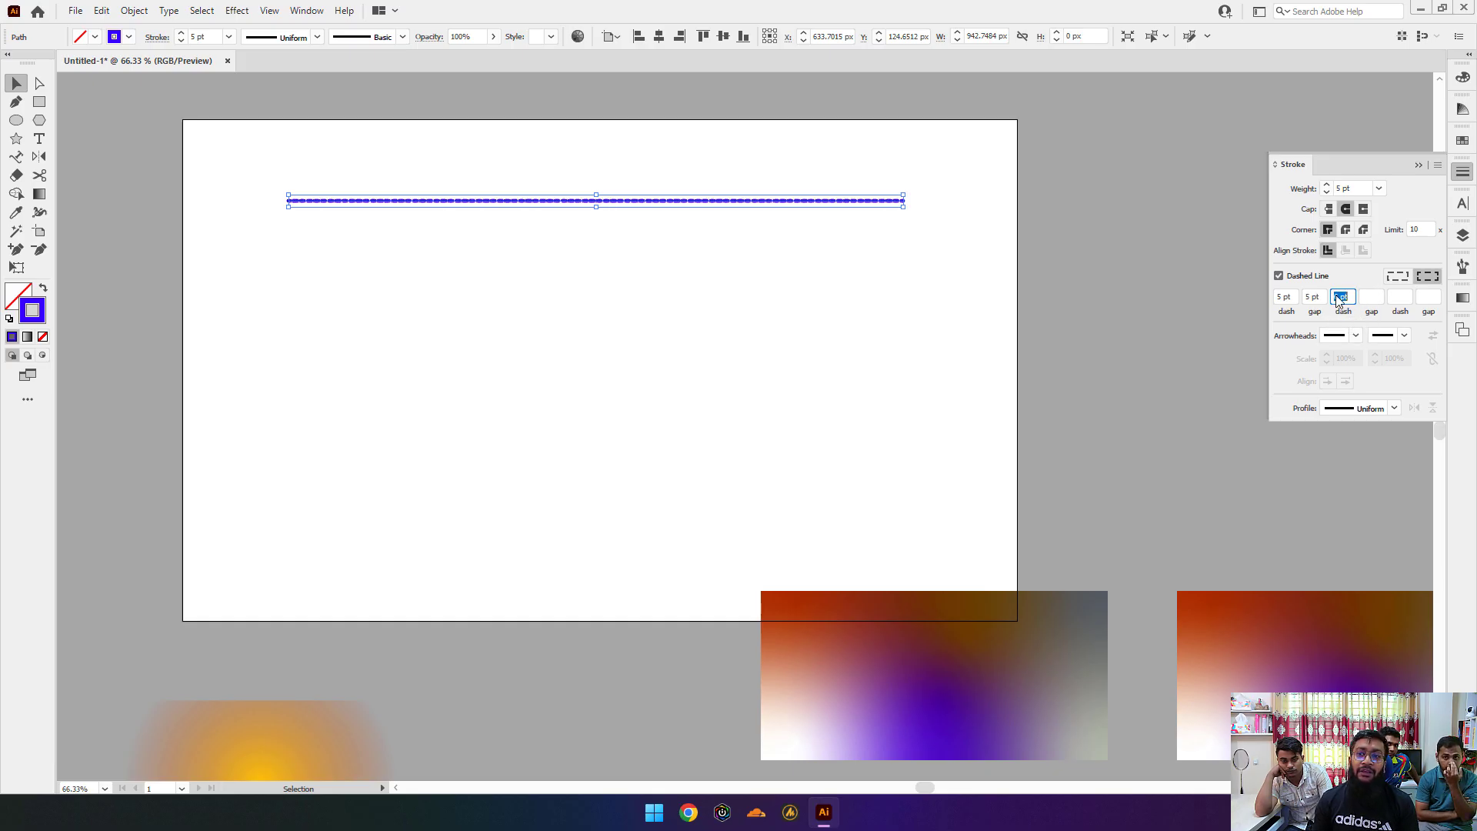
{"action": "type", "text": "1"}
{"action": "key", "text": "Tab"}
{"action": "type", "text": "23"}
{"action": "key", "text": "Return"}
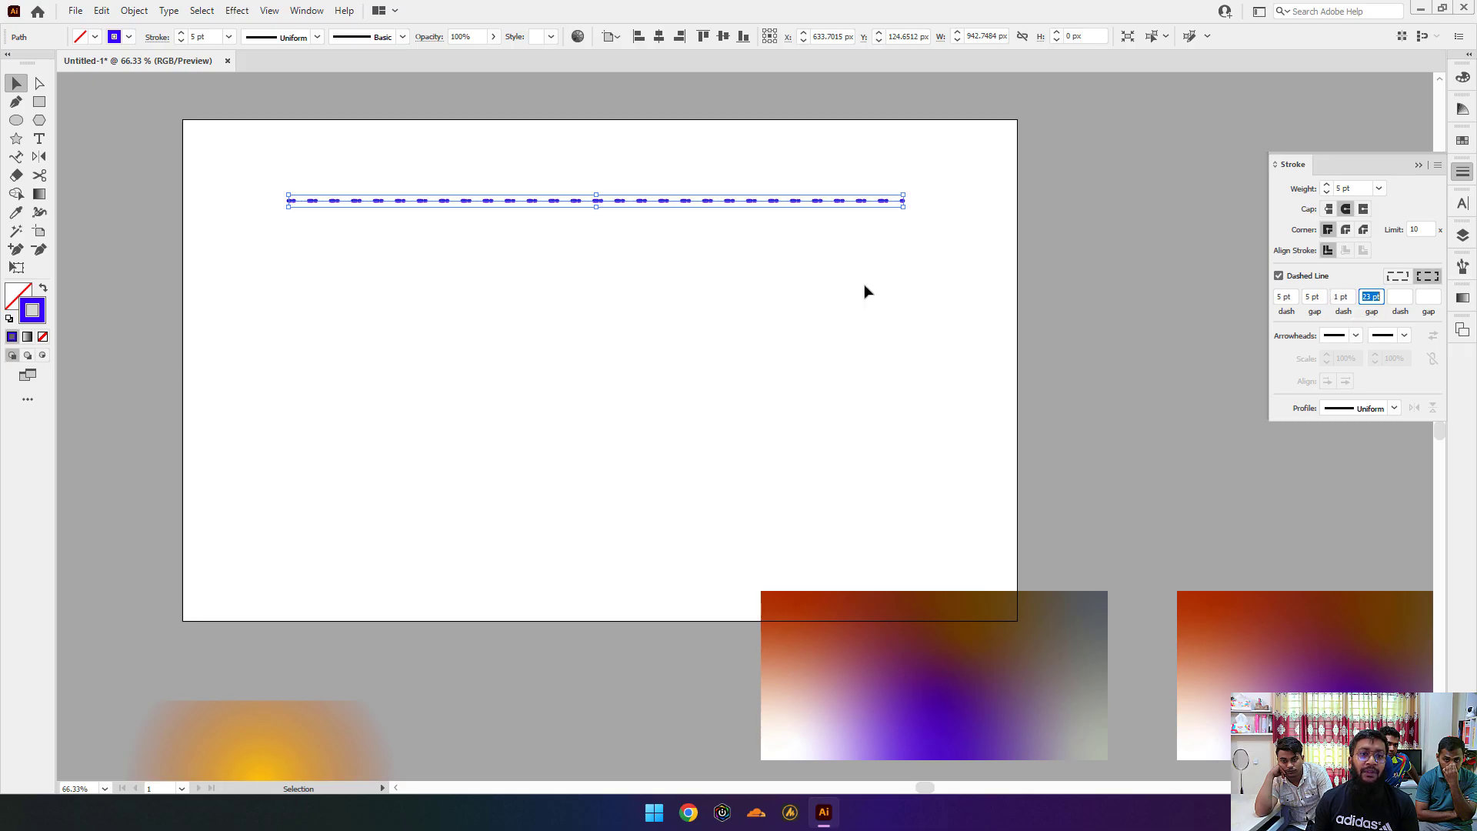
{"action": "key", "text": "Up"}
Step: Deselect the line and examine closely how its alternating dashes and gaps are drawn
{"action": "scroll", "coordinate": [392, 246], "scroll_direction": "up", "scroll_amount": 1}
{"action": "left_click", "coordinate": [386, 246]}
{"action": "key", "text": "ctrl+space"}
{"action": "left_click_drag", "start_coordinate": [348, 220], "coordinate": [745, 287]}
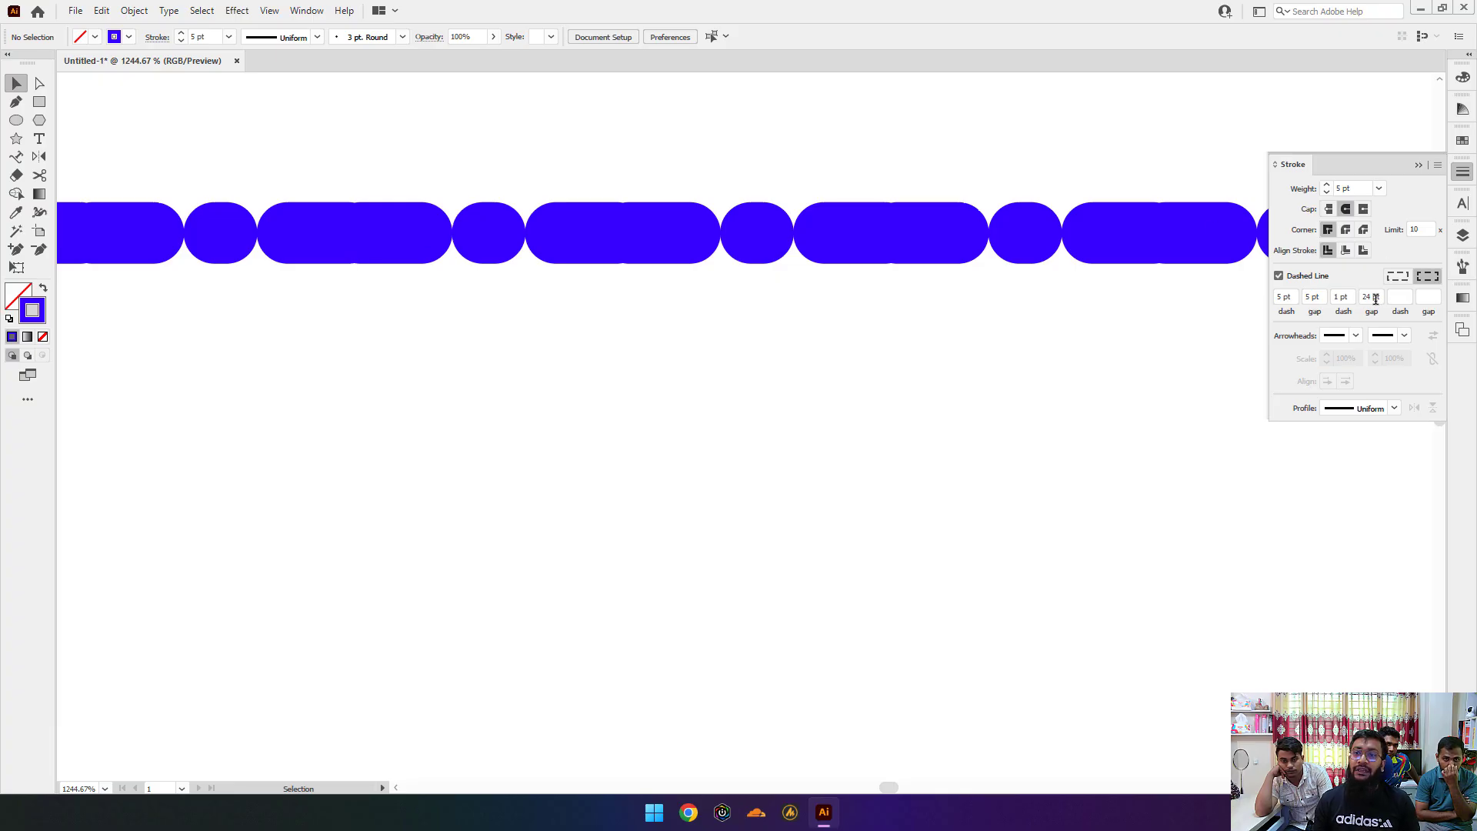
{"action": "key", "text": "ctrl+space"}
{"action": "left_click_drag", "start_coordinate": [679, 297], "coordinate": [400, 337]}
{"action": "left_click_drag", "start_coordinate": [793, 326], "coordinate": [399, 332]}
{"action": "key", "text": "ctrl+space"}
{"action": "left_click_drag", "start_coordinate": [538, 337], "coordinate": [564, 323]}
Step: Add the Arrow 1 arrowhead to the start of the dashed line and deselect it
{"action": "left_click_drag", "start_coordinate": [499, 218], "coordinate": [1118, 448]}
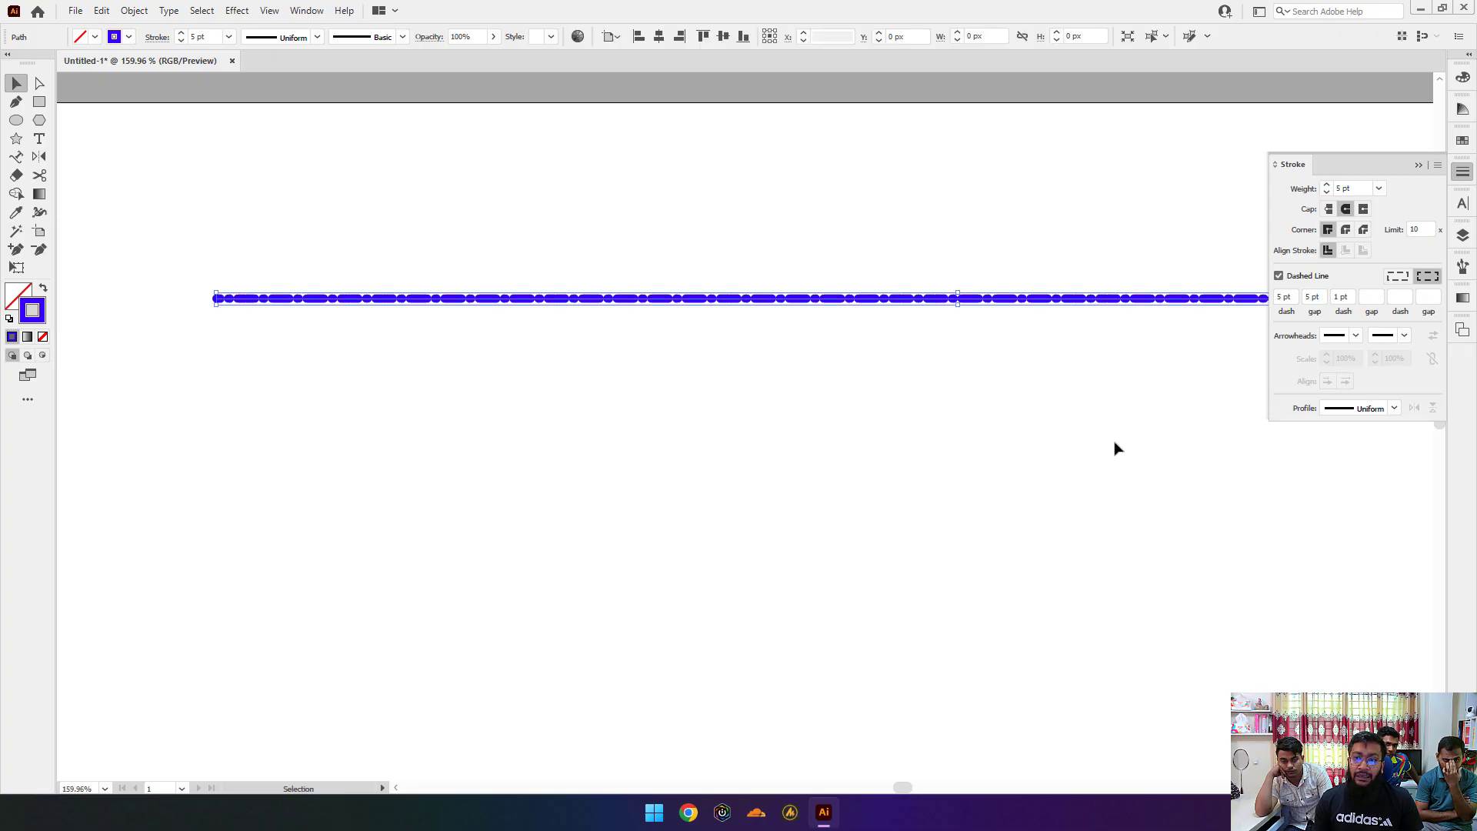
{"action": "key", "text": "ctrl+space"}
{"action": "left_click_drag", "start_coordinate": [700, 374], "coordinate": [547, 374]}
{"action": "mouse_move", "coordinate": [793, 422]}
{"action": "left_mouse_down"}
{"action": "mouse_move", "coordinate": [646, 341]}
{"action": "mouse_move", "coordinate": [763, 333]}
{"action": "left_mouse_up"}
{"action": "key", "text": "ctrl+space"}
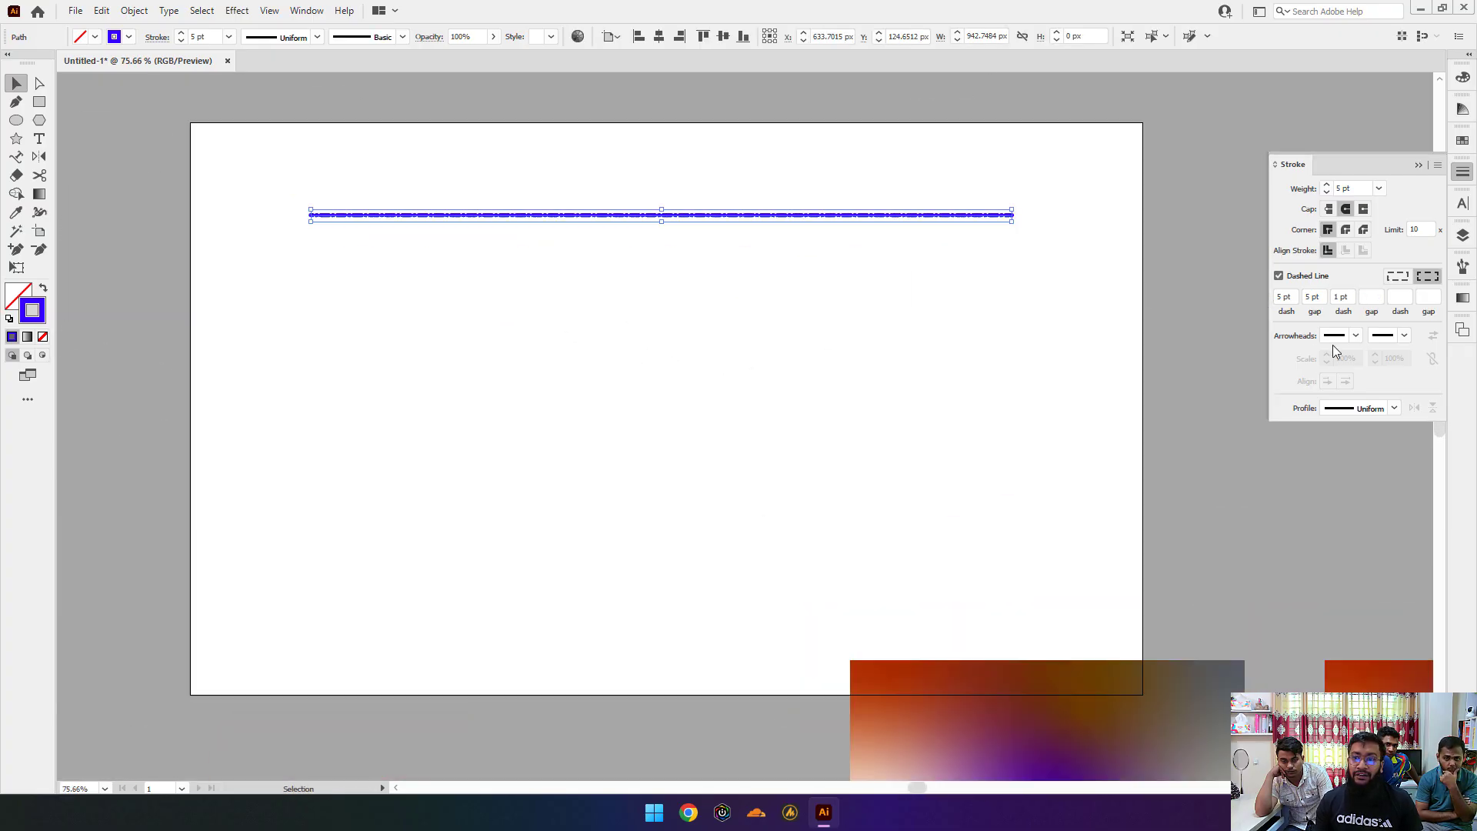
{"action": "left_click", "coordinate": [1356, 336]}
{"action": "left_click", "coordinate": [1283, 384]}
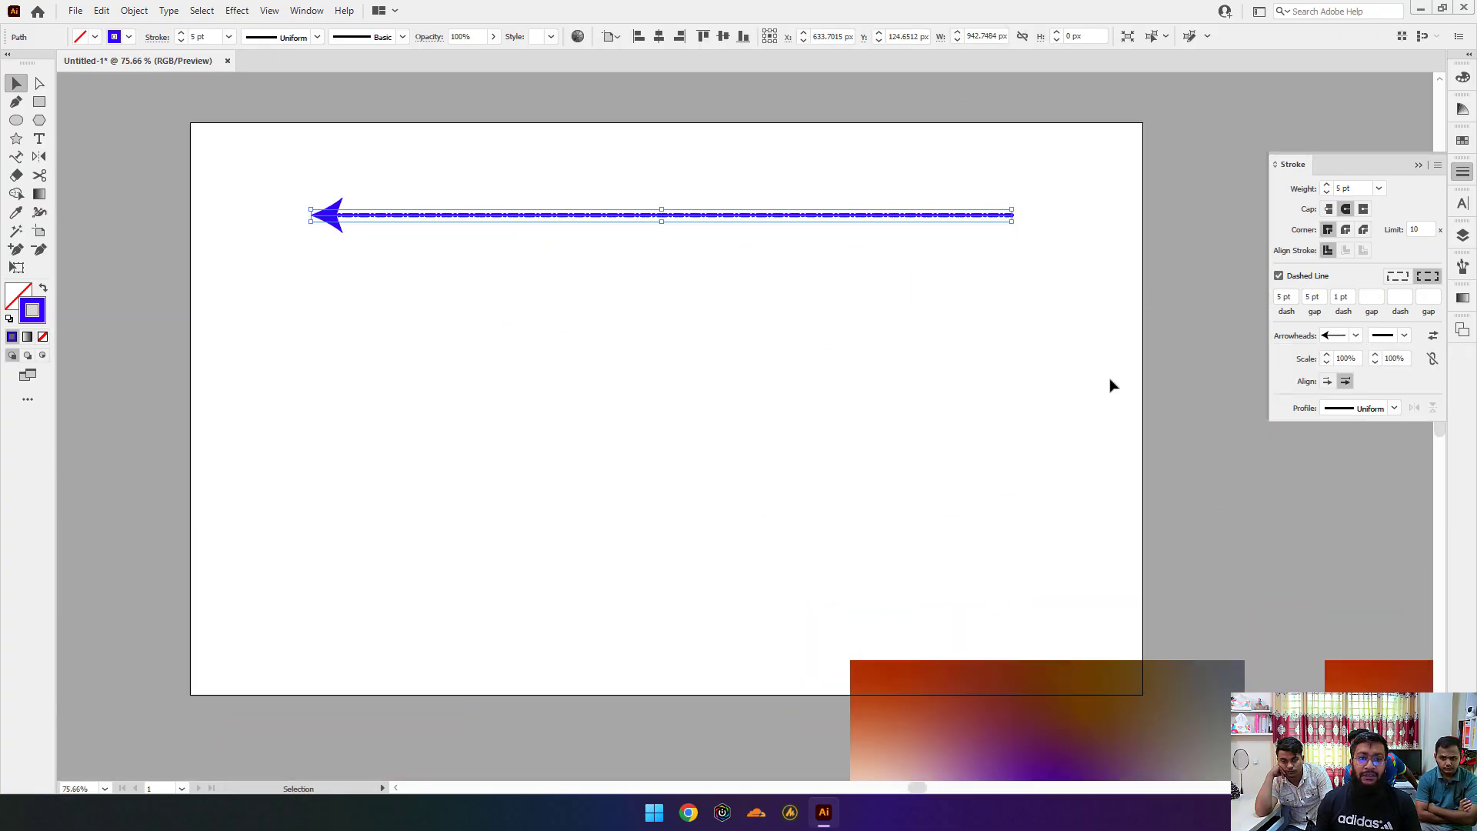
{"action": "left_click", "coordinate": [515, 350]}
Step: Select the dashed line again and add a matching arrowhead to its other end
{"action": "left_click_drag", "start_coordinate": [763, 191], "coordinate": [927, 278]}
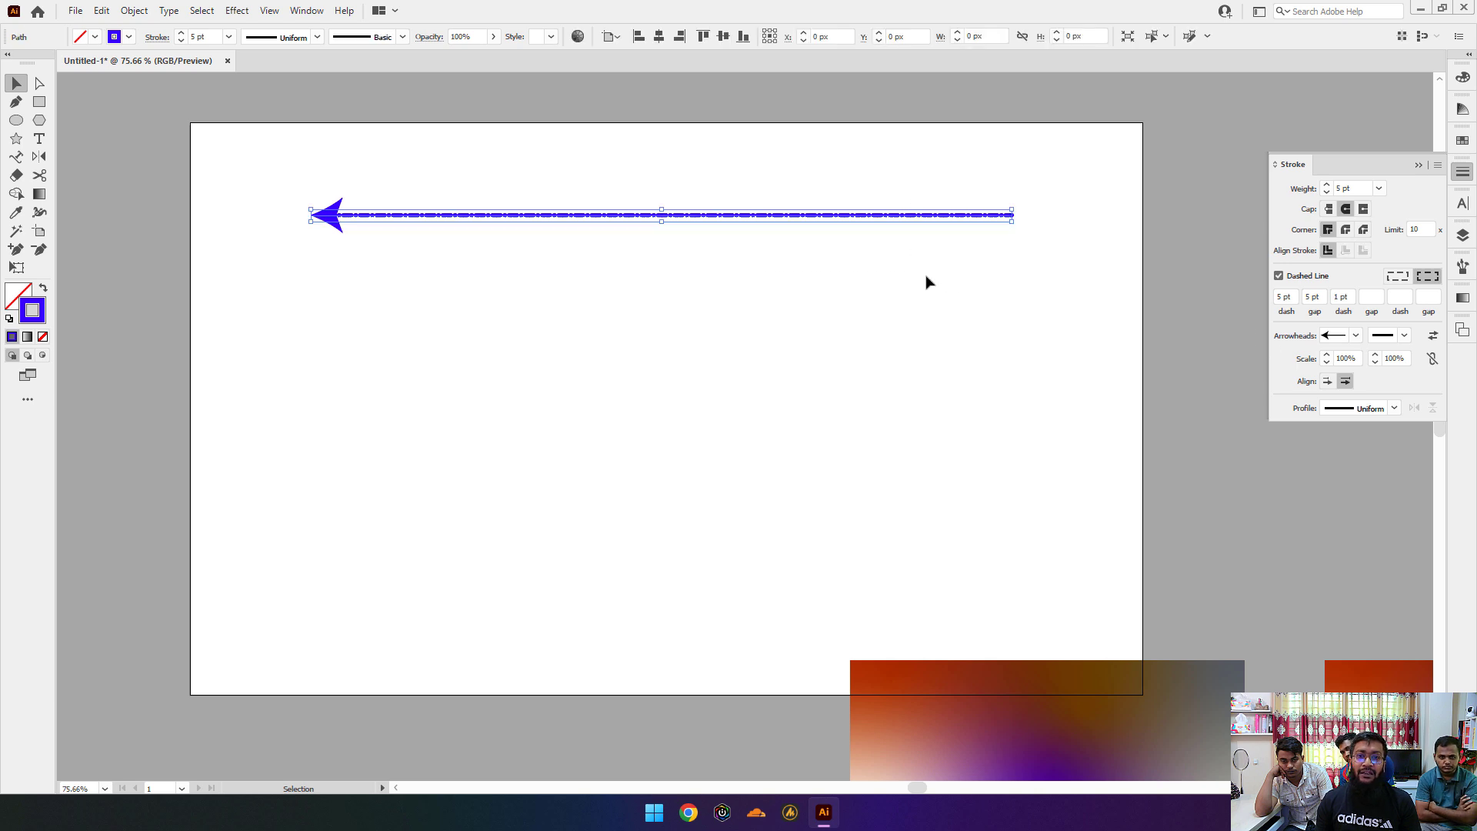
{"action": "left_click", "coordinate": [1404, 336]}
{"action": "left_click", "coordinate": [1403, 335]}
{"action": "left_click", "coordinate": [842, 269]}
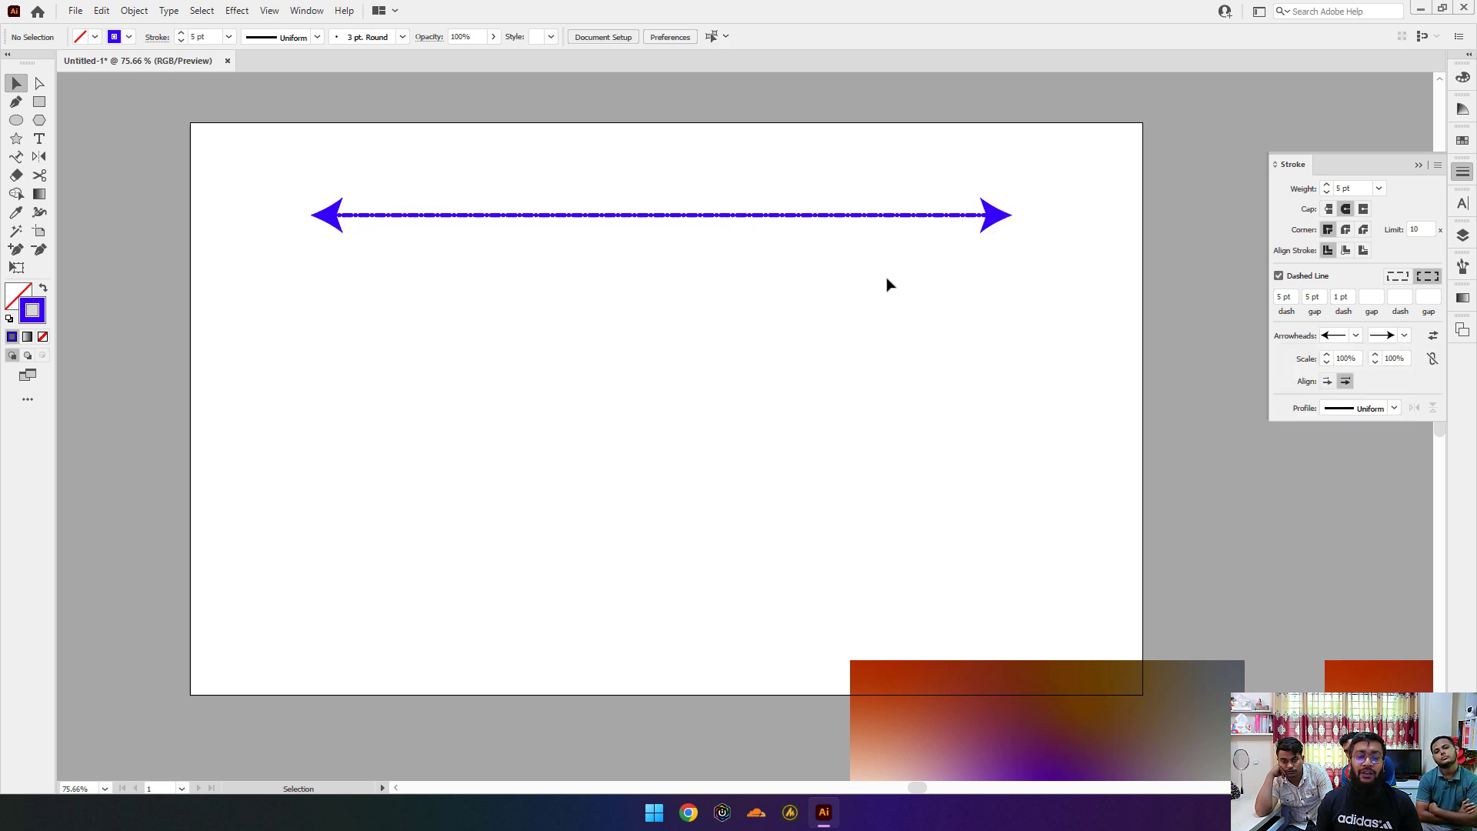
Step: Remove the start arrowhead from the dashed line and swap its start and end arrowheads
{"action": "left_click_drag", "start_coordinate": [791, 202], "coordinate": [1071, 305]}
{"action": "left_click", "coordinate": [1355, 338]}
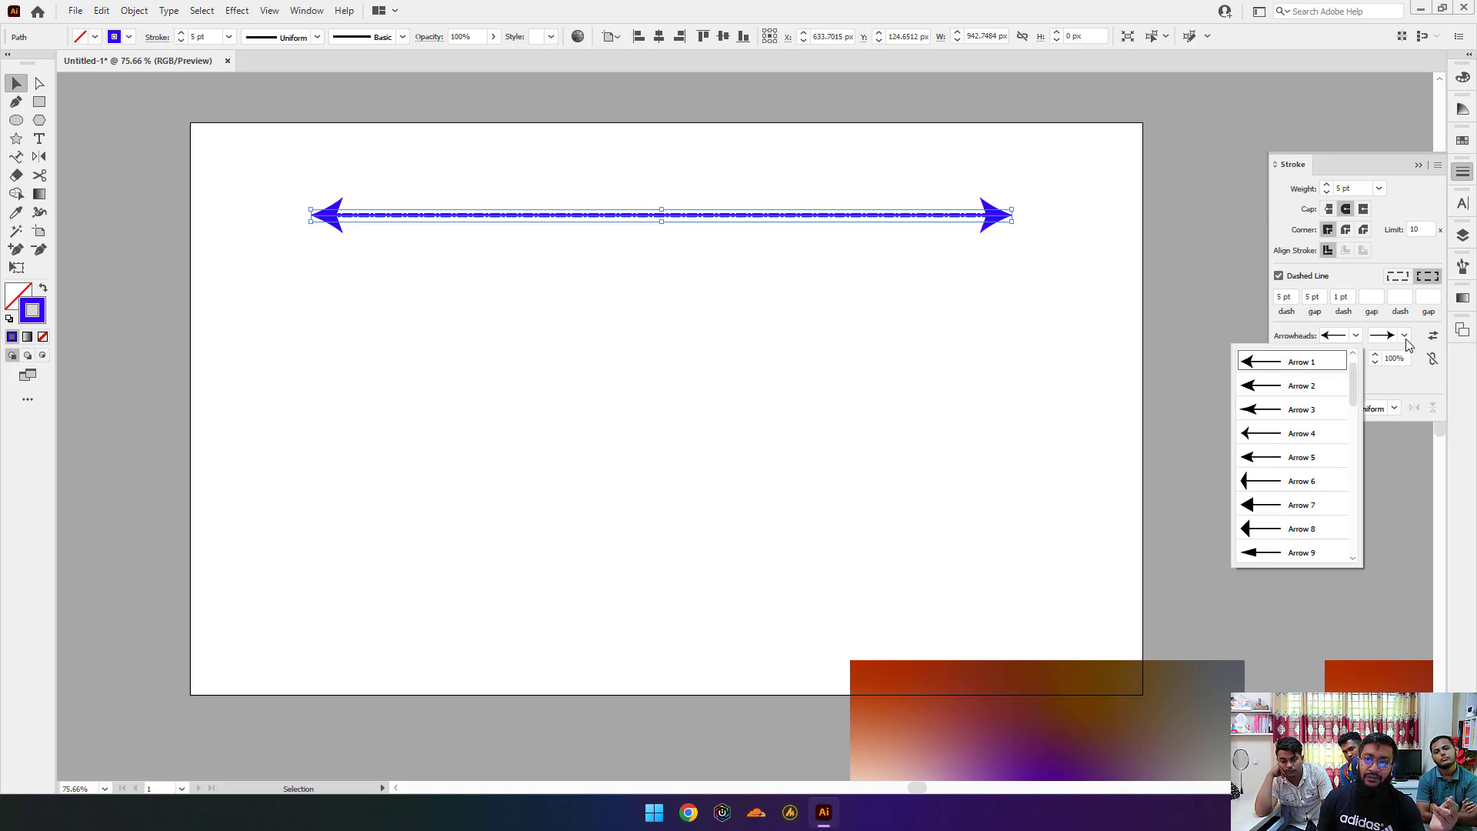
{"action": "left_click", "coordinate": [1428, 353]}
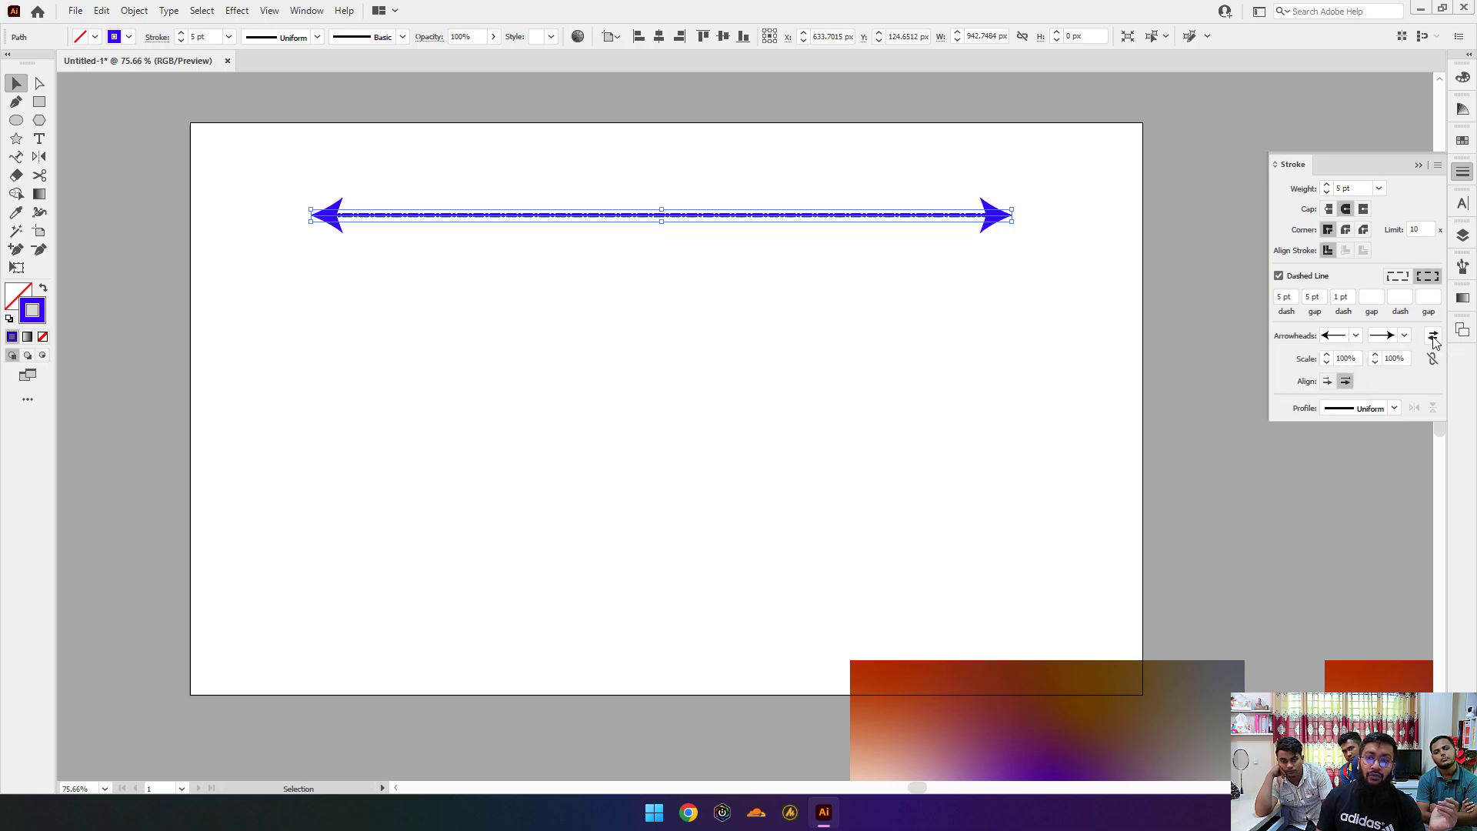
{"action": "left_click", "coordinate": [1356, 338]}
{"action": "scroll", "coordinate": [1291, 369], "scroll_direction": "up", "scroll_amount": 1}
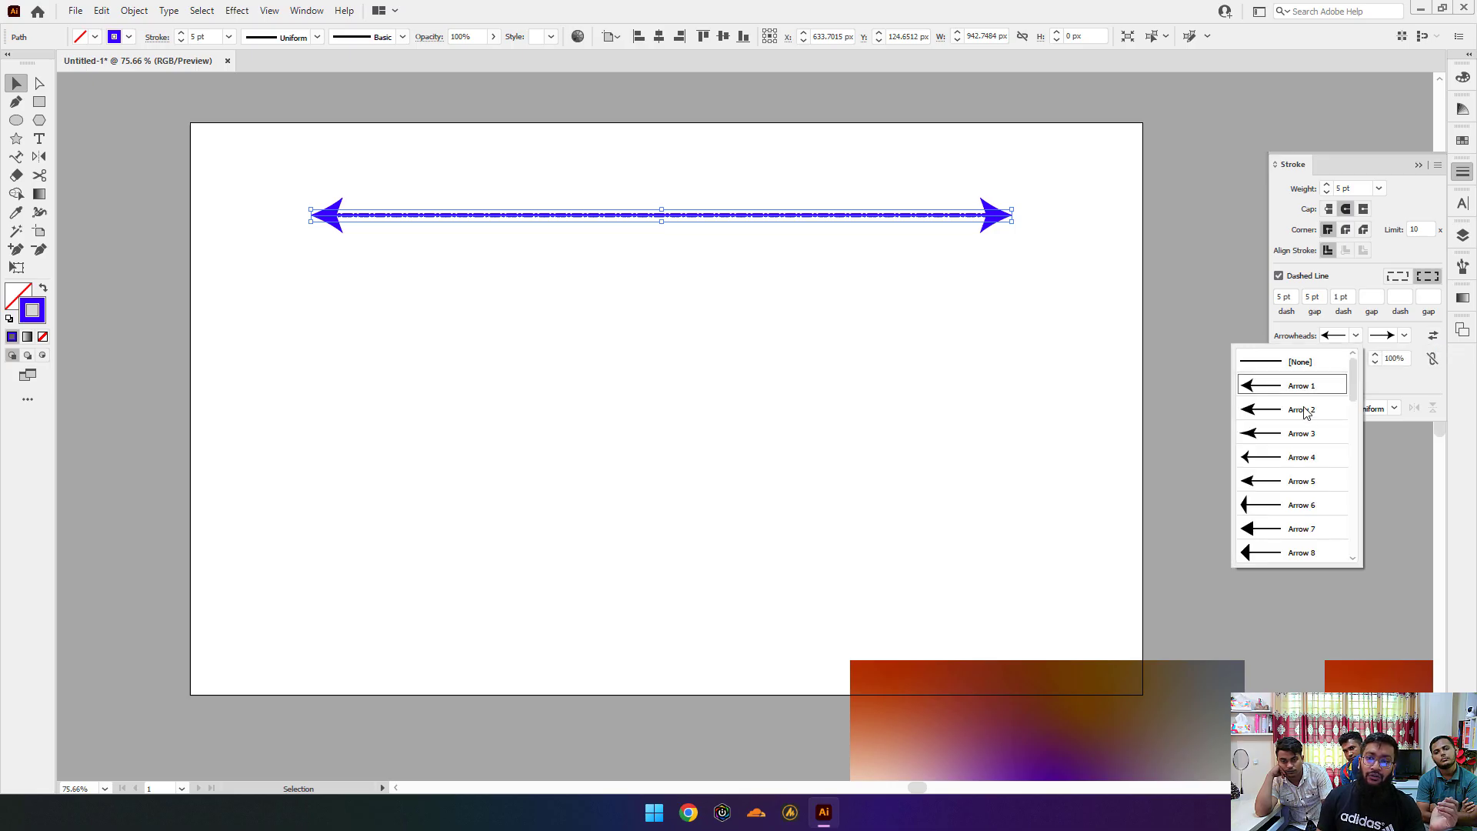
{"action": "left_click", "coordinate": [1298, 361]}
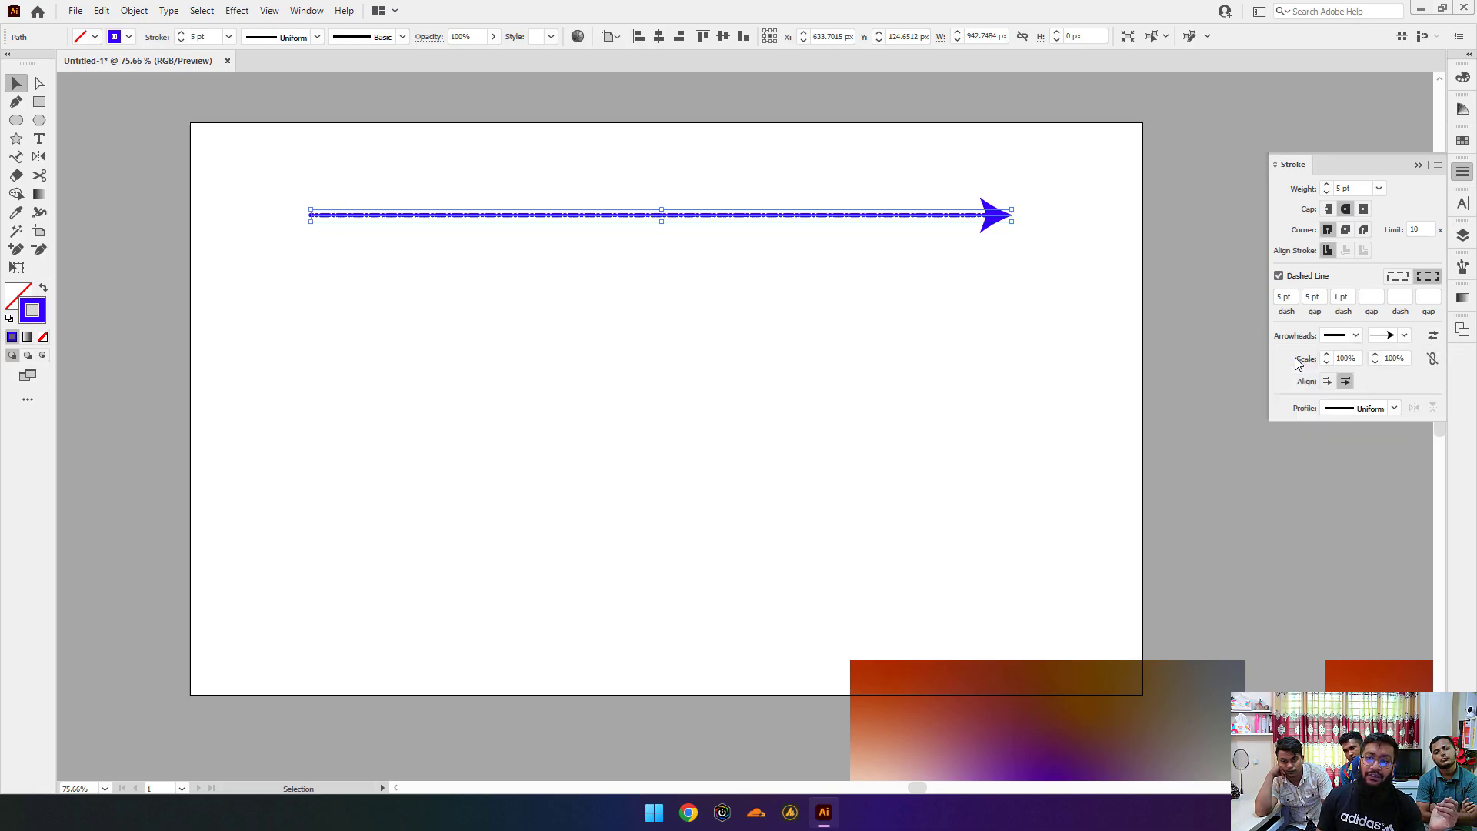
{"action": "left_click", "coordinate": [1432, 335]}
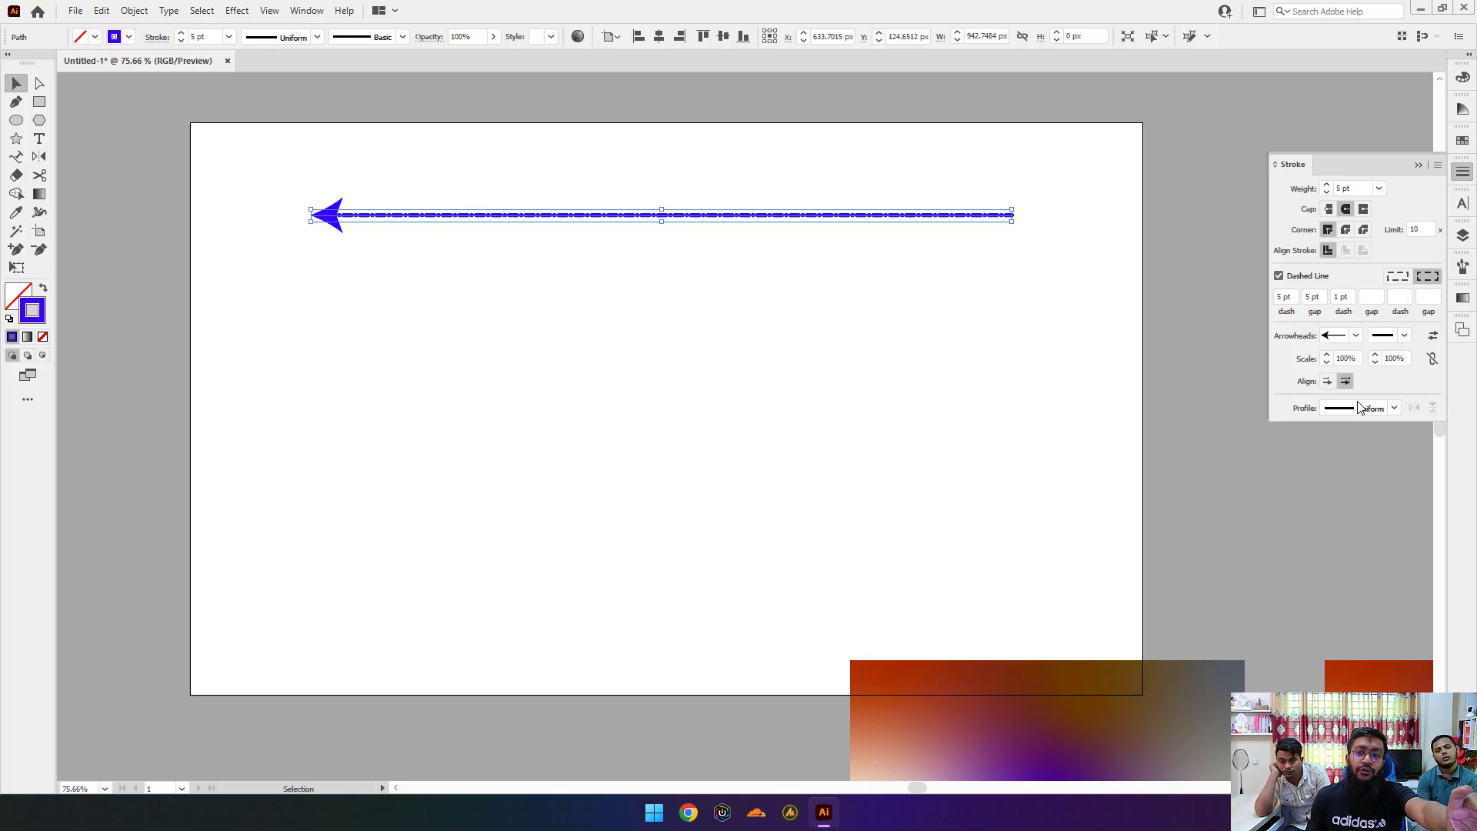
Step: Reduce the scale of the dashed line's start arrowhead to 53% and deselect the line
{"action": "left_click", "coordinate": [1326, 362]}
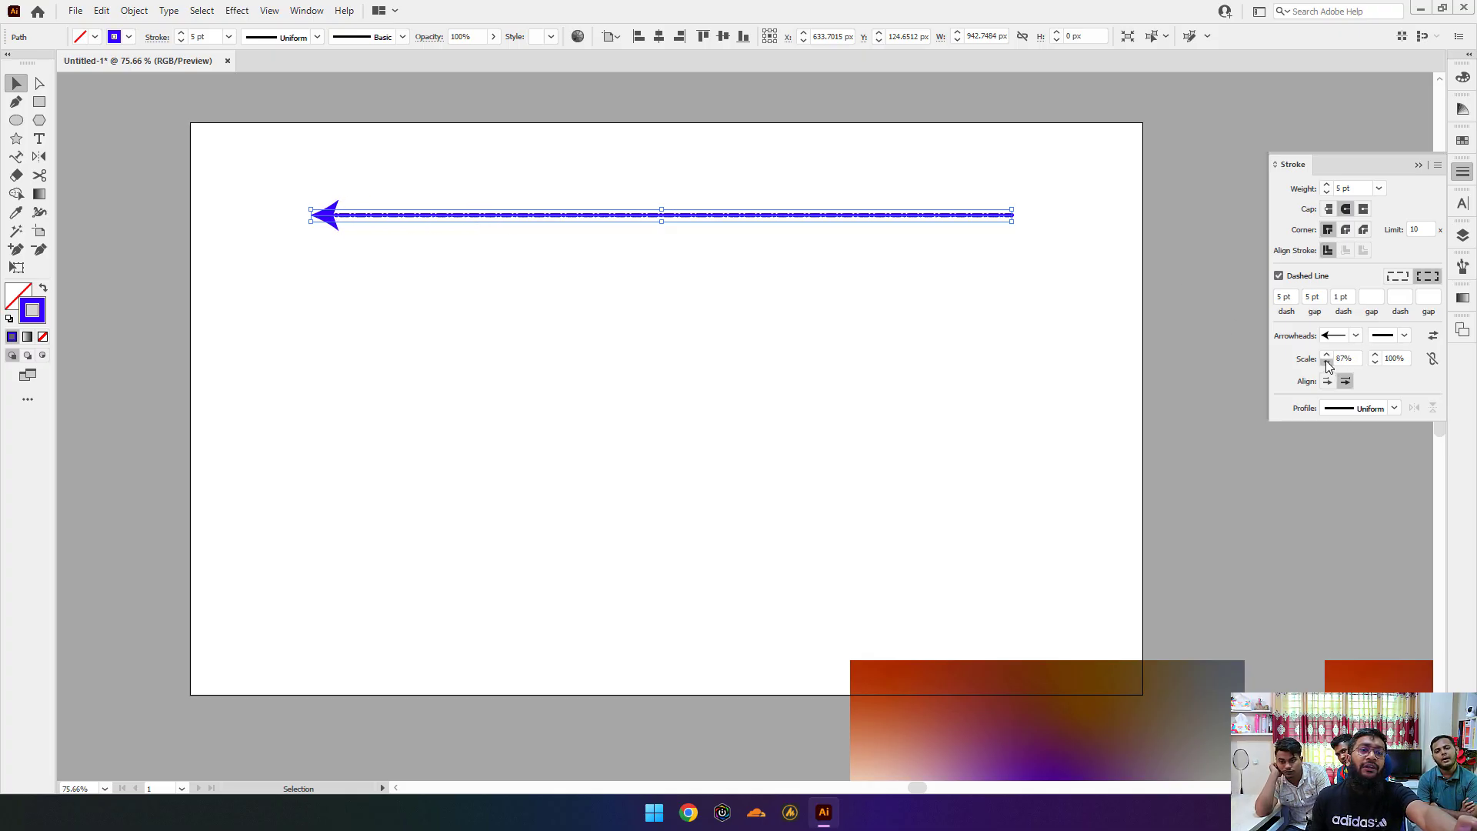
{"action": "left_click", "coordinate": [1326, 362]}
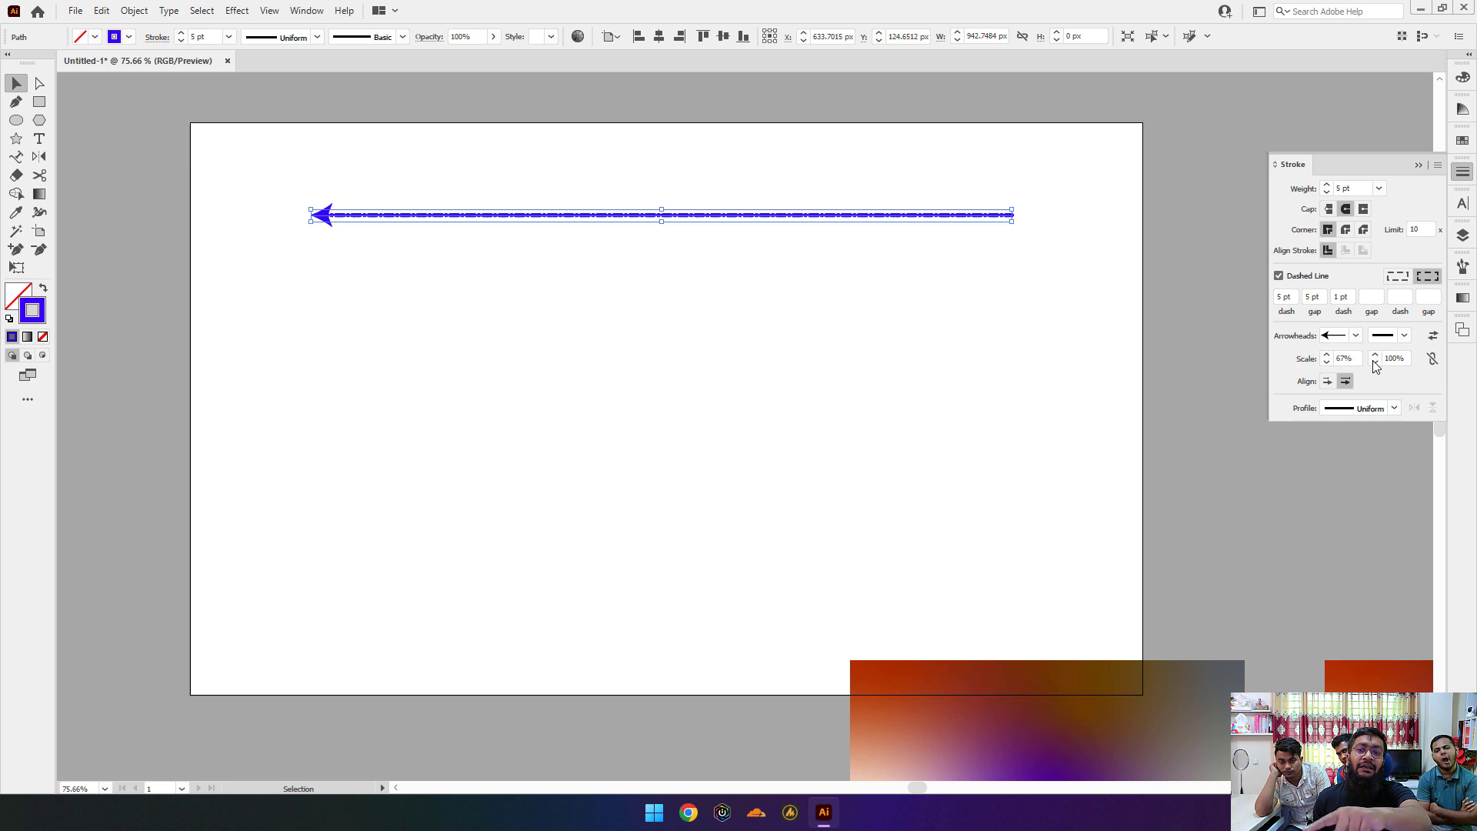
{"action": "left_click", "coordinate": [1326, 363]}
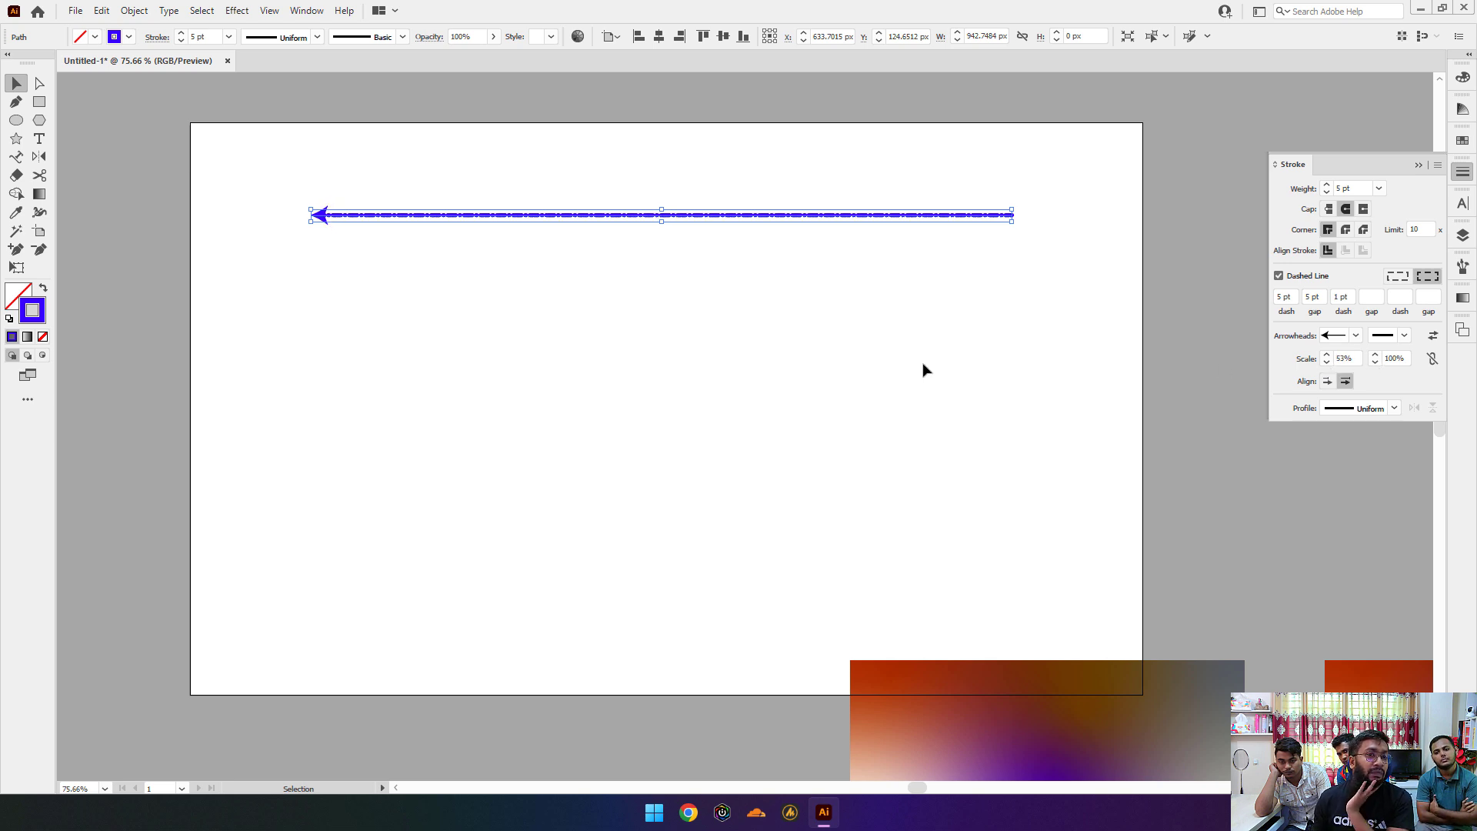
{"action": "left_click", "coordinate": [245, 204]}
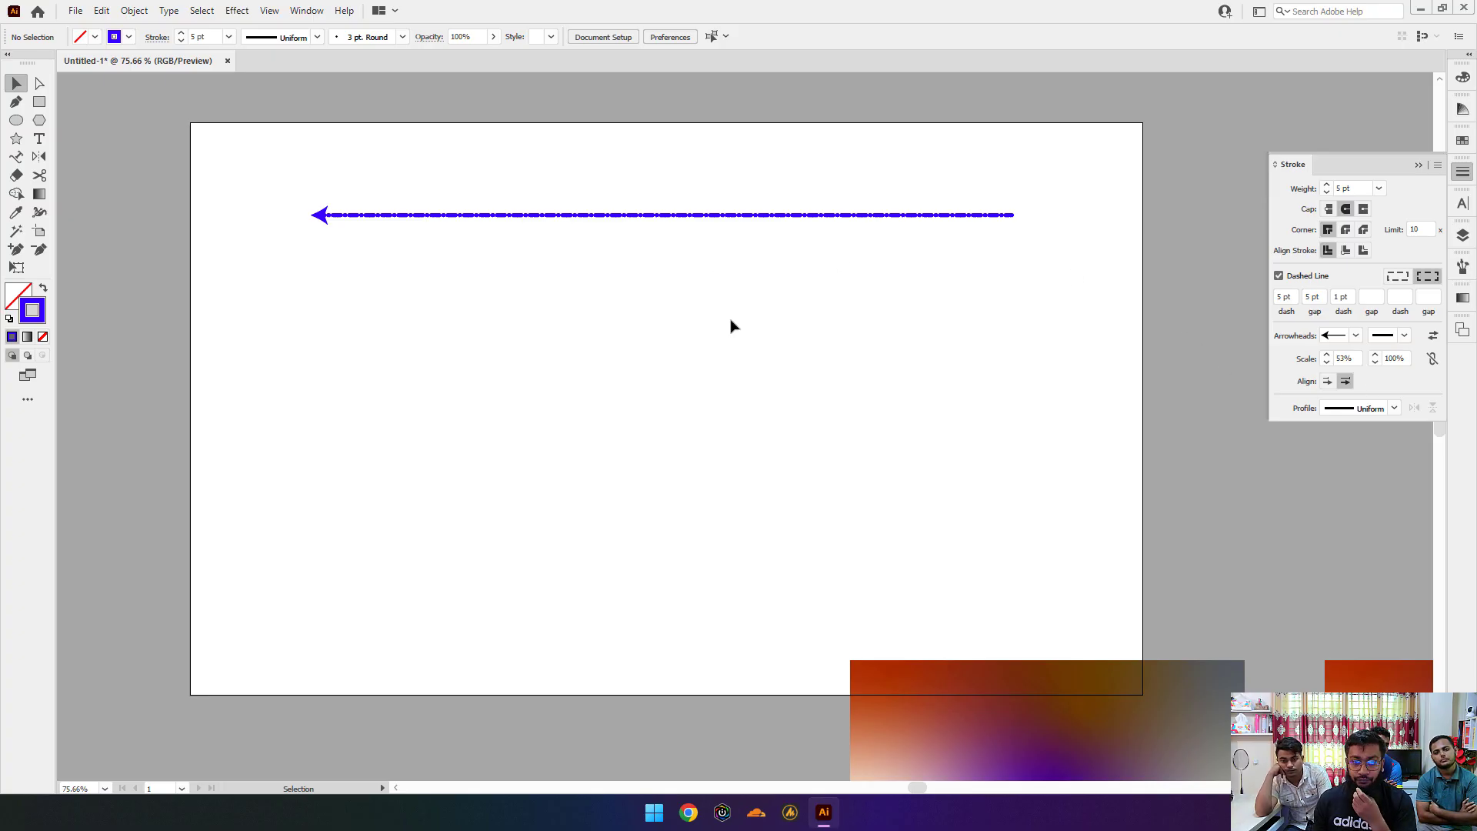
Step: Apply the lens-shaped width profile to the dashed line and raise its stroke weight to 16 pt
{"action": "left_click_drag", "start_coordinate": [270, 145], "coordinate": [1093, 246]}
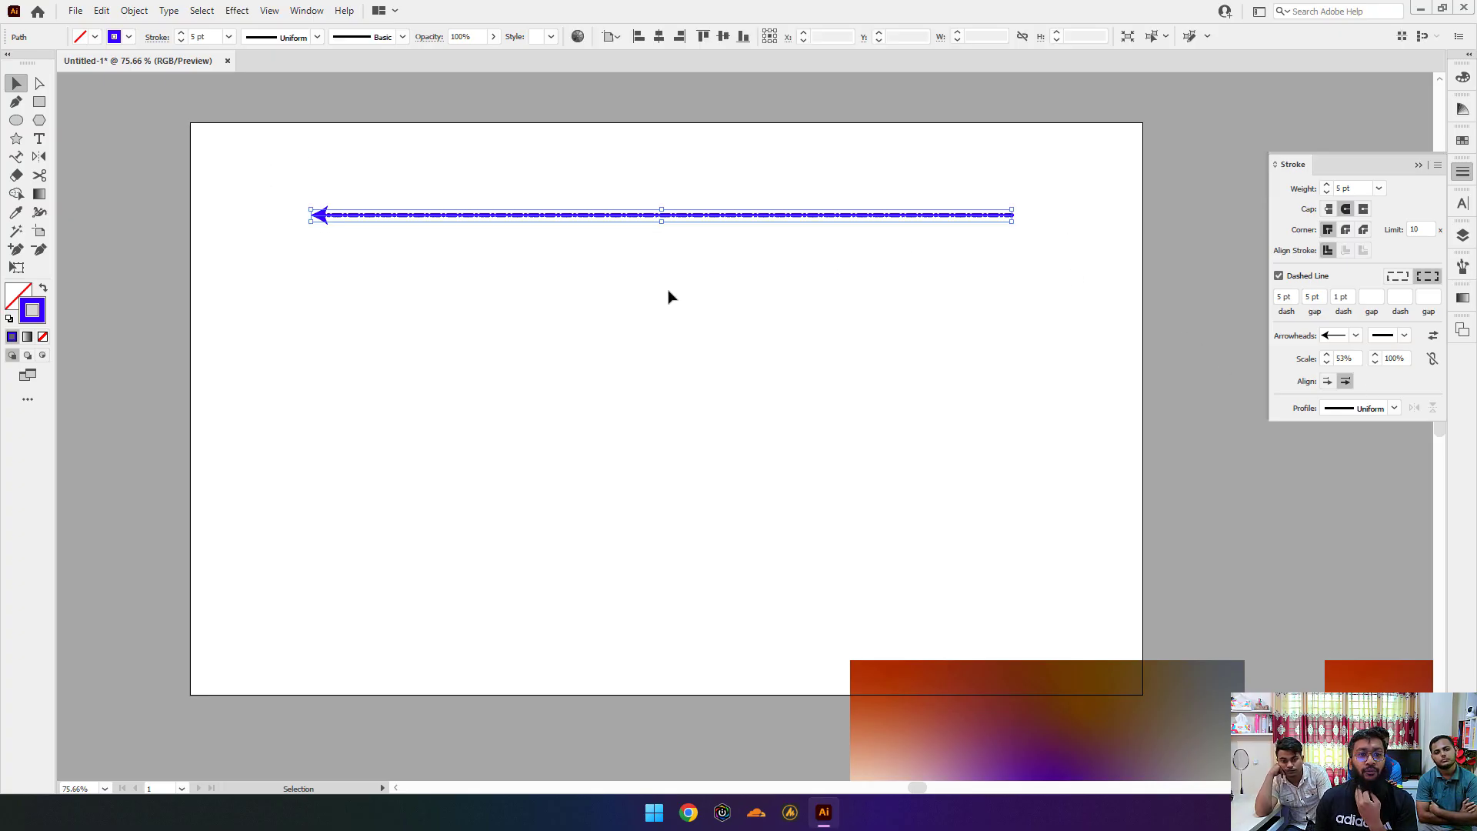
{"action": "left_click", "coordinate": [752, 313]}
{"action": "left_click_drag", "start_coordinate": [323, 132], "coordinate": [1097, 309]}
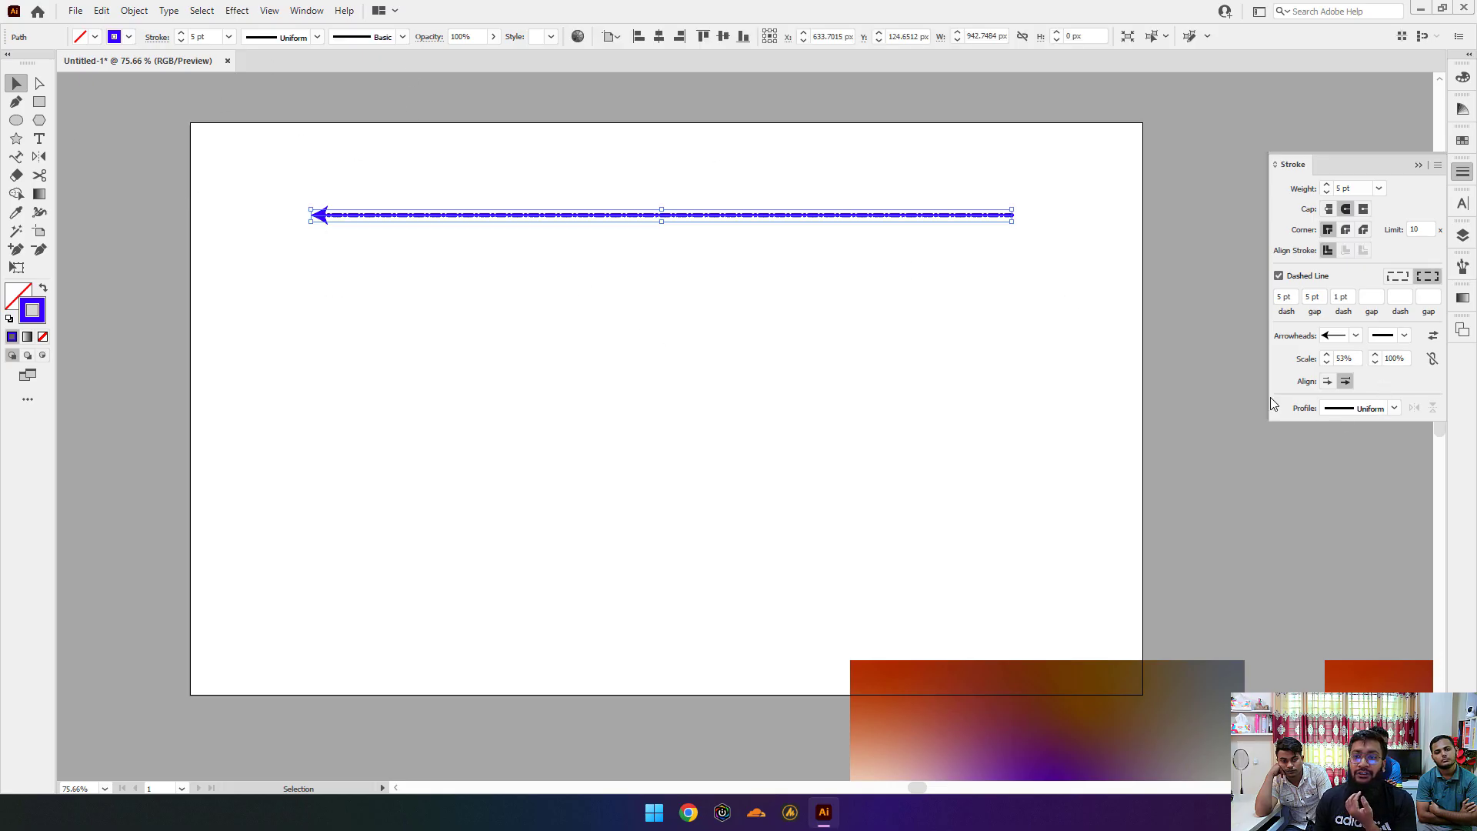
{"action": "left_click", "coordinate": [318, 37]}
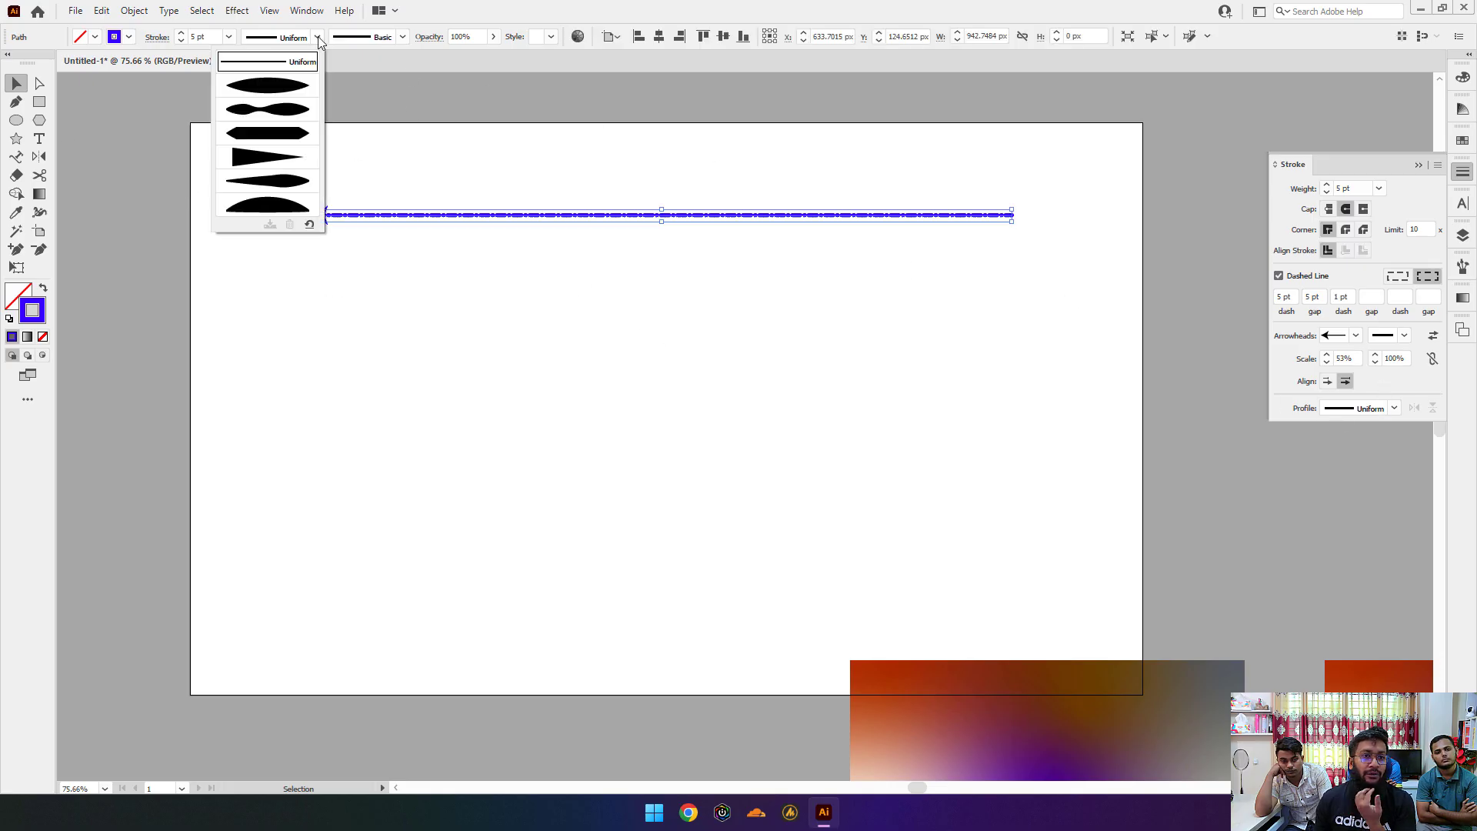
{"action": "left_click", "coordinate": [1394, 409]}
{"action": "left_click", "coordinate": [1393, 408]}
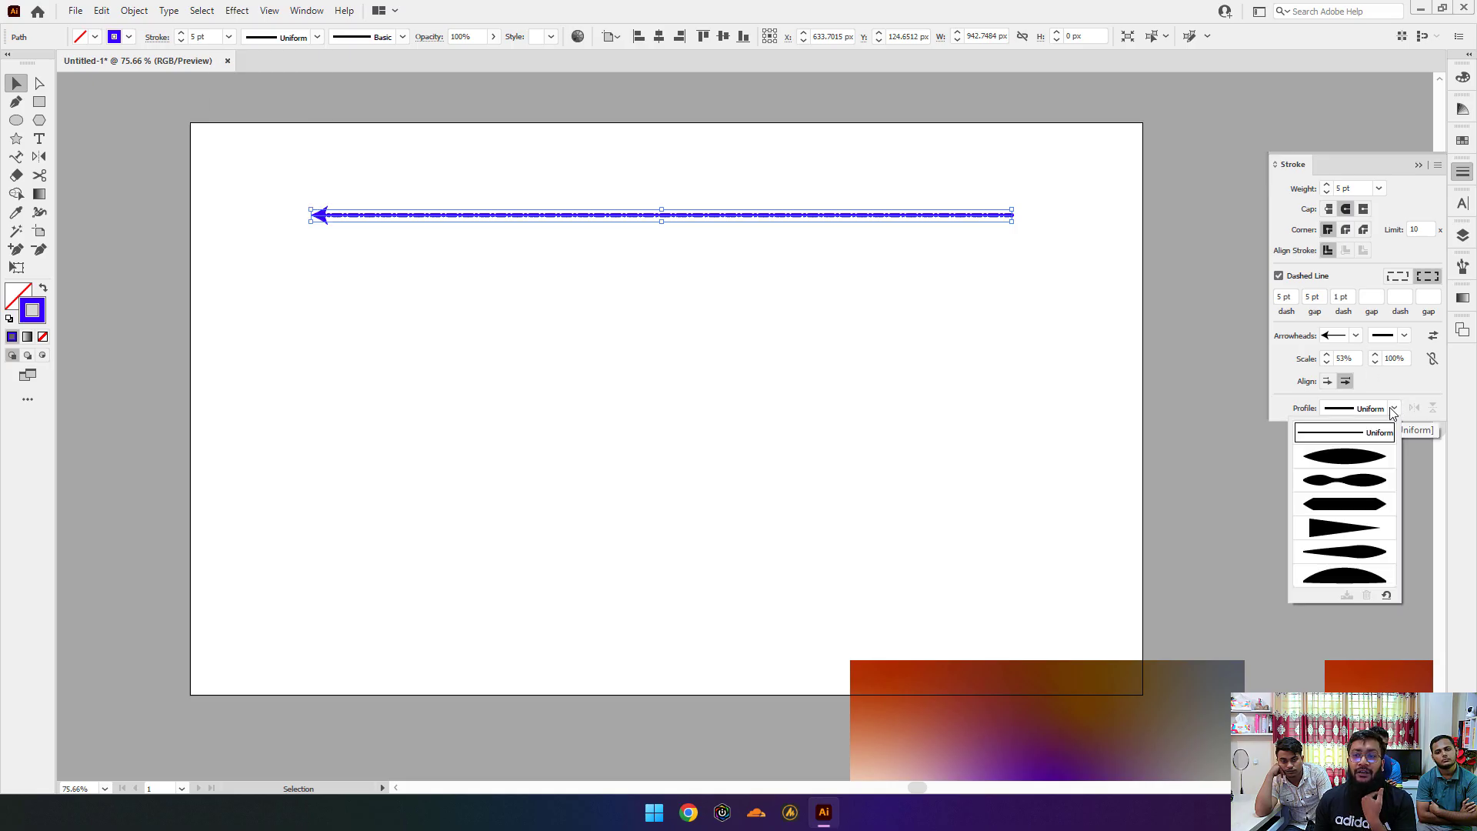
{"action": "left_click", "coordinate": [1344, 455]}
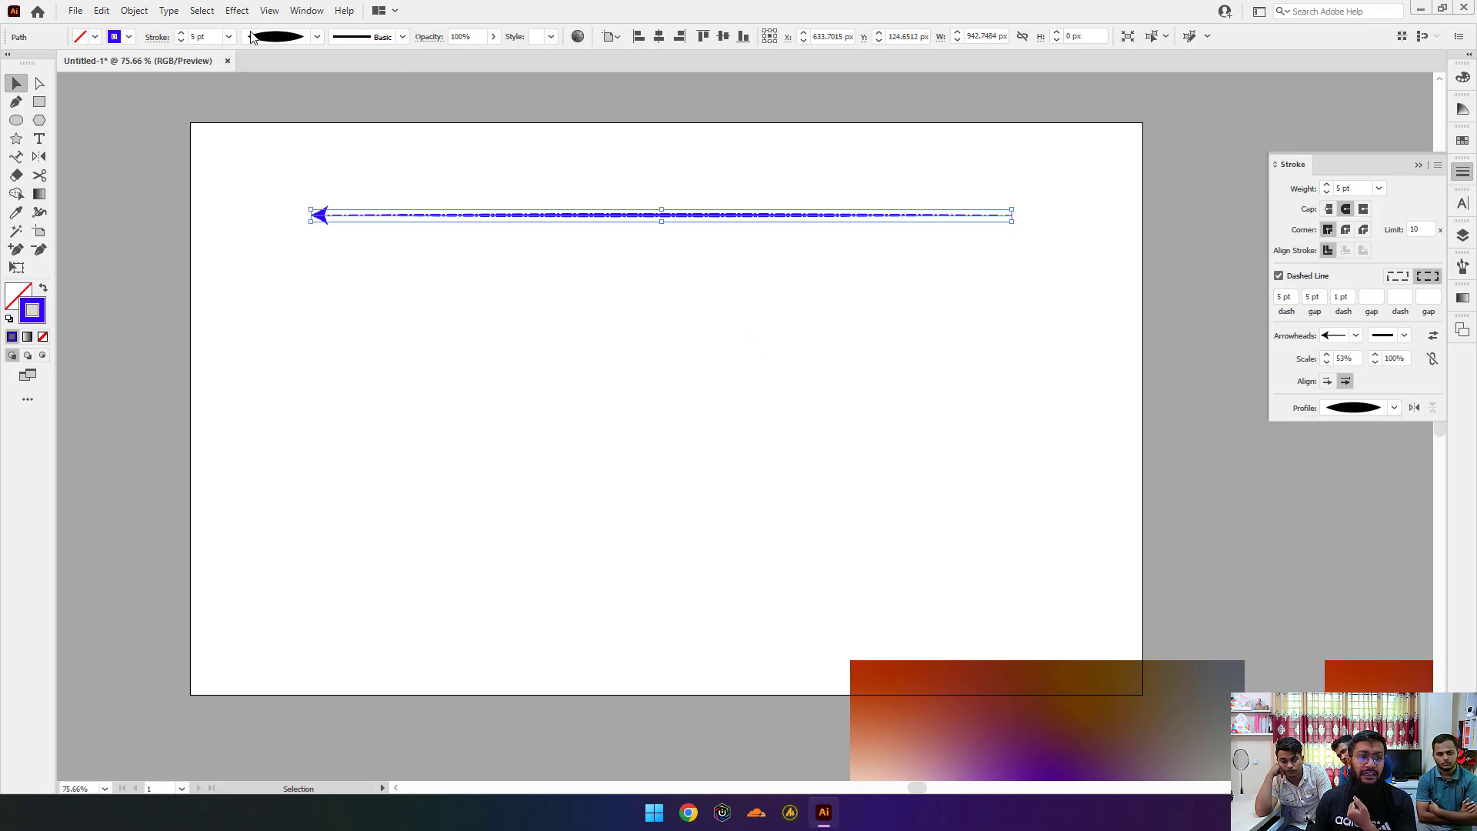
{"action": "left_click_drag", "start_coordinate": [184, 34], "coordinate": [183, 35]}
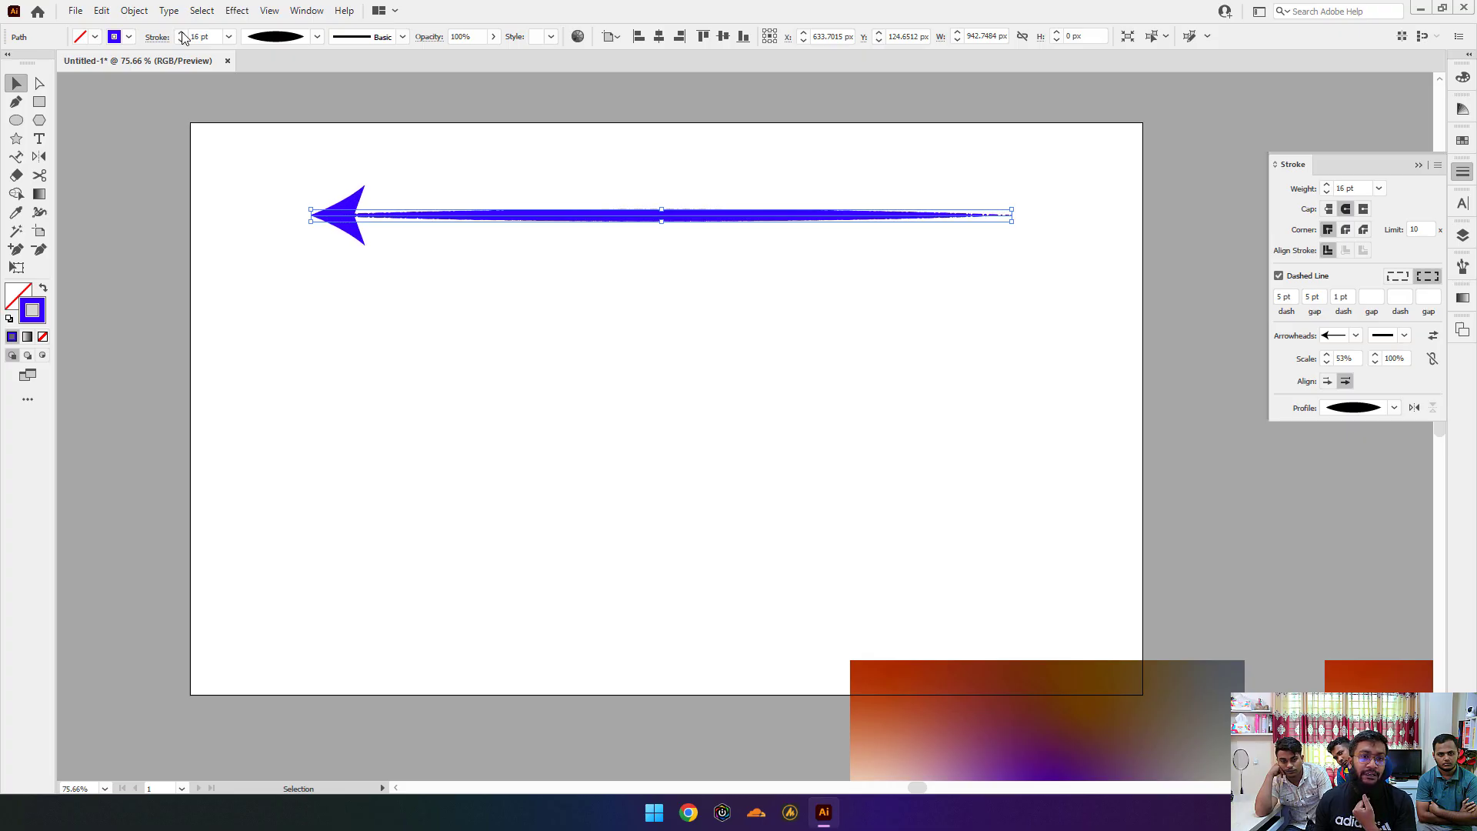
{"action": "left_click", "coordinate": [545, 153]}
Step: Draw a horizontal line about 672 px long below the arrow with the Pen tool and turn off its dashes
{"action": "key", "text": "p"}
{"action": "left_click", "coordinate": [475, 438]}
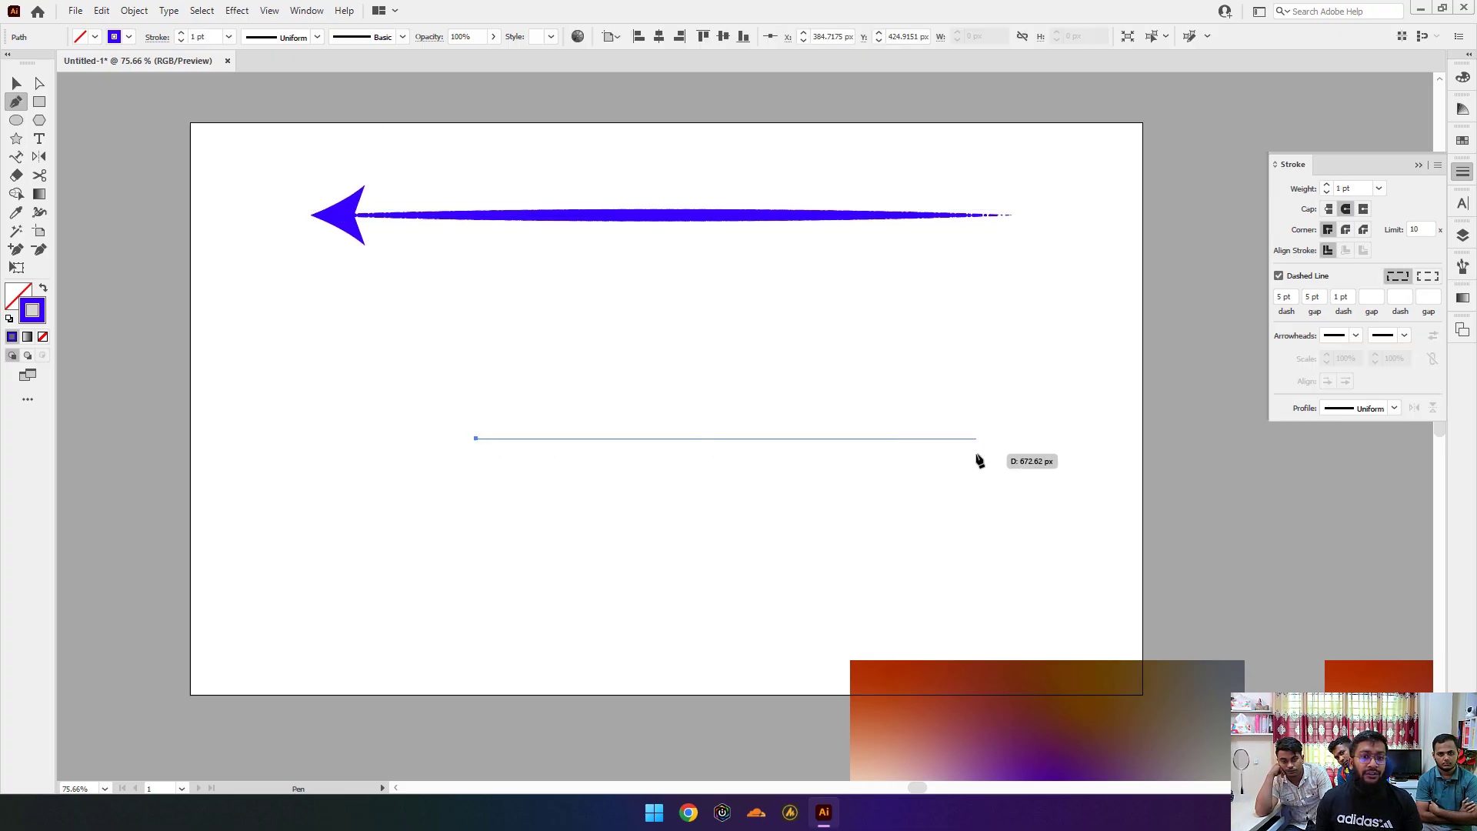
{"action": "left_click", "coordinate": [976, 438]}
{"action": "left_click", "coordinate": [16, 83]}
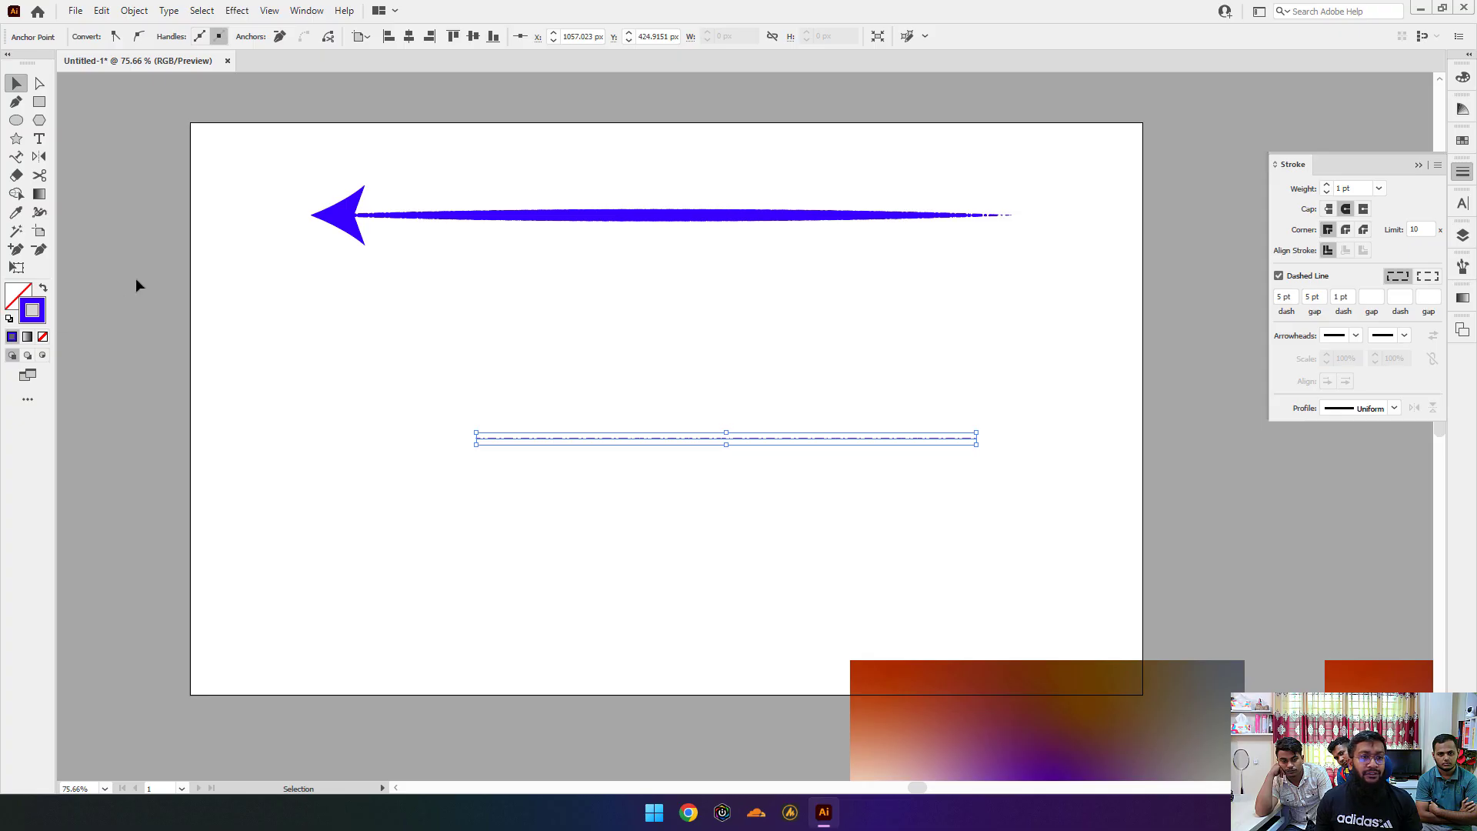
{"action": "left_click", "coordinate": [1279, 276]}
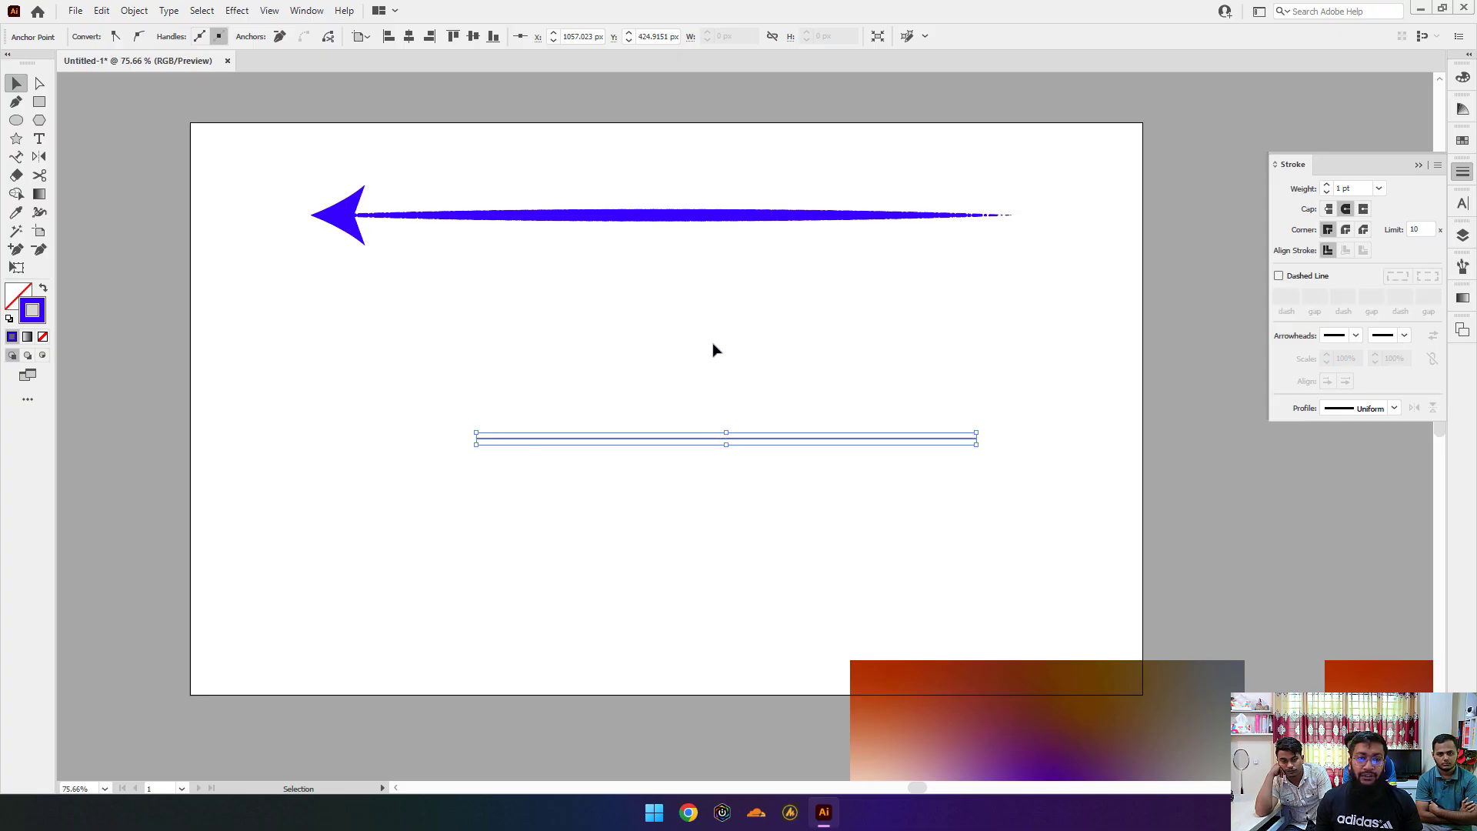
Step: Set the new line's stroke weight to 28 pt and give it the lens-shaped width profile
{"action": "left_click_drag", "start_coordinate": [621, 404], "coordinate": [945, 506]}
{"action": "left_click", "coordinate": [1373, 408]}
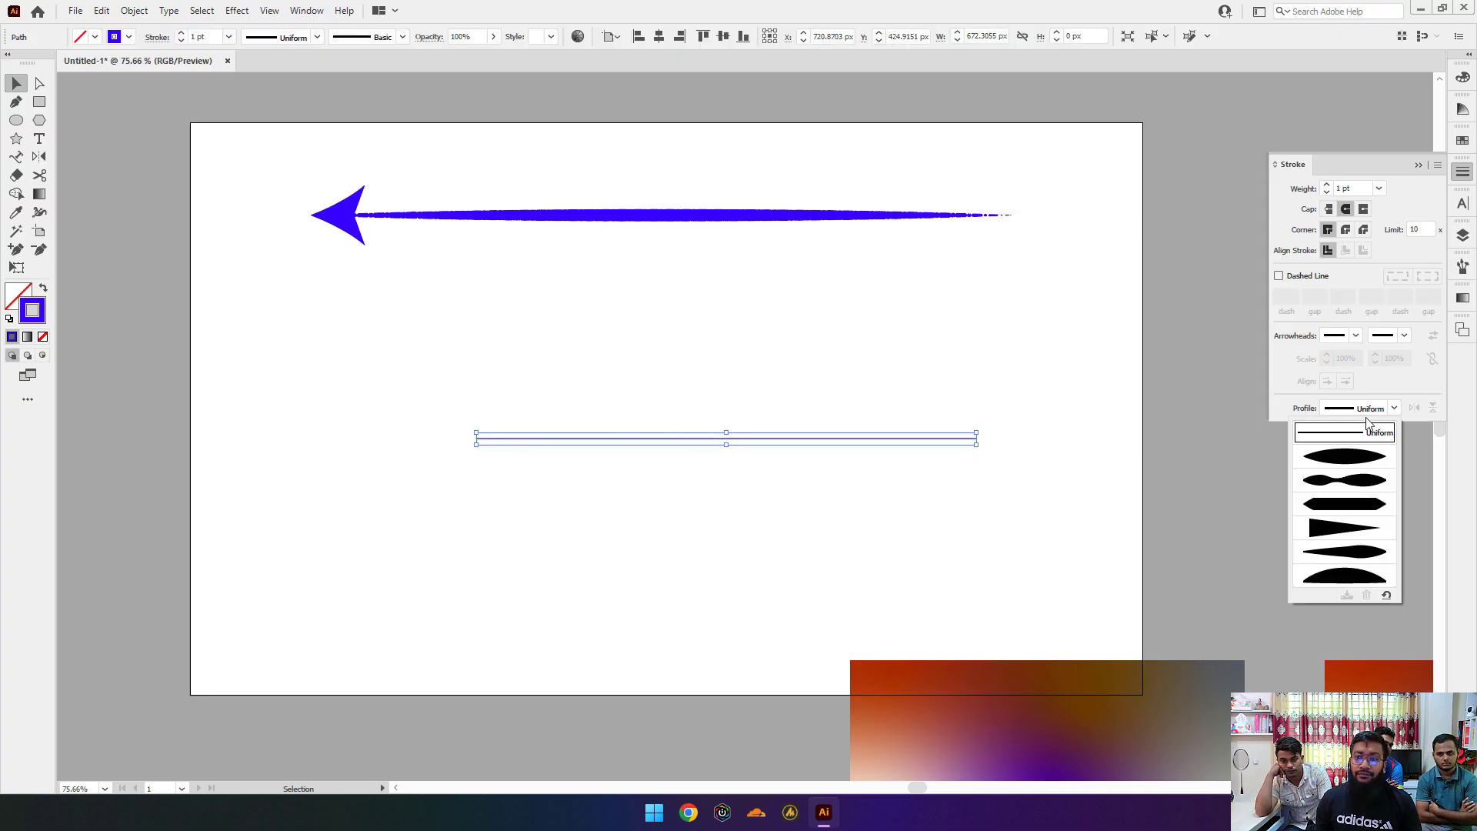
{"action": "left_click", "coordinate": [1325, 187]}
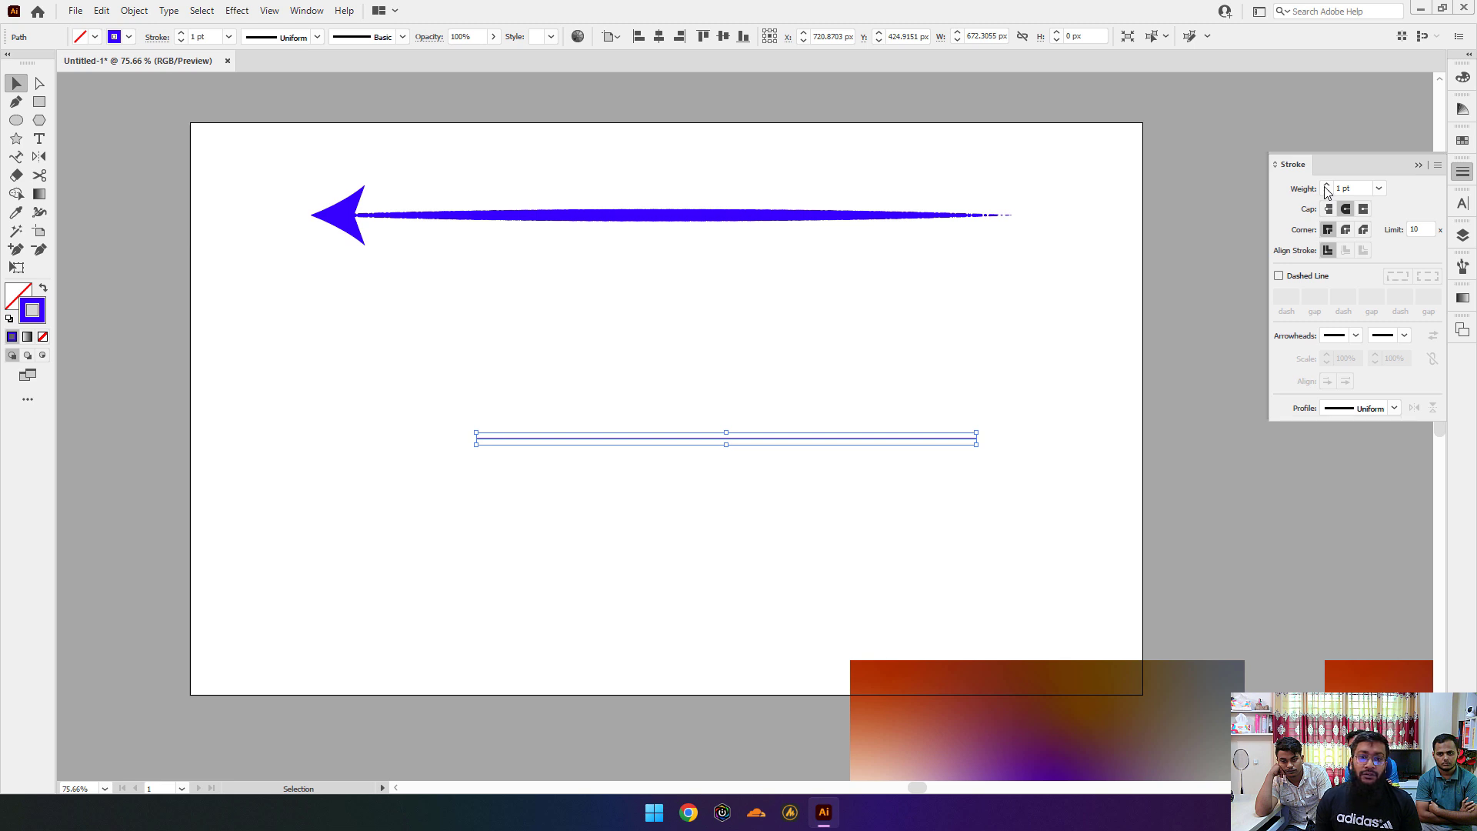
{"action": "left_click_drag", "start_coordinate": [1325, 188], "coordinate": [1325, 189]}
{"action": "left_click", "coordinate": [1365, 407]}
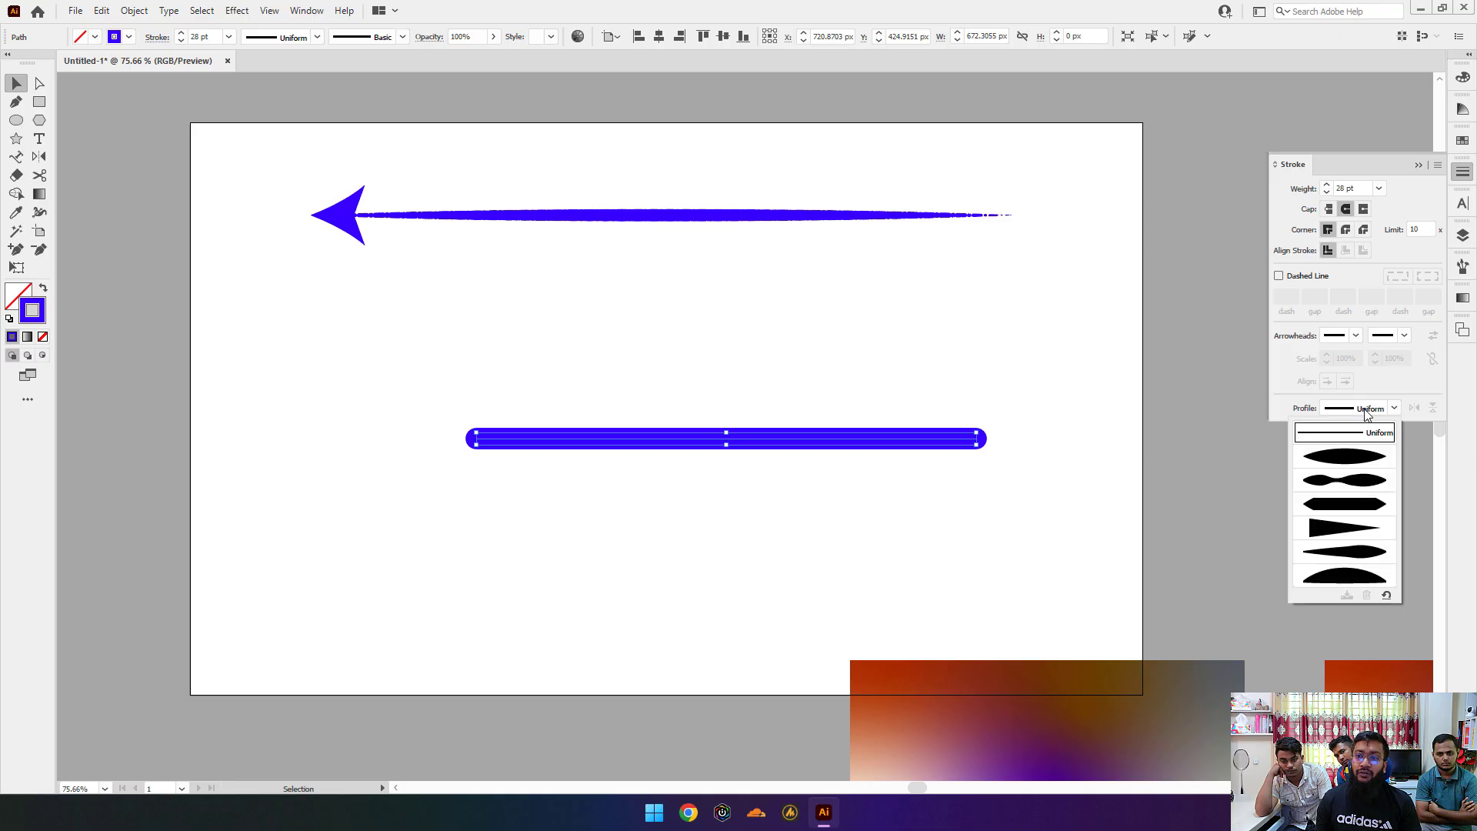
{"action": "left_click", "coordinate": [1344, 462]}
{"action": "left_click", "coordinate": [609, 382]}
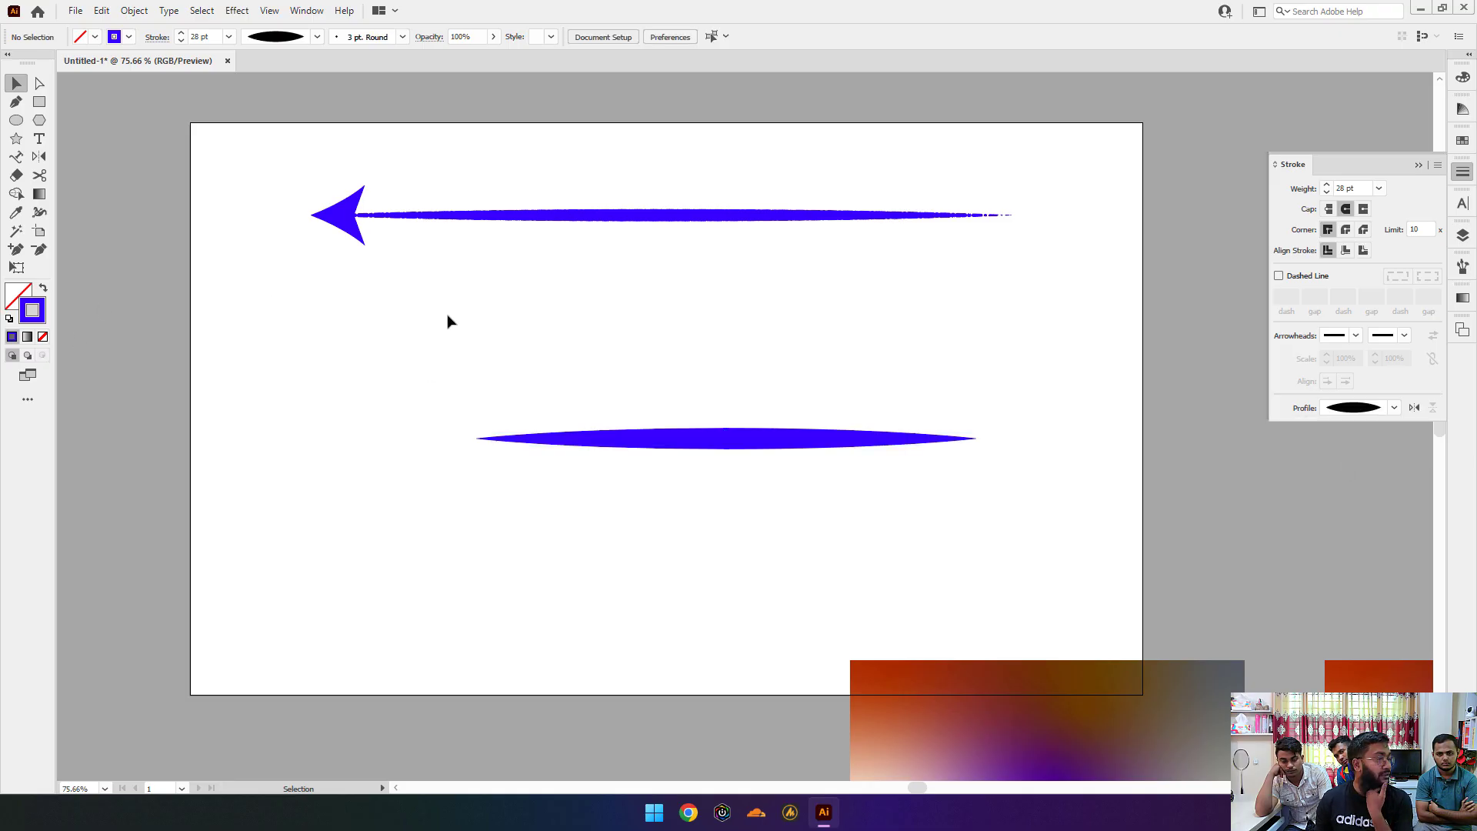
Step: Draw a thin, flat ellipse about 724 by 23 px just above the tapered line
{"action": "left_click_drag", "start_coordinate": [676, 379], "coordinate": [885, 454]}
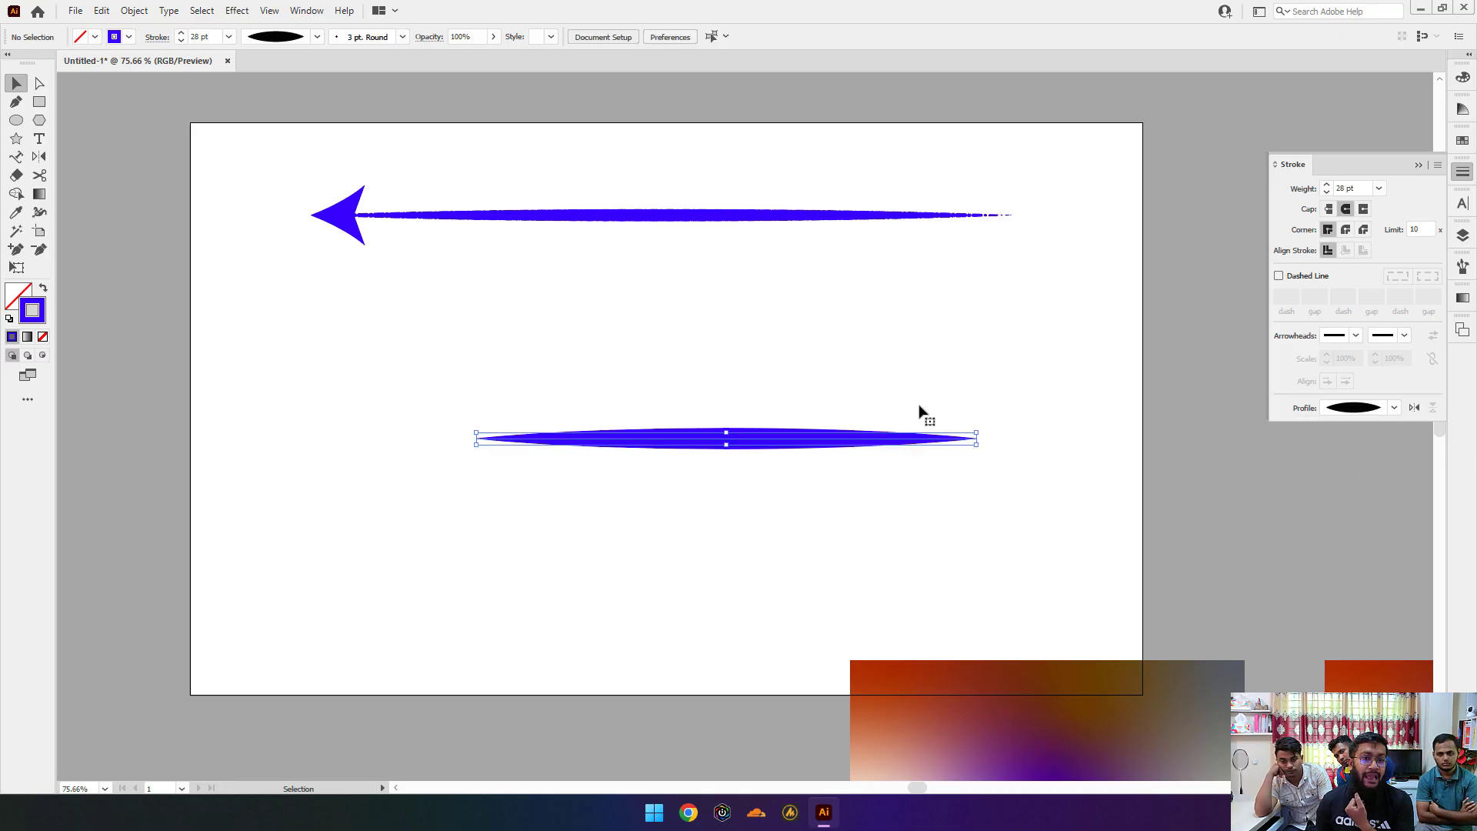
{"action": "left_click", "coordinate": [920, 407]}
{"action": "left_click", "coordinate": [16, 120]}
{"action": "mouse_move", "coordinate": [445, 352]}
{"action": "left_mouse_down"}
{"action": "mouse_move", "coordinate": [1094, 353]}
{"action": "mouse_move", "coordinate": [980, 353]}
{"action": "mouse_move", "coordinate": [985, 370]}
{"action": "left_mouse_up"}
{"action": "left_click", "coordinate": [17, 85]}
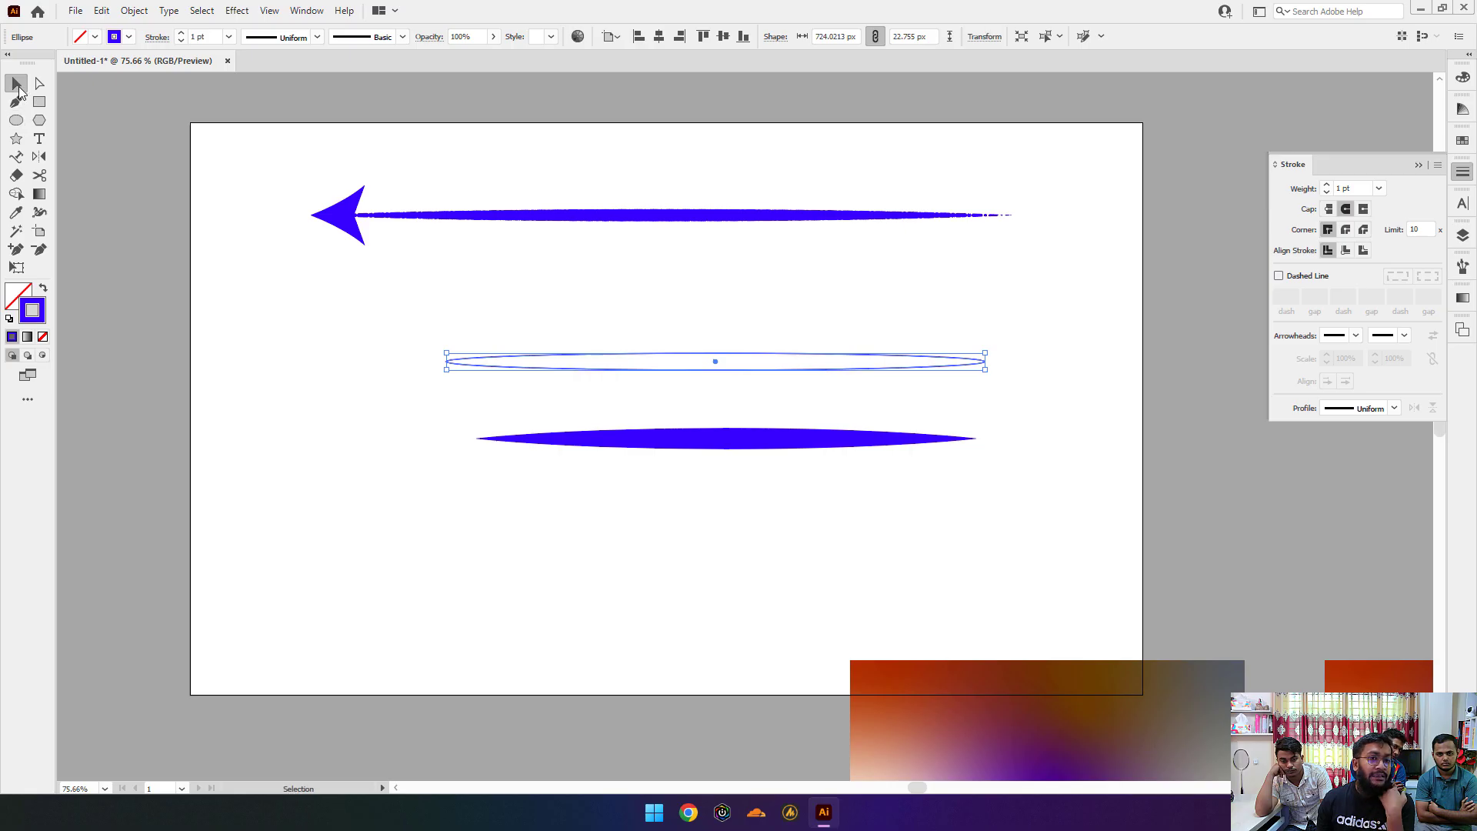
Step: Examine closely how the outline curves at the end of the flat ellipse
{"action": "left_click", "coordinate": [766, 469]}
{"action": "left_click_drag", "start_coordinate": [537, 390], "coordinate": [738, 393]}
{"action": "left_click_drag", "start_coordinate": [318, 547], "coordinate": [520, 547]}
{"action": "left_click_drag", "start_coordinate": [681, 468], "coordinate": [534, 643]}
{"action": "left_click_drag", "start_coordinate": [347, 376], "coordinate": [592, 377]}
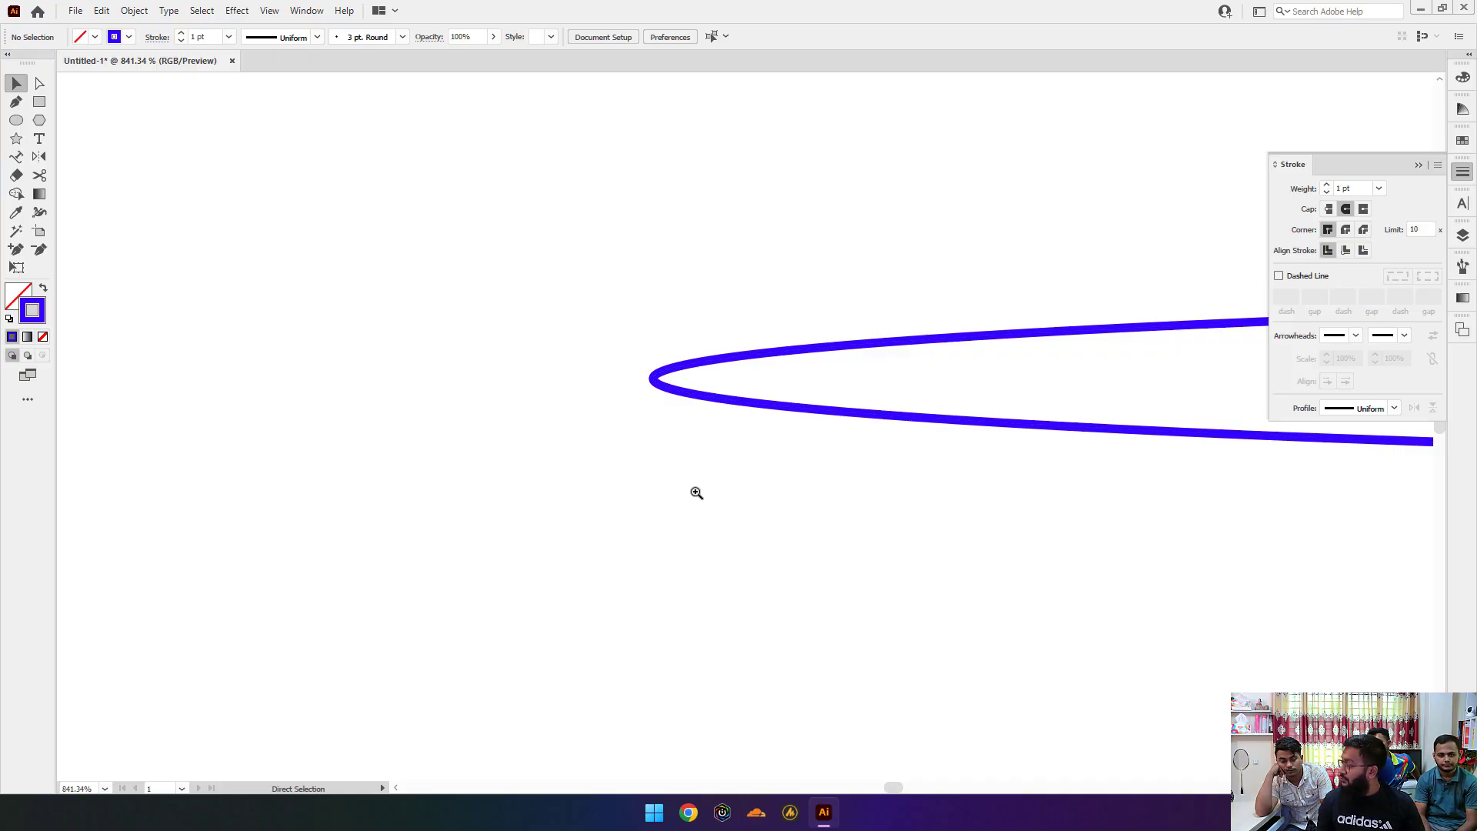
{"action": "left_click_drag", "start_coordinate": [672, 454], "coordinate": [504, 453]}
{"action": "left_click_drag", "start_coordinate": [662, 544], "coordinate": [434, 489]}
{"action": "left_click_drag", "start_coordinate": [762, 465], "coordinate": [716, 464]}
{"action": "left_click_drag", "start_coordinate": [729, 462], "coordinate": [802, 430]}
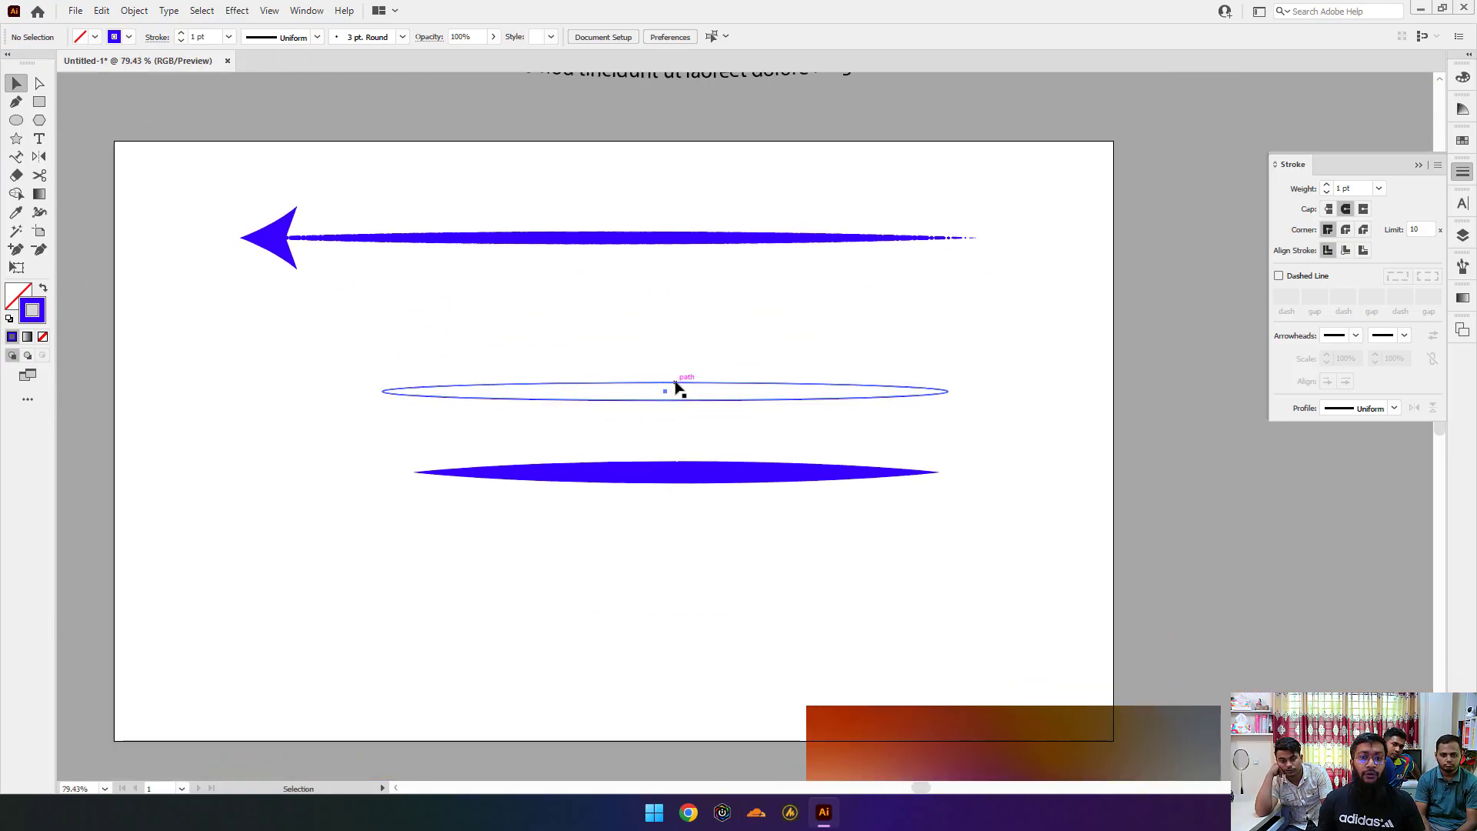
Step: Swap the flat ellipse's fill and stroke so that it is solid blue without an outline
{"action": "left_click", "coordinate": [676, 383]}
{"action": "left_click", "coordinate": [43, 290]}
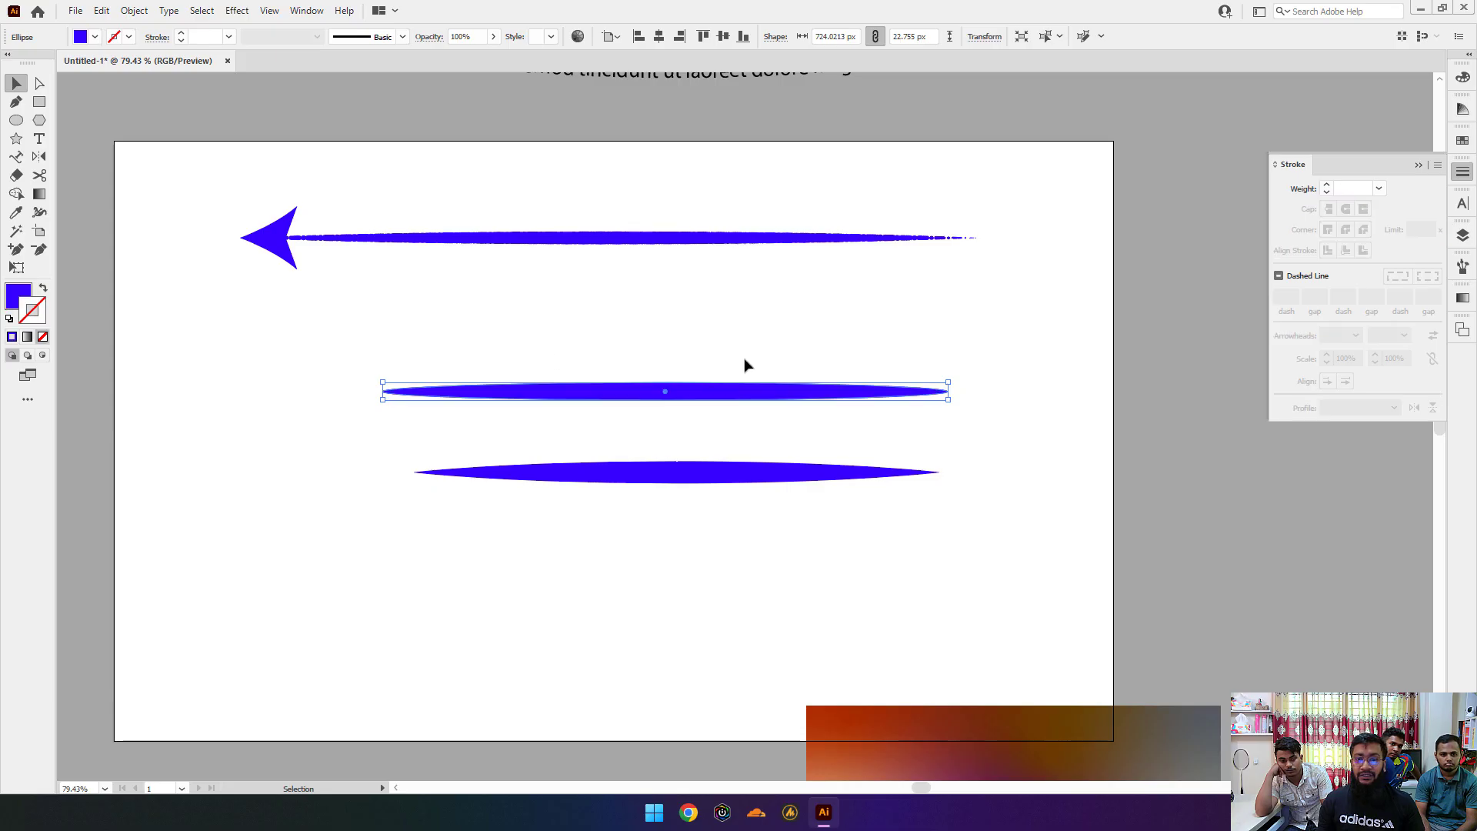
{"action": "left_click", "coordinate": [827, 446]}
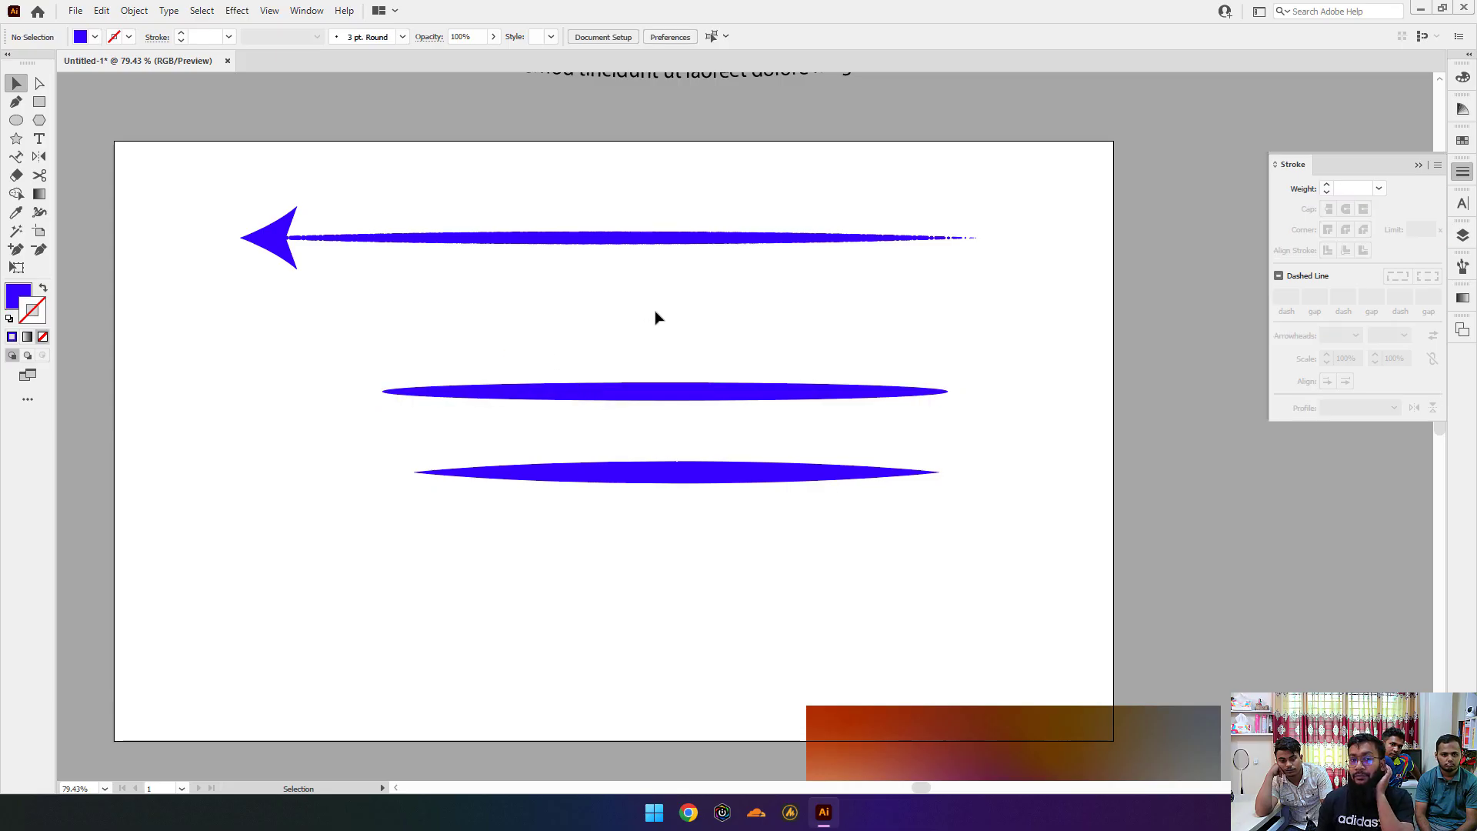
{"action": "left_click_drag", "start_coordinate": [590, 450], "coordinate": [805, 551]}
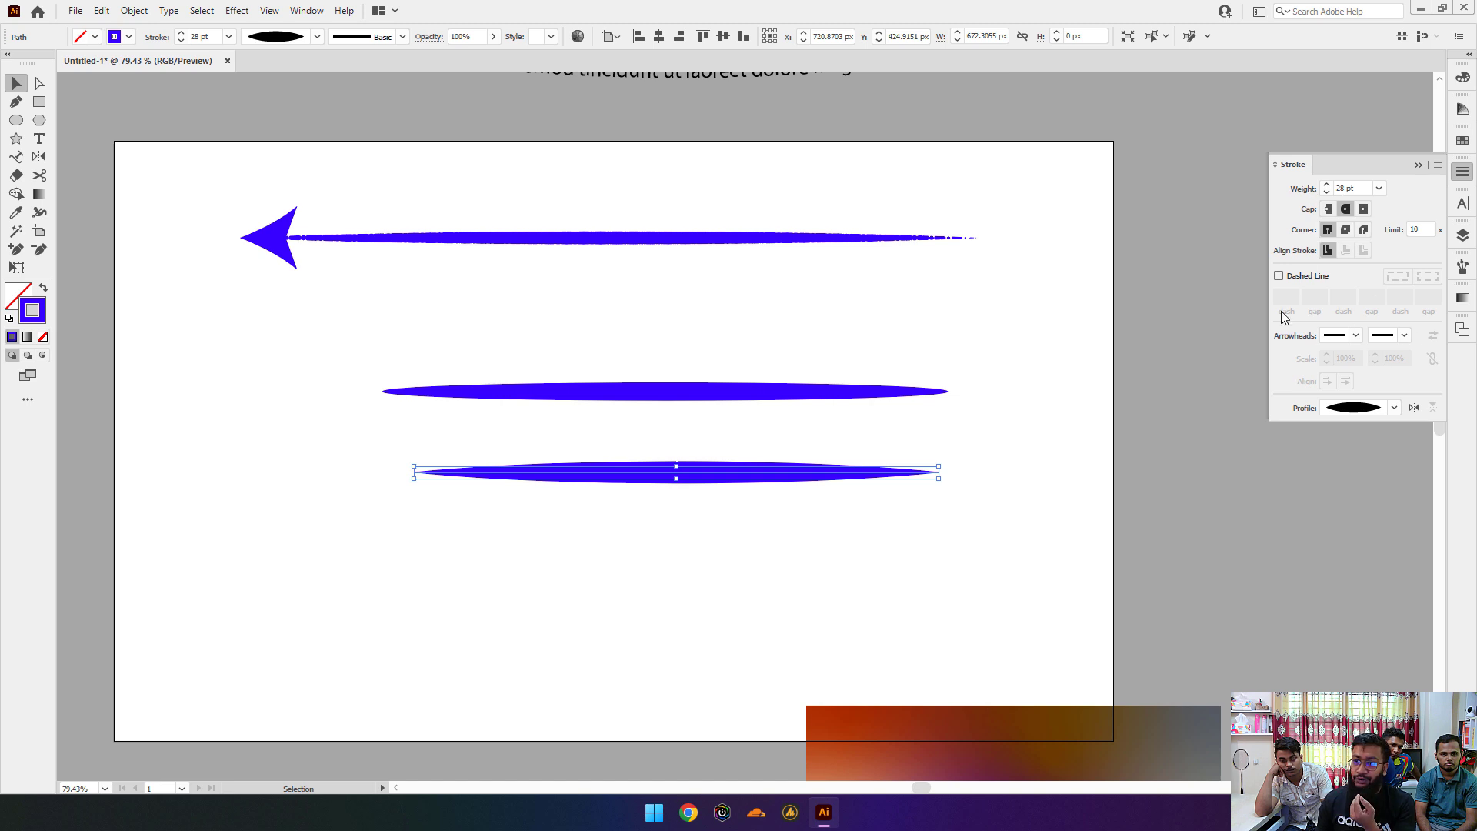
{"action": "left_click", "coordinate": [504, 312]}
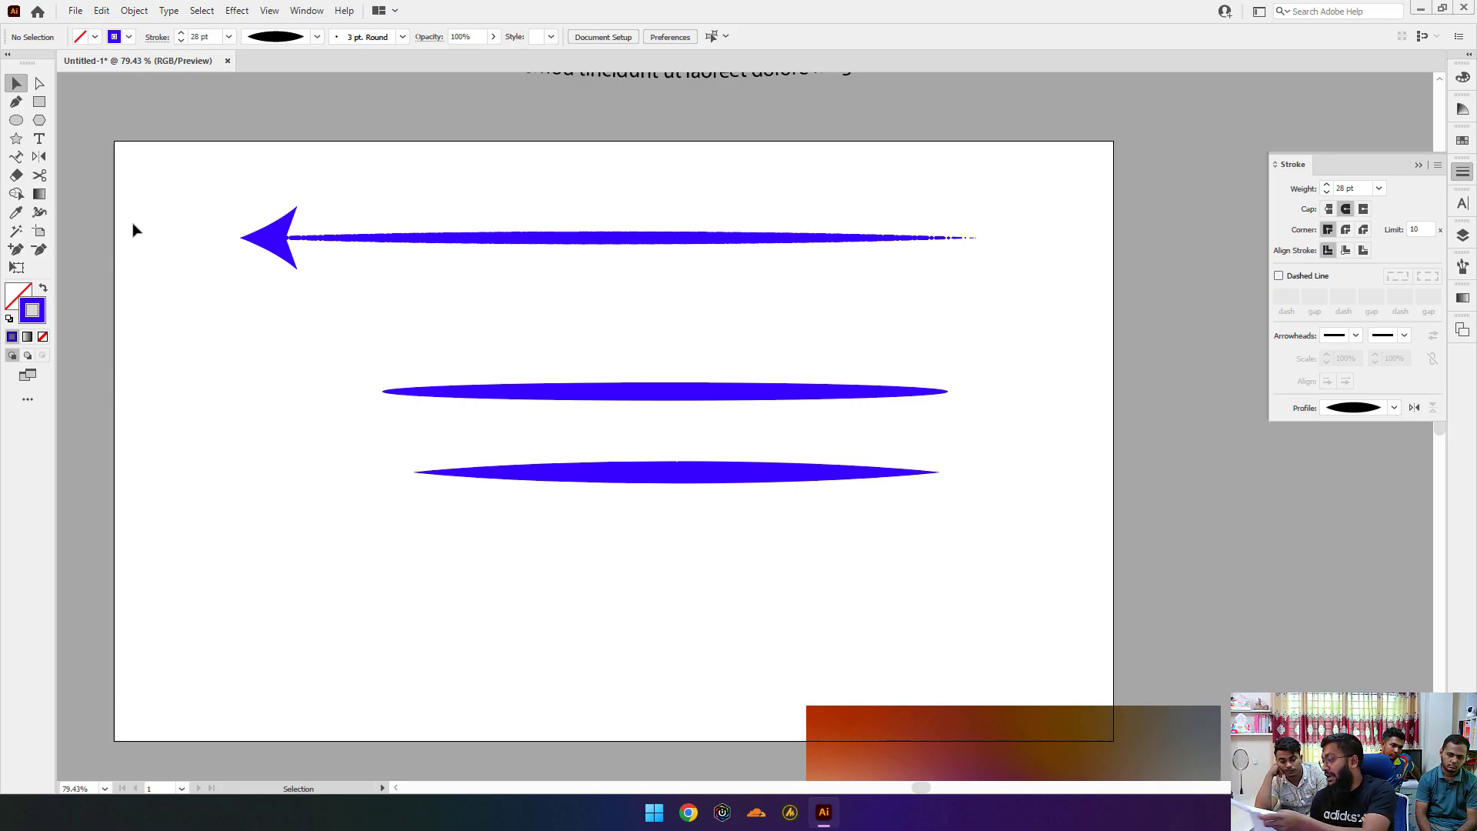
{"action": "left_click_drag", "start_coordinate": [257, 170], "coordinate": [688, 465]}
{"action": "scroll", "coordinate": [823, 424], "scroll_direction": "down", "scroll_amount": 6}
{"action": "scroll", "coordinate": [450, 391], "scroll_direction": "down", "scroll_amount": 2}
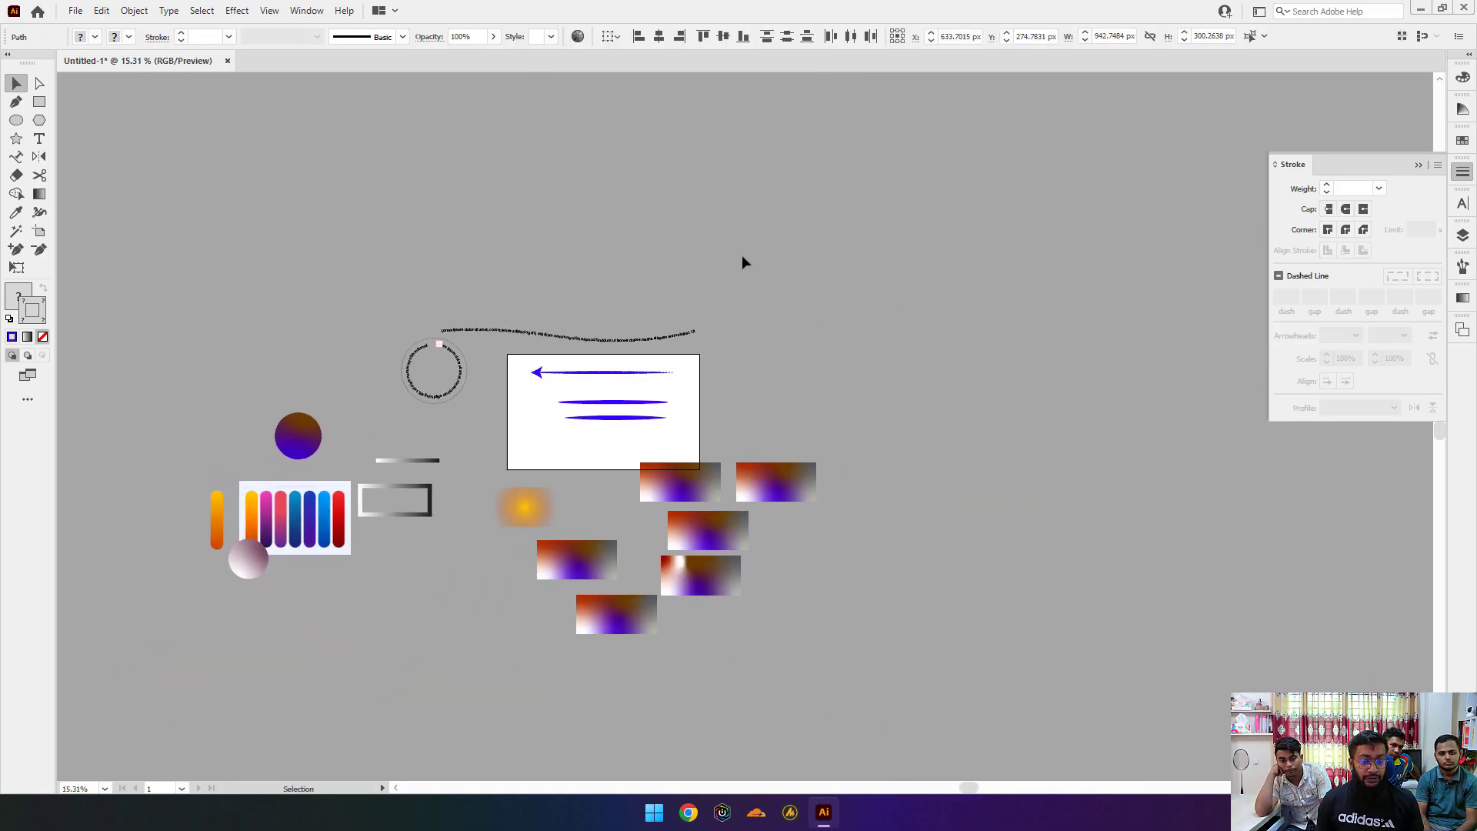
{"action": "left_click", "coordinate": [741, 255]}
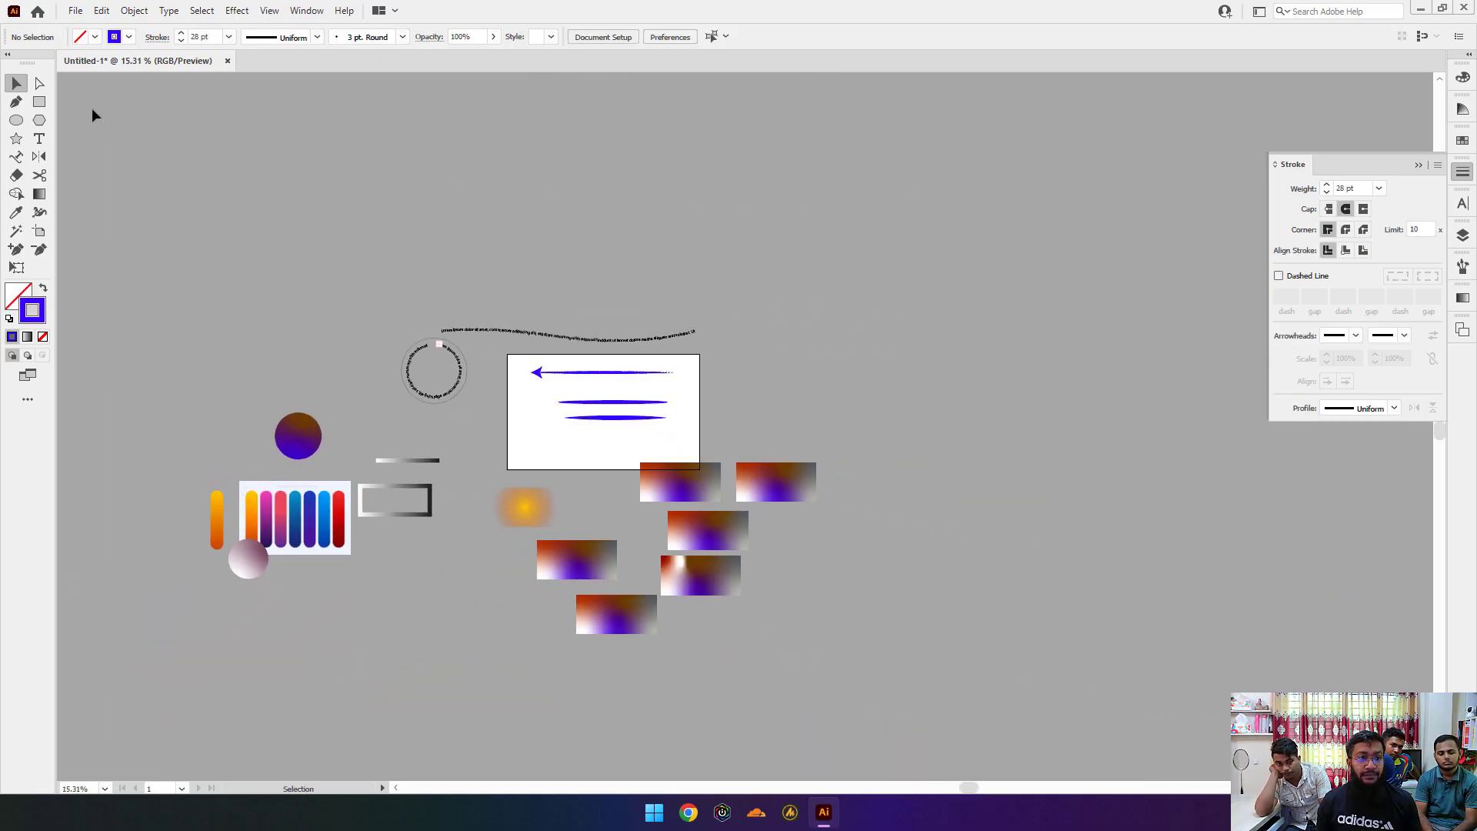